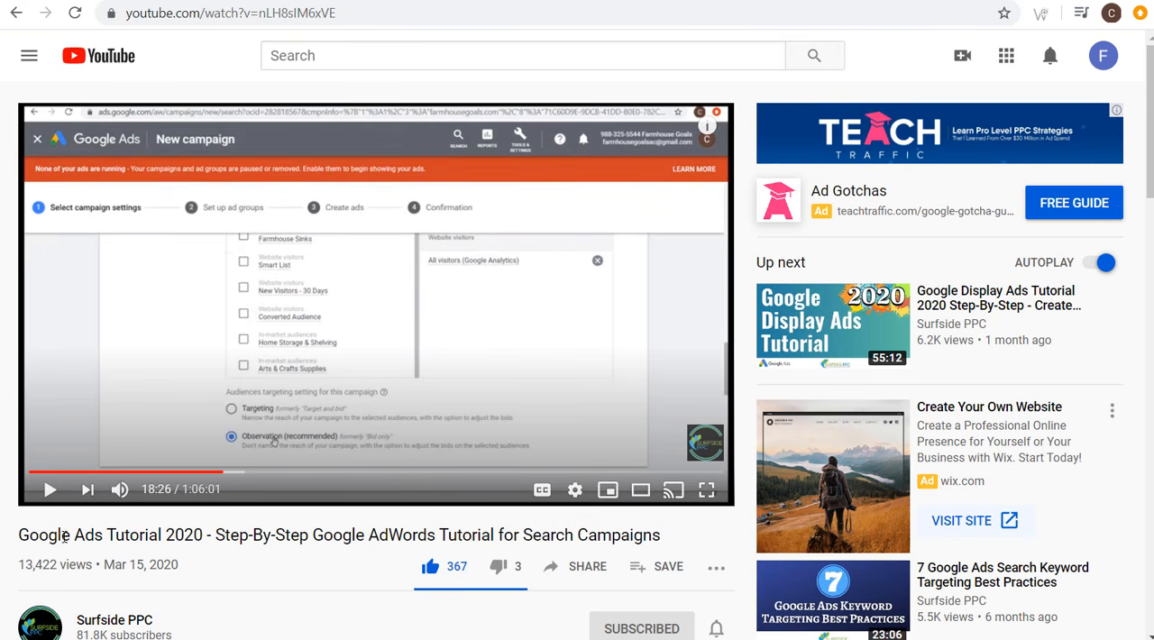
pyautogui.moveTo(65, 537); pyautogui.dragTo(228, 537)
pyautogui.click(276, 541)
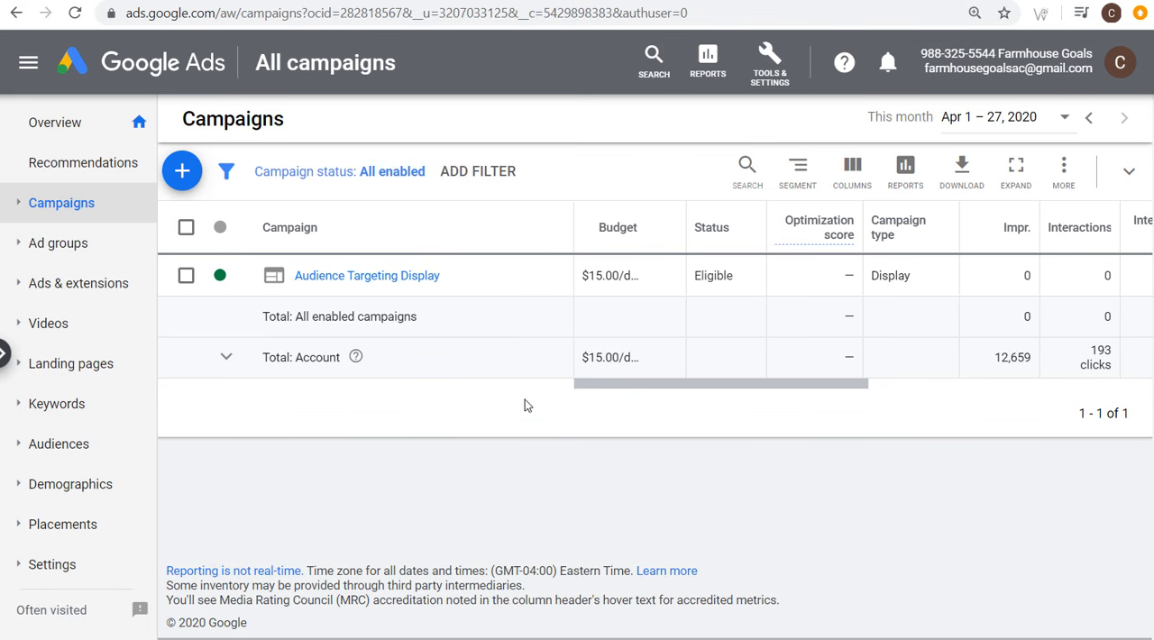
# Step: Switch to the Farmhouse TV Stands article on farmhousegoals.com and look through its introduction and first product listings
pyautogui.click(540, 1)
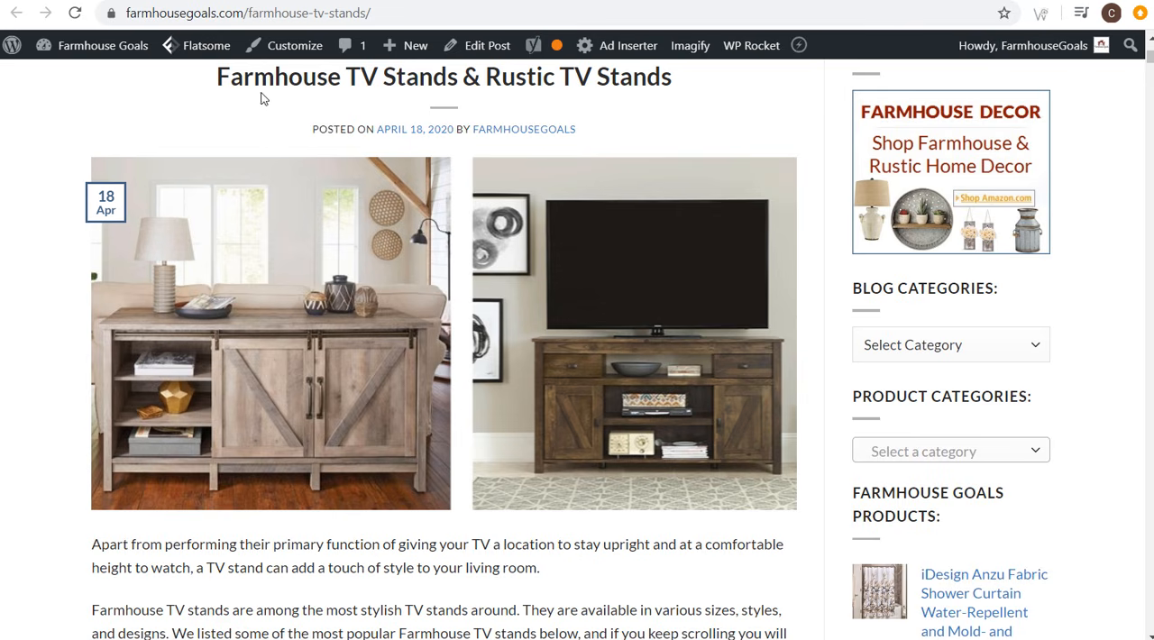
pyautogui.scroll(-6, 31, 165)
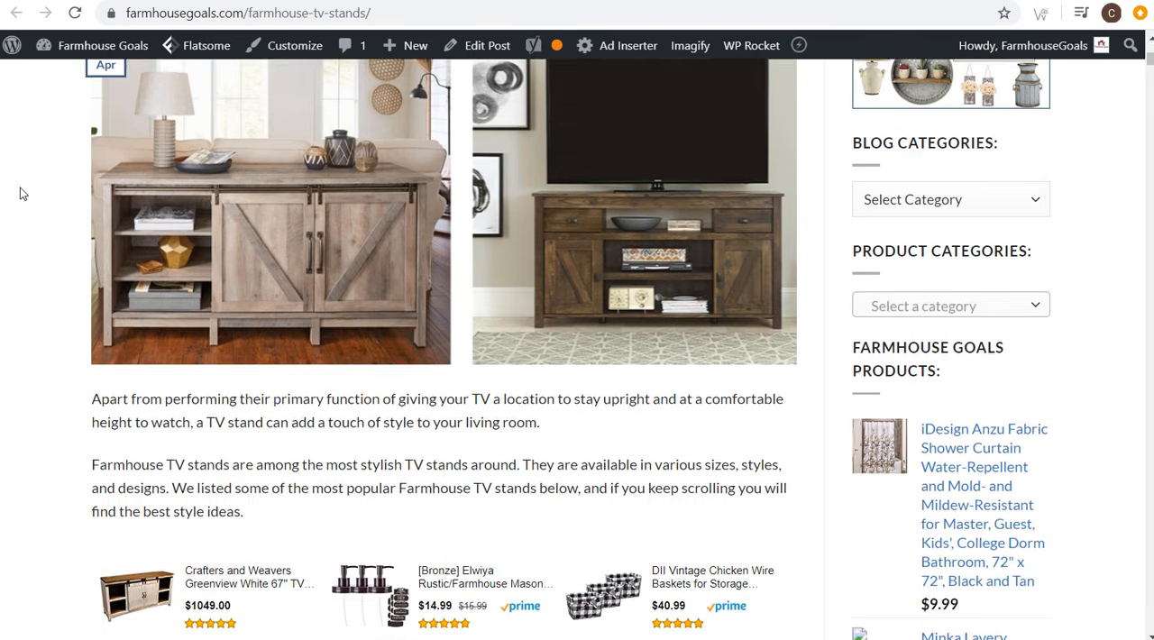
pyautogui.scroll(-3, 32, 213)
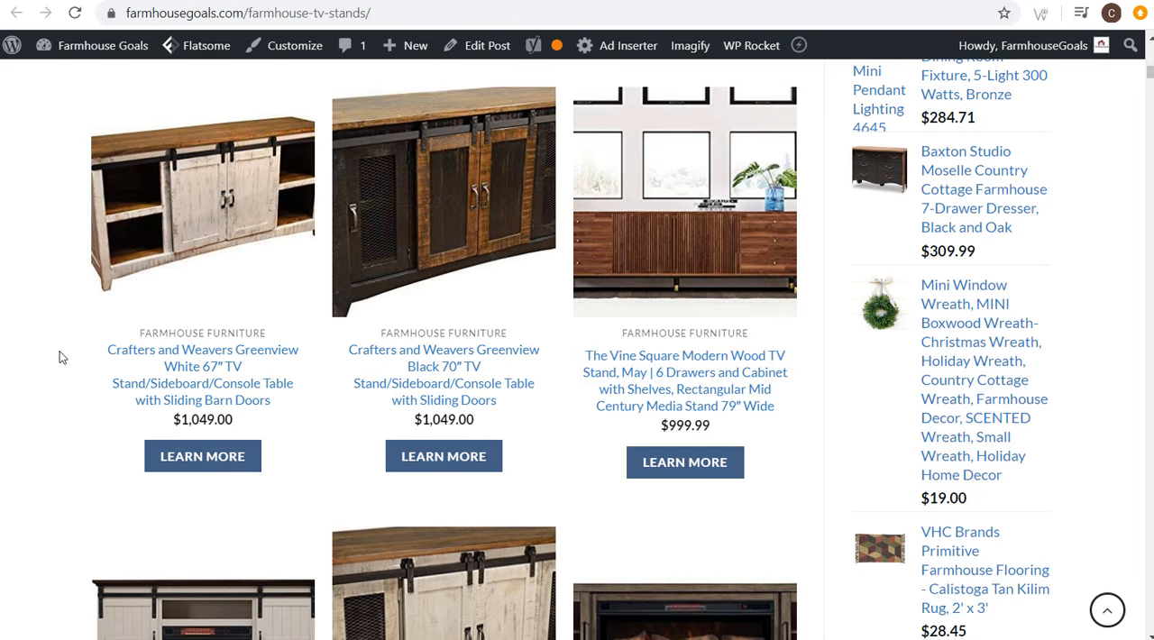
pyautogui.scroll(3, 59, 351)
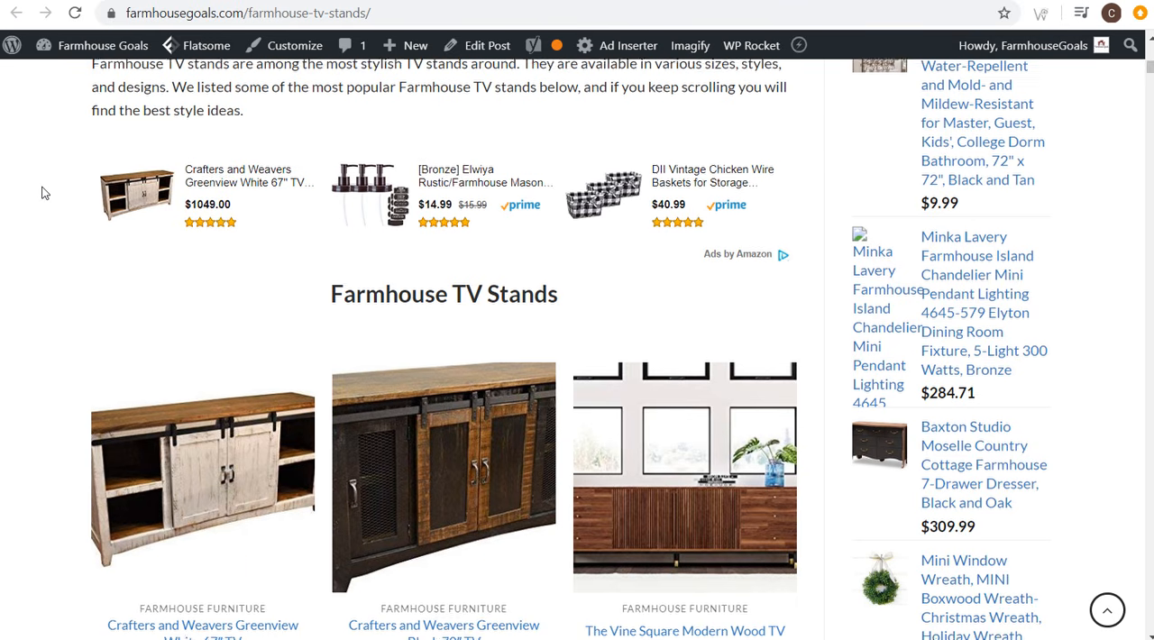
pyautogui.scroll(3, 43, 192)
pyautogui.scroll(3, 49, 193)
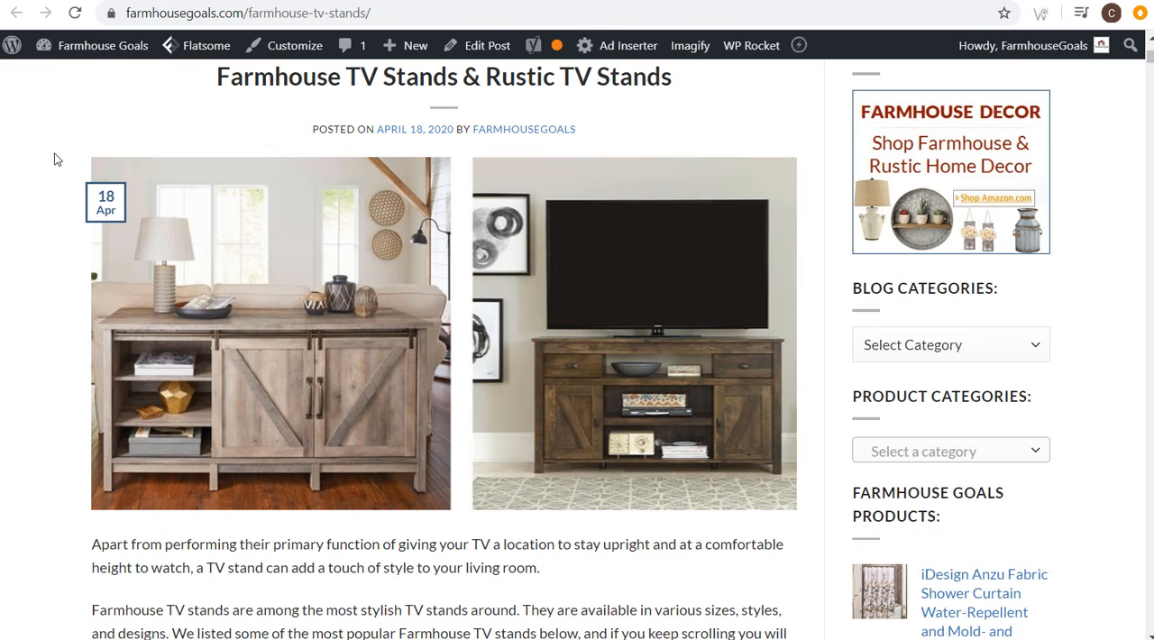
# Step: Switch to Google Ads, examine the account's conversion actions and conversion action sets, and return to the campaigns overview
pyautogui.click(213, 0)
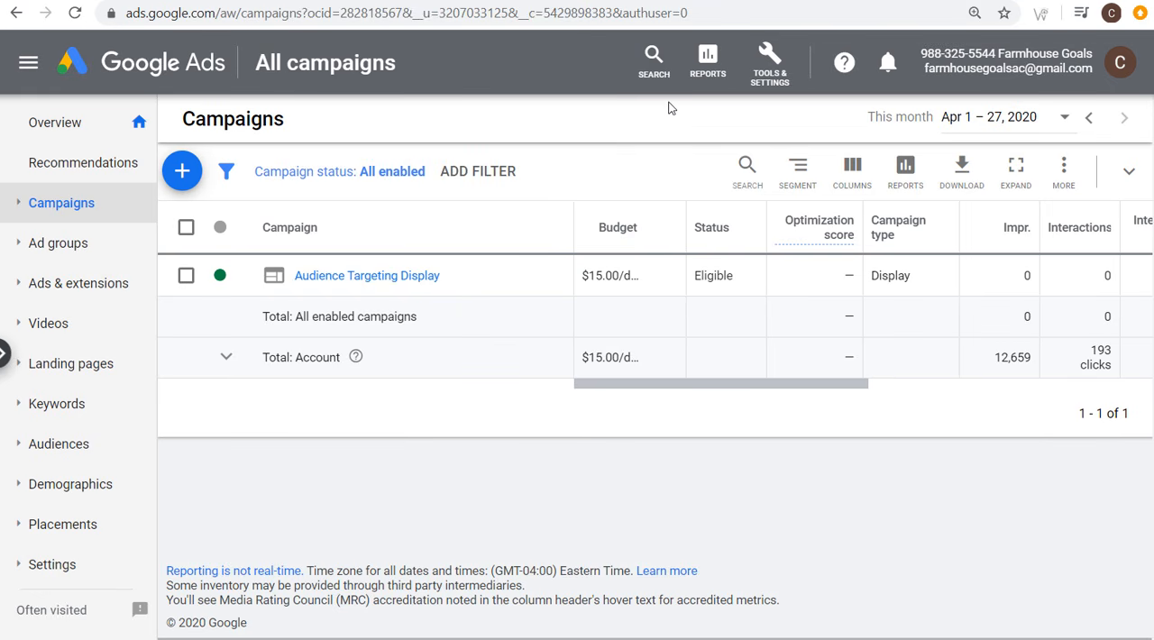
pyautogui.click(780, 76)
pyautogui.click(764, 219)
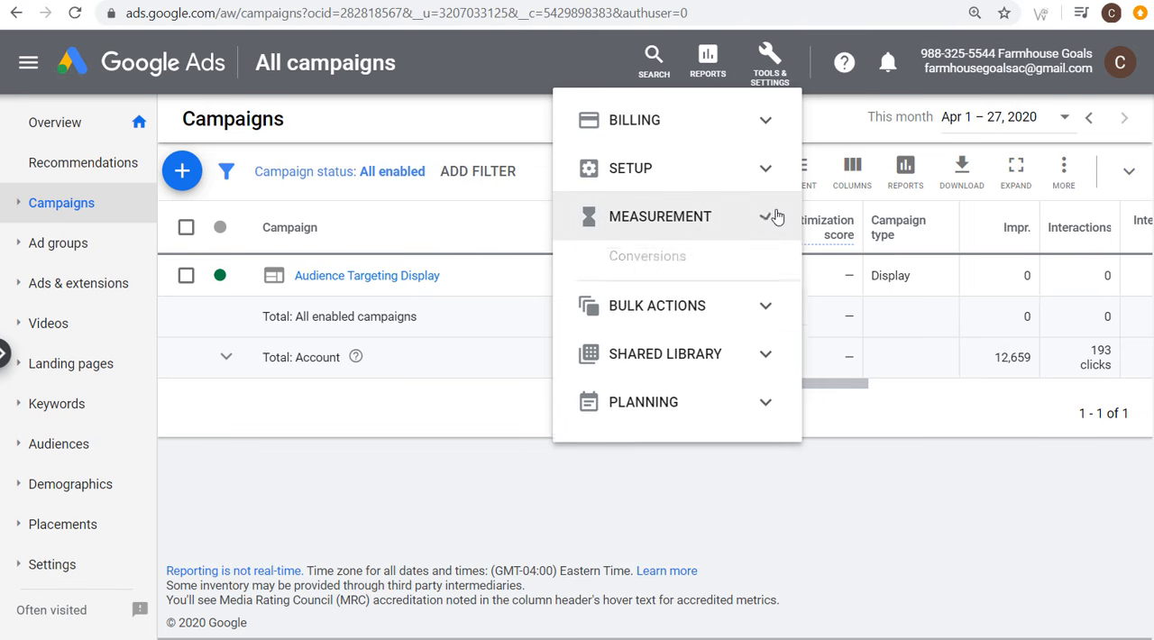
pyautogui.click(648, 262)
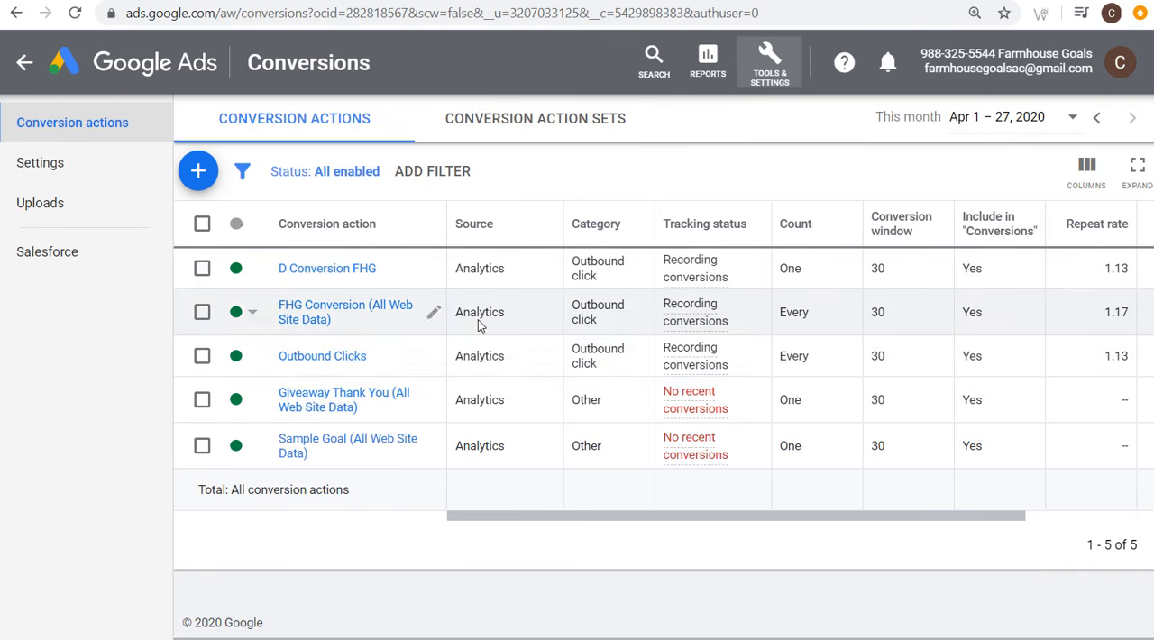
pyautogui.click(523, 123)
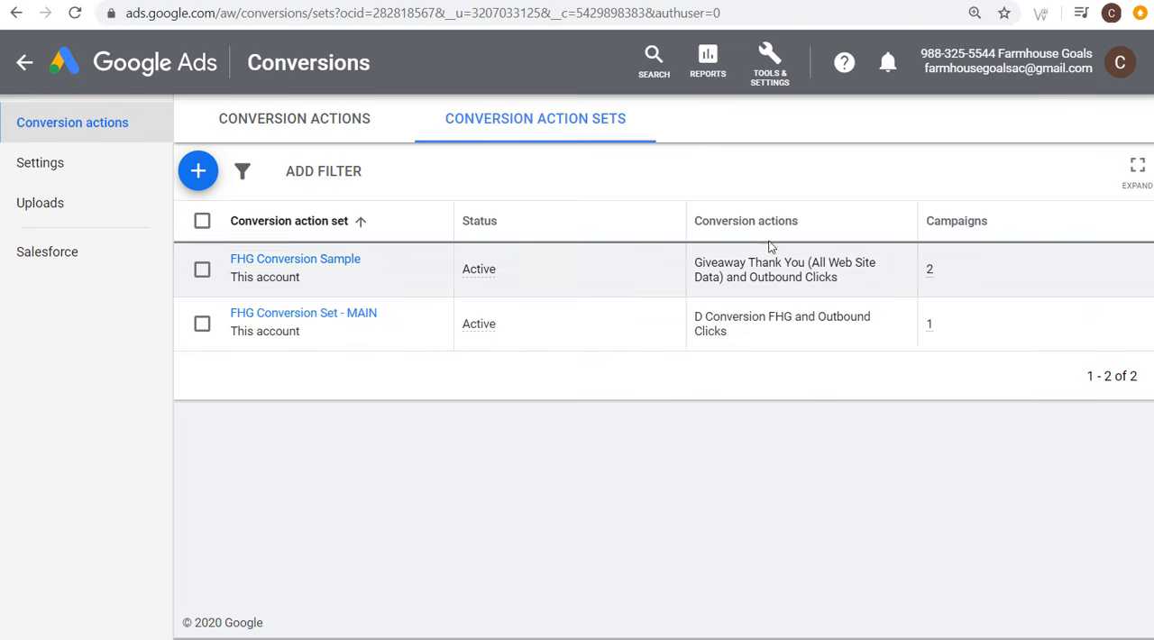
pyautogui.moveTo(739, 229)
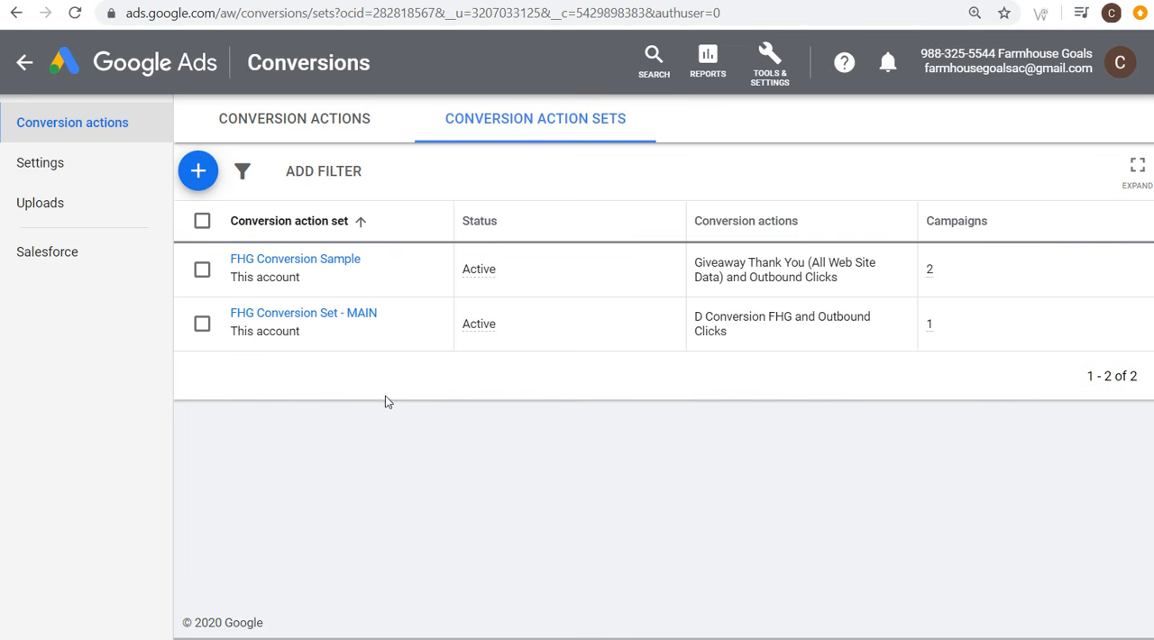
pyautogui.click(24, 69)
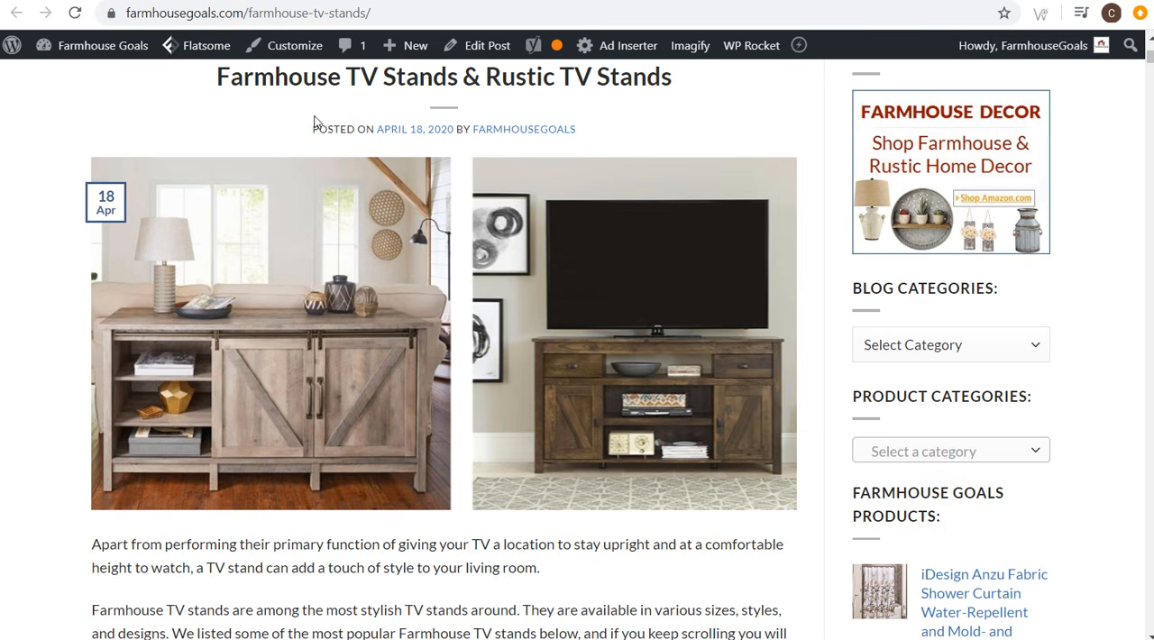
# Step: Review the landing page's Farmhouse TV Stands title and the products listed under it, including their prices
pyautogui.moveTo(267, 79); pyautogui.dragTo(408, 80)
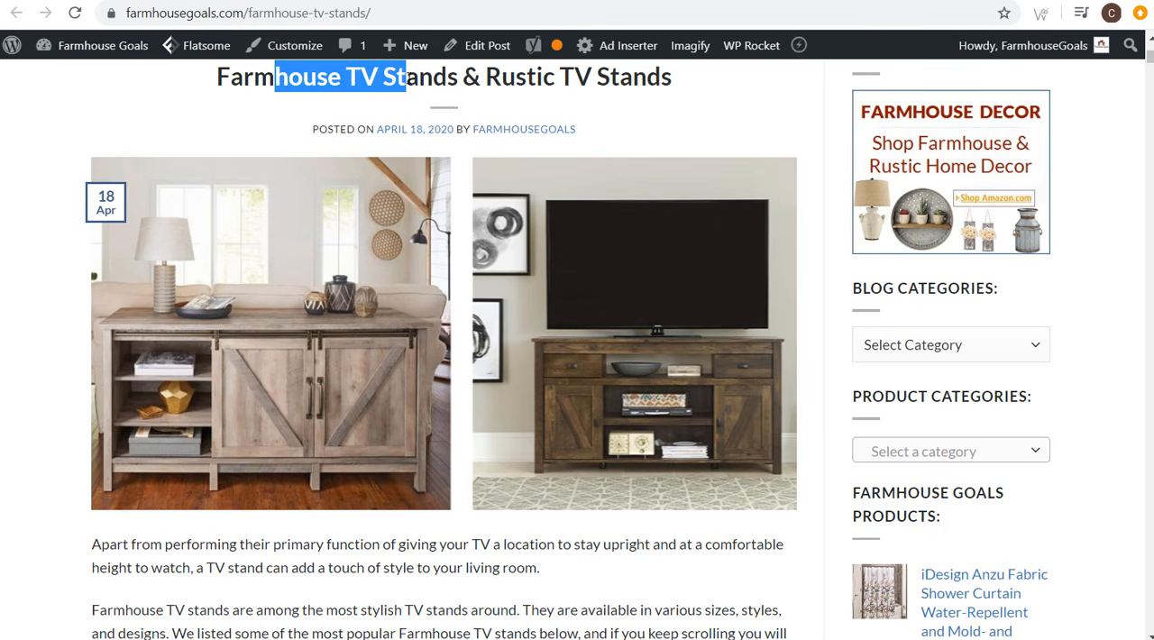
pyautogui.click(408, 80)
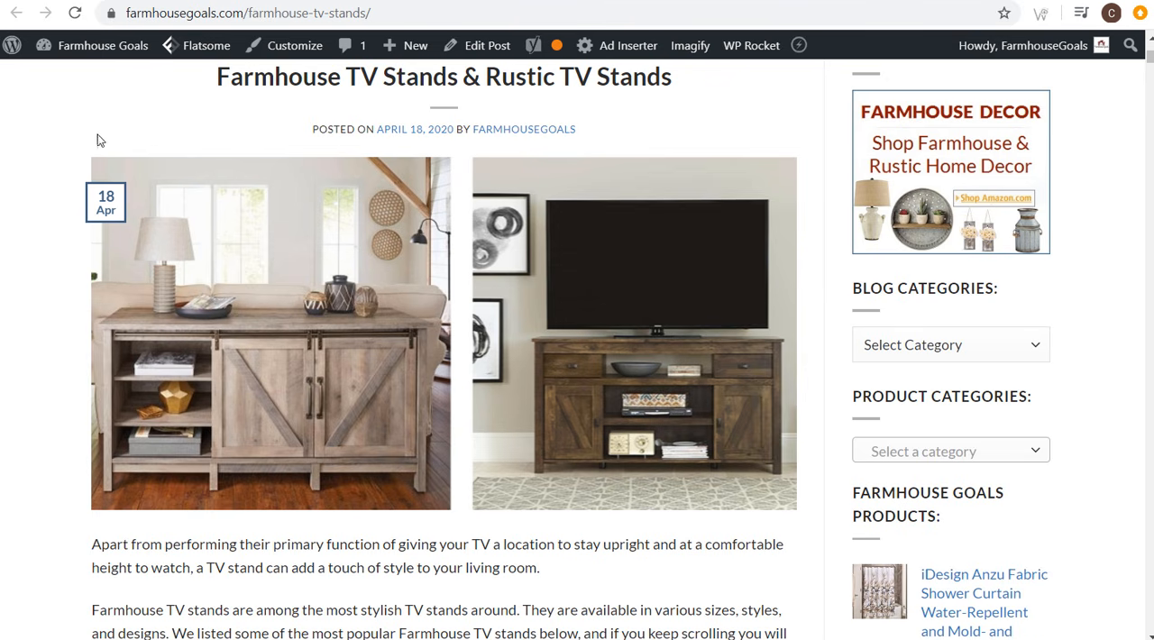
pyautogui.scroll(-2, 52, 158)
pyautogui.scroll(-5, 54, 162)
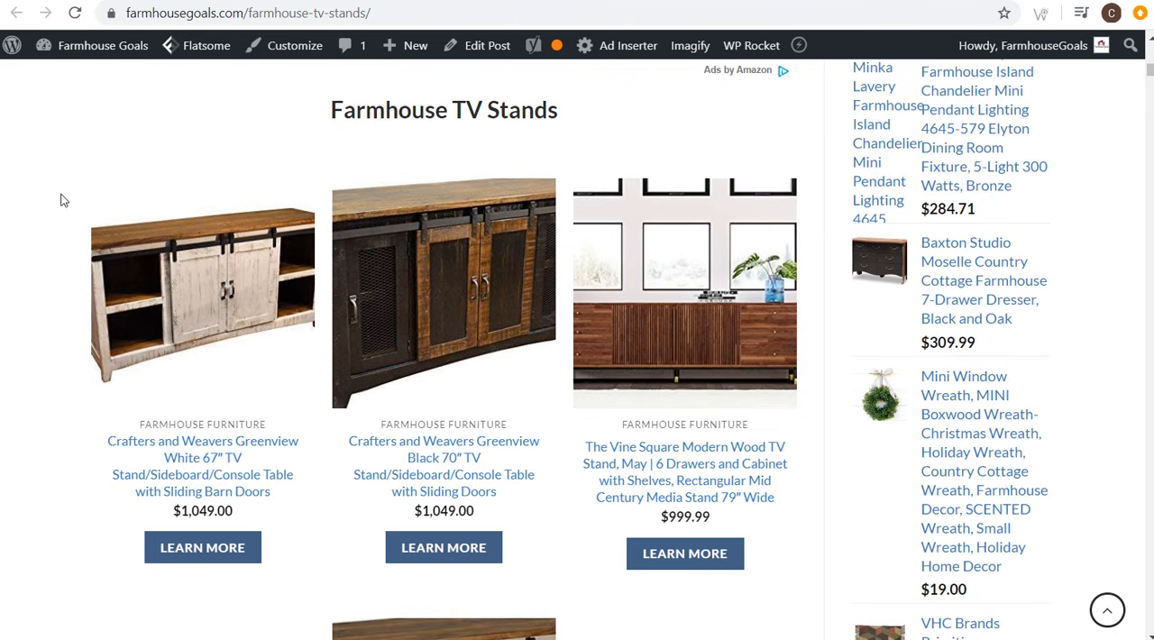
pyautogui.moveTo(189, 414)
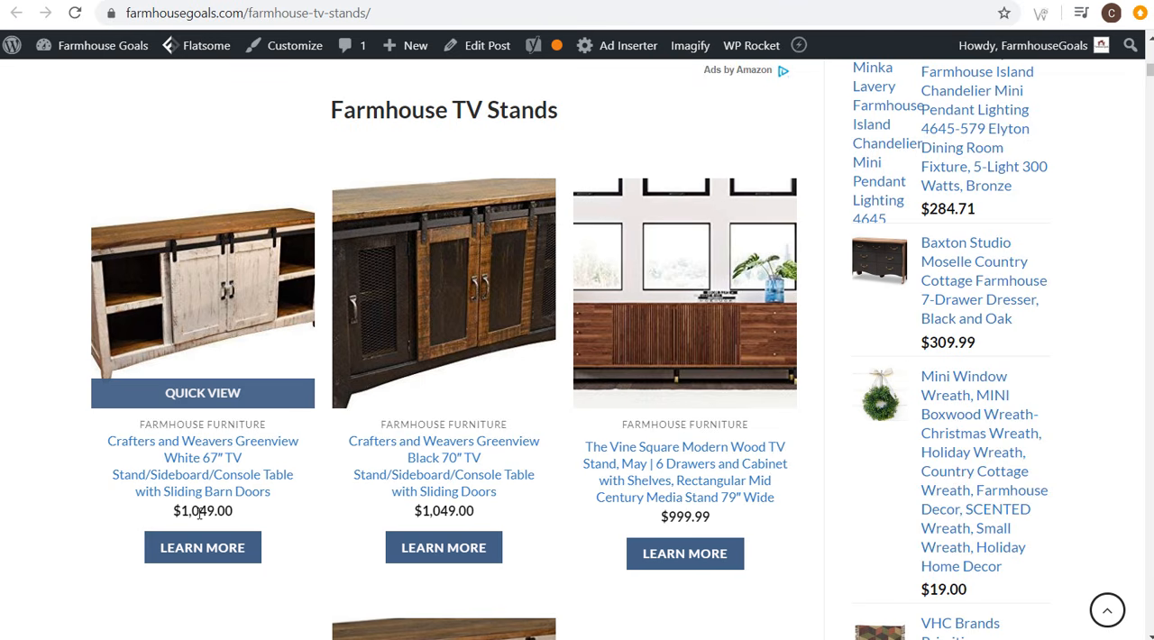
pyautogui.scroll(3, 54, 260)
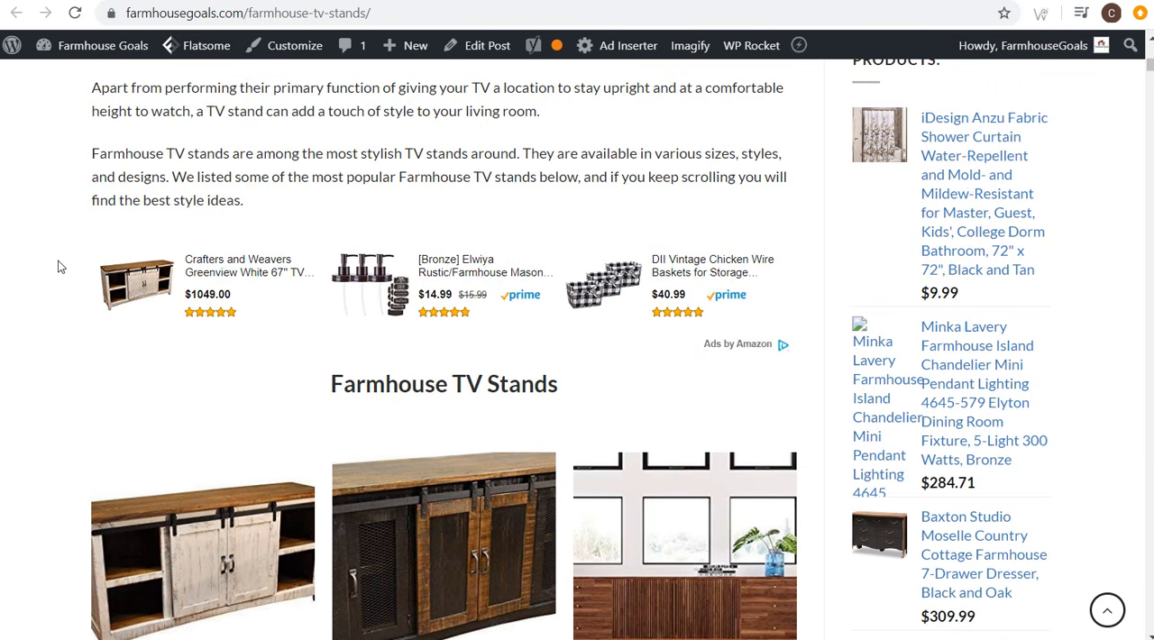
pyautogui.scroll(4, 60, 263)
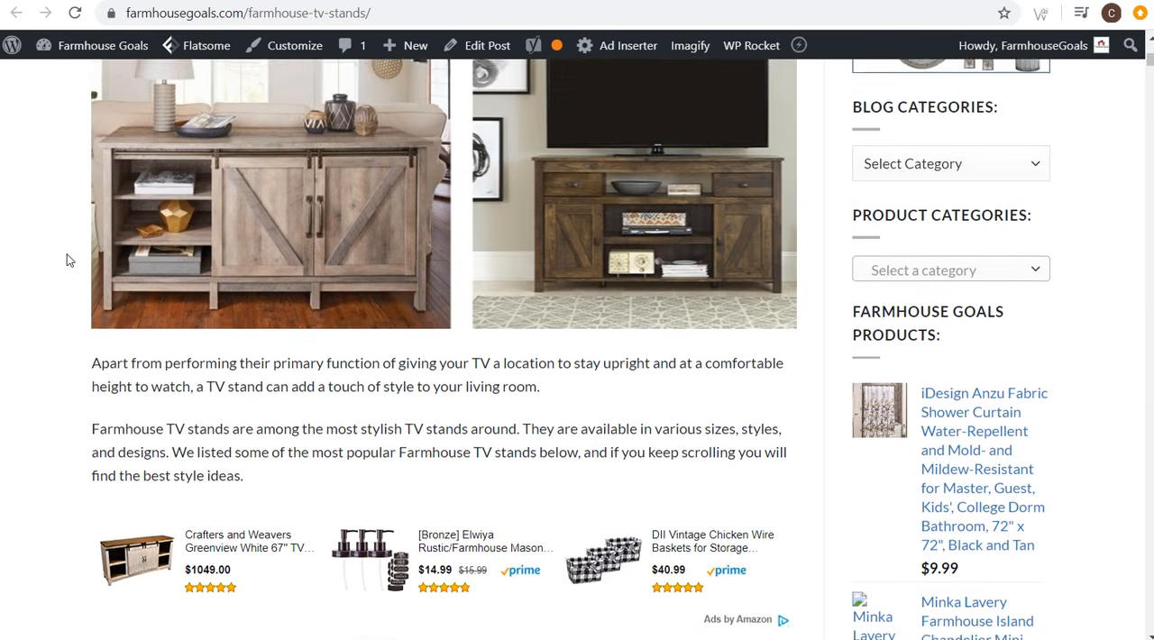
pyautogui.scroll(2, 69, 260)
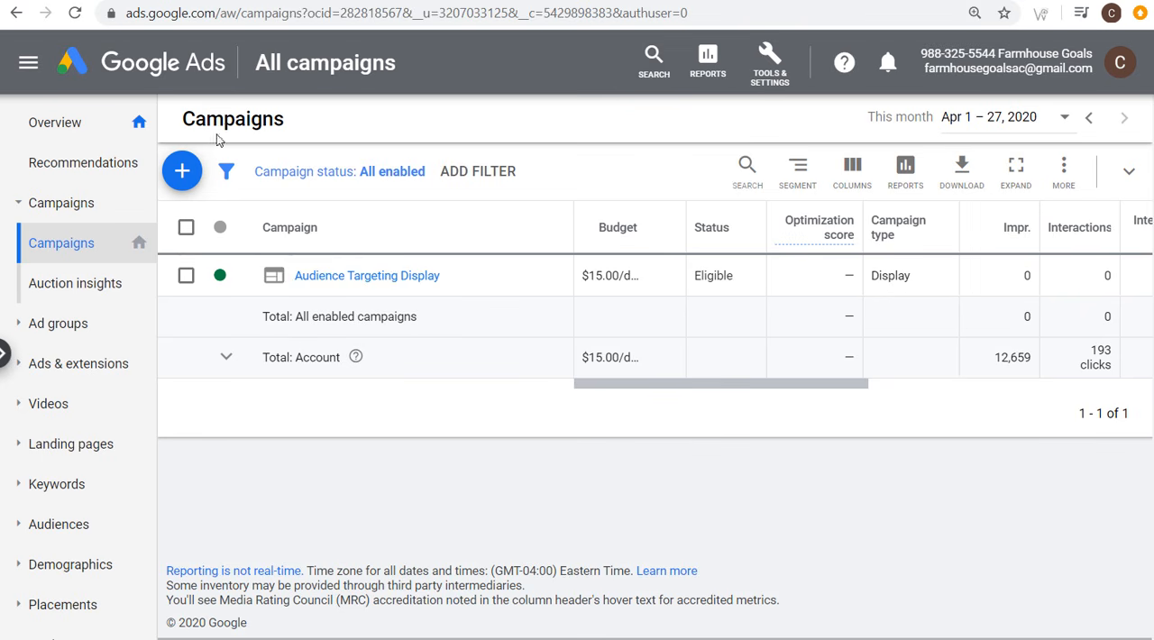
# Step: Start a new Google Ads campaign with the Leads goal and the Search campaign type
pyautogui.click(184, 167)
pyautogui.click(195, 241)
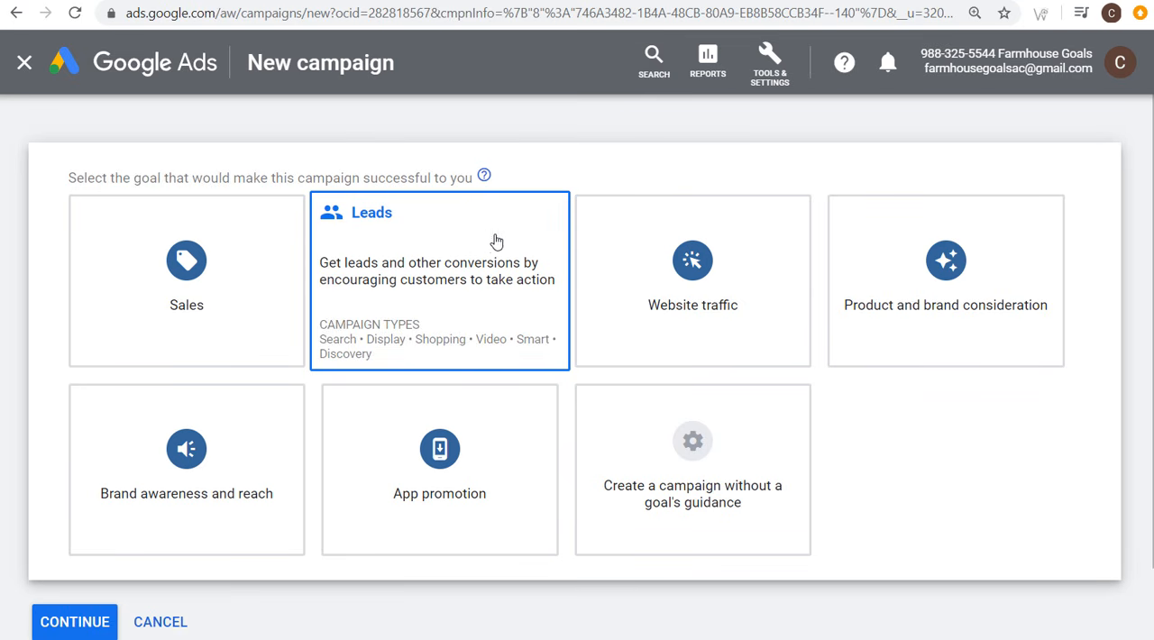
pyautogui.scroll(-6, 404, 236)
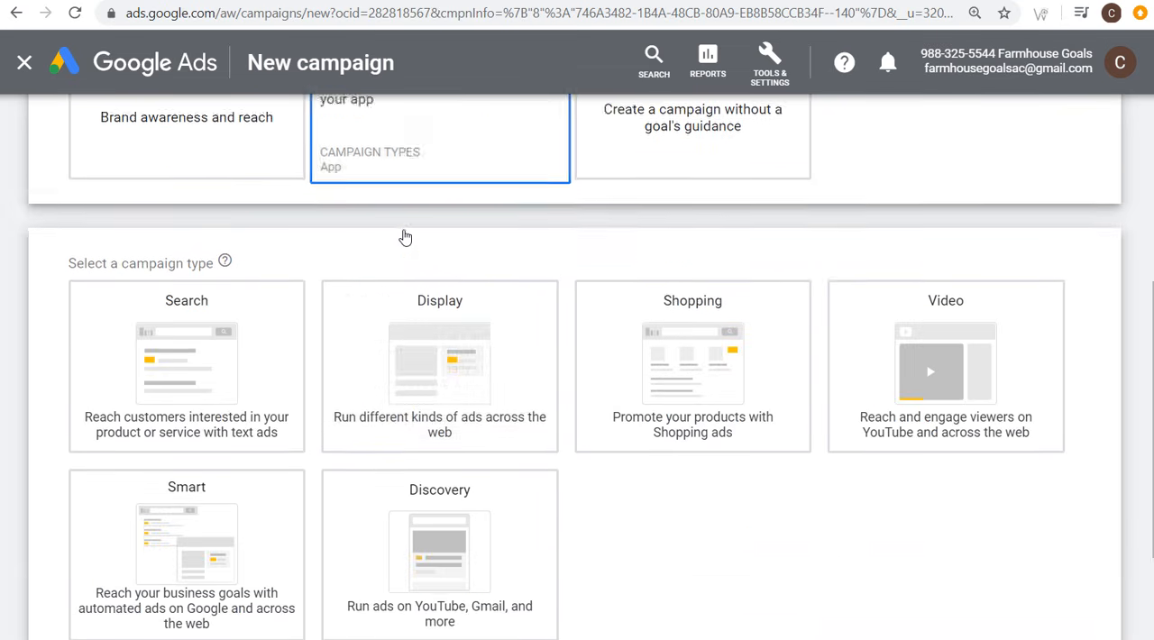
pyautogui.click(226, 278)
# Step: Select website visits as the way to reach the goal with farmhousegoals.com as the business website, and continue to the campaign settings
pyautogui.scroll(-3, 230, 275)
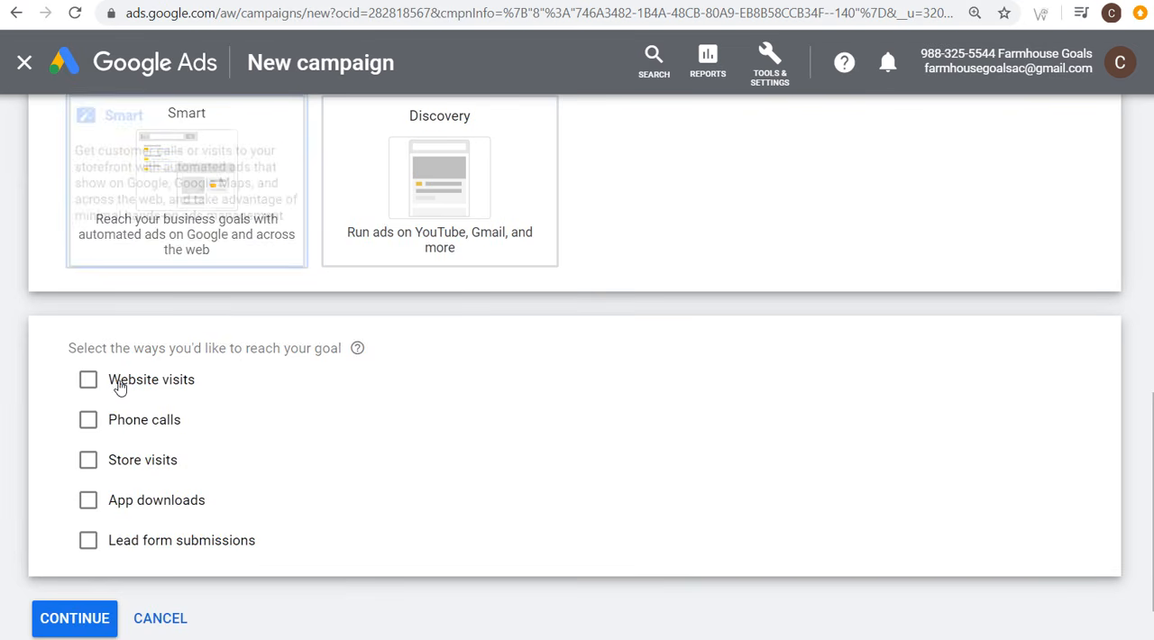
pyautogui.click(90, 379)
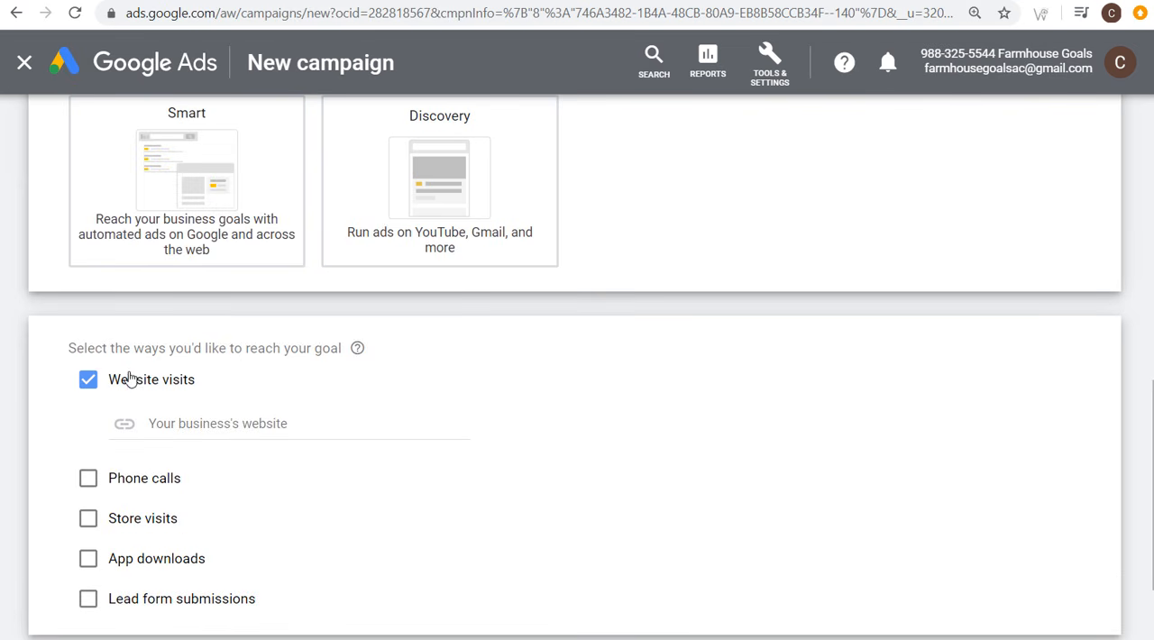
pyautogui.click(254, 423)
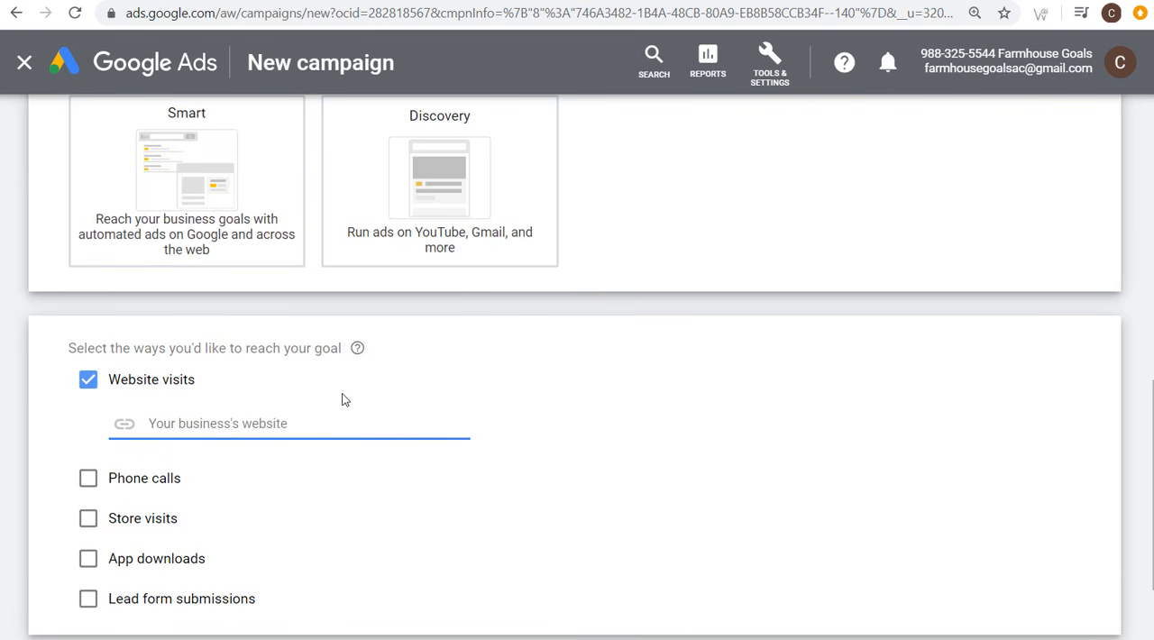
pyautogui.write('farmhousegoals.com')
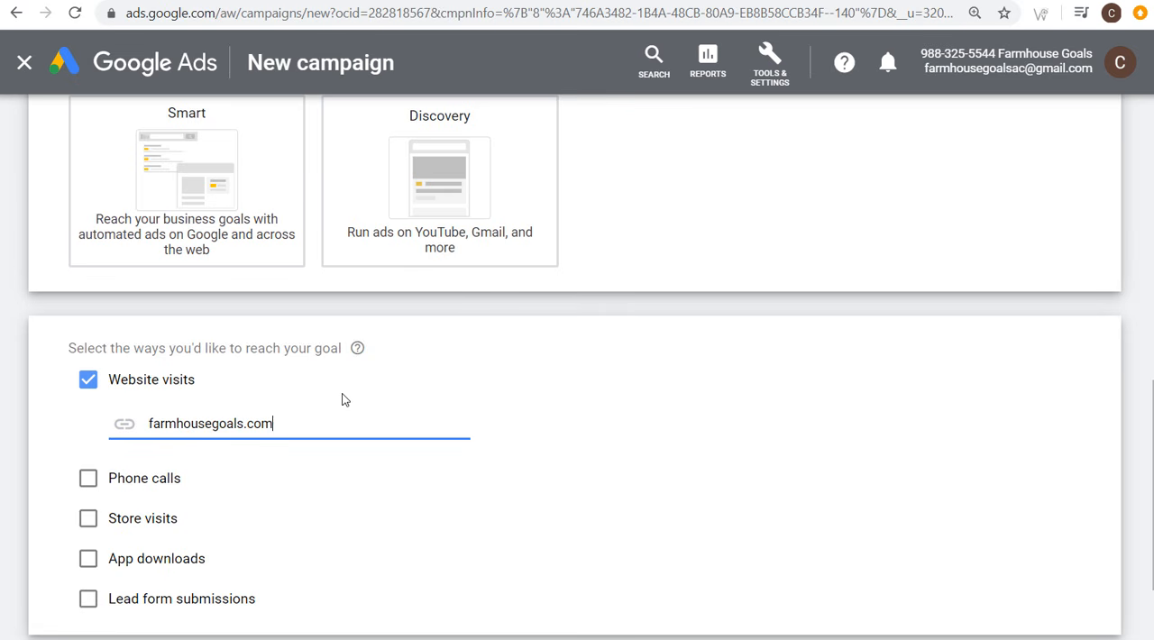
pyautogui.scroll(-3, 351, 394)
pyautogui.click(74, 532)
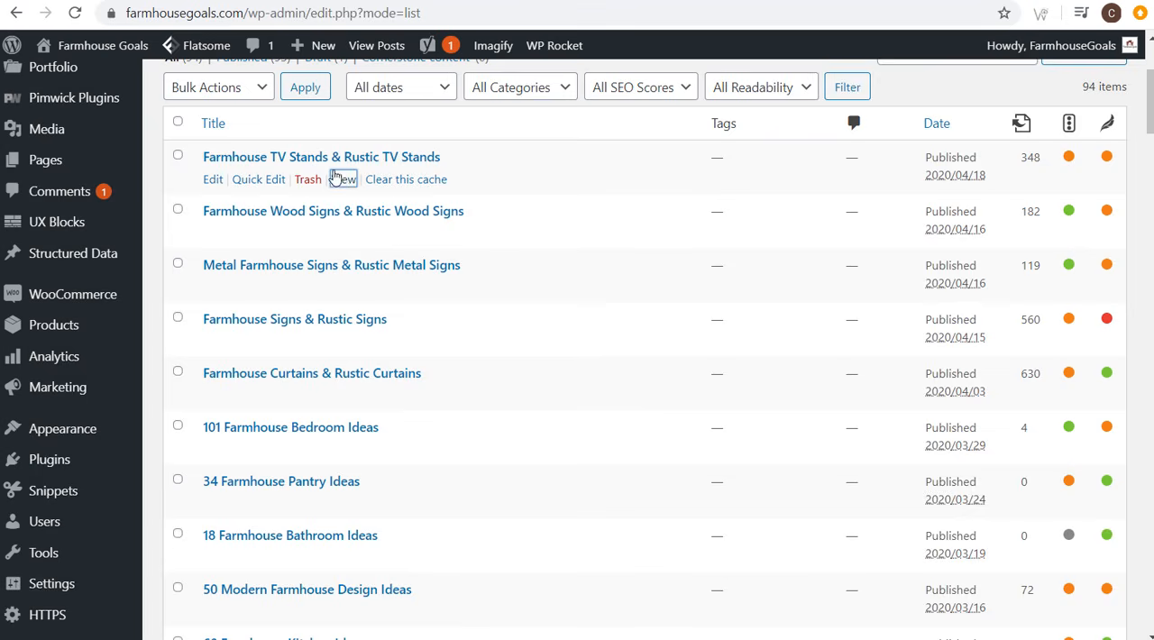
# Step: Look through the published posts list in the farmhousegoals.com WordPress admin, and return to the new campaign in Google Ads
pyautogui.scroll(2, 361, 176)
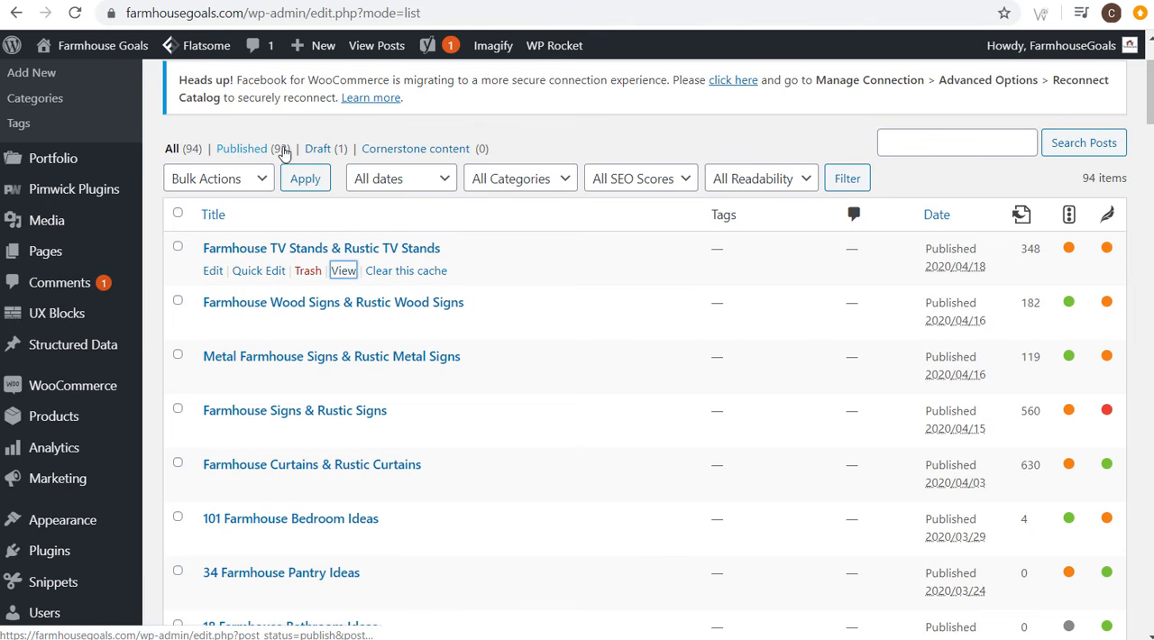
pyautogui.scroll(-1, 529, 225)
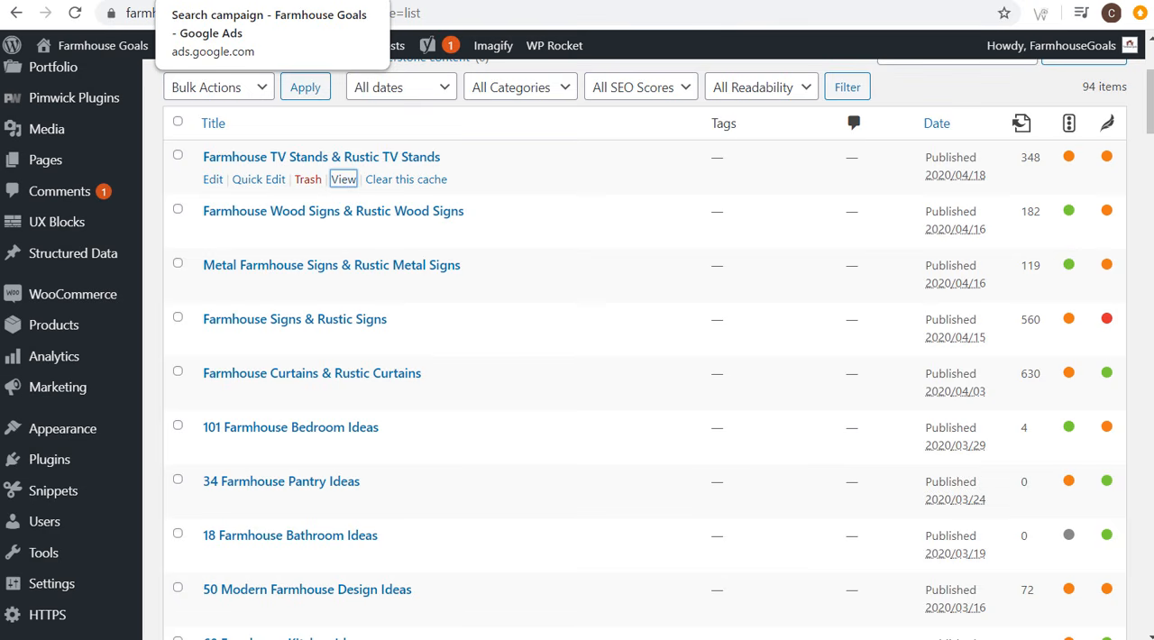
pyautogui.click(218, 3)
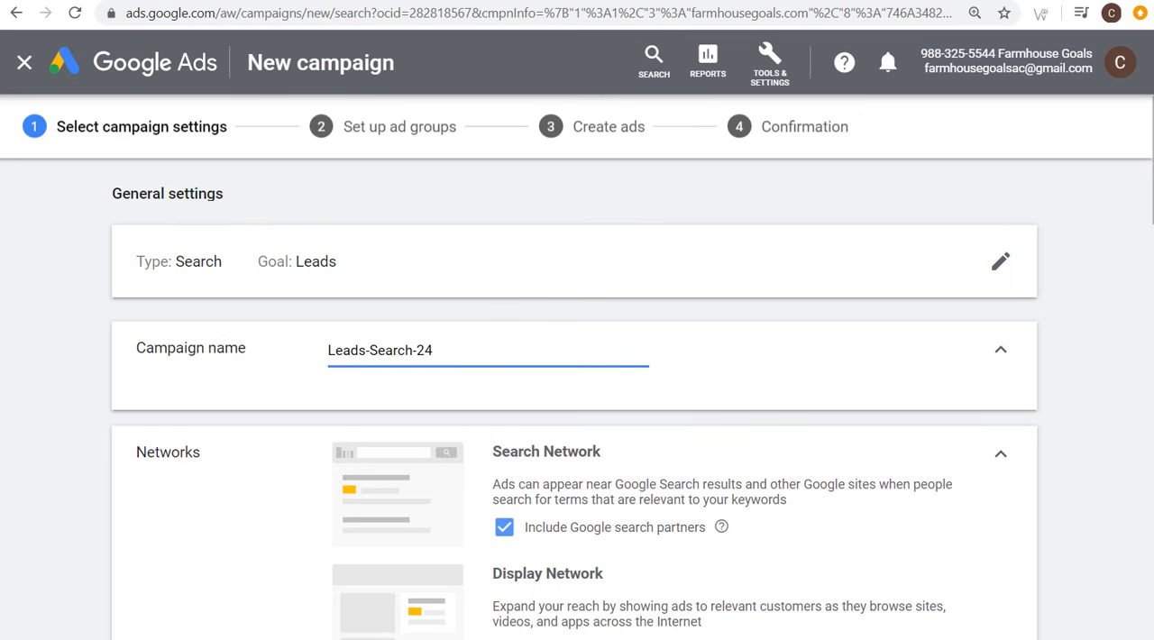
# Step: Examine the Google Ads Editor download page and the Google Ads Editor application's campaign list
pyautogui.hotkey('alt', 'Tab')
pyautogui.click(854, 1)
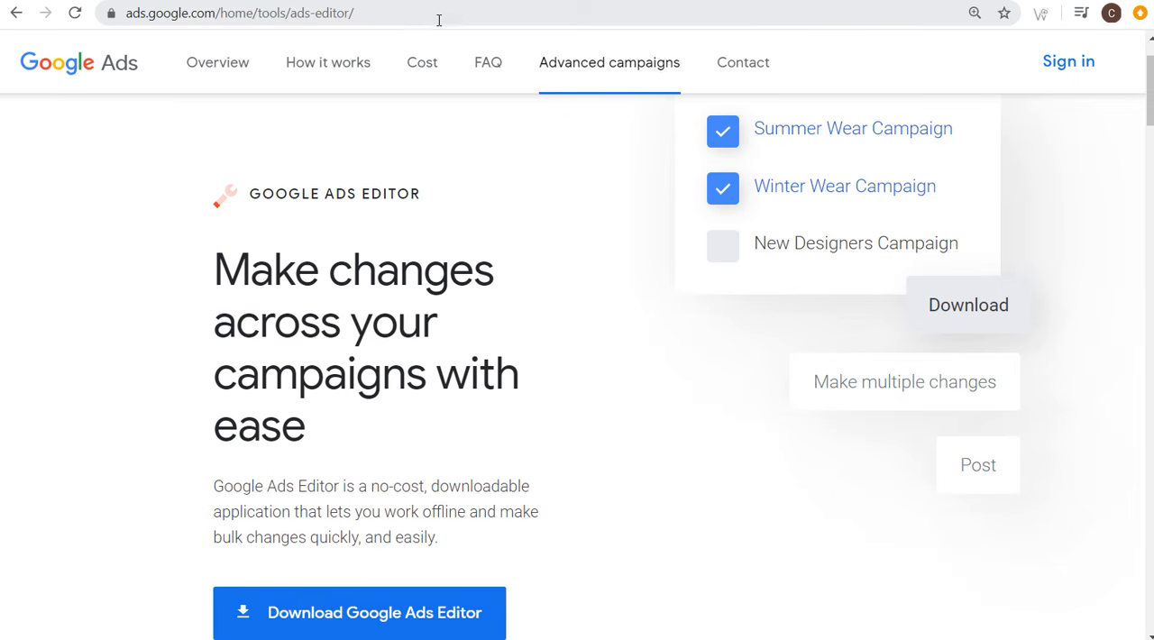
pyautogui.scroll(-1, 355, 275)
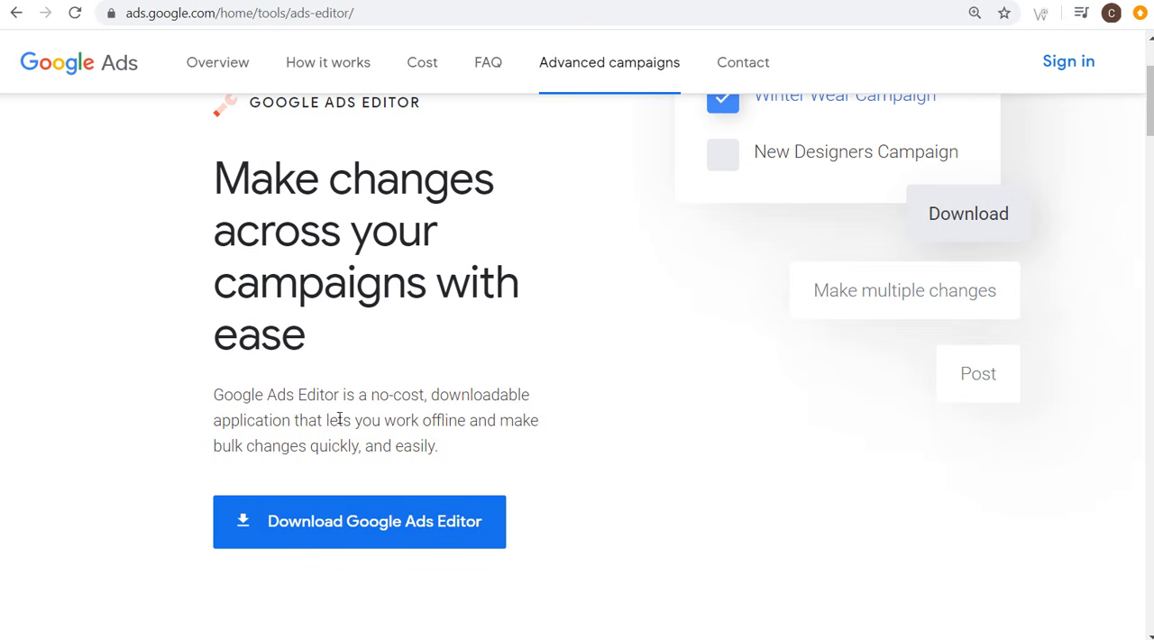
pyautogui.moveTo(326, 420); pyautogui.dragTo(465, 420)
pyautogui.click(525, 439)
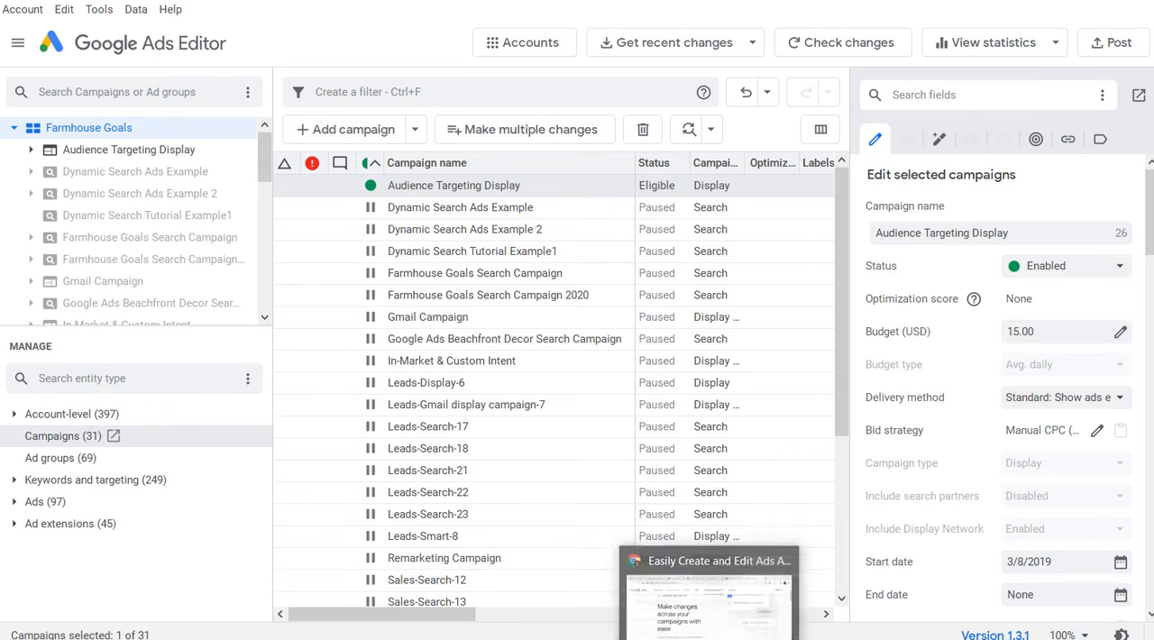
pyautogui.click(645, 573)
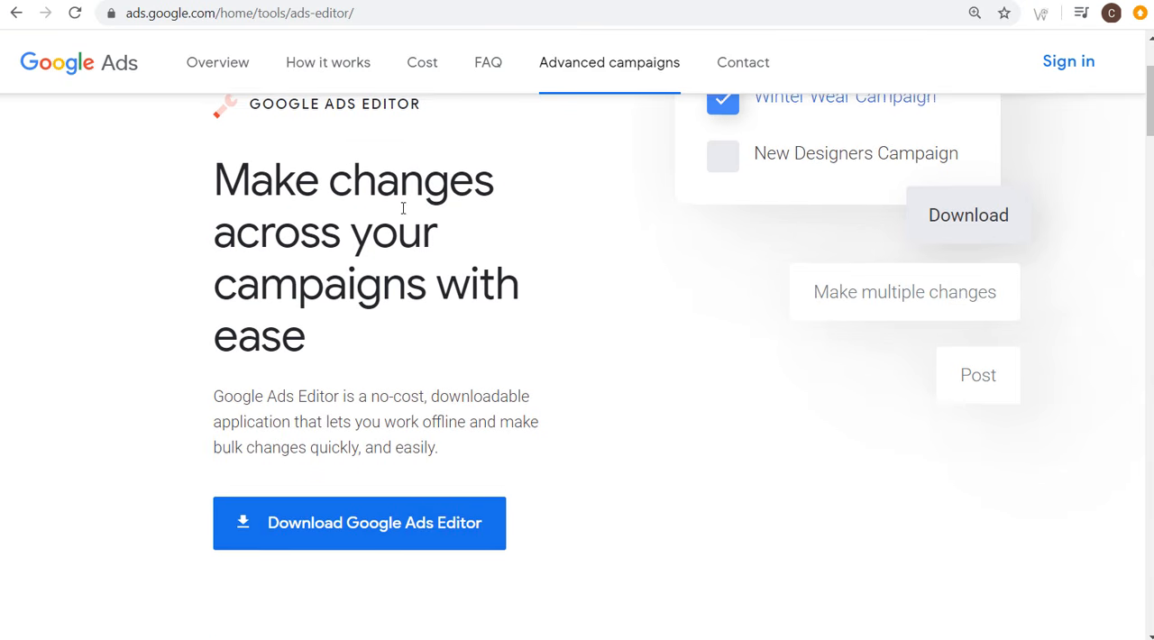
pyautogui.scroll(2, 404, 240)
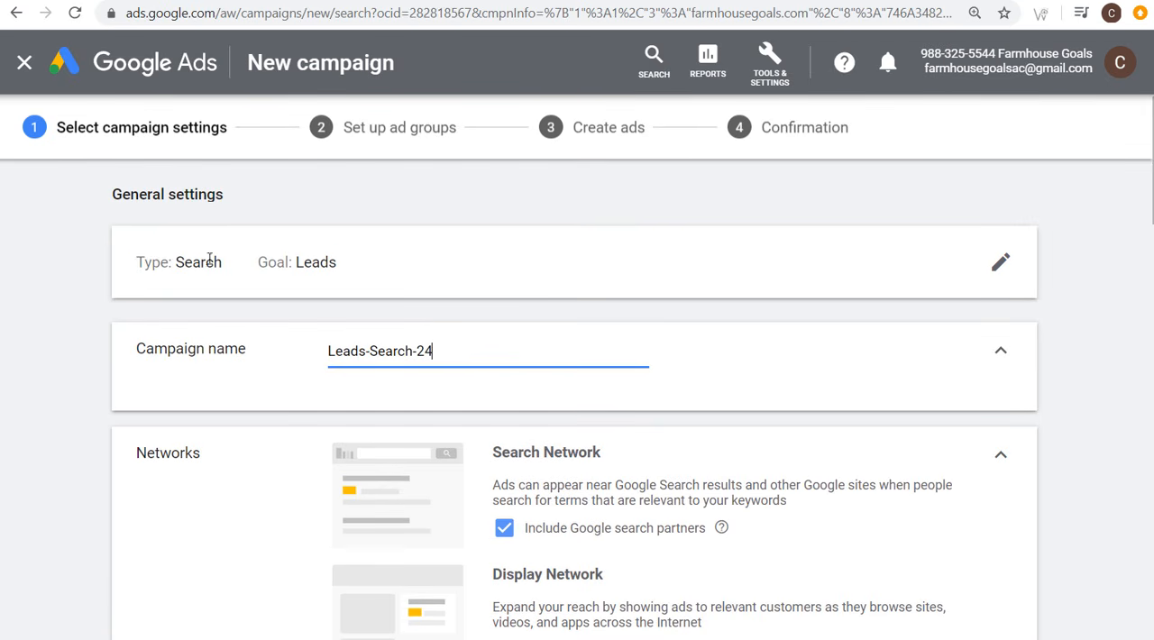
# Step: Name the campaign "Farmhouse Goals Conversions Search Campaign 2020"
pyautogui.scroll(-1, 244, 335)
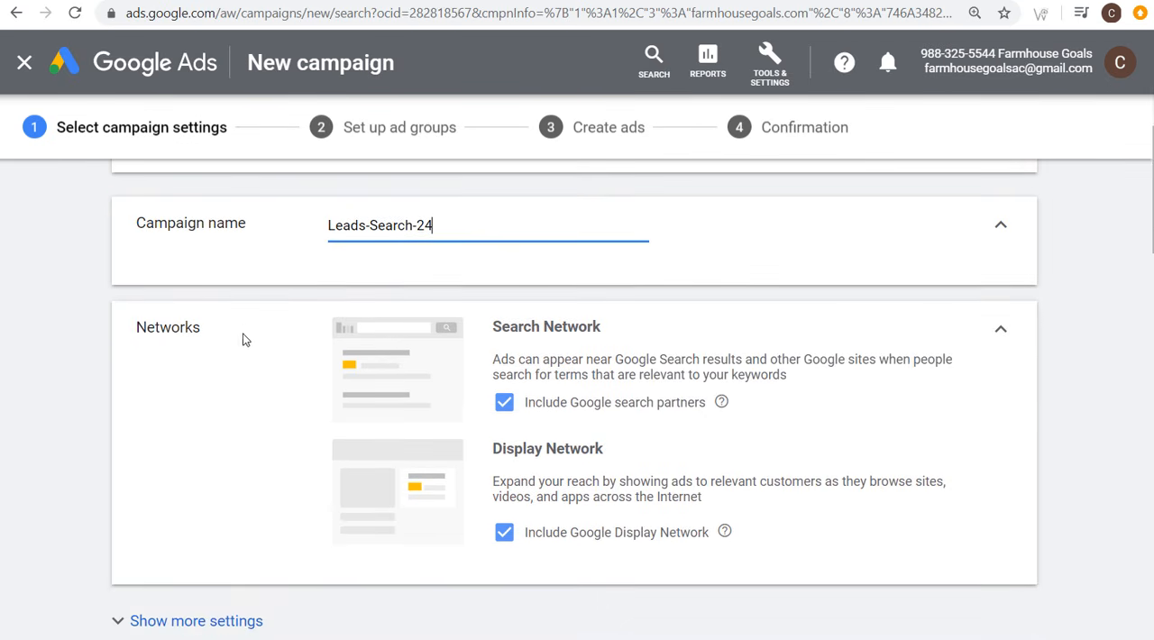
pyautogui.moveTo(484, 229); pyautogui.dragTo(279, 240)
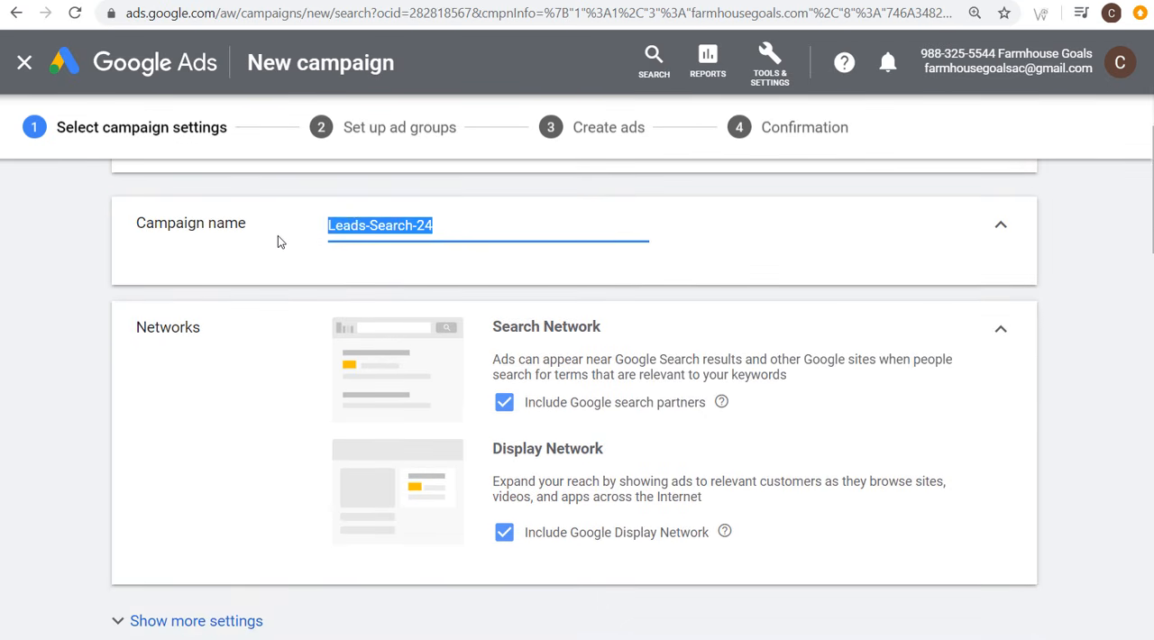
pyautogui.write('Farmhouse Goals ')
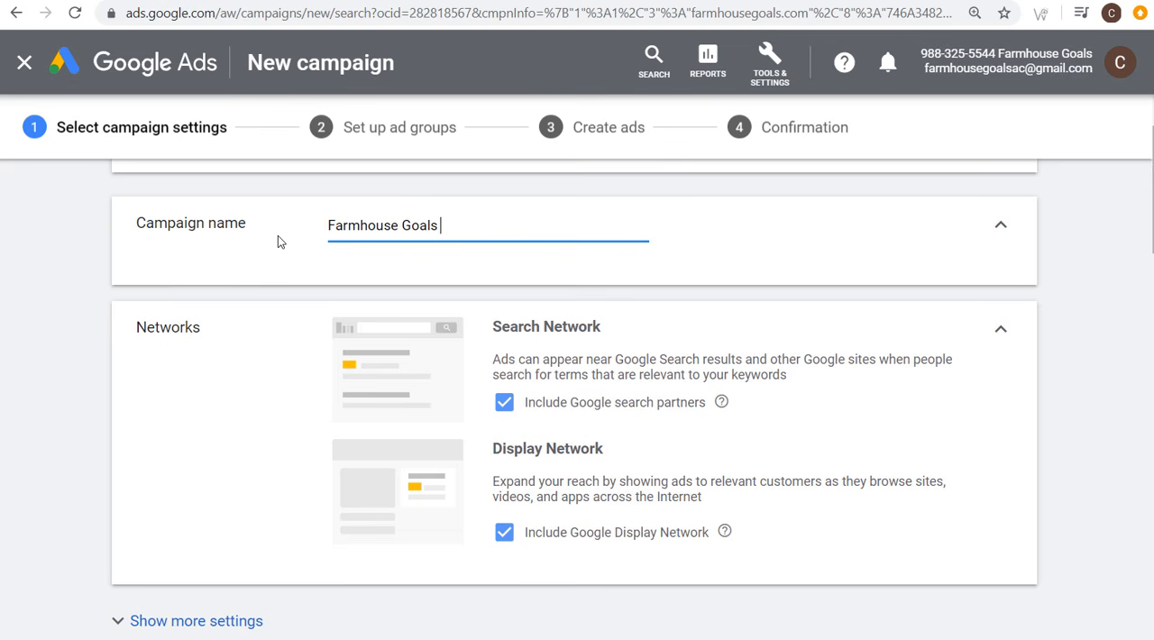
pyautogui.write('Conversions Sea')
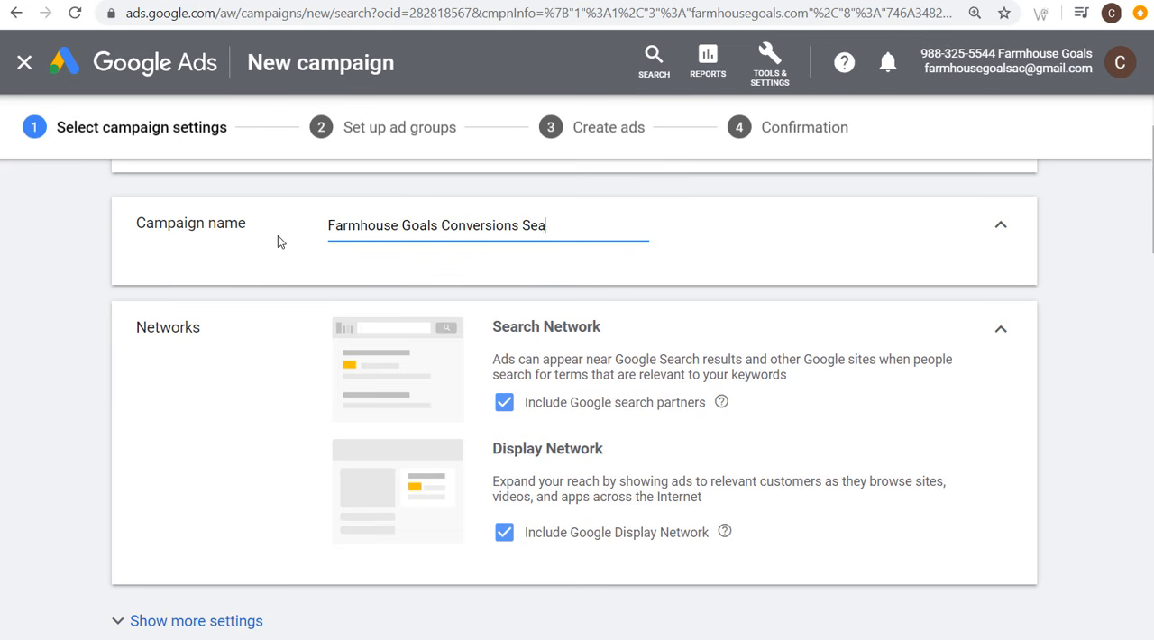
pyautogui.write('rch Campaign 2020')
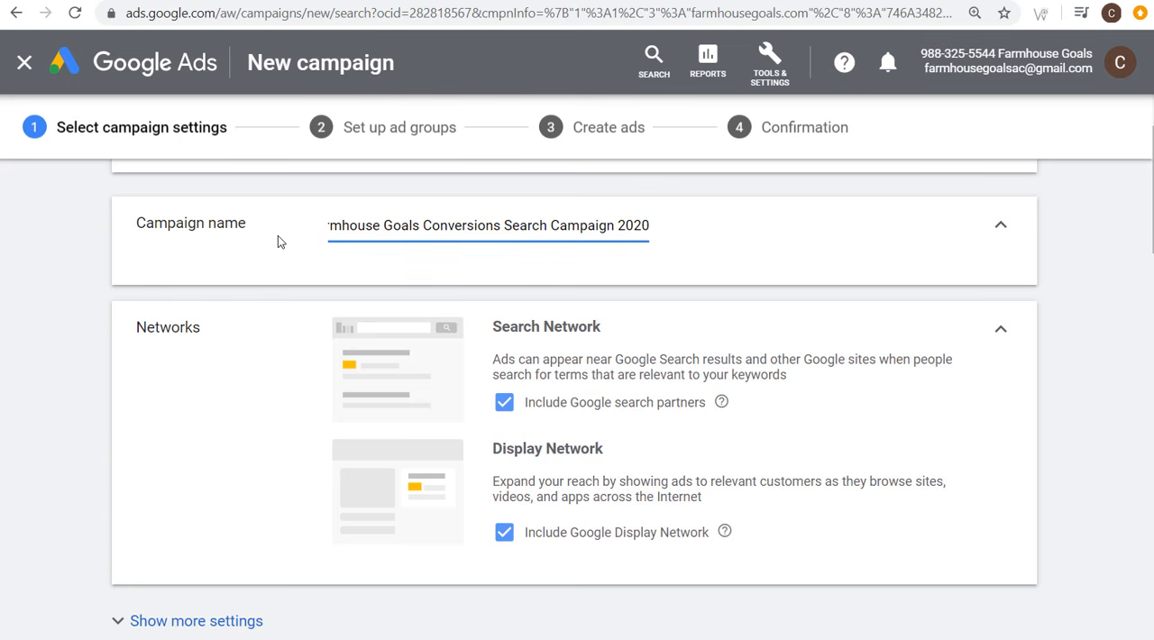
pyautogui.click(89, 254)
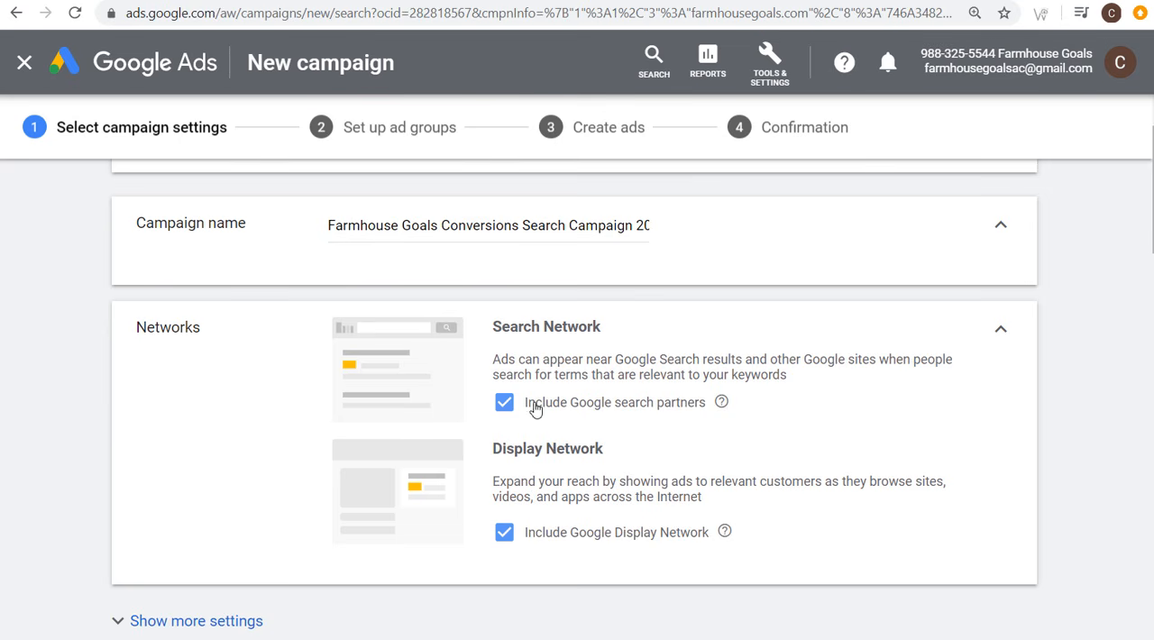
# Step: Exclude the Google Display Network from the campaign's networks and expand the additional general settings
pyautogui.click(541, 533)
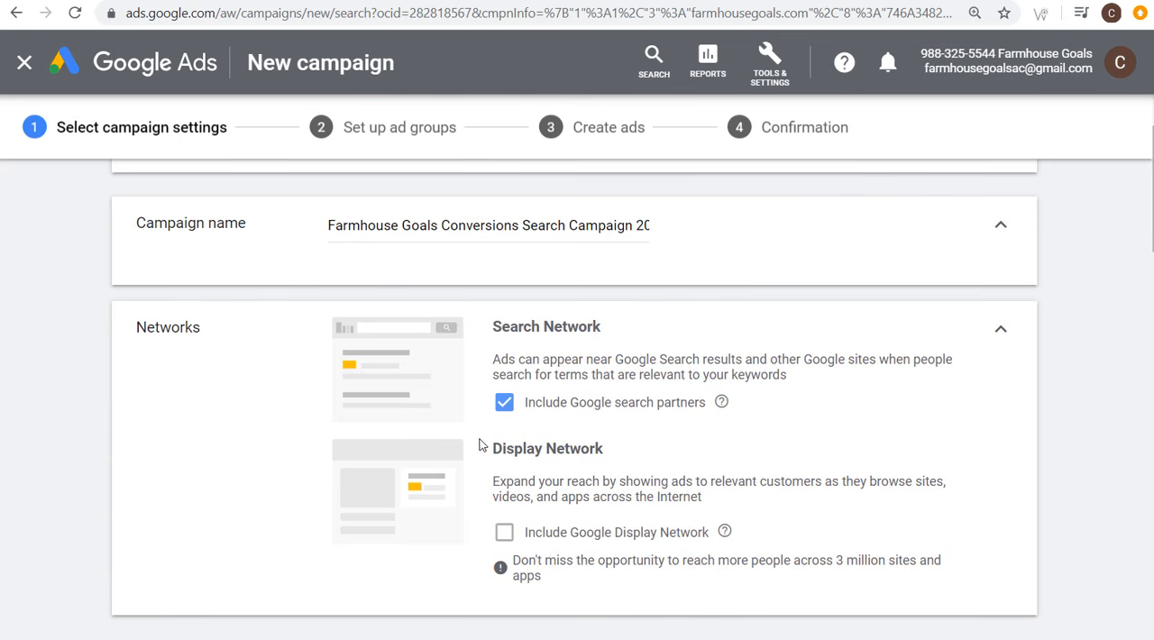
pyautogui.scroll(-4, 93, 409)
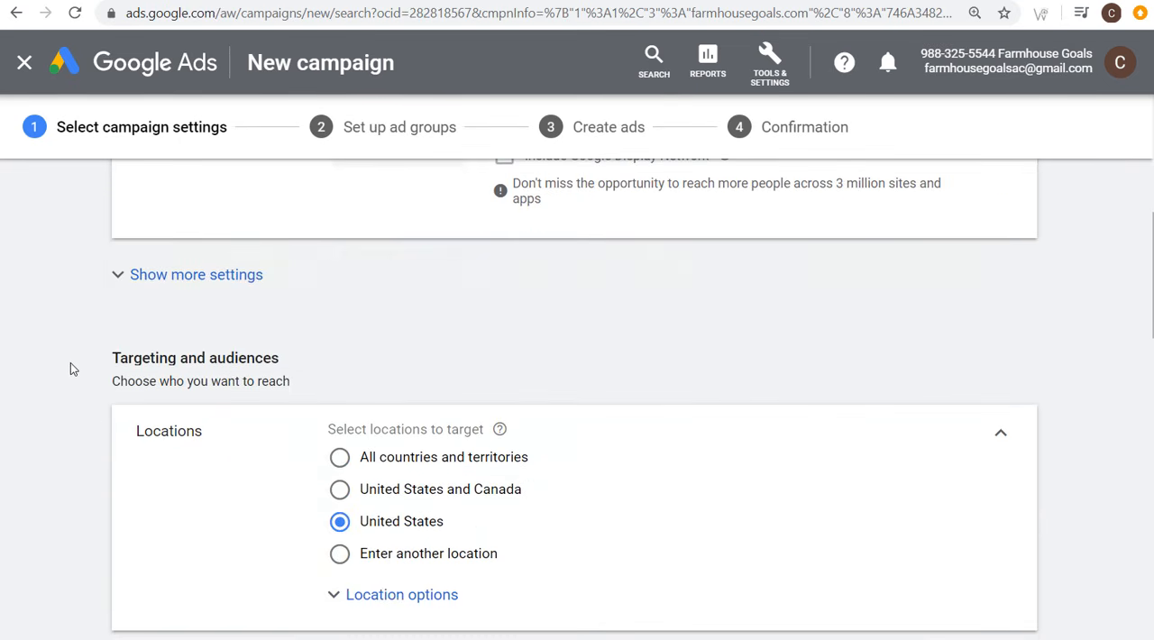
pyautogui.click(154, 275)
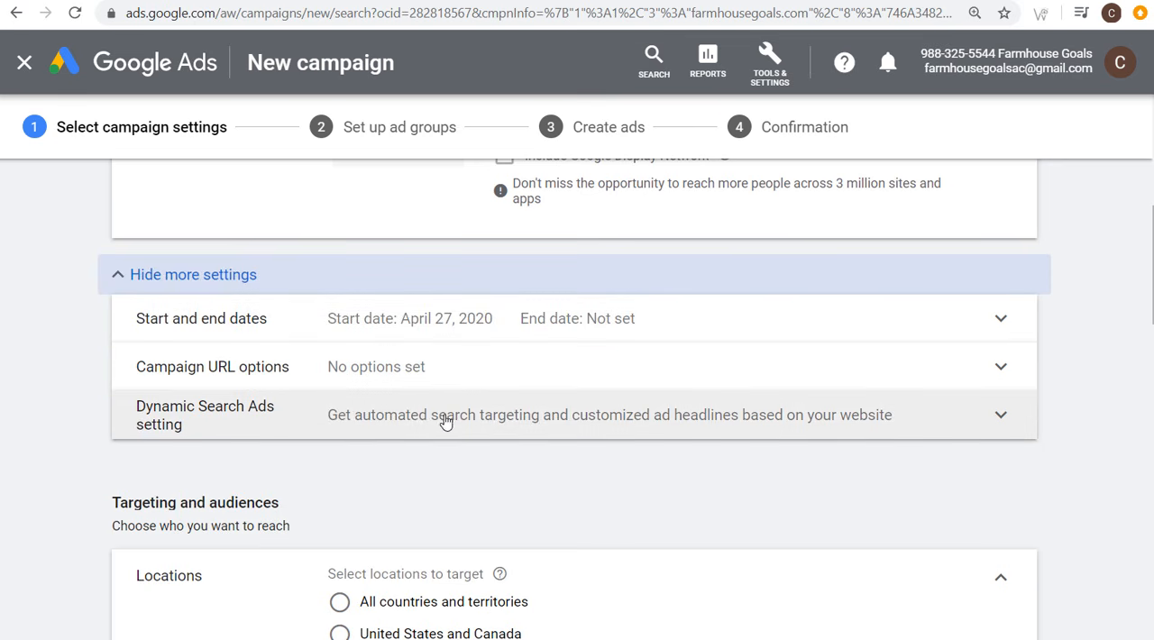
# Step: Add the website visitors audience All Users 540 Days to the campaign from the audiences based on business interaction
pyautogui.scroll(-3, 153, 405)
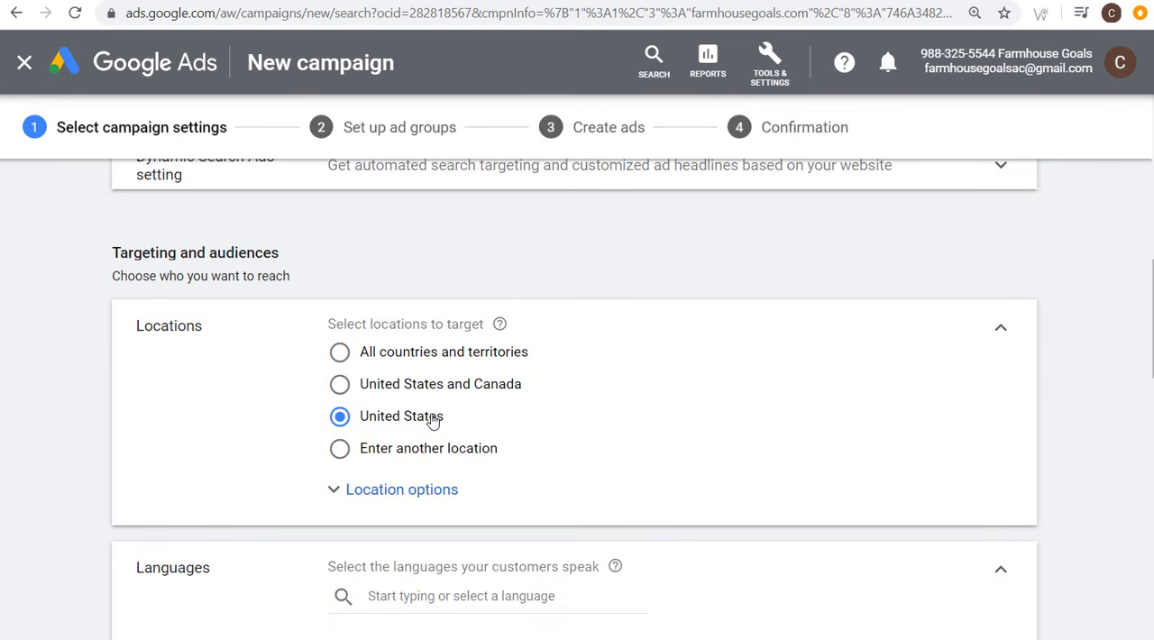
pyautogui.scroll(-2, 670, 412)
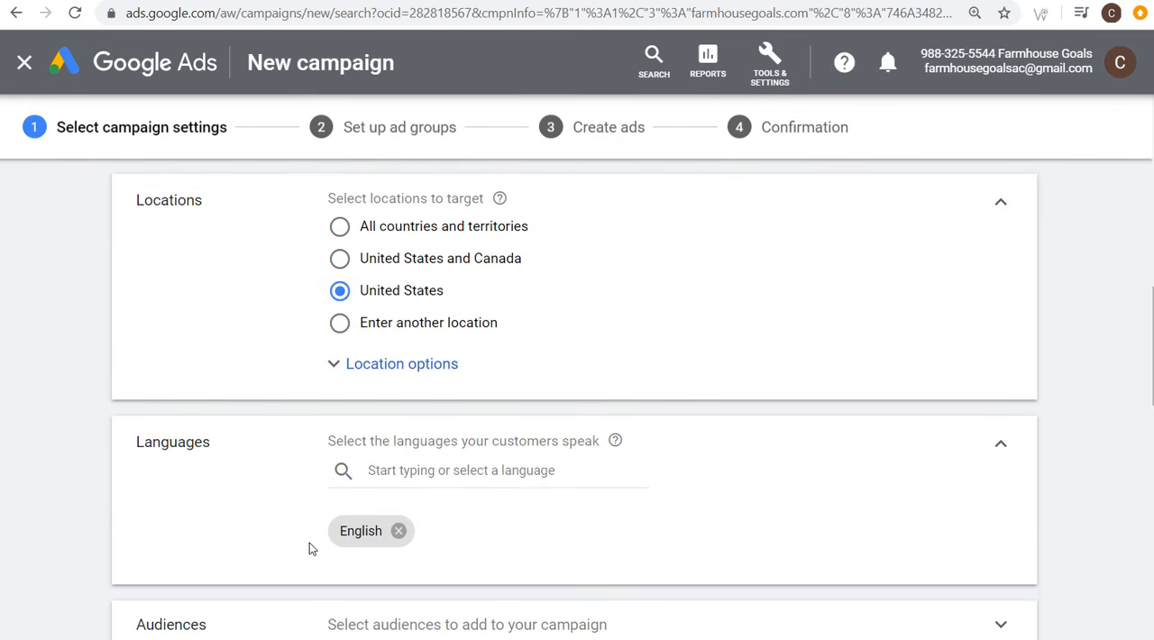
pyautogui.scroll(-6, 590, 577)
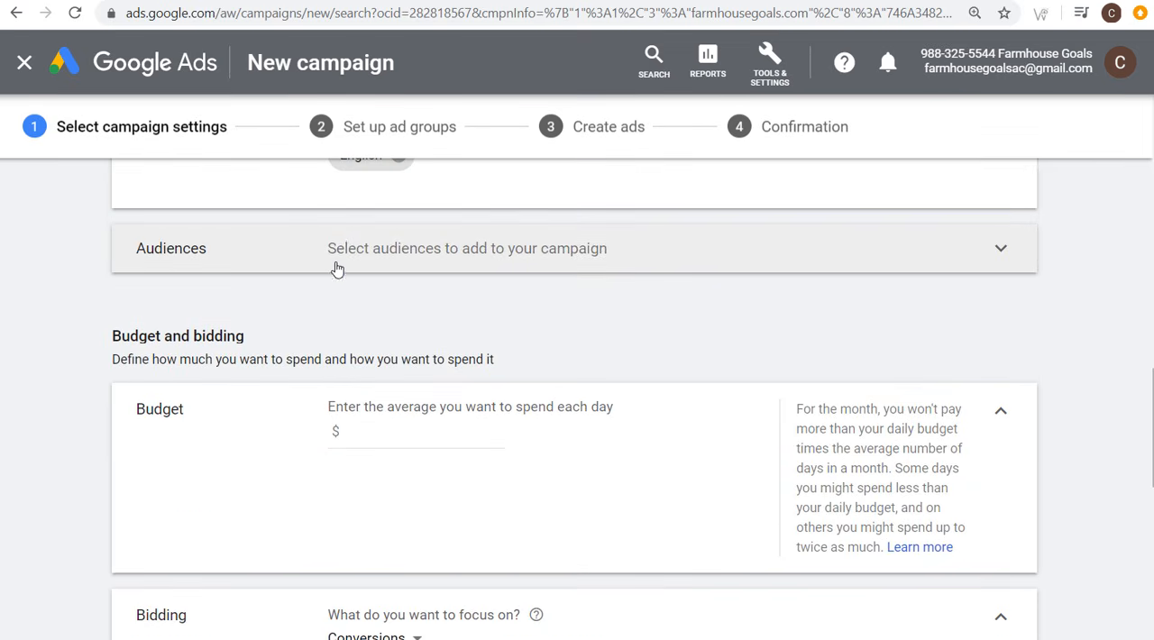
pyautogui.click(817, 265)
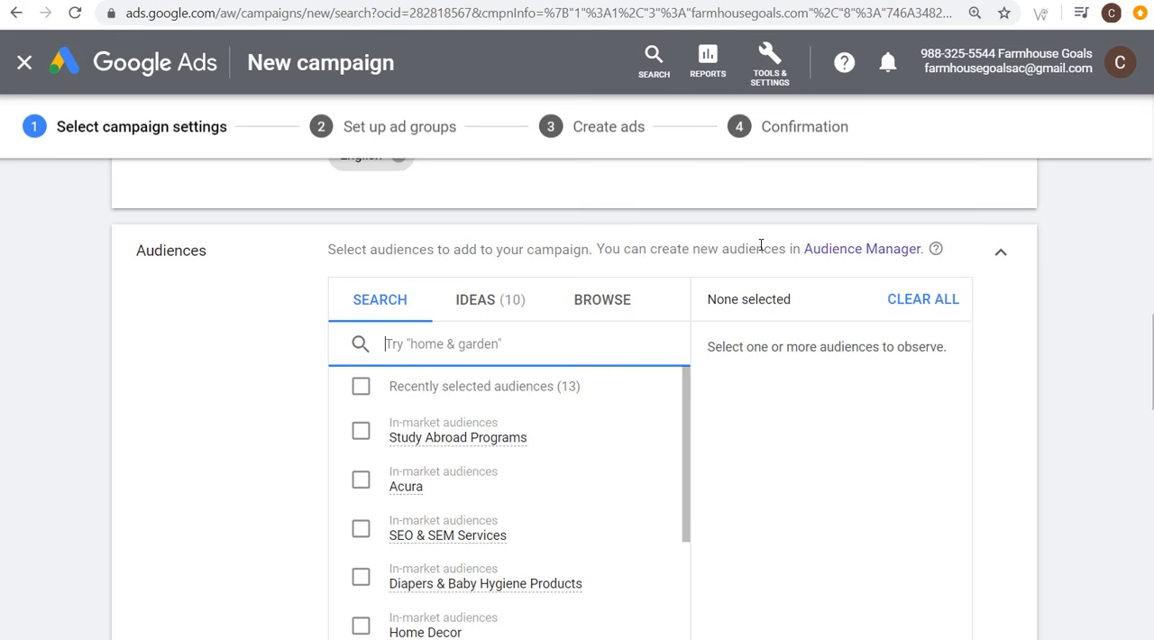
pyautogui.click(614, 299)
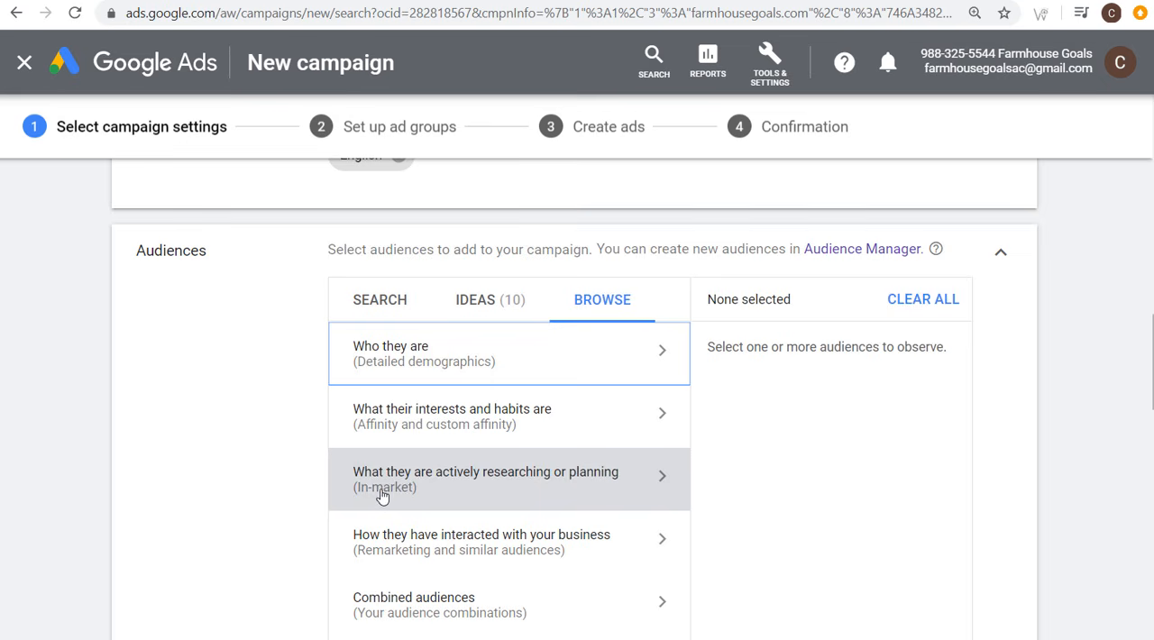
pyautogui.scroll(-1, 298, 414)
pyautogui.click(440, 423)
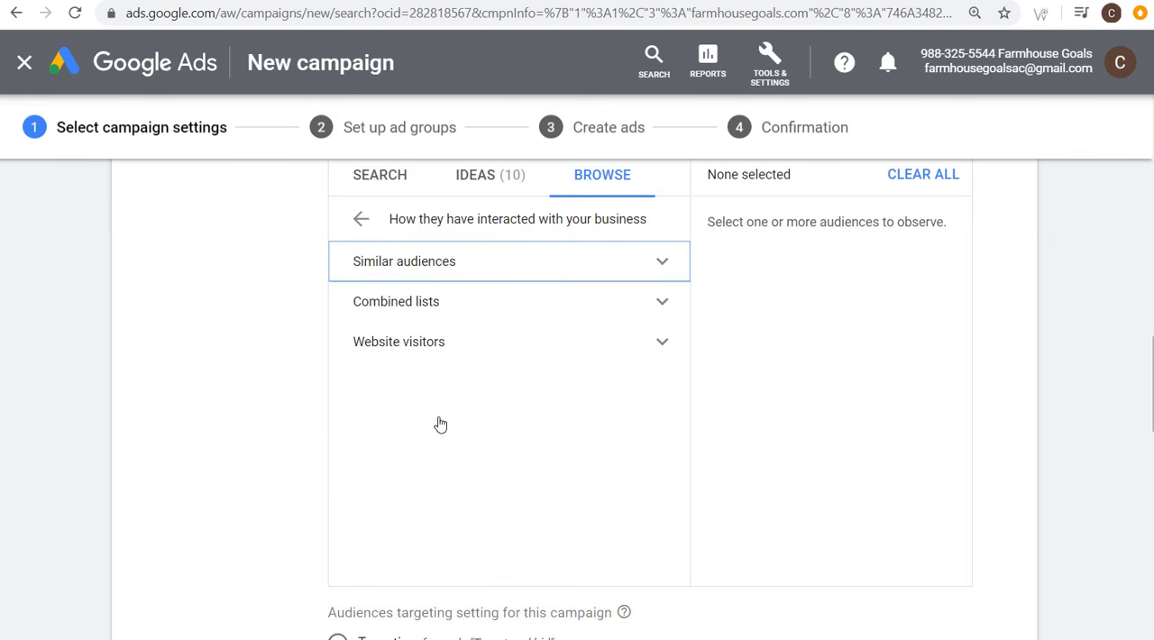
pyautogui.click(657, 345)
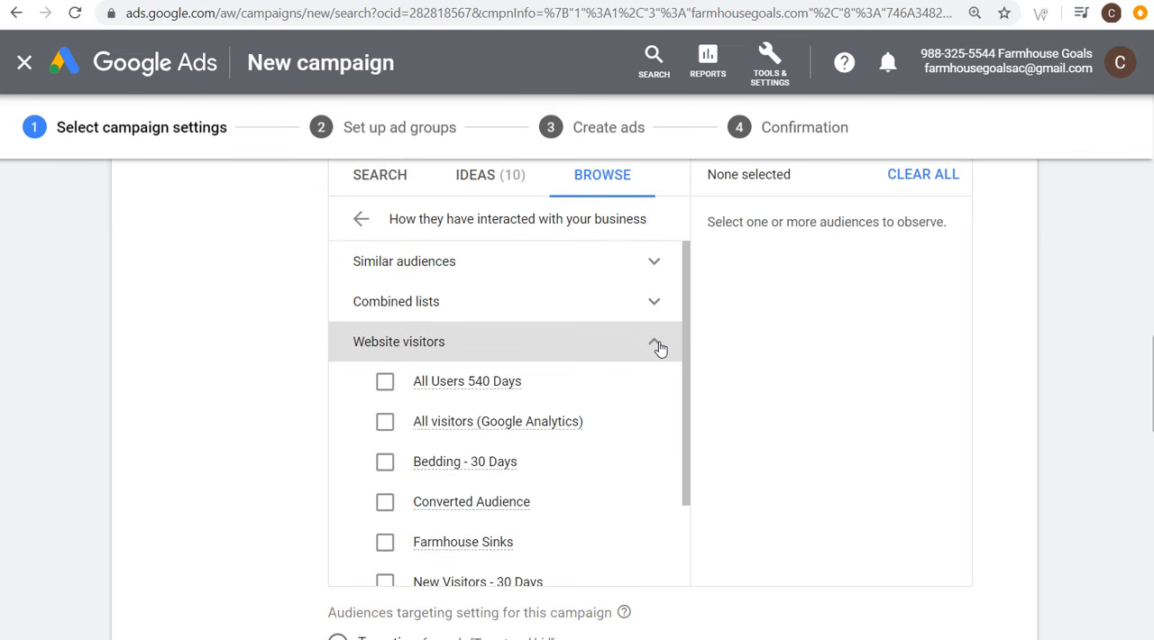
pyautogui.click(385, 389)
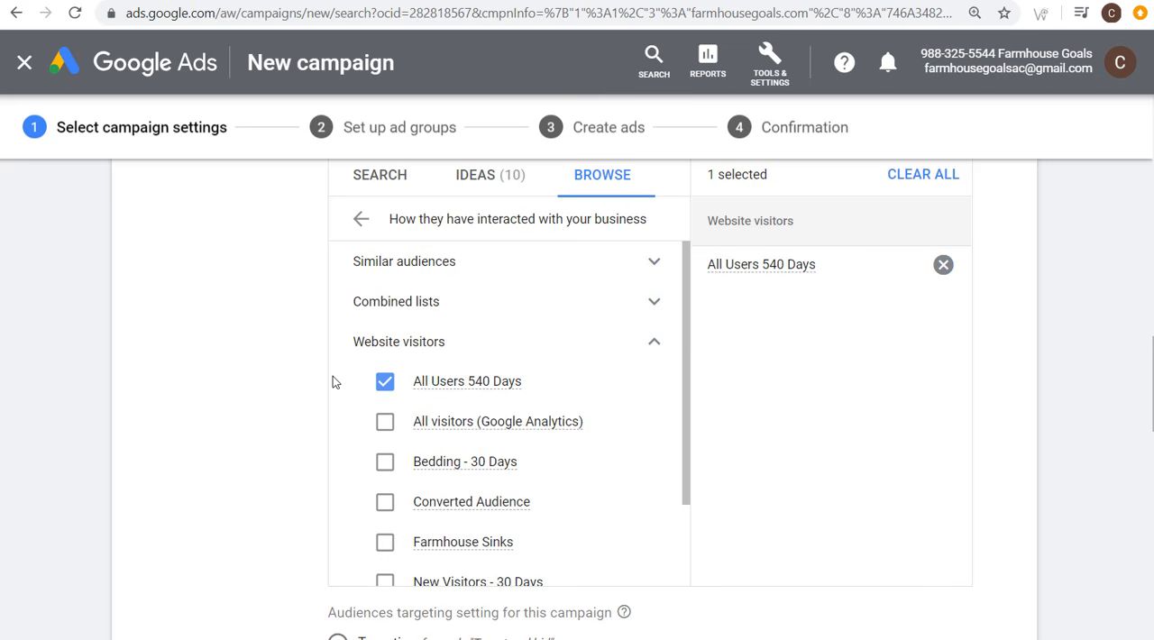
# Step: Review the selected audience and the Targeting and Observation options in the campaign's audience targeting setting
pyautogui.scroll(-2, 321, 375)
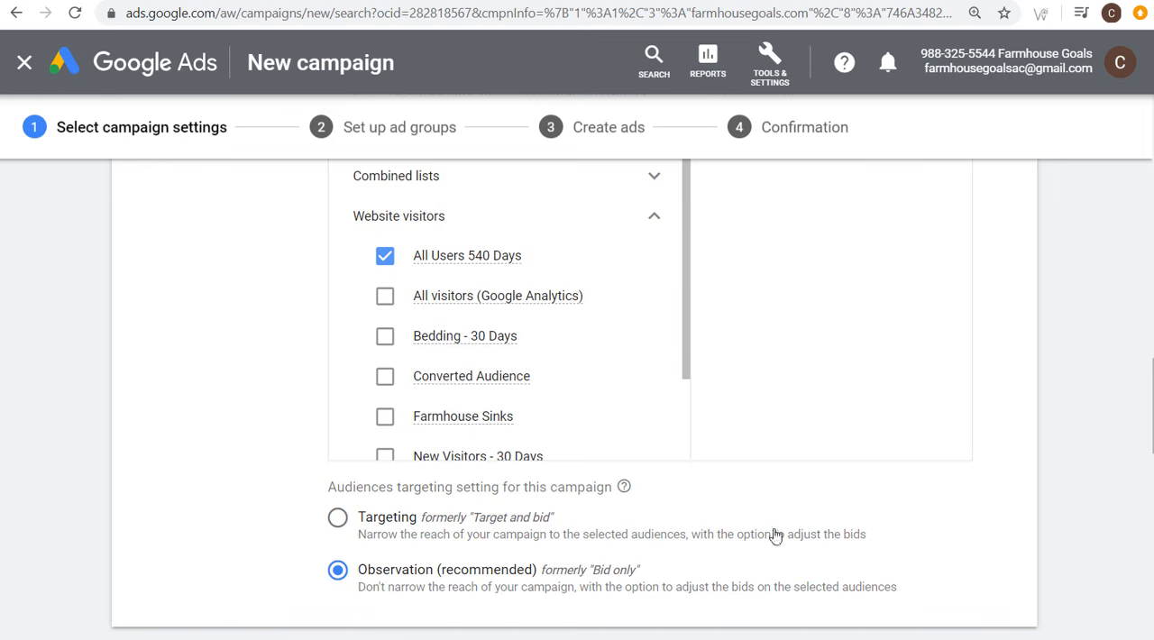
pyautogui.scroll(2, 815, 502)
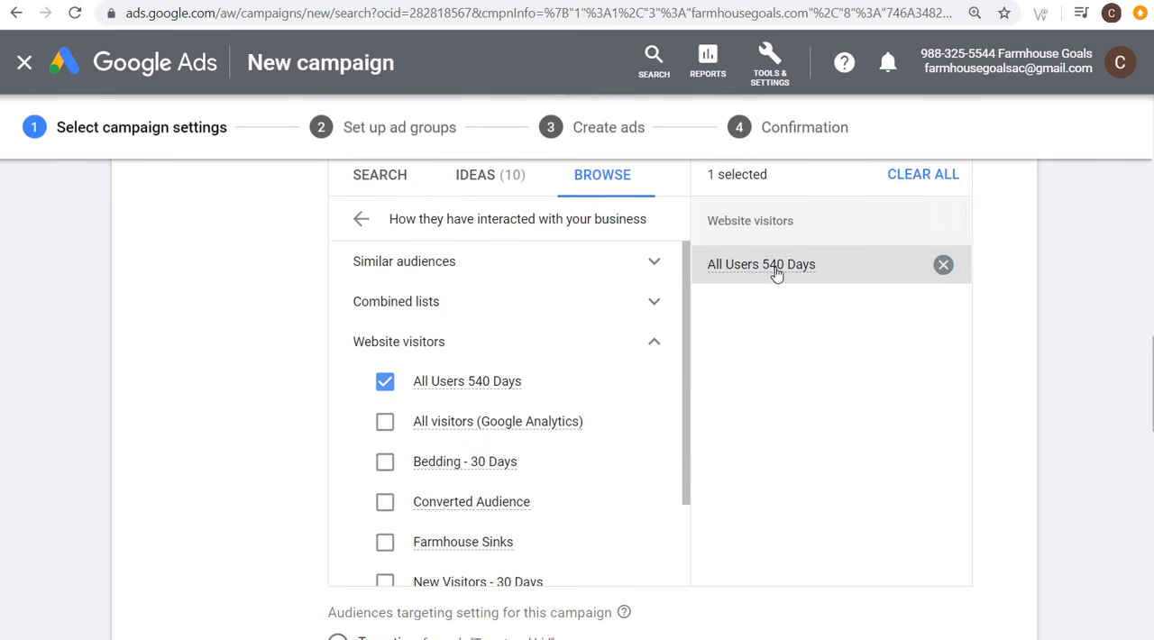
pyautogui.moveTo(736, 275)
pyautogui.scroll(-2, 631, 433)
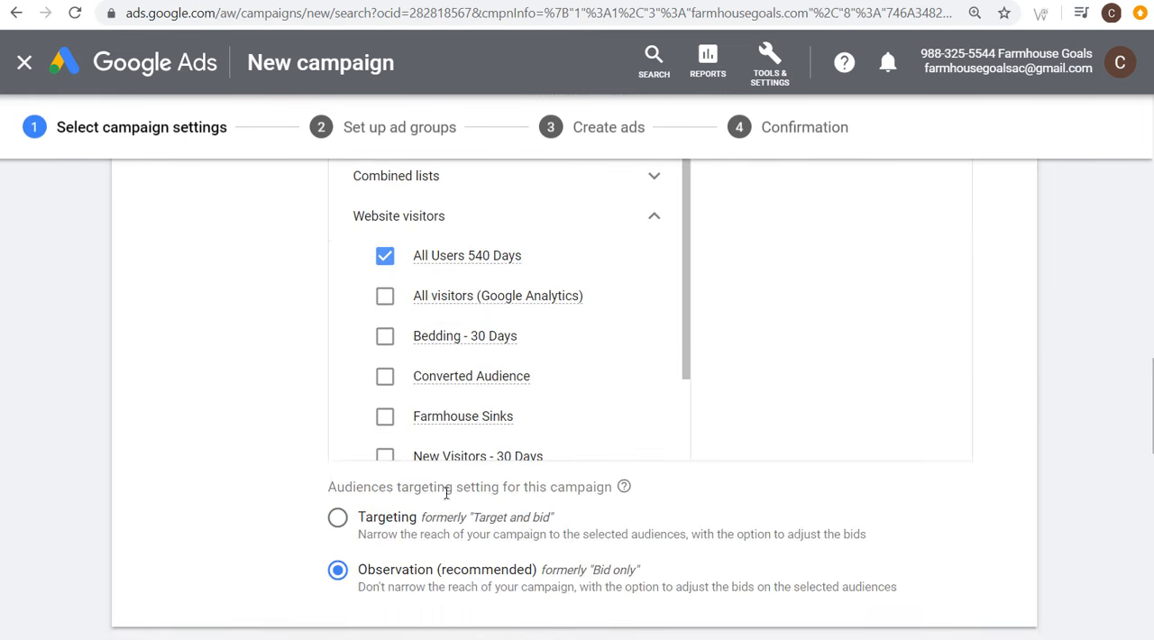
pyautogui.scroll(2, 814, 505)
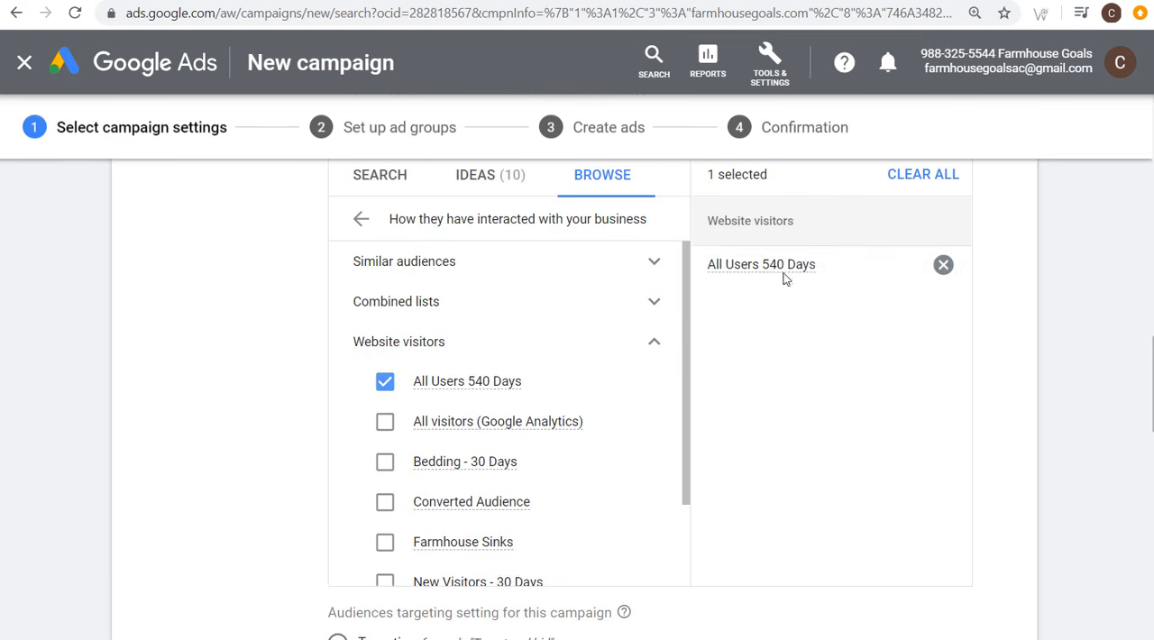
pyautogui.moveTo(777, 273)
pyautogui.scroll(-2, 767, 397)
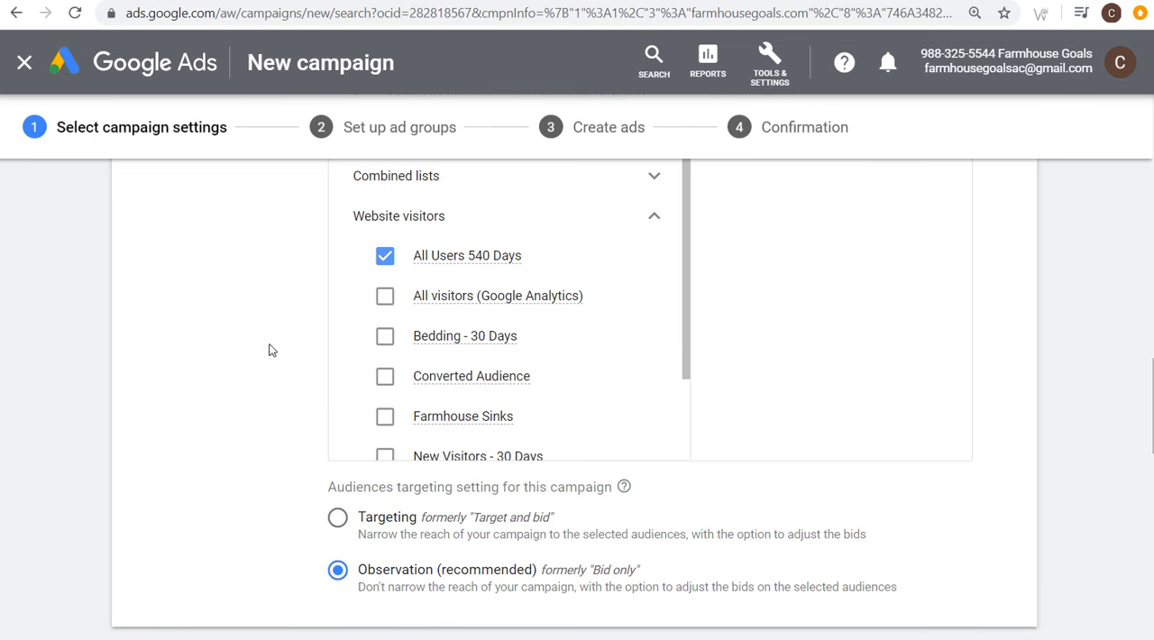
pyautogui.scroll(2, 272, 350)
# Step: Add the suggested in-market audience Home Decor to the campaign and collapse the Audiences section
pyautogui.click(649, 353)
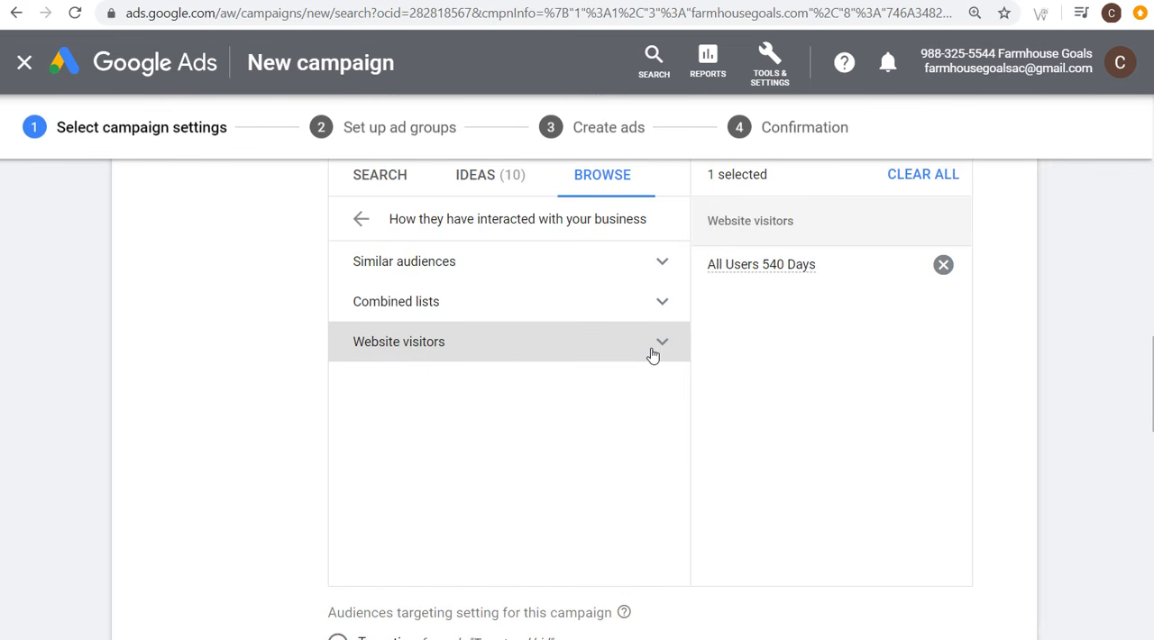
pyautogui.click(498, 184)
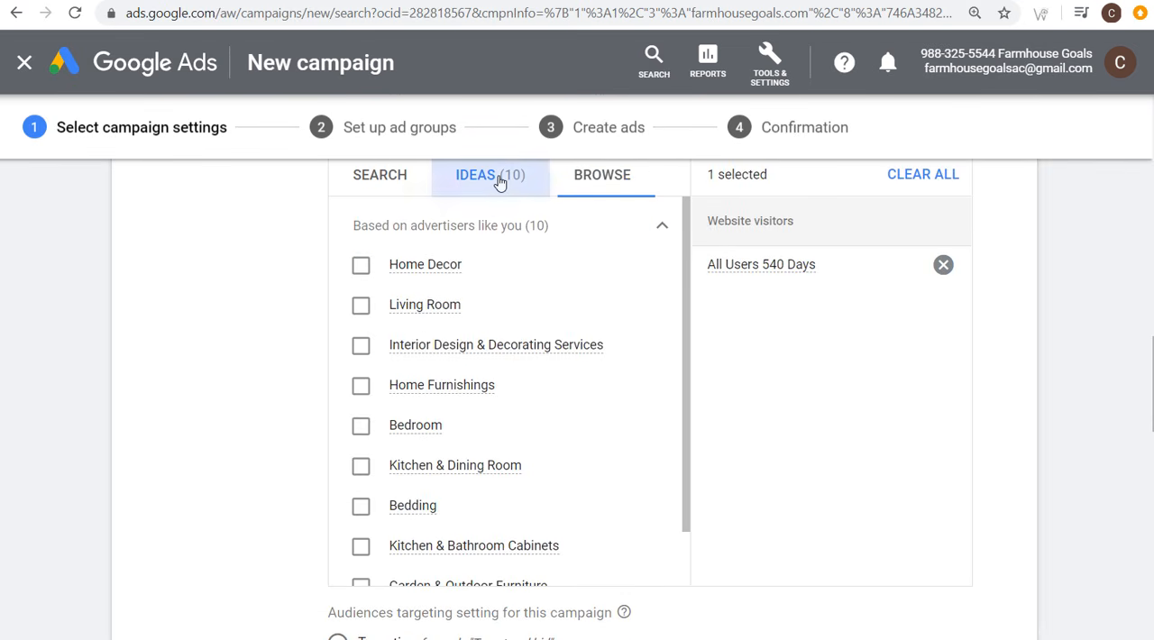
pyautogui.click(361, 269)
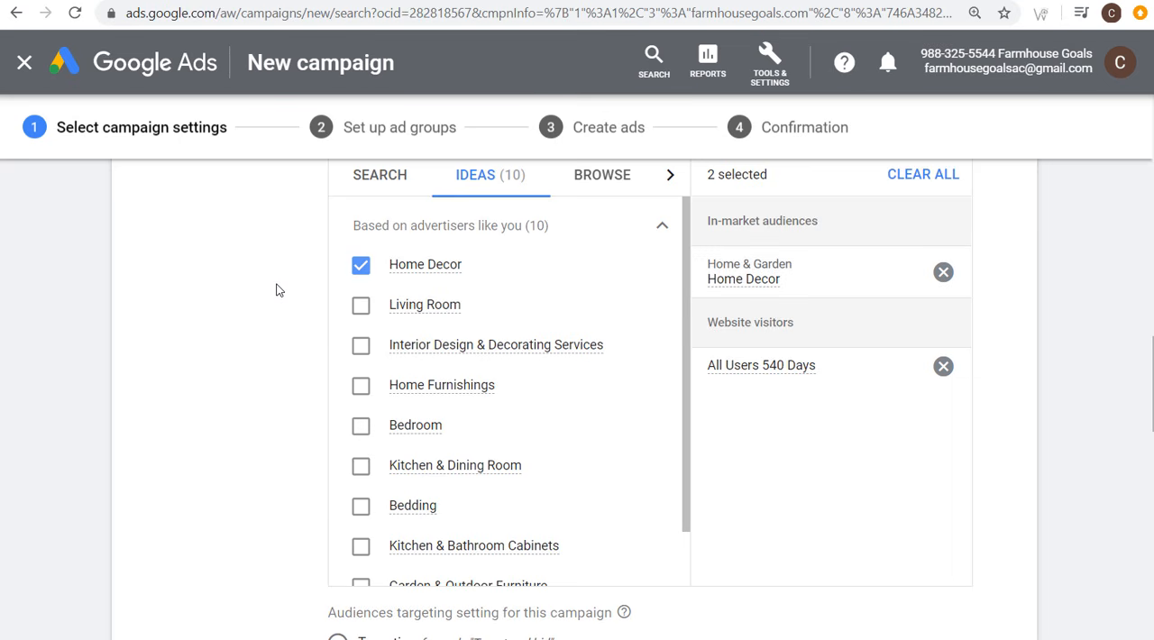
pyautogui.scroll(-3, 278, 289)
pyautogui.scroll(4, 278, 288)
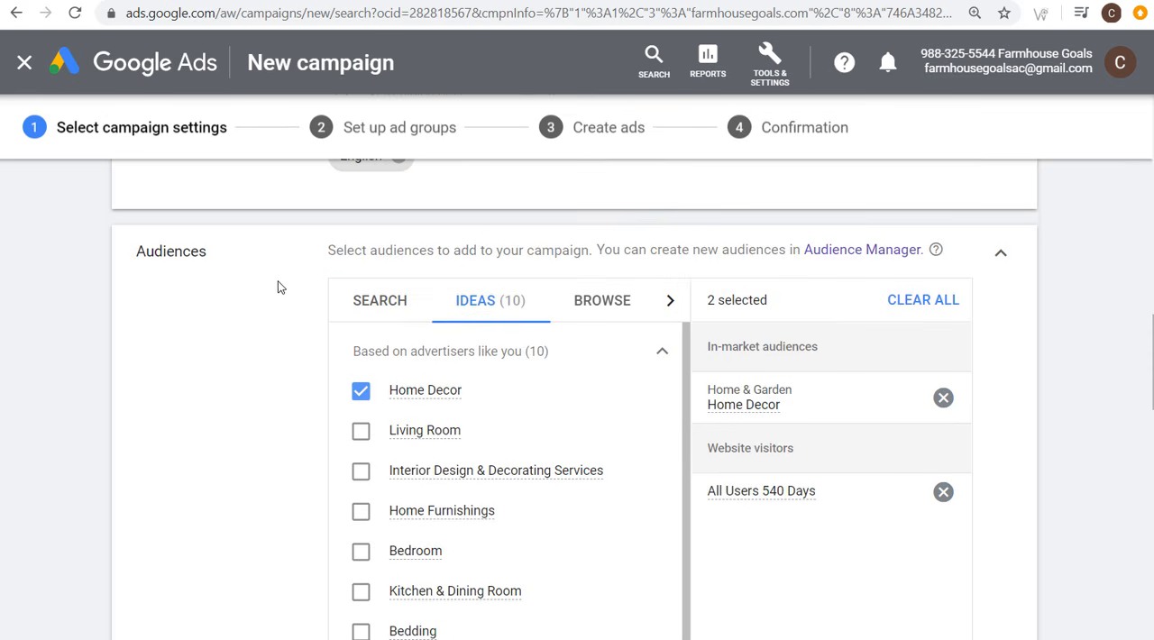
pyautogui.click(1000, 252)
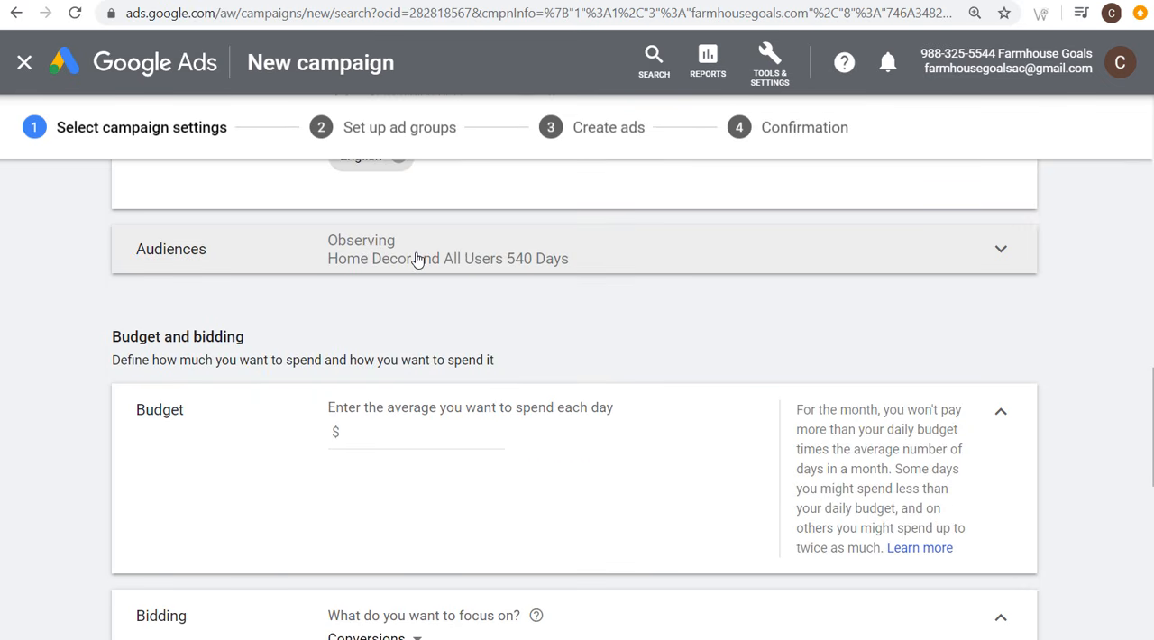
# Step: Set the campaign's average daily budget to $15.00
pyautogui.scroll(-1, 330, 316)
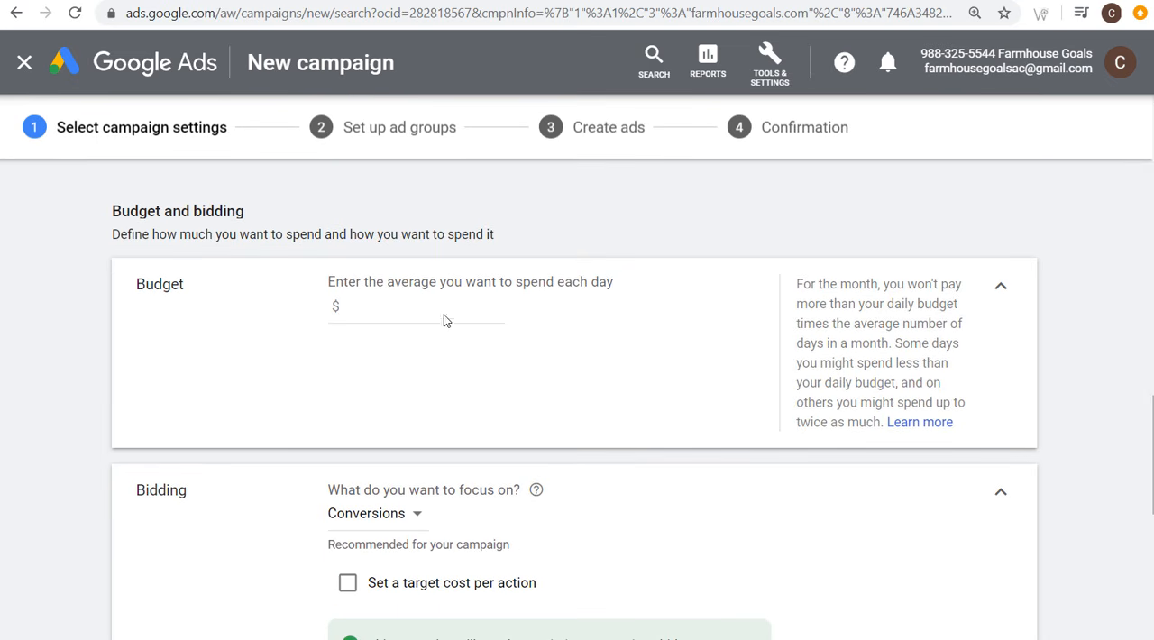
pyautogui.click(412, 310)
pyautogui.write('15.00')
# Step: Read the recommended Maximize conversions bidding note, and select Manual CPC directly as the campaign's bid strategy instead
pyautogui.scroll(-3, 231, 299)
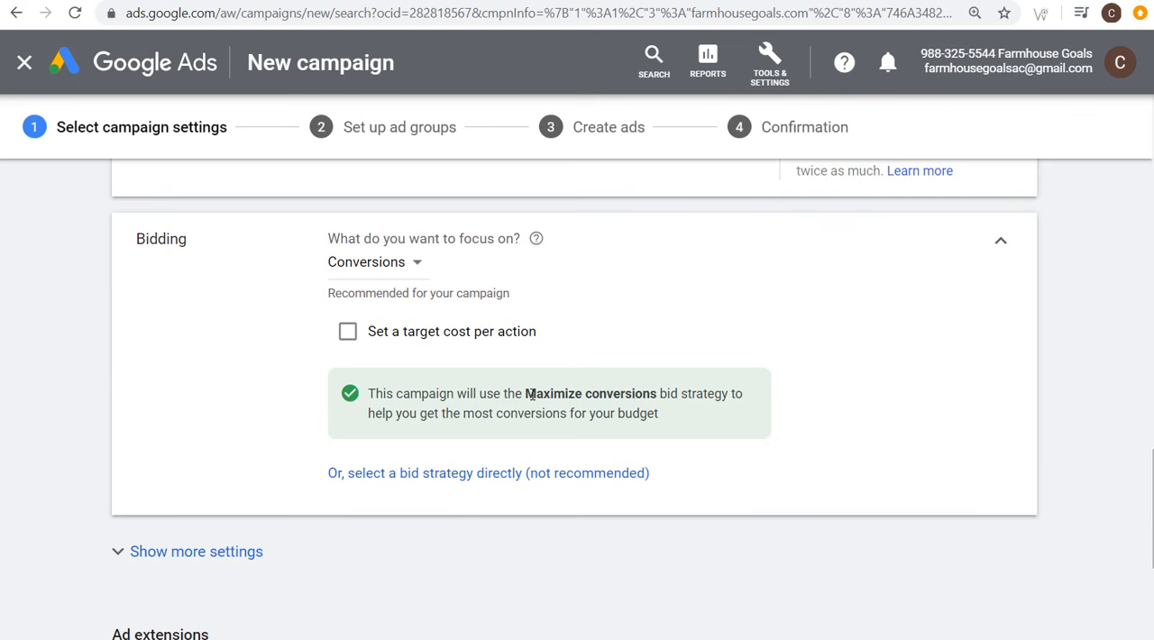
pyautogui.moveTo(531, 394); pyautogui.dragTo(667, 394)
pyautogui.click(676, 394)
pyautogui.moveTo(497, 412); pyautogui.dragTo(664, 417)
pyautogui.click(680, 420)
pyautogui.click(373, 477)
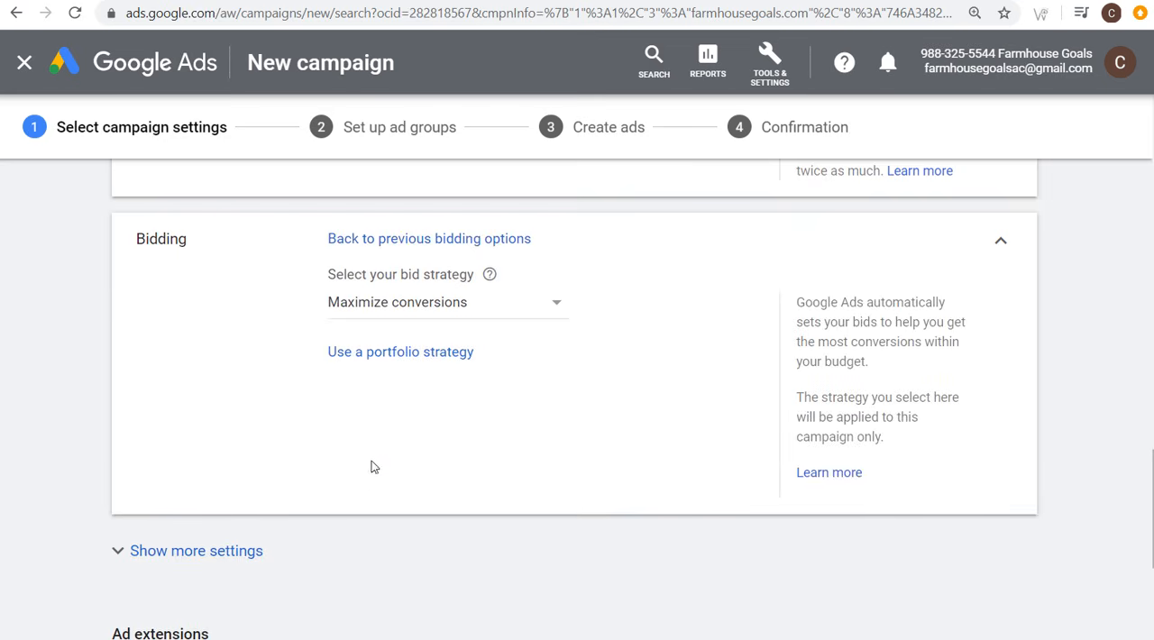
pyautogui.click(395, 306)
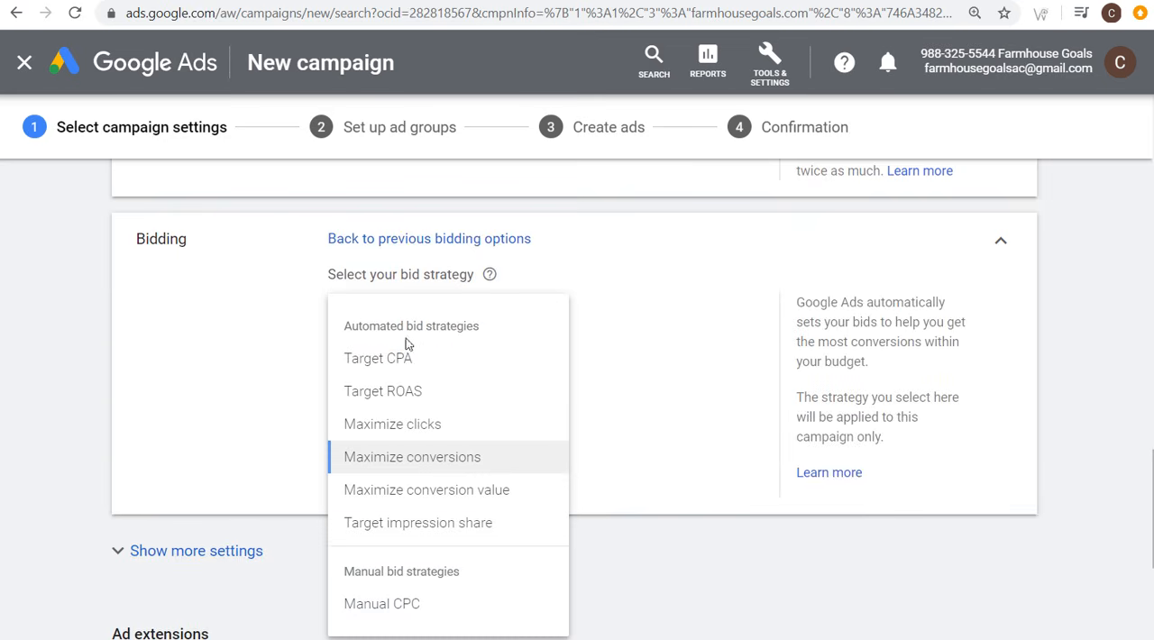
pyautogui.click(420, 606)
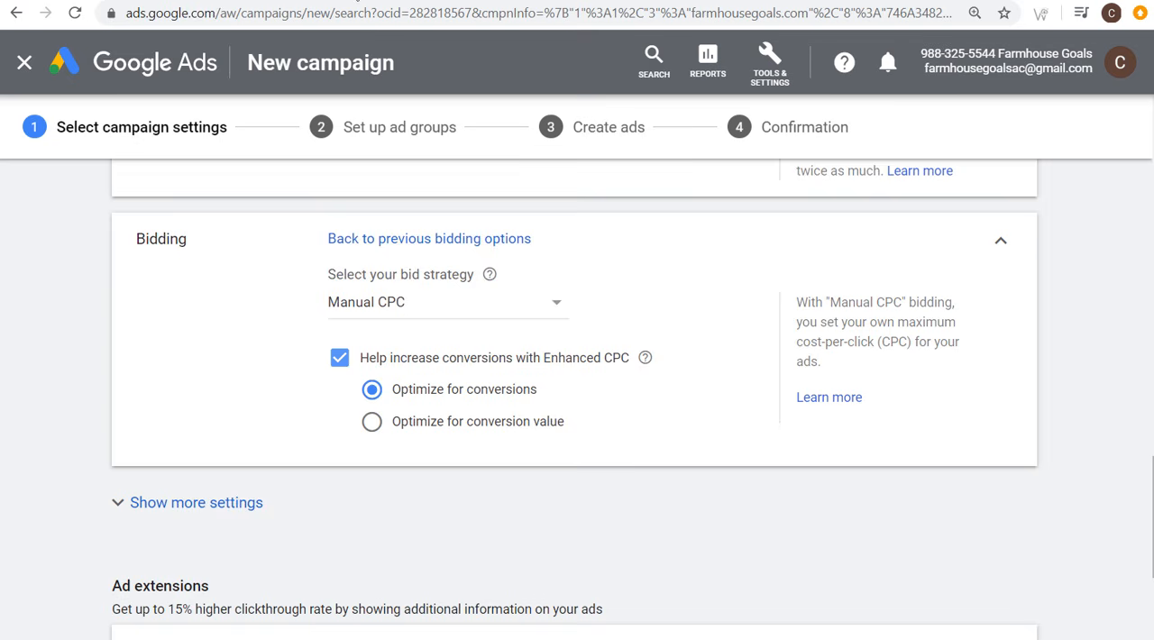
# Step: Check the WordPress posts list, return to the new campaign and review the available bid strategies
pyautogui.click(355, 1)
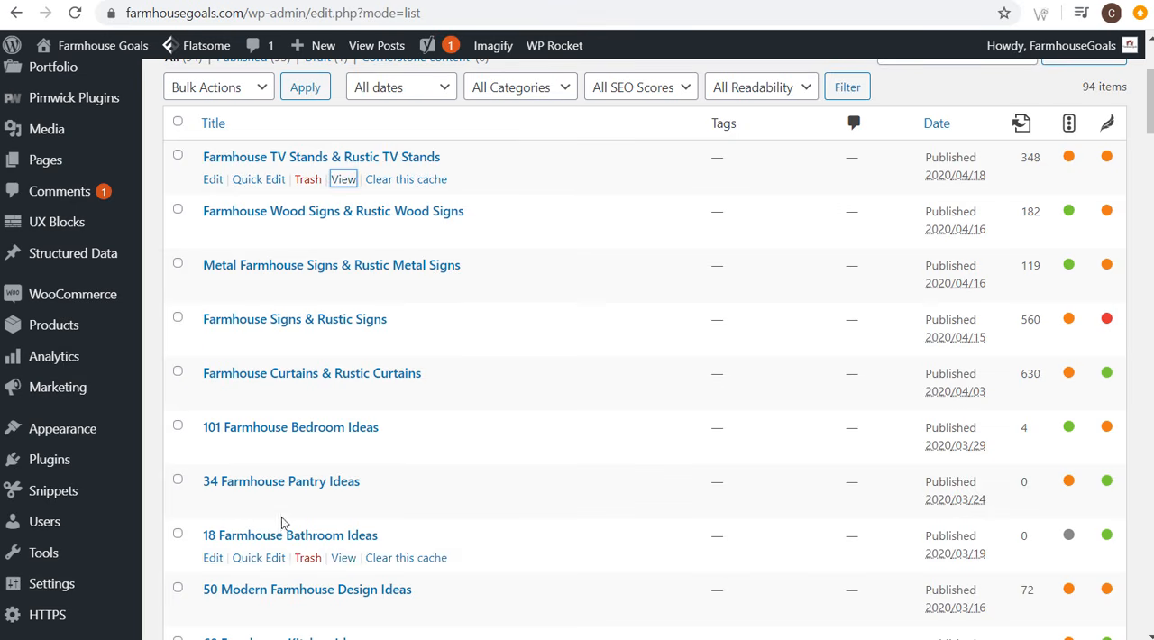
pyautogui.click(208, 1)
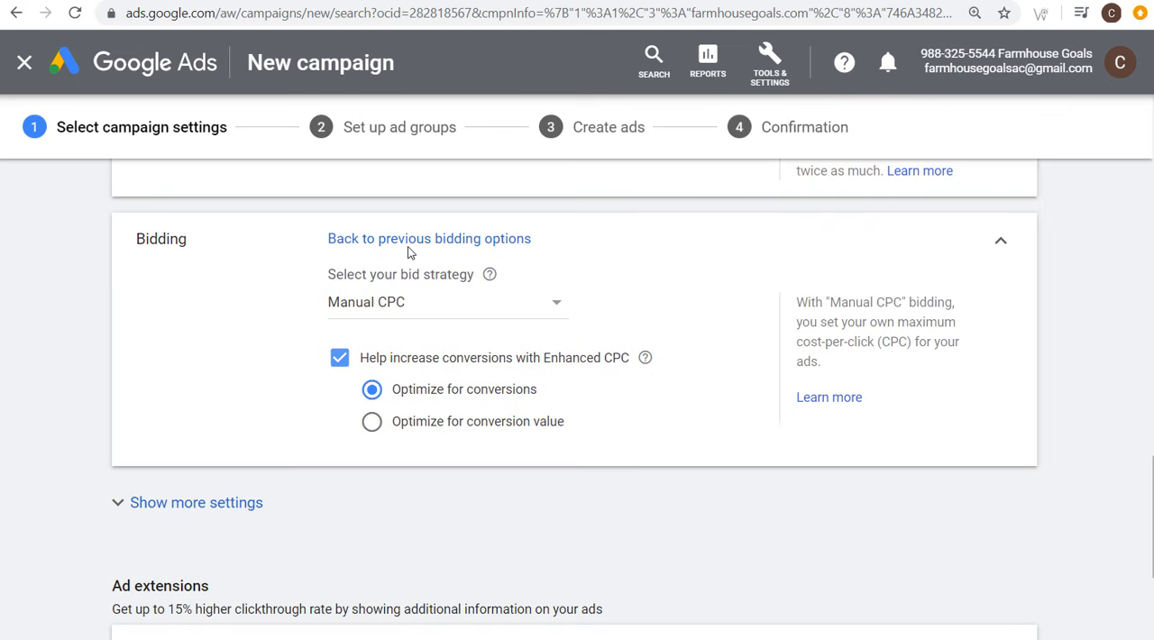
pyautogui.click(432, 307)
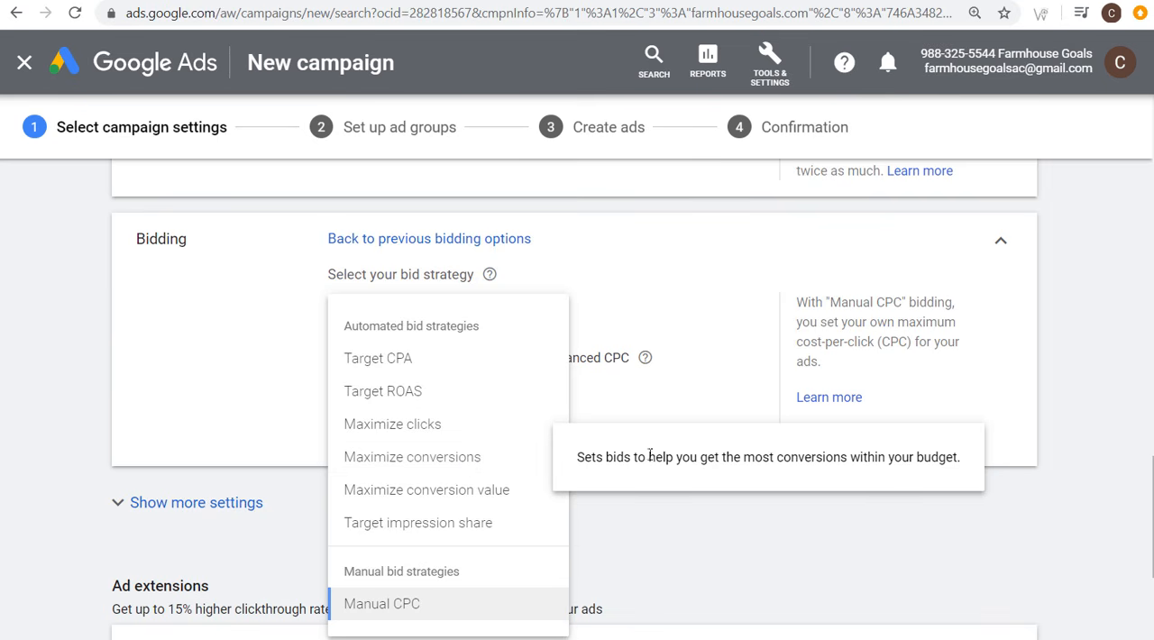
pyautogui.click(265, 342)
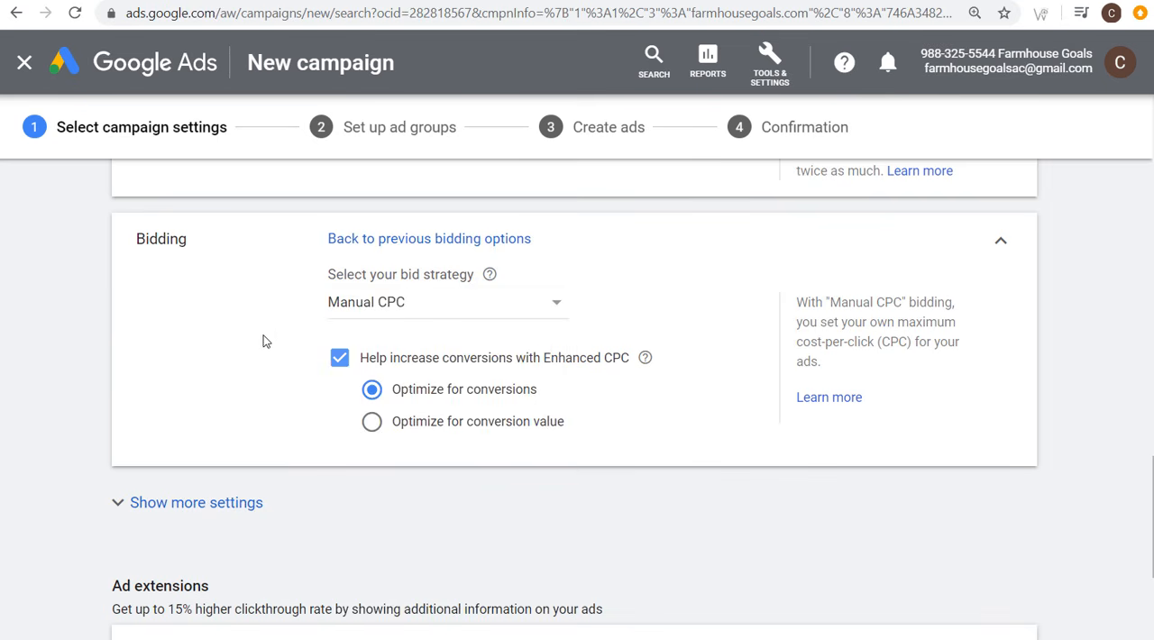
# Step: Try the Target CPA bid strategy with targets of $4.00 and $100, and switch back to Manual CPC
pyautogui.click(433, 311)
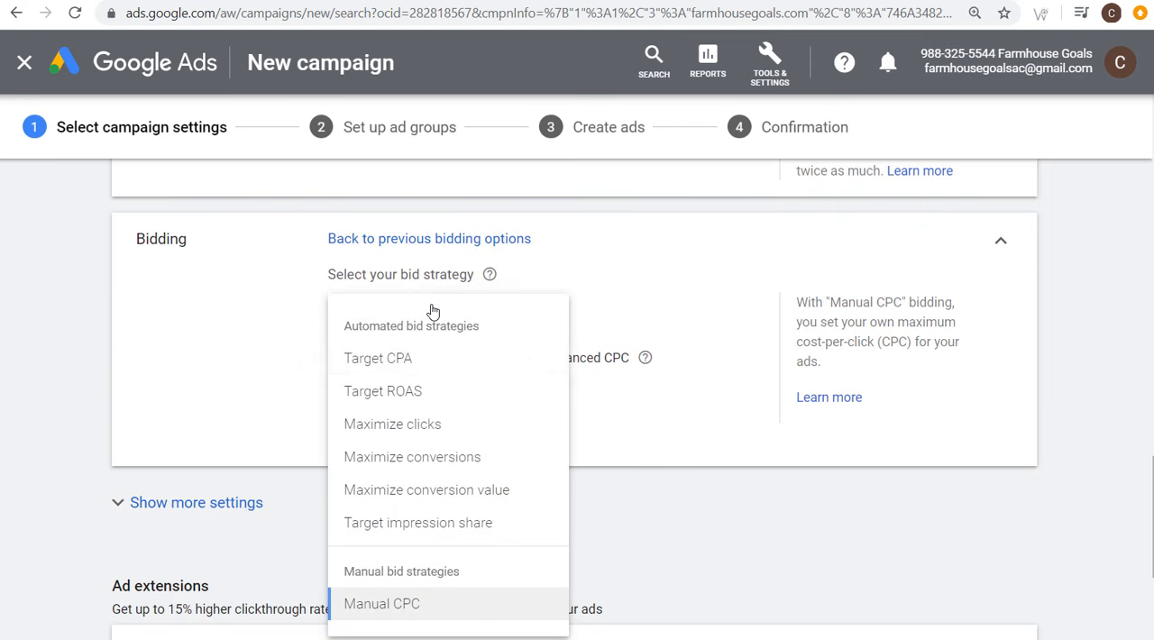
pyautogui.click(414, 361)
pyautogui.click(415, 372)
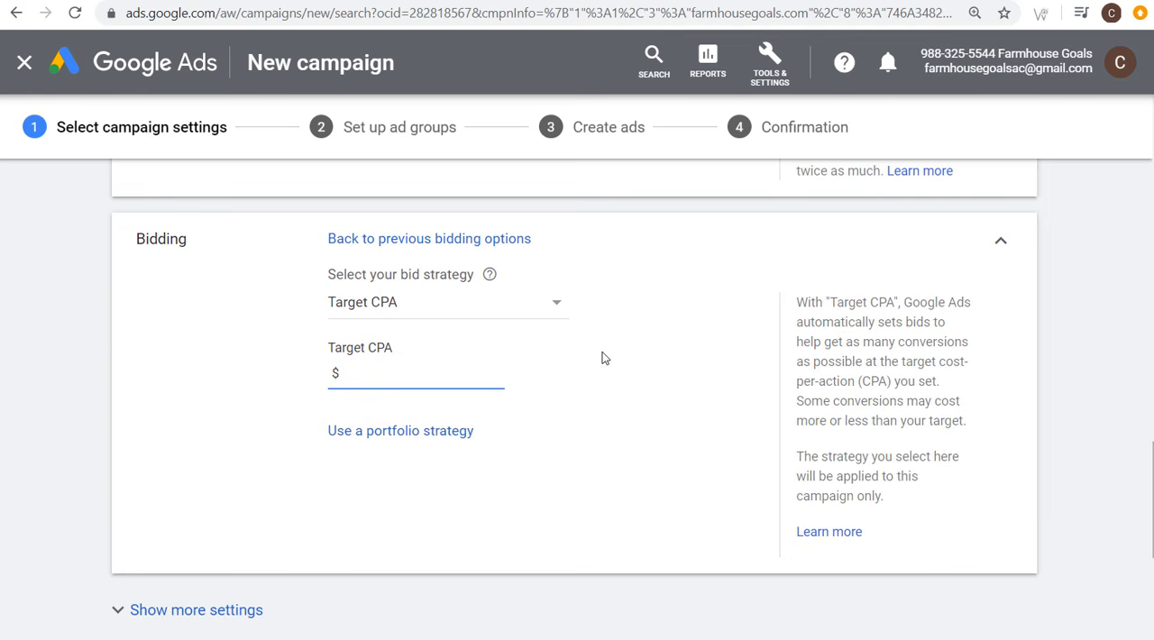
pyautogui.write('4.00')
pyautogui.click(753, 323)
pyautogui.moveTo(389, 372); pyautogui.dragTo(292, 397)
pyautogui.write('100')
pyautogui.click(417, 303)
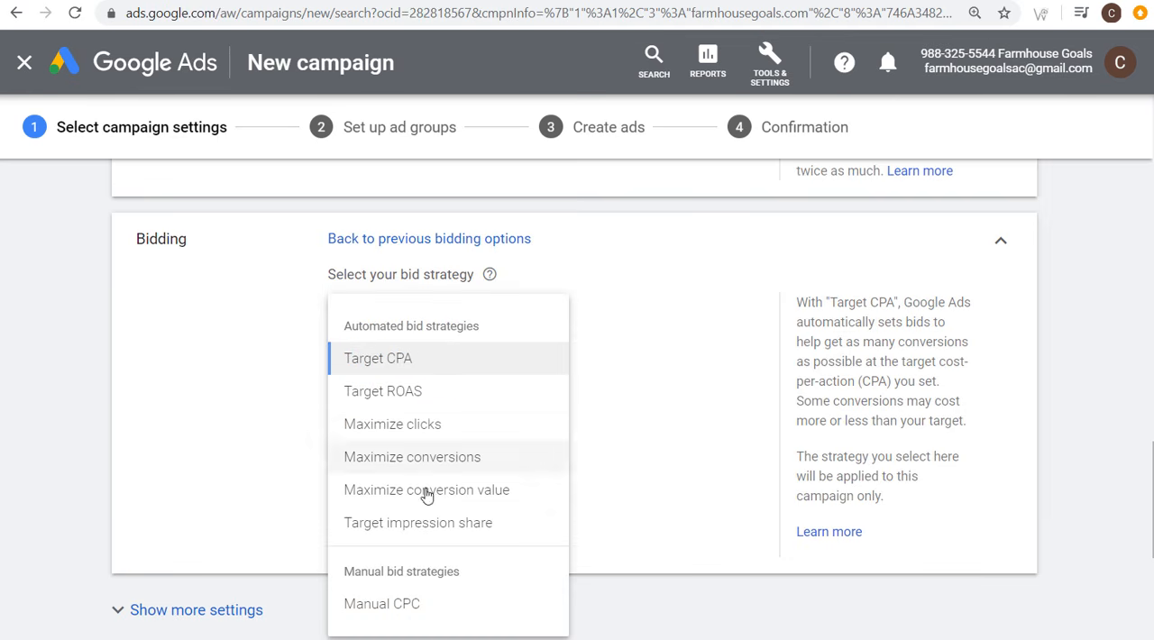
pyautogui.click(384, 605)
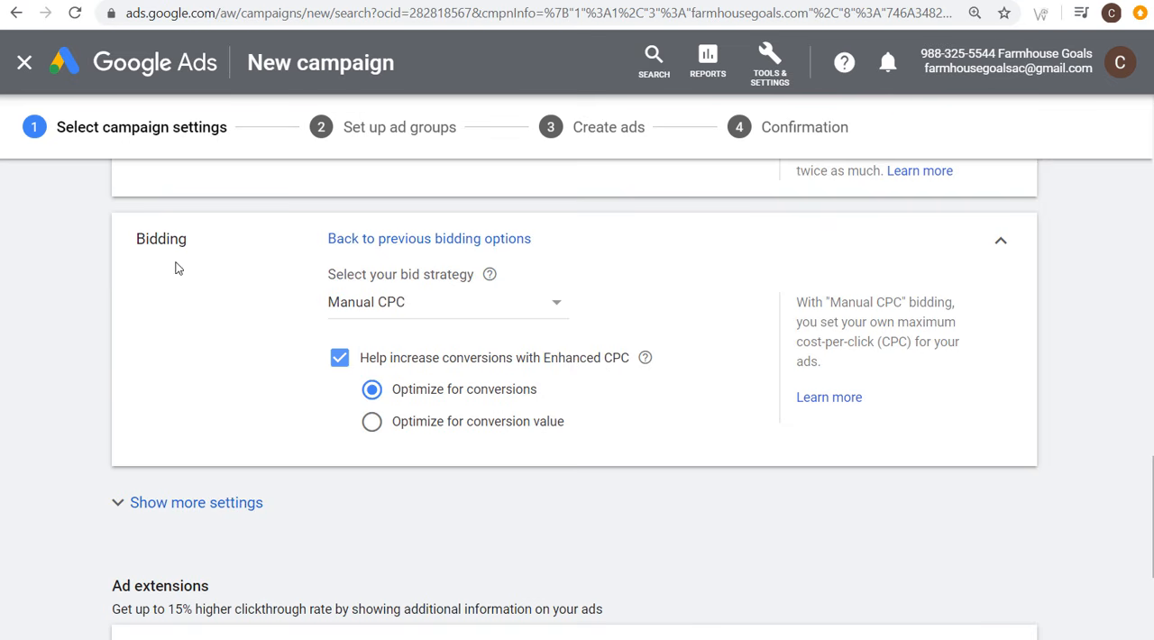
# Step: Under the additional campaign settings, choose campaign-specific conversion actions and save the conversion action set FHG Conversion Set - MAIN
pyautogui.scroll(-2, 115, 418)
pyautogui.click(168, 378)
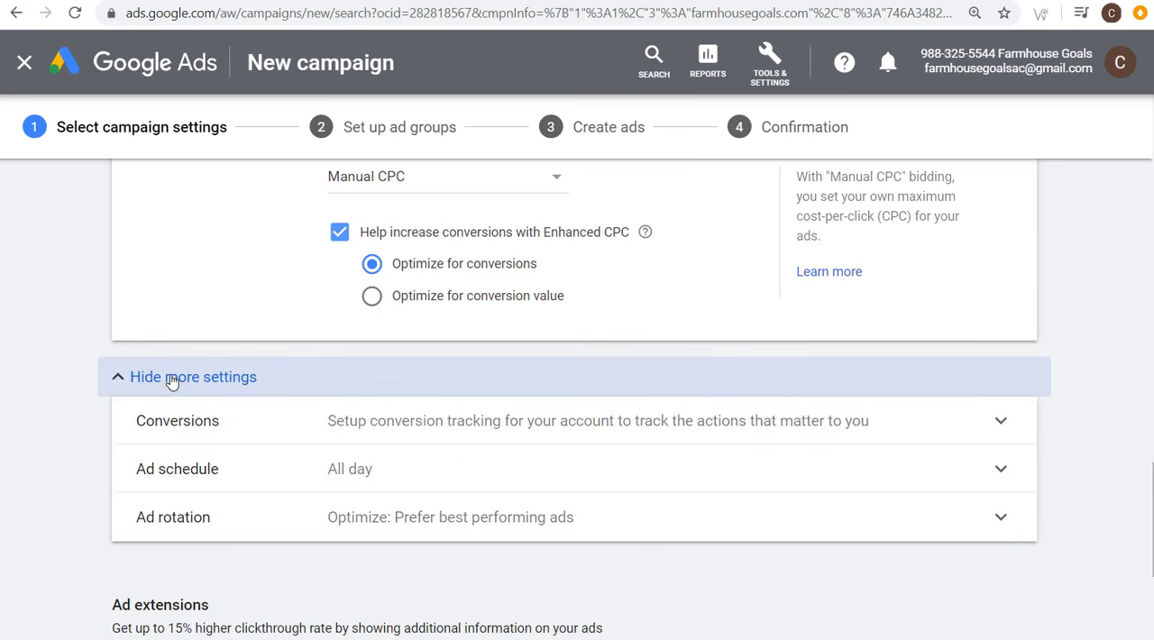
pyautogui.click(354, 418)
pyautogui.click(388, 526)
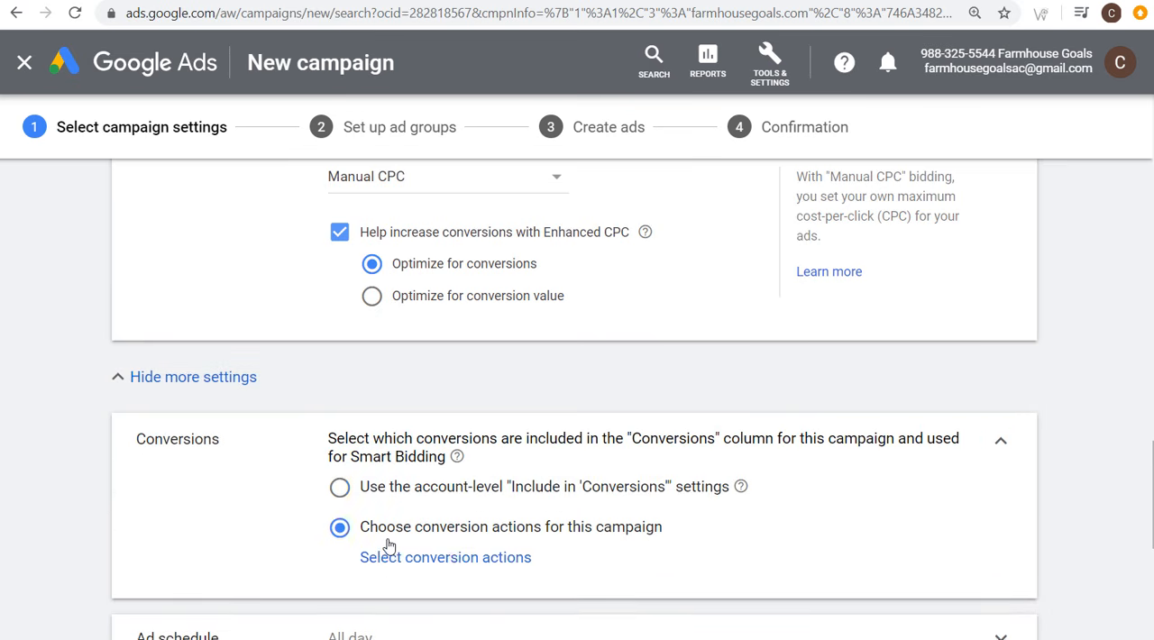
pyautogui.click(439, 558)
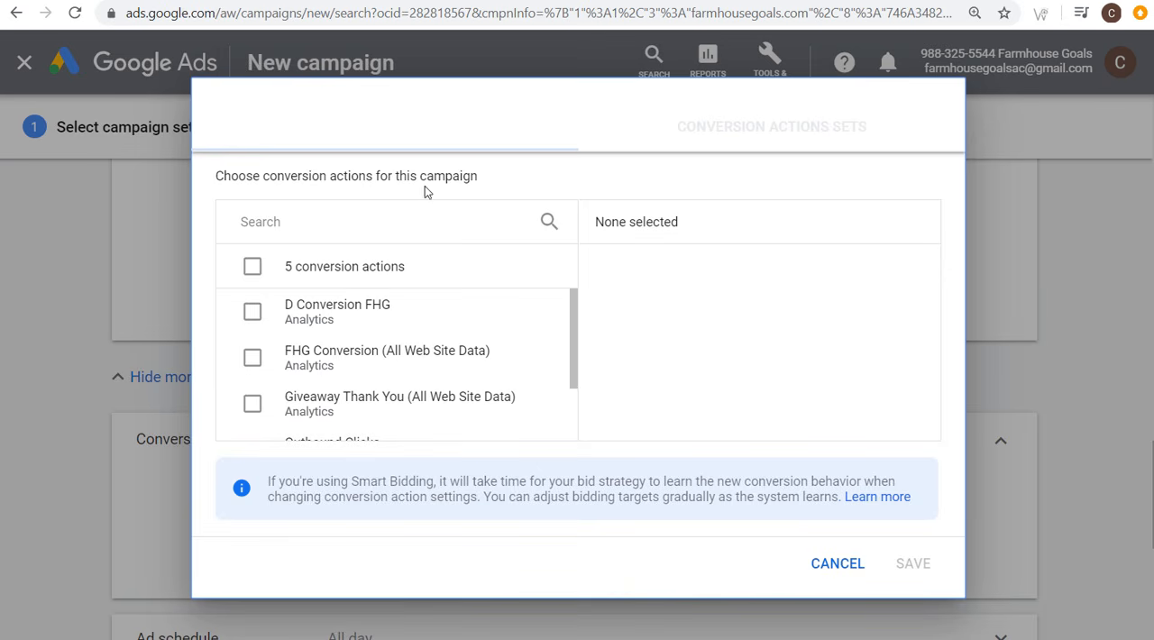
pyautogui.click(712, 134)
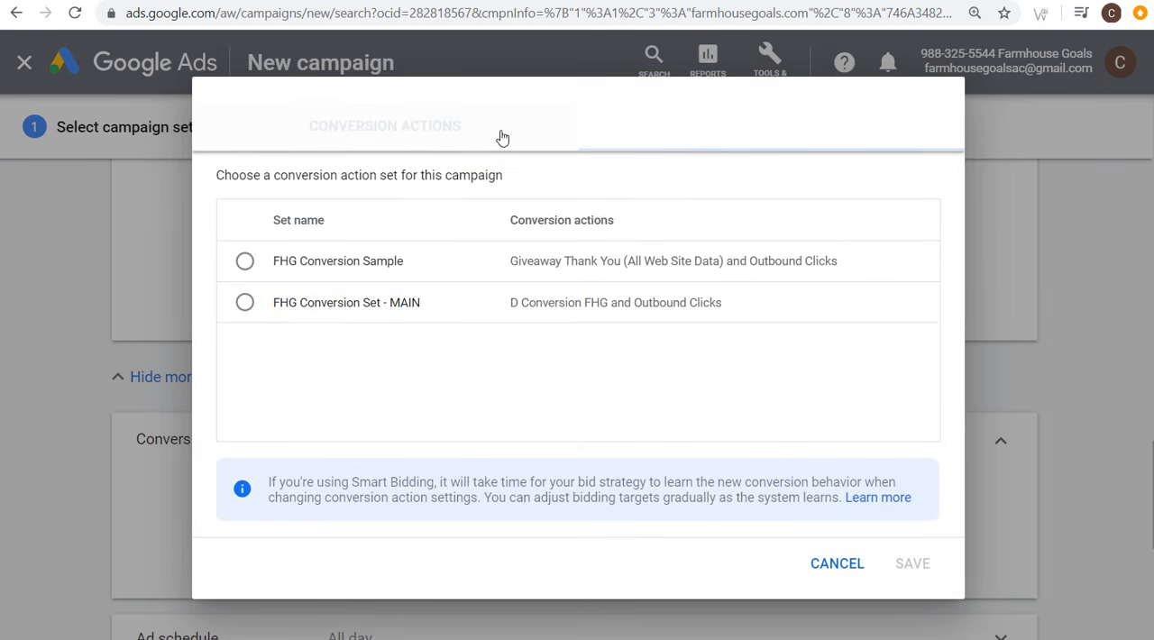
pyautogui.click(438, 144)
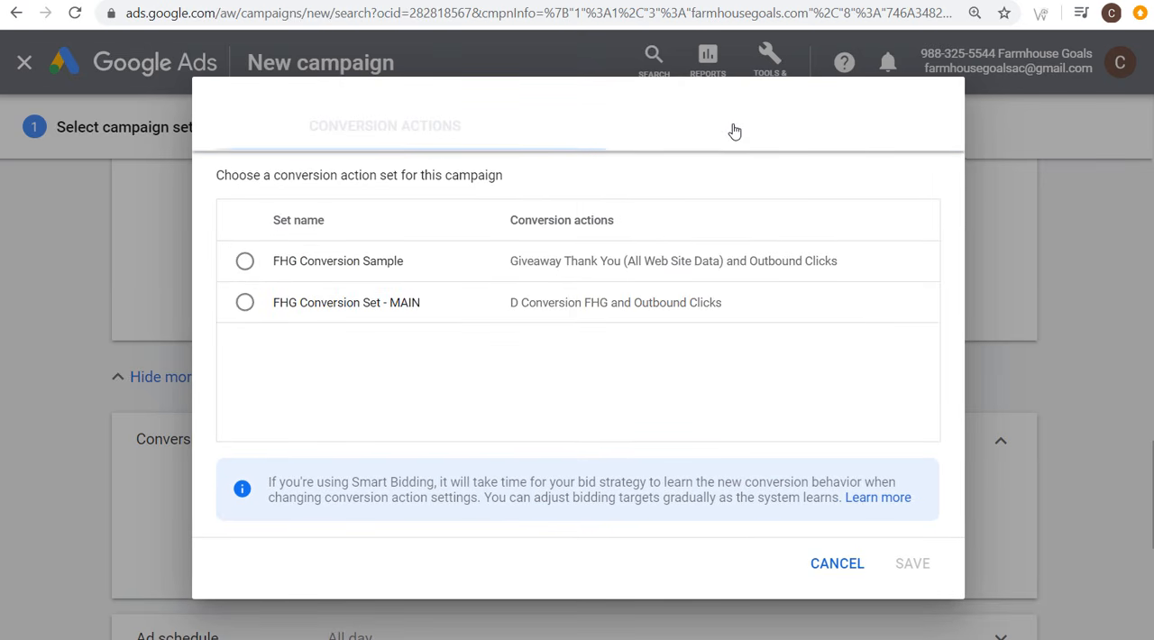
pyautogui.click(732, 130)
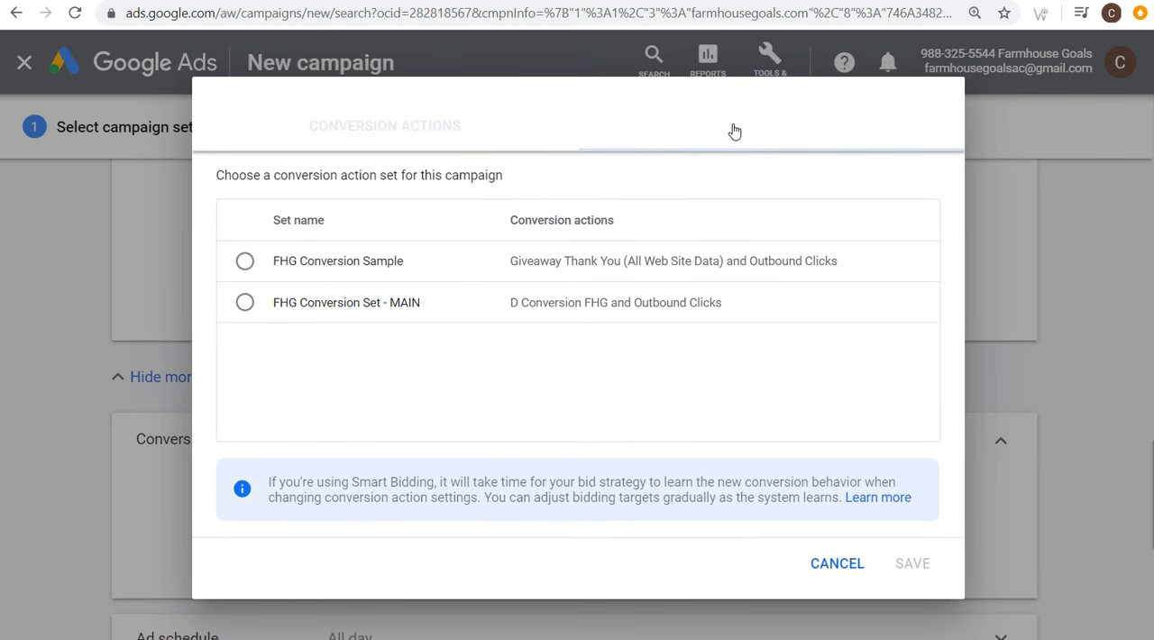
pyautogui.click(245, 301)
pyautogui.click(910, 564)
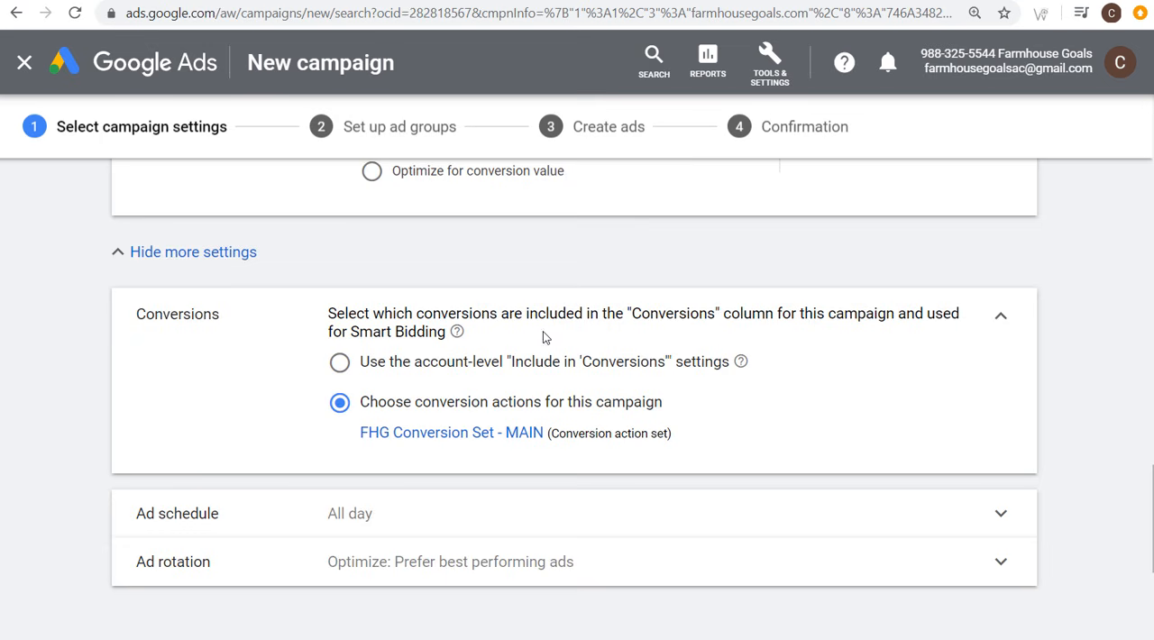
# Step: Save the campaign settings without adding any ad extensions and continue to the ad group setup
pyautogui.scroll(-1, 496, 351)
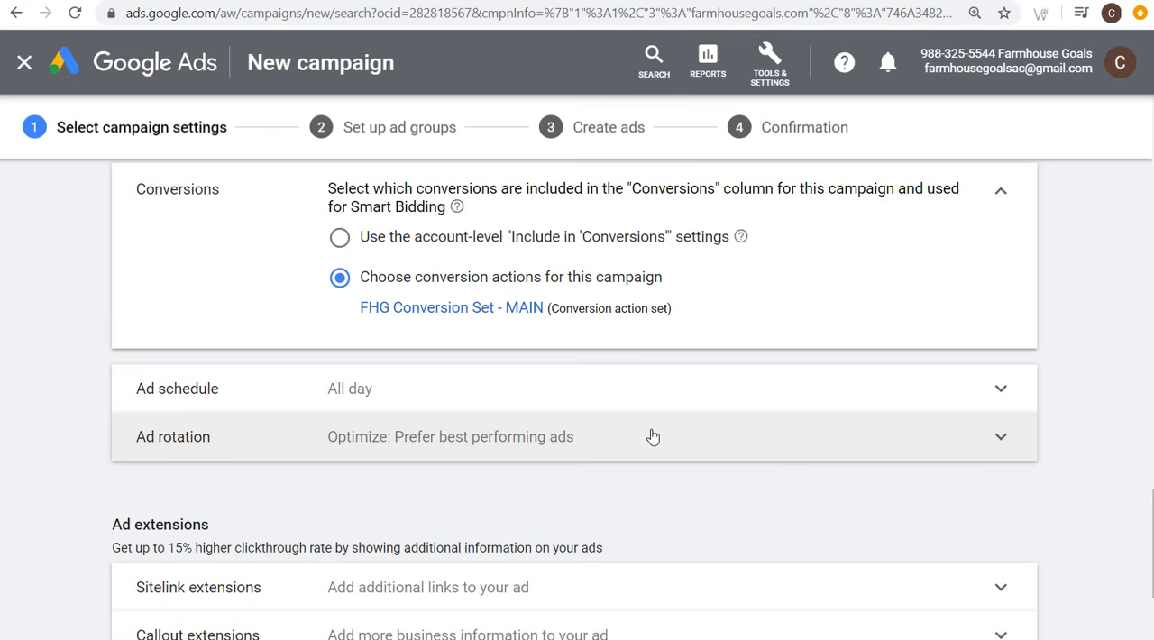
pyautogui.scroll(-2, 85, 432)
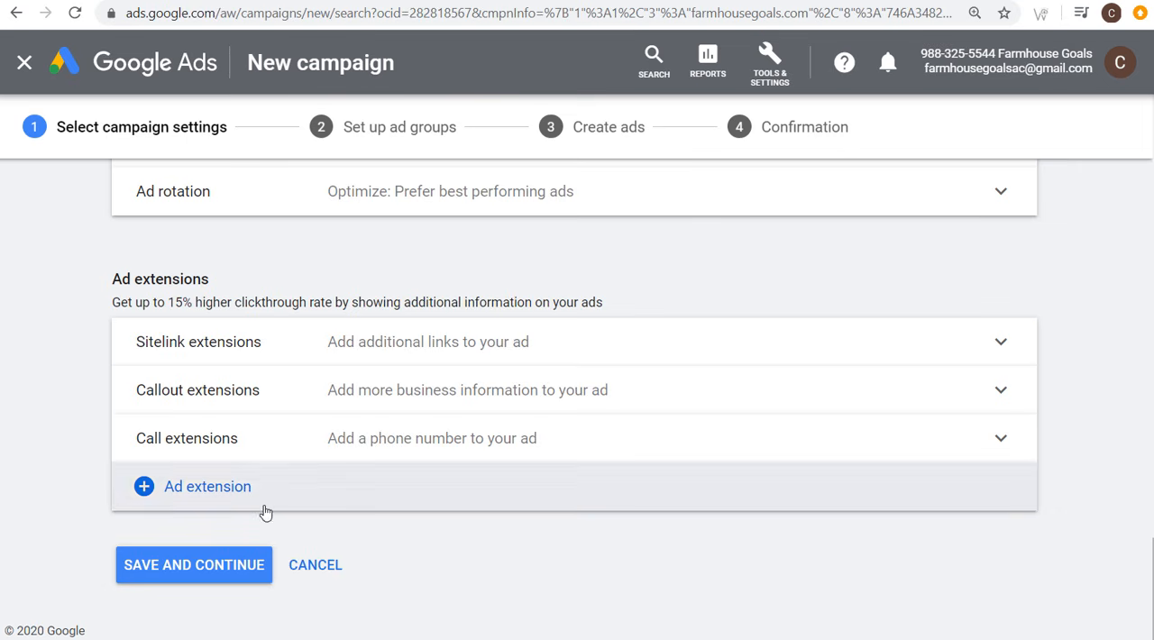
pyautogui.click(216, 571)
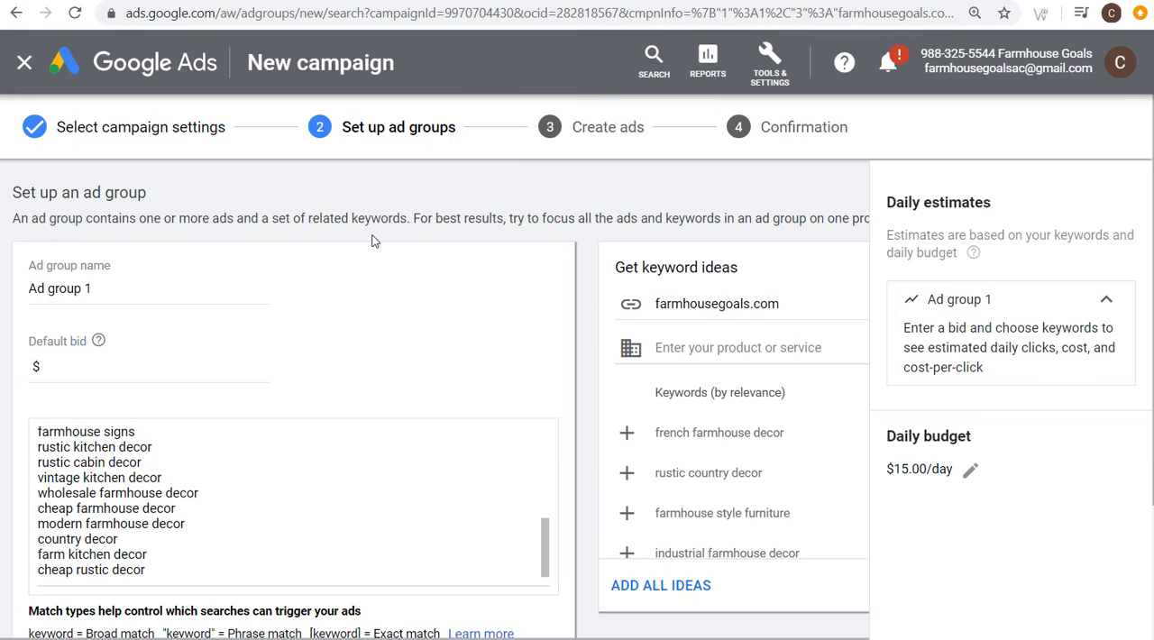
# Step: Review the ad group form, the title of the Farmhouse TV Stands article, and the Keyword Planner start page
pyautogui.scroll(-2, 370, 236)
pyautogui.scroll(2, 359, 234)
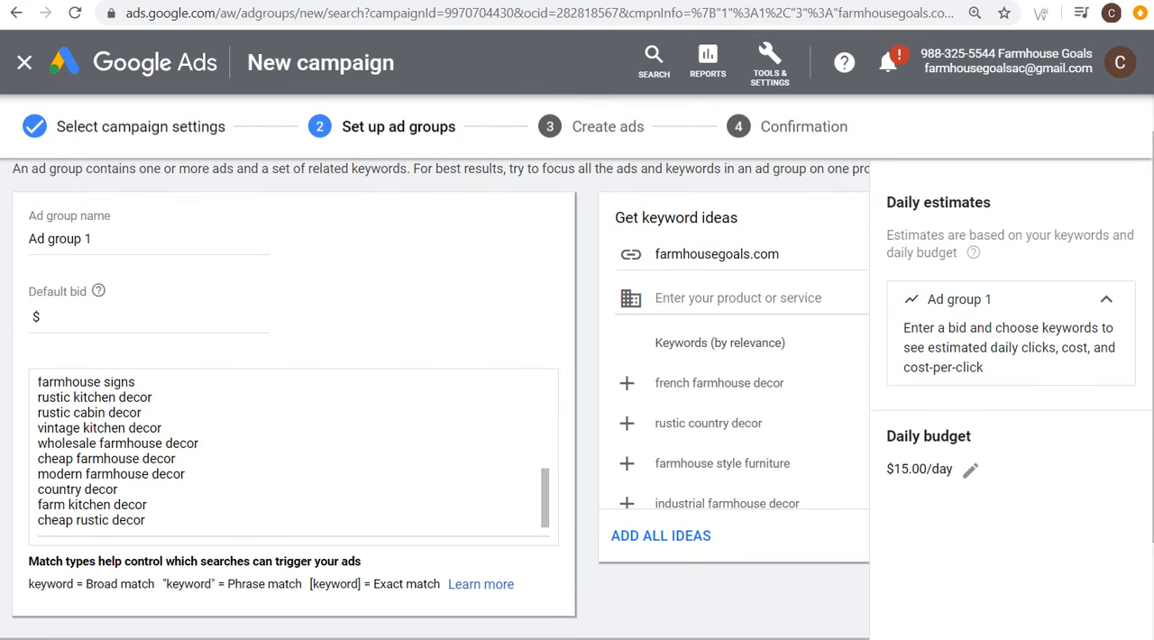
pyautogui.click(540, 1)
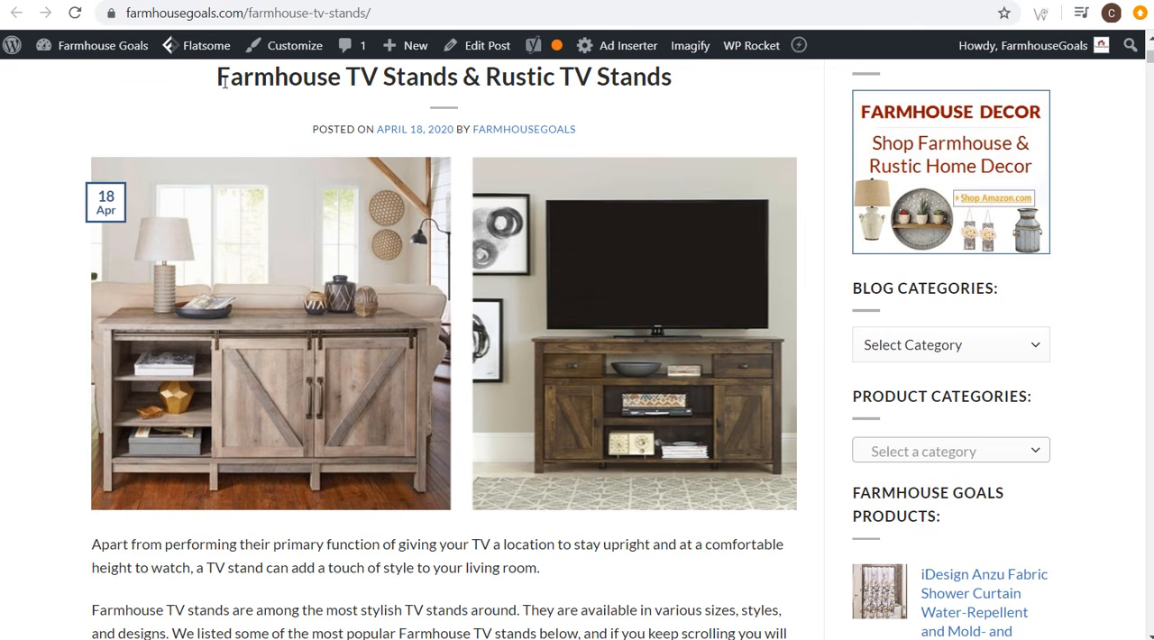
pyautogui.moveTo(217, 79); pyautogui.dragTo(460, 75)
pyautogui.click(420, 81)
pyautogui.click(227, 0)
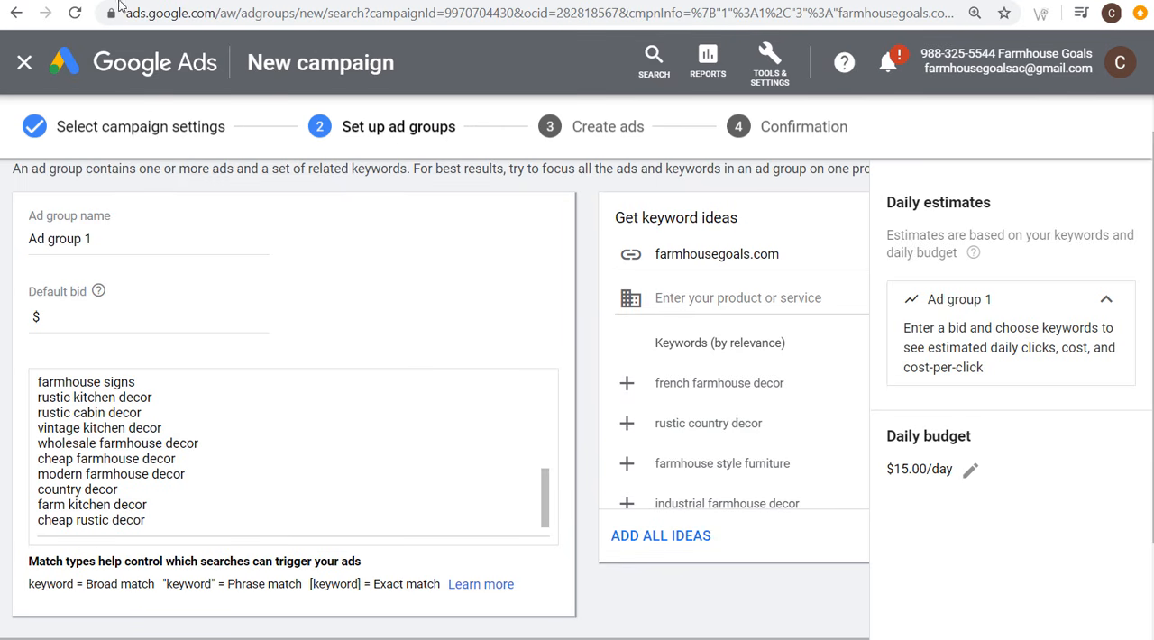
pyautogui.click(88, 1)
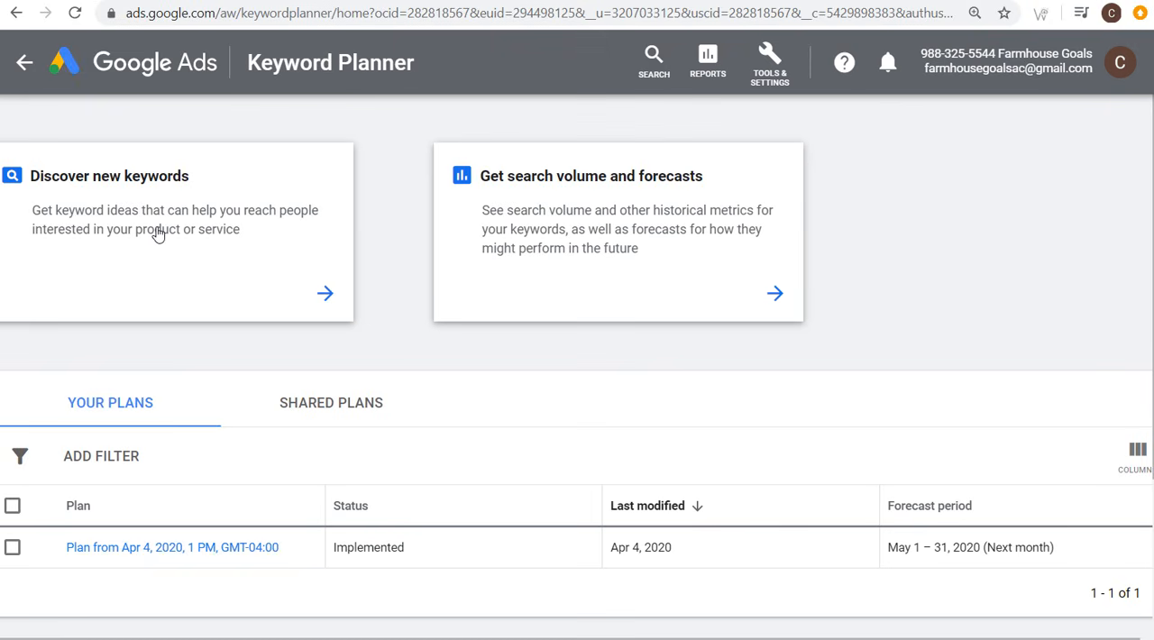
pyautogui.click(218, 2)
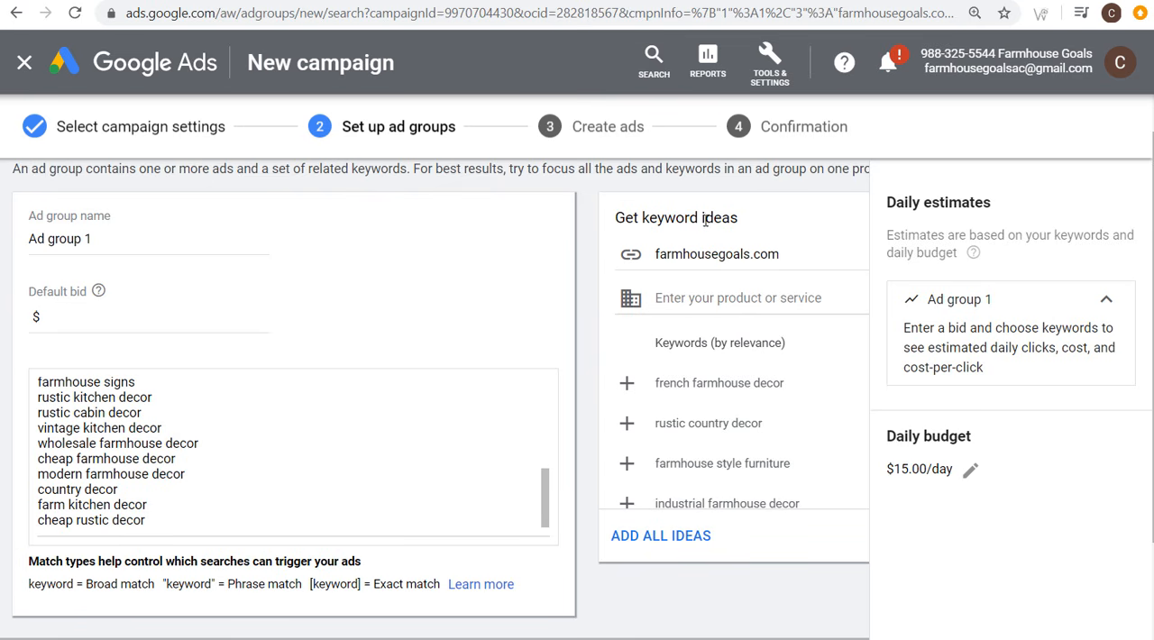
# Step: Get keyword ideas for "farmhouse tv stand" in the ad group setup and browse the suggestions
pyautogui.click(734, 302)
pyautogui.write('farmho')
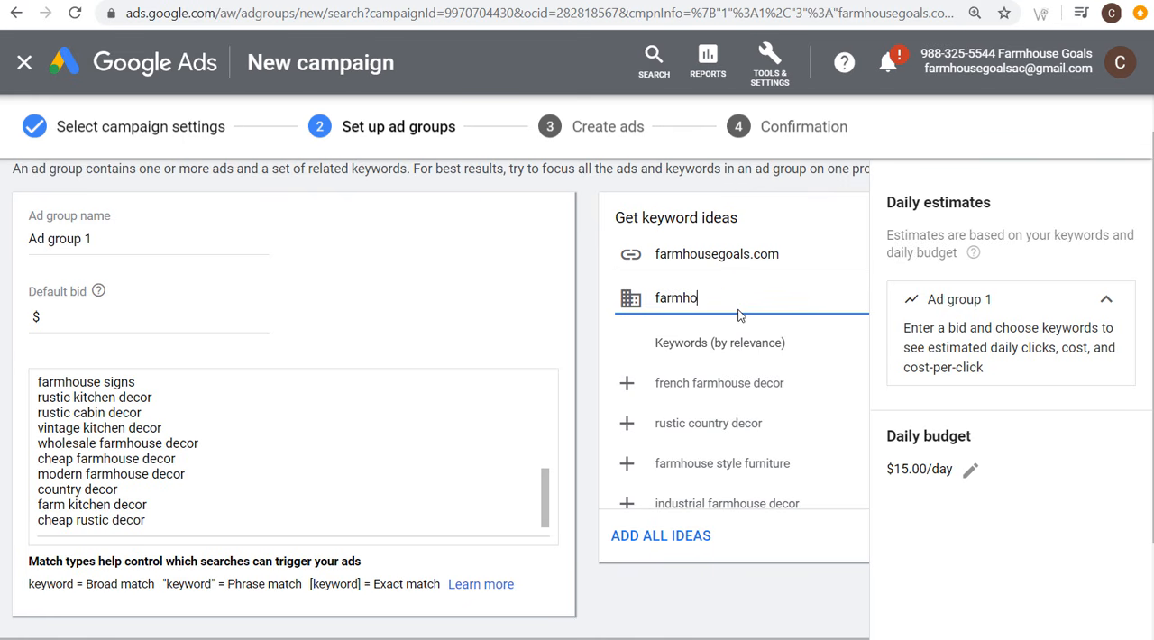
pyautogui.write('use tv stand')
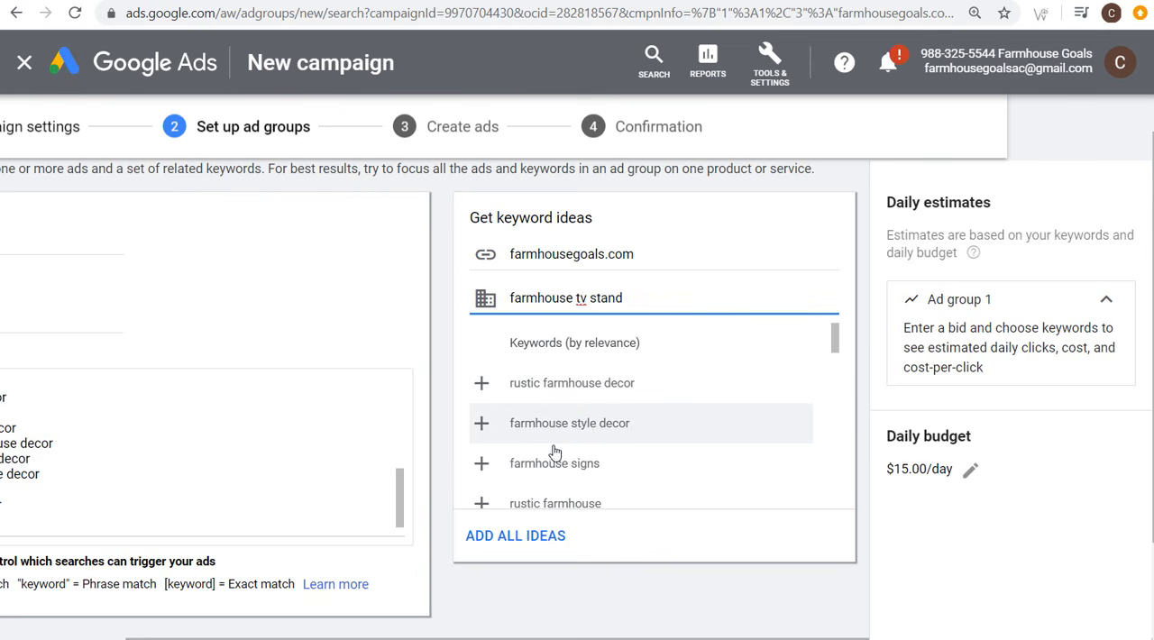
pyautogui.scroll(-2, 838, 336)
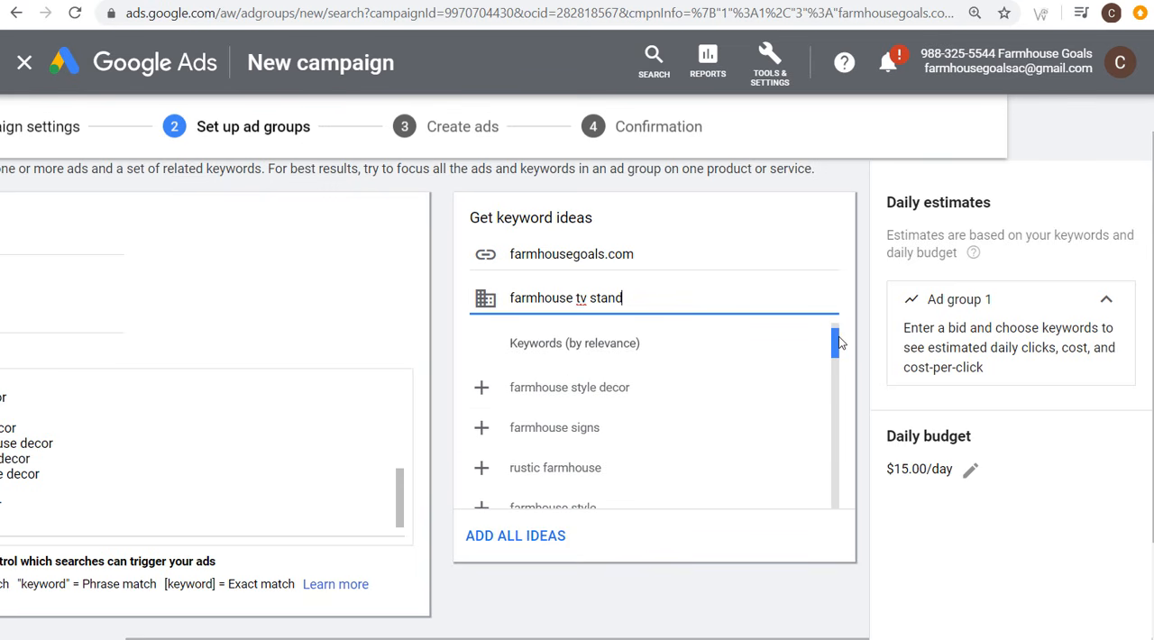
pyautogui.scroll(-5, 843, 353)
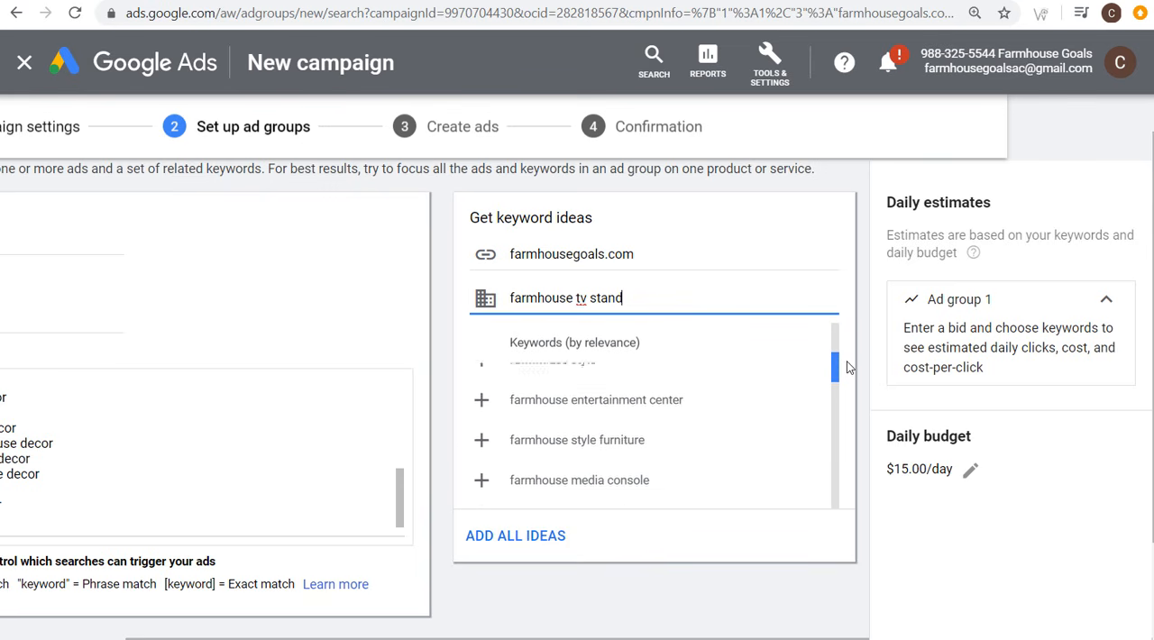
pyautogui.moveTo(849, 377); pyautogui.dragTo(839, 323)
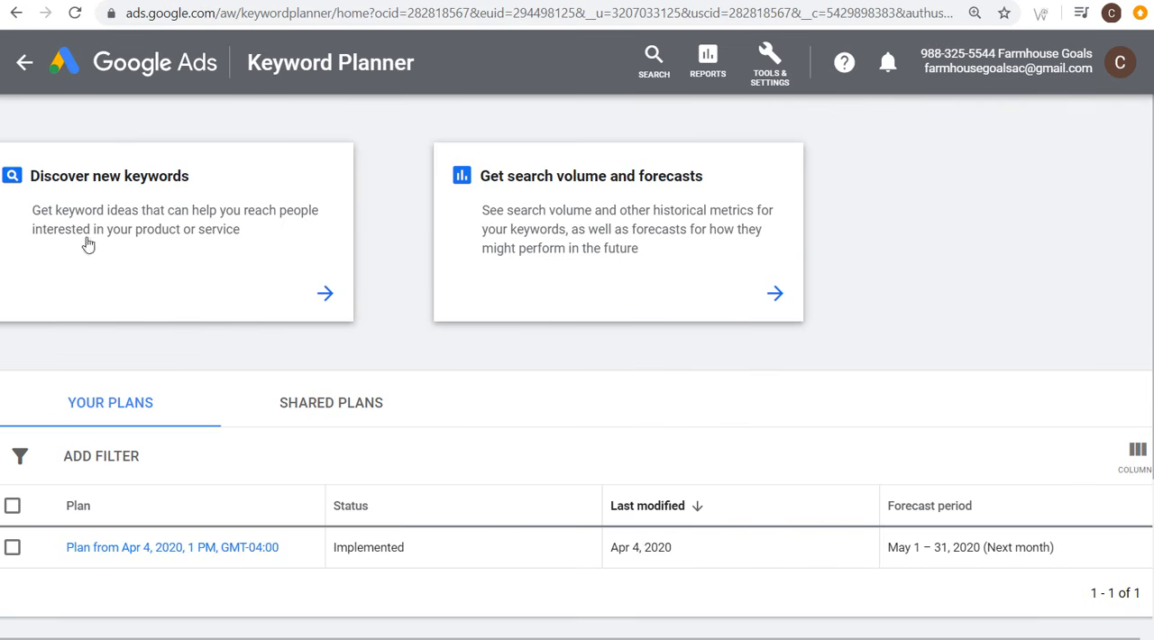
# Step: Discover new keywords for "farmhouse tv stand" in Keyword Planner
pyautogui.click(198, 272)
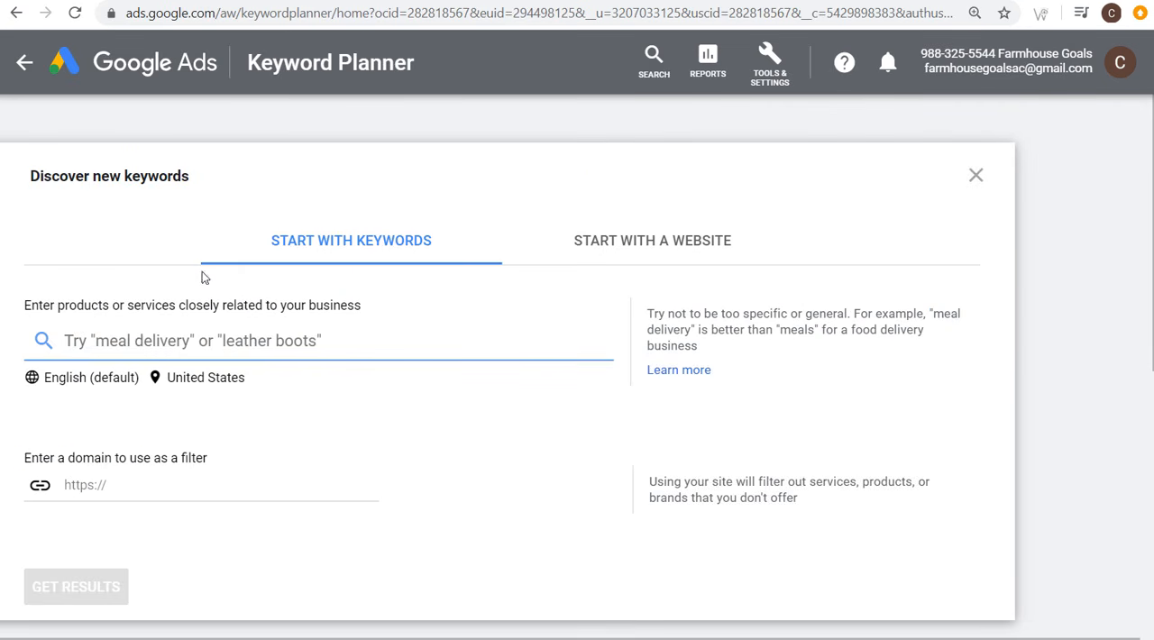
pyautogui.write('farmho')
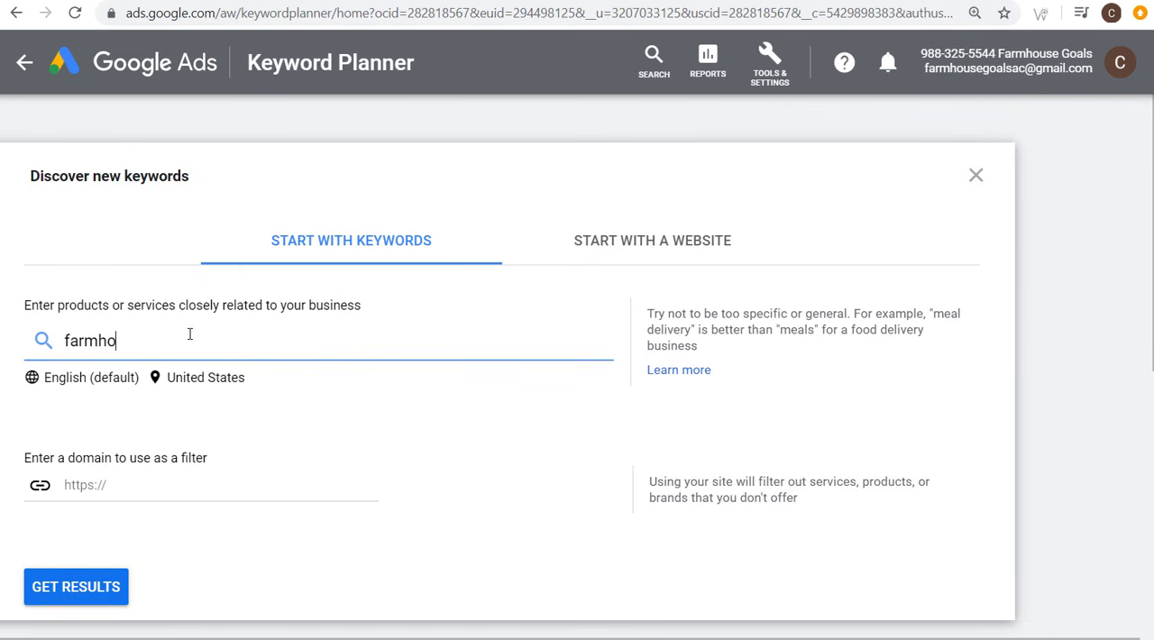
pyautogui.write('use tv stand')
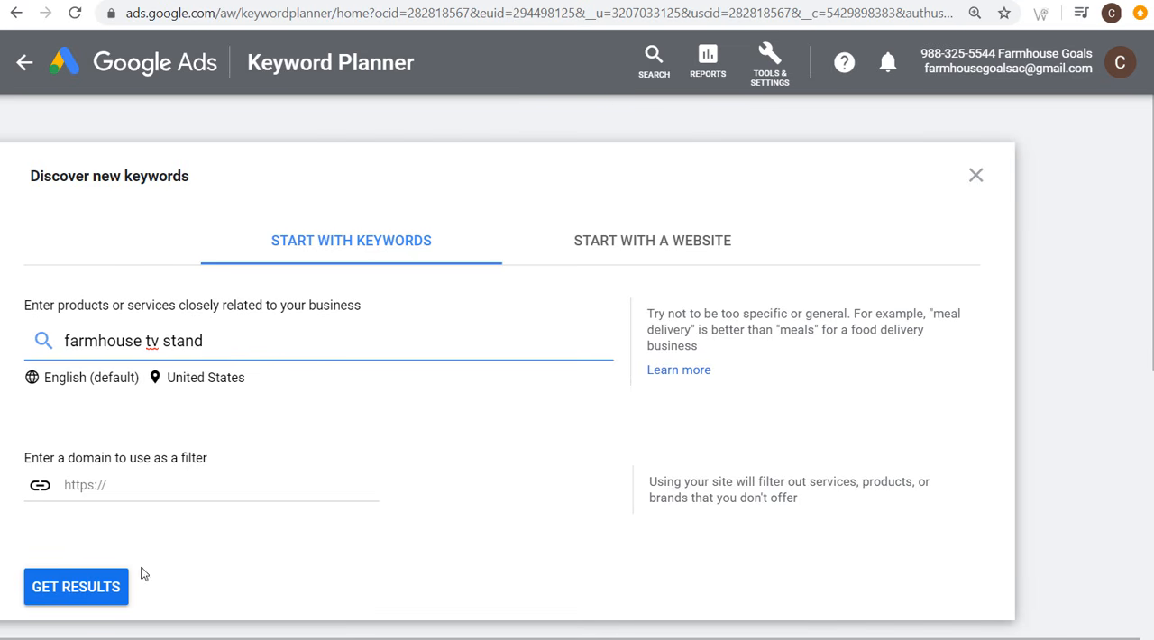
pyautogui.click(95, 590)
# Step: Examine the search volumes, competition and low and high top-of-page bids of the farmhouse tv stand keyword ideas
pyautogui.scroll(-5, 546, 467)
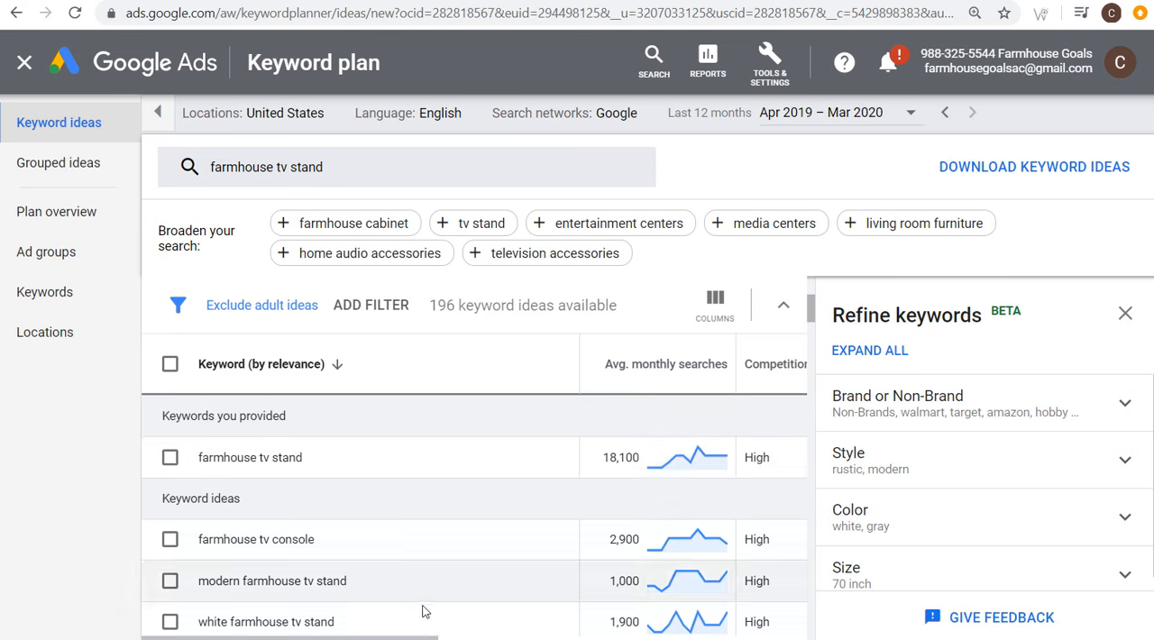
pyautogui.moveTo(411, 637); pyautogui.dragTo(631, 637)
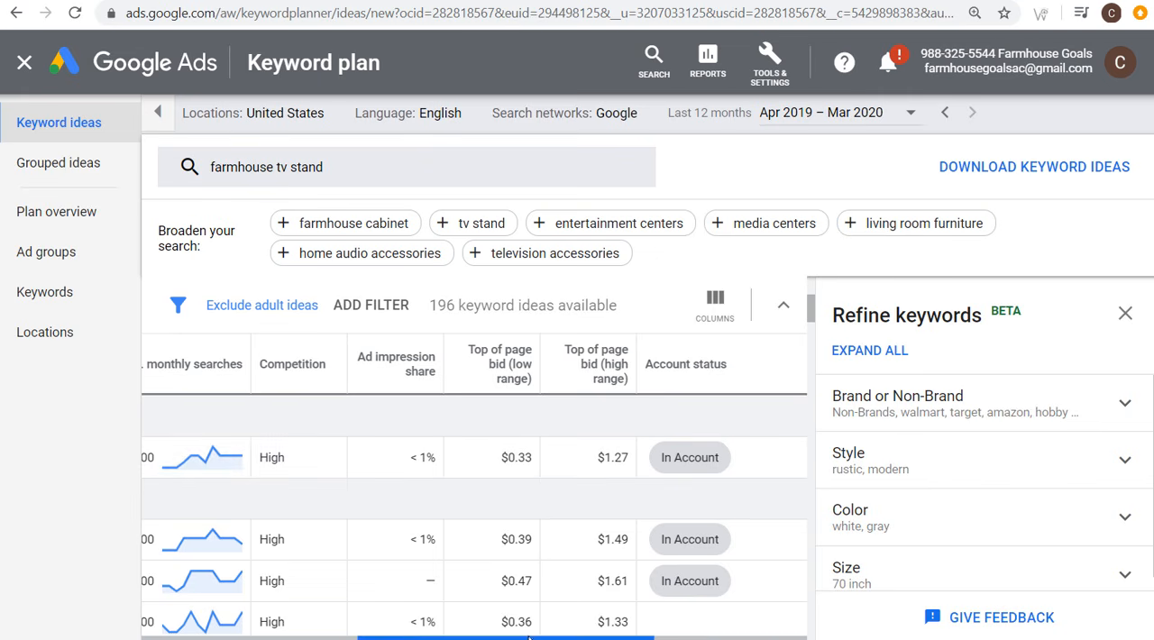
pyautogui.moveTo(503, 462); pyautogui.dragTo(529, 462)
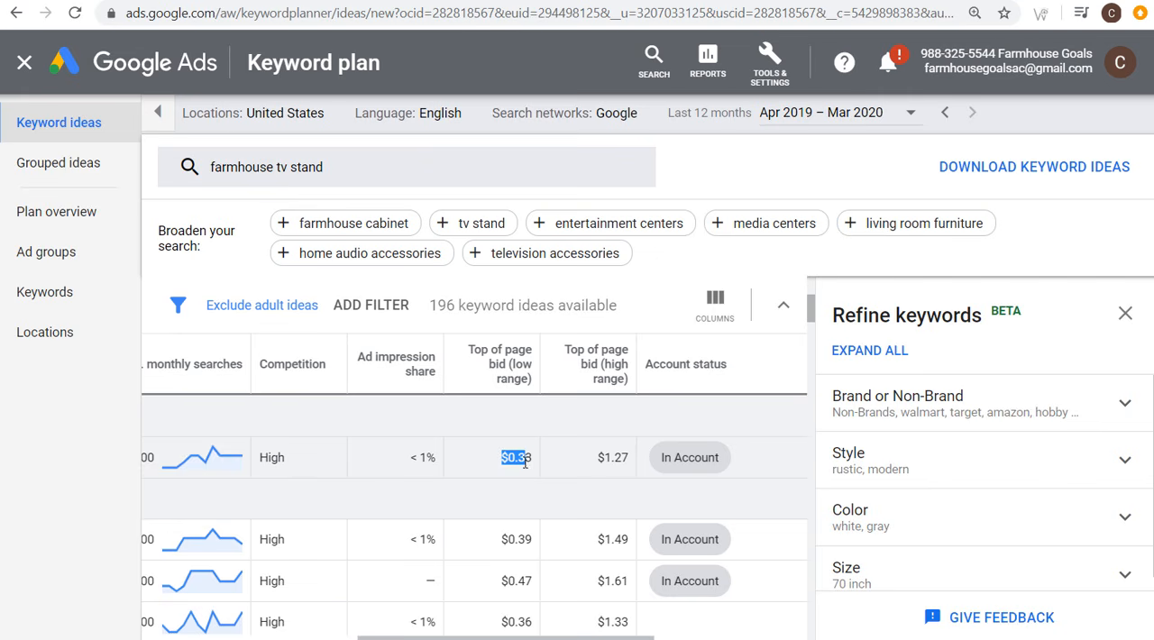
pyautogui.click(533, 462)
pyautogui.moveTo(528, 615); pyautogui.dragTo(278, 612)
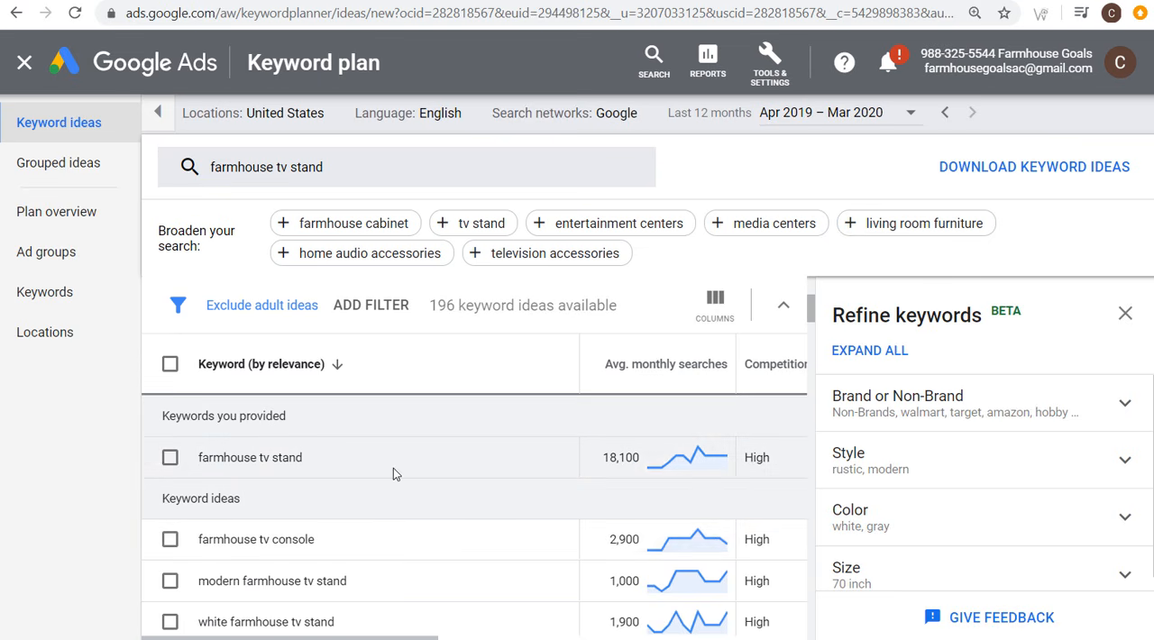
# Step: Name the ad group Farmhouse TV Stands and set its default bid to $0.20
pyautogui.scroll(-2, 403, 466)
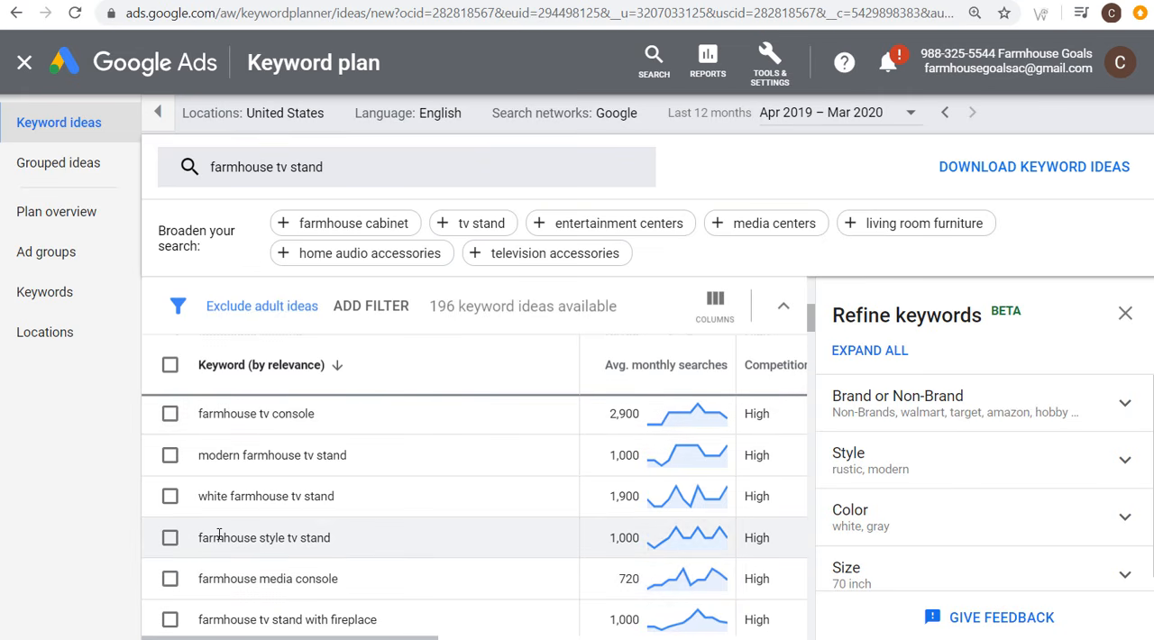
pyautogui.scroll(2, 332, 537)
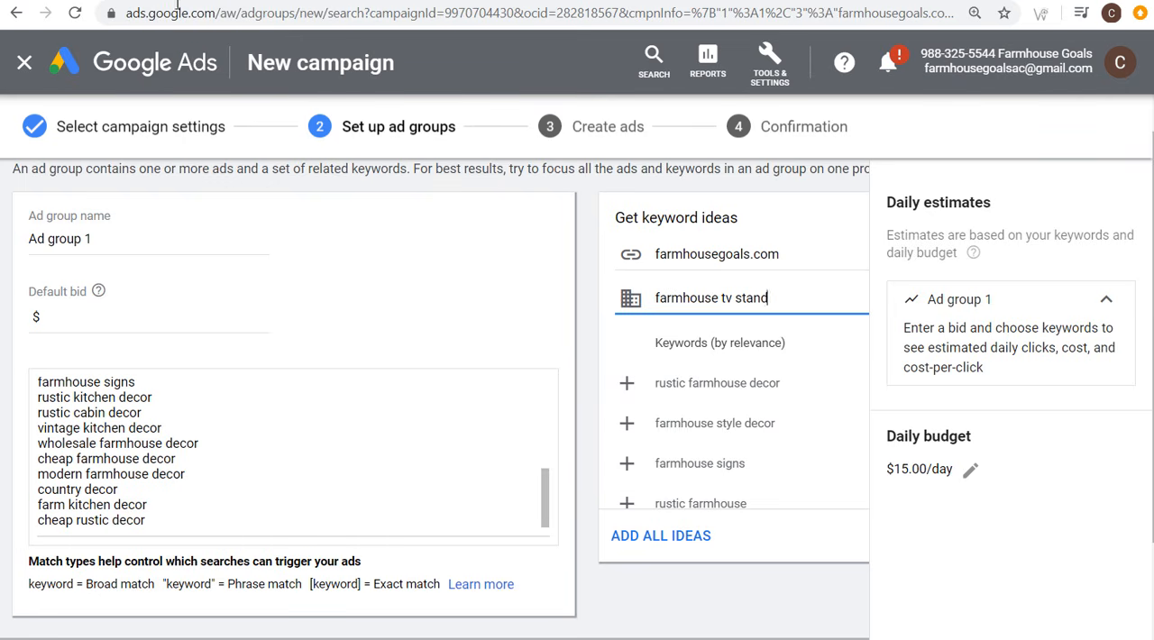
pyautogui.tripleClick(18, 249)
pyautogui.write('Farmhouse TV St')
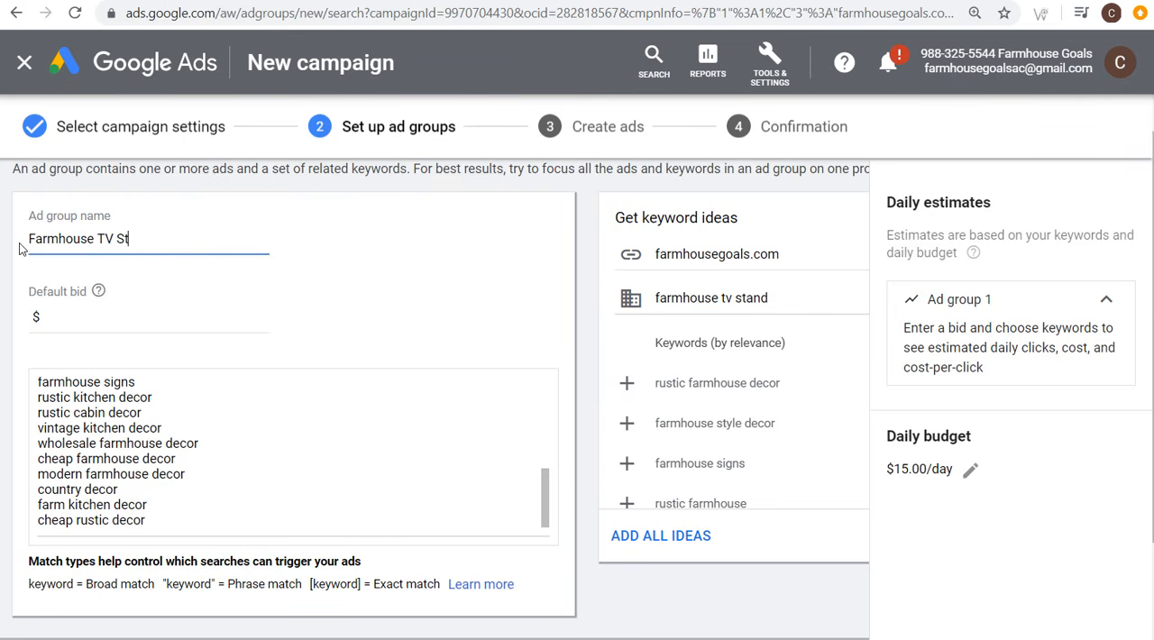
pyautogui.write('ands')
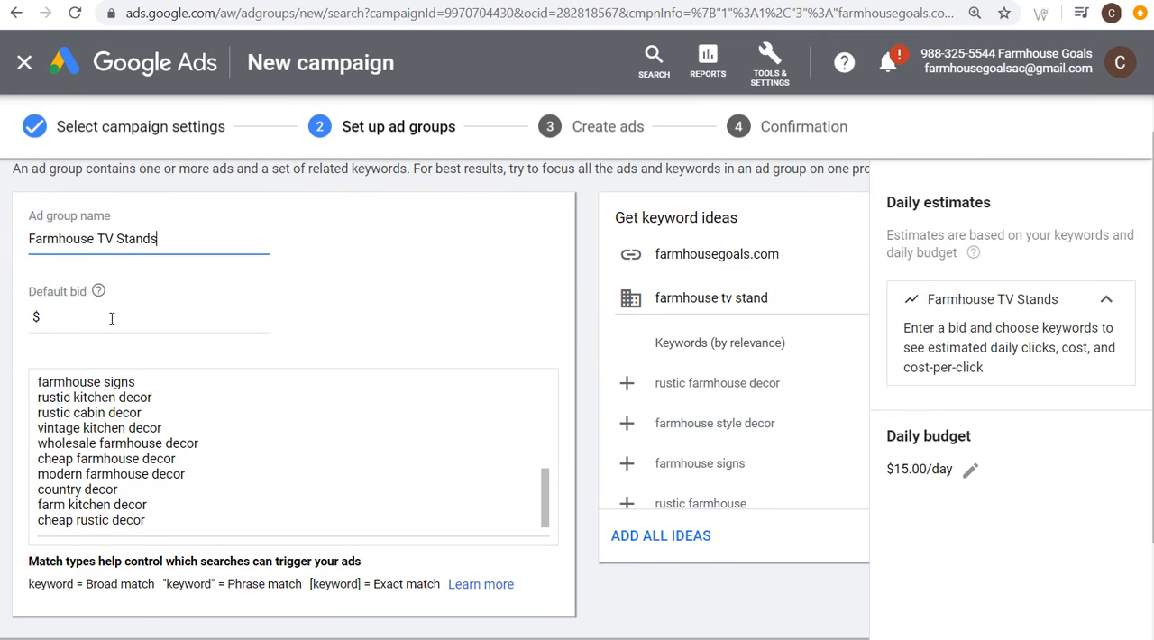
pyautogui.click(108, 317)
pyautogui.write('0.20')
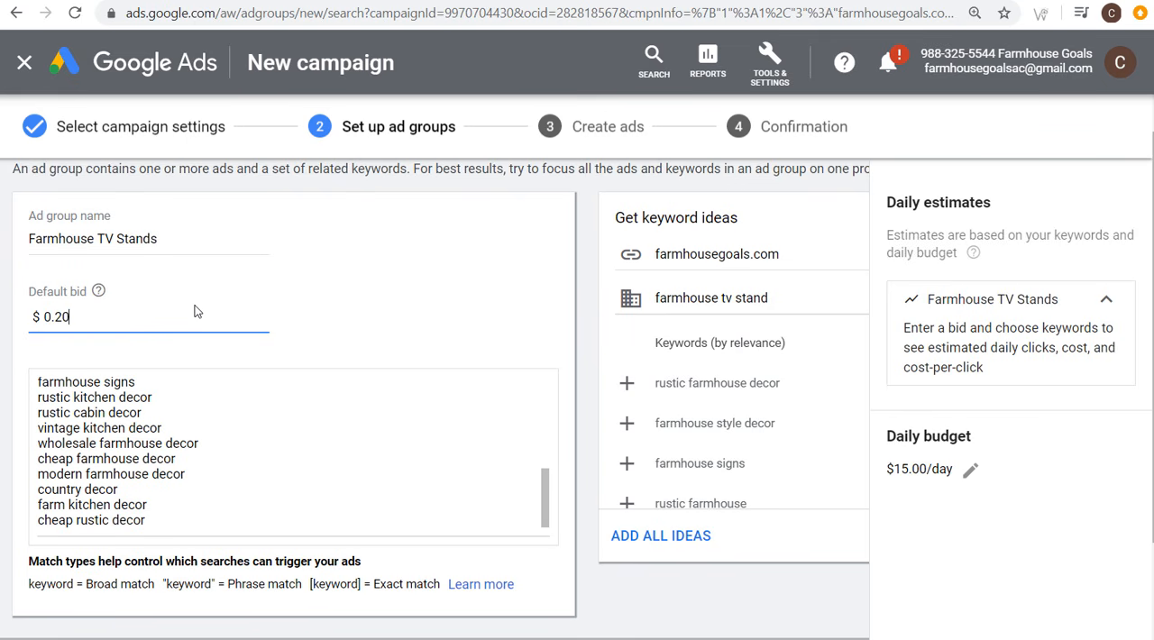
# Step: Clear all the suggested decor keywords from the ad group's keyword list and check the match type notation
pyautogui.rightClick(223, 442)
pyautogui.click(254, 342)
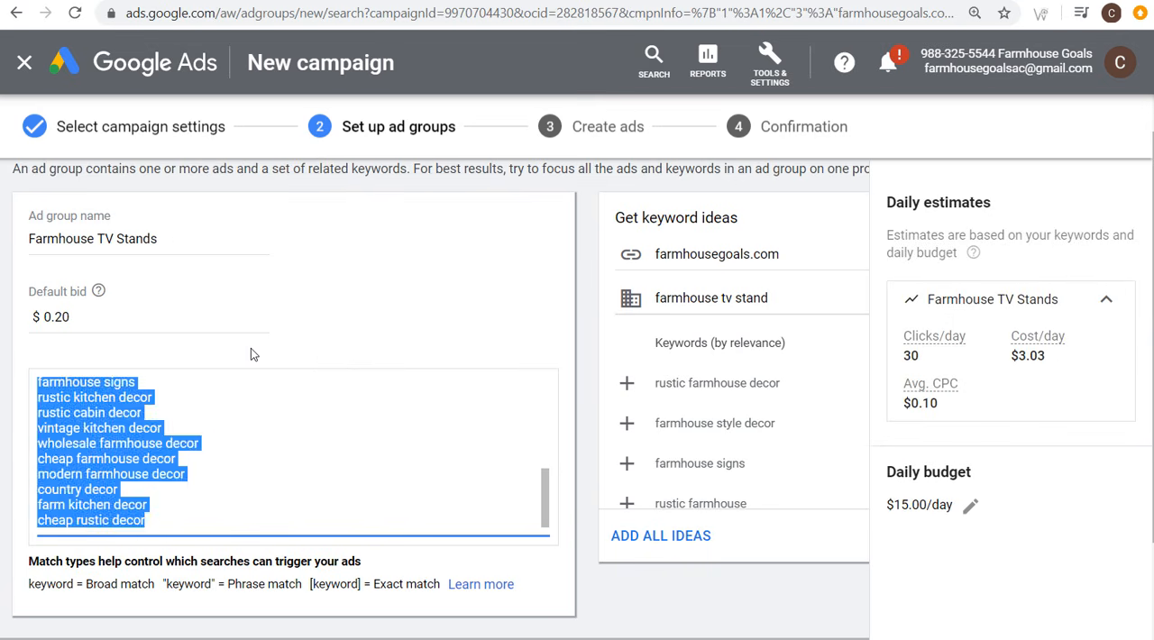
pyautogui.press('Delete')
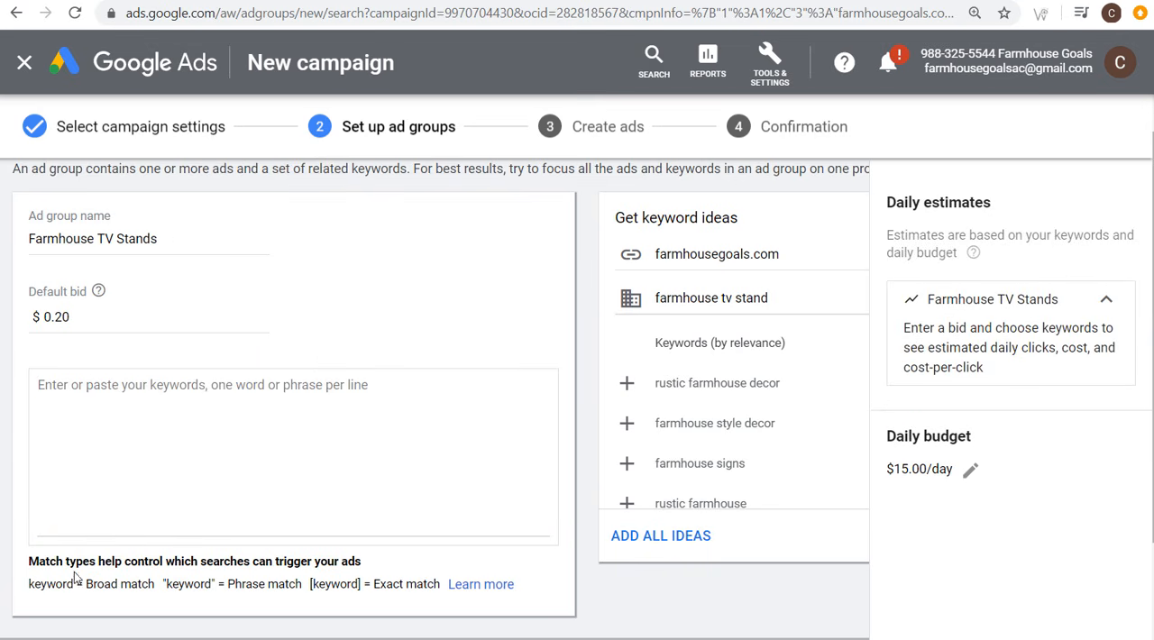
pyautogui.moveTo(34, 584); pyautogui.dragTo(261, 586)
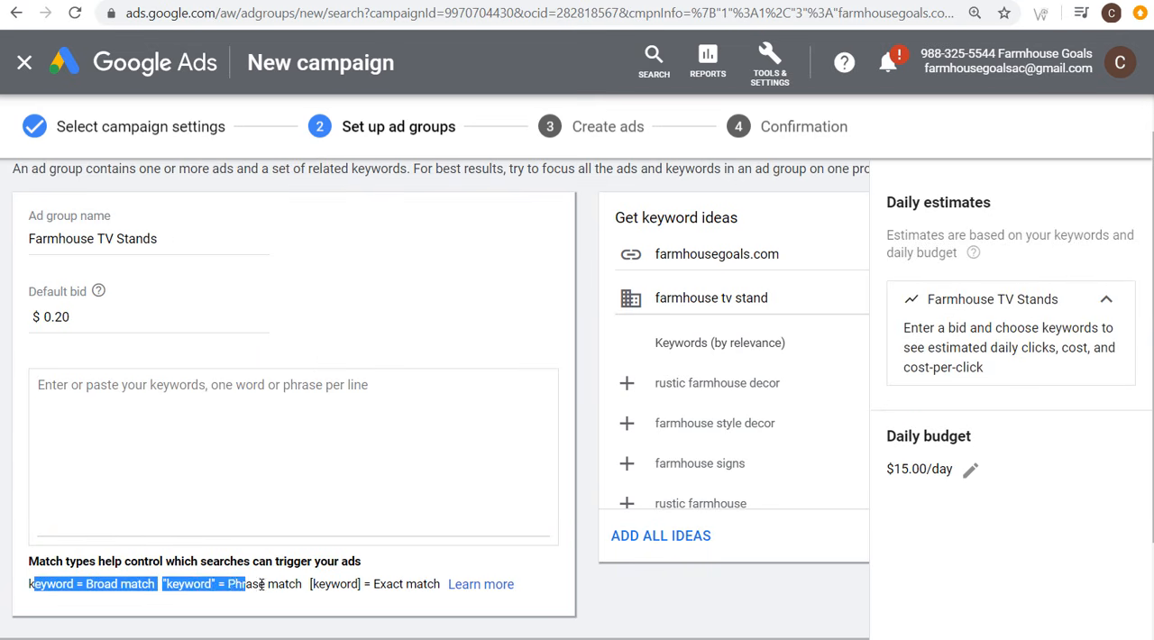
pyautogui.click(267, 584)
# Step: Enter the modified broad match keyword +farmhouse +tv +stands and the phrase match keyword "farmhouse tv stands" on separate lines
pyautogui.click(352, 497)
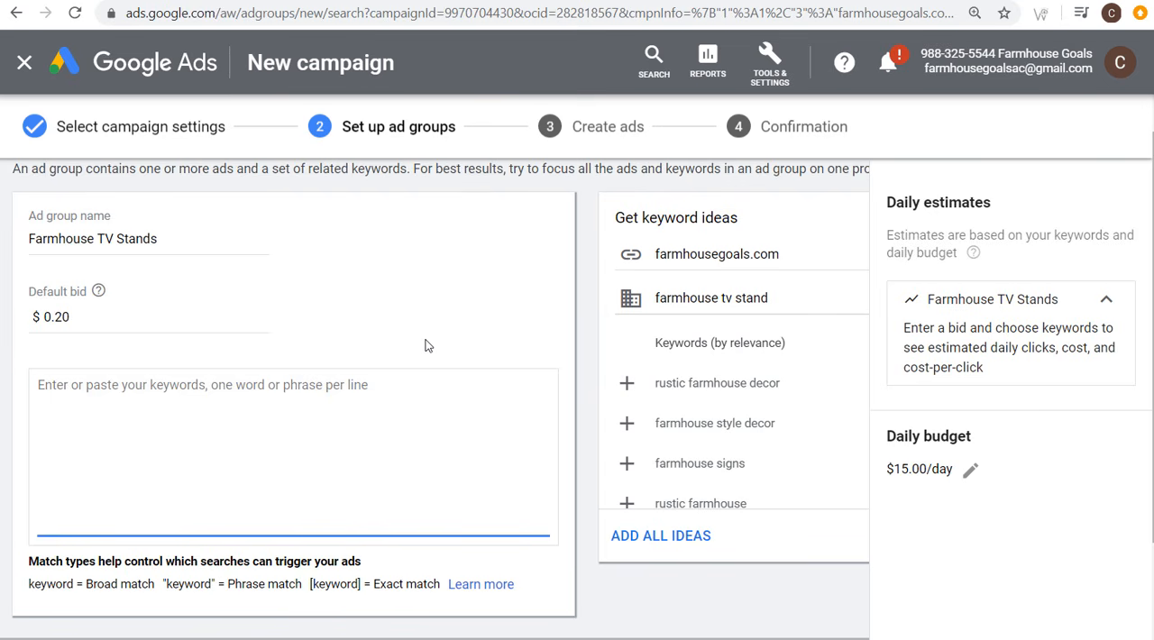
pyautogui.write('+farmhouse')
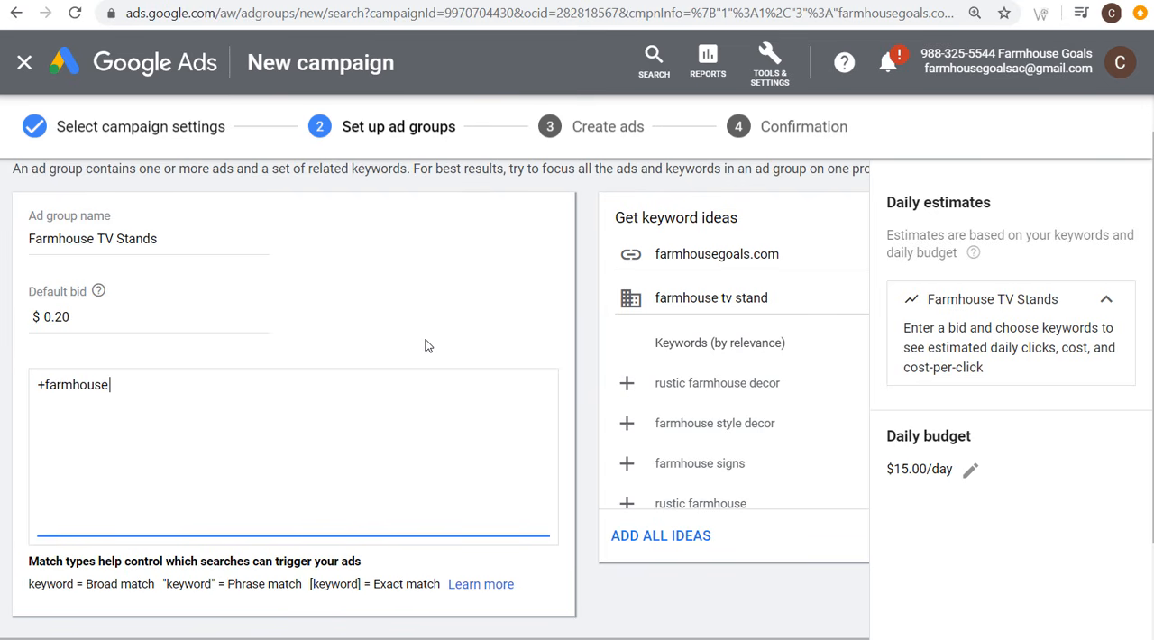
pyautogui.write(' +tv')
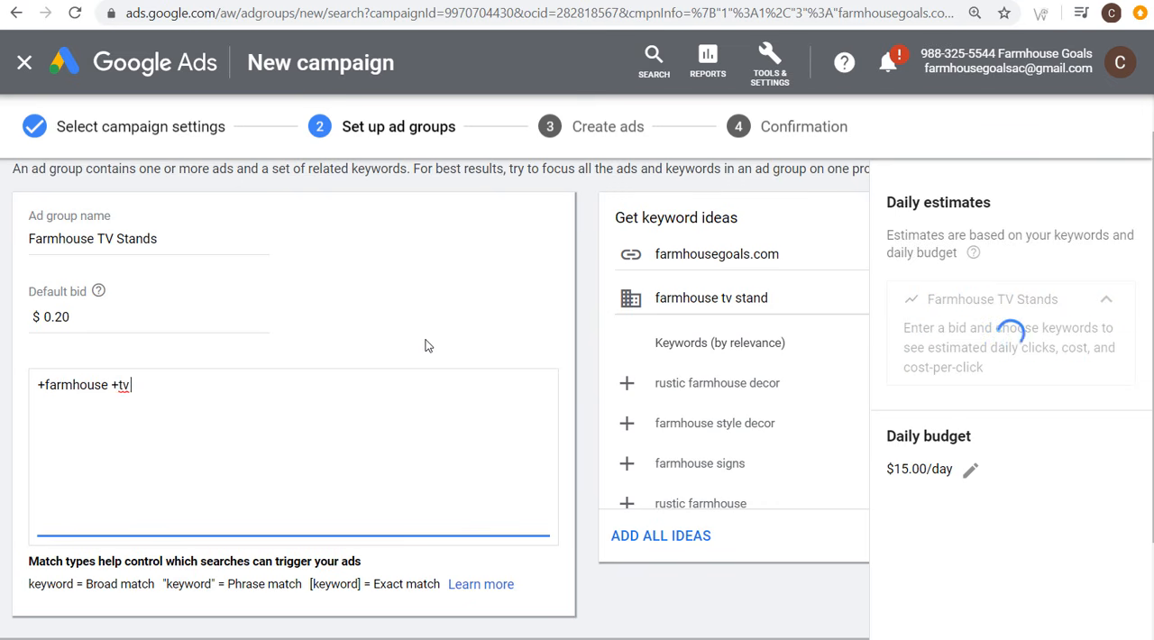
pyautogui.write(' +stands')
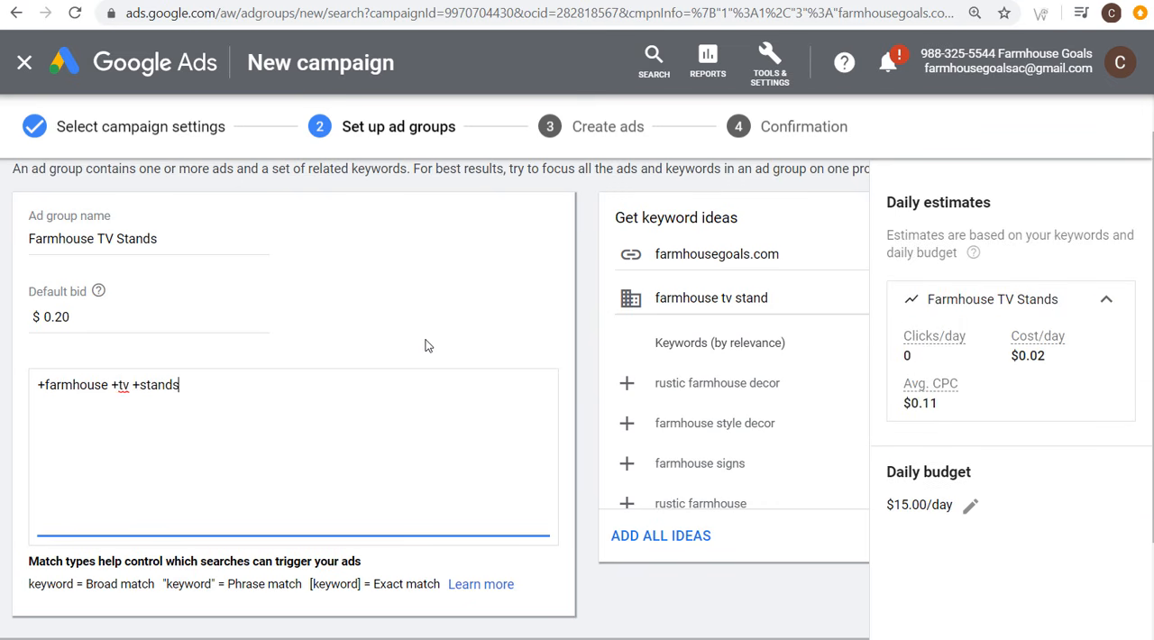
pyautogui.press('Return')
pyautogui.write('"farmhouse tv stands"')
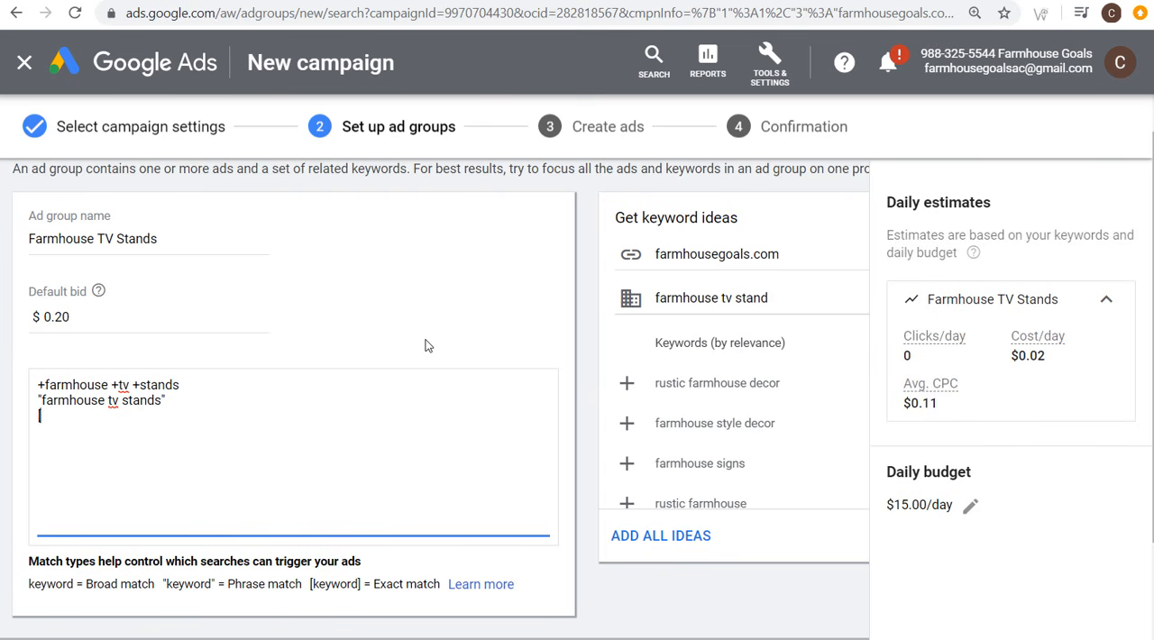
# Step: Add the exact match keyword [farmhouse tv stands] on a new line below the phrase match keyword
pyautogui.press('Return')
pyautogui.write('[farmhouse tv stan')
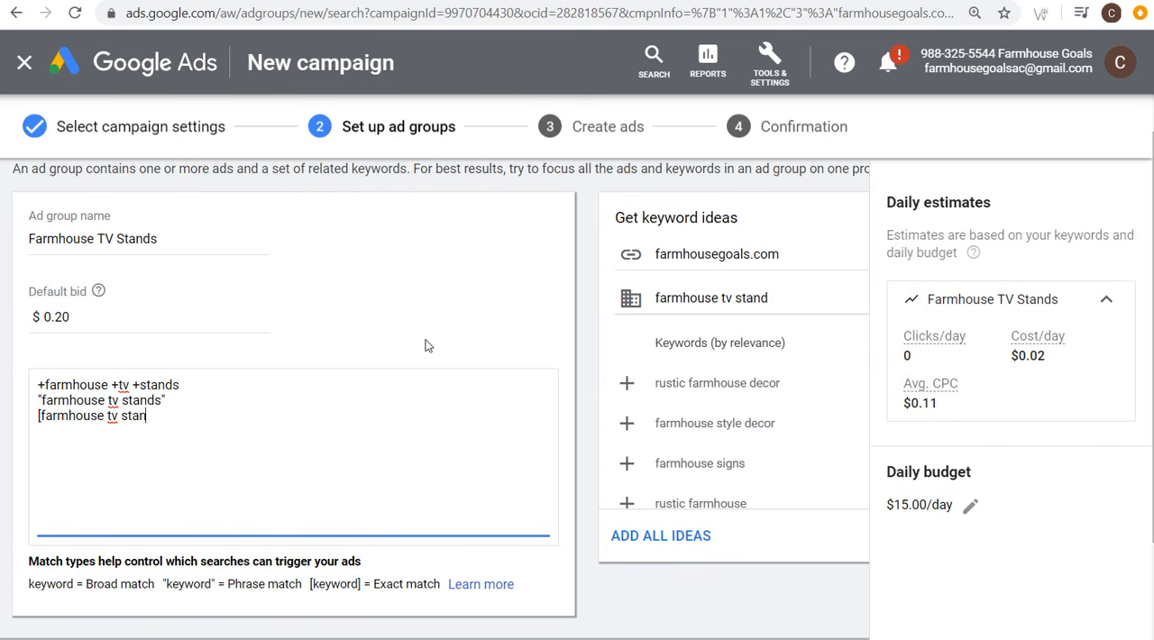
pyautogui.write('ds]')
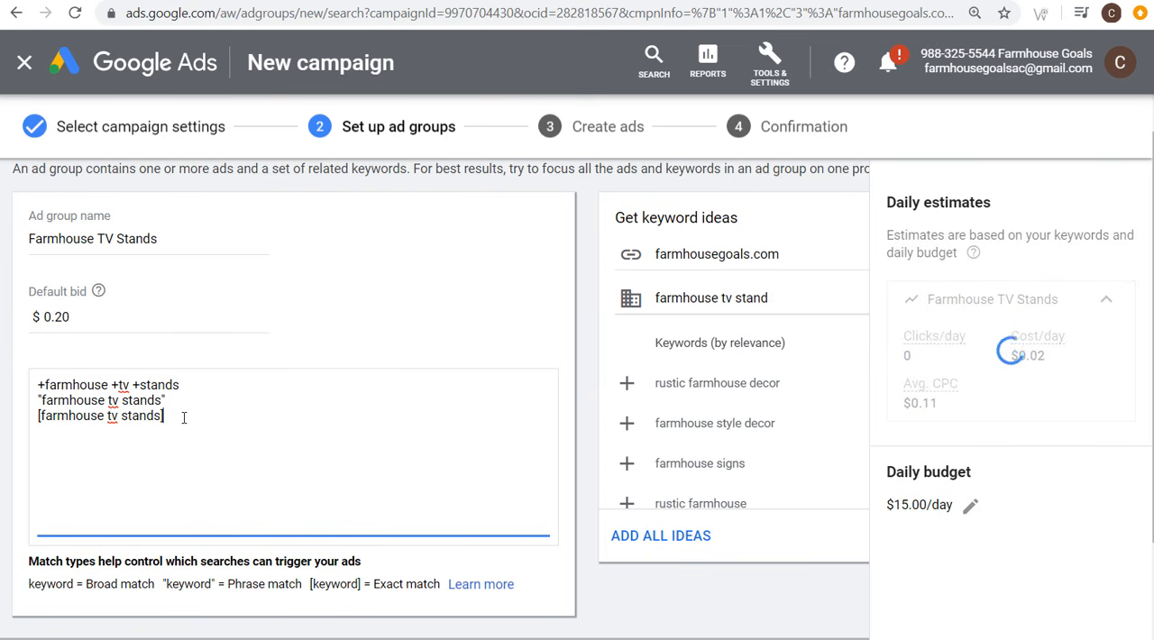
pyautogui.moveTo(171, 419); pyautogui.dragTo(17, 384)
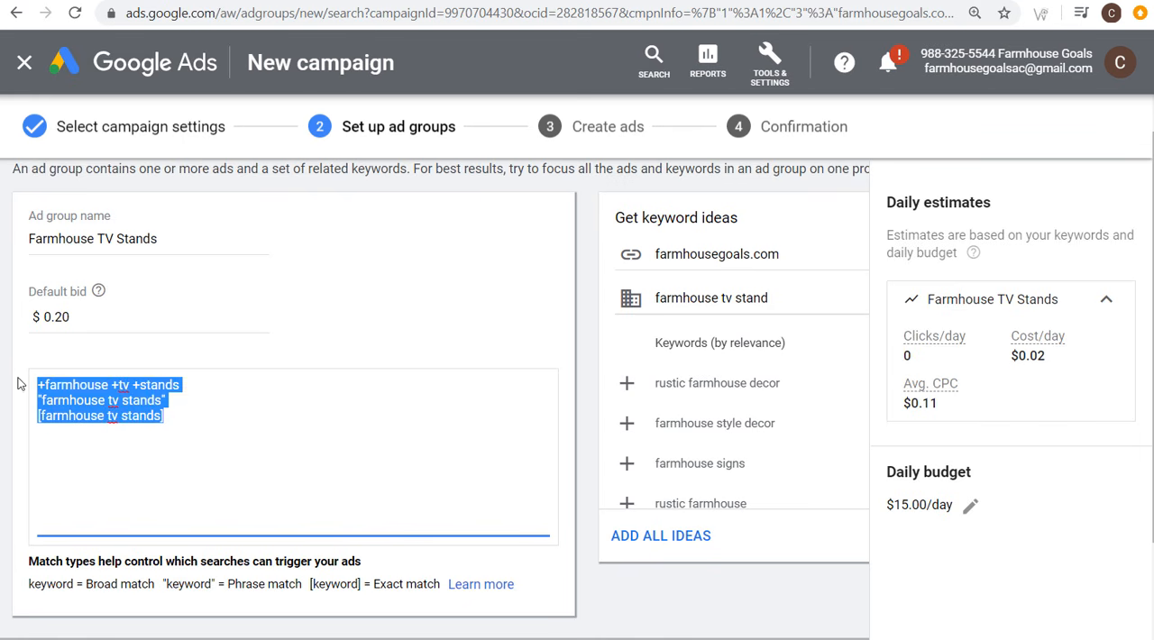
pyautogui.click(568, 257)
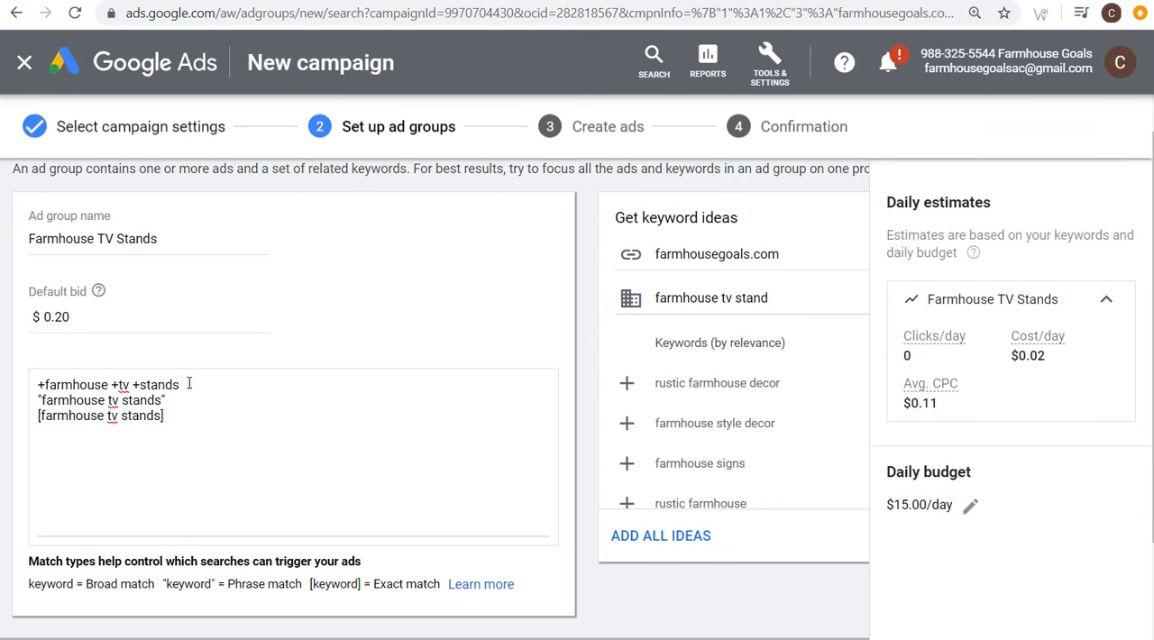
# Step: Insert the plain broad match keyword farmhouse tv stands on a new first line above +farmhouse +tv +stands
pyautogui.moveTo(188, 385); pyautogui.dragTo(39, 385)
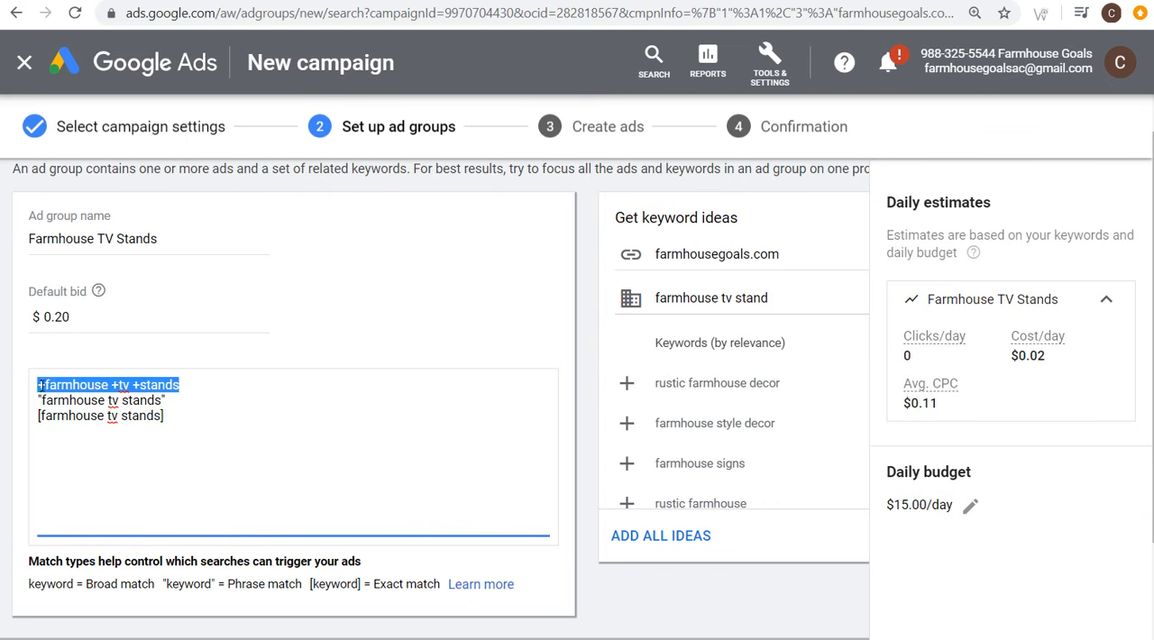
pyautogui.click(54, 384)
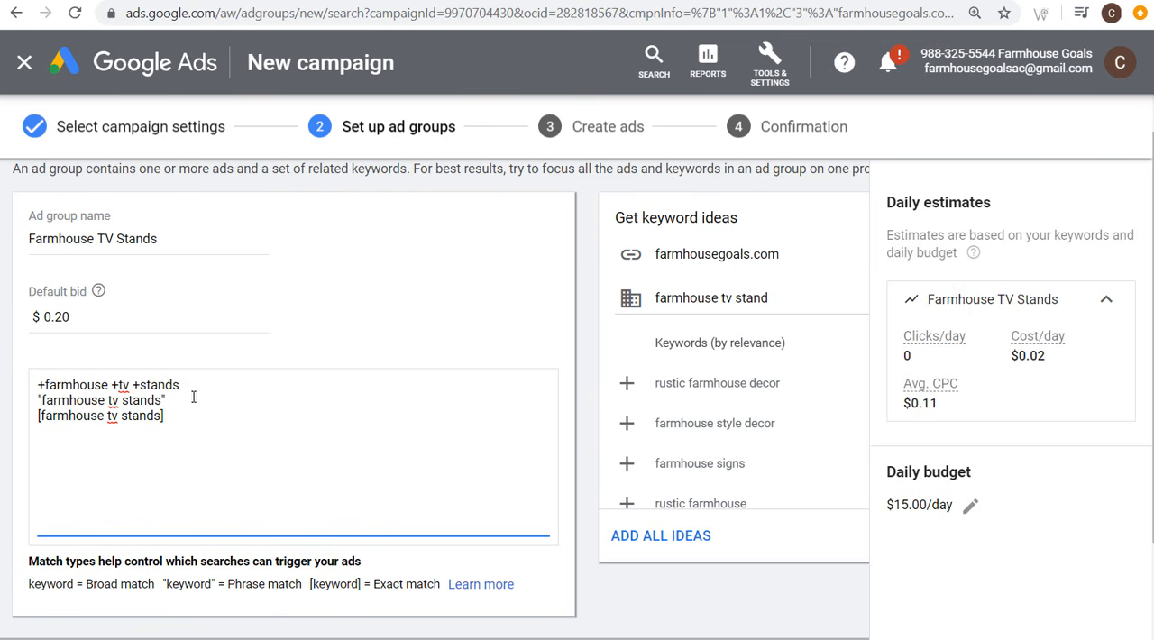
pyautogui.moveTo(191, 385); pyautogui.dragTo(36, 385)
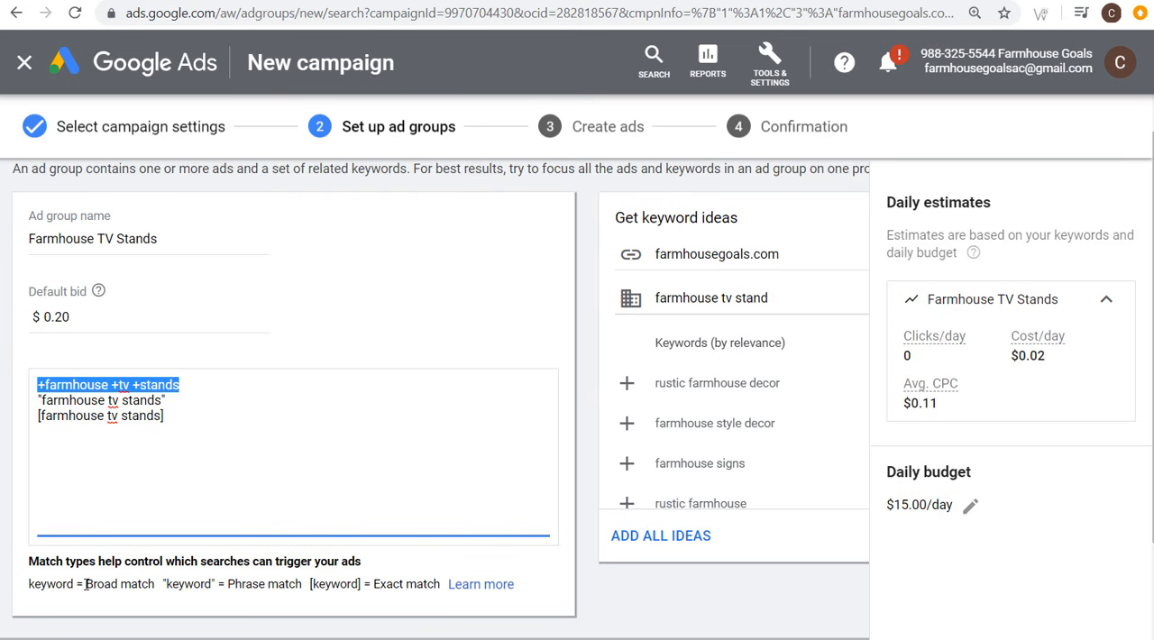
pyautogui.click(39, 385)
pyautogui.press('Return')
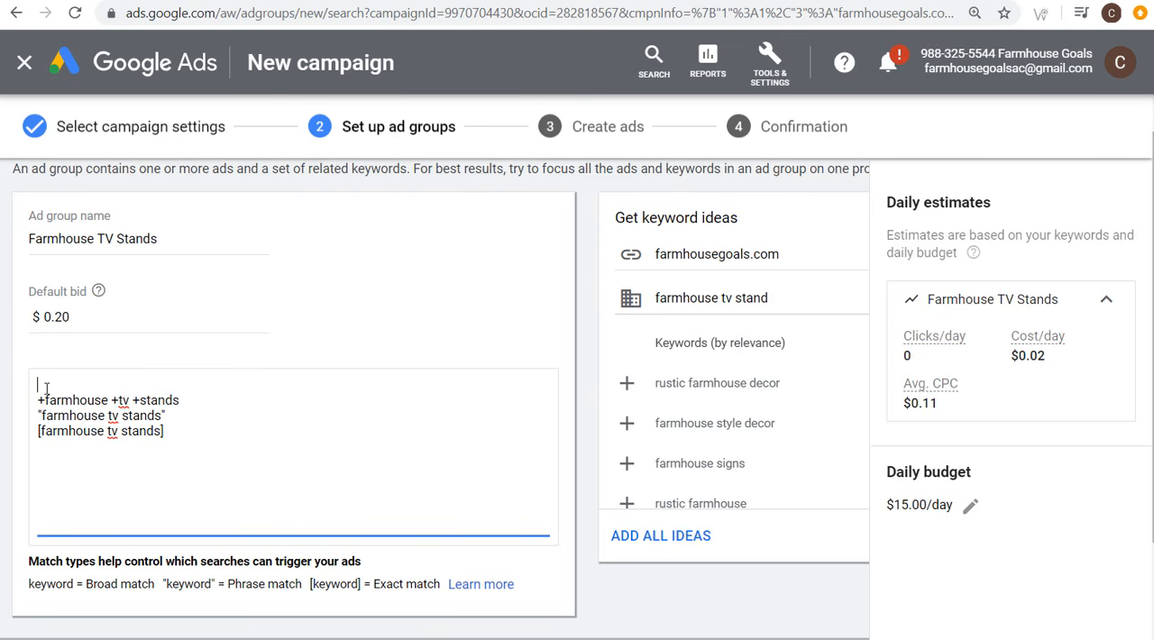
pyautogui.write('farmhouse tv stands')
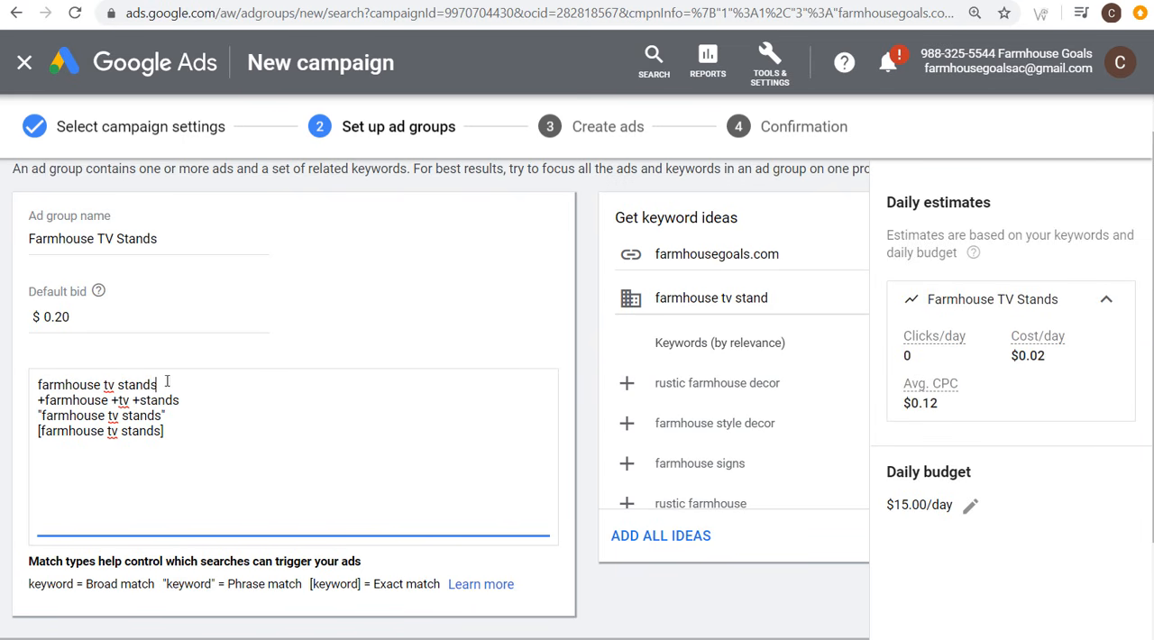
# Step: Add rustic media console below the farmhouse keywords, separated by a blank line, as an example of a broad match search
pyautogui.moveTo(193, 384); pyautogui.dragTo(24, 387)
pyautogui.click(78, 386)
pyautogui.moveTo(156, 385); pyautogui.dragTo(31, 389)
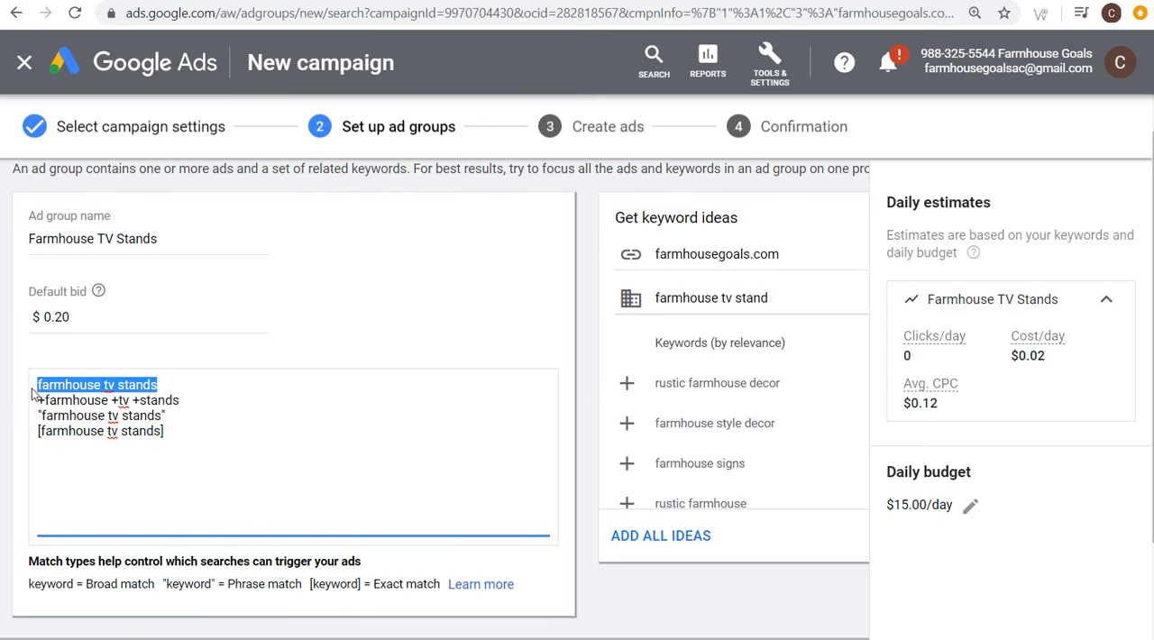
pyautogui.click(101, 374)
pyautogui.click(250, 389)
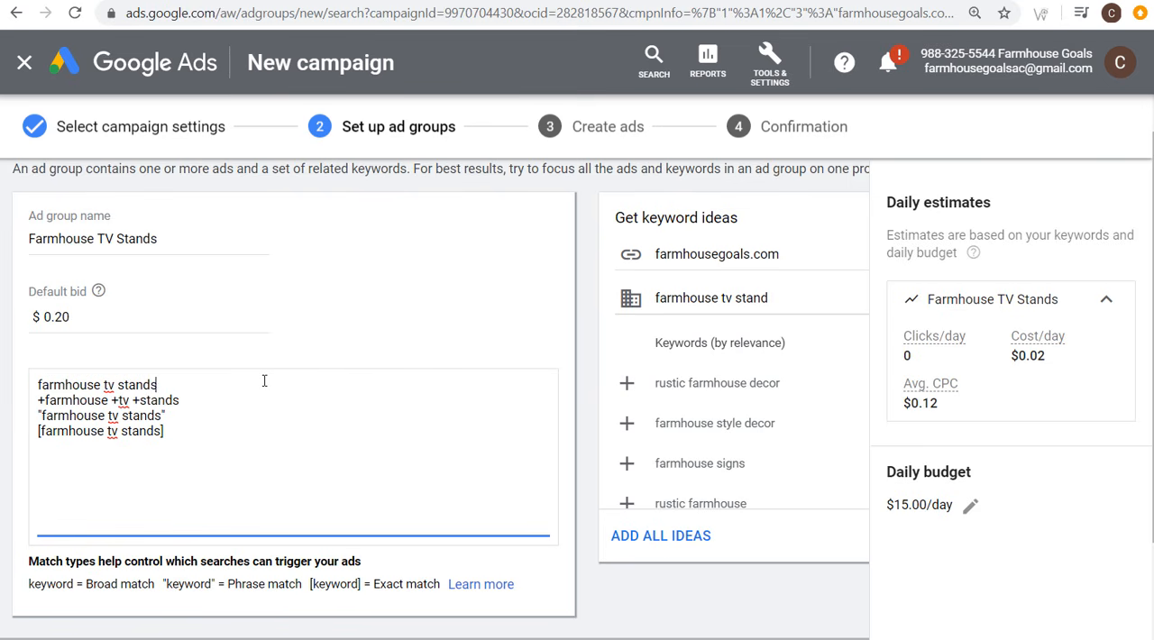
pyautogui.write('rustic media console')
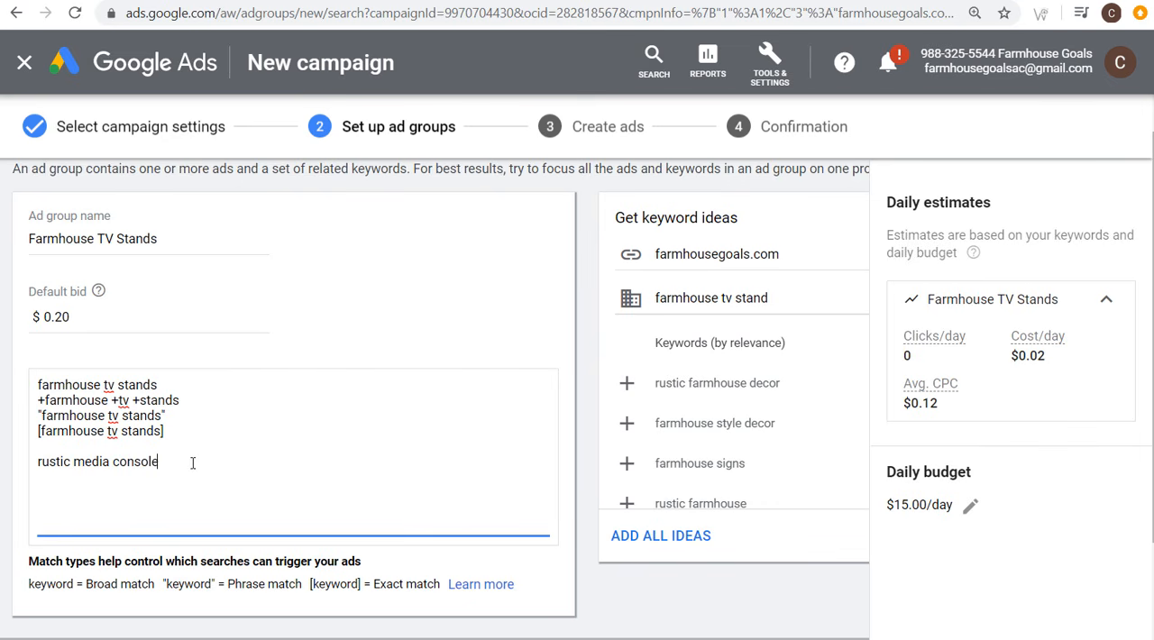
pyautogui.moveTo(192, 463); pyautogui.dragTo(18, 469)
pyautogui.click(72, 458)
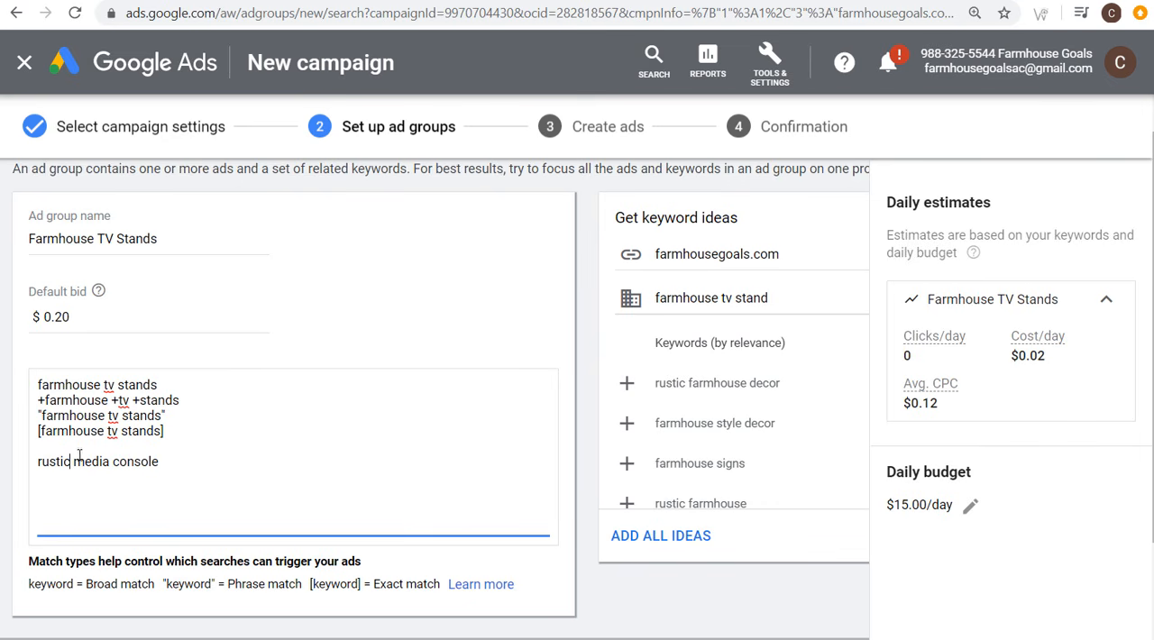
pyautogui.moveTo(188, 386); pyautogui.dragTo(11, 393)
pyautogui.click(101, 384)
# Step: Remove the plain farmhouse tv stands keyword and the rustic media console line from the keyword list
pyautogui.moveTo(175, 387); pyautogui.dragTo(30, 391)
pyautogui.press('BackSpace')
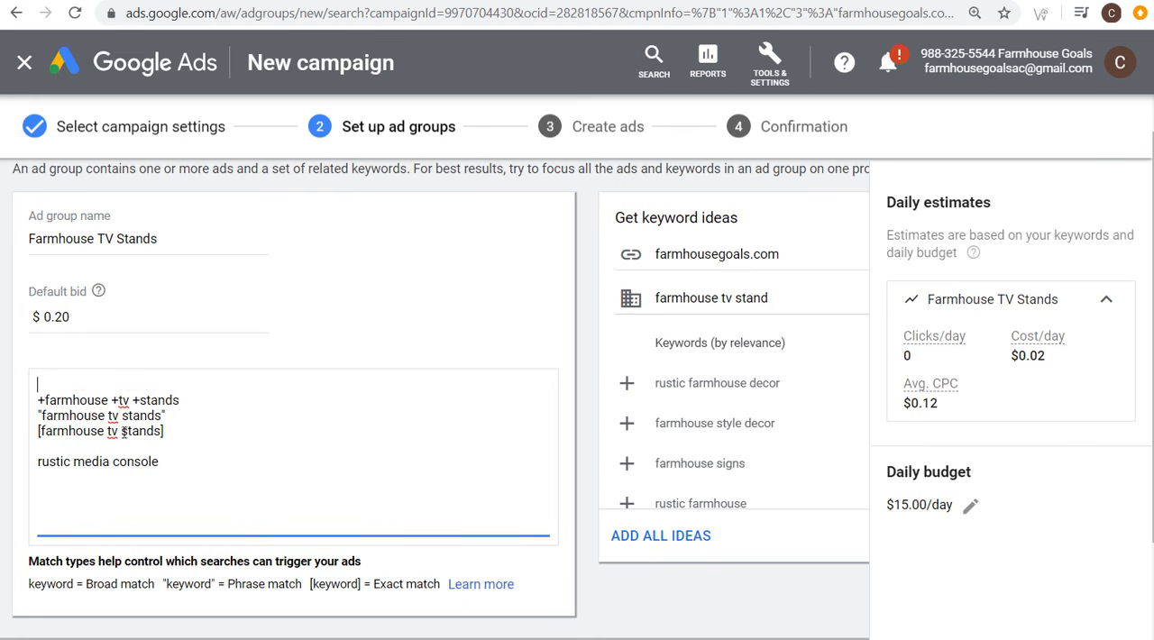
pyautogui.press('Delete')
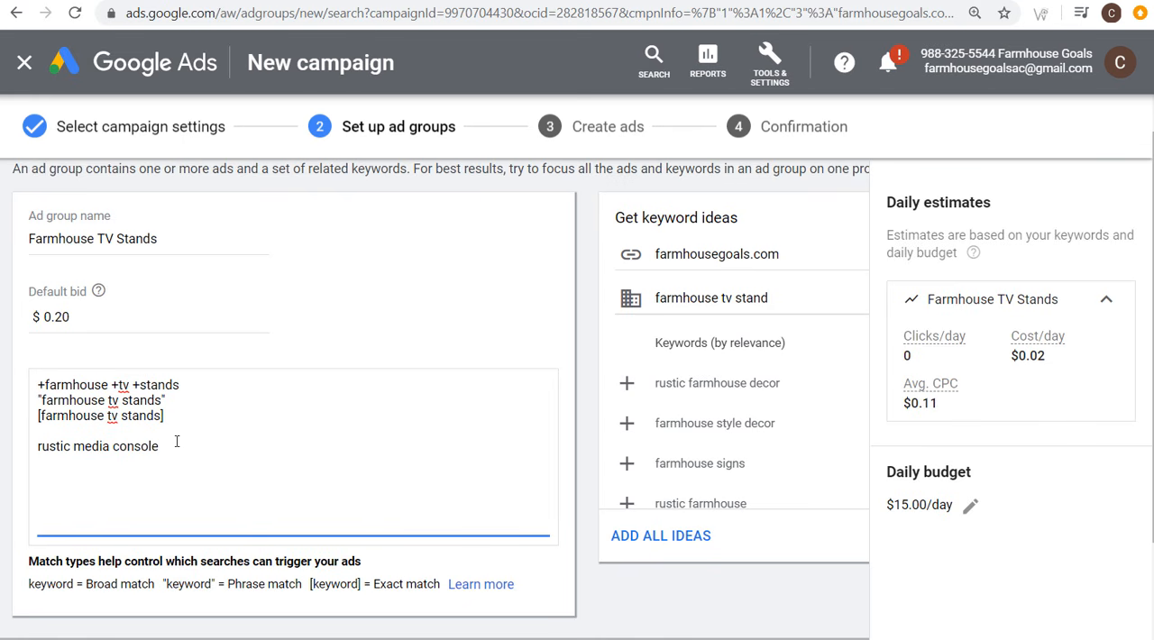
pyautogui.moveTo(161, 446); pyautogui.dragTo(25, 448)
pyautogui.press('BackSpace')
pyautogui.press('BackSpace')
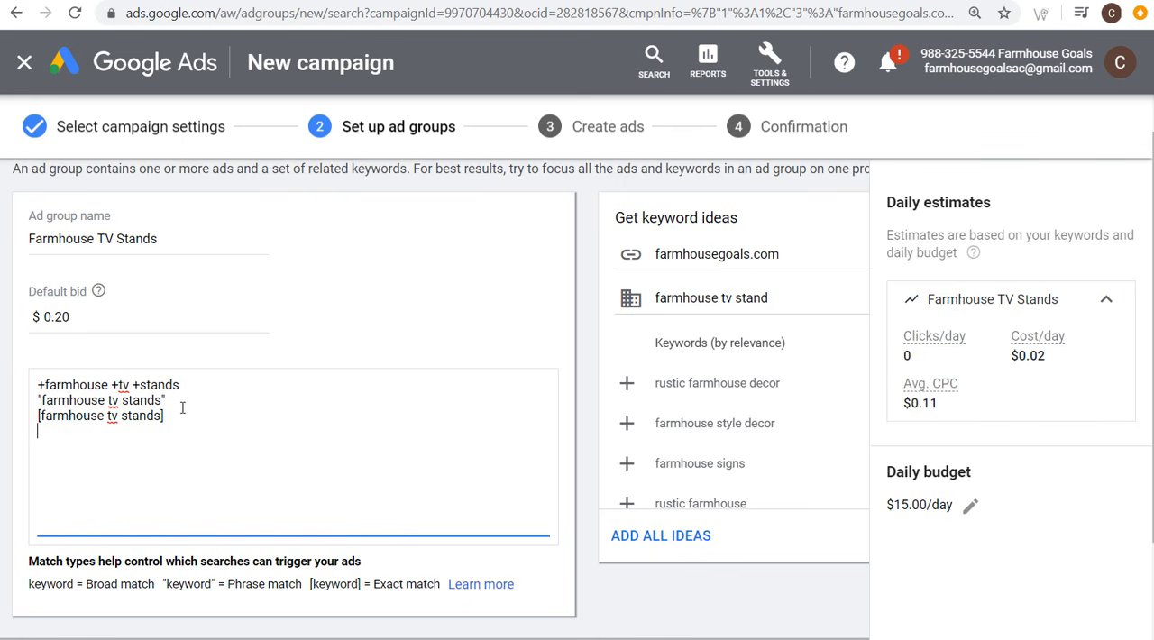
# Step: Add white farmhouse tv stands below the keywords, after a blank line, and compare it with the phrase and exact match keywords
pyautogui.moveTo(162, 401); pyautogui.dragTo(41, 402)
pyautogui.click(205, 416)
pyautogui.write('white farmhouse tv stands')
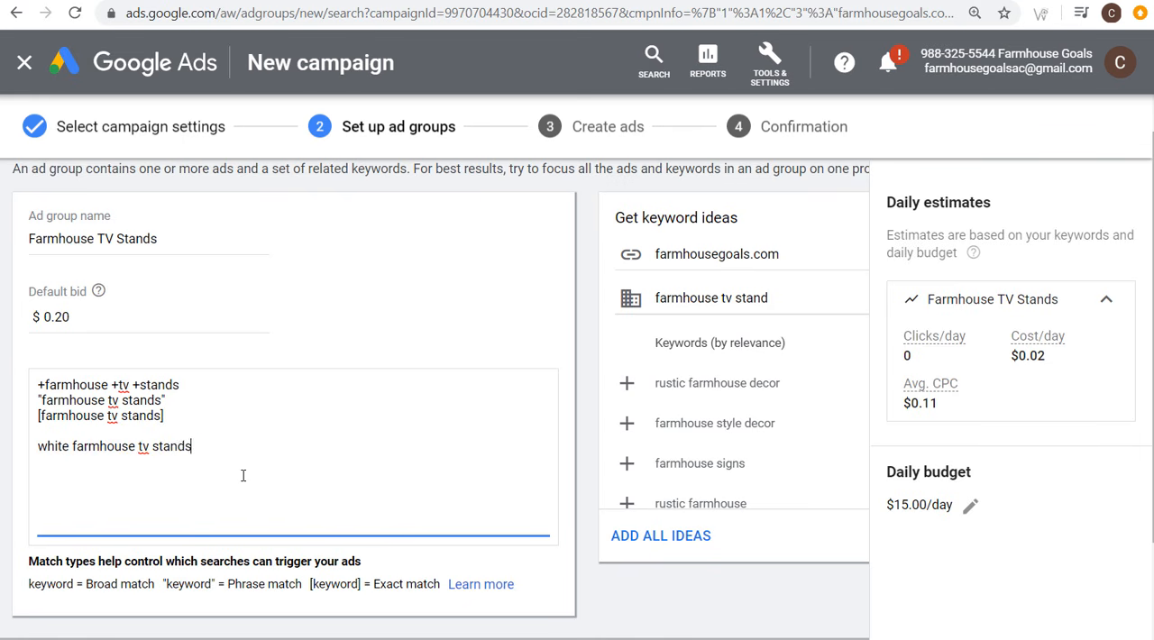
pyautogui.moveTo(193, 446); pyautogui.dragTo(54, 446)
pyautogui.moveTo(165, 400); pyautogui.dragTo(27, 403)
pyautogui.click(100, 409)
pyautogui.moveTo(176, 415); pyautogui.dragTo(30, 419)
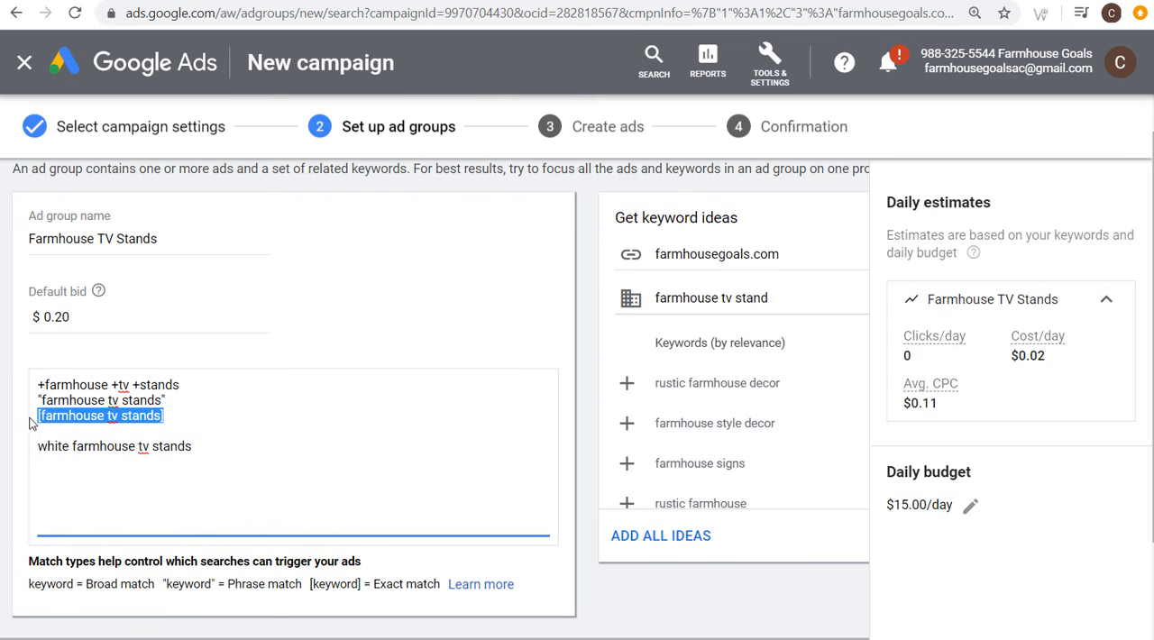
# Step: Delete the exact match keyword [farmhouse tv stands] and the white farmhouse tv stands line from the keyword list
pyautogui.click(291, 332)
pyautogui.click(185, 399)
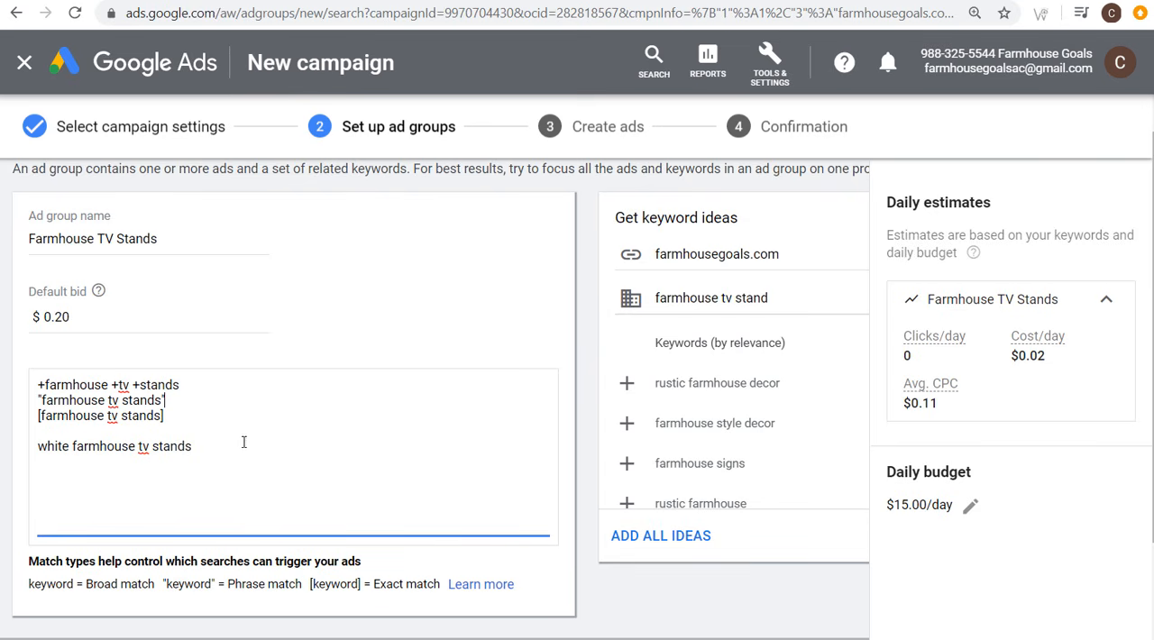
pyautogui.moveTo(192, 445); pyautogui.dragTo(27, 418)
pyautogui.press('BackSpace')
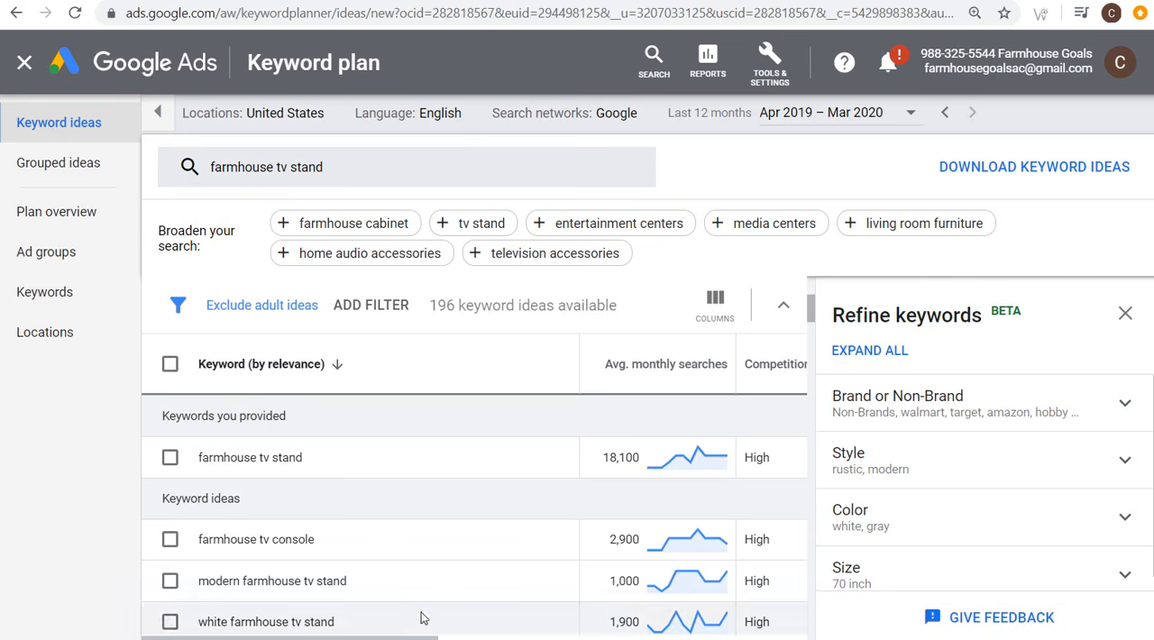
# Step: Browse the farmhouse tv stand ideas in Keyword Planner for further keywords suited to the ad group
pyautogui.scroll(-2, 309, 537)
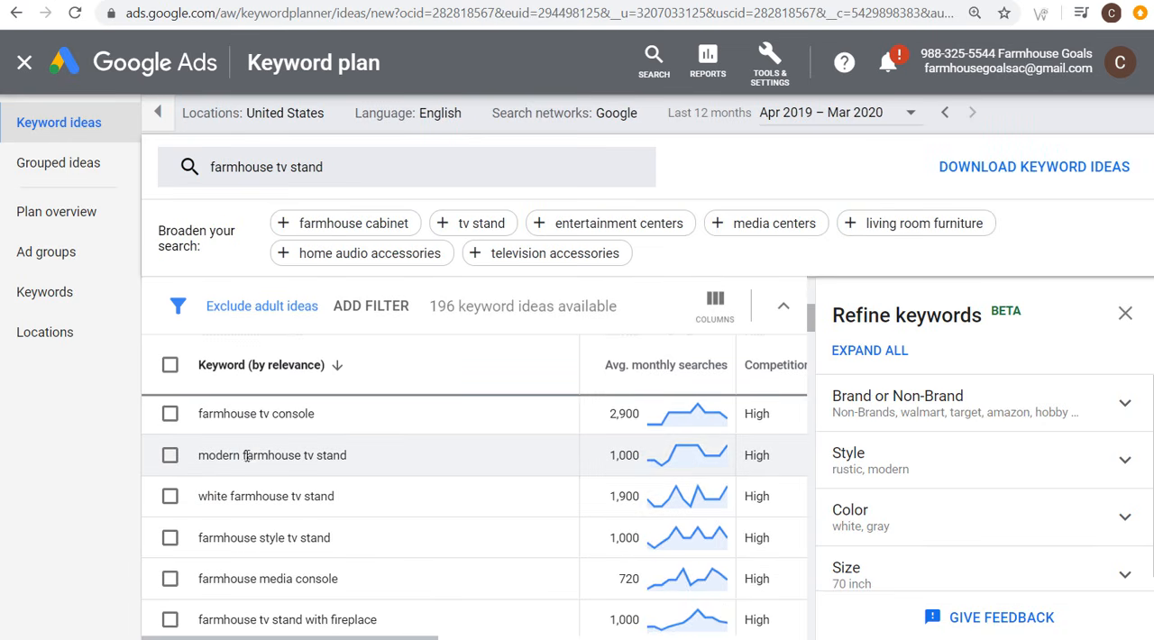
pyautogui.moveTo(242, 455); pyautogui.dragTo(352, 457)
pyautogui.click(387, 450)
pyautogui.scroll(-2, 225, 496)
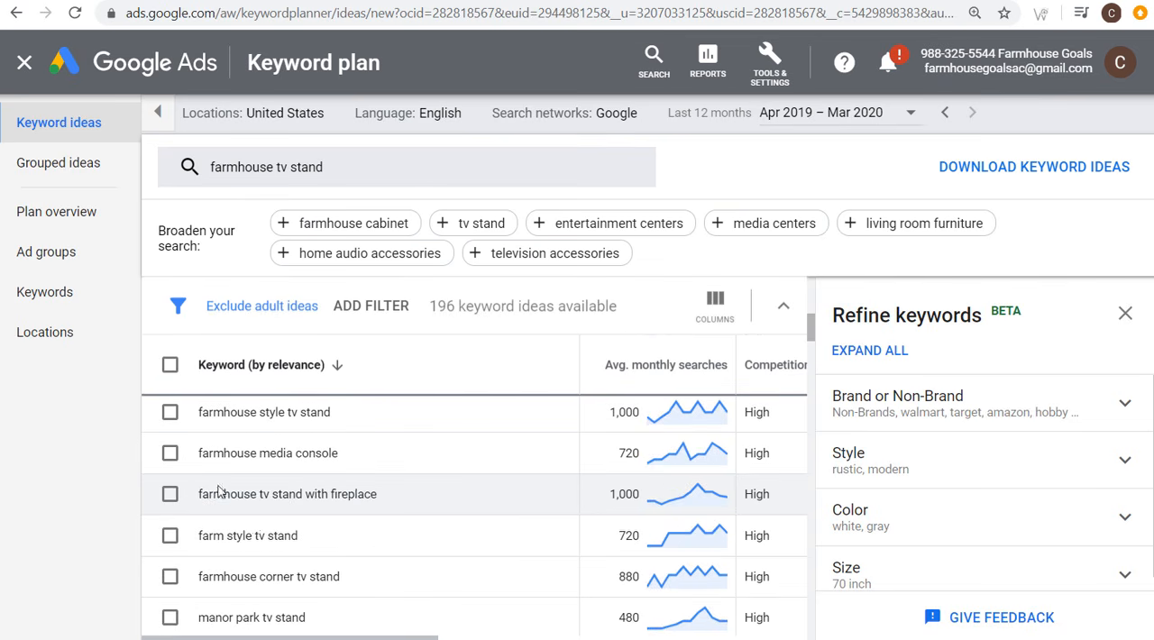
pyautogui.scroll(-2, 313, 540)
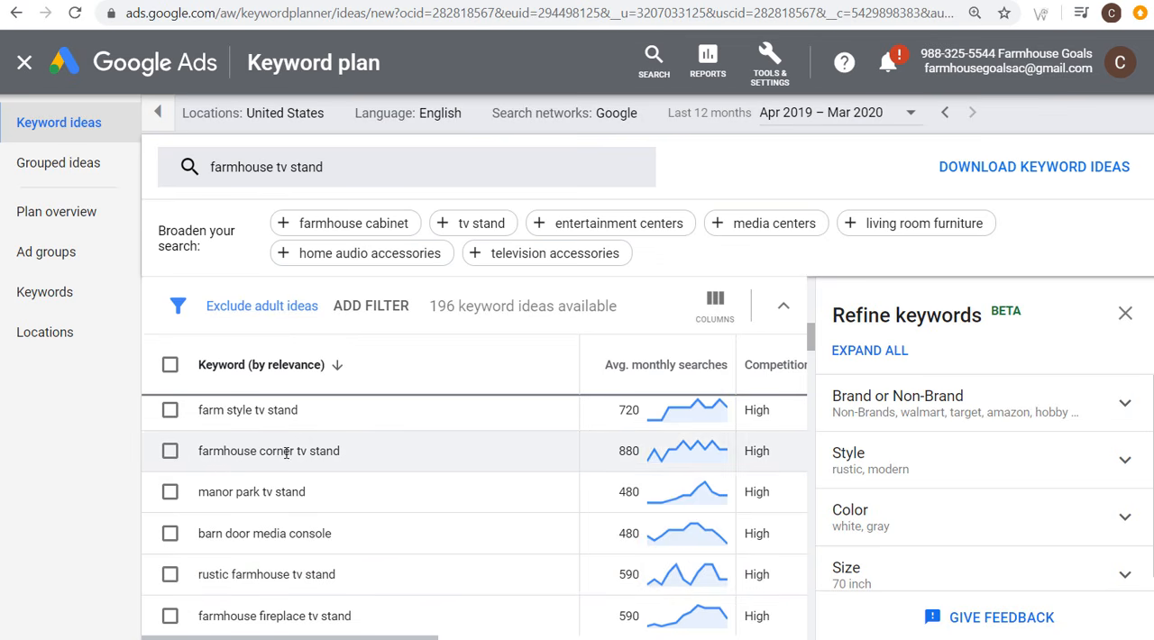
# Step: Replace the +farmhouse +tv +stands keyword with phrase match keywords "farmhouse style tv stands", "farmhouse media console" and "farmhouse tv console"
pyautogui.moveTo(259, 450); pyautogui.dragTo(299, 451)
pyautogui.click(303, 450)
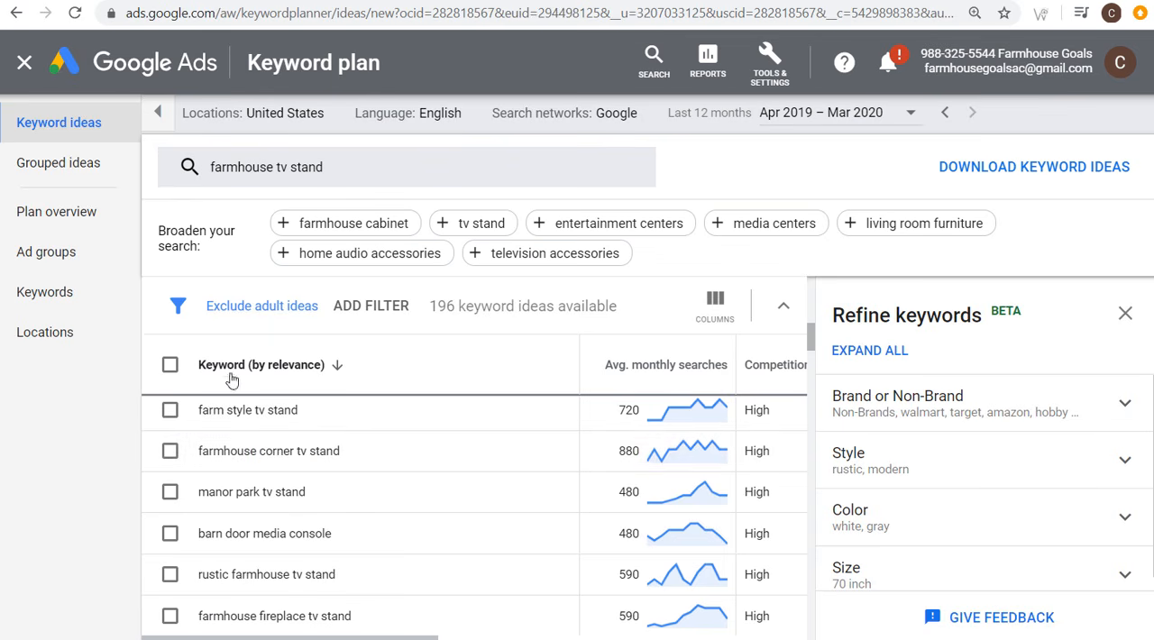
pyautogui.click(206, 1)
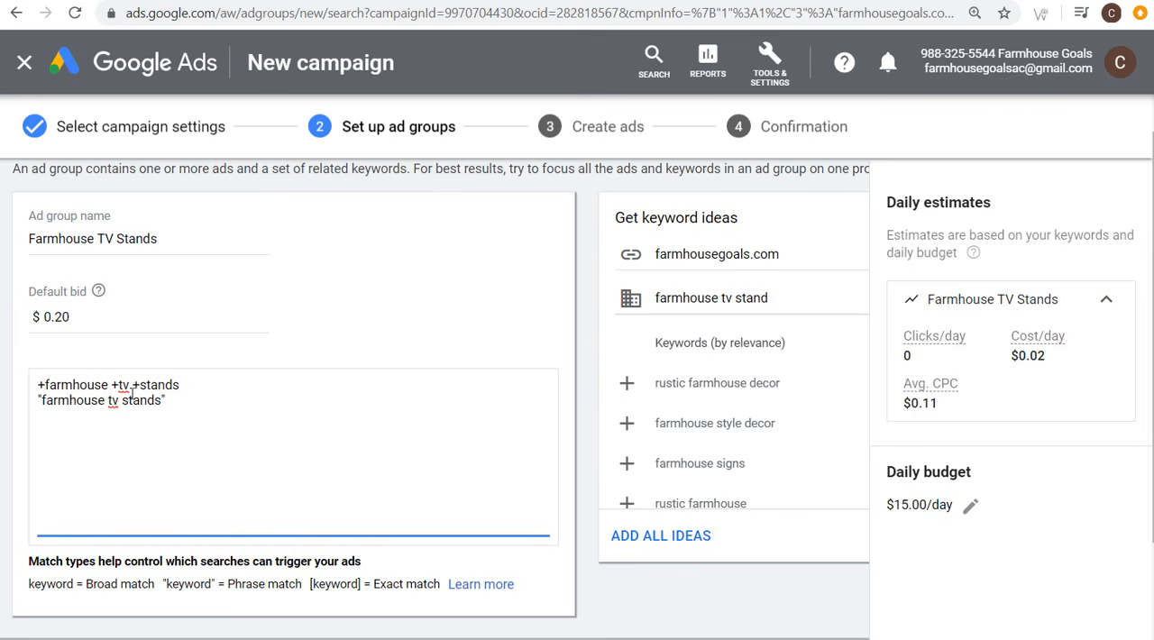
pyautogui.moveTo(180, 386); pyautogui.dragTo(24, 388)
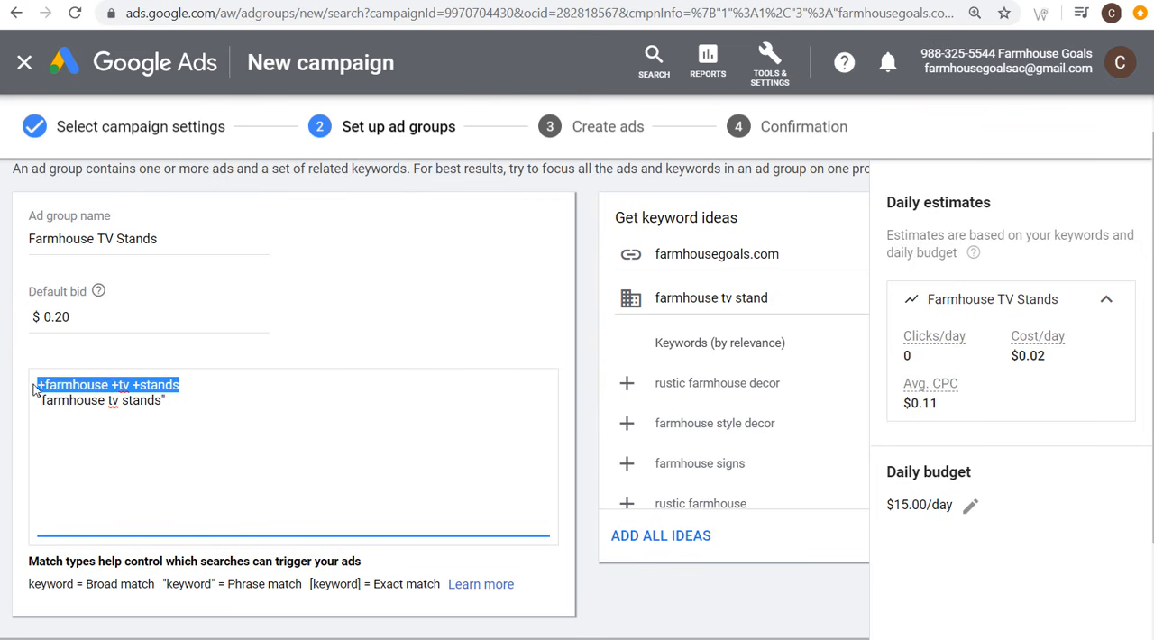
pyautogui.press('BackSpace')
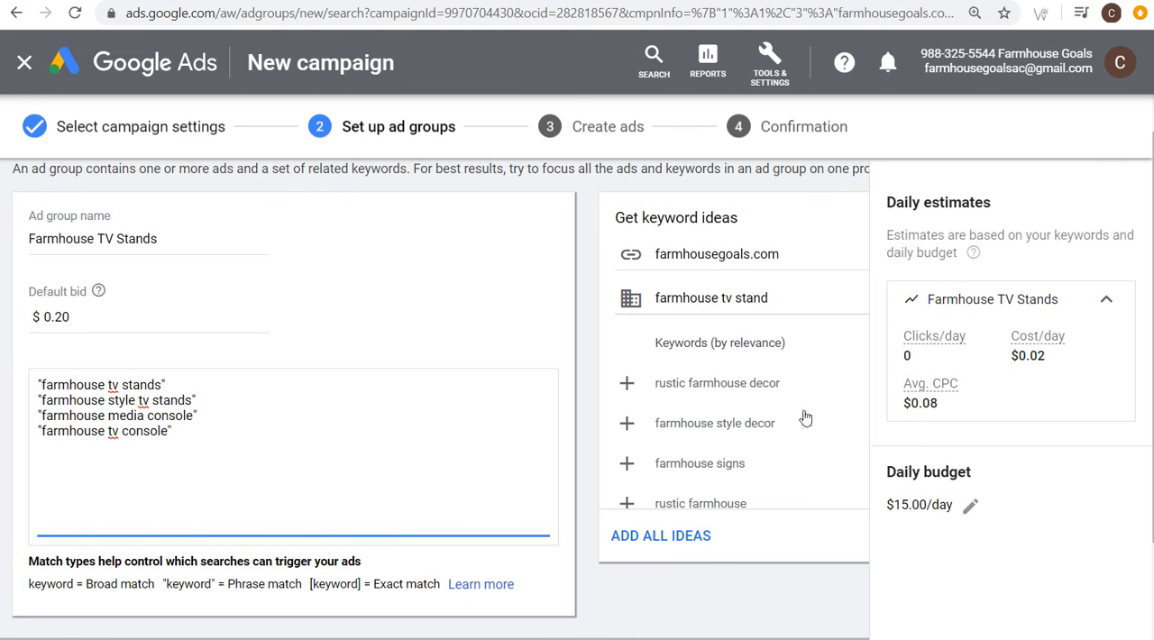
# Step: Try a default bid of $0.45 for the Farmhouse TV Stands ad group and check the daily estimates
pyautogui.click(97, 315)
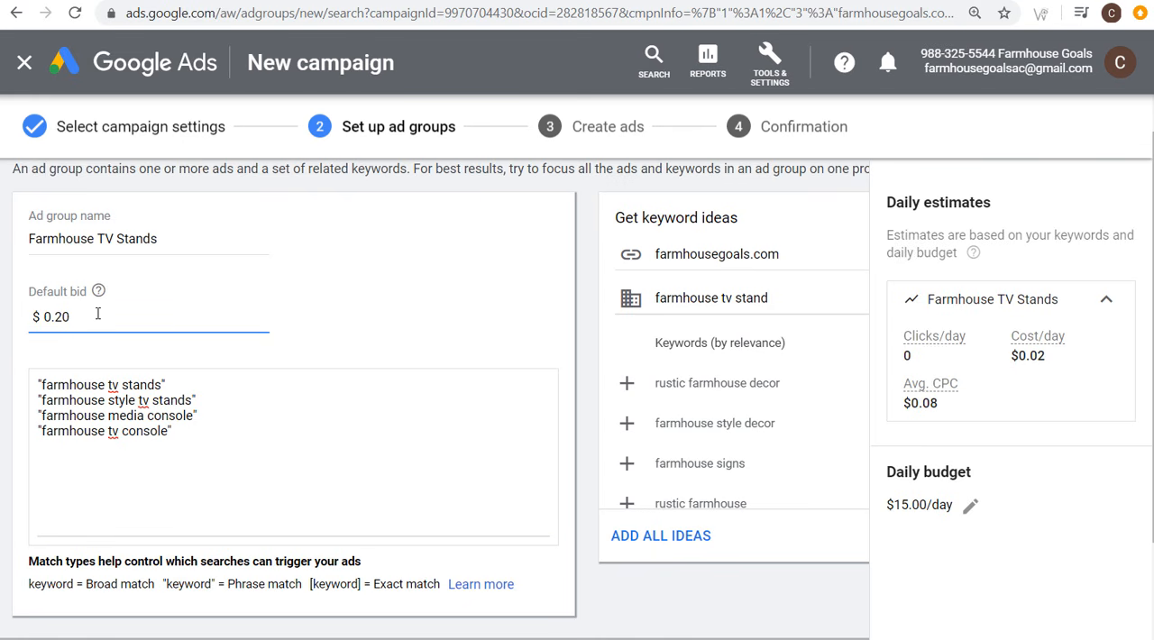
pyautogui.press('BackSpace')
pyautogui.press('BackSpace')
pyautogui.write('45')
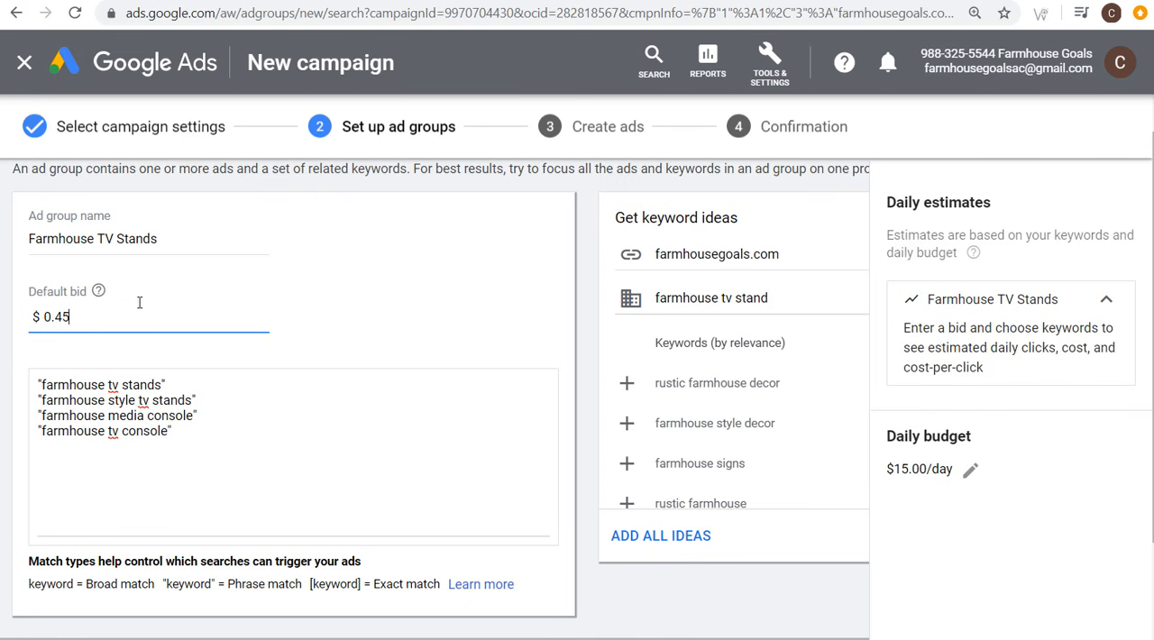
pyautogui.click(582, 269)
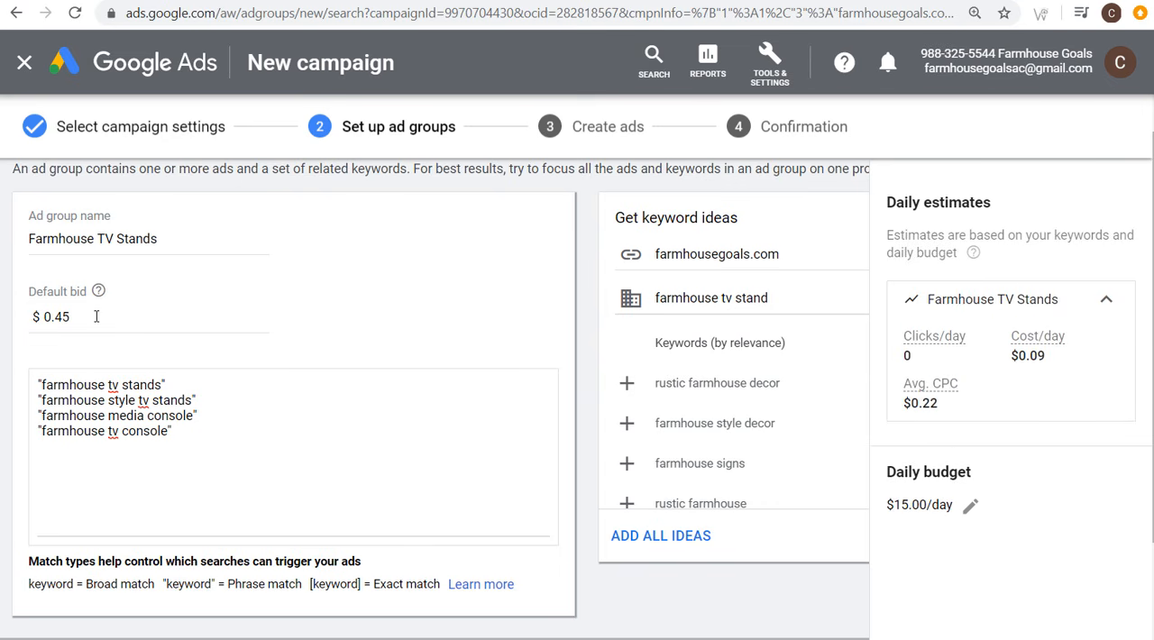
# Step: Raise the ad group's default bid to $1.50 to compare its estimated clicks and cost
pyautogui.moveTo(94, 316); pyautogui.dragTo(41, 307)
pyautogui.press('BackSpace')
pyautogui.write('1.50')
pyautogui.click(578, 289)
# Step: Set the ad group's default bid to $0.25
pyautogui.click(117, 315)
pyautogui.write('0.25')
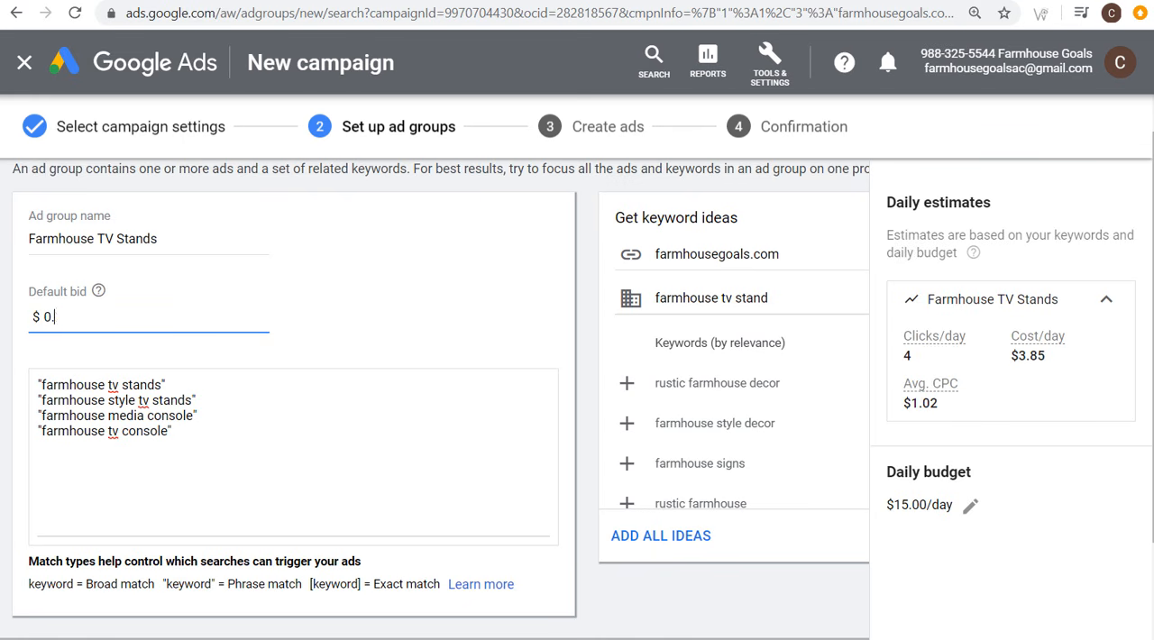
pyautogui.click(380, 238)
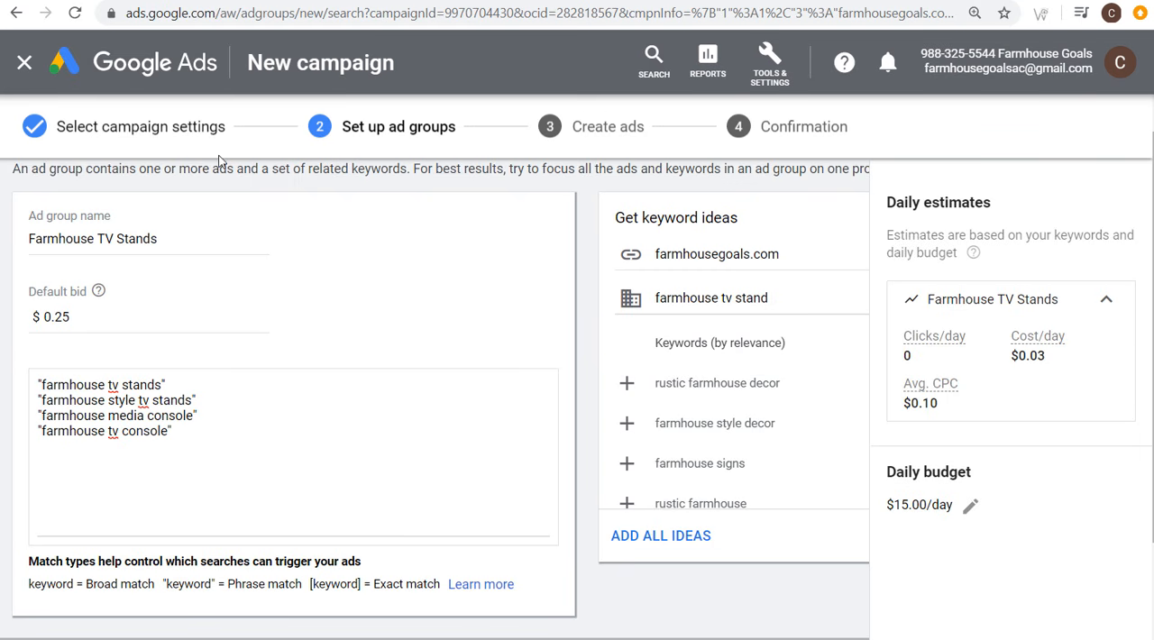
# Step: Check the site's Farmhouse TV Stands page, return to the campaign, and save the ad group to proceed to ad creation
pyautogui.click(436, 1)
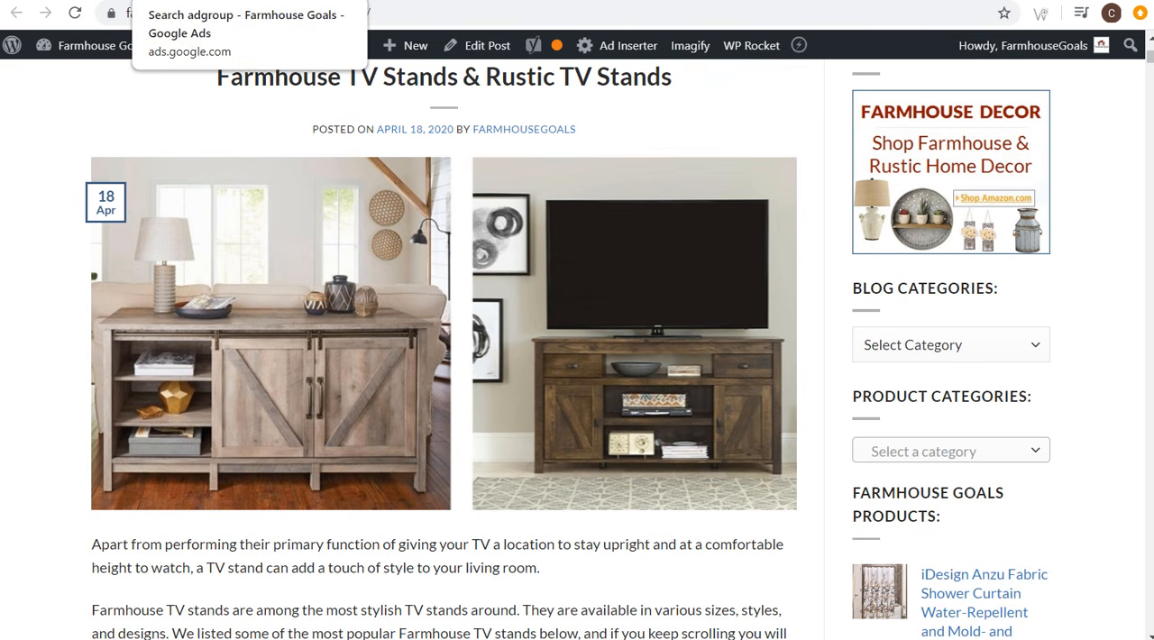
pyautogui.click(198, 1)
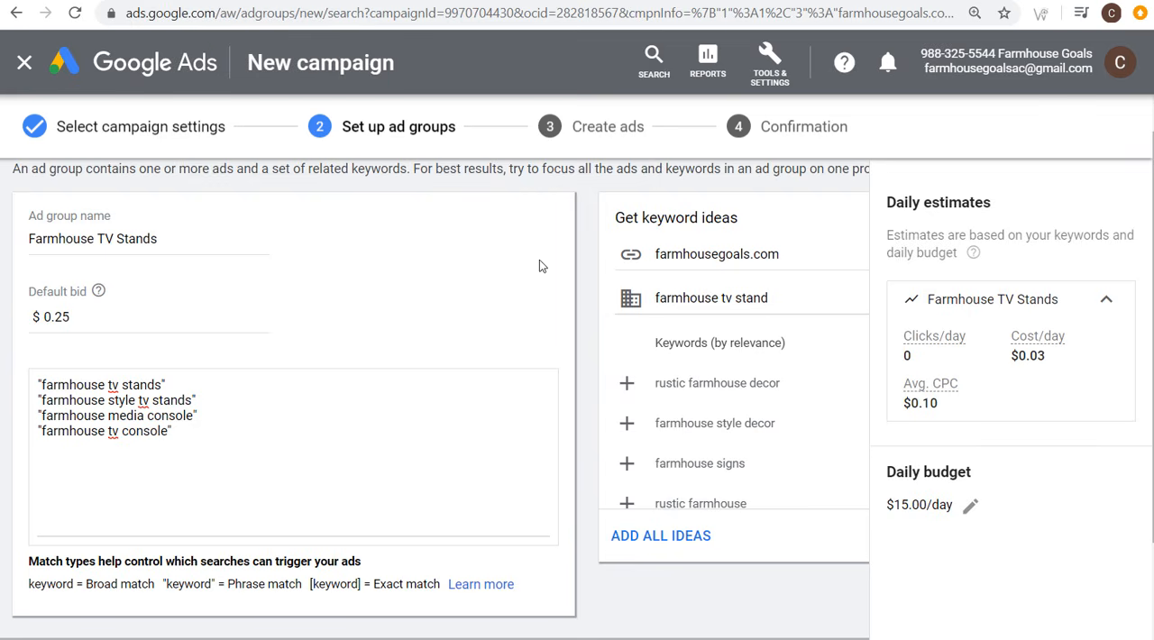
pyautogui.scroll(-2, 540, 270)
pyautogui.click(99, 551)
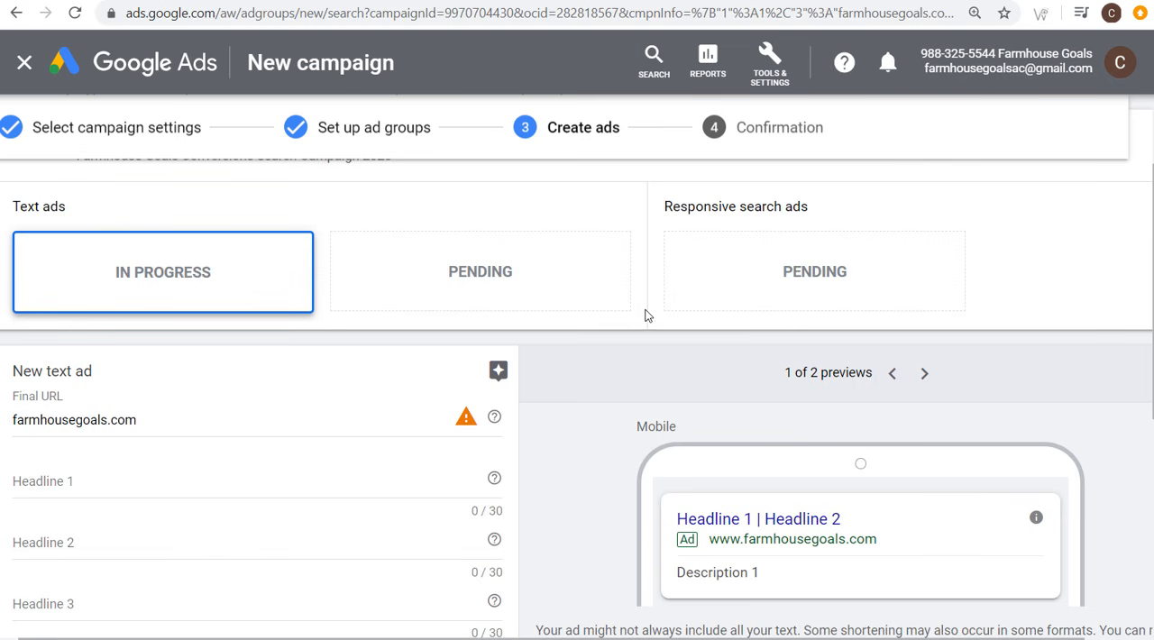
pyautogui.scroll(2, 698, 333)
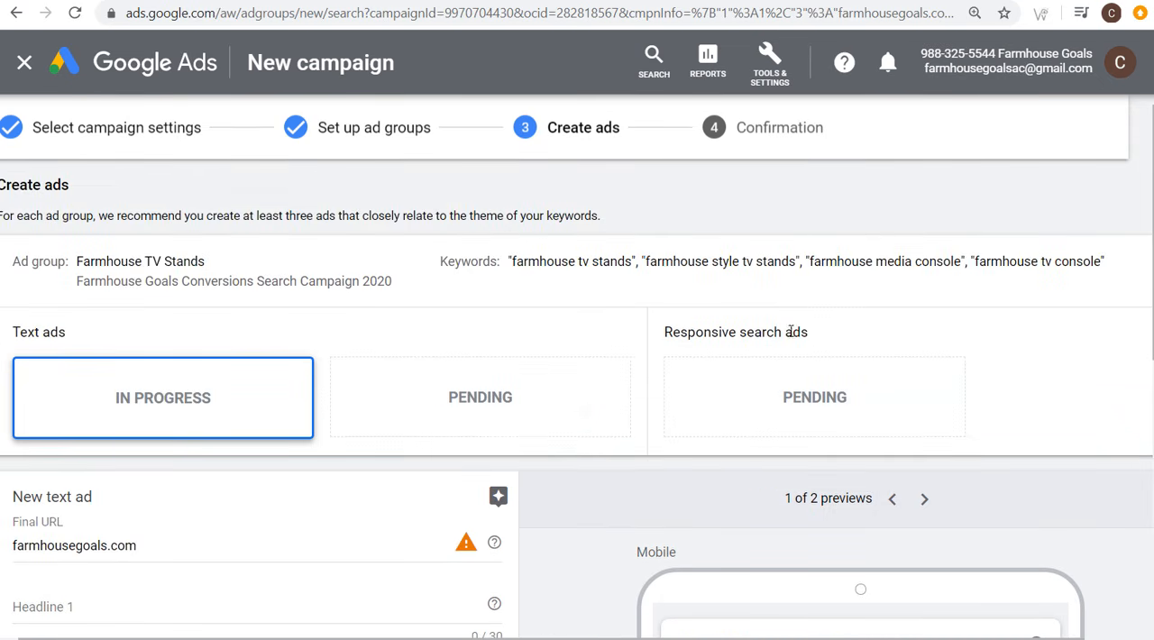
pyautogui.scroll(-7, 764, 356)
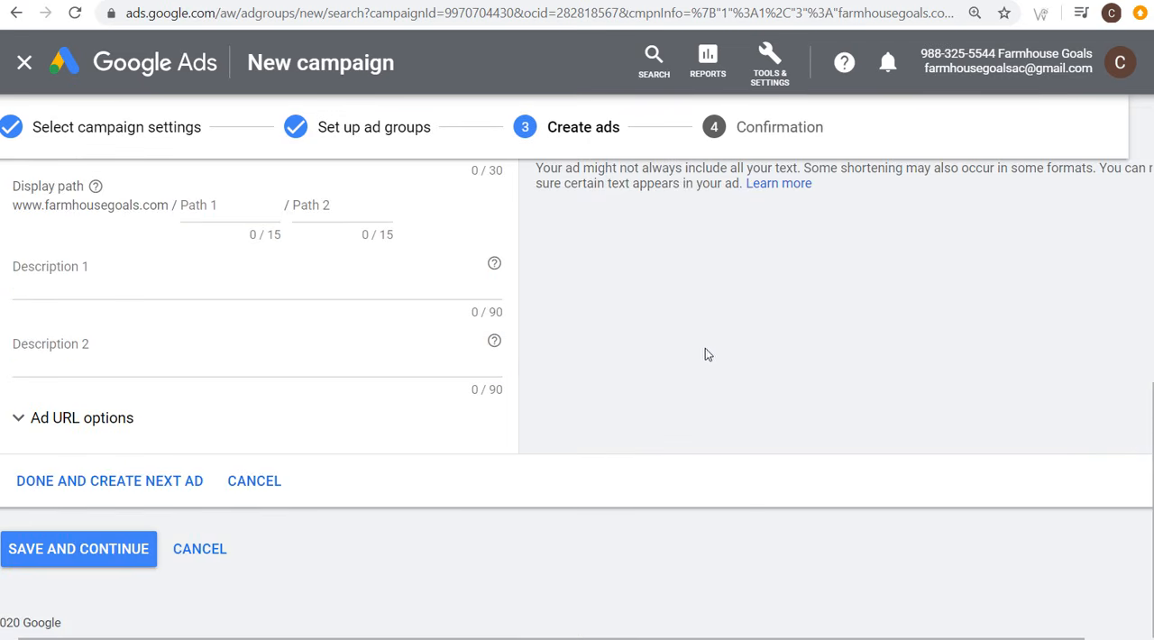
pyautogui.scroll(3, 167, 466)
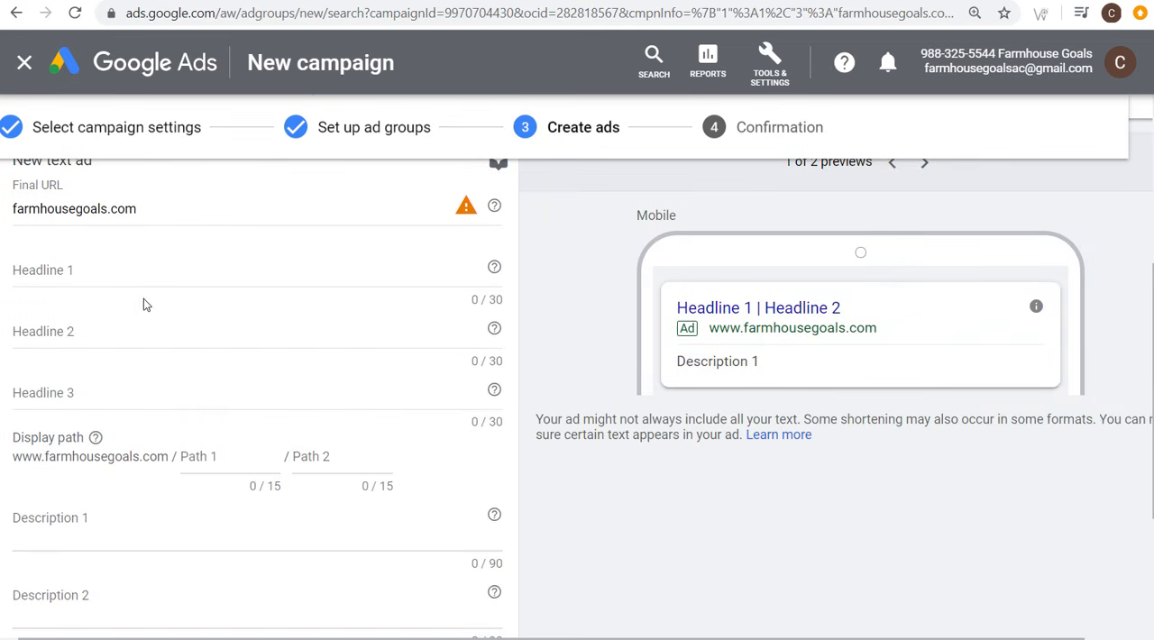
pyautogui.hotkey('ctrl', 'Tab')
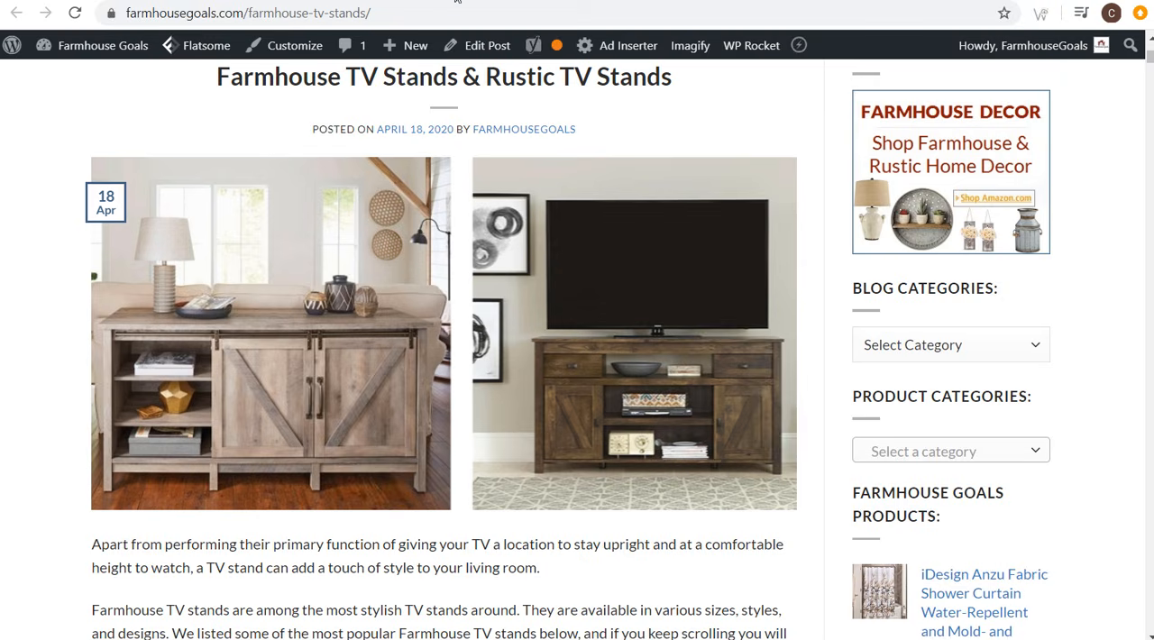
pyautogui.click(420, 11)
pyautogui.hotkey('ctrl', 'c')
pyautogui.hotkey('ctrl', 'shift', 'Tab')
pyautogui.click(180, 213)
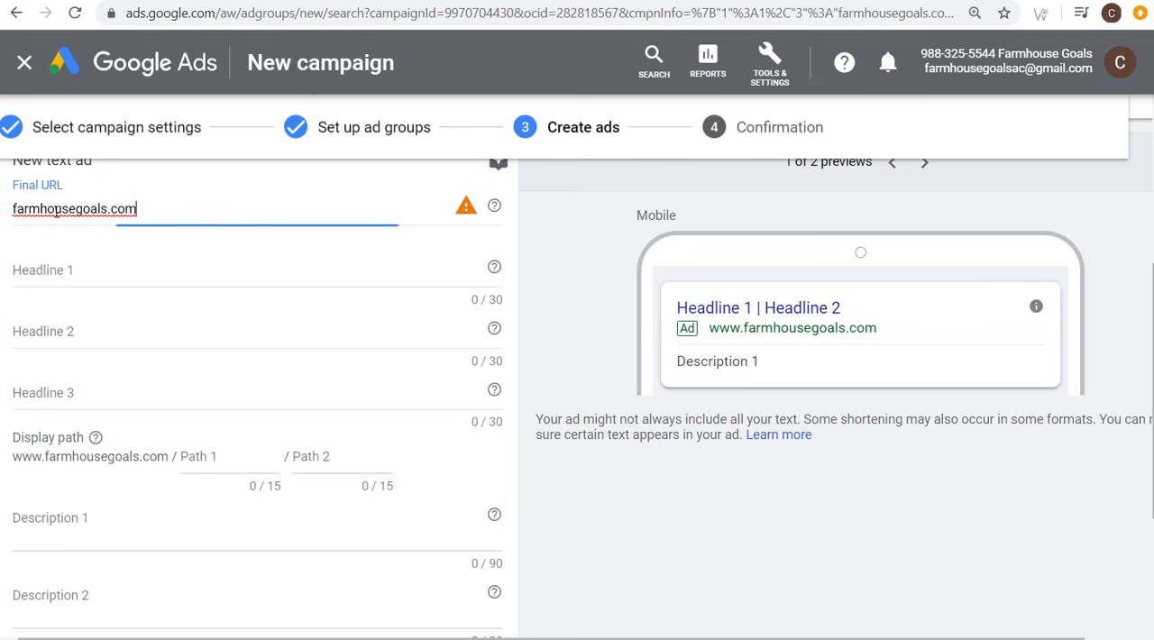
pyautogui.tripleClick(103, 213)
pyautogui.hotkey('ctrl', 'v')
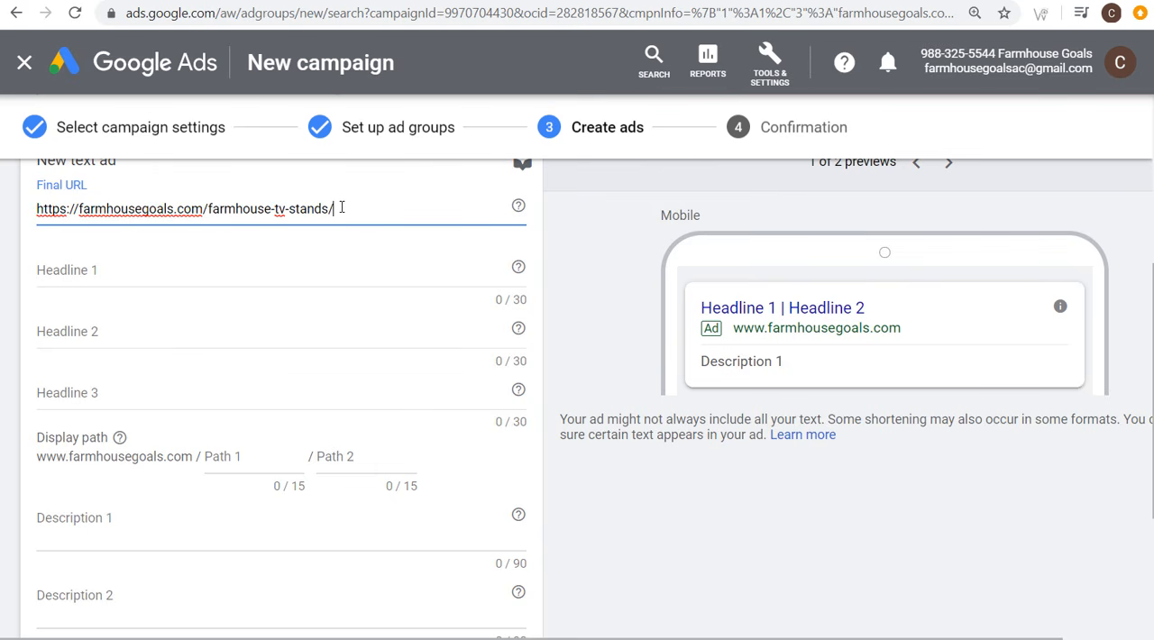
# Step: Enter the headlines Best Farmhouse TV Stands, Farmhouse Goals and Shop Farmhouse Furniture Today, and set the first display path to tv-stands
pyautogui.click(219, 267)
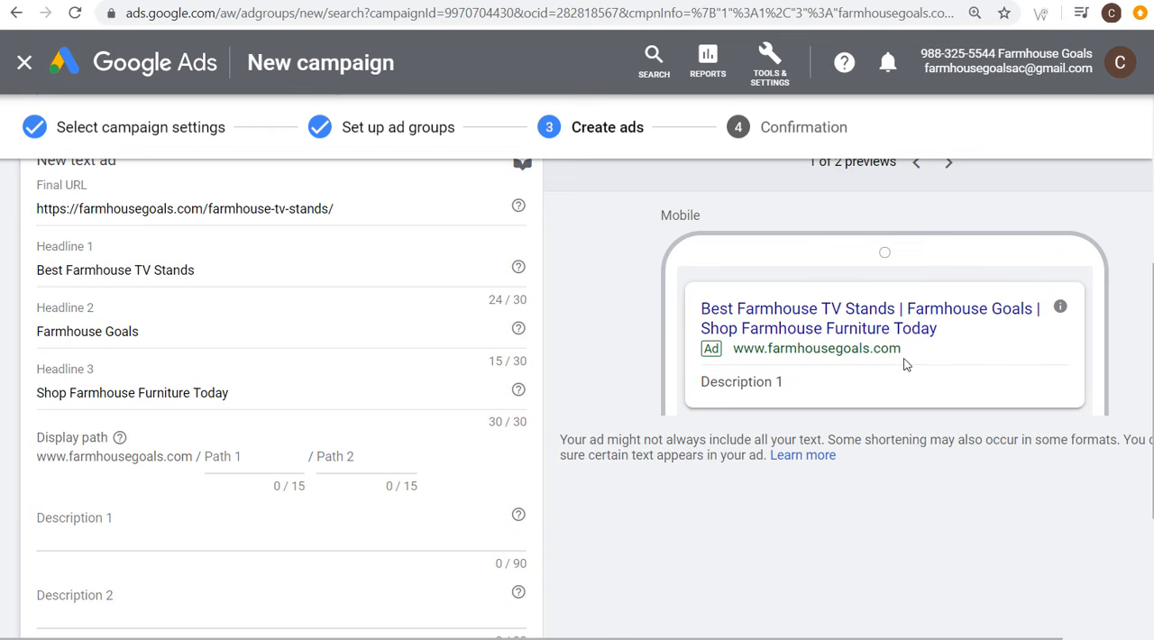
pyautogui.click(282, 472)
pyautogui.write('tv-stands')
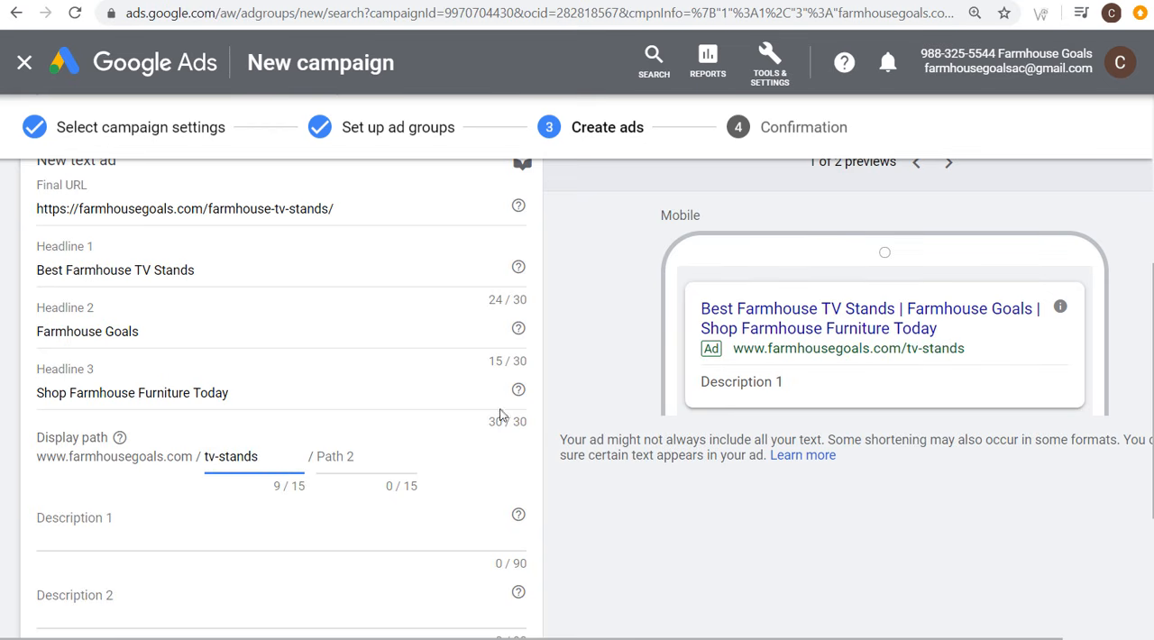
pyautogui.click(573, 364)
# Step: Fill in both descriptions promoting Farmhouse Goals' top-rated farmhouse TV stands and media consoles, and finish this ad to start the second text ad
pyautogui.scroll(-2, 554, 401)
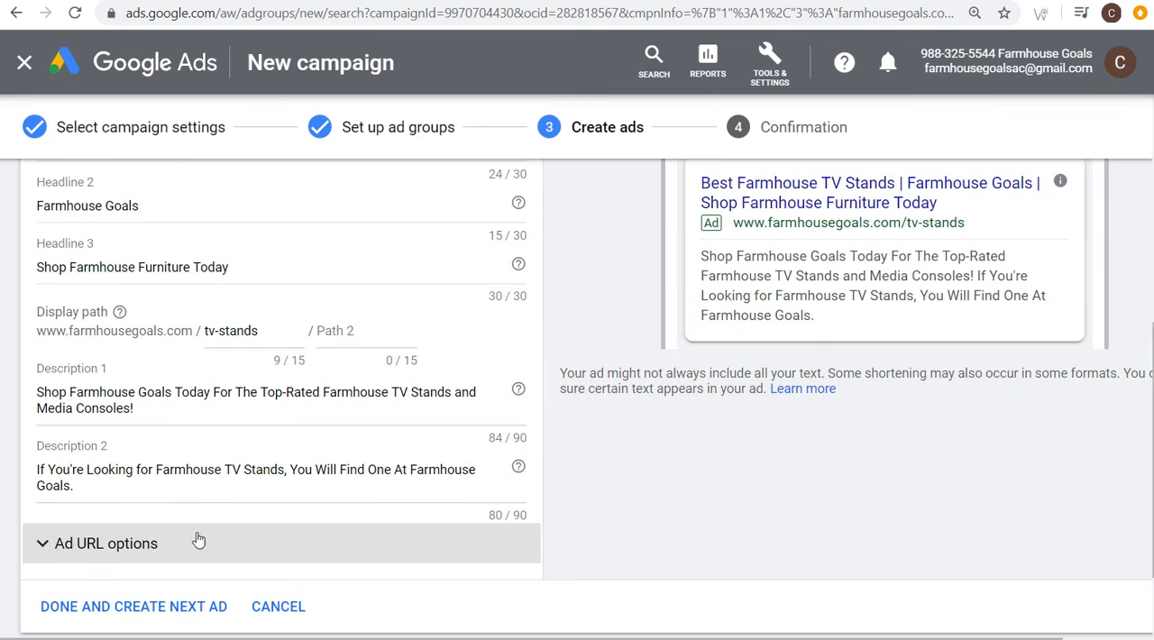
pyautogui.scroll(-2, 226, 539)
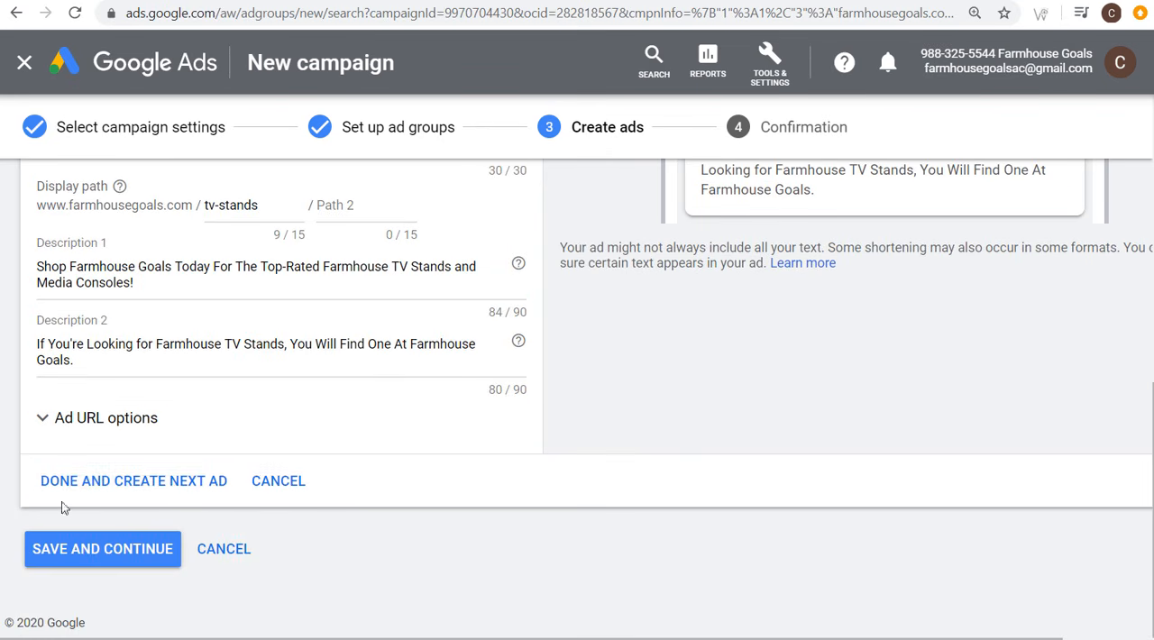
pyautogui.click(99, 490)
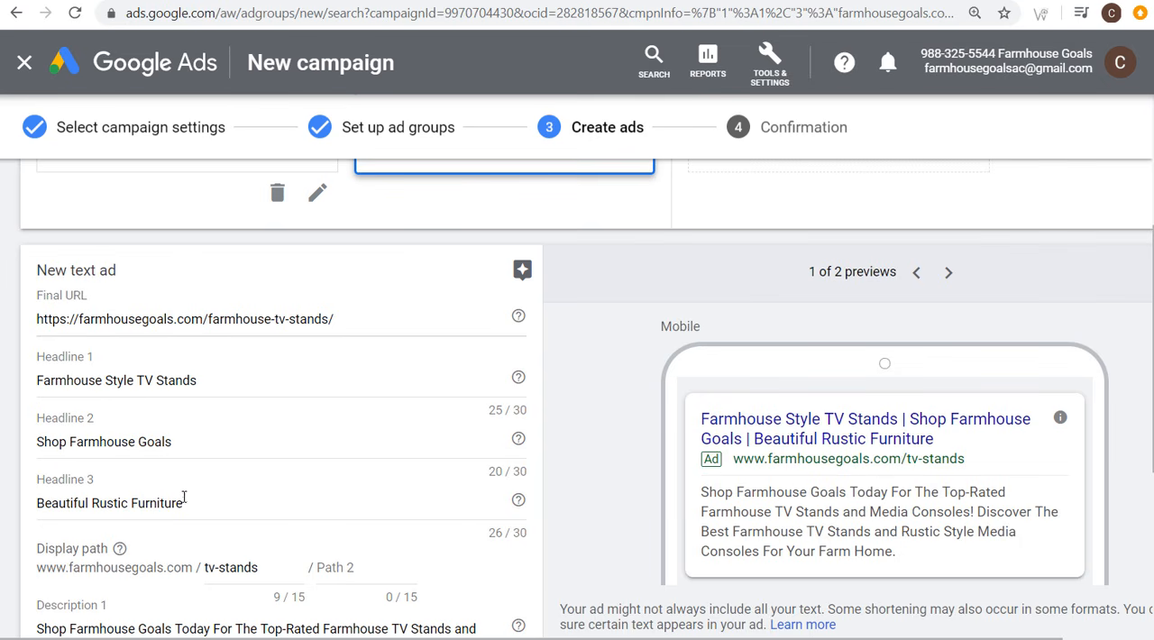
# Step: Complete the second text ad with headlines Farmhouse Style TV Stands, Shop Farmhouse Goals and Beautiful Rustic Furniture, and proceed to the responsive search ad
pyautogui.scroll(-1, 203, 483)
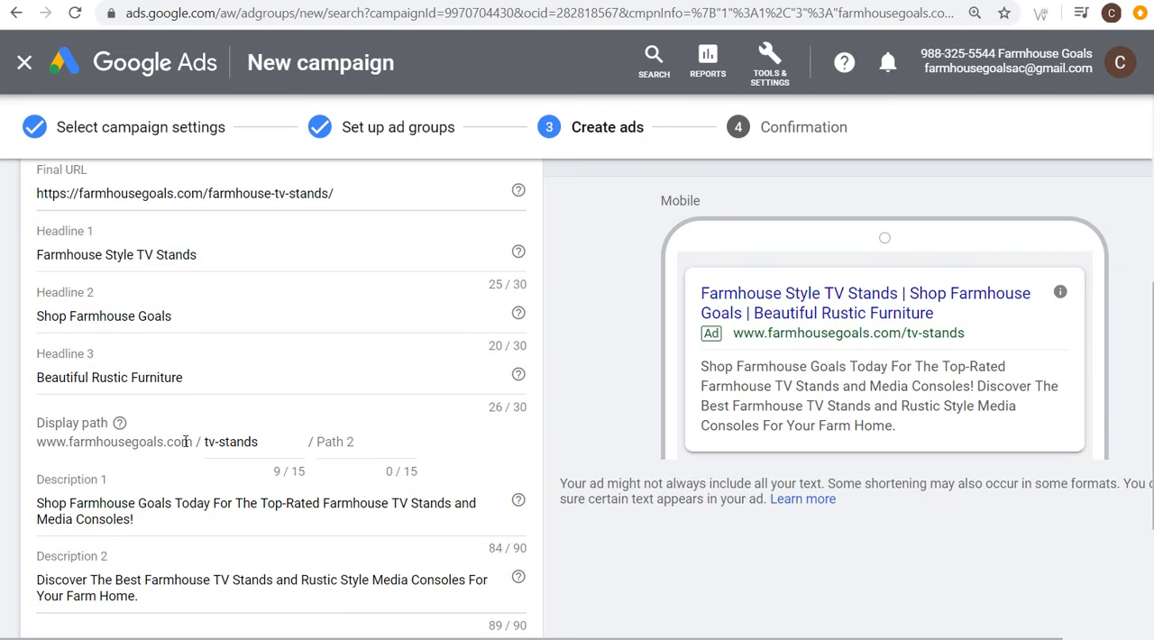
pyautogui.scroll(-1, 185, 442)
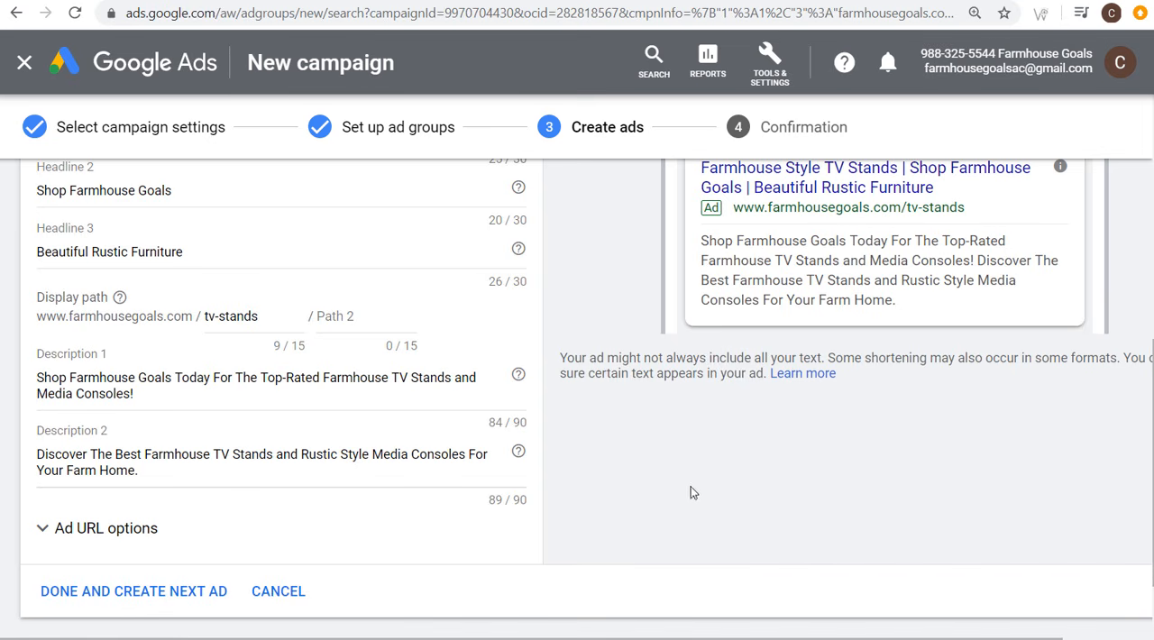
pyautogui.click(184, 600)
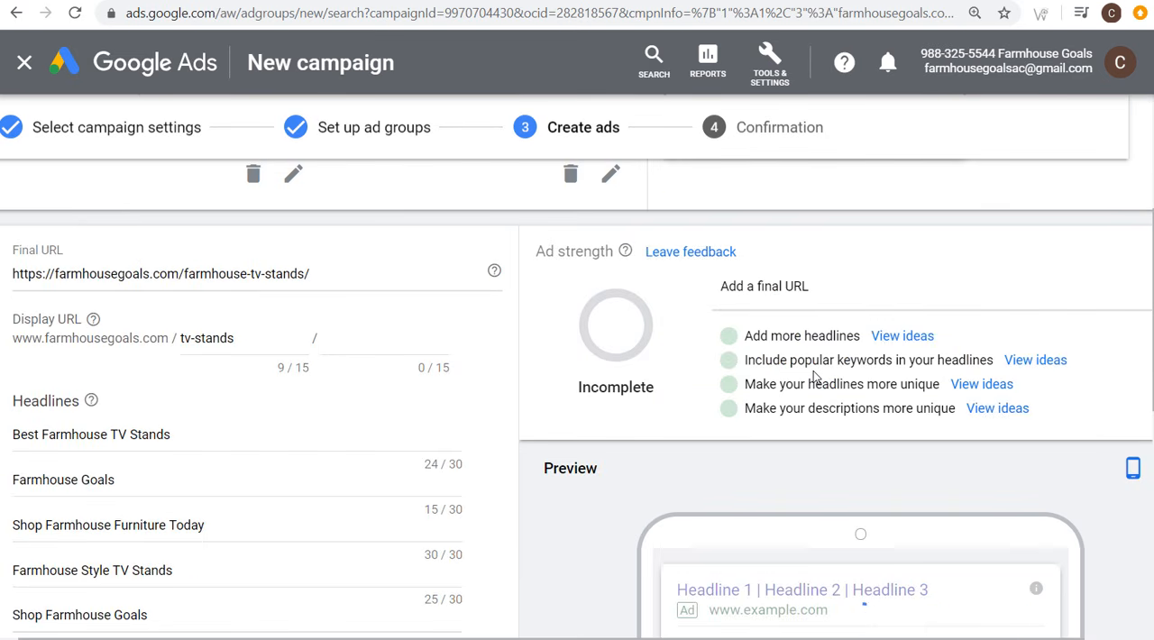
# Step: Add one extra headline field and one extra description field to the responsive search ad
pyautogui.scroll(-3, 541, 405)
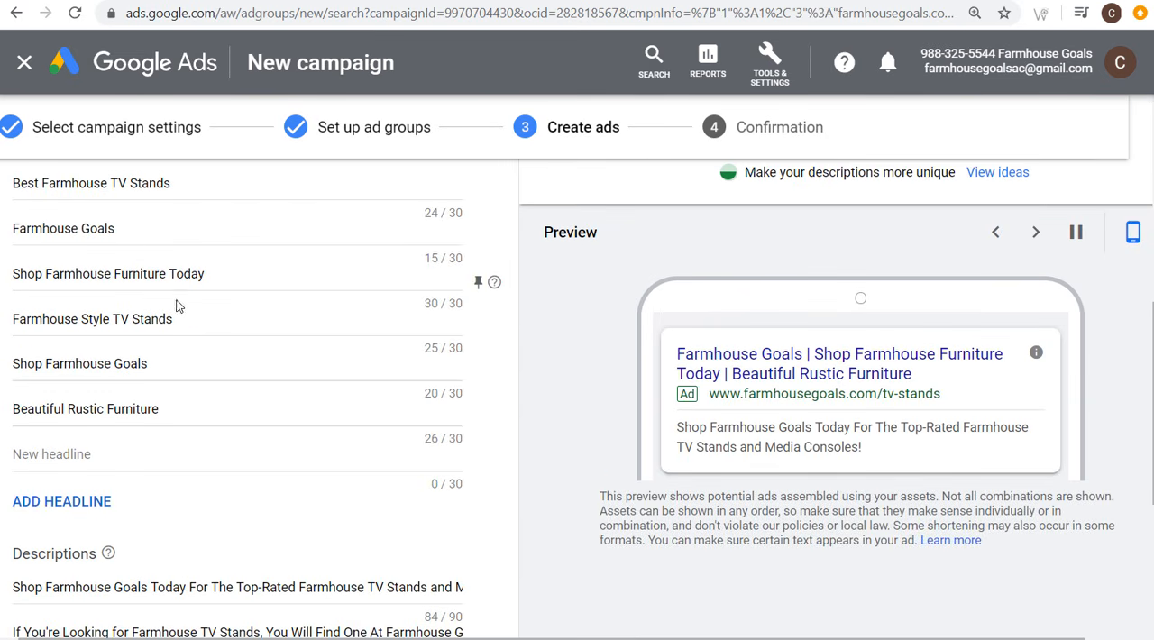
pyautogui.click(88, 506)
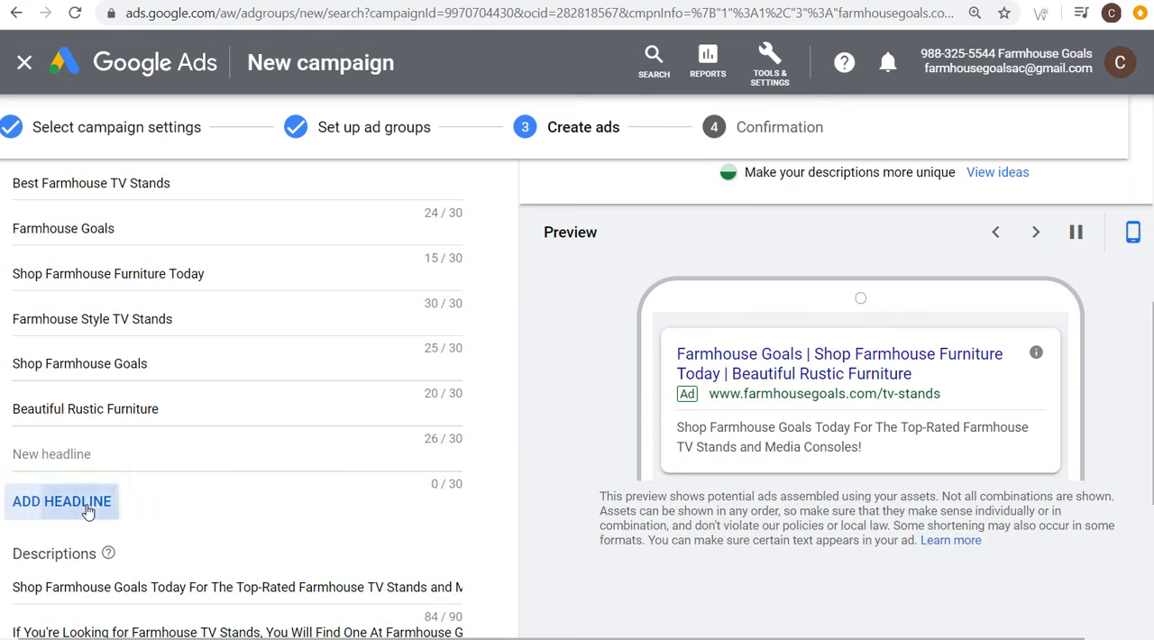
pyautogui.scroll(-4, 181, 505)
pyautogui.click(104, 401)
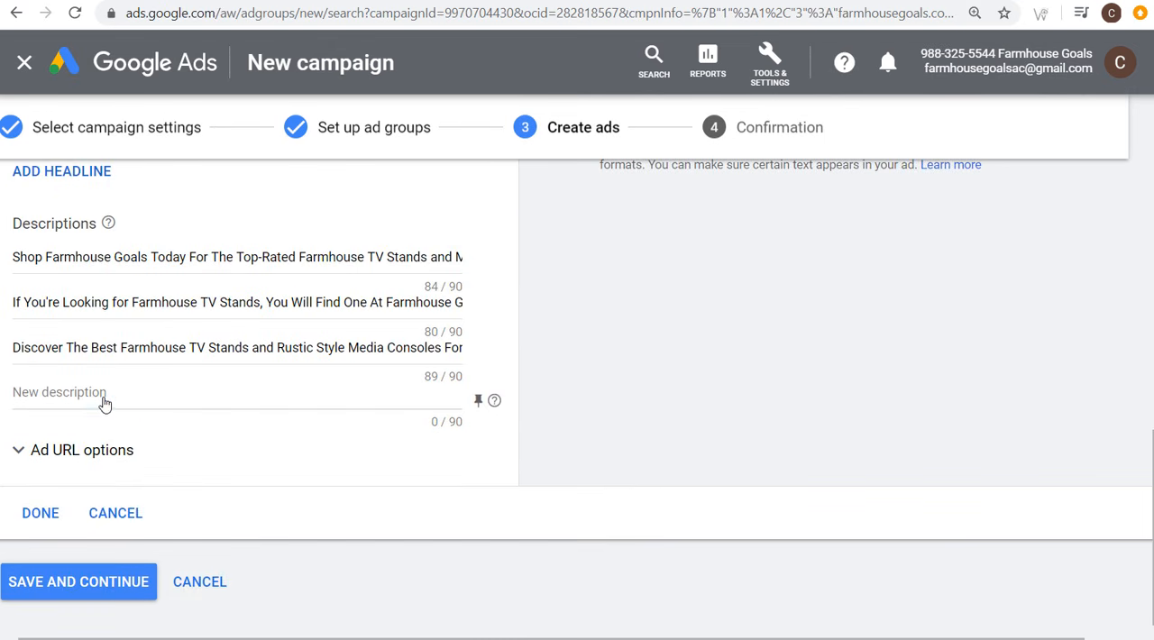
# Step: Check the responsive search ad's strength suggestions and add five more empty headline fields
pyautogui.scroll(3, 544, 394)
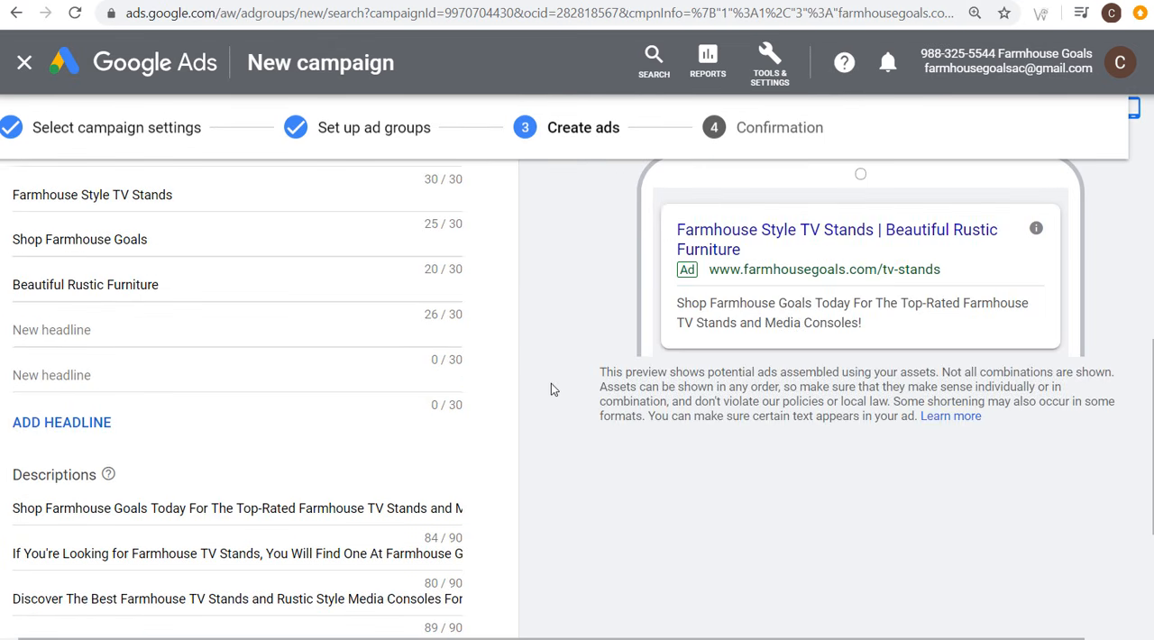
pyautogui.scroll(3, 551, 384)
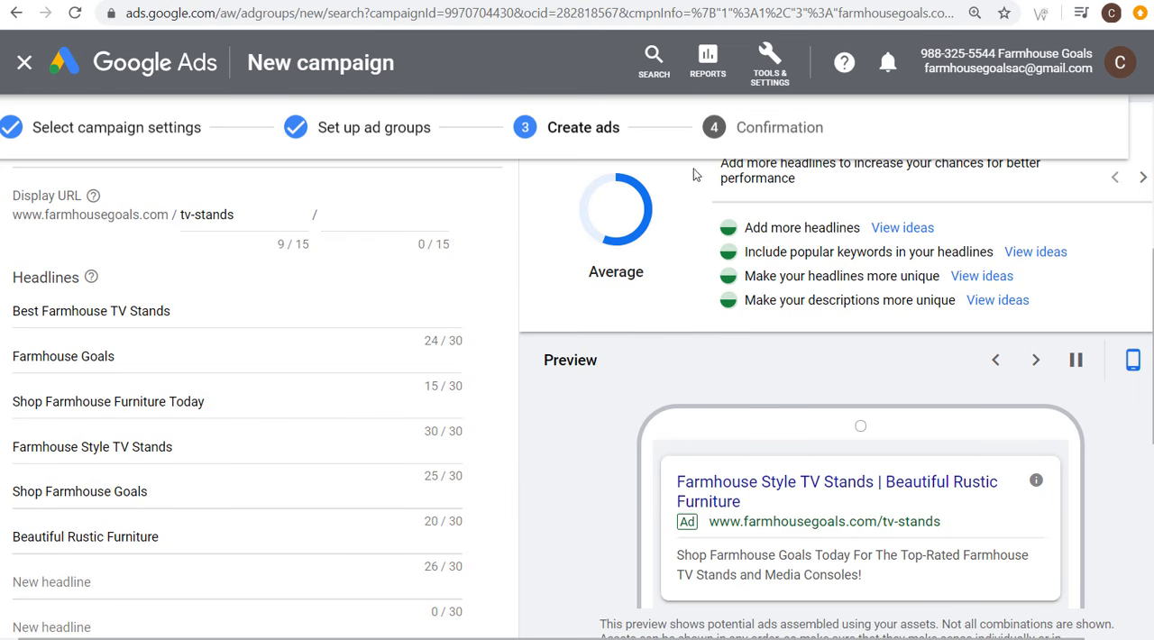
pyautogui.scroll(2, 739, 200)
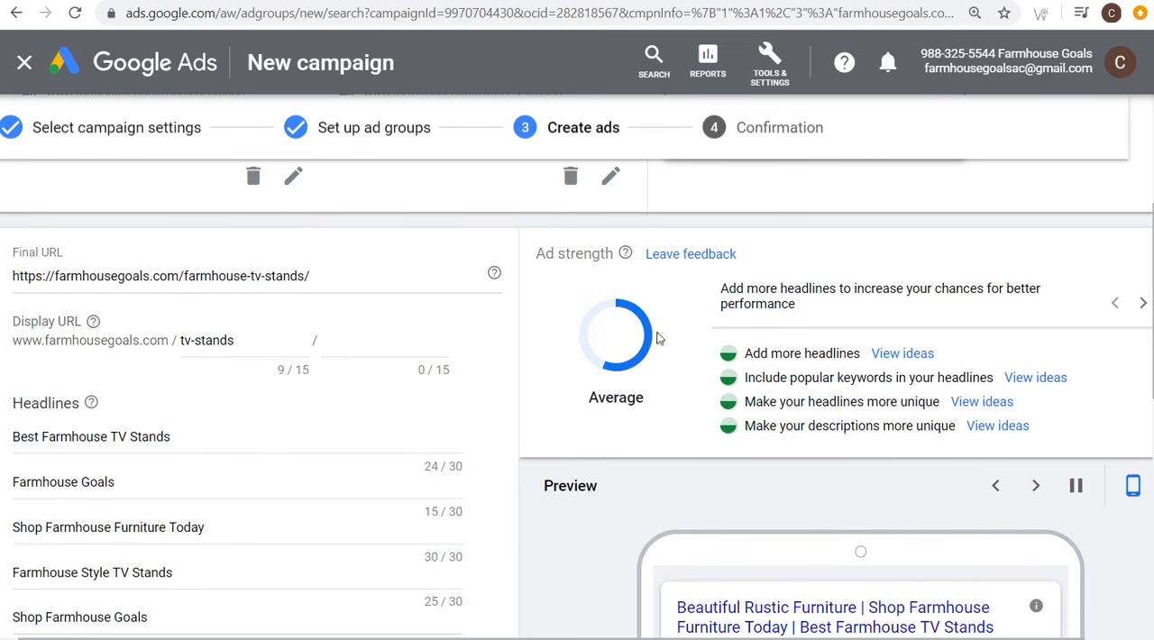
pyautogui.scroll(-4, 165, 404)
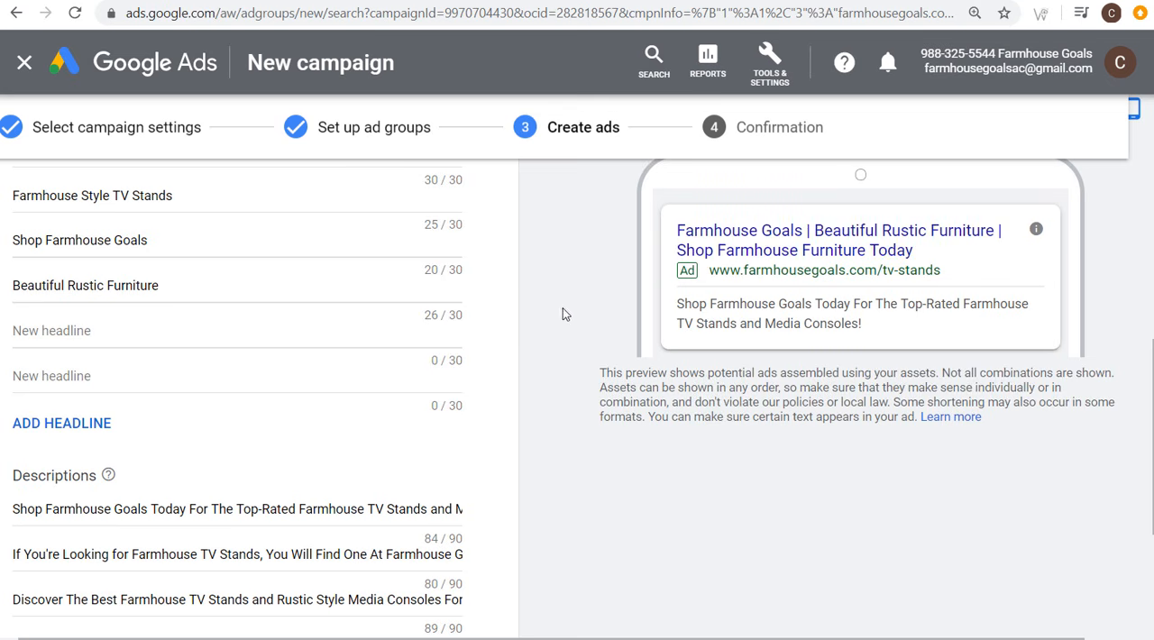
pyautogui.click(90, 424)
pyautogui.click(90, 468)
pyautogui.click(85, 512)
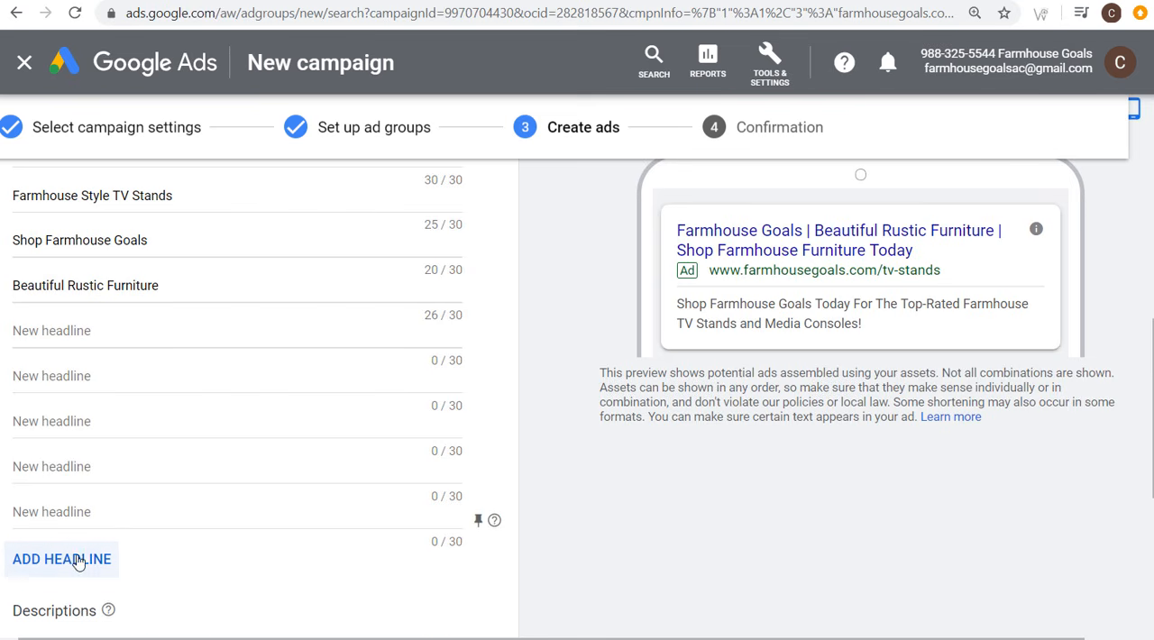
pyautogui.click(81, 558)
pyautogui.click(80, 609)
# Step: Enter Farmhouse TV Stands and Farmhouse Media Consoles as additional headlines of the responsive search ad
pyautogui.scroll(1, 137, 532)
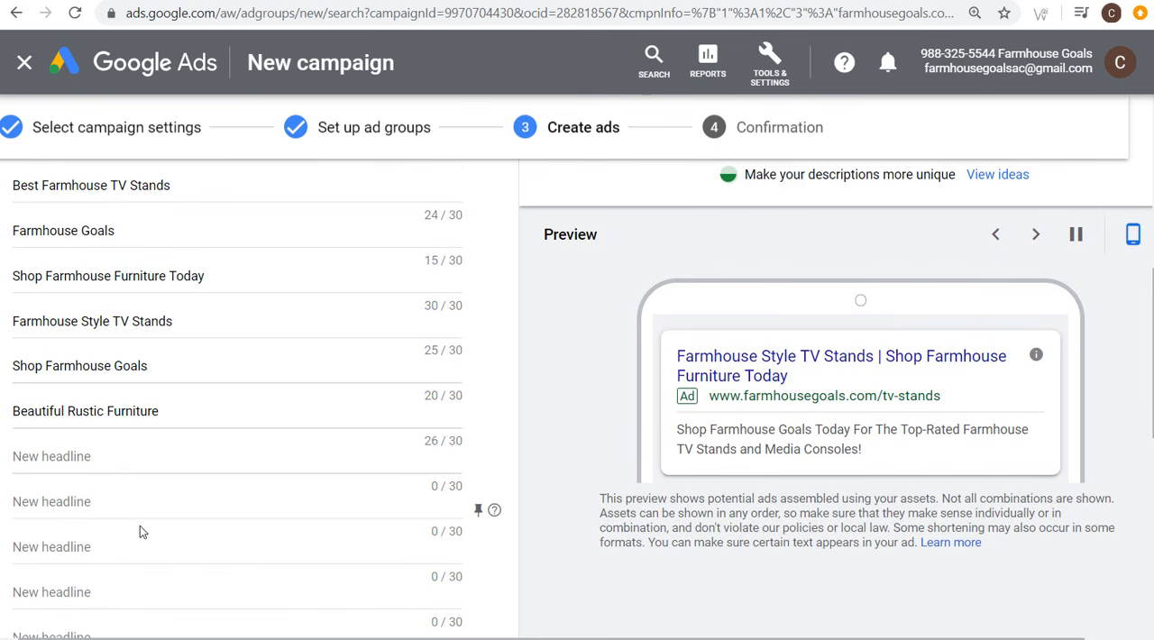
pyautogui.scroll(2, 142, 549)
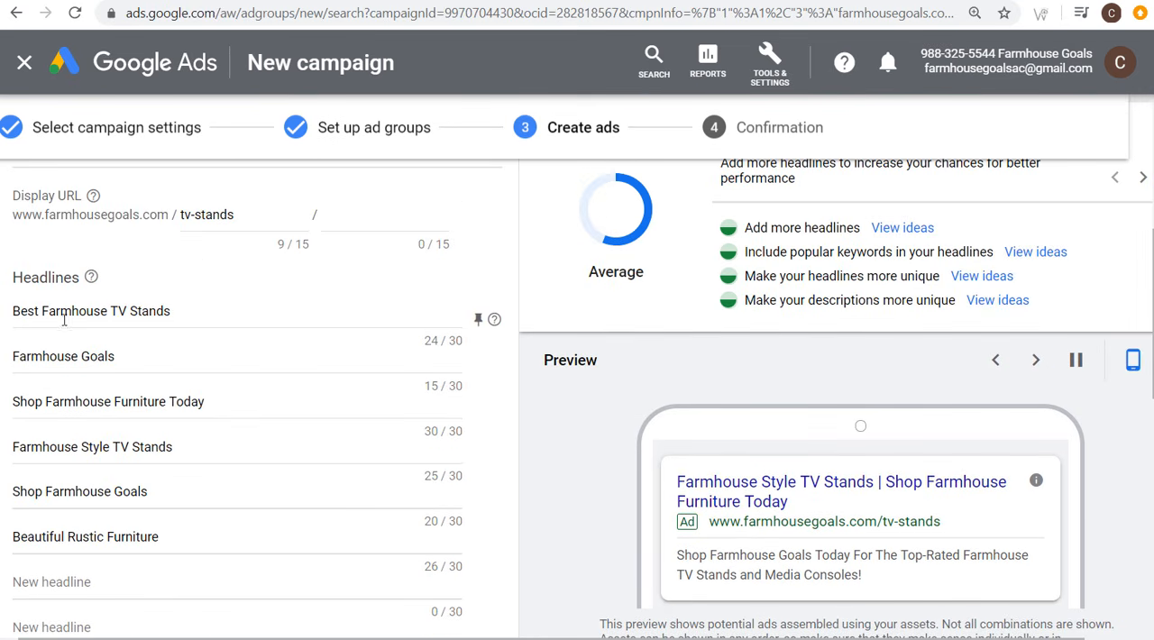
pyautogui.scroll(-1, 201, 373)
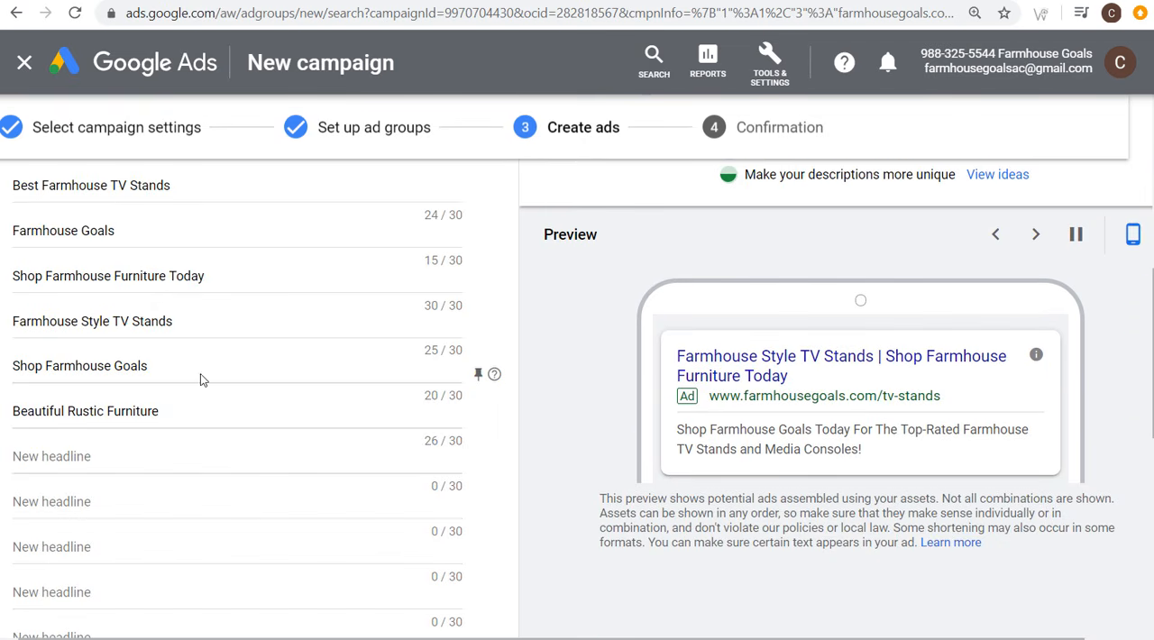
pyautogui.scroll(-1, 135, 325)
pyautogui.click(136, 324)
pyautogui.write('F')
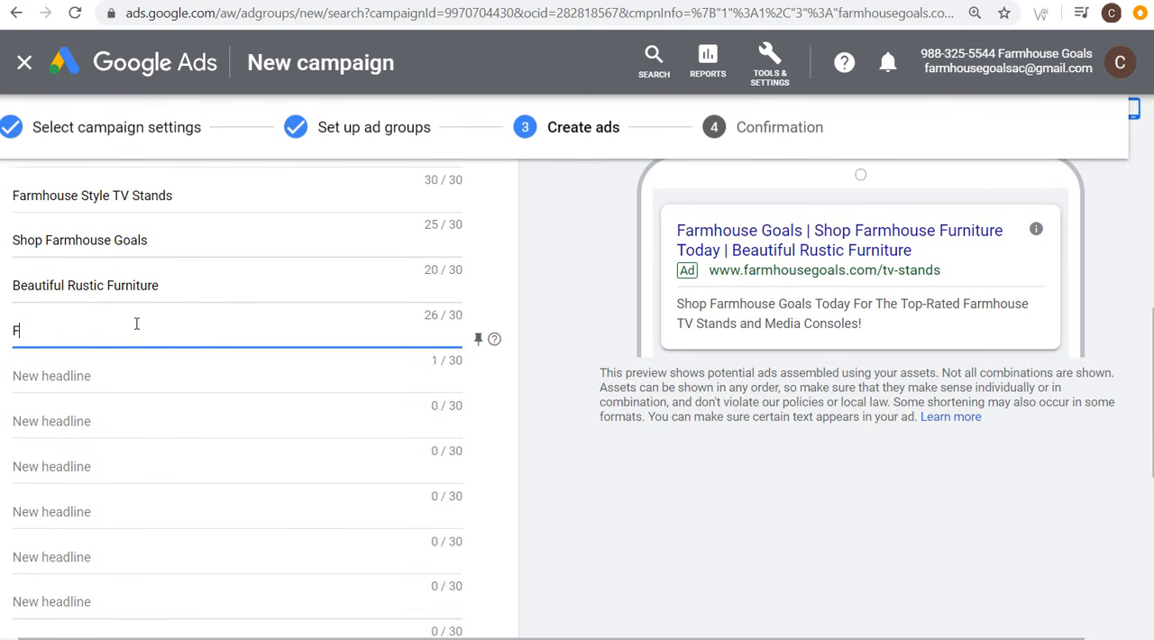
pyautogui.write('armhouse TV St')
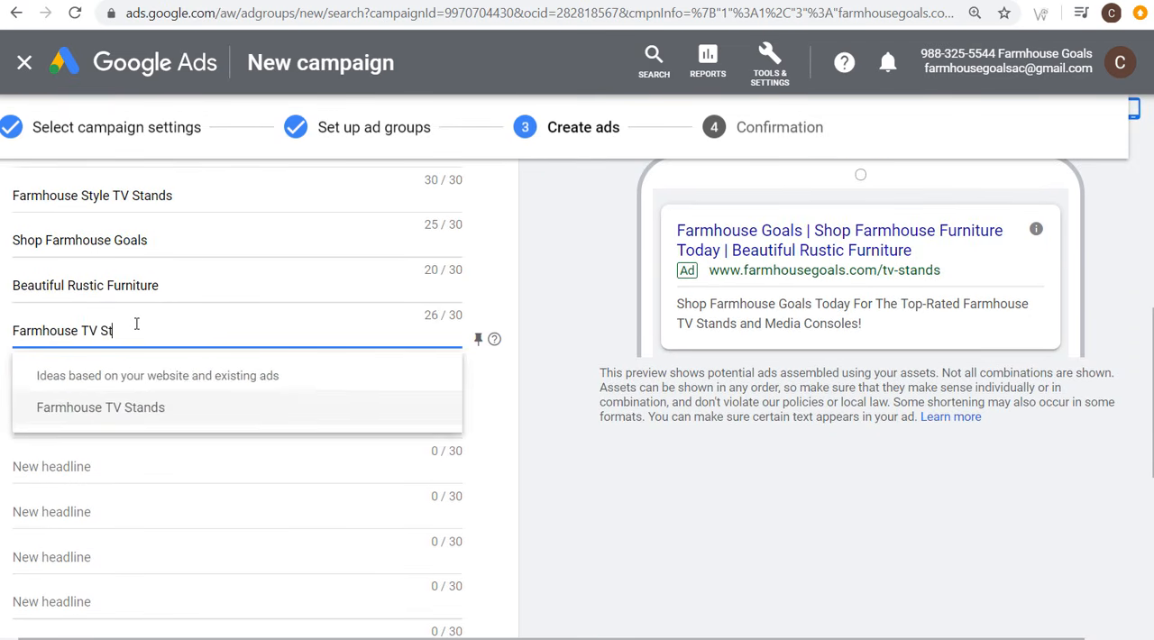
pyautogui.write('ands')
pyautogui.press('Escape')
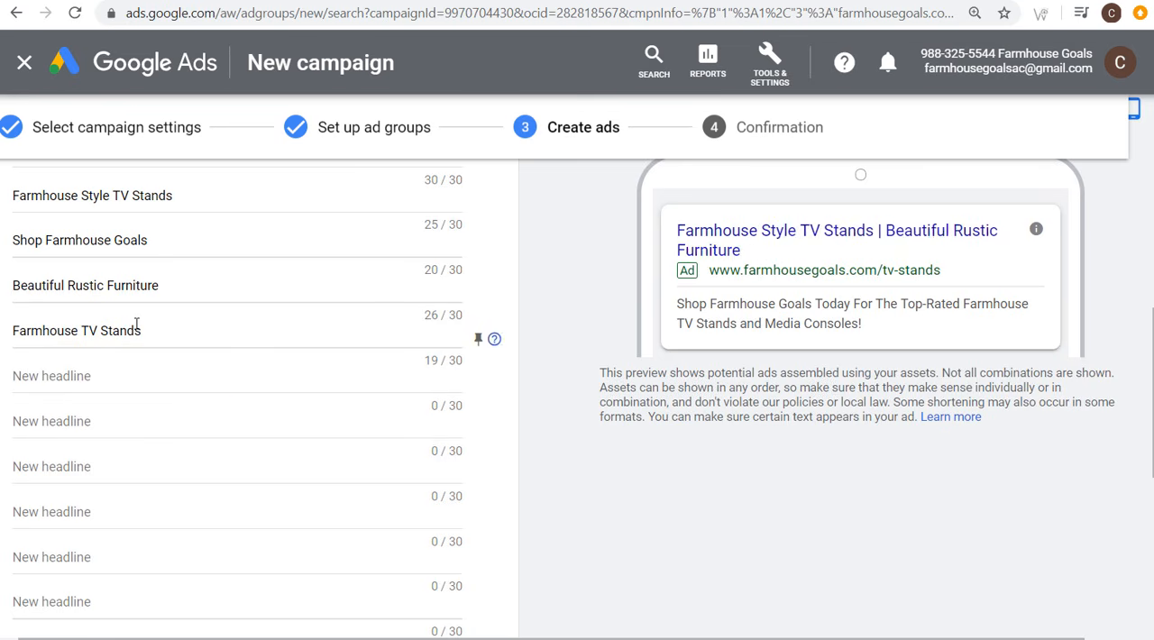
pyautogui.press('Tab')
pyautogui.write('Farmhouse Med')
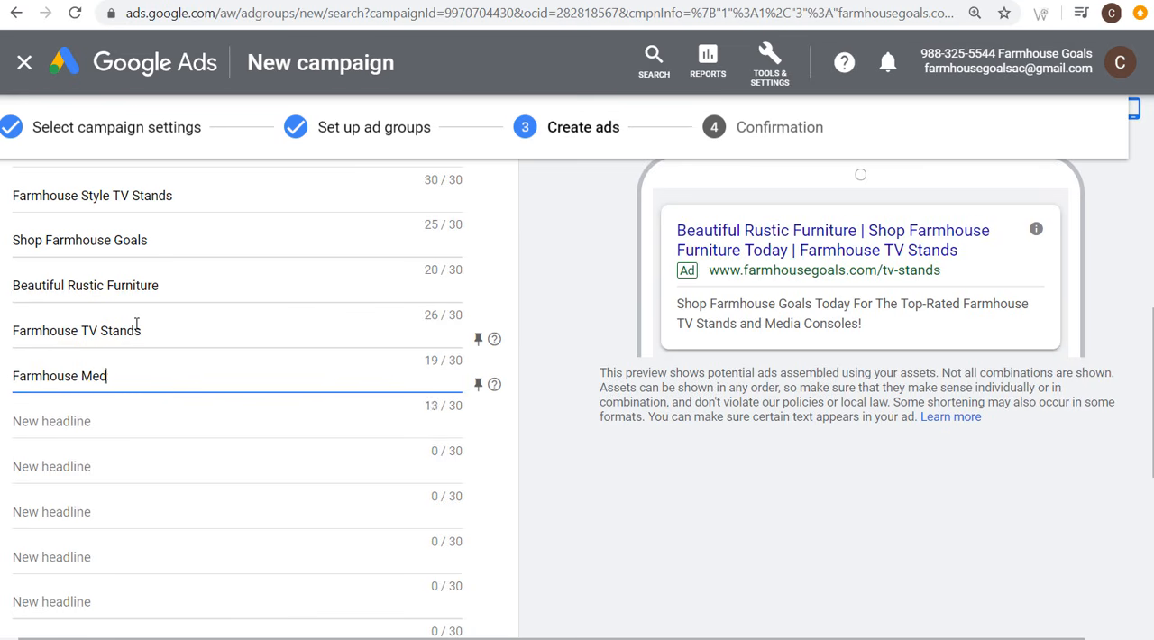
pyautogui.write('ia Consoles')
pyautogui.press('Escape')
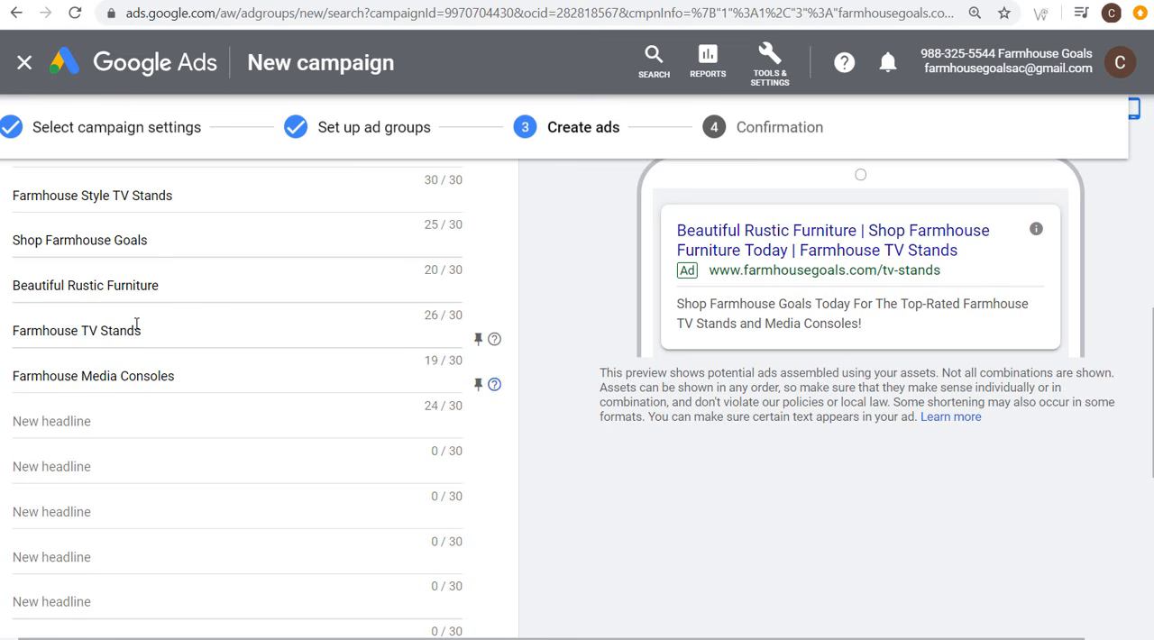
pyautogui.press('Tab')
# Step: Check the ad strength again and finish the responsive search ad
pyautogui.scroll(4, 514, 325)
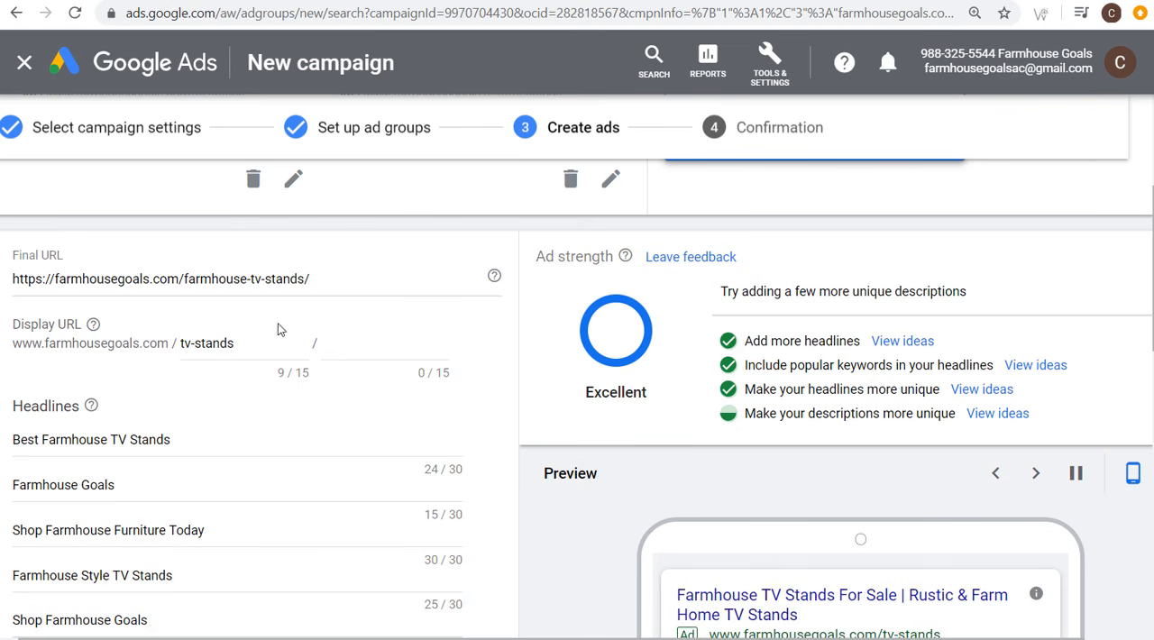
pyautogui.scroll(-3, 76, 426)
pyautogui.scroll(-7, 114, 364)
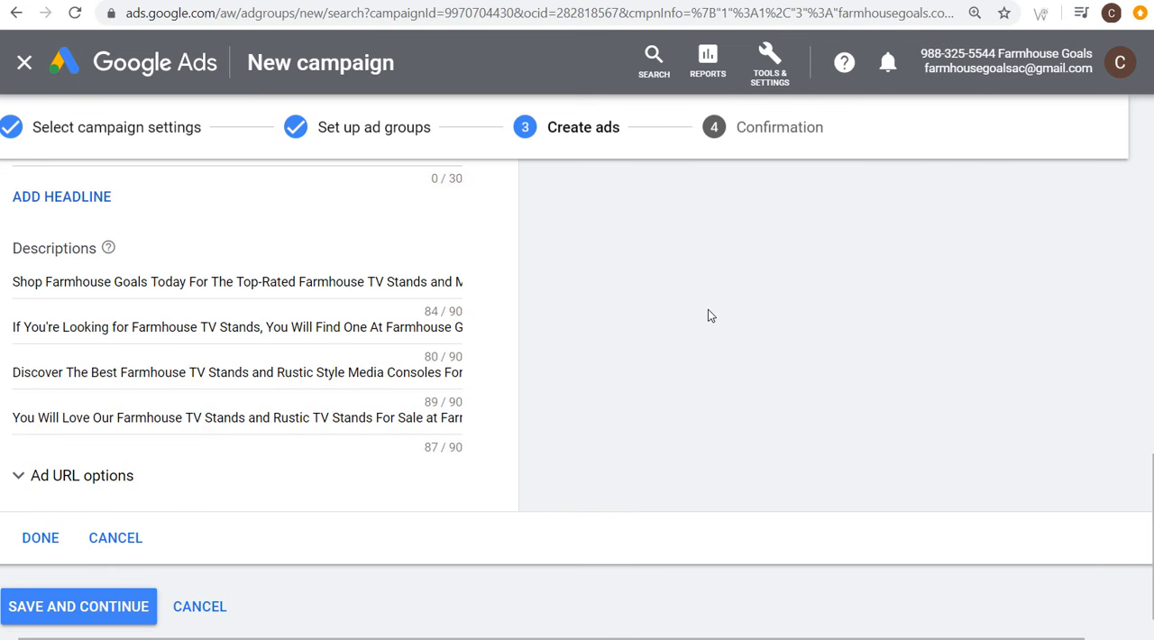
pyautogui.click(47, 539)
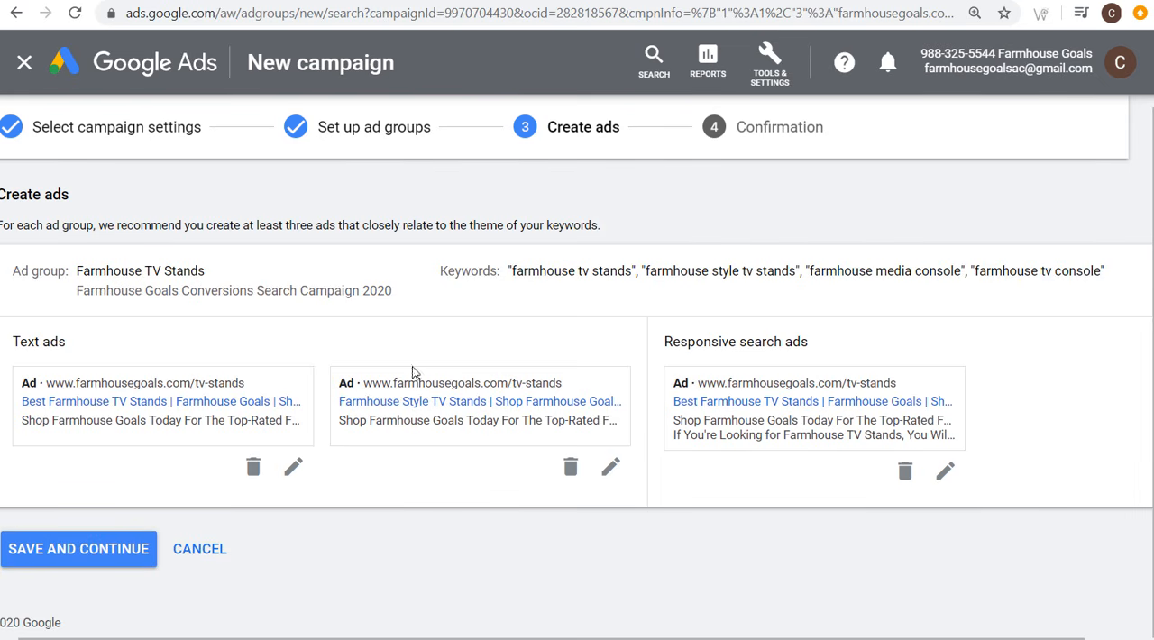
# Step: Review the ad group's keywords and landing page, then save the ads and continue to the new campaign
pyautogui.click(258, 285)
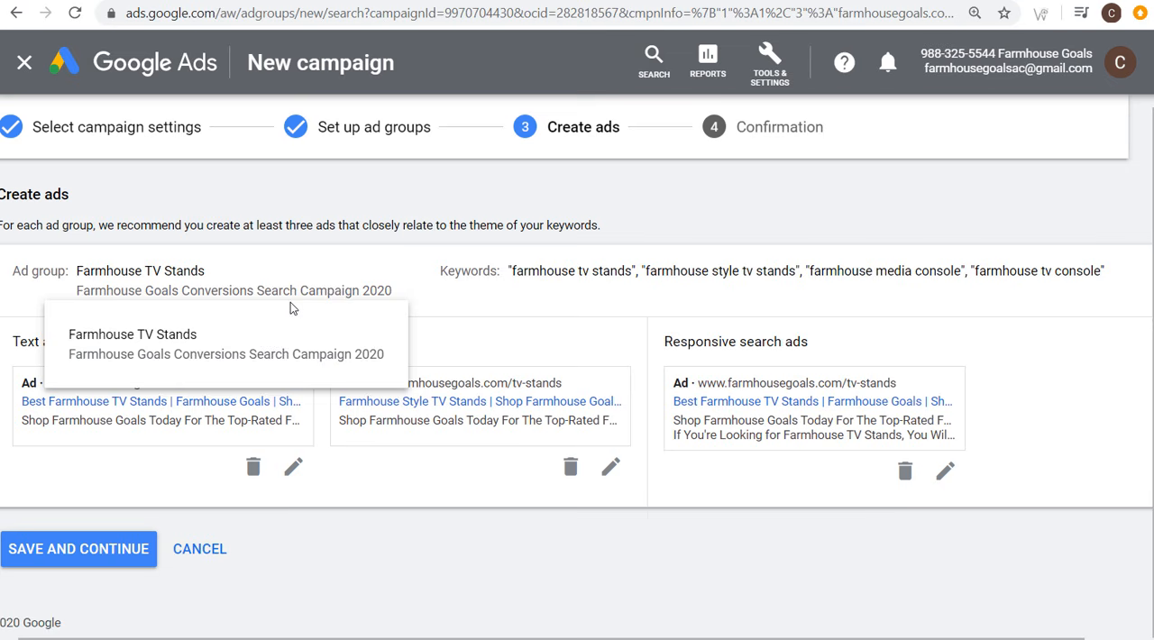
pyautogui.click(402, 284)
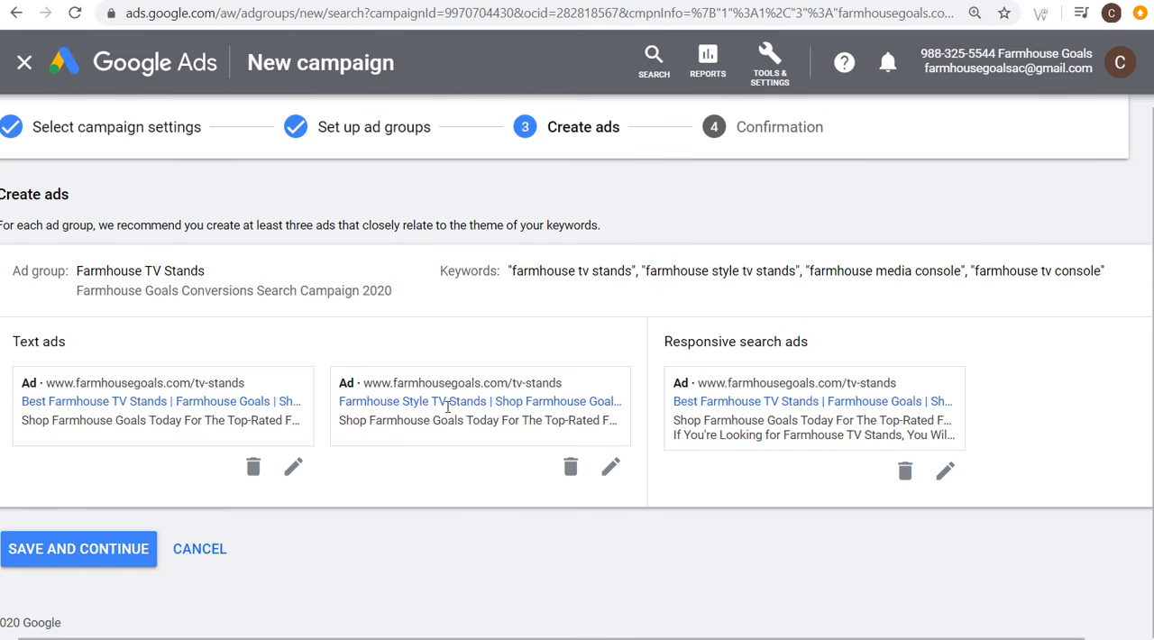
pyautogui.moveTo(547, 269); pyautogui.dragTo(714, 272)
pyautogui.click(812, 272)
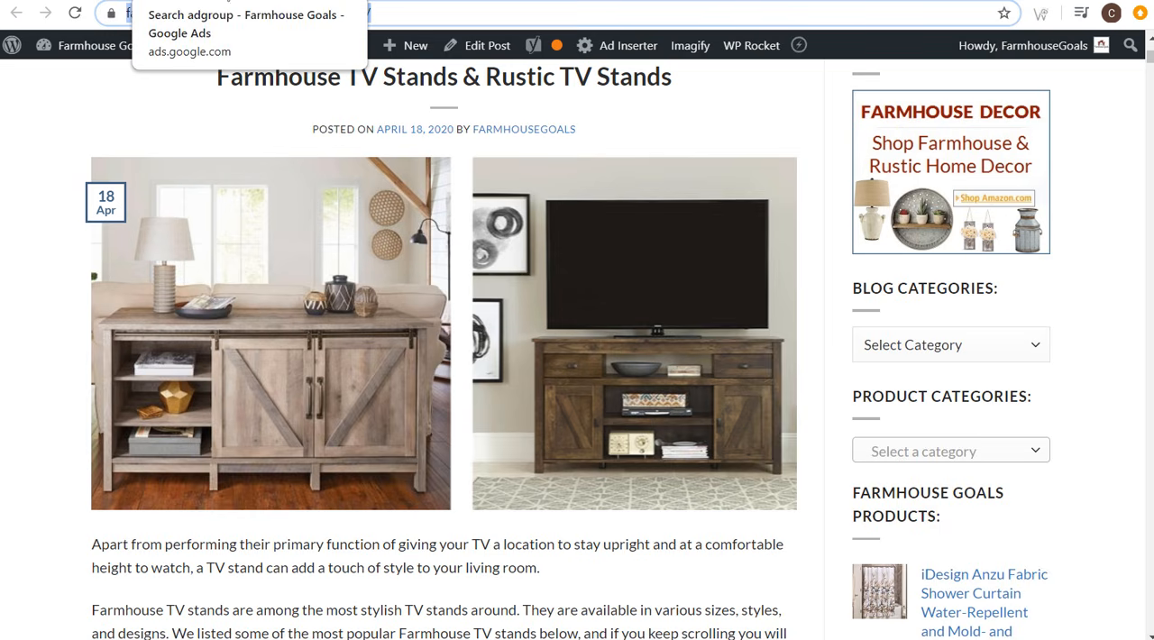
pyautogui.click(216, 1)
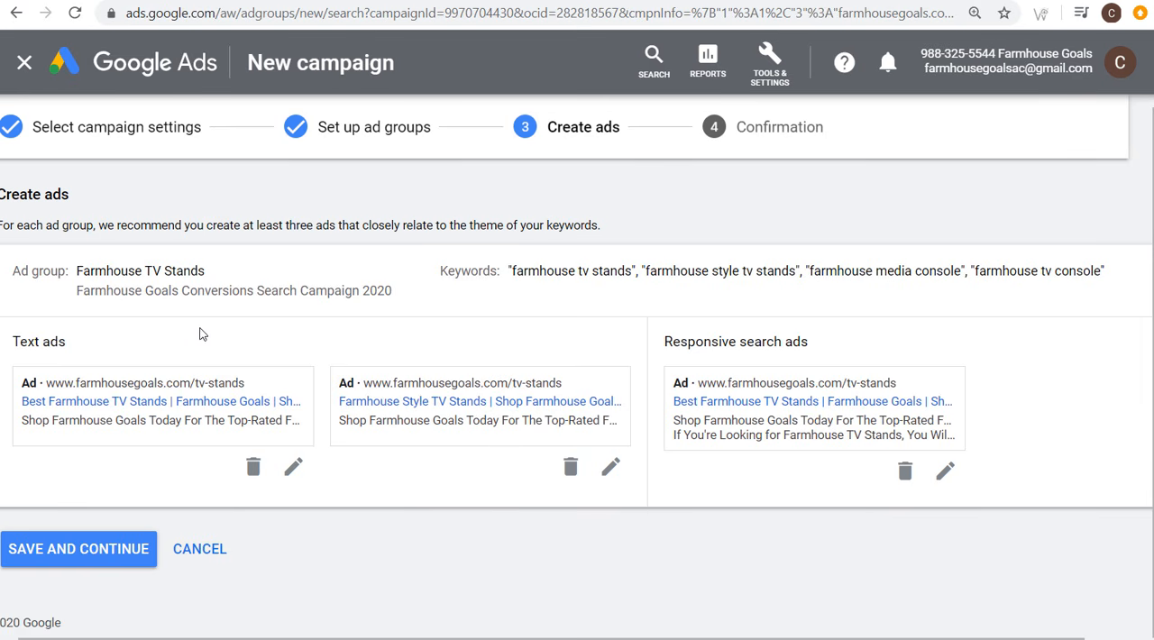
pyautogui.click(100, 557)
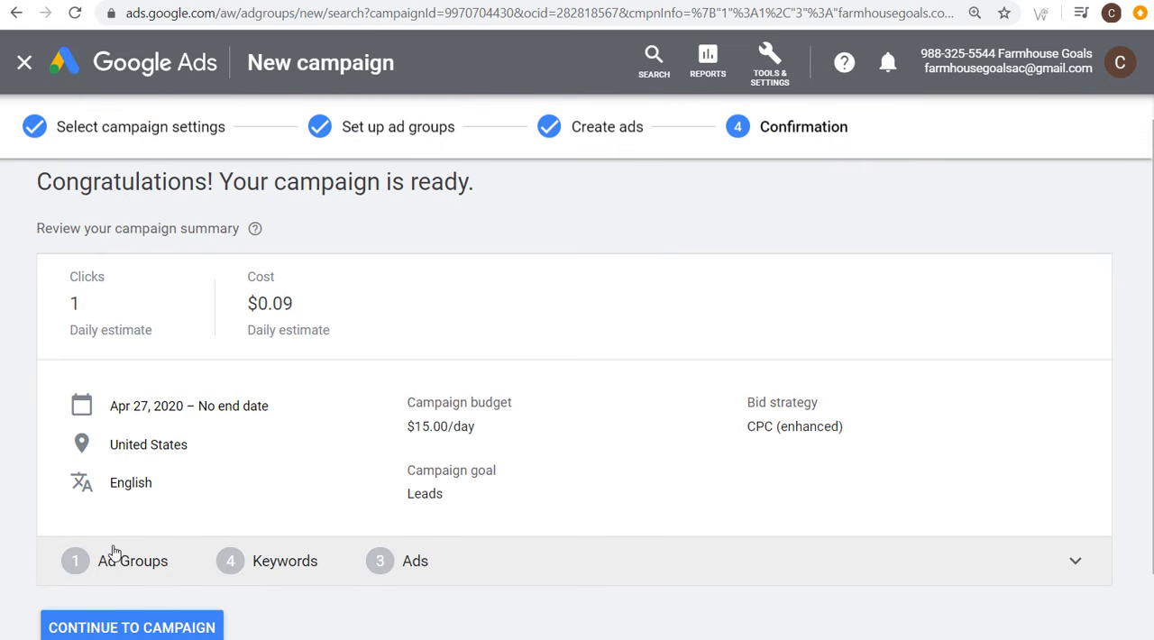
pyautogui.scroll(-2, 114, 552)
pyautogui.click(149, 552)
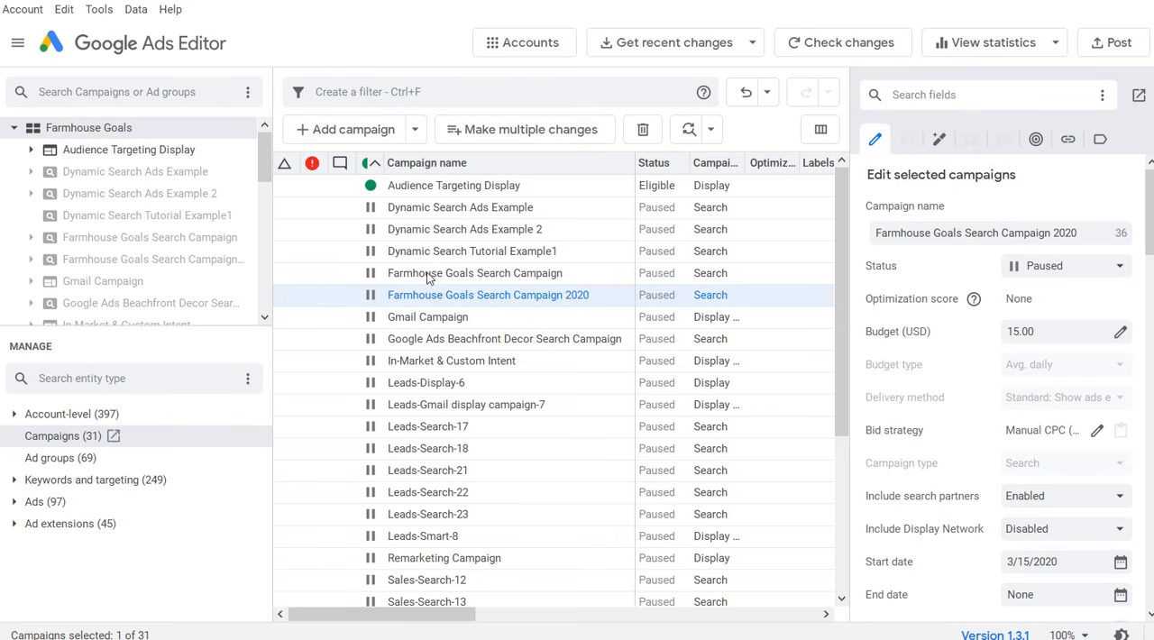
# Step: In Google Ads Editor, get recent changes with more data for all campaigns and close the review of downloaded changes
pyautogui.click(700, 45)
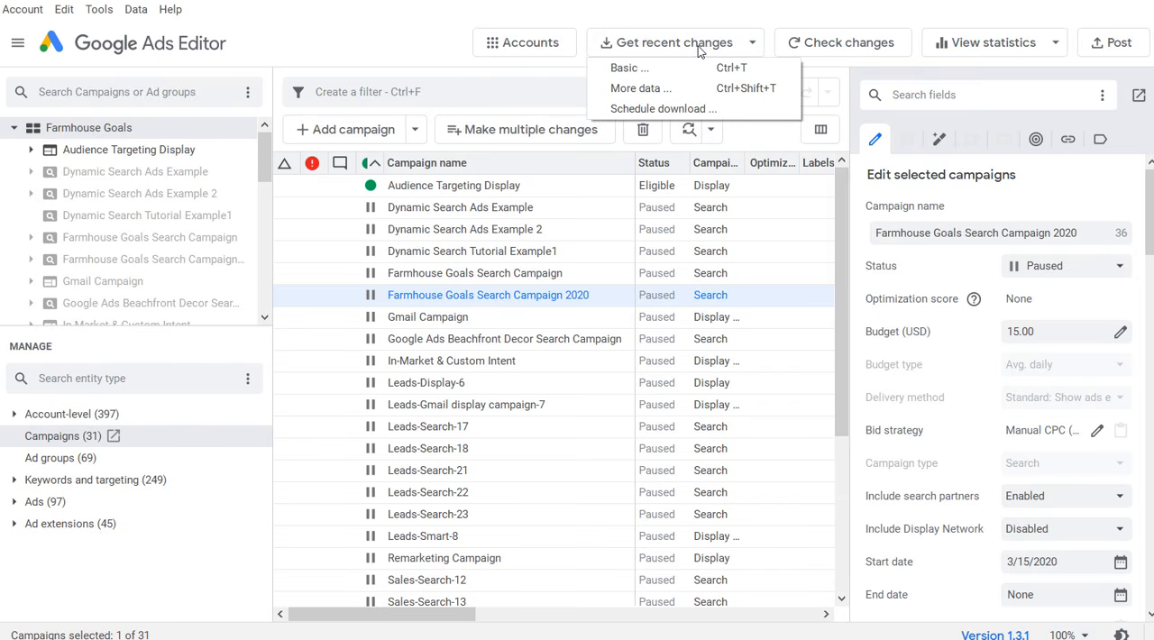
pyautogui.click(625, 90)
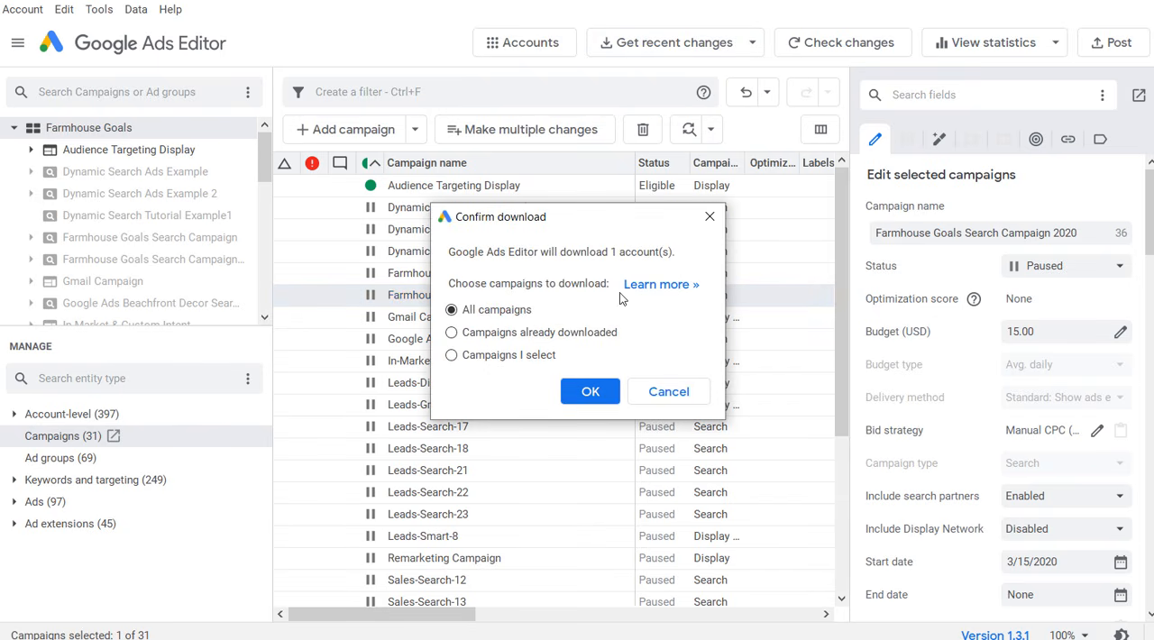
pyautogui.click(593, 393)
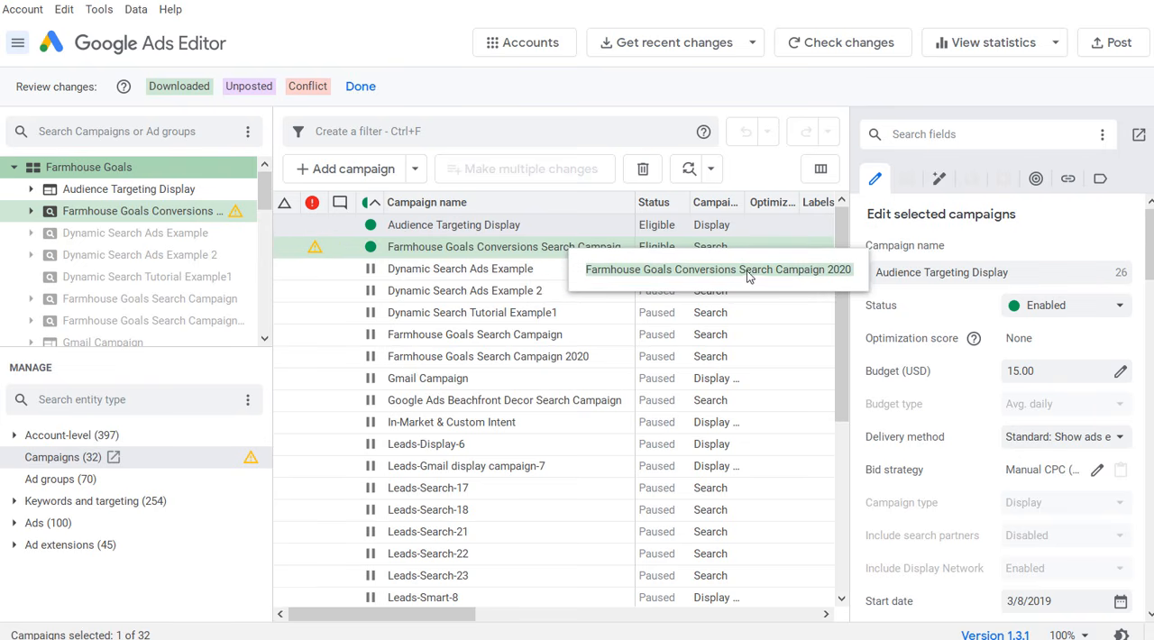
pyautogui.click(361, 86)
# Step: Show the ad groups of Farmhouse Goals Conversions Search Campaign 2020, widening the column so the ad group name is readable
pyautogui.click(461, 208)
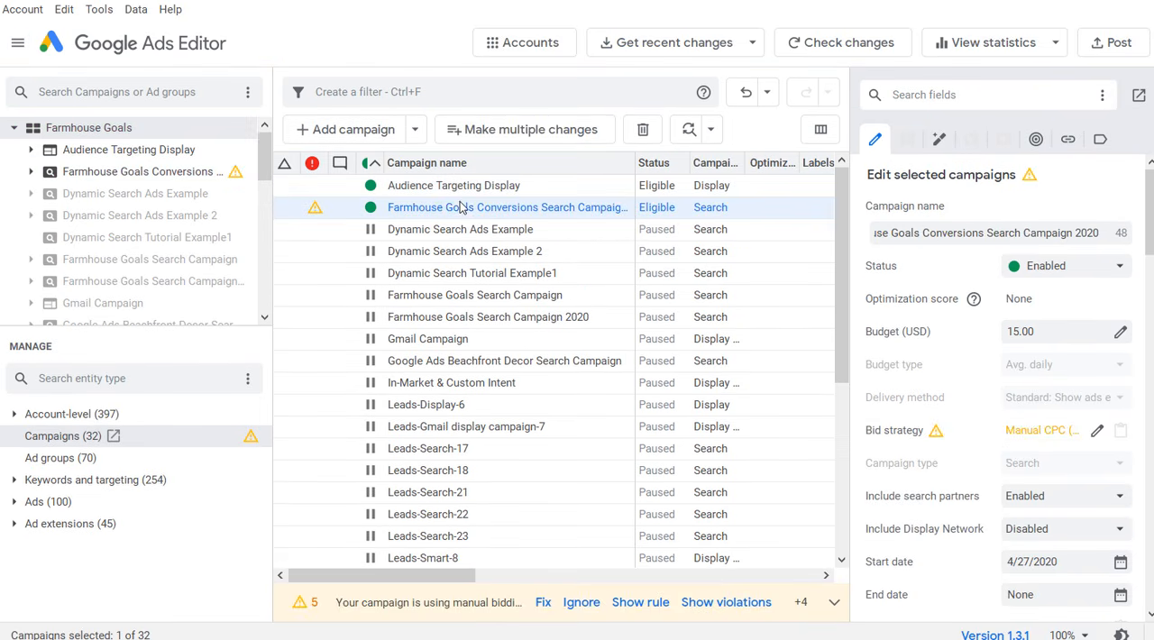
pyautogui.click(106, 173)
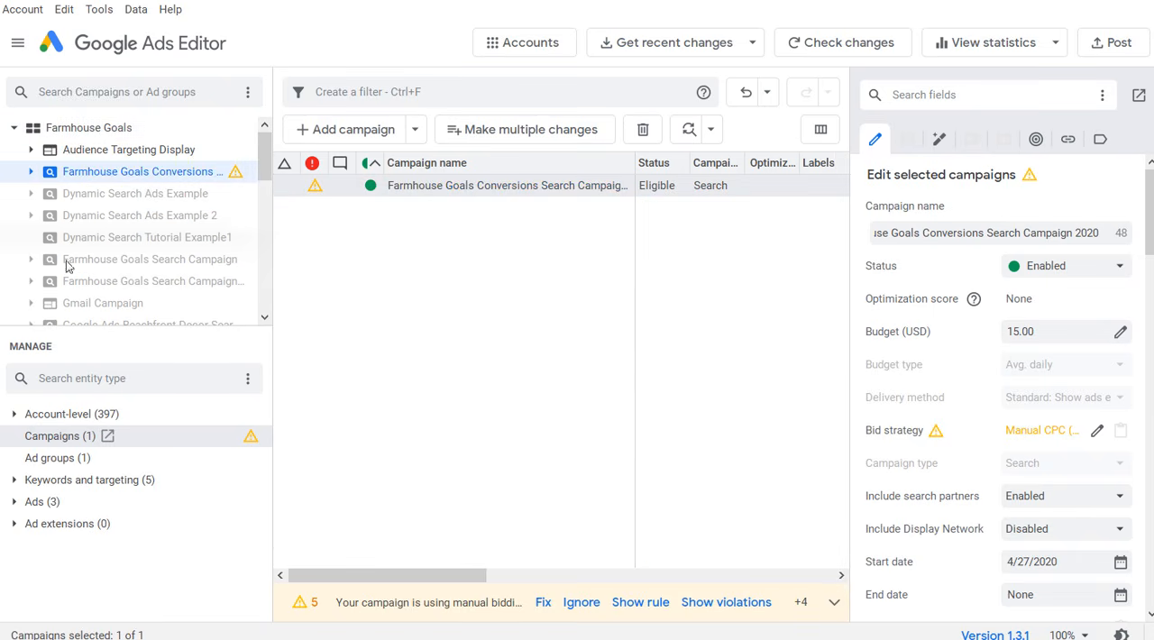
pyautogui.click(65, 461)
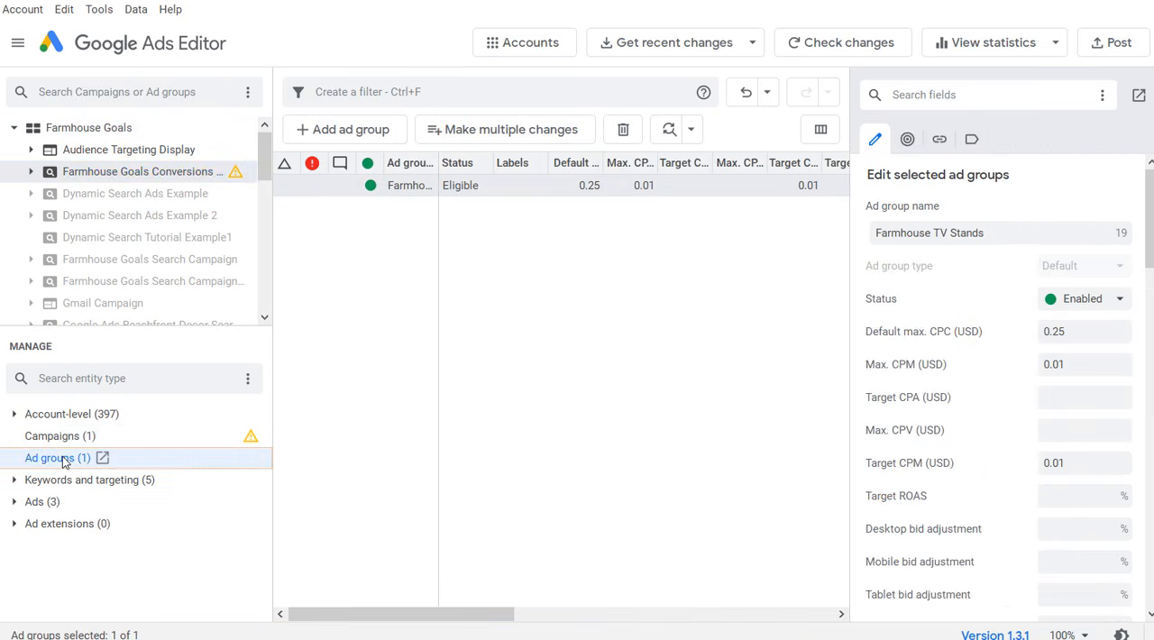
pyautogui.moveTo(436, 162); pyautogui.dragTo(535, 162)
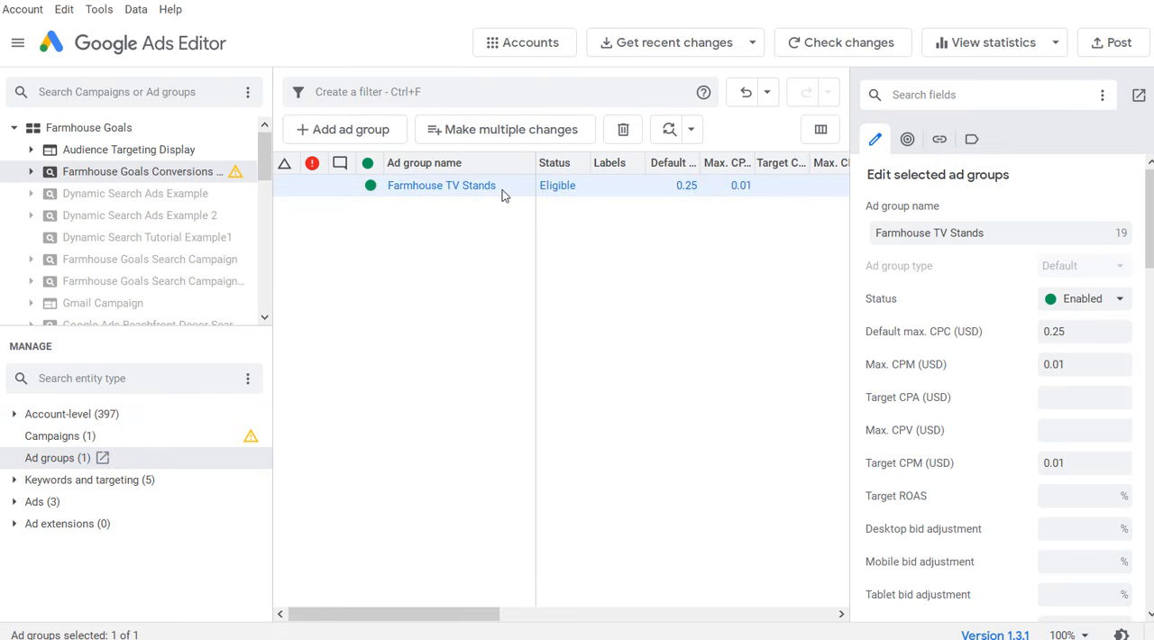
# Step: Examine the campaign's keywords and match types, with the keyword column widened to show the full text
pyautogui.click(28, 480)
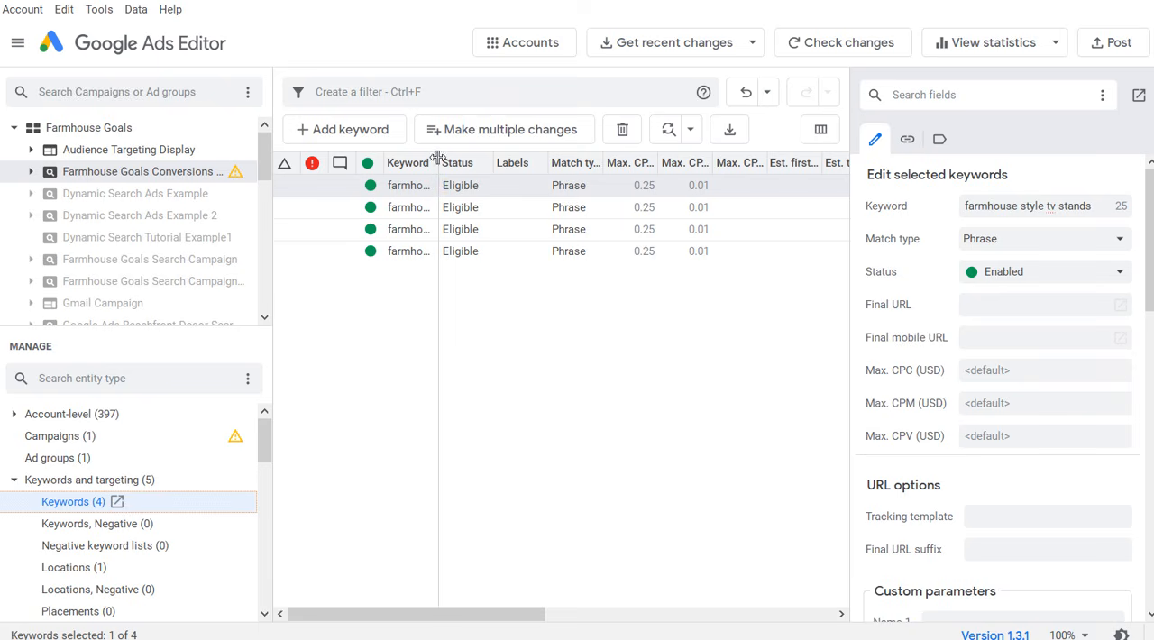
pyautogui.moveTo(438, 162); pyautogui.dragTo(552, 162)
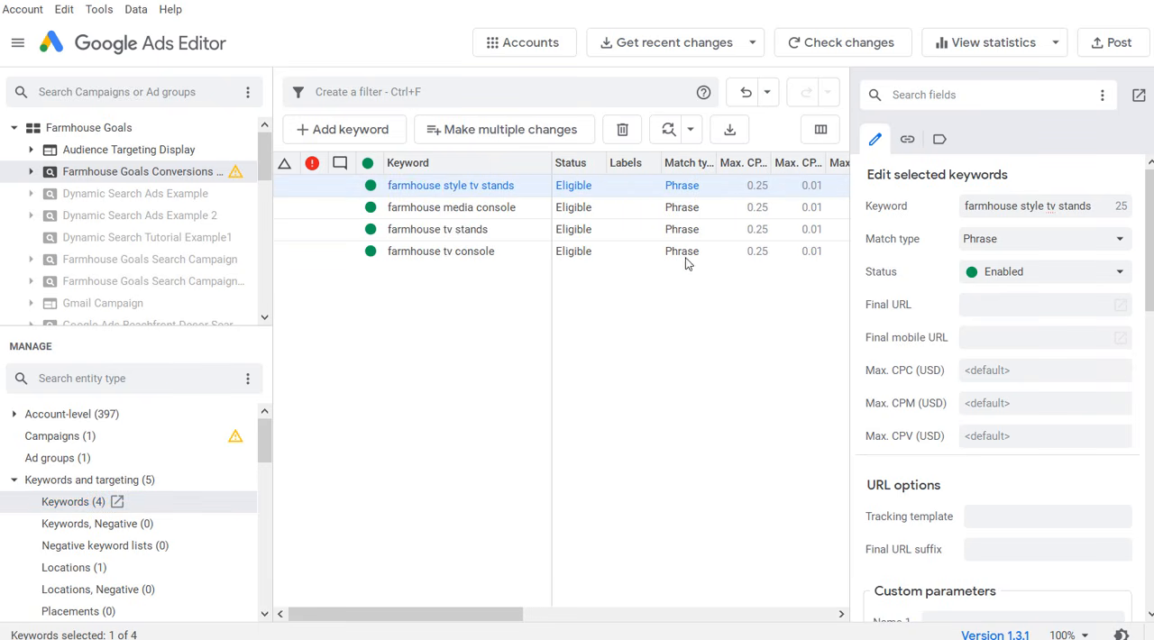
pyautogui.click(14, 479)
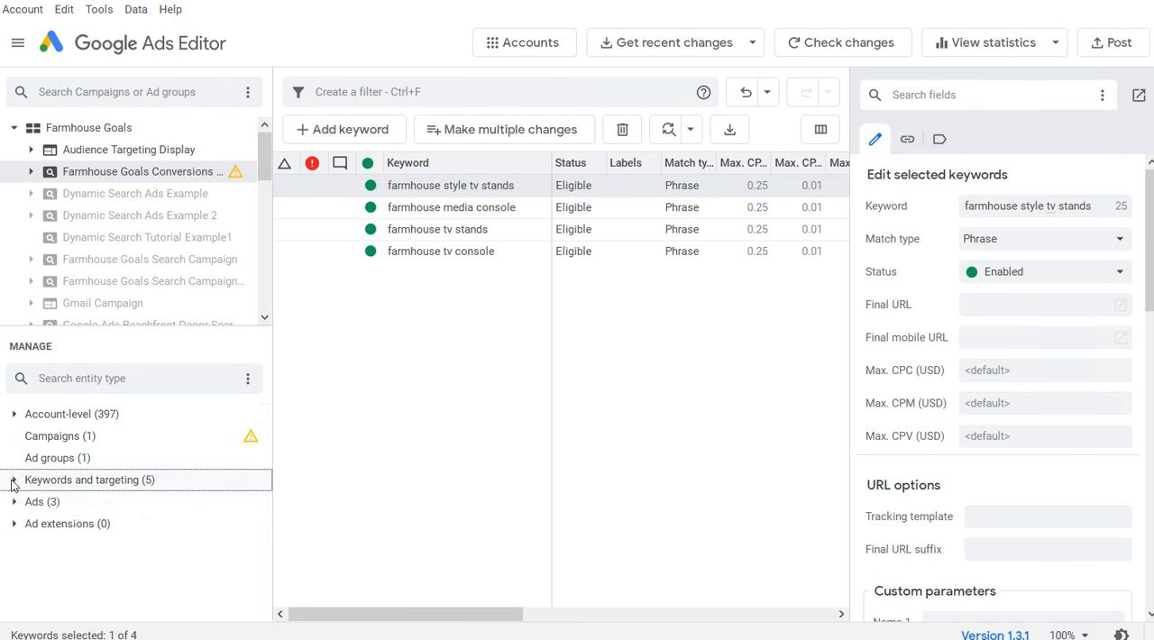
# Step: Examine the campaign's responsive search ads and expanded text ads, and return to its ad groups
pyautogui.click(14, 502)
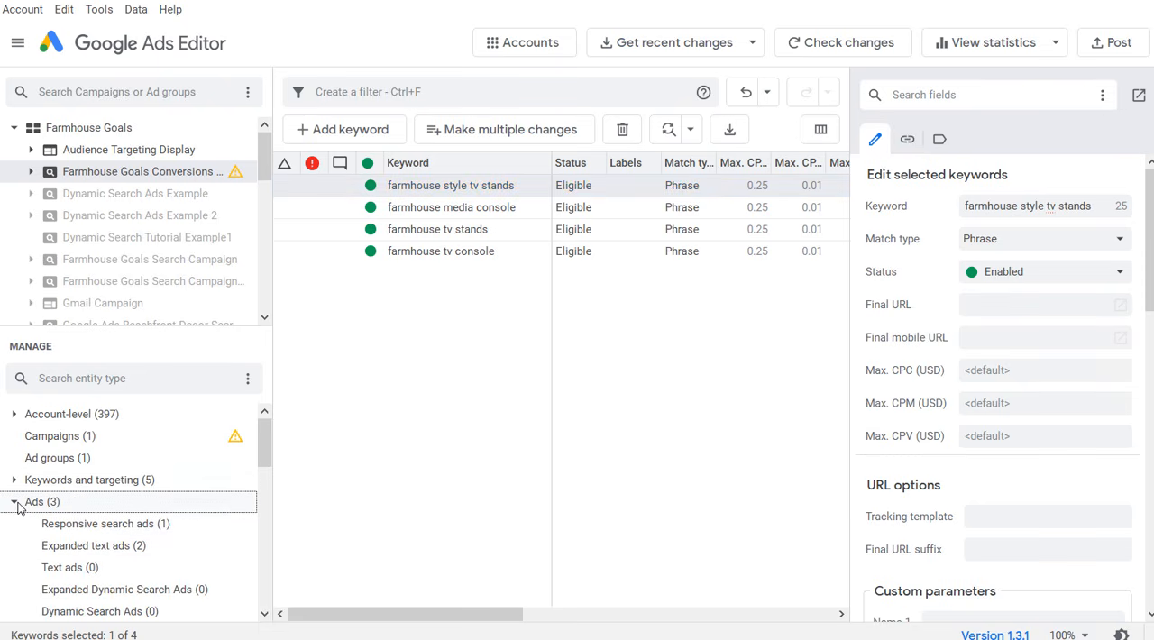
pyautogui.click(62, 527)
pyautogui.click(89, 548)
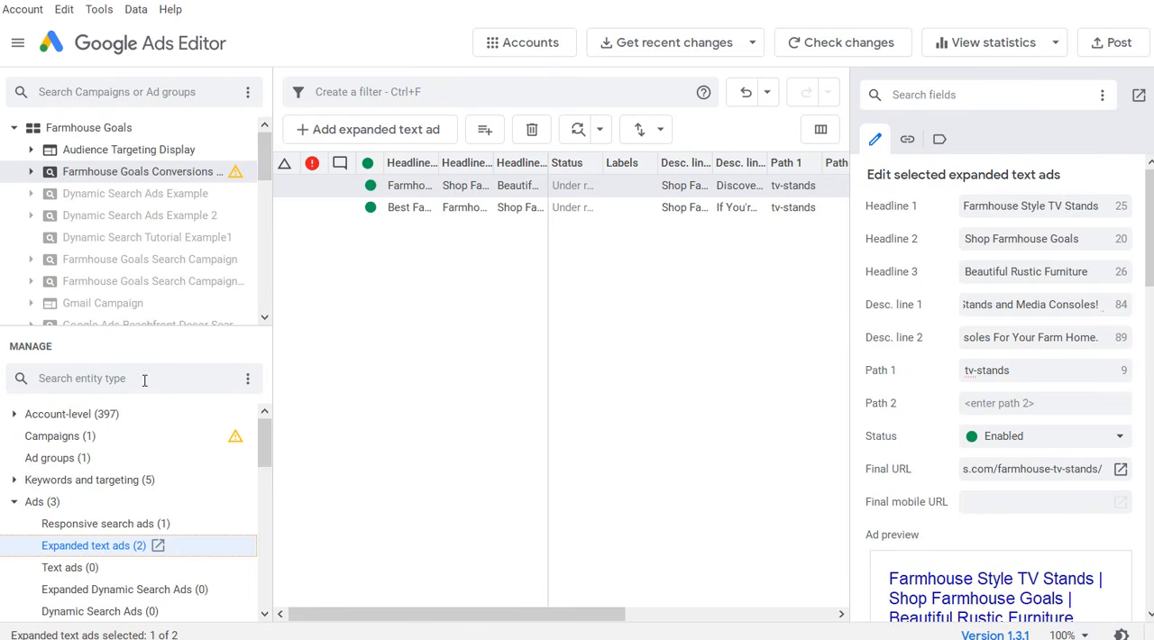
pyautogui.click(51, 463)
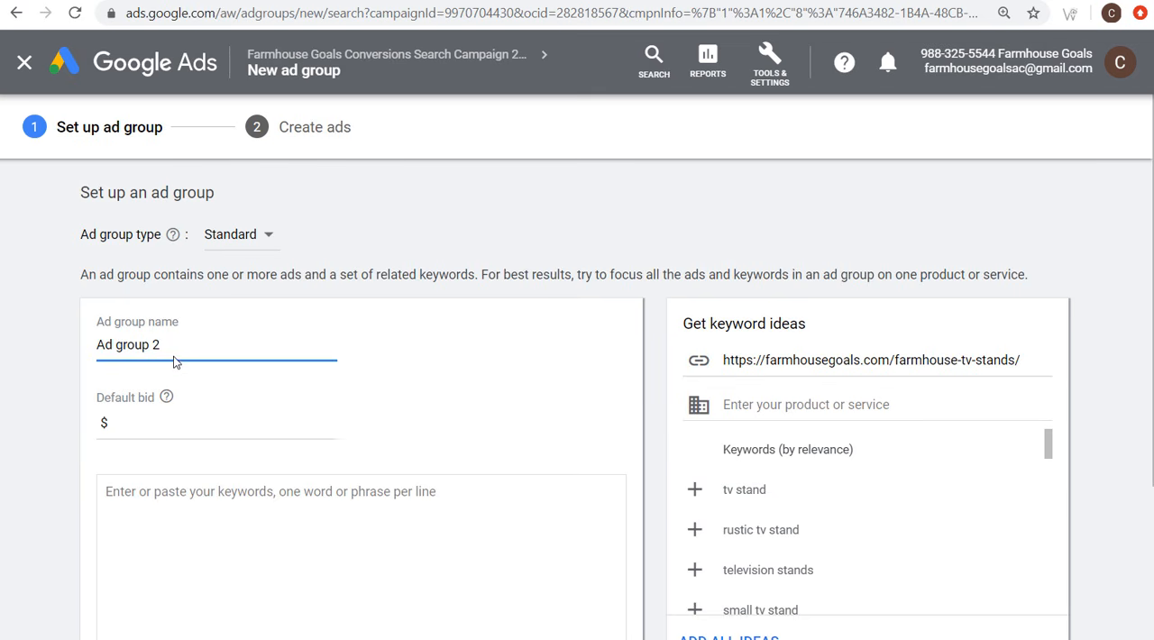
# Step: Name the new ad group Wood Farmhouse Signs
pyautogui.tripleClick(129, 345)
pyautogui.write('Wood Farmhouse Signs')
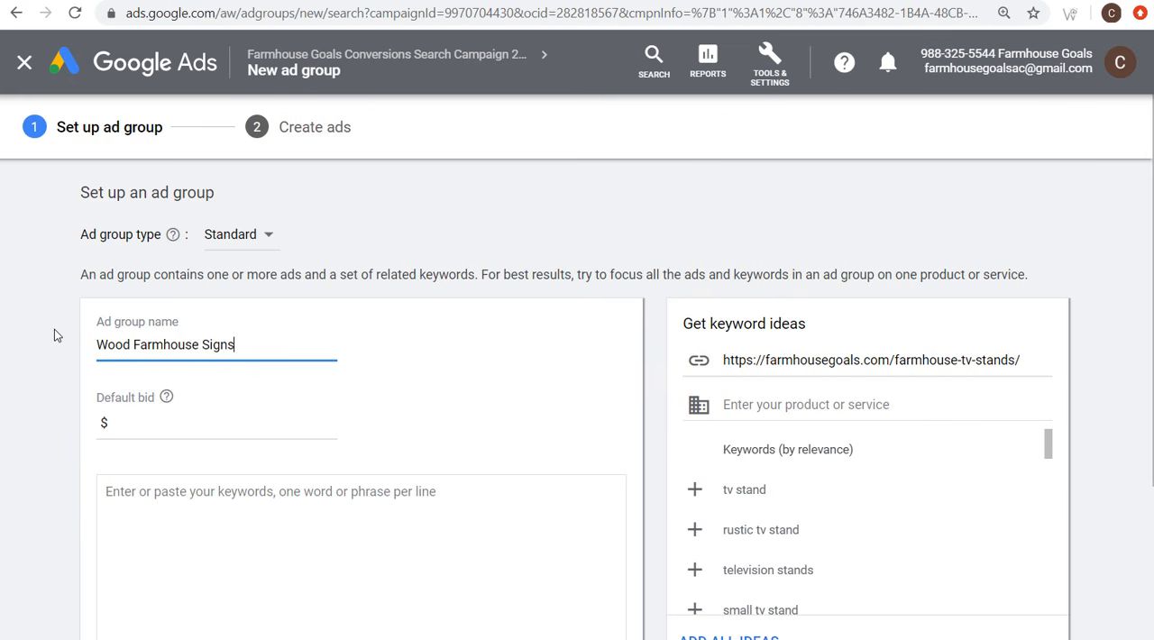
# Step: Get keyword ideas for the product "wood farmhouse signs" and look through the suggestions
pyautogui.click(789, 404)
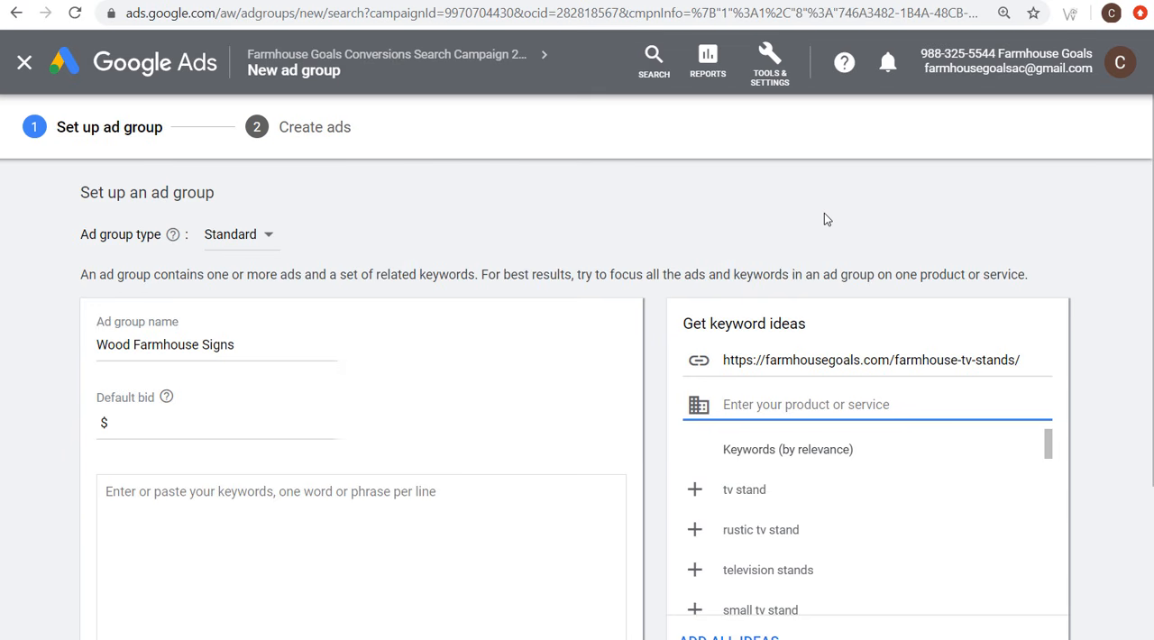
pyautogui.write('woos')
pyautogui.write(' farmhouse signs')
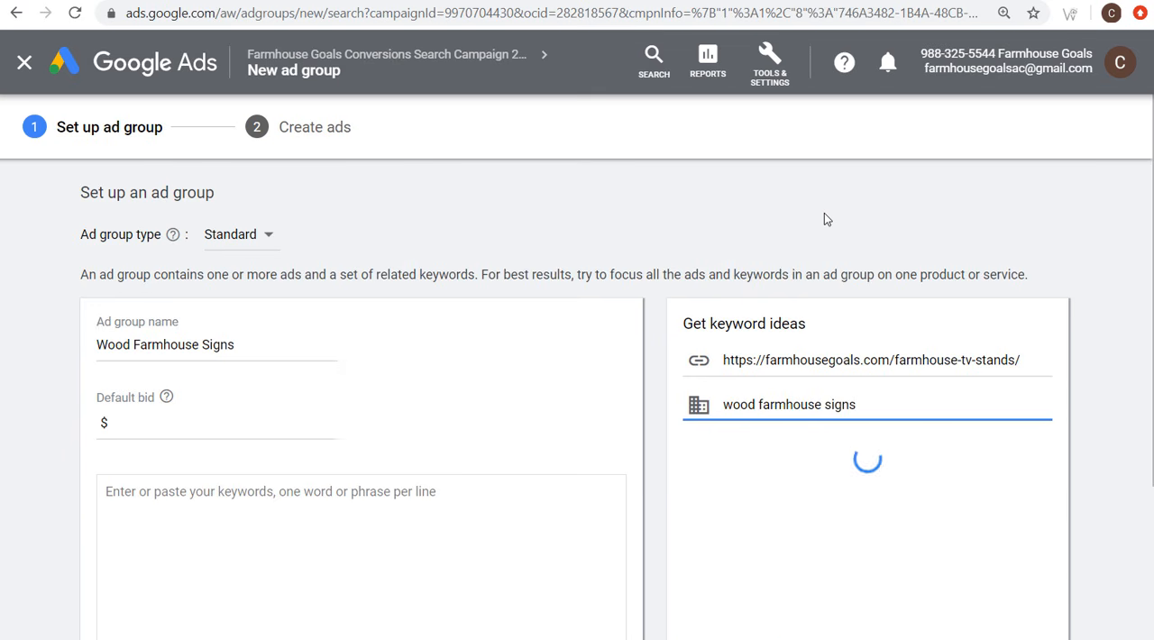
pyautogui.moveTo(1049, 448); pyautogui.dragTo(1050, 485)
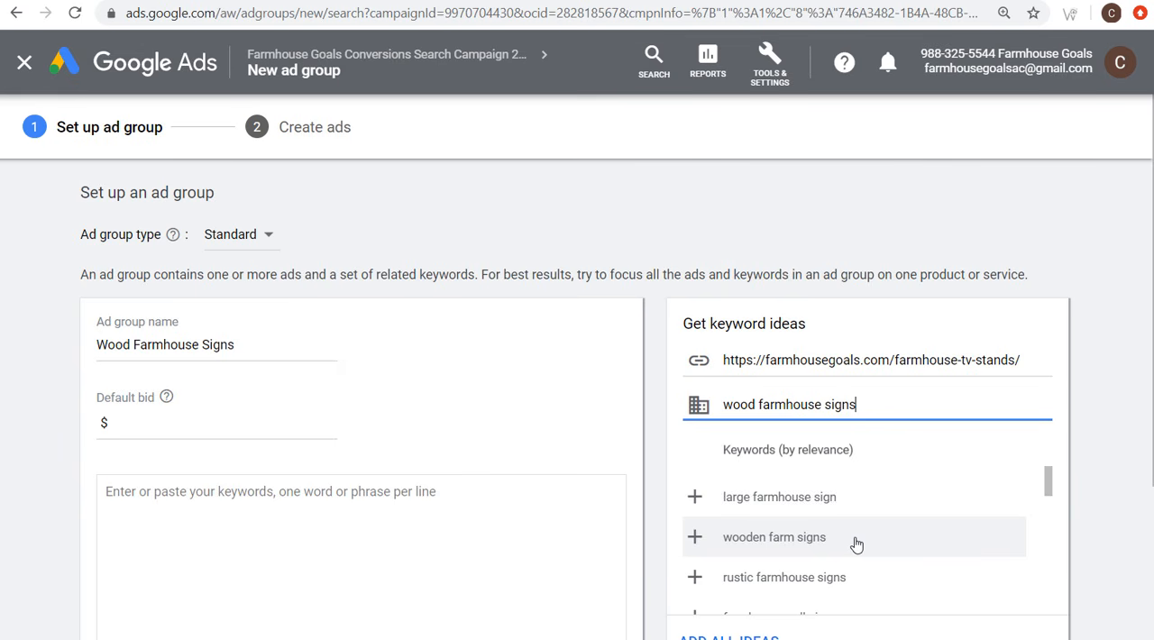
# Step: Enter "wood farmhouse signs" in quotation marks as a phrase match keyword for the ad group
pyautogui.scroll(-2, 442, 325)
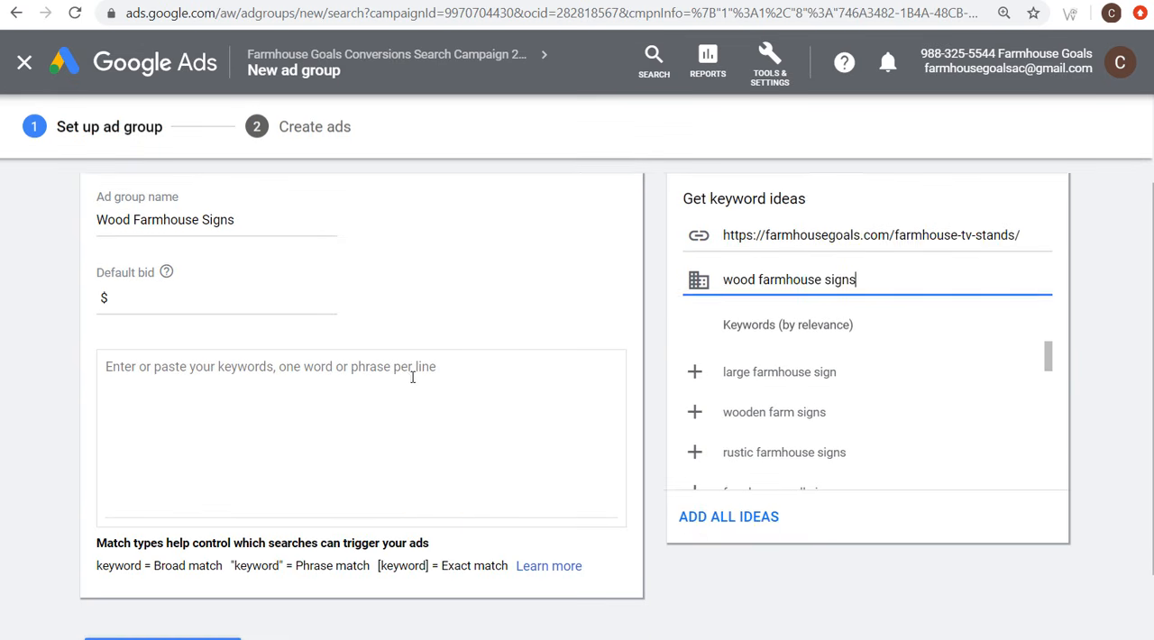
pyautogui.click(428, 354)
pyautogui.write('"')
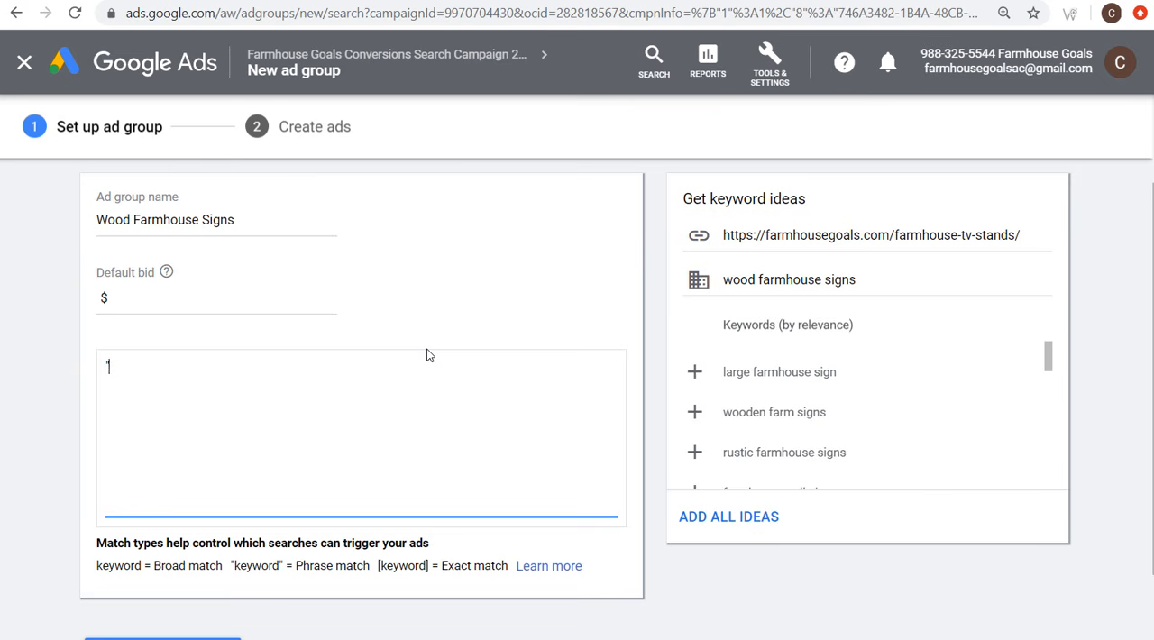
pyautogui.write('wood farmhouse signs"  ')
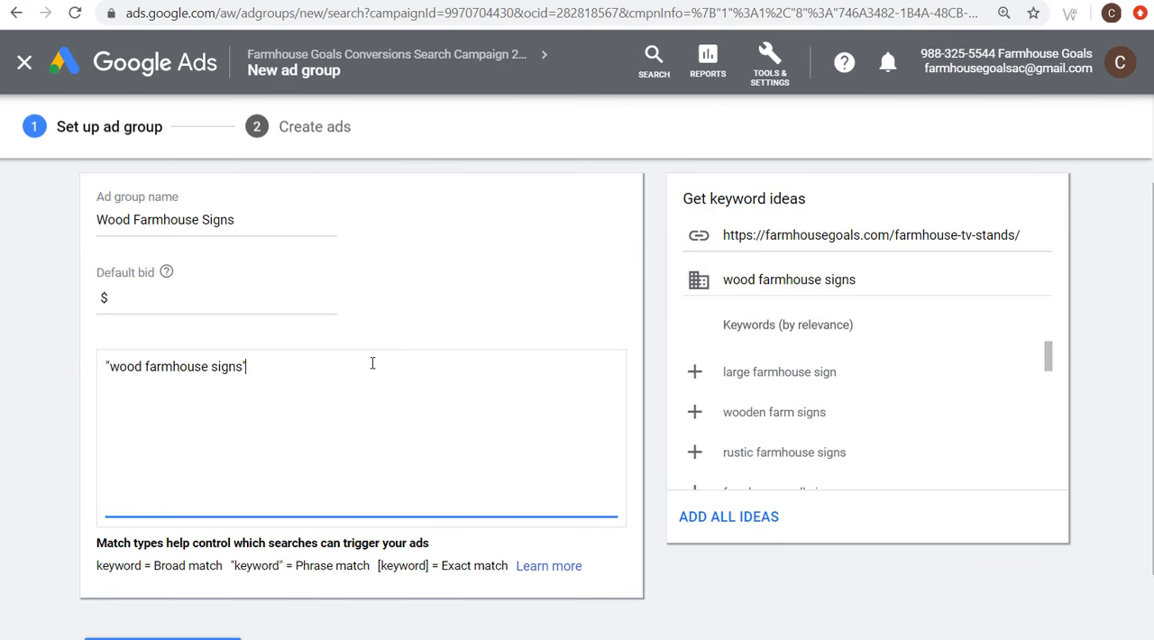
pyautogui.write('wooden farmhouse sign')
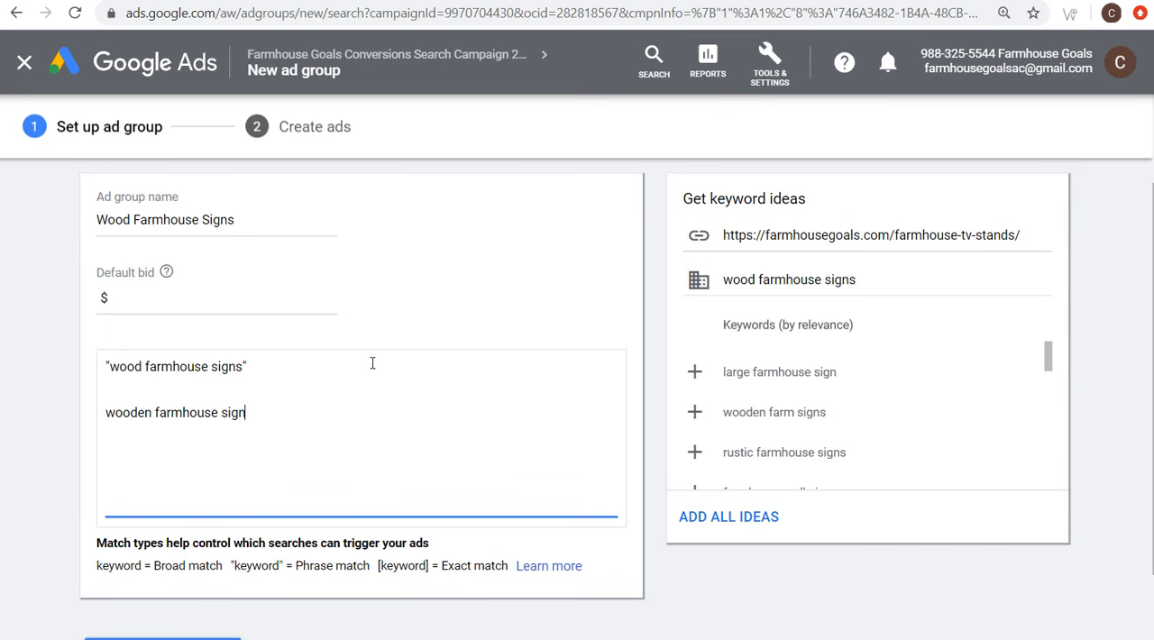
# Step: Write the example search term wooden farmhouse sign below the phrase match keyword and compare their wording
pyautogui.moveTo(257, 414); pyautogui.dragTo(99, 419)
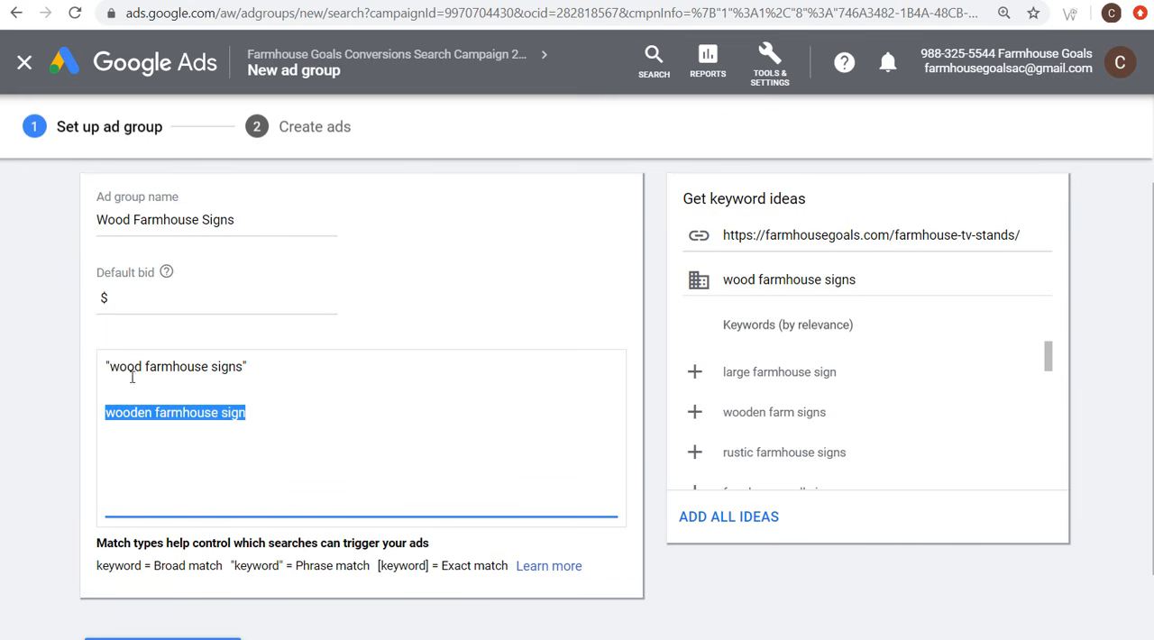
pyautogui.moveTo(142, 368); pyautogui.dragTo(102, 370)
pyautogui.click(133, 365)
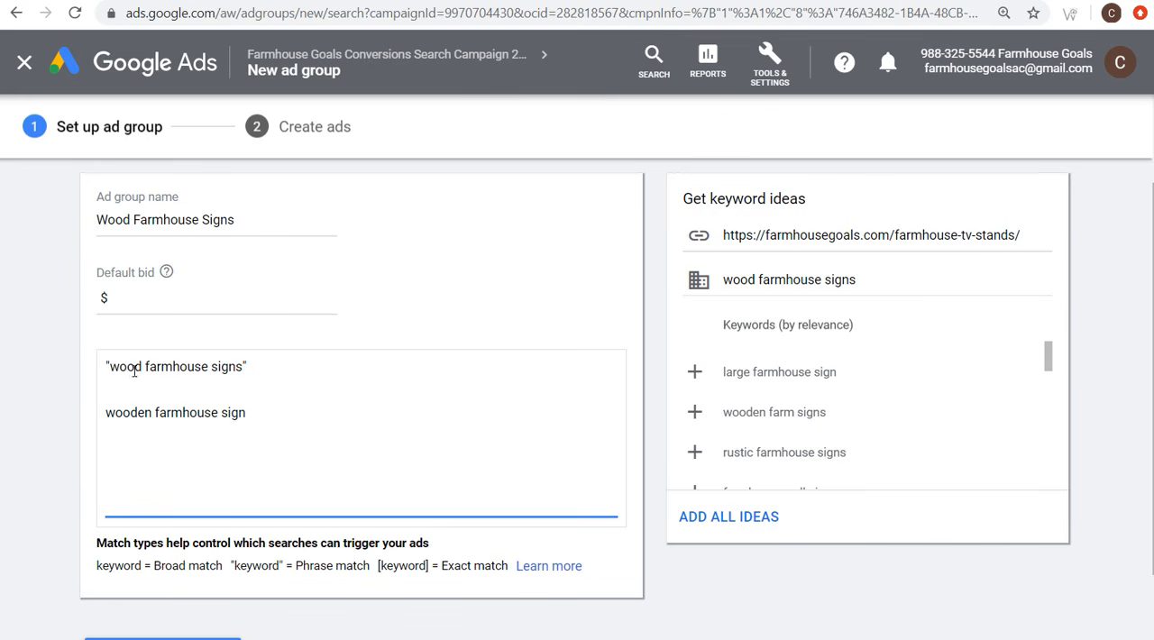
pyautogui.doubleClick(135, 411)
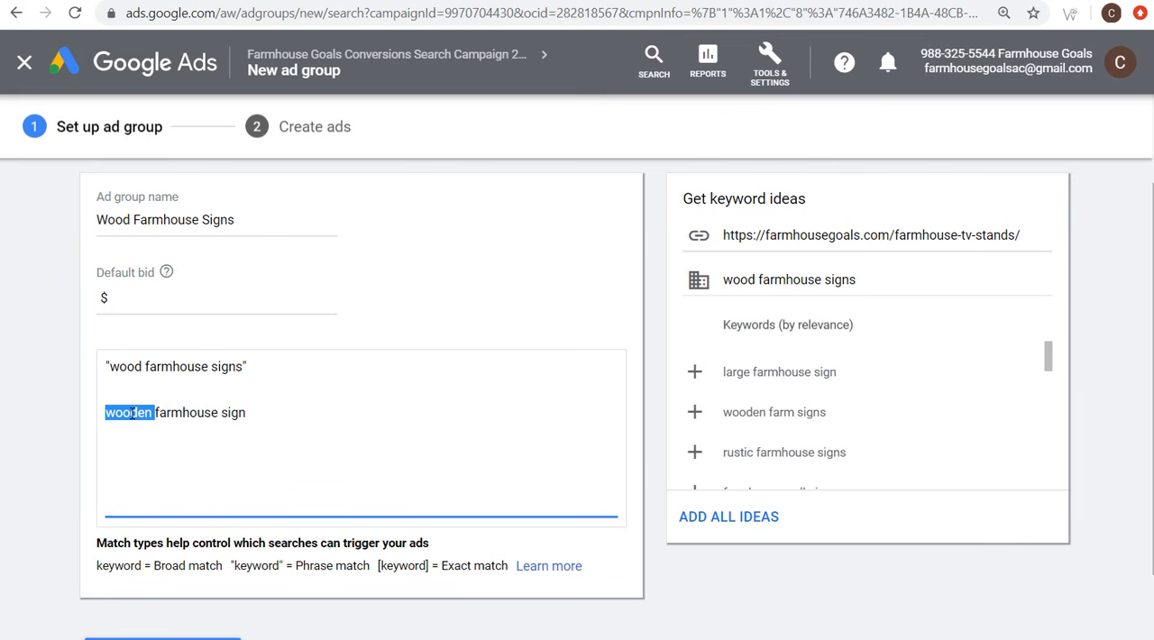
pyautogui.tripleClick(238, 365)
pyautogui.doubleClick(232, 412)
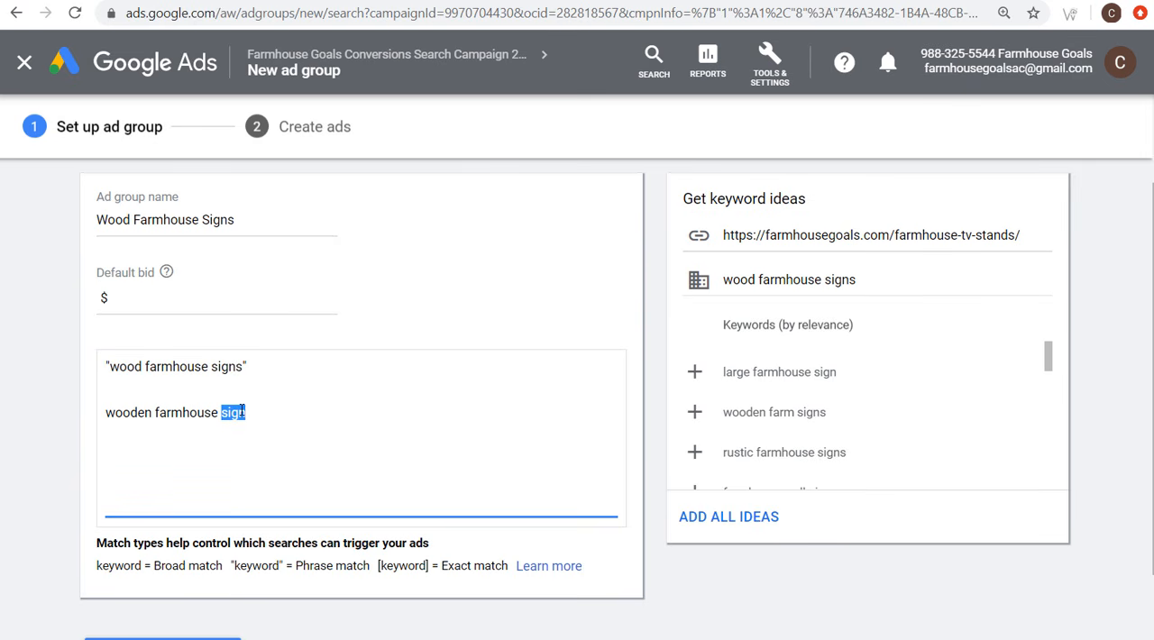
# Step: Try a second phrase match keyword, "wooden farmhouse sign", directly under the first one, and delete it again
pyautogui.click(302, 365)
pyautogui.press('Return')
pyautogui.write('"')
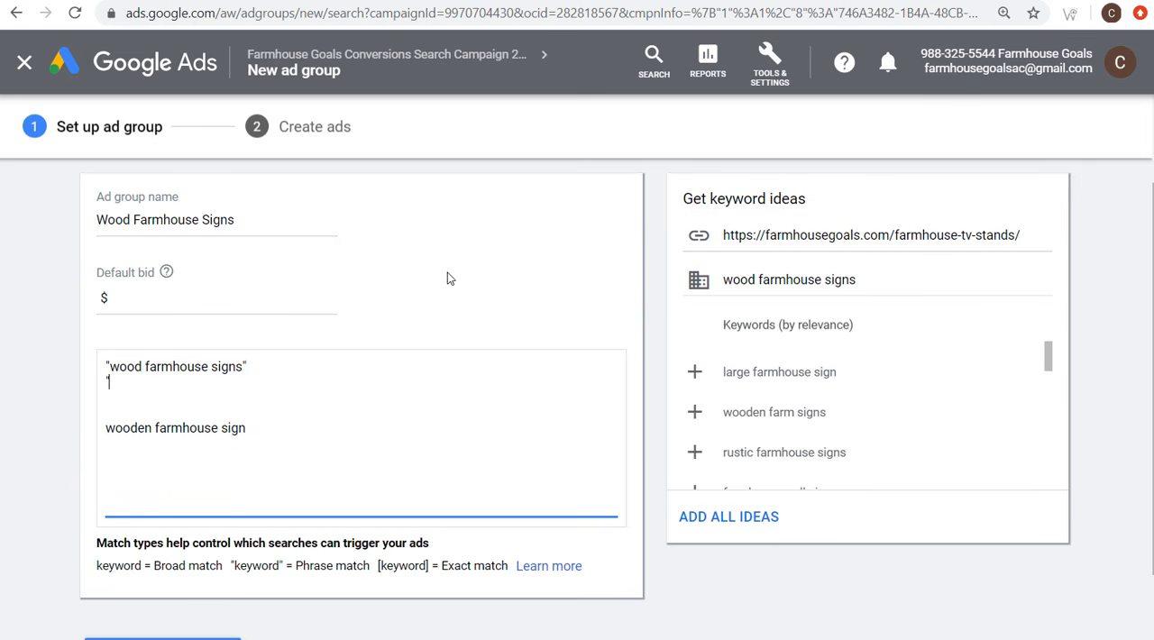
pyautogui.write('wooden farmhouse si')
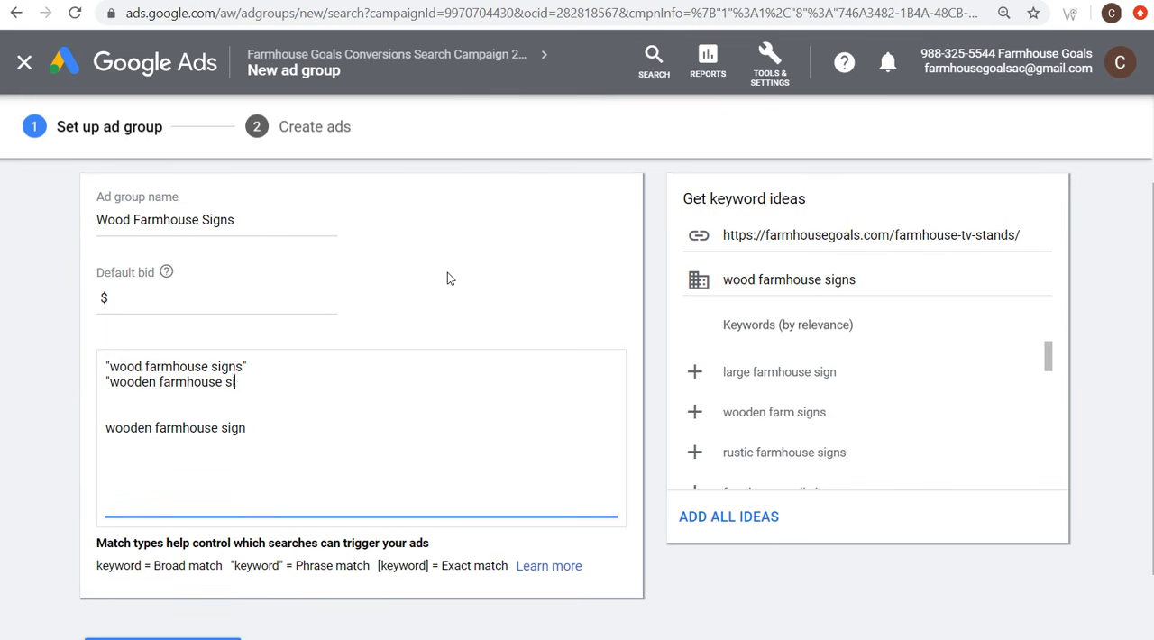
pyautogui.write('gn"')
pyautogui.moveTo(255, 382); pyautogui.dragTo(104, 385)
pyautogui.press('BackSpace')
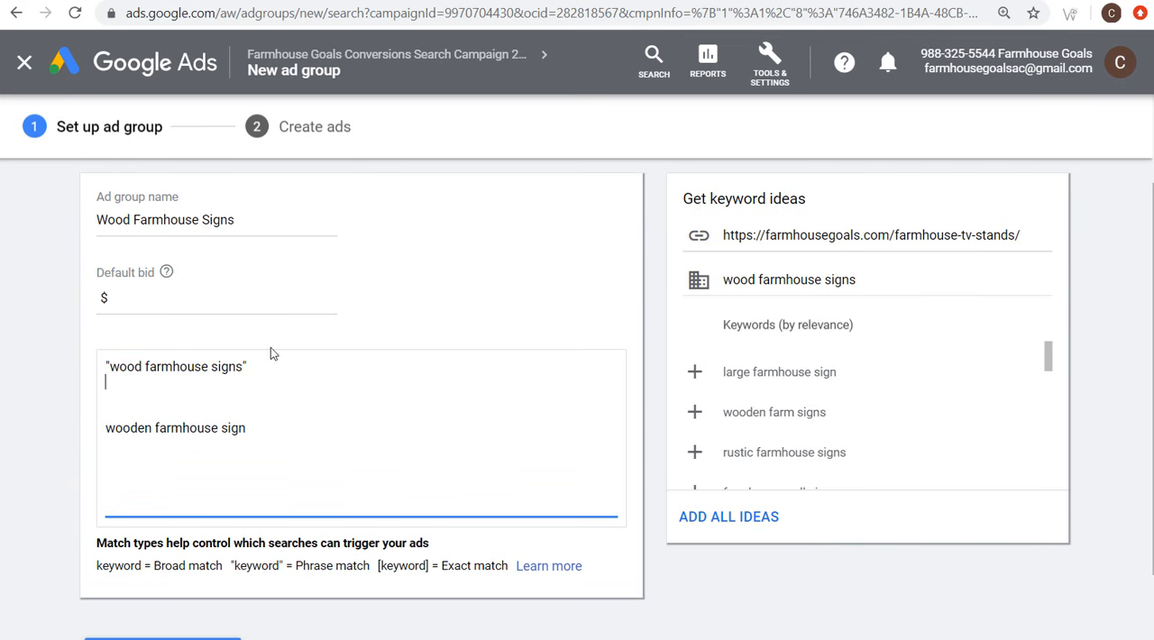
# Step: Misspell the example search term as woden farmhouse sign and compare it with the phrase match keyword
pyautogui.click(281, 421)
pyautogui.click(131, 430)
pyautogui.press('BackSpace')
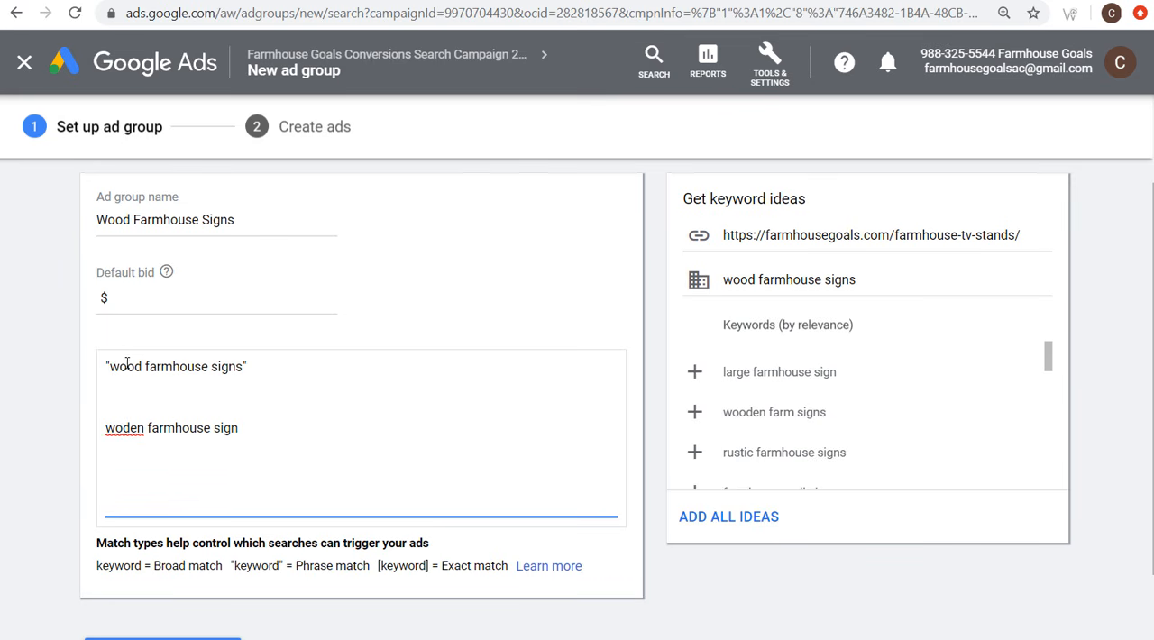
pyautogui.click(115, 426)
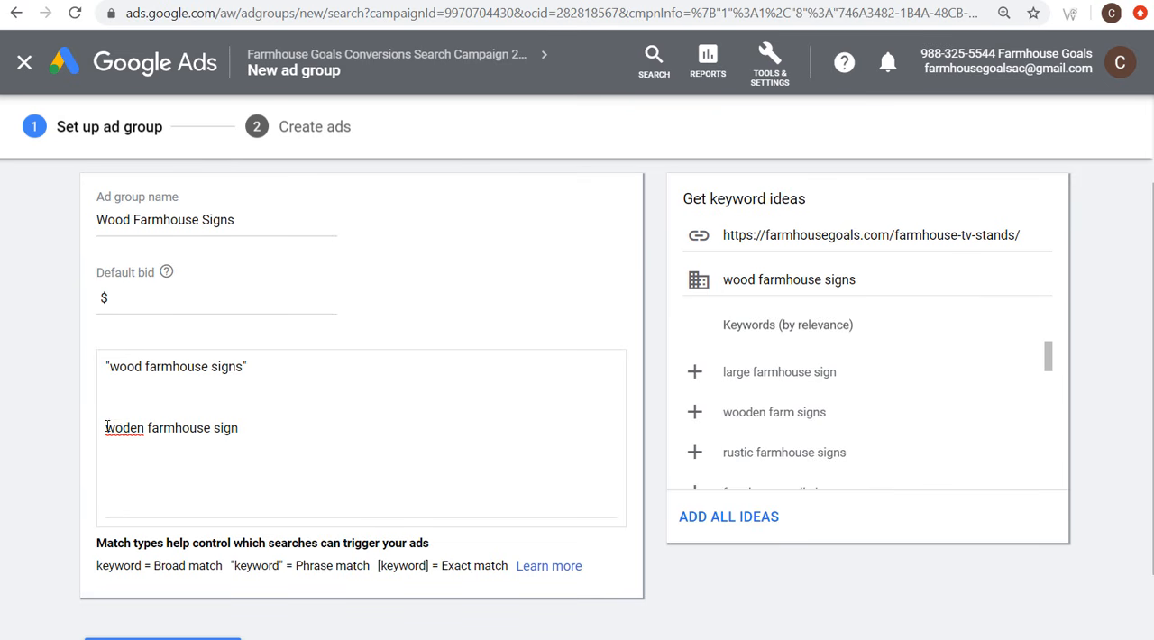
pyautogui.click(107, 427)
pyautogui.press('End')
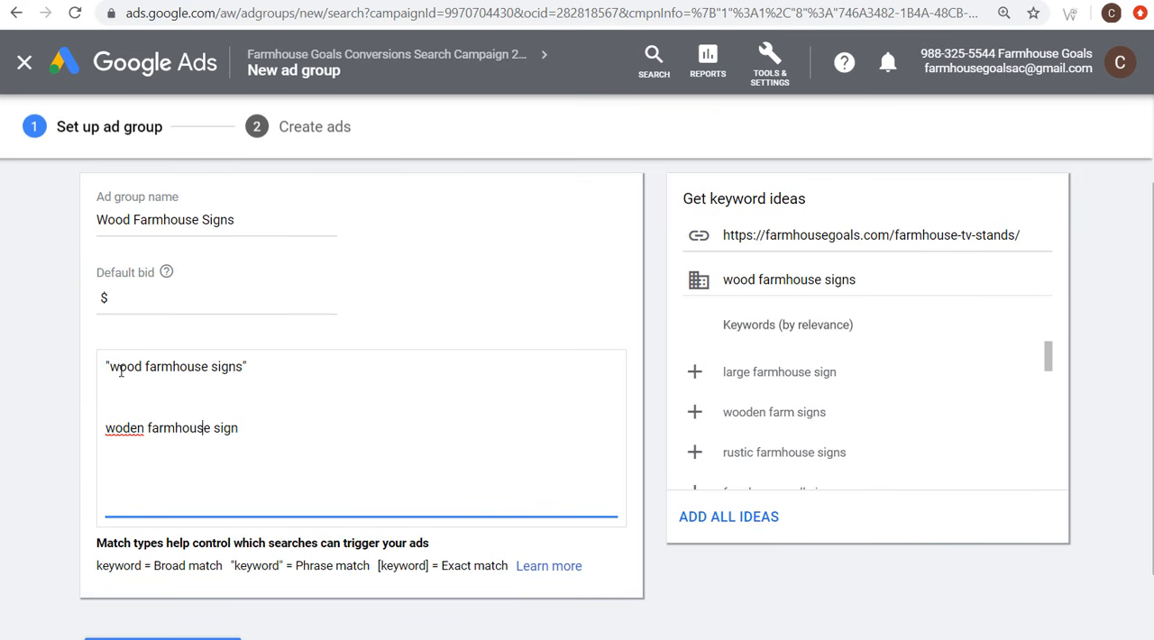
pyautogui.moveTo(113, 369); pyautogui.dragTo(245, 367)
pyautogui.click(274, 368)
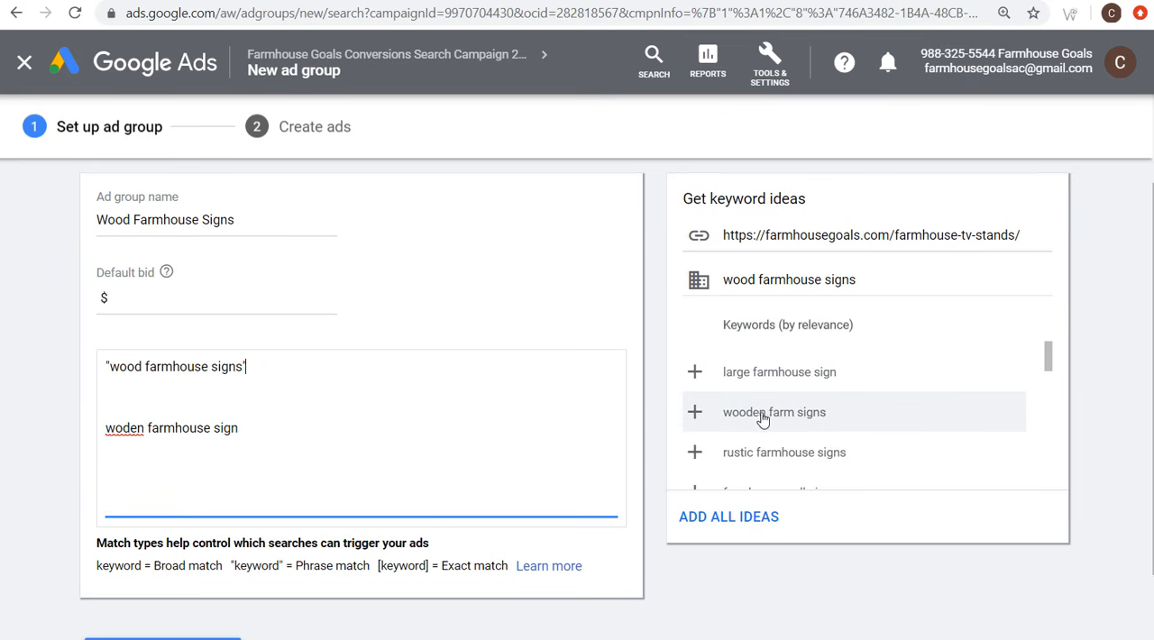
# Step: Add the suggested keyword wooden farm signs to the list and compare it with the phrase match keyword
pyautogui.click(694, 412)
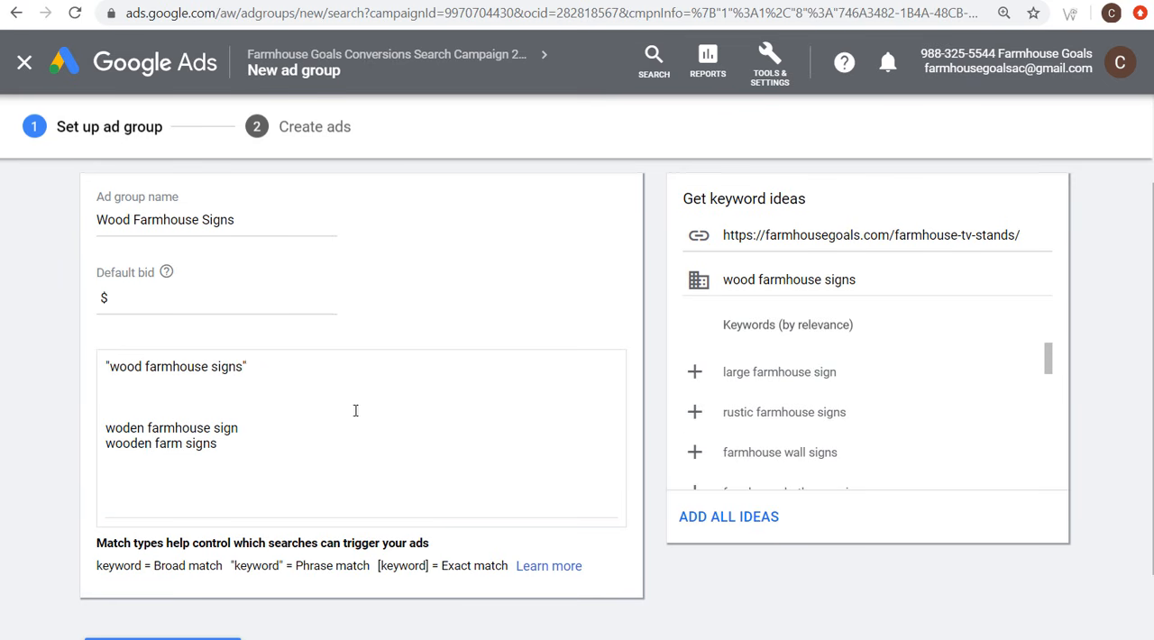
pyautogui.click(252, 449)
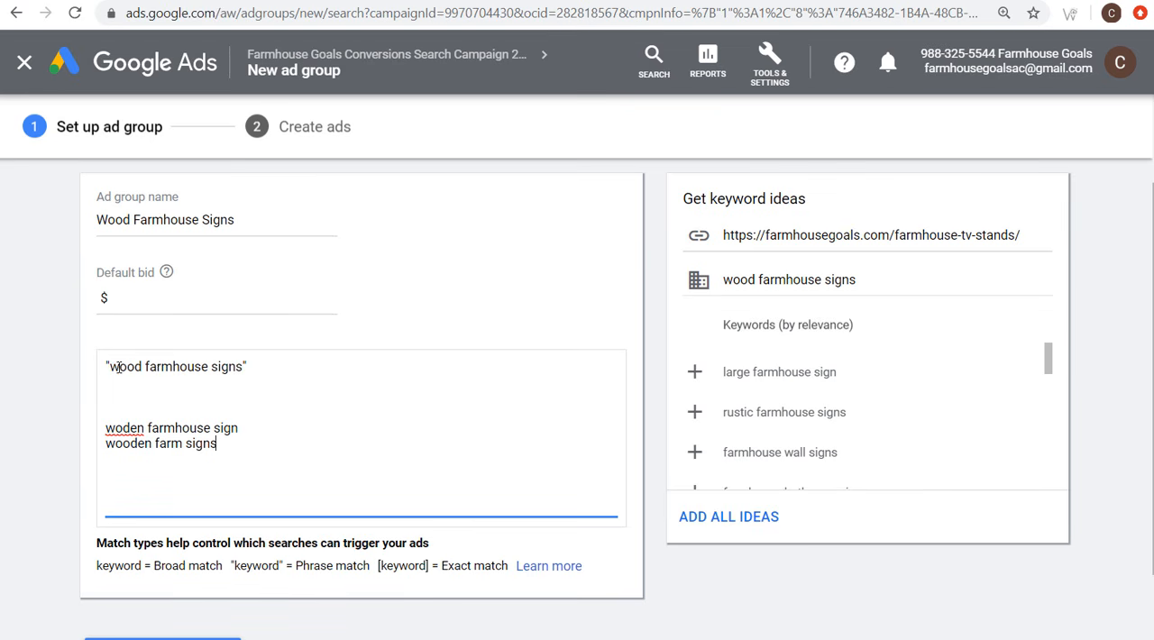
pyautogui.moveTo(118, 366); pyautogui.dragTo(238, 367)
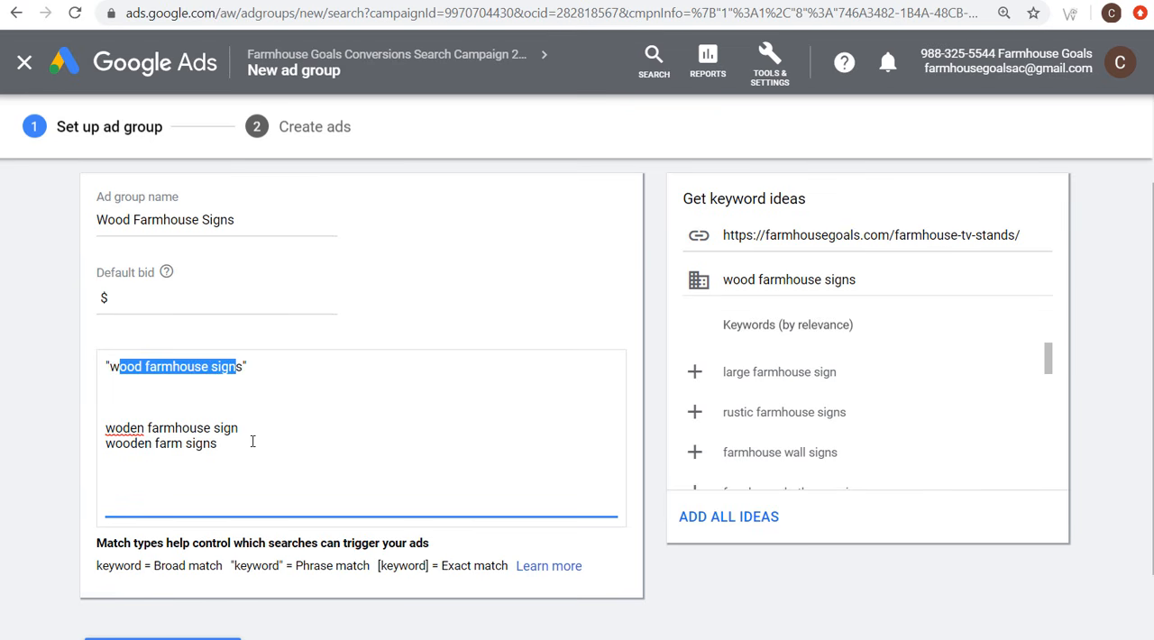
pyautogui.moveTo(253, 440); pyautogui.dragTo(104, 443)
pyautogui.click(137, 444)
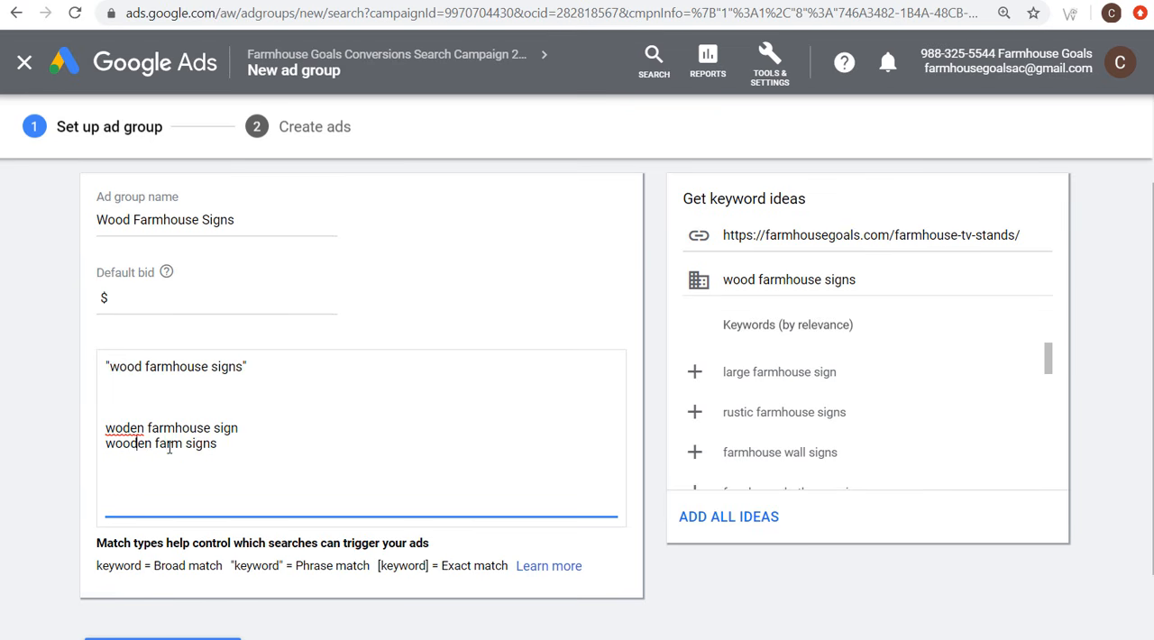
# Step: Rewrite wooden farm signs as the modified broad match keyword +wooden +farmhouse +signs, and delete it together with the misspelled example line
pyautogui.doubleClick(170, 445)
pyautogui.click(106, 442)
pyautogui.write('+')
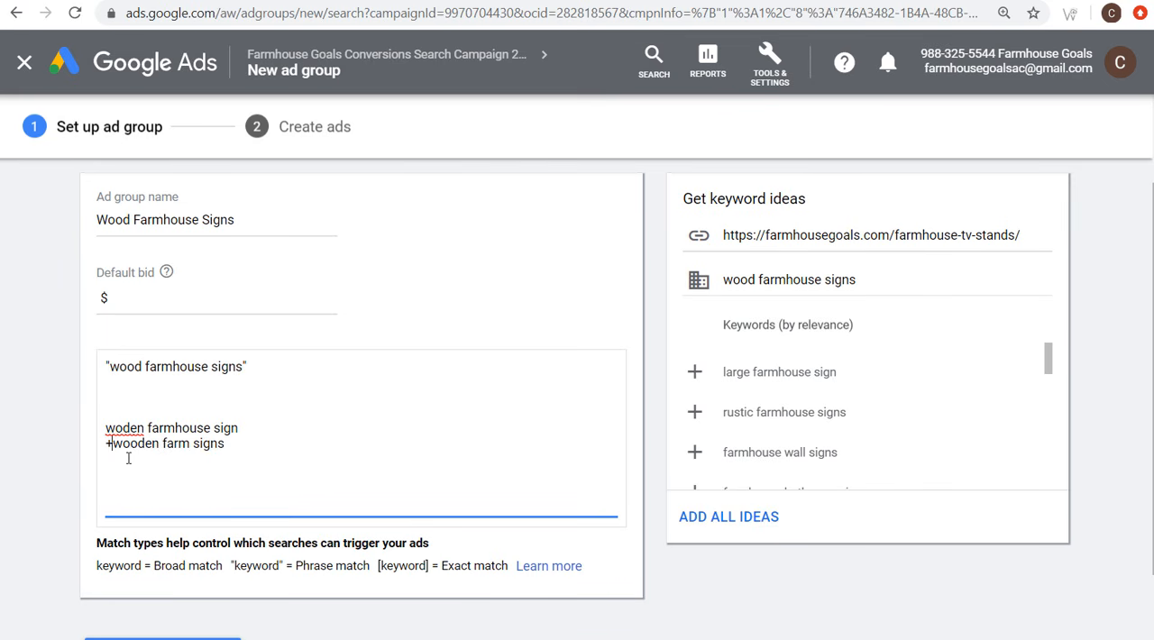
pyautogui.doubleClick(172, 429)
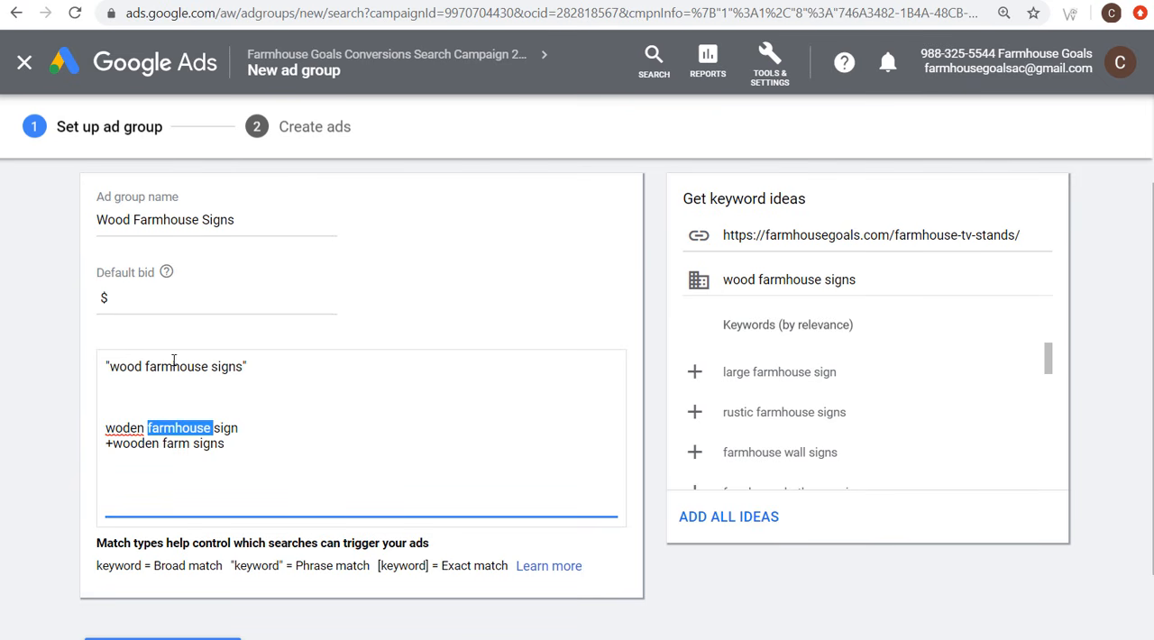
pyautogui.click(165, 445)
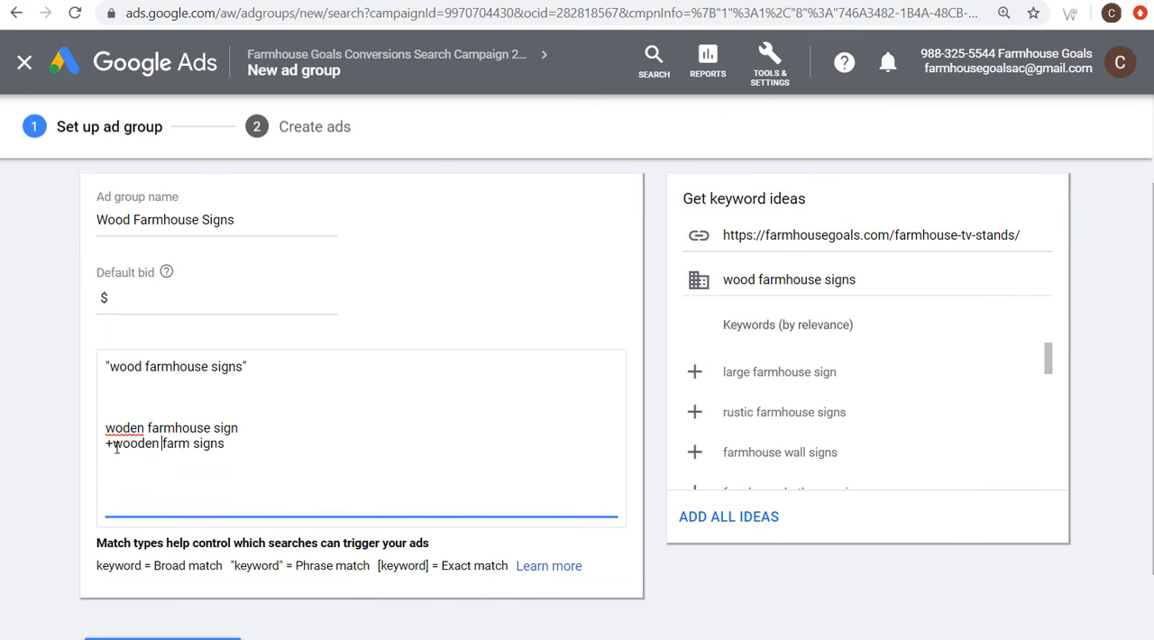
pyautogui.write('+farm')
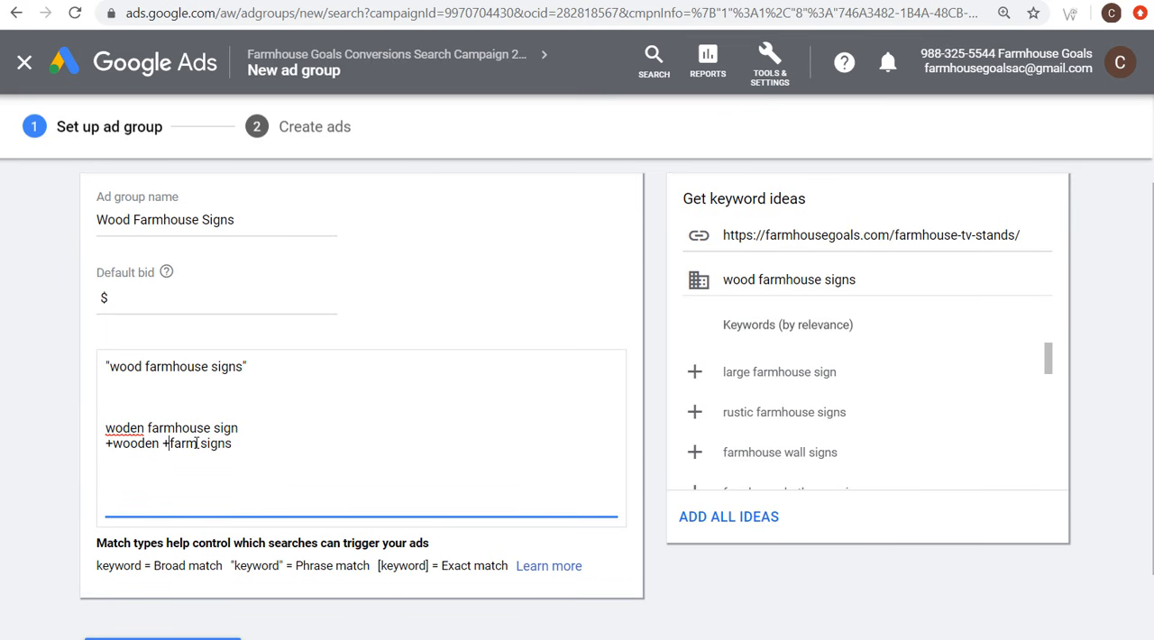
pyautogui.write('house +')
pyautogui.moveTo(288, 445); pyautogui.dragTo(108, 424)
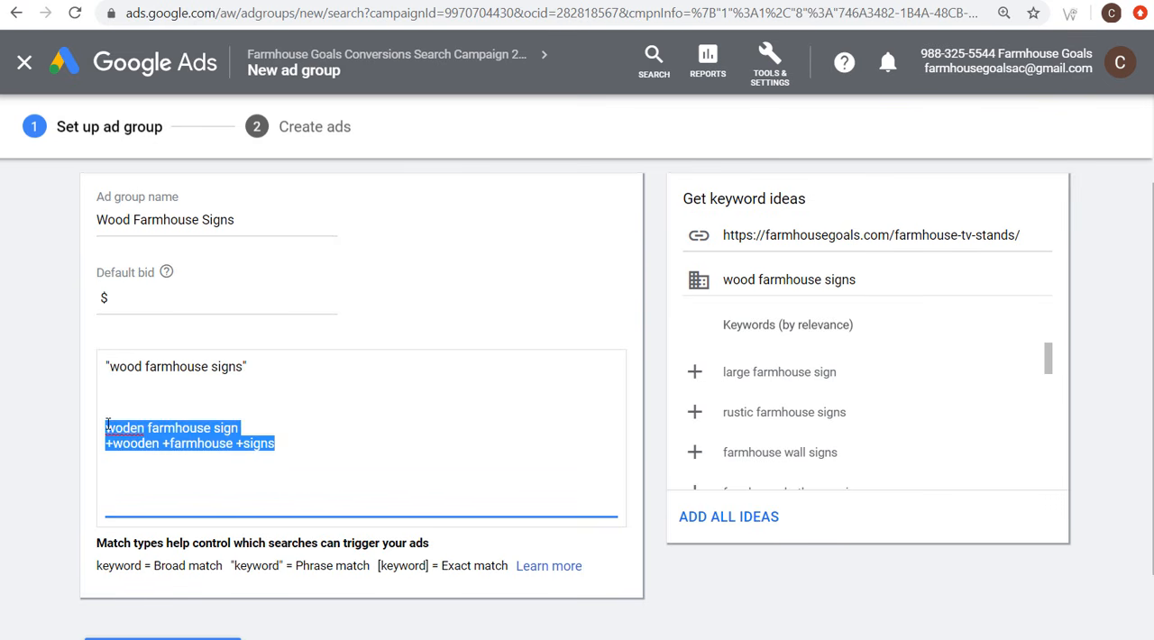
pyautogui.press('BackSpace')
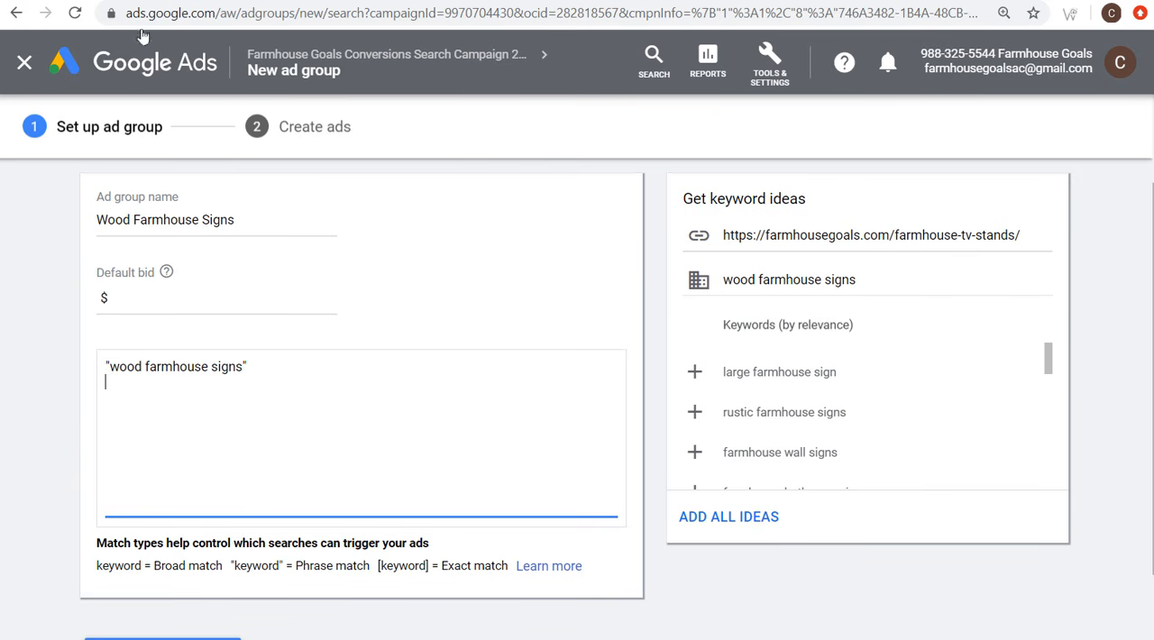
# Step: In Keyword Planner, discover new keywords for wood farmhouse signs and examine the keyword ideas with their average monthly searches
pyautogui.click(134, 1)
pyautogui.click(187, 251)
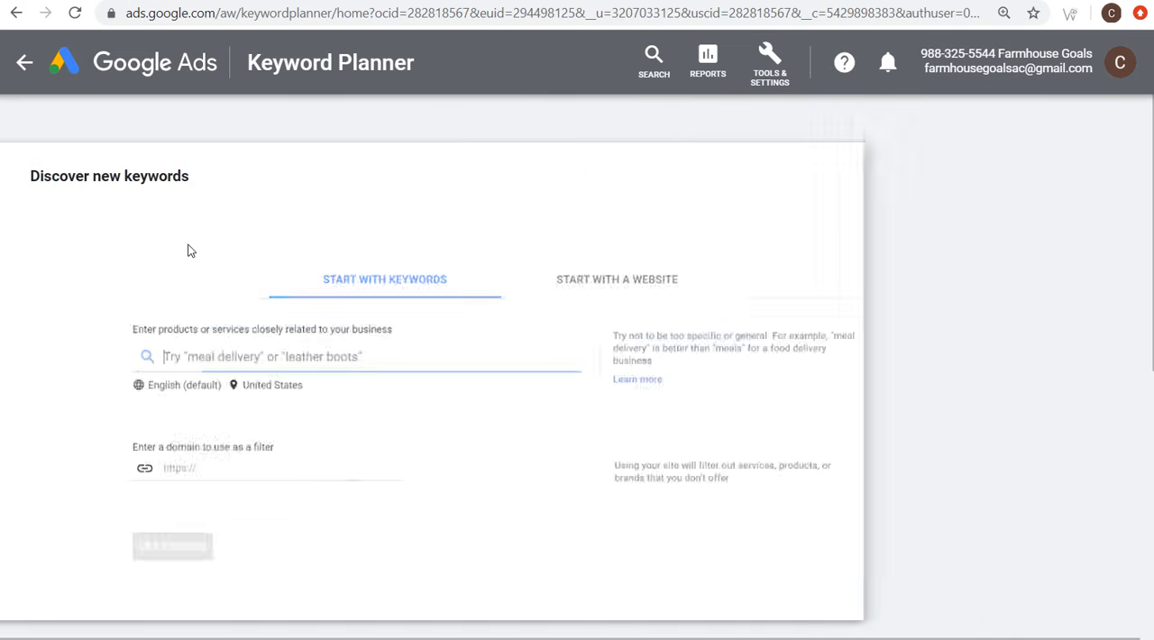
pyautogui.write('wood fa')
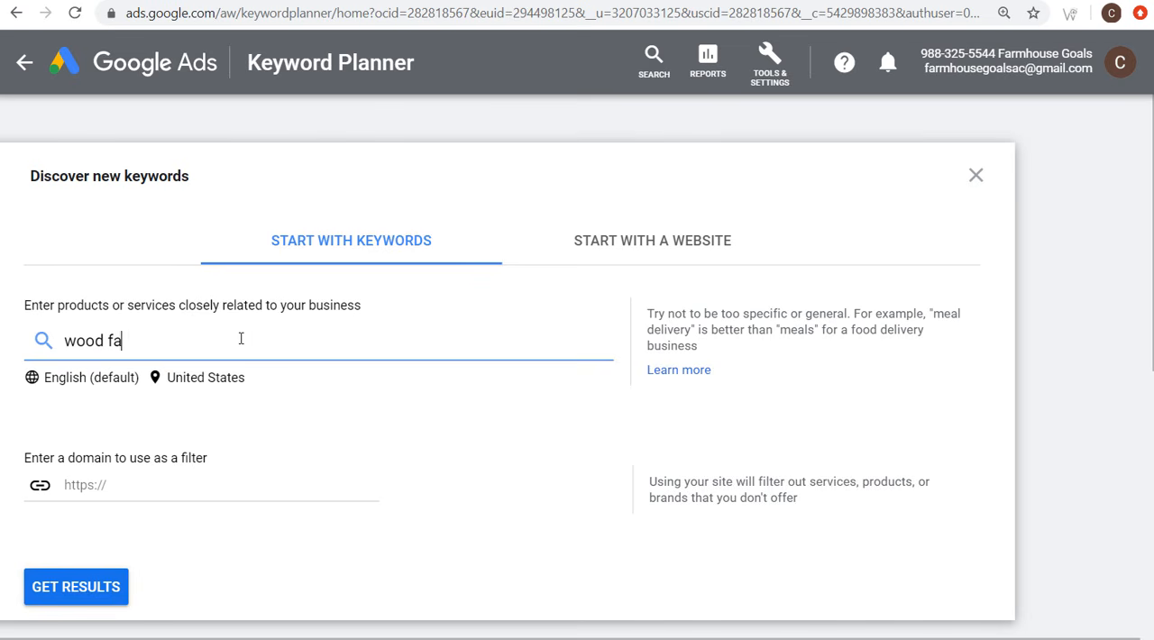
pyautogui.write('rmhouse signs')
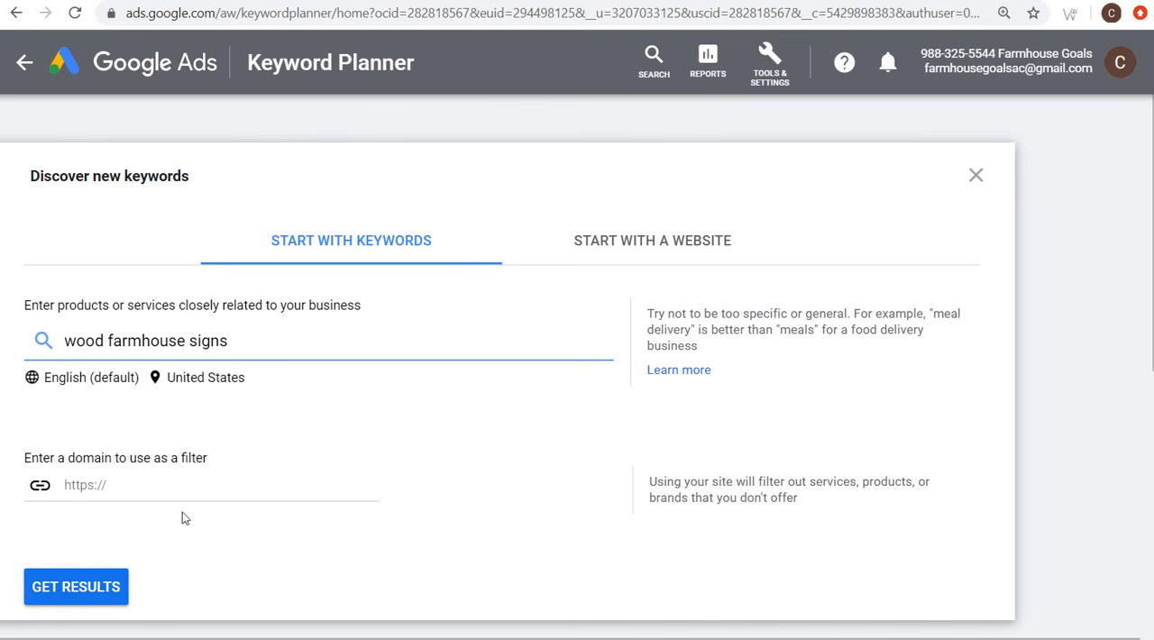
pyautogui.click(116, 586)
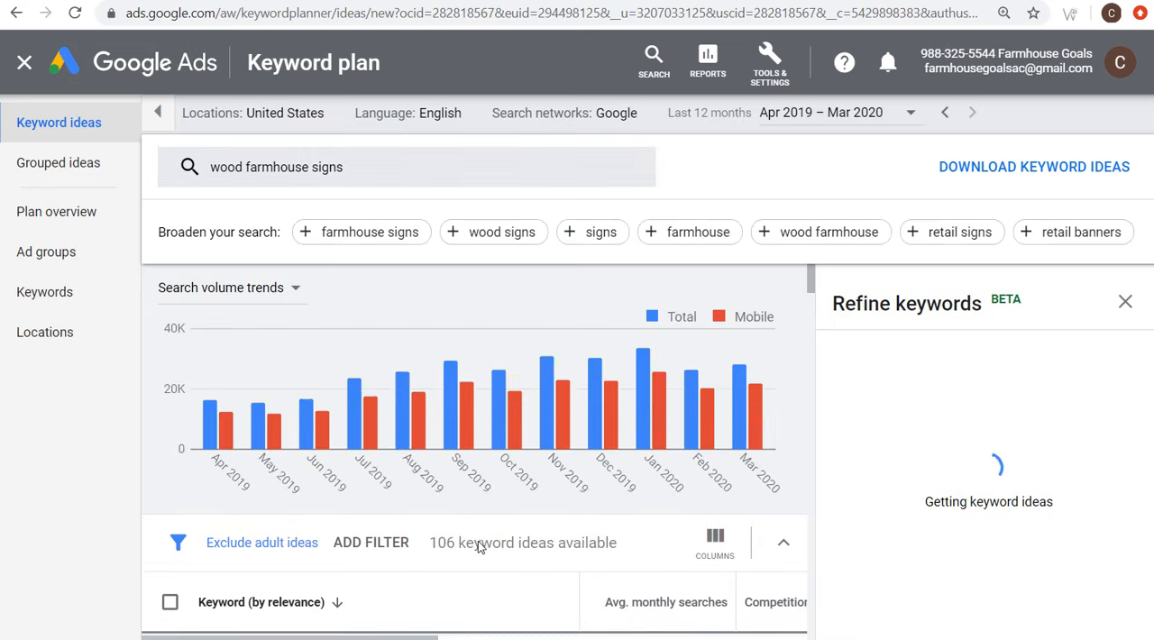
pyautogui.scroll(-3, 476, 544)
pyautogui.scroll(-2, 270, 504)
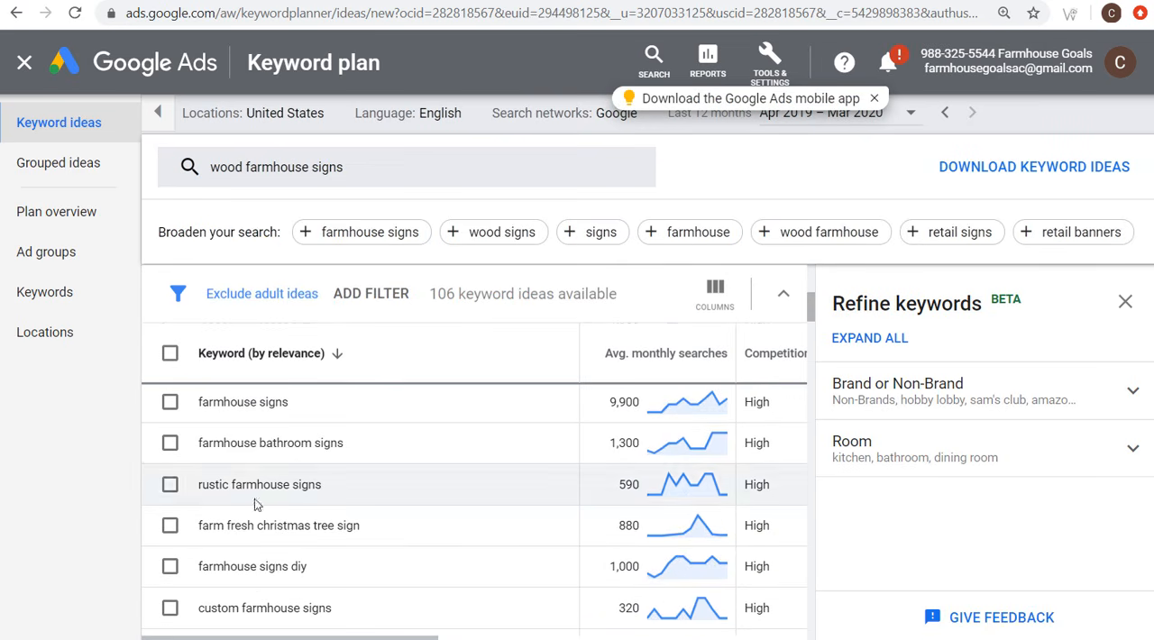
pyautogui.scroll(-2, 255, 505)
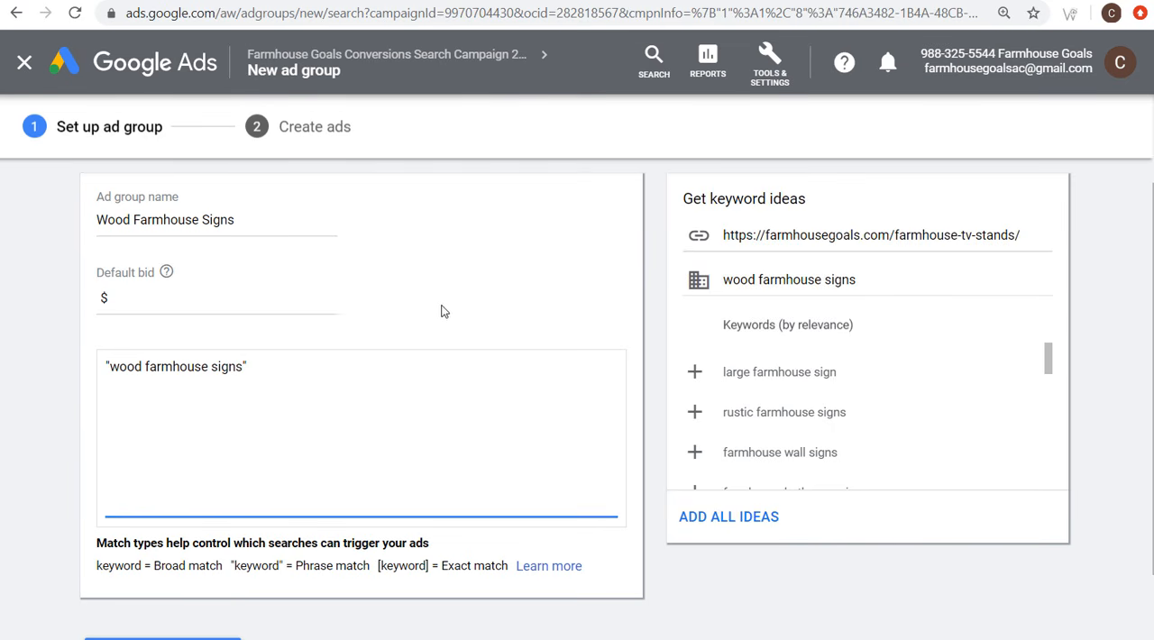
# Step: Set the default bid to $0.25 for the Wood Farmhouse Signs ad group and save the ad group setup
pyautogui.click(289, 297)
pyautogui.write('0.25')
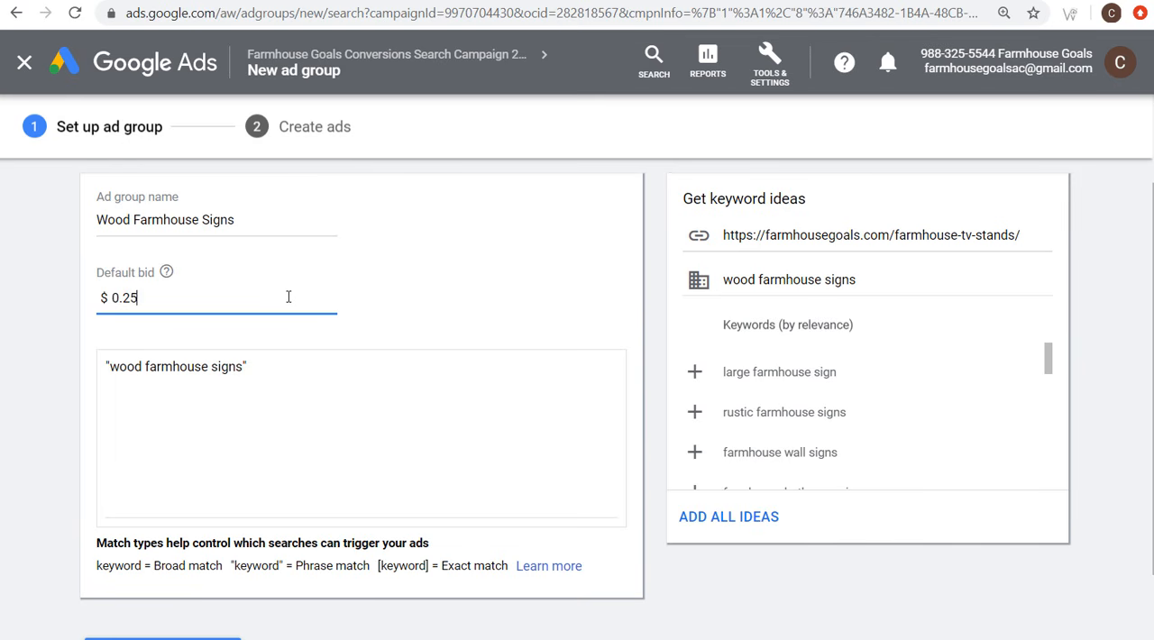
pyautogui.scroll(-1, 352, 397)
pyautogui.click(191, 562)
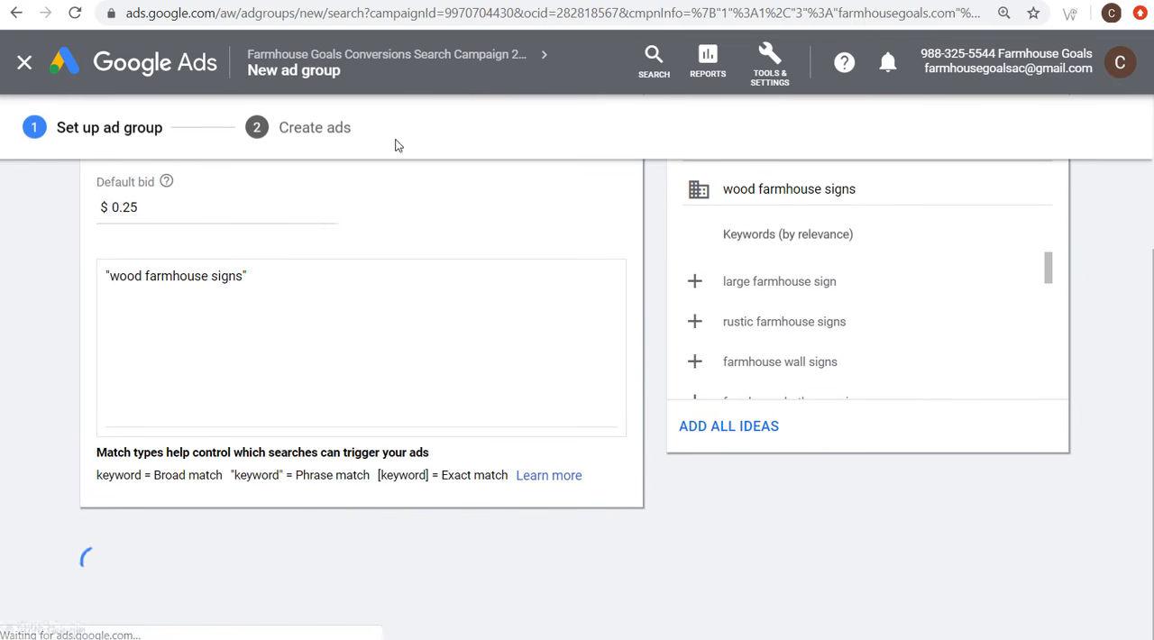
# Step: Discard the prefilled TV stands ad for Wood Farmhouse Signs and save the ad group without creating an ad
pyautogui.scroll(-5, 329, 305)
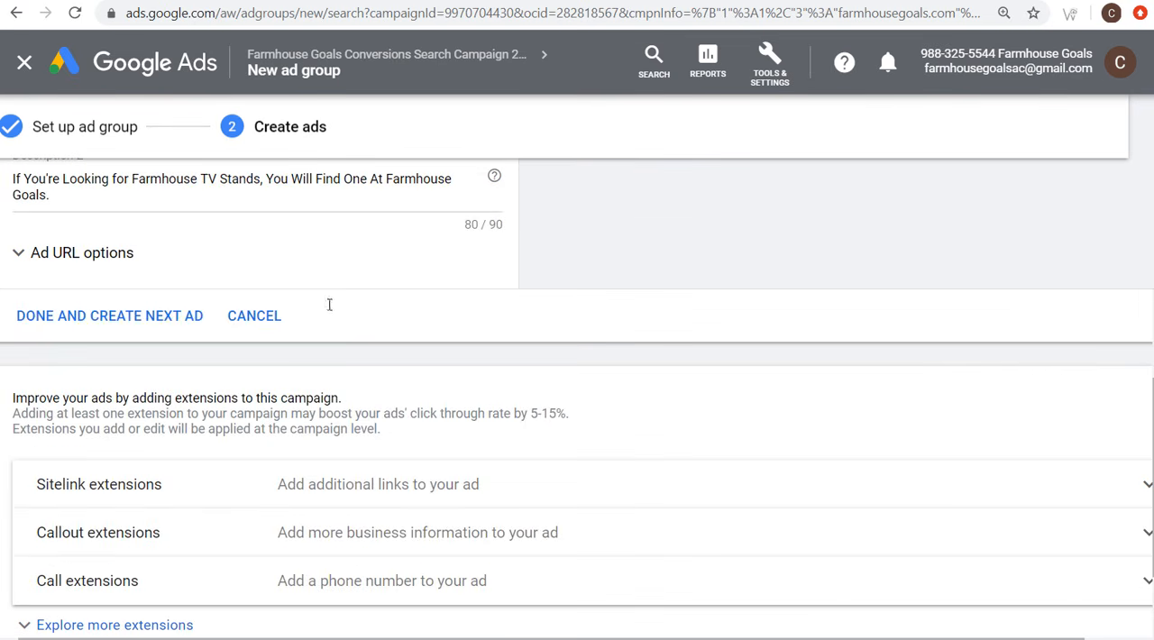
pyautogui.click(252, 323)
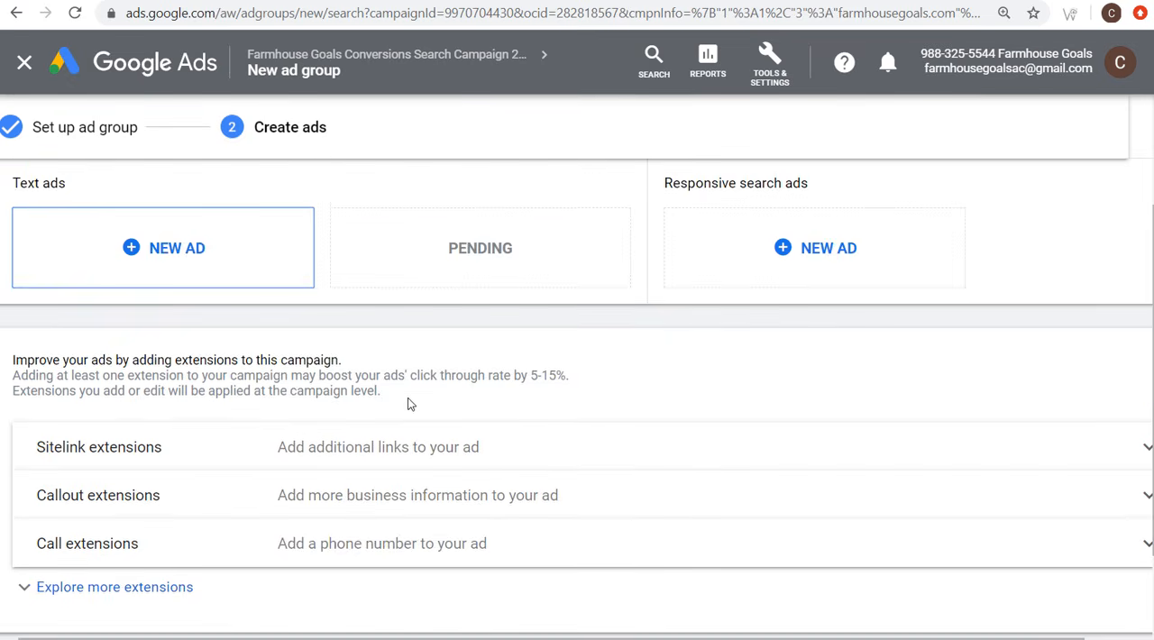
pyautogui.scroll(-2, 407, 403)
pyautogui.click(106, 547)
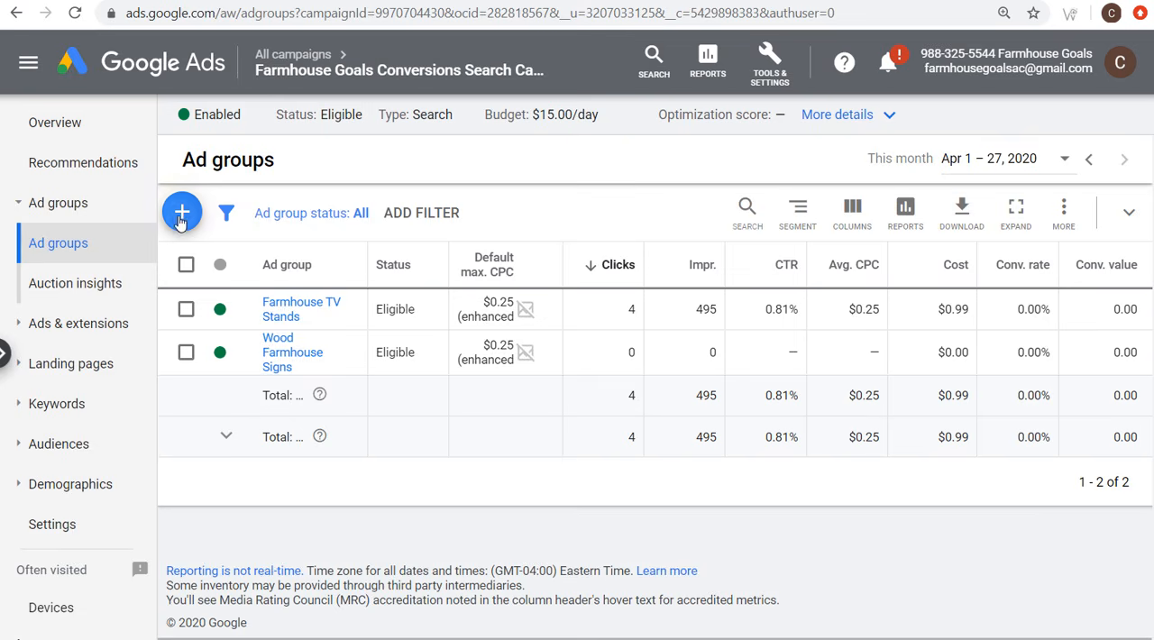
# Step: Start a new ad group named Metal Farmhouse Signs and check the matching post in the WordPress post list
pyautogui.click(179, 218)
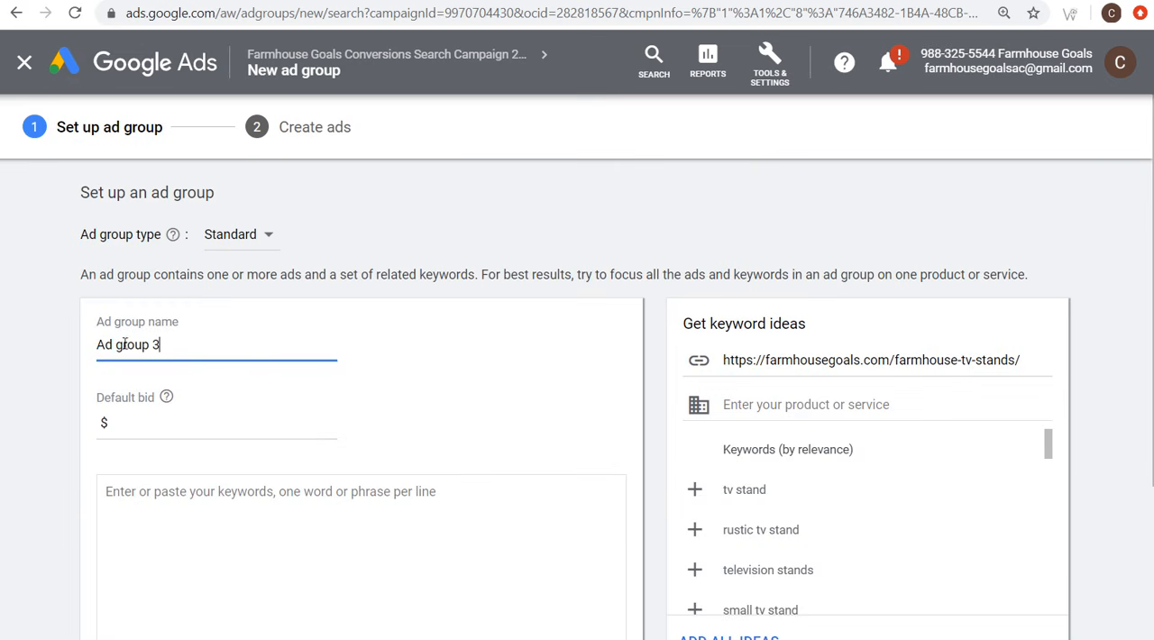
pyautogui.tripleClick(124, 344)
pyautogui.write('Metal Farmhouse Signs')
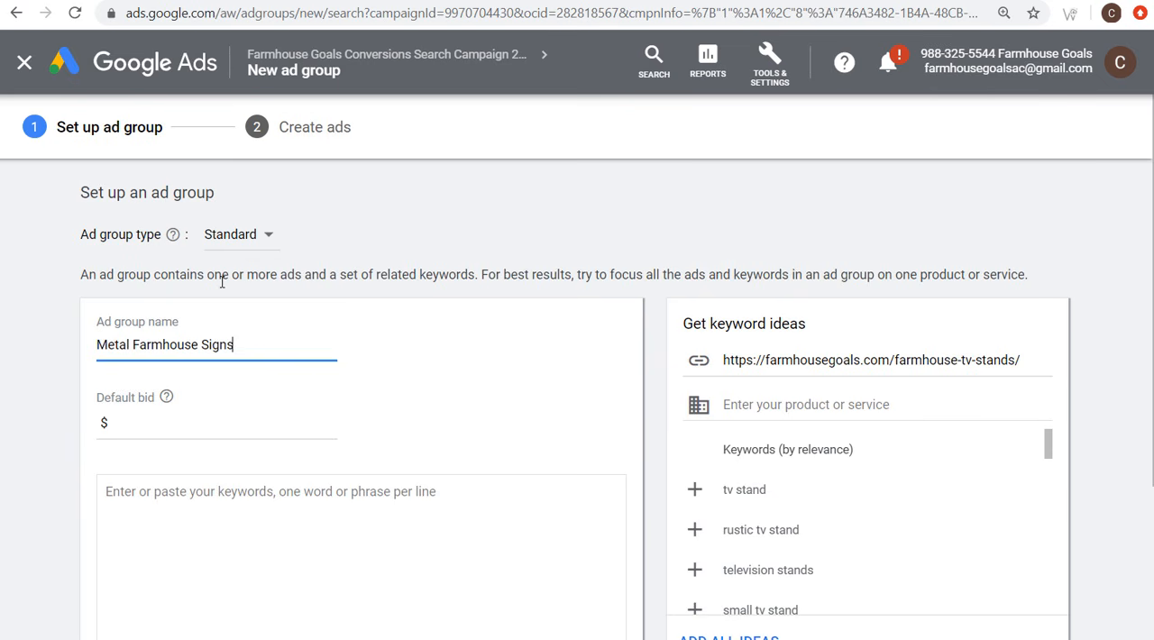
pyautogui.click(464, 1)
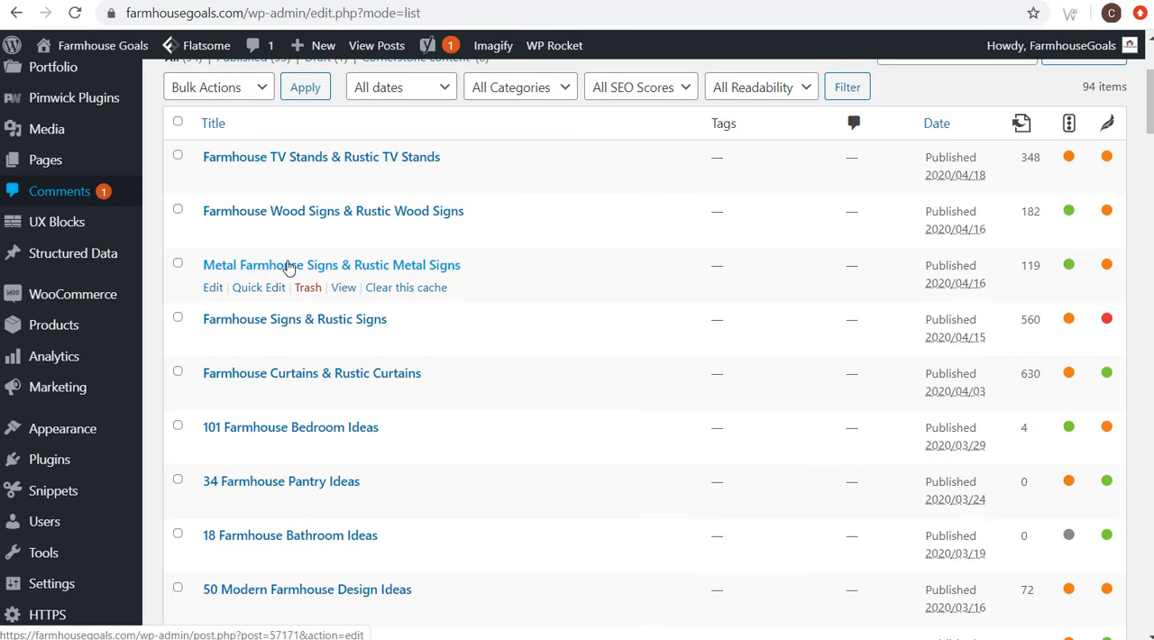
pyautogui.click(338, 1)
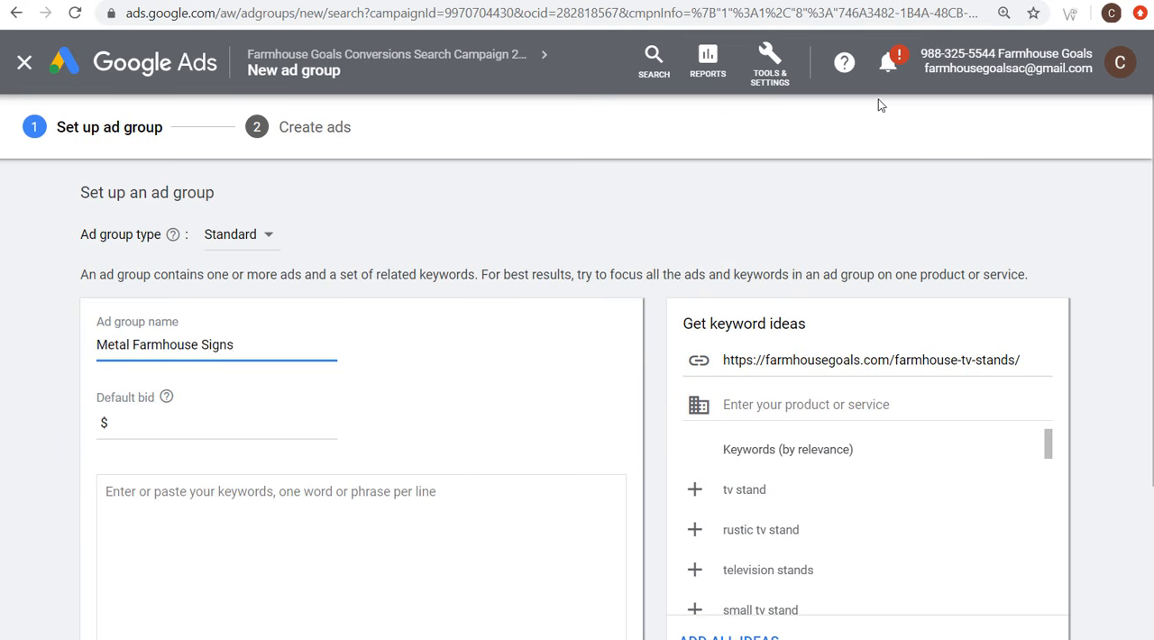
# Step: Check the Google Ads account notifications and close them
pyautogui.click(887, 63)
pyautogui.click(652, 253)
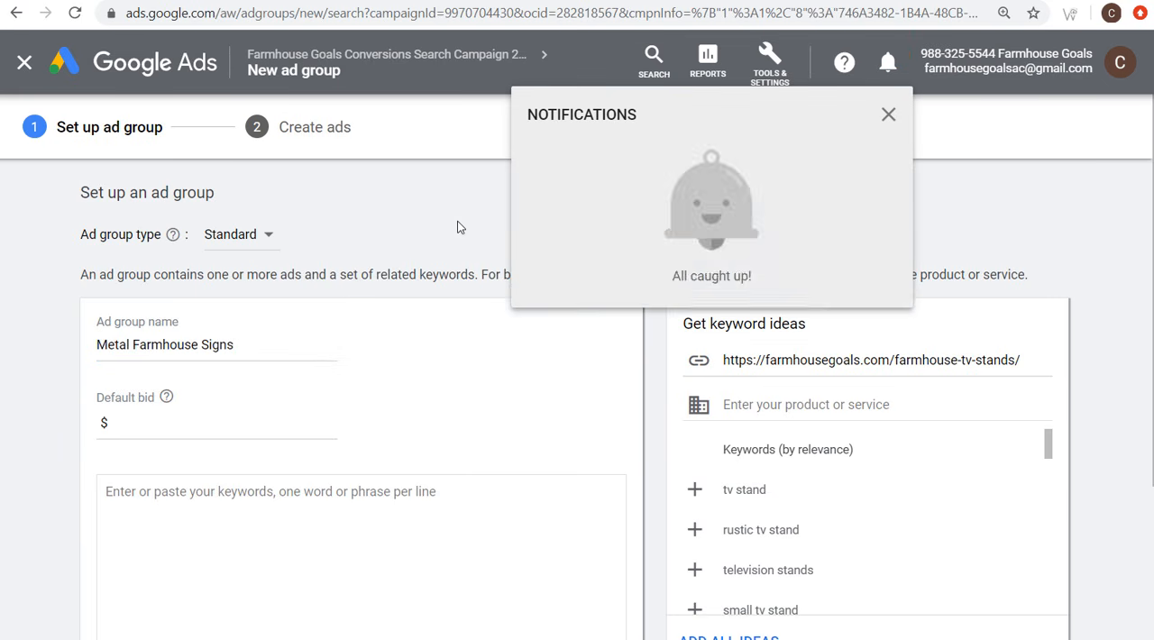
pyautogui.click(459, 225)
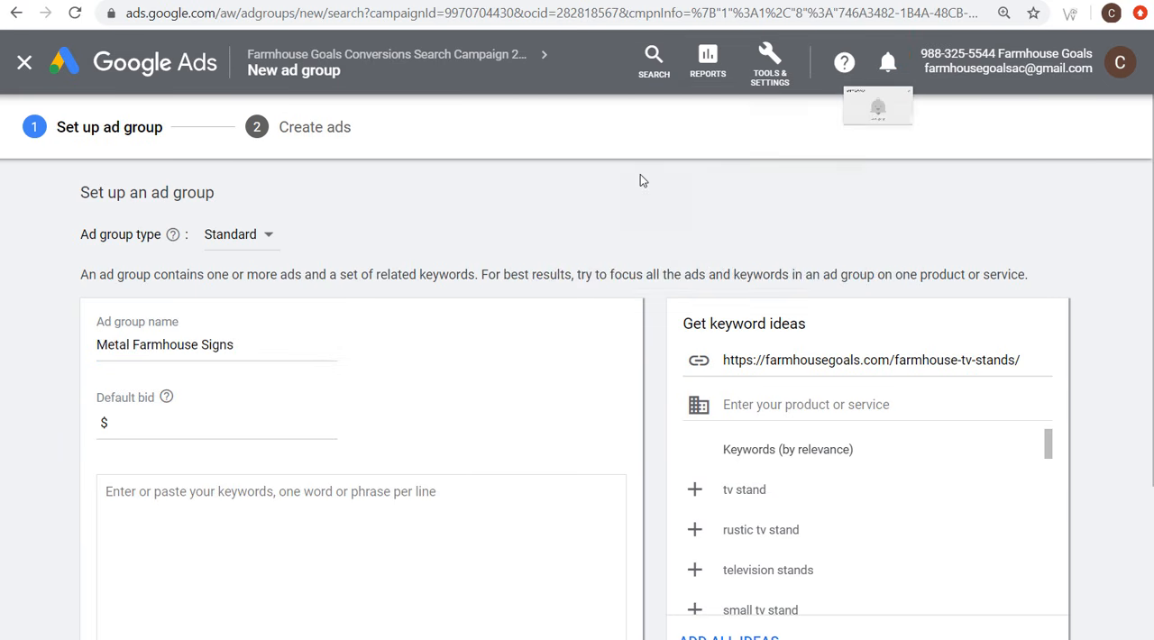
# Step: Give Metal Farmhouse Signs a $0.25 default bid and the phrase match keyword "metal farmhouse signs", and save the setup
pyautogui.click(249, 423)
pyautogui.write('0.25')
pyautogui.scroll(-1, 306, 338)
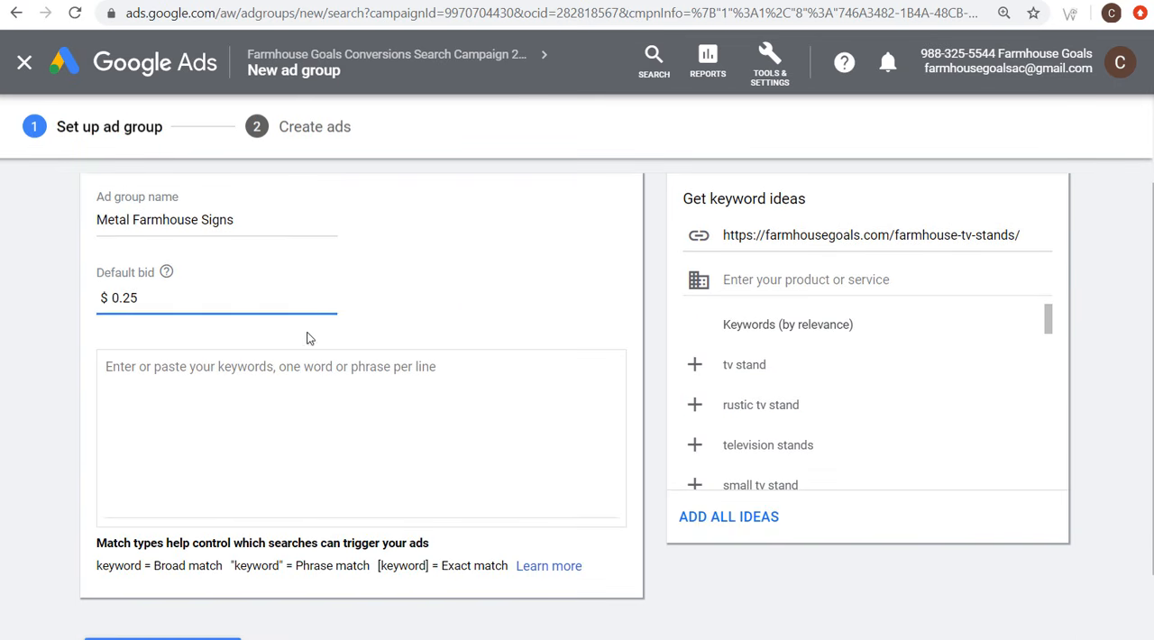
pyautogui.click(430, 396)
pyautogui.write('"')
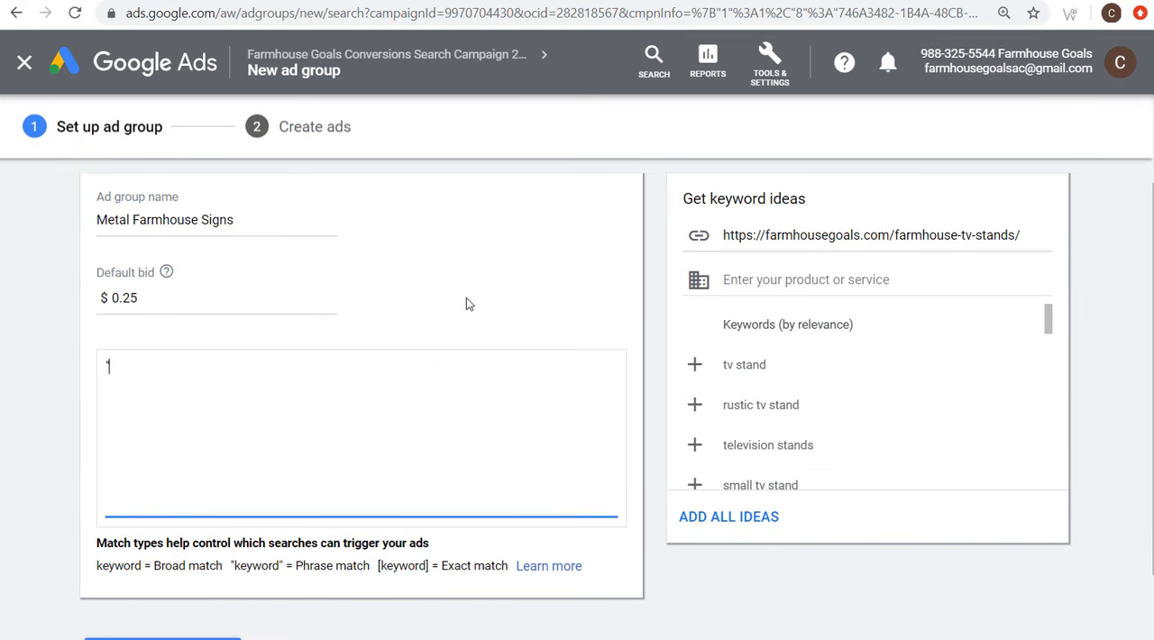
pyautogui.write('metal farmhouse signsc')
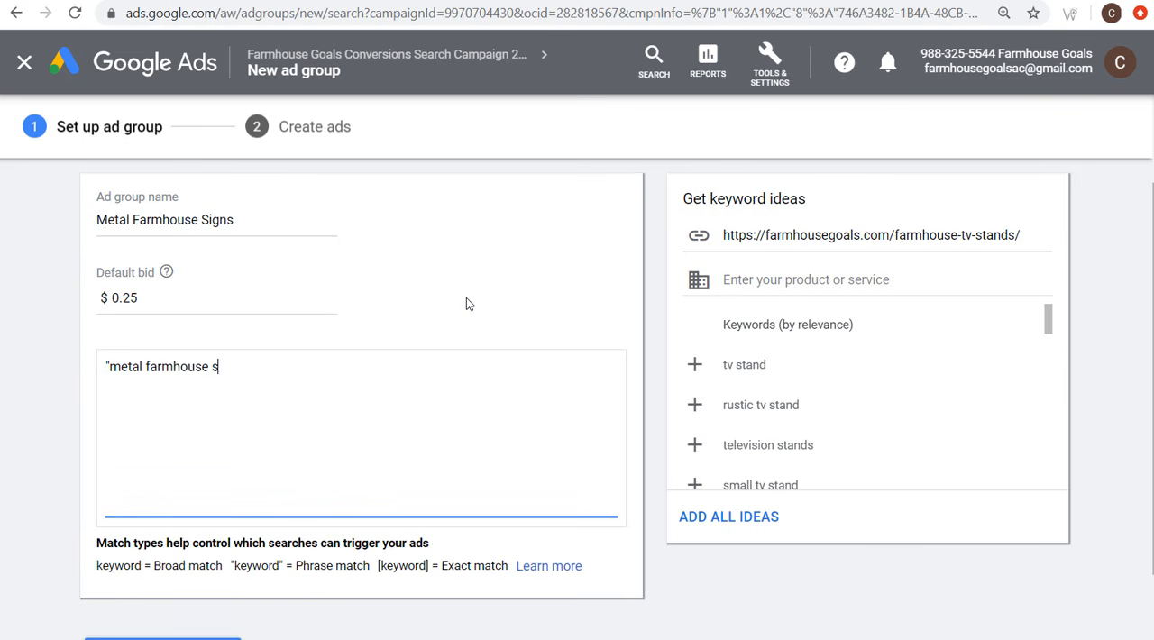
pyautogui.scroll(-1, 466, 304)
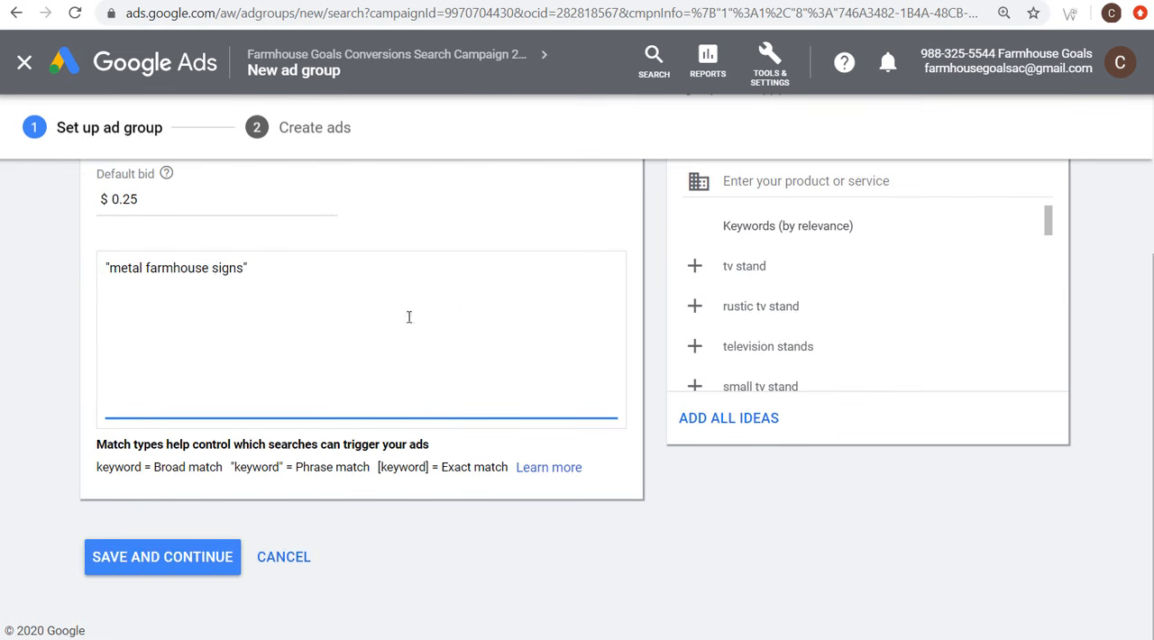
pyautogui.click(167, 556)
# Step: Discard the prefilled TV stands ad for Metal Farmhouse Signs and finish the ad group without an ad
pyautogui.scroll(-3, 250, 398)
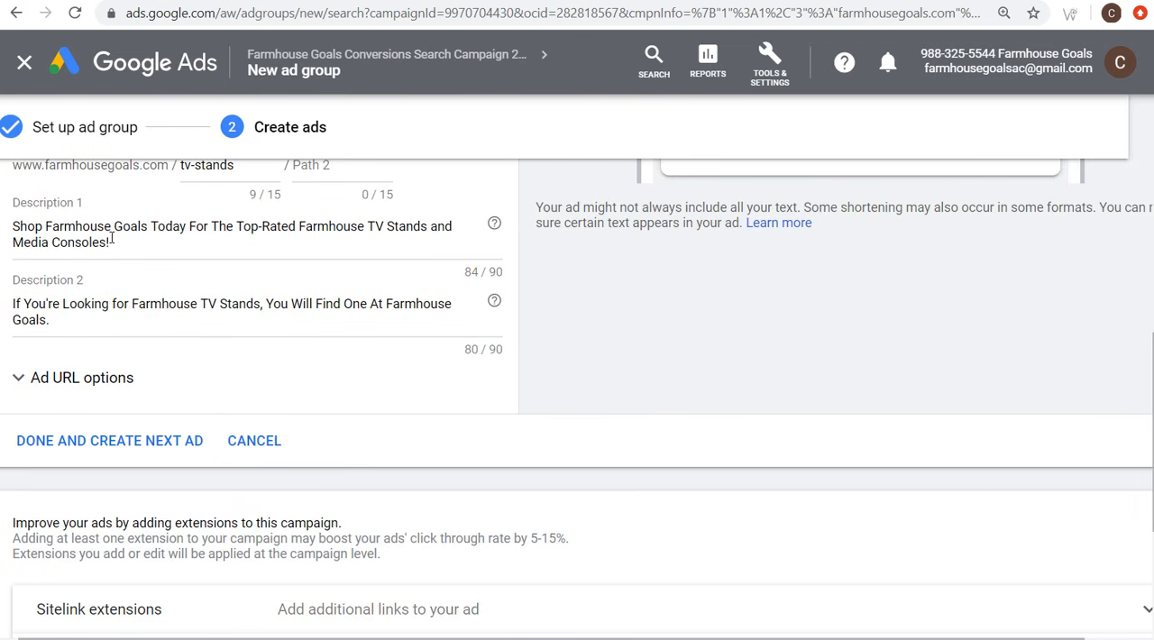
pyautogui.scroll(3, 190, 226)
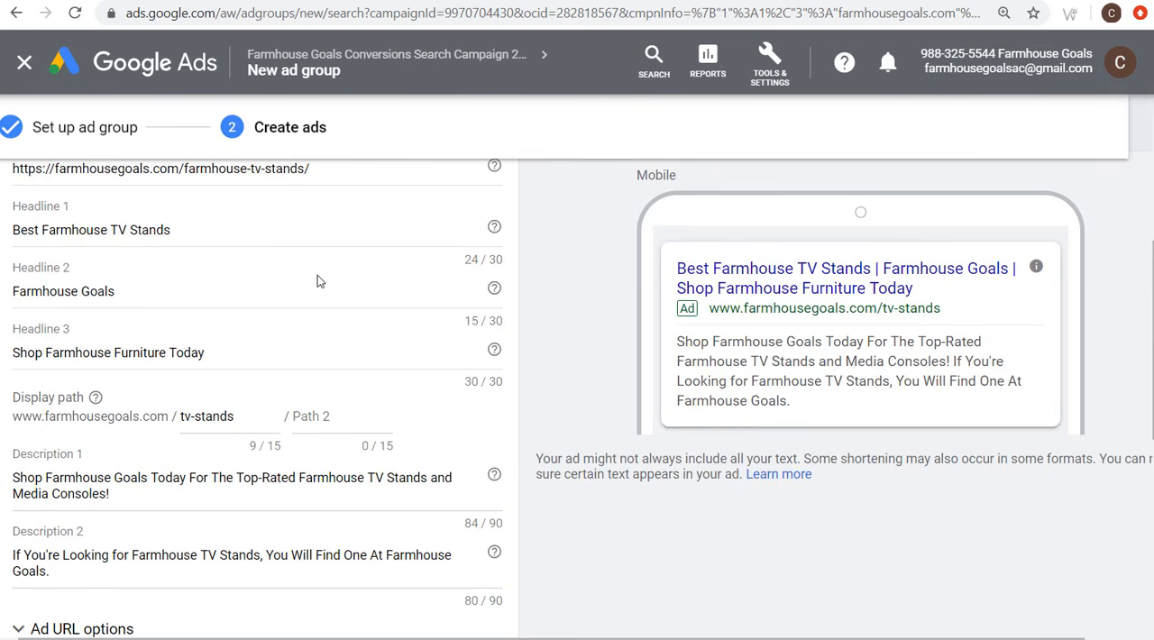
pyautogui.scroll(-4, 319, 279)
pyautogui.click(268, 330)
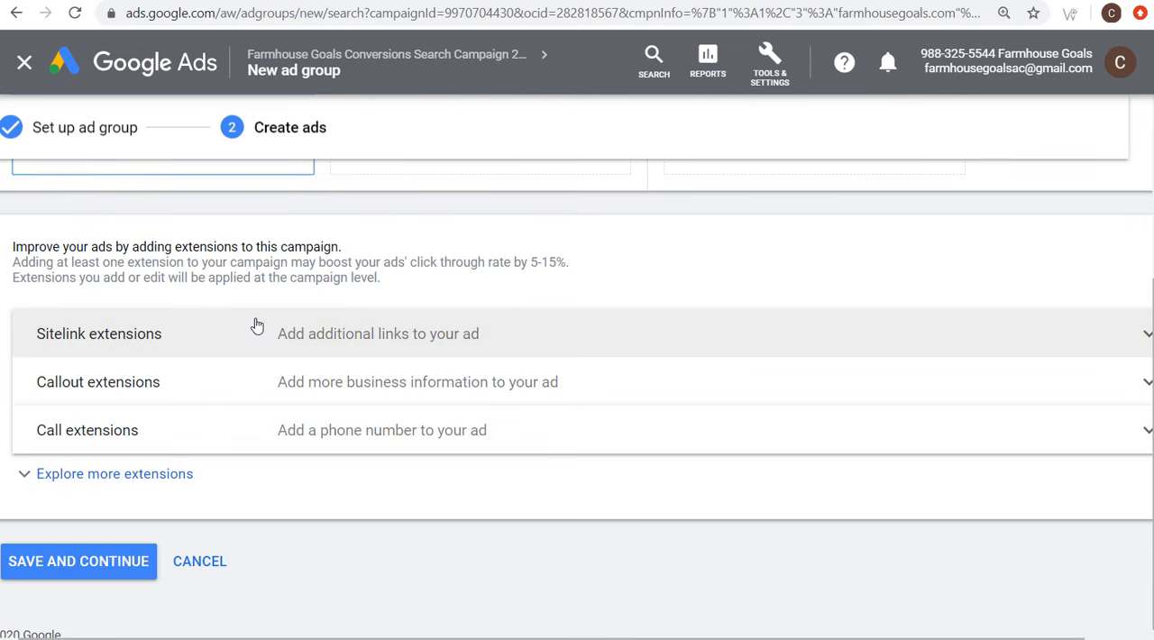
pyautogui.click(93, 564)
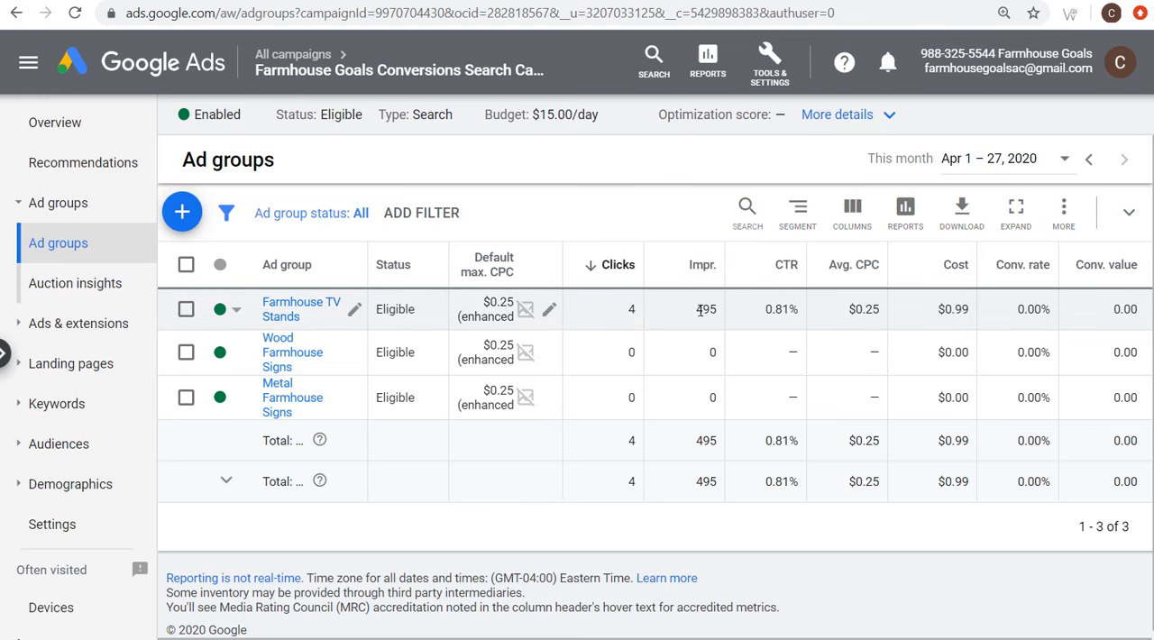
# Step: Review the Farmhouse TV Stands ad group's performance figures, from clicks to conversion value, and its cost
pyautogui.moveTo(627, 310); pyautogui.dragTo(1132, 307)
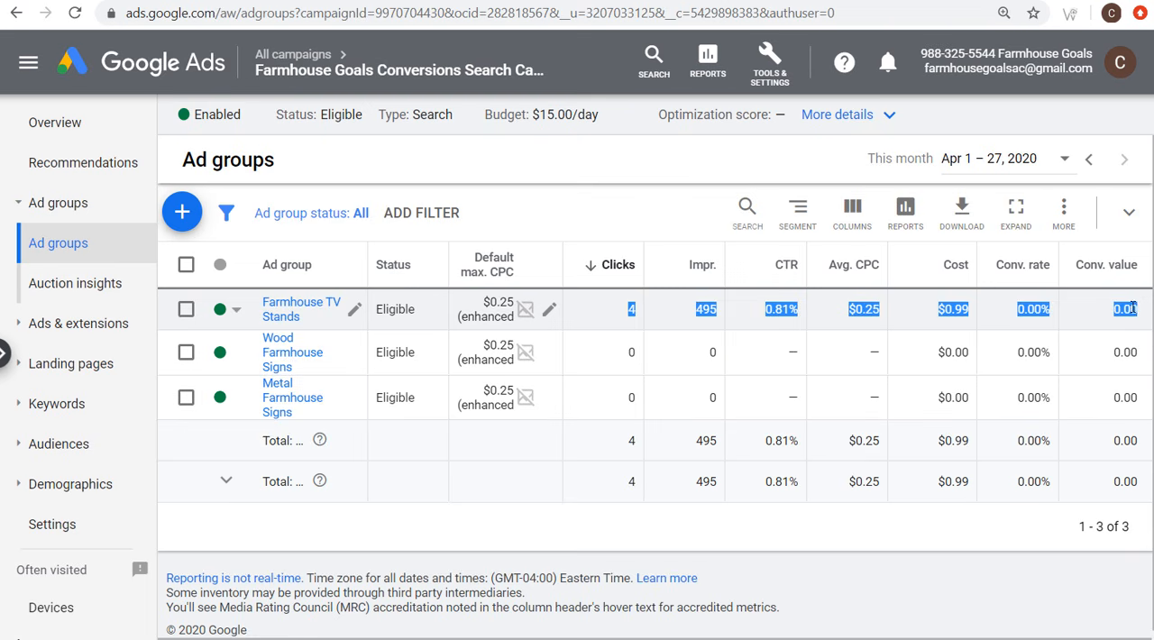
pyautogui.click(1133, 307)
pyautogui.moveTo(939, 311); pyautogui.dragTo(983, 316)
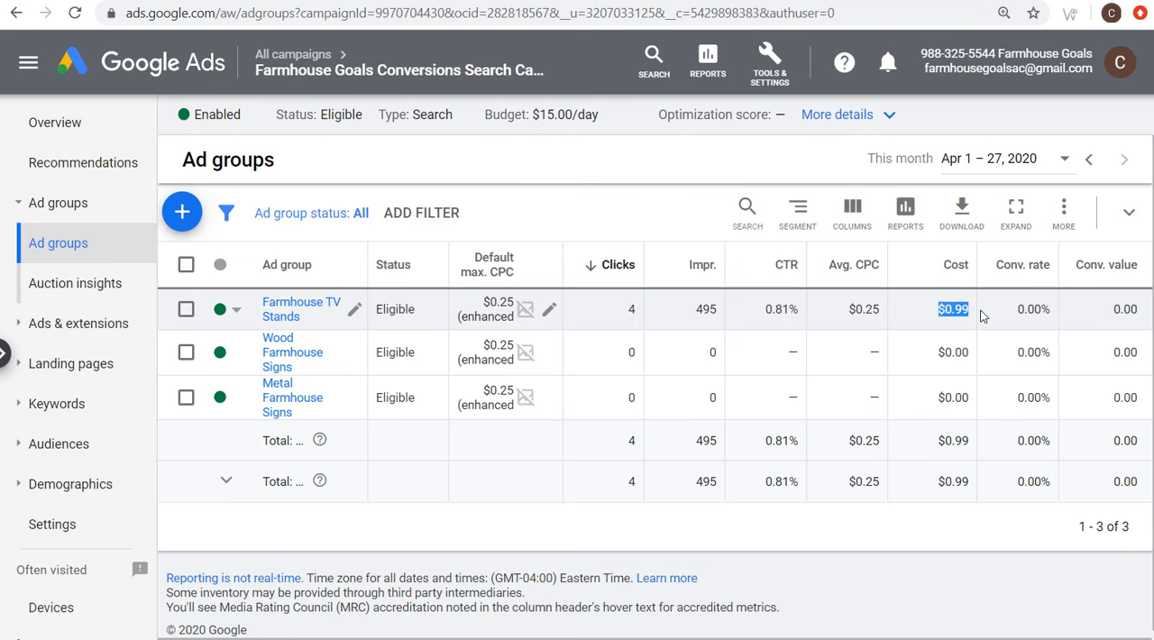
pyautogui.click(982, 316)
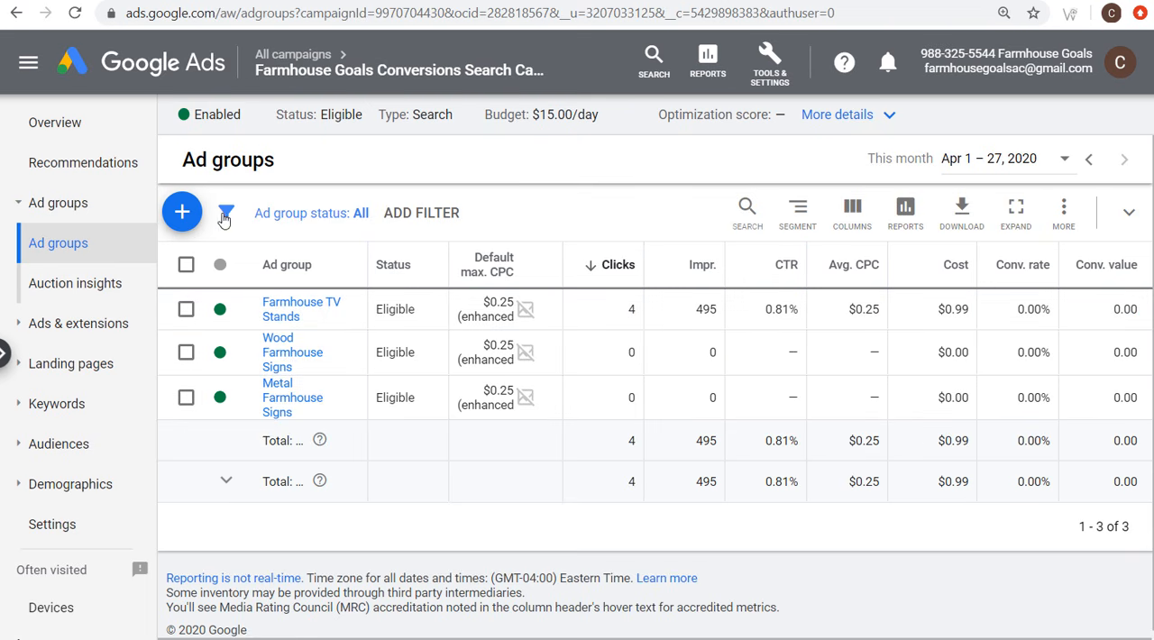
# Step: Start another new ad group in the Farmhouse Goals Conversions Search campaign
pyautogui.click(182, 212)
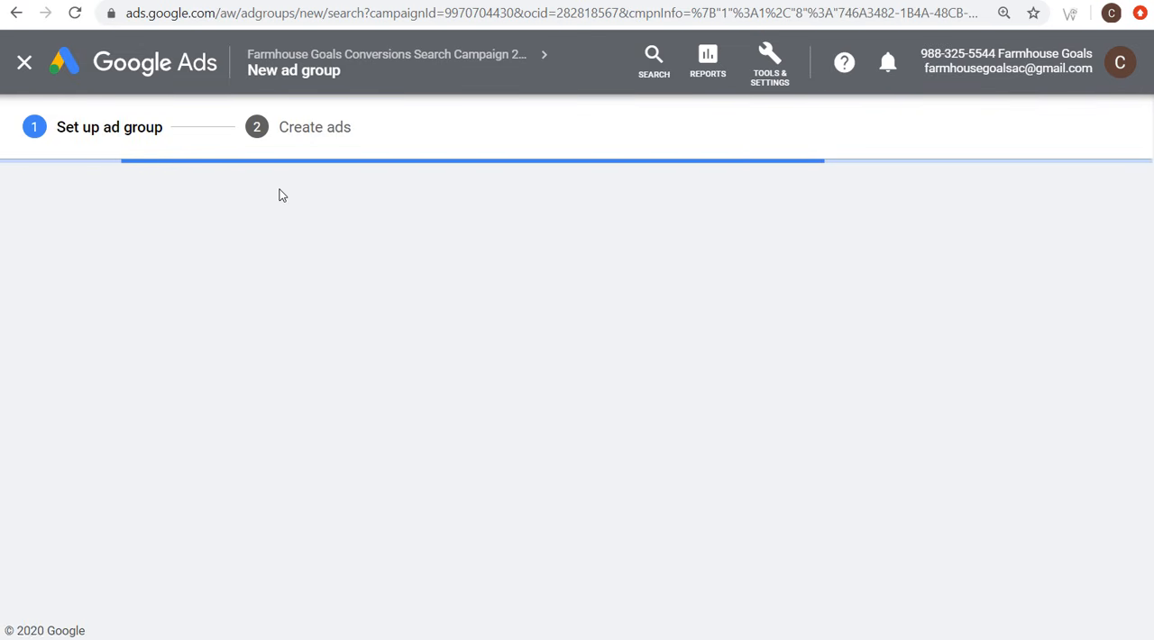
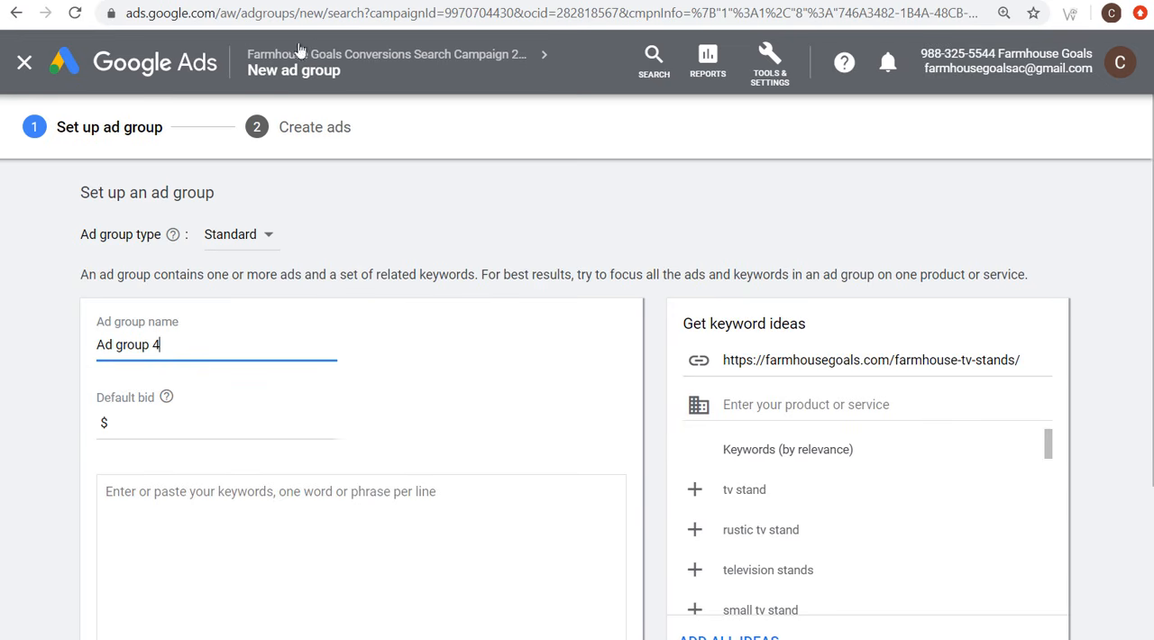
# Step: Name the new ad group "Farmhouse Signs - Exact"
pyautogui.tripleClick(192, 342)
pyautogui.write('Farmh')
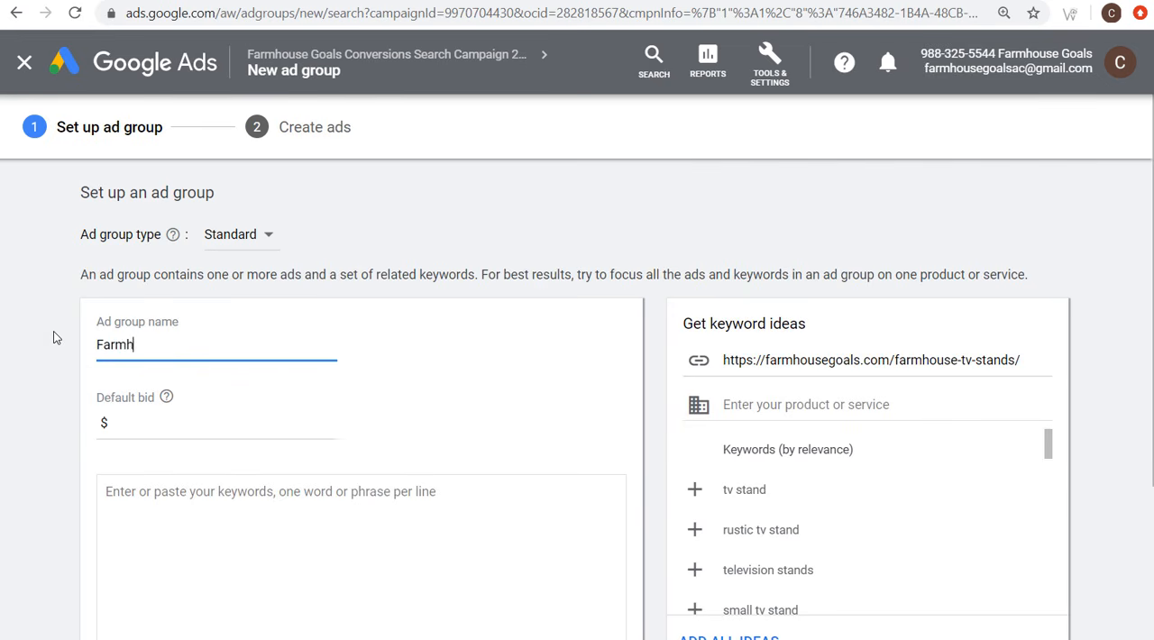
pyautogui.write('ouse Signs - Exact')
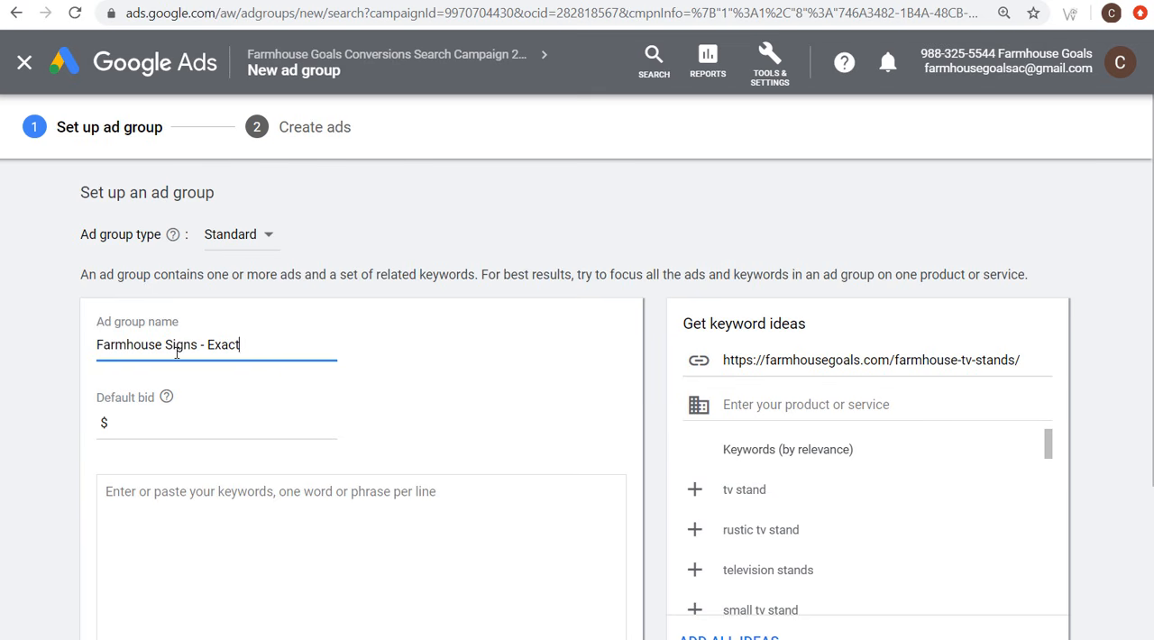
pyautogui.moveTo(242, 344); pyautogui.dragTo(210, 348)
# Step: Add the exact match keyword [farmhouse signs] to the Farmhouse Signs - Exact ad group
pyautogui.click(386, 491)
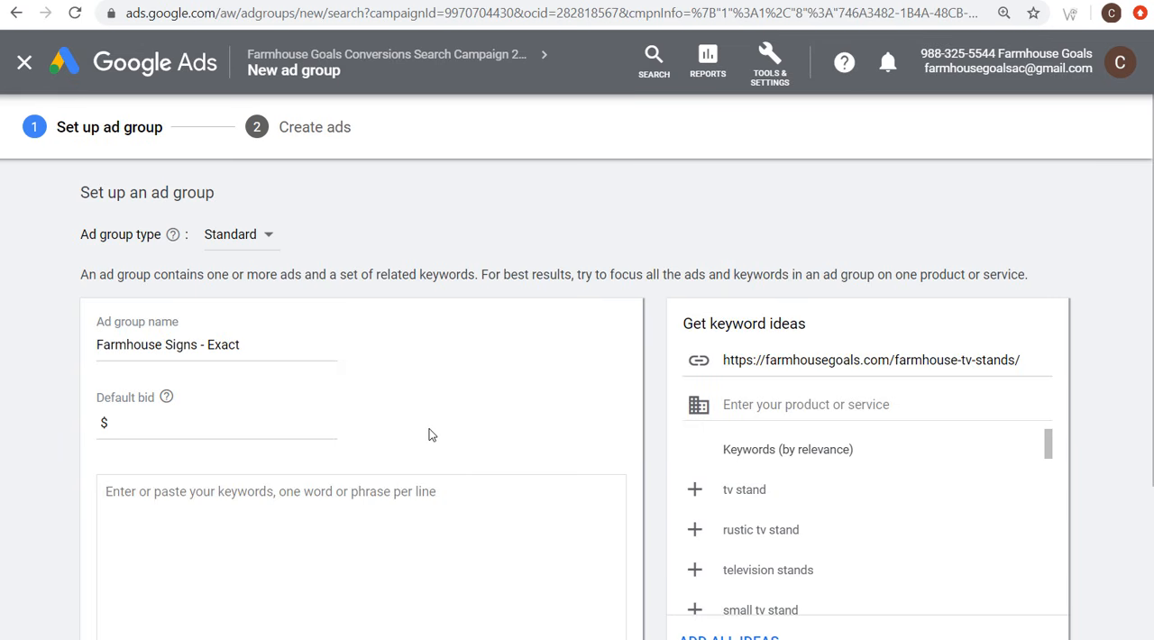
pyautogui.write('[farmhous')
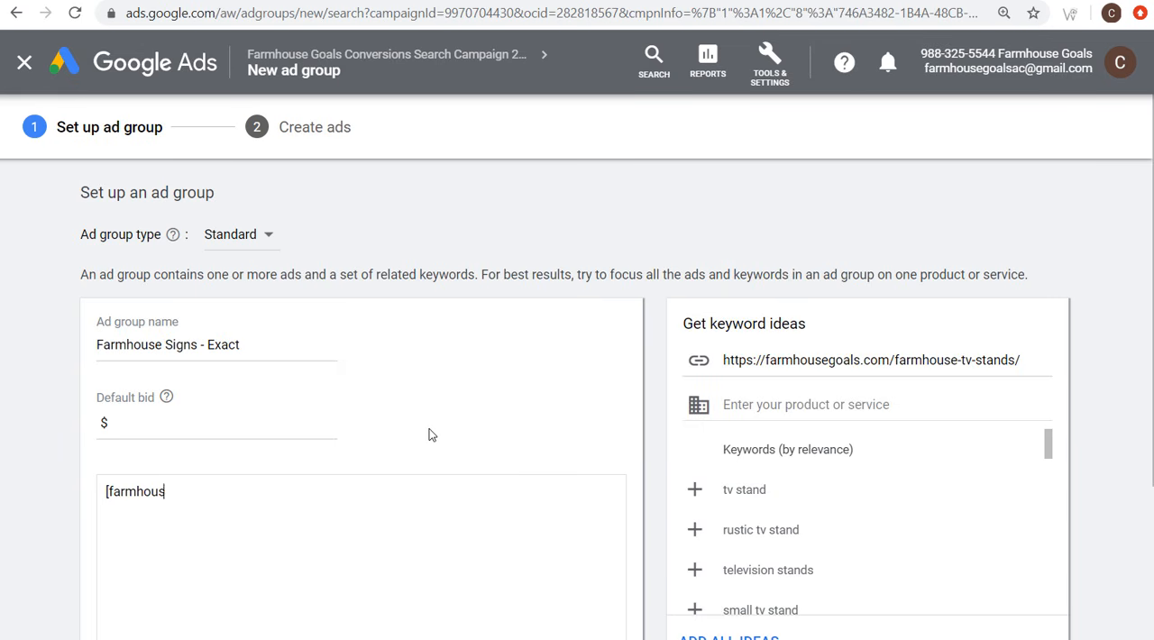
pyautogui.write('e signs')
pyautogui.scroll(-2, 429, 436)
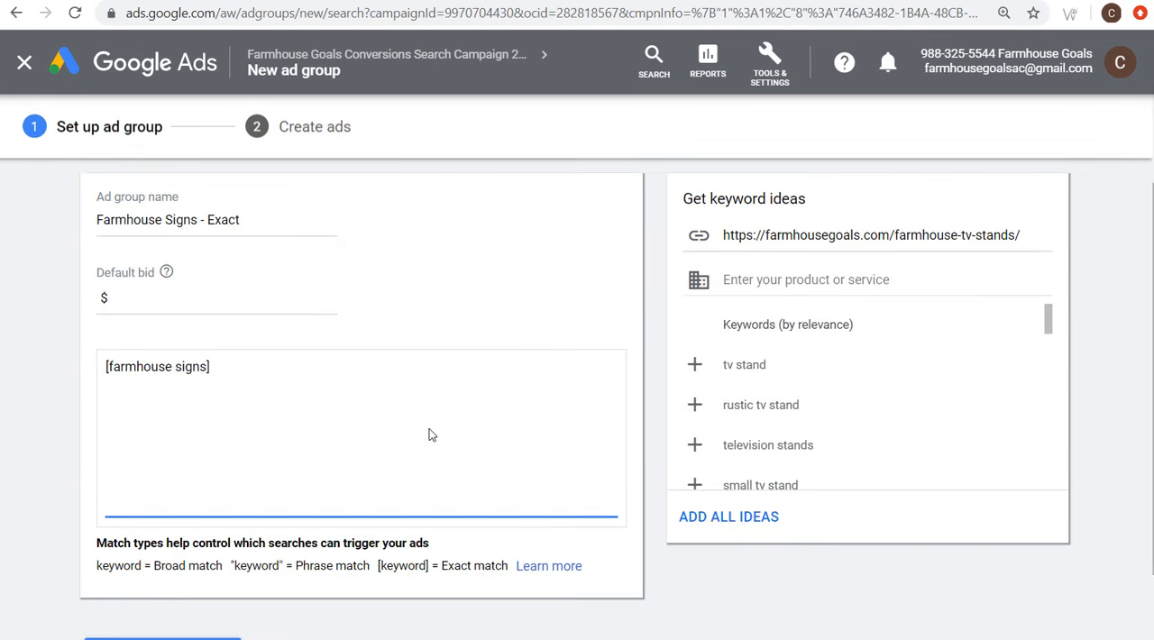
pyautogui.moveTo(378, 565); pyautogui.dragTo(504, 565)
pyautogui.click(505, 565)
# Step: Set the default bid of Farmhouse Signs - Exact to $0.25 and save the ad group setup
pyautogui.click(251, 310)
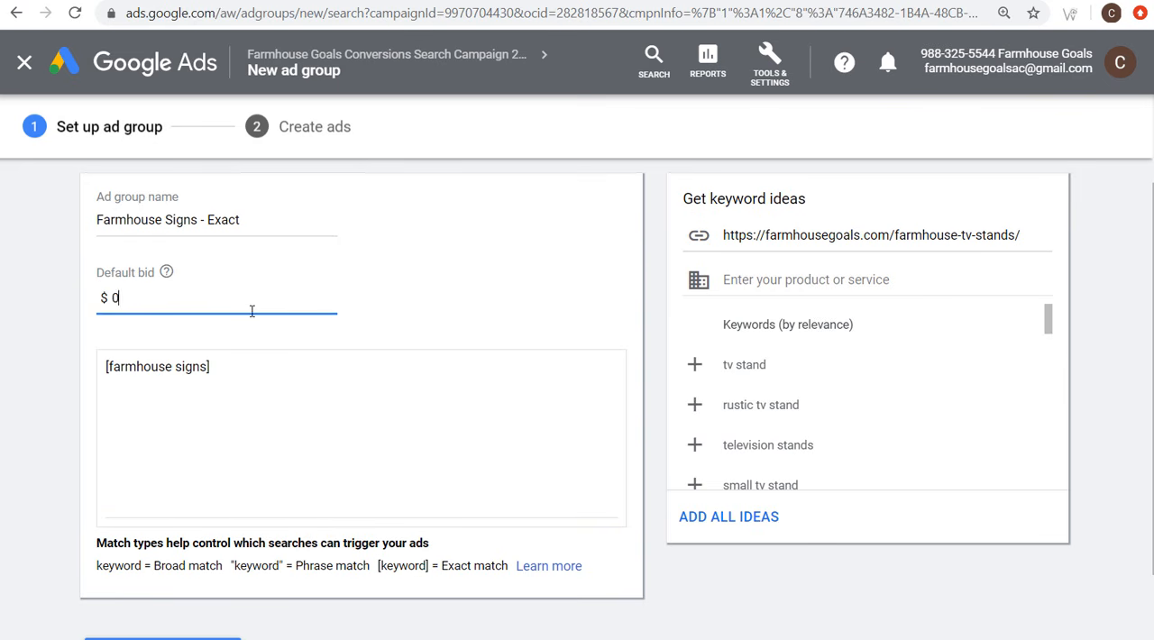
pyautogui.write('0.25')
pyautogui.click(53, 301)
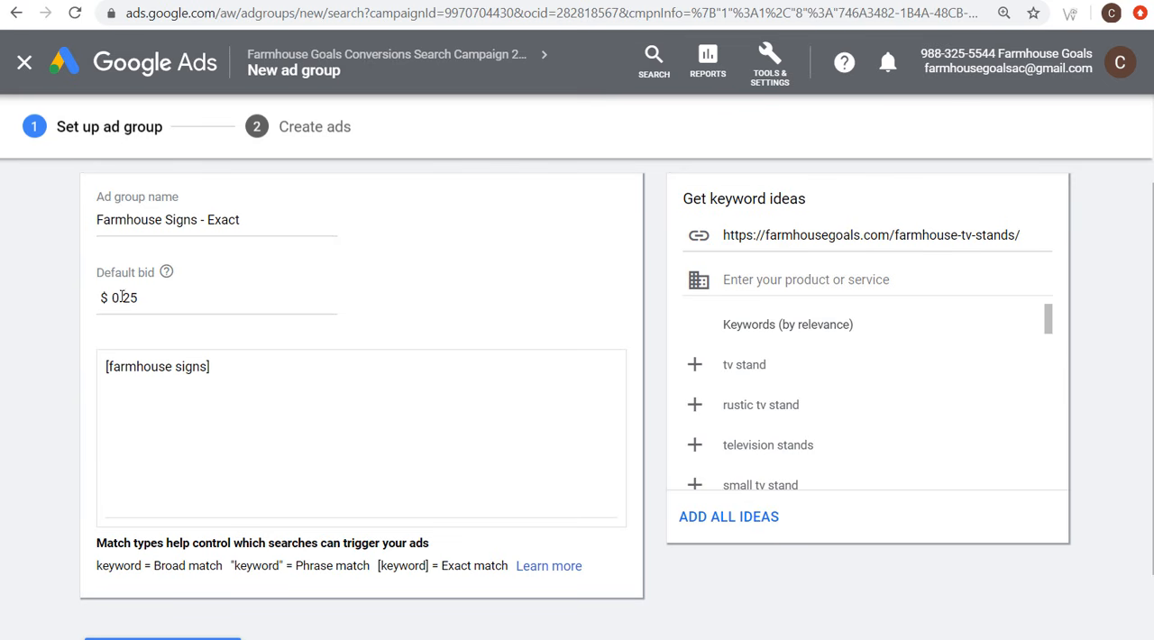
pyautogui.scroll(-1, 63, 405)
pyautogui.click(144, 560)
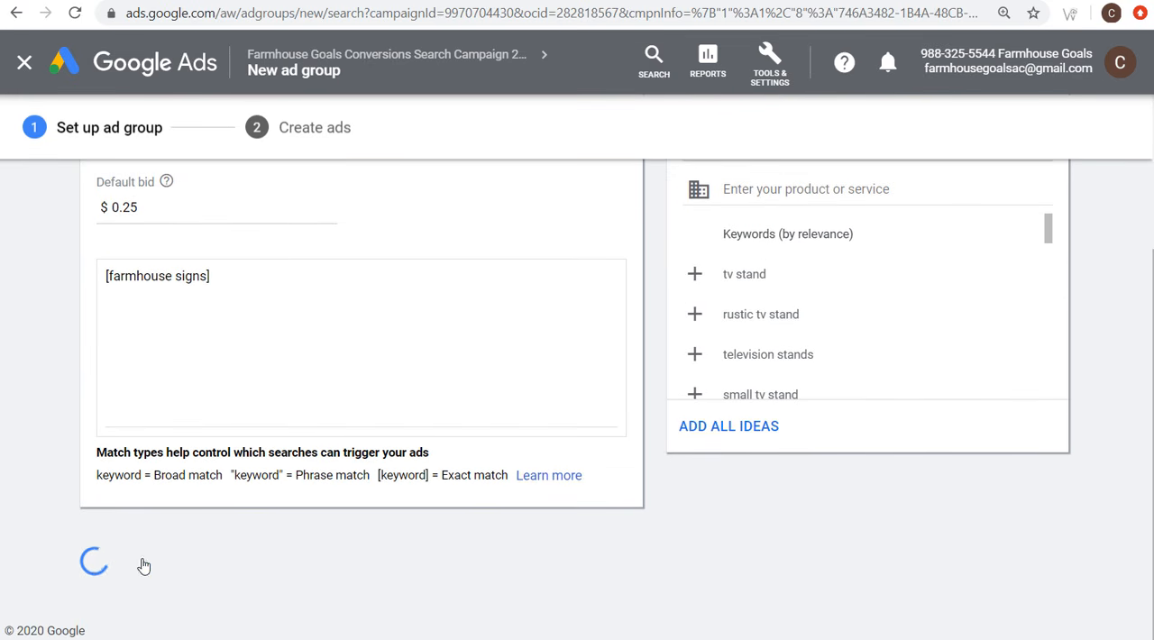
# Step: Discard the prefilled TV stands ad for Farmhouse Signs - Exact and finish the ad group without an ad
pyautogui.scroll(-2, 304, 290)
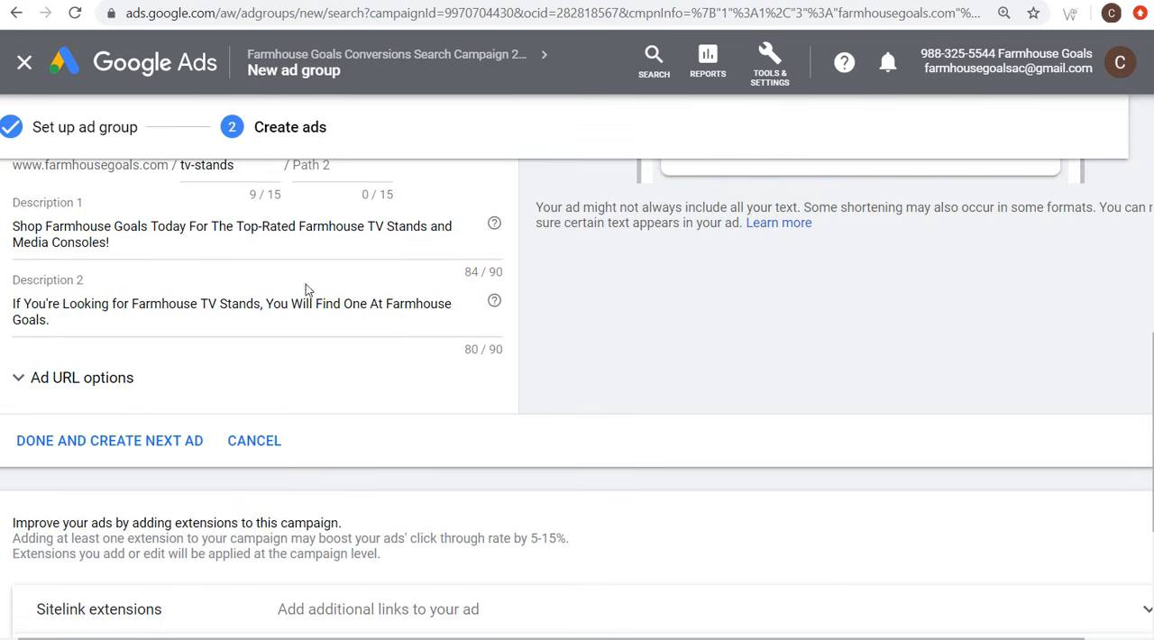
pyautogui.click(273, 451)
pyautogui.click(119, 570)
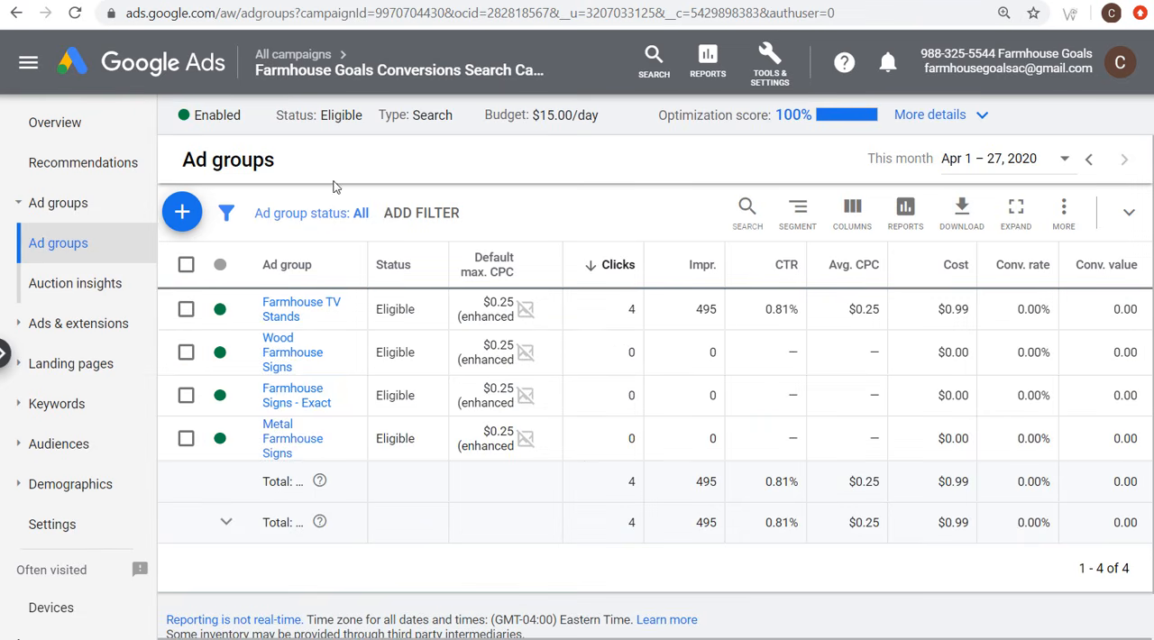
# Step: Start another new ad group and browse the Farmhouse Goals post list in WordPress for its topic
pyautogui.click(182, 212)
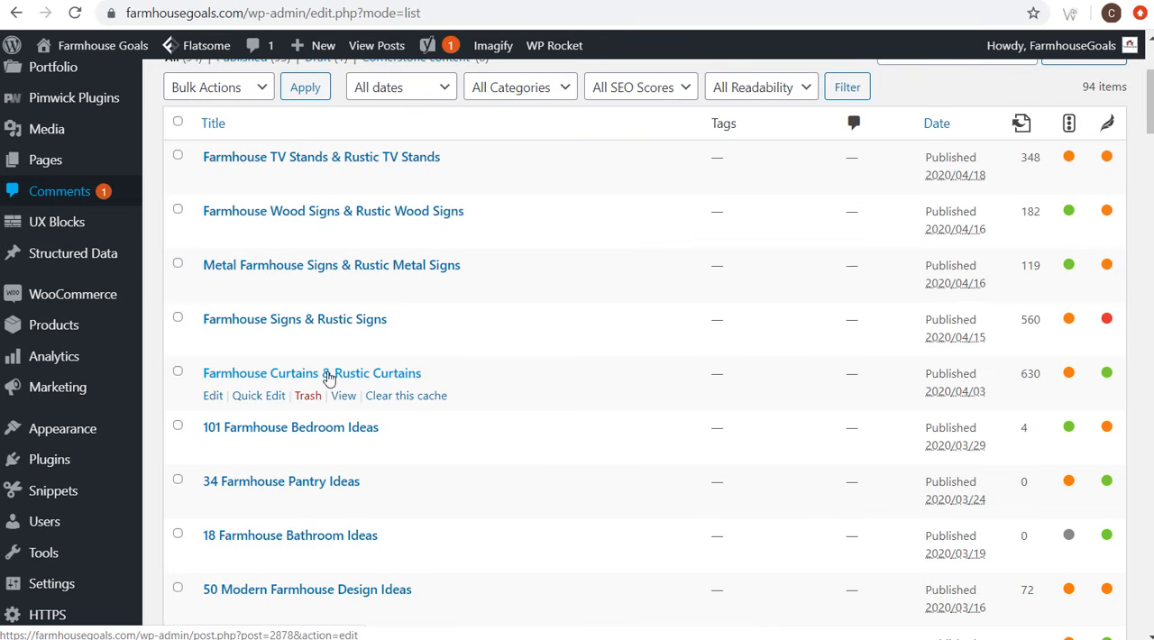
pyautogui.scroll(-1, 518, 355)
pyautogui.scroll(-2, 519, 355)
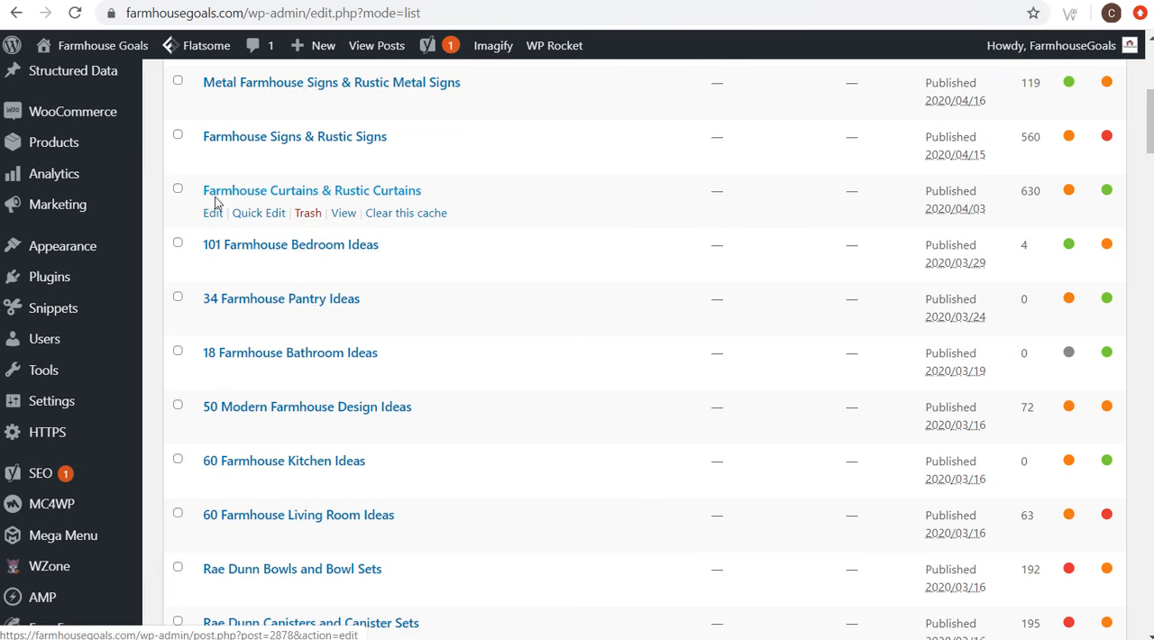
pyautogui.scroll(-2, 530, 213)
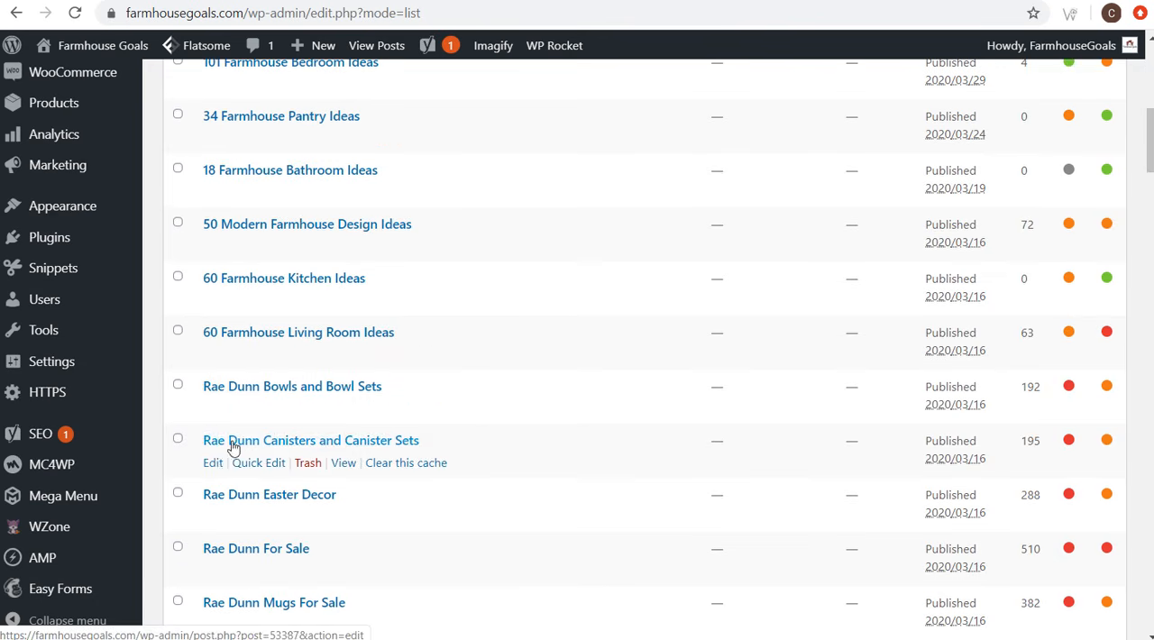
pyautogui.scroll(-7, 593, 359)
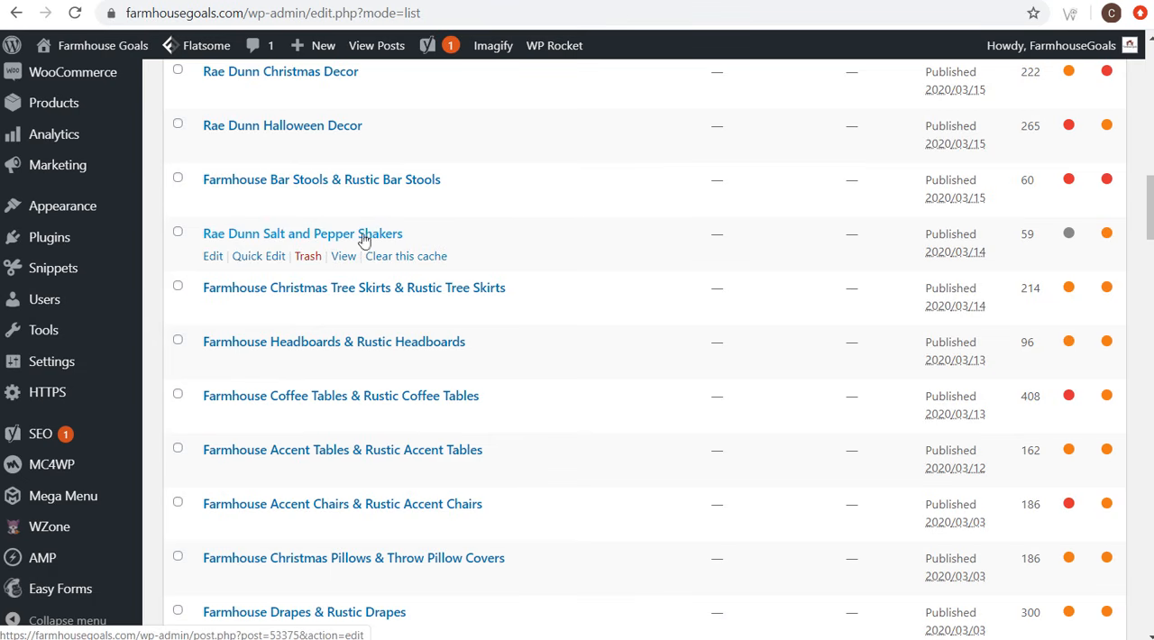
pyautogui.scroll(1, 642, 228)
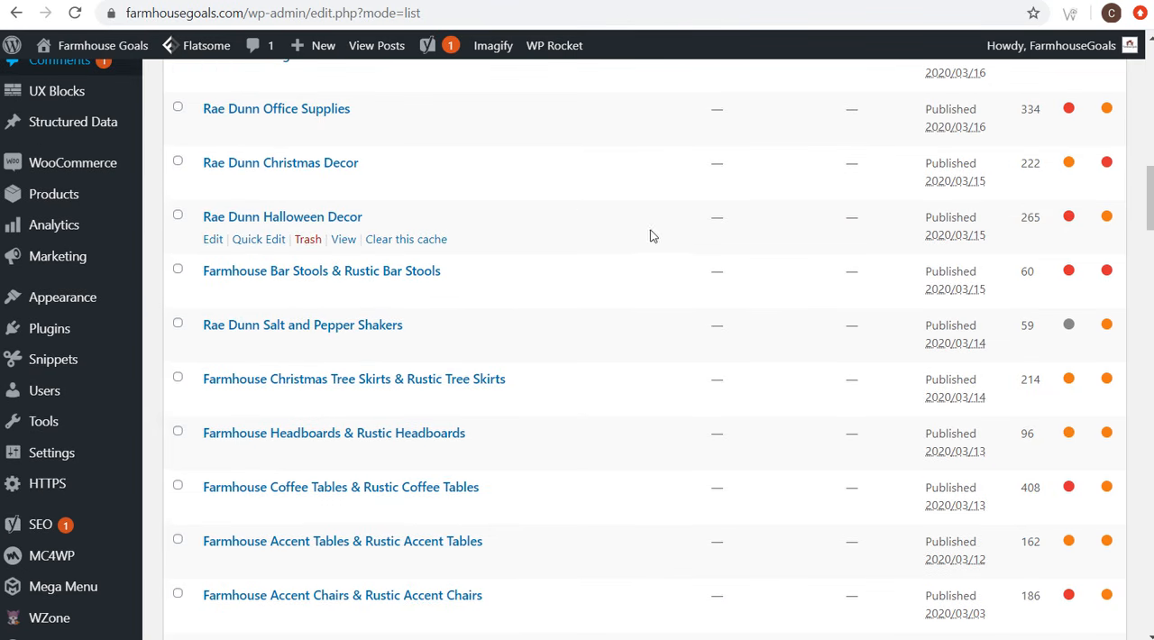
pyautogui.scroll(5, 732, 221)
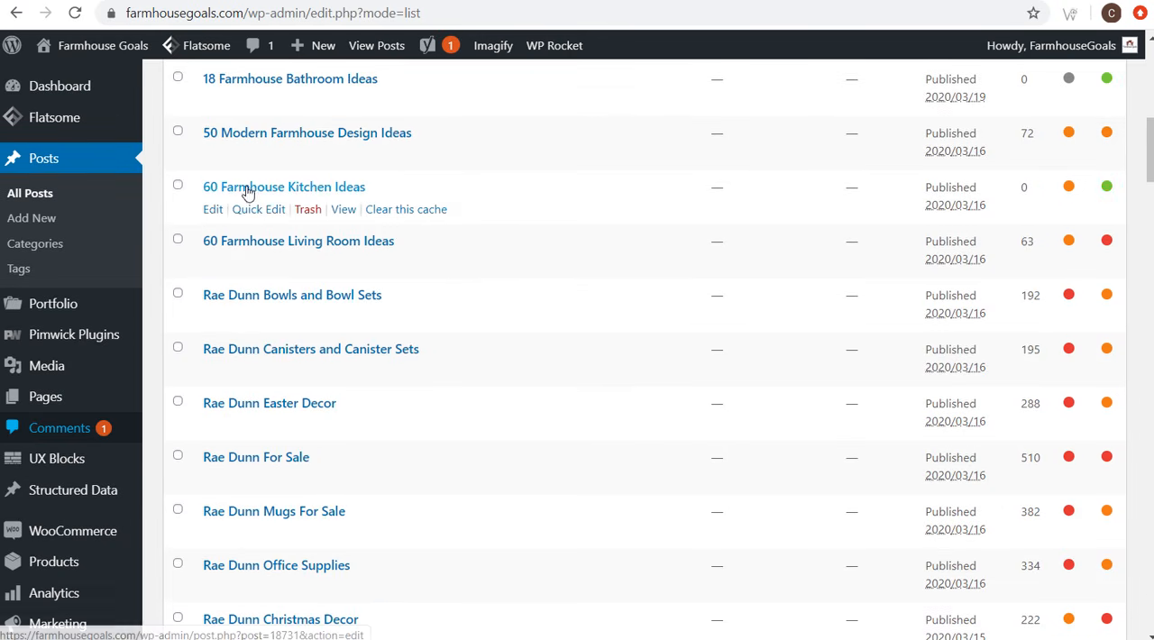
pyautogui.scroll(1, 521, 187)
pyautogui.scroll(1, 523, 192)
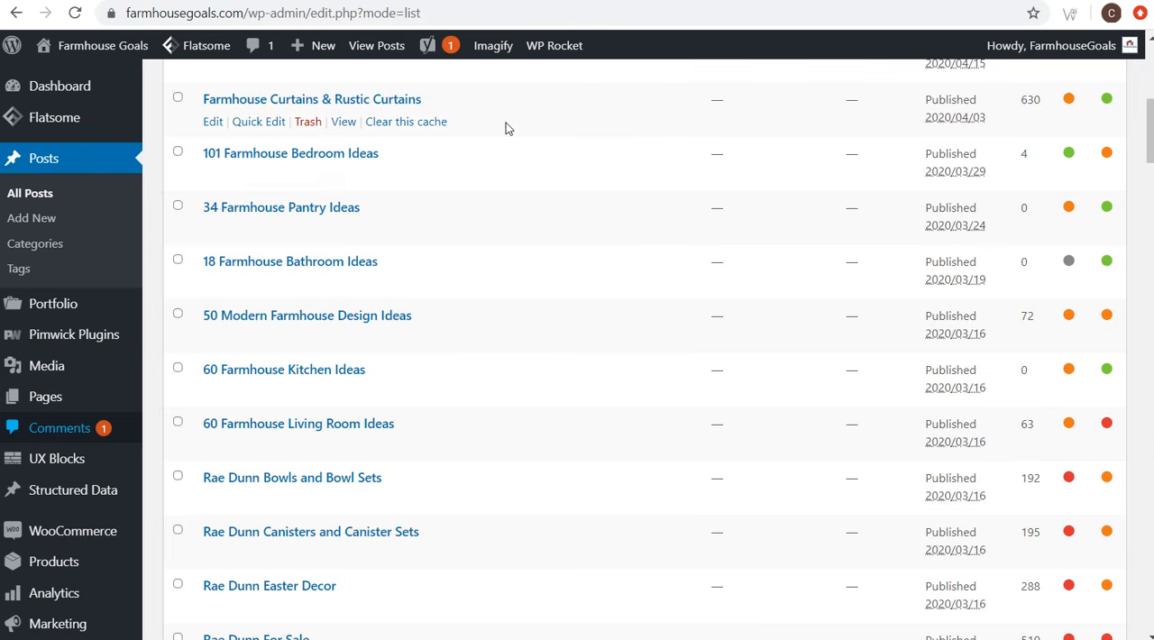
pyautogui.scroll(1, 492, 101)
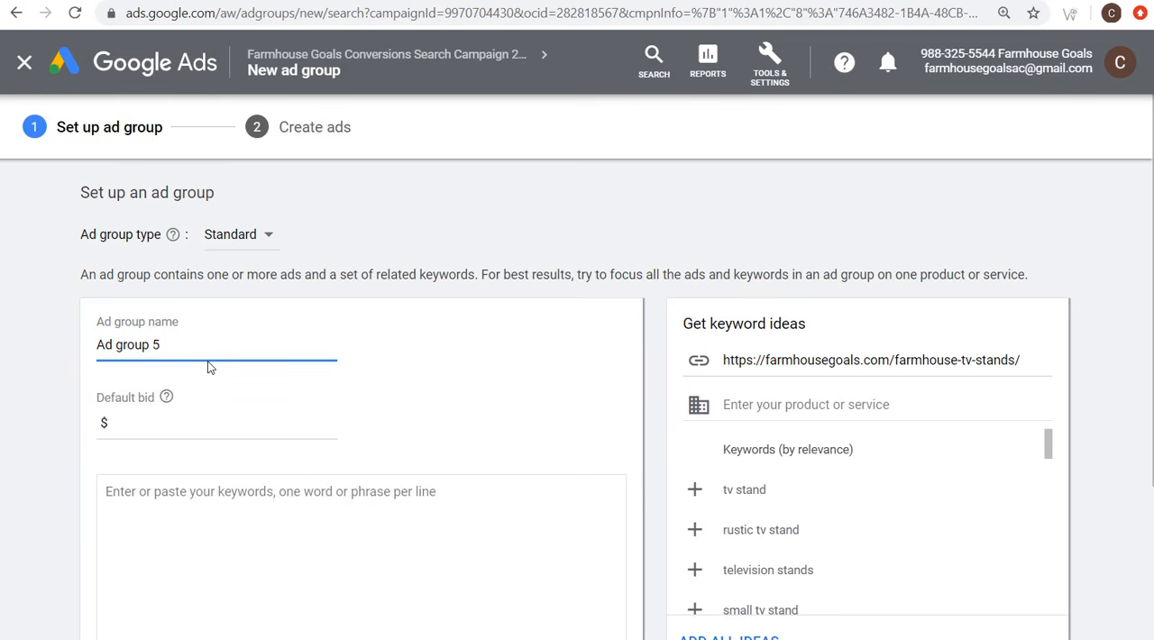
# Step: Name the new Google Ads ad group "Farmhouse Curtains" and give it a $0.25 default bid
pyautogui.hotkey('ctrl', 'a')
pyautogui.write('Farmhouse')
pyautogui.click(212, 424)
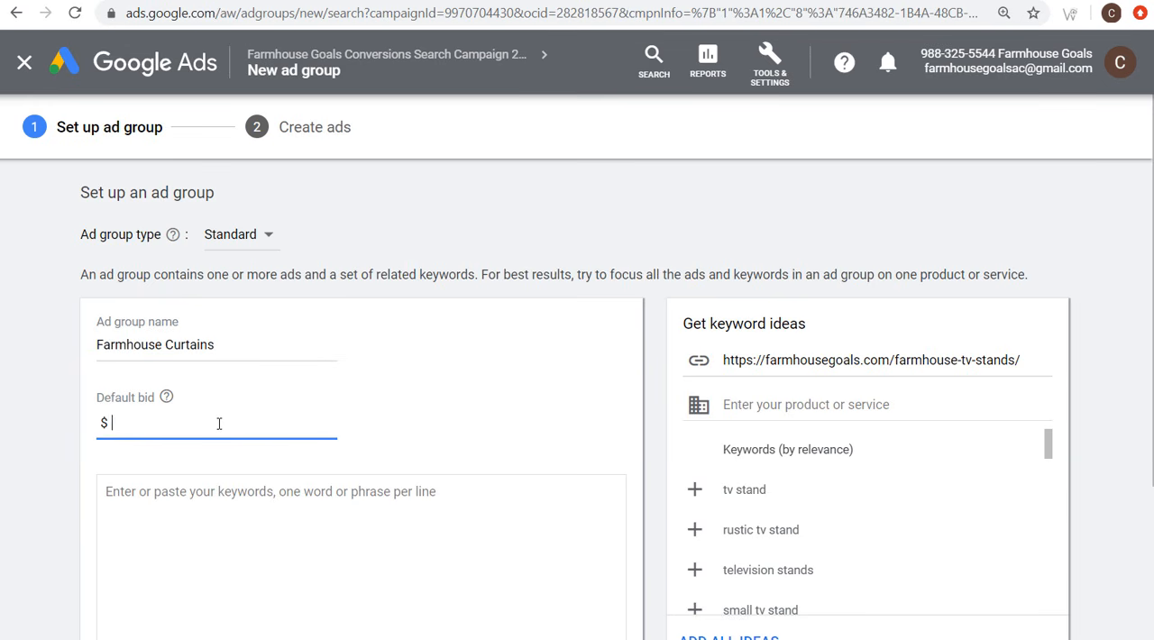
pyautogui.write('0.25')
# Step: Add the phrase match keywords "farmhouse curtains" and "farmhouse style curtains" to Farmhouse Curtains, and save the setup
pyautogui.click(251, 539)
pyautogui.write('"')
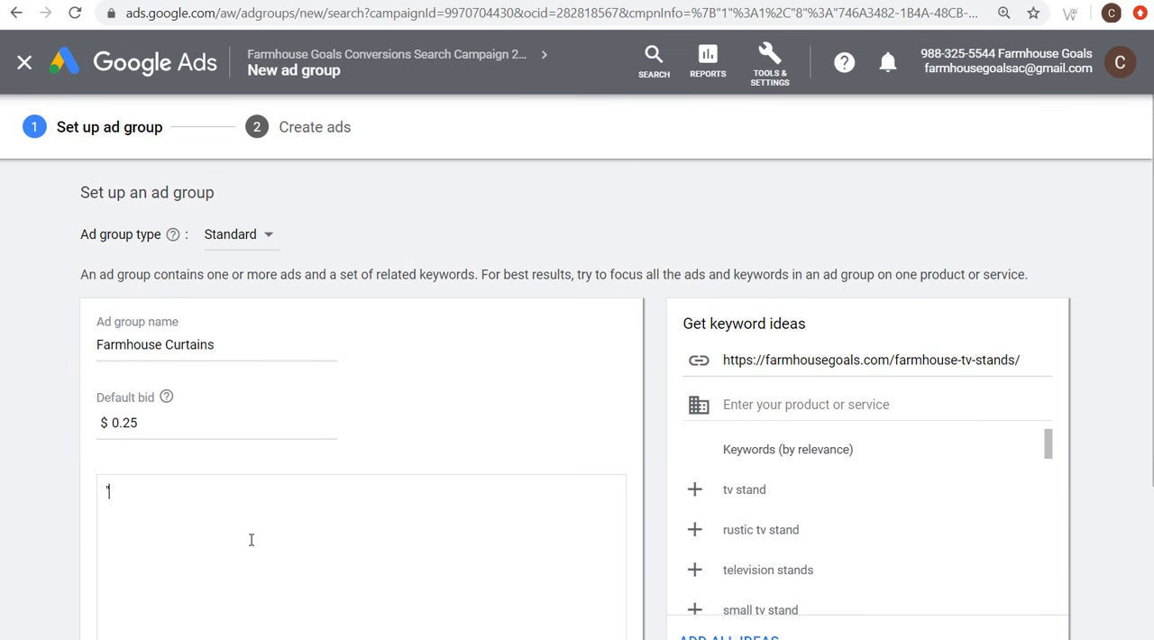
pyautogui.write('farmhouse curtai')
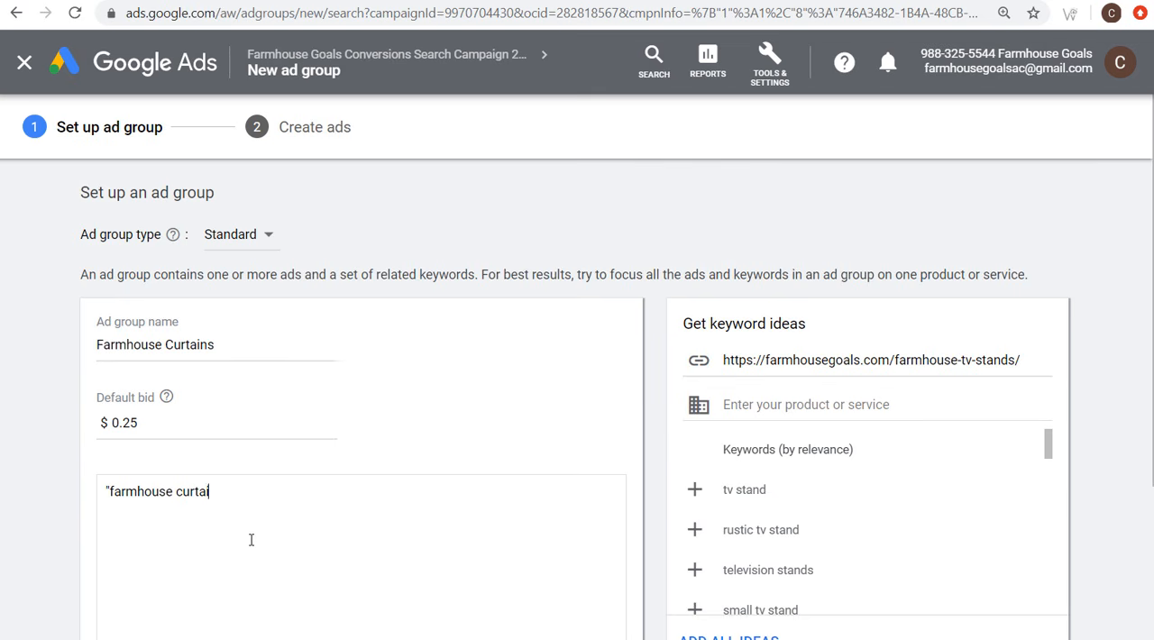
pyautogui.write('ns" "farmhouse style curtai')
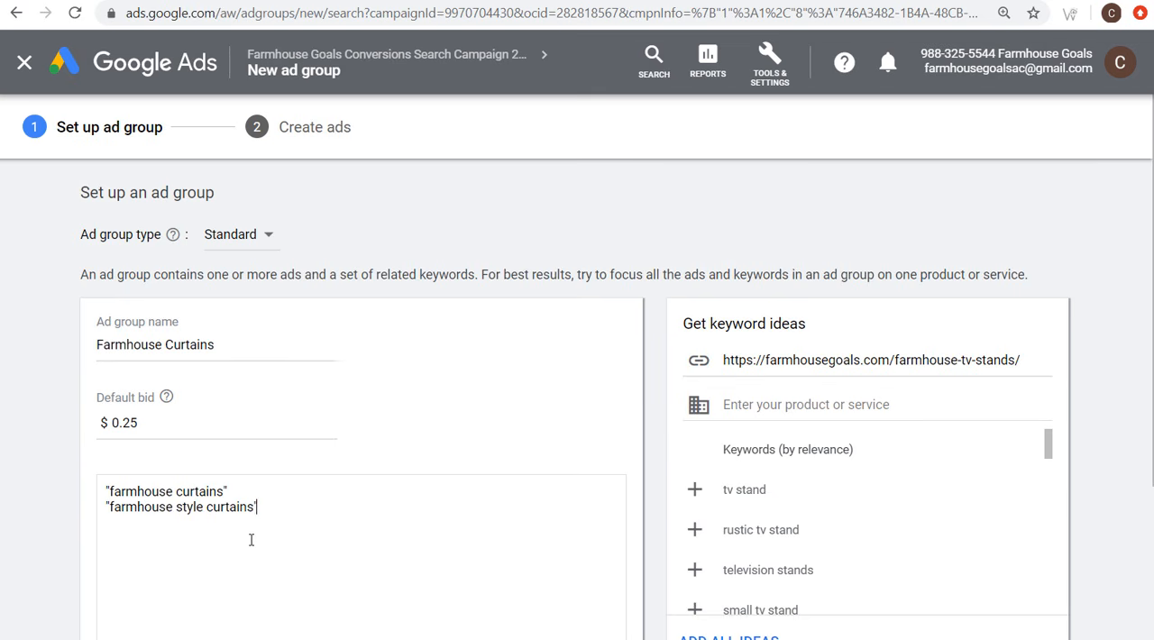
pyautogui.write('ns"')
pyautogui.scroll(-3, 345, 381)
pyautogui.click(192, 553)
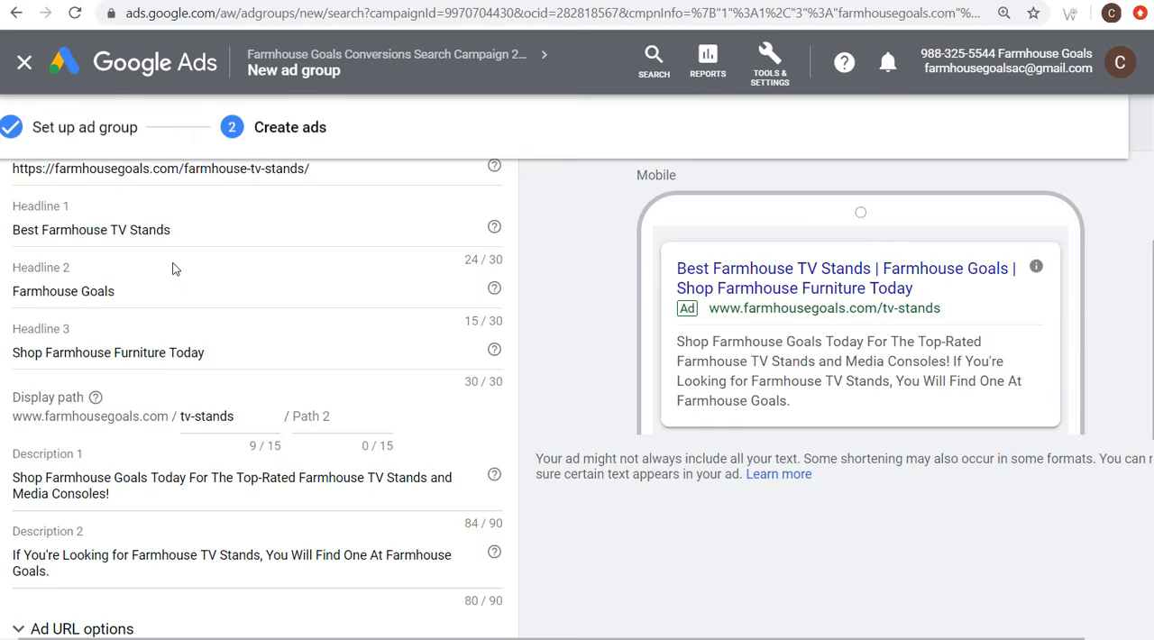
# Step: Discard the prefilled TV stands ad for Farmhouse Curtains and finish the ad group without an ad
pyautogui.scroll(-5, 172, 266)
pyautogui.click(260, 317)
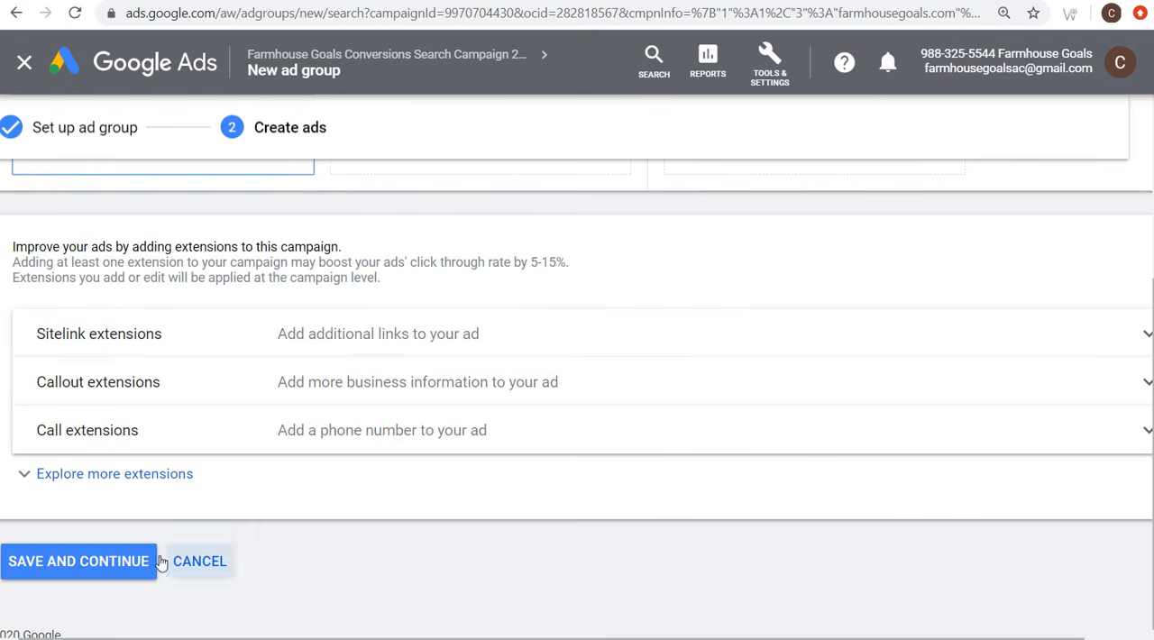
pyautogui.click(102, 568)
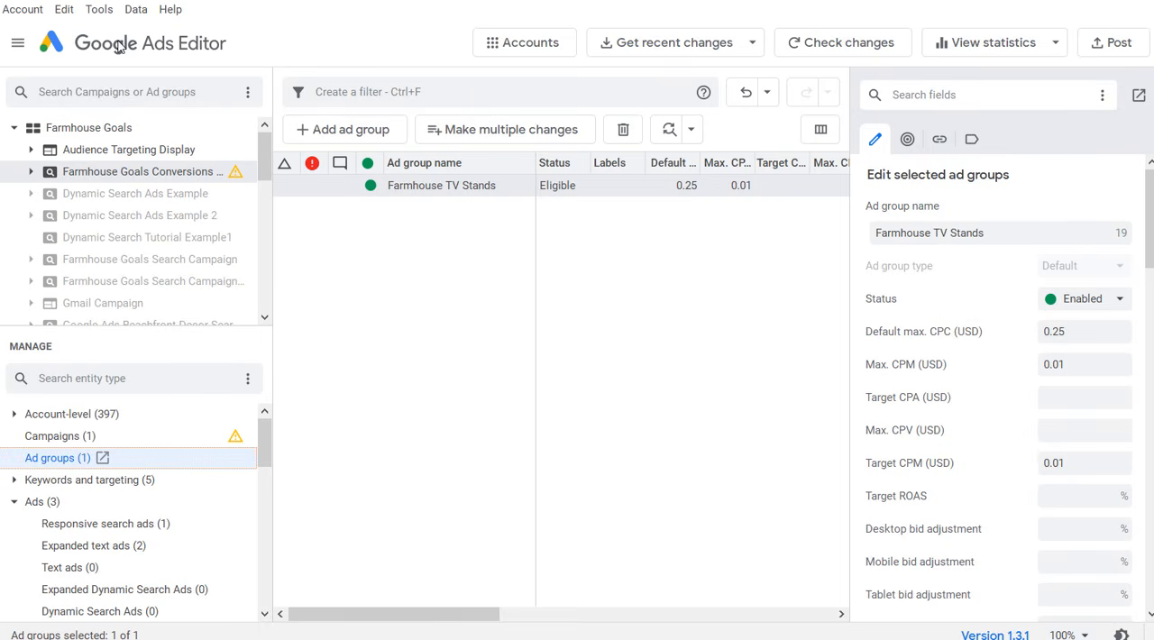
pyautogui.click(684, 50)
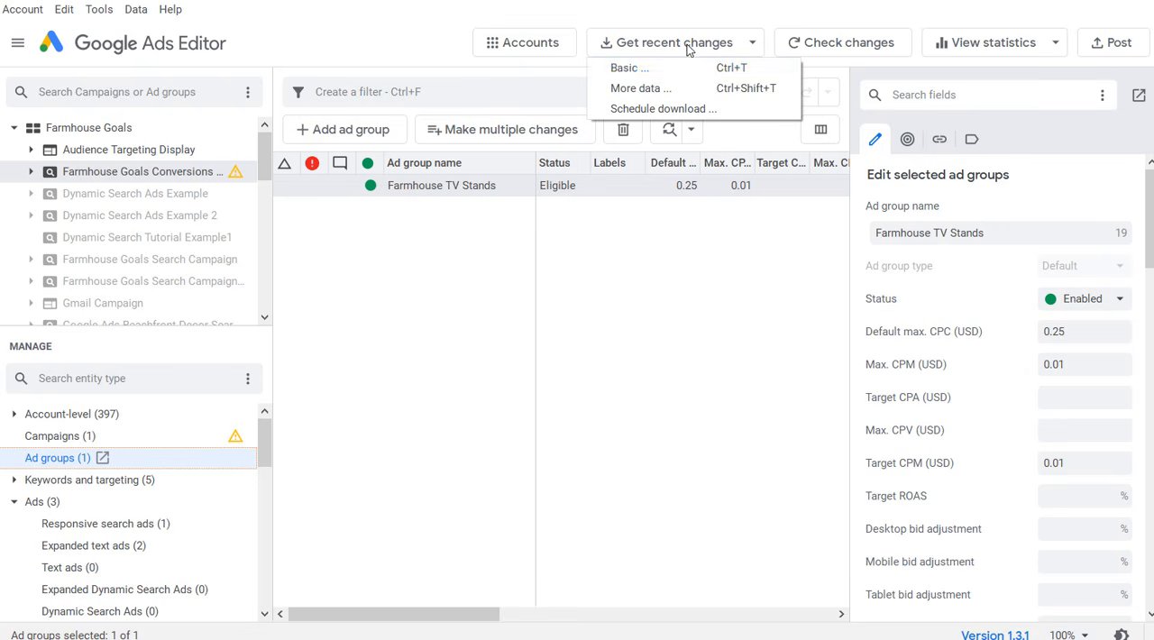
pyautogui.click(650, 89)
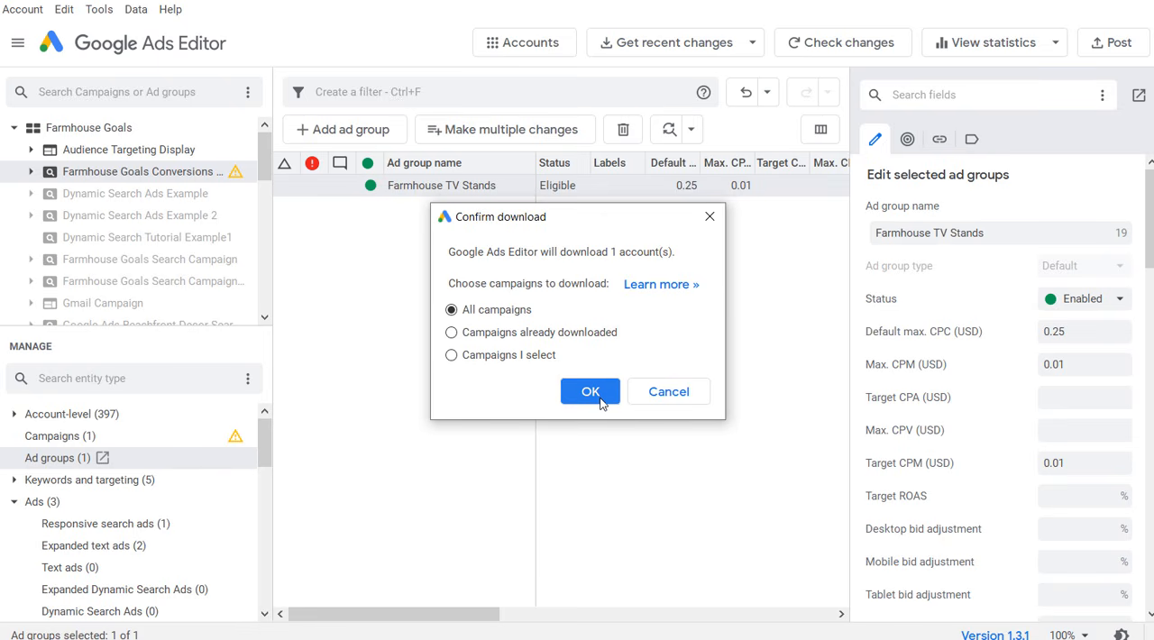
pyautogui.press('Escape')
# Step: In Google Ads Editor, get recent changes with more data for all campaigns of the Farmhouse Goals account
pyautogui.click(643, 50)
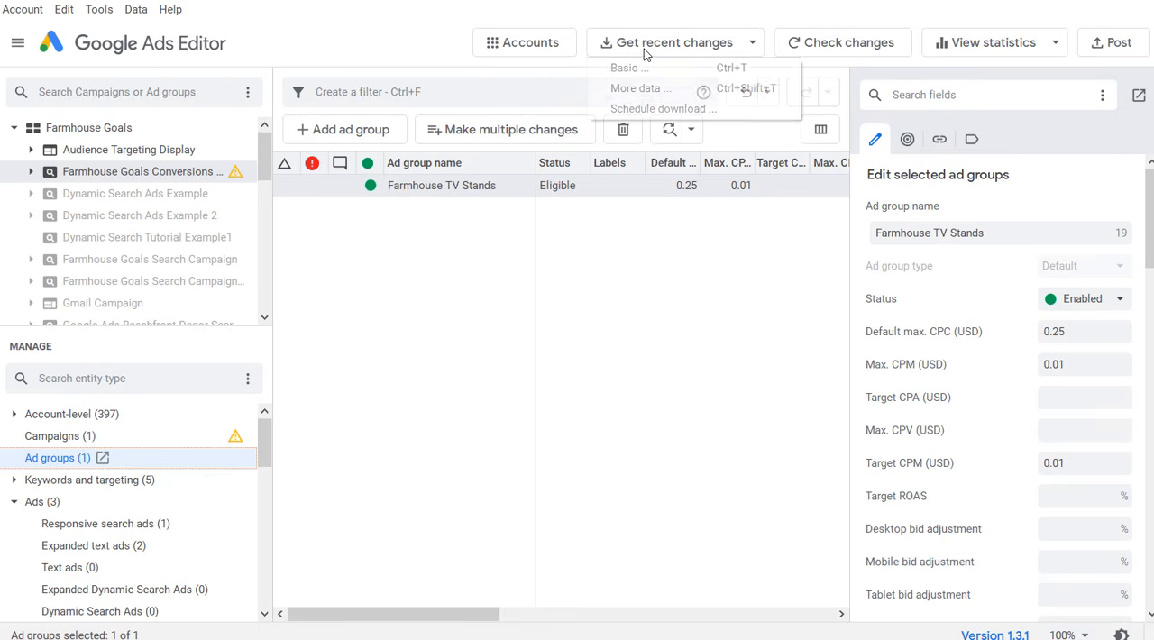
pyautogui.click(642, 90)
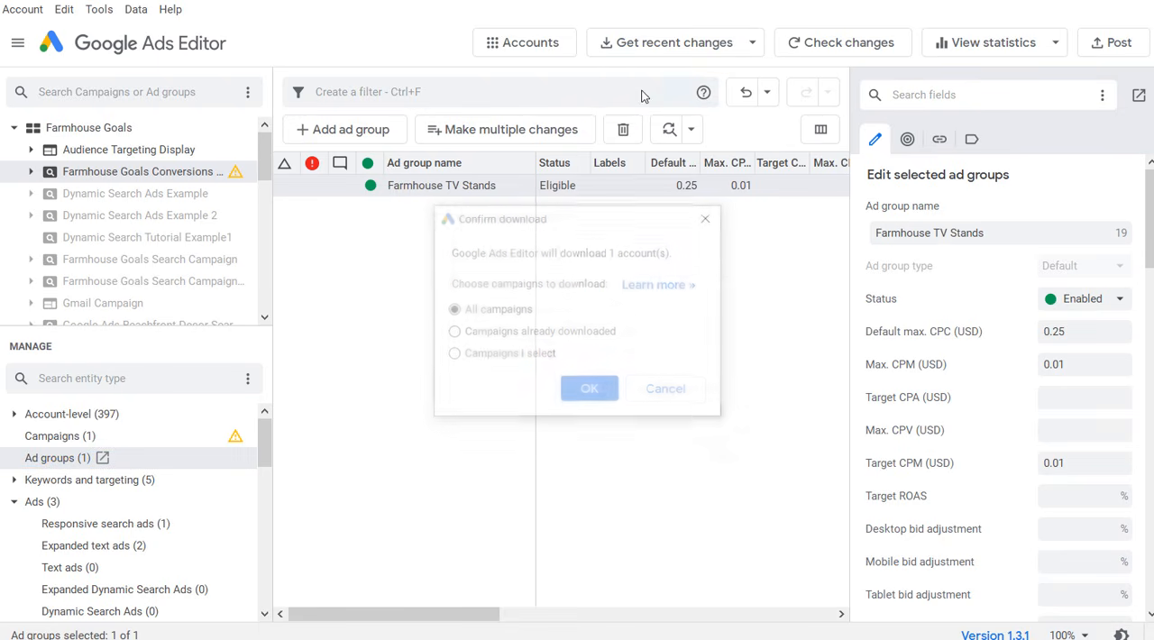
pyautogui.click(482, 355)
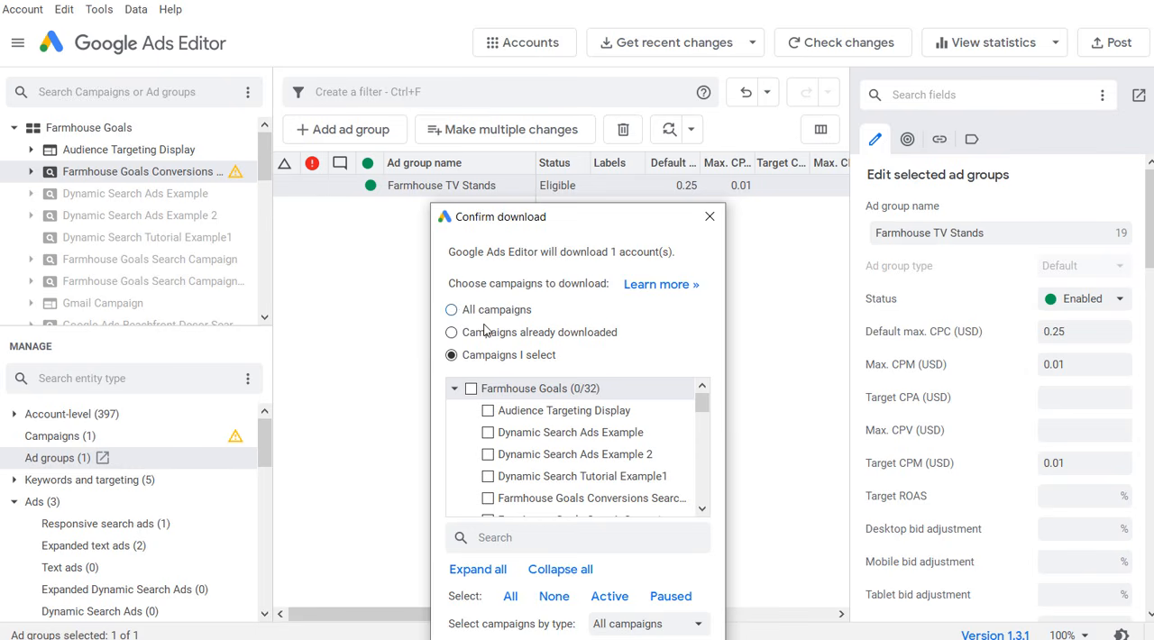
pyautogui.click(457, 310)
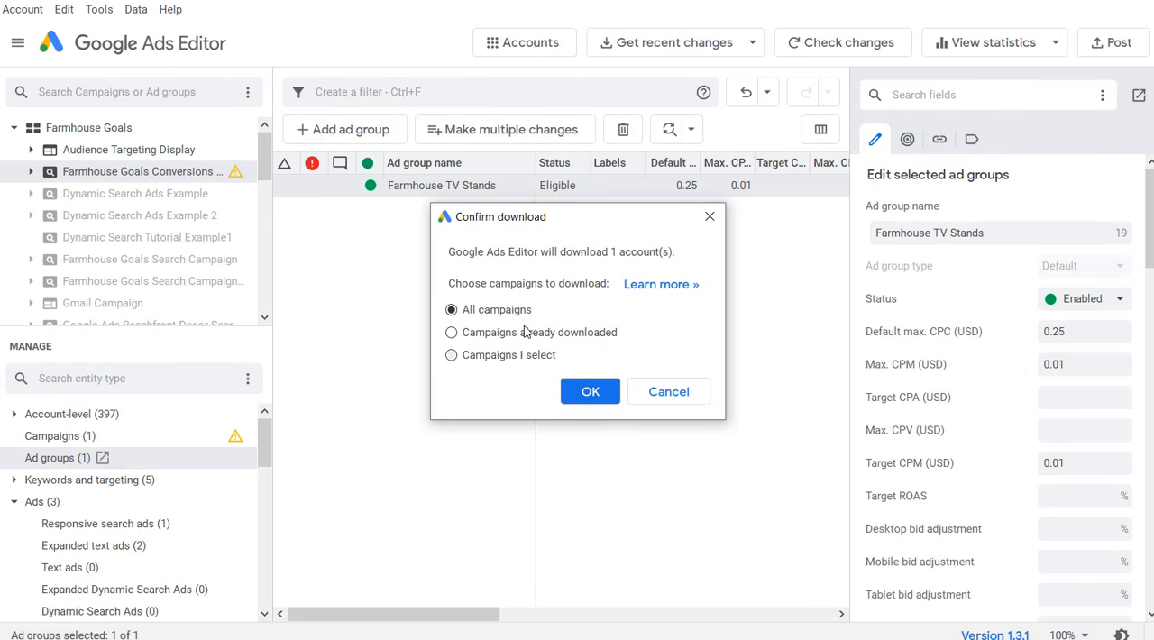
pyautogui.click(591, 393)
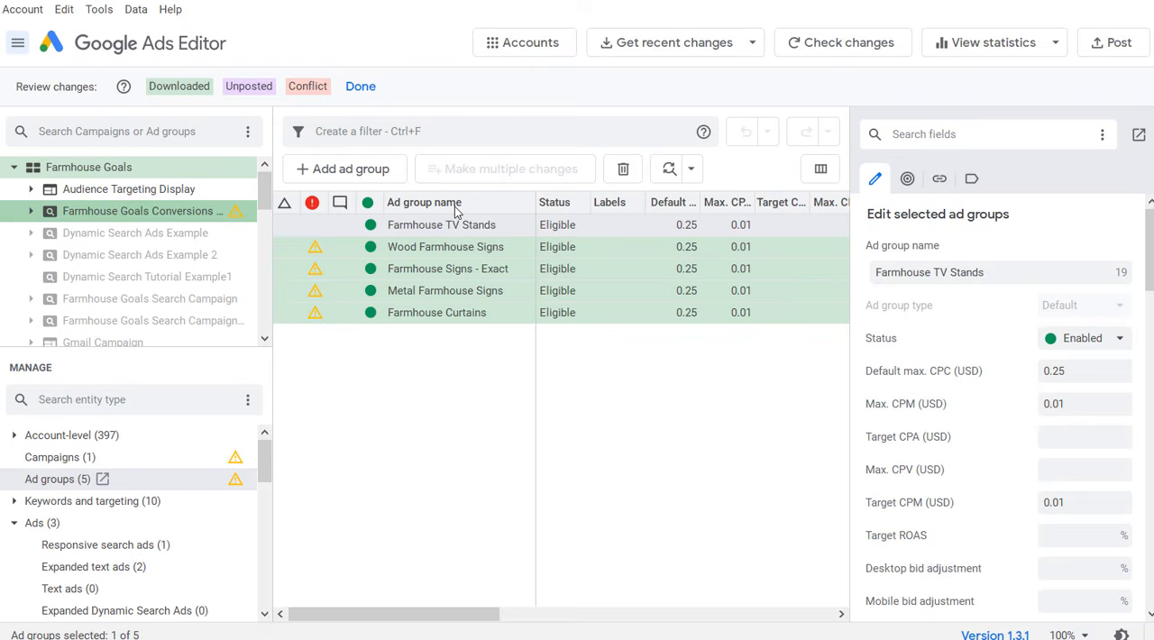
# Step: Expand the Farmhouse Goals Conversions campaign in the account tree and select its Wood Farmhouse Signs ad group
pyautogui.click(471, 252)
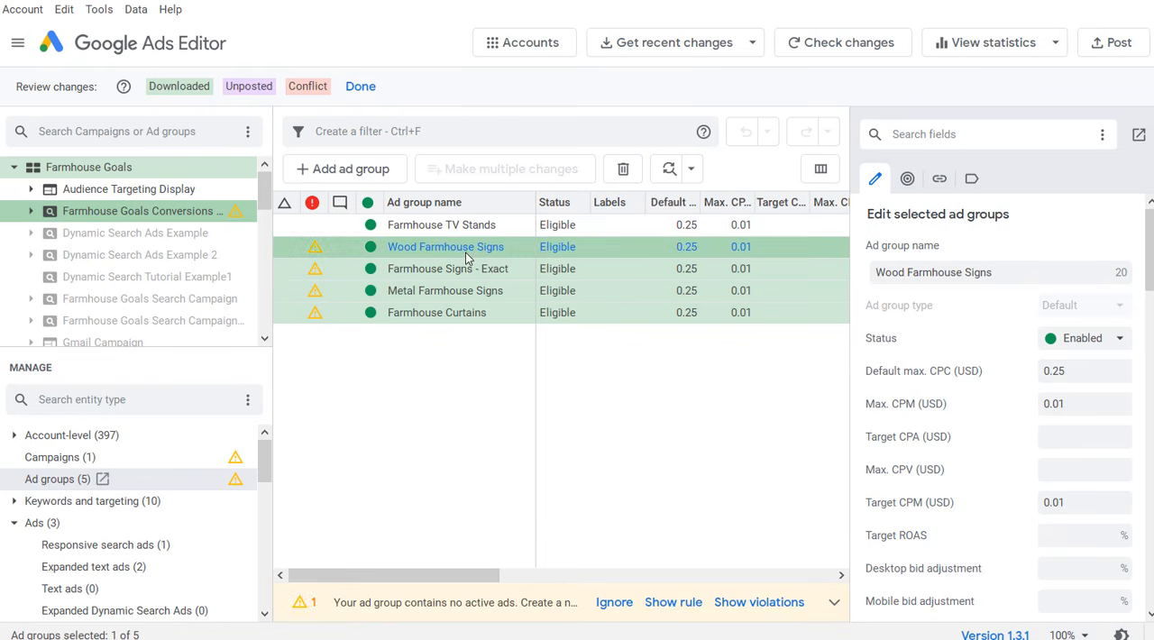
pyautogui.click(31, 212)
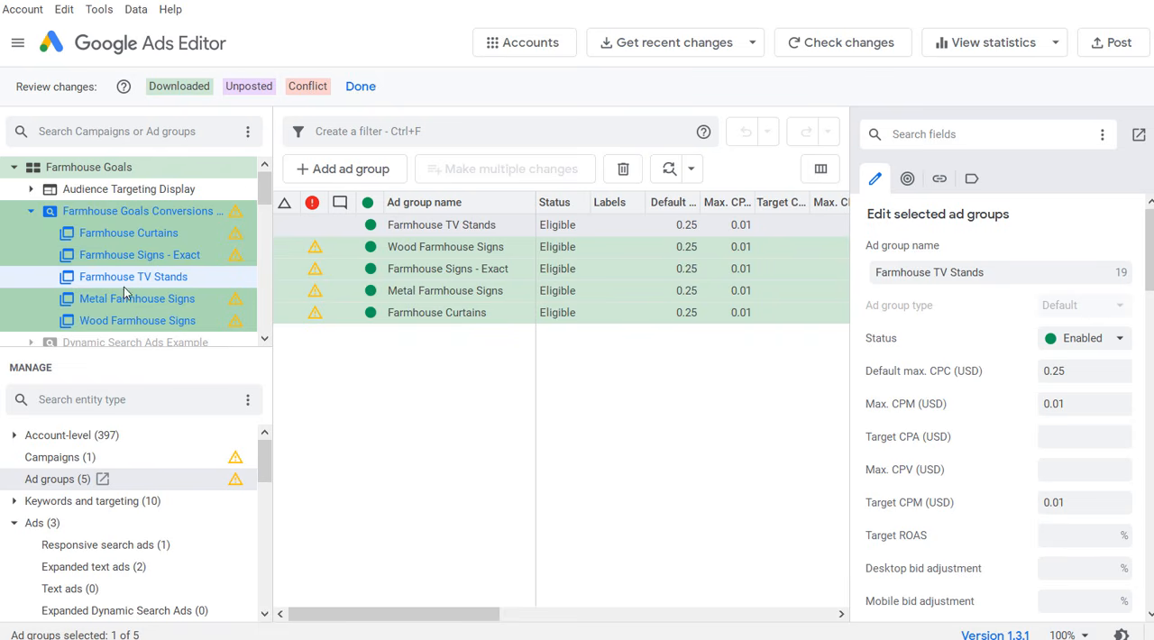
pyautogui.click(129, 321)
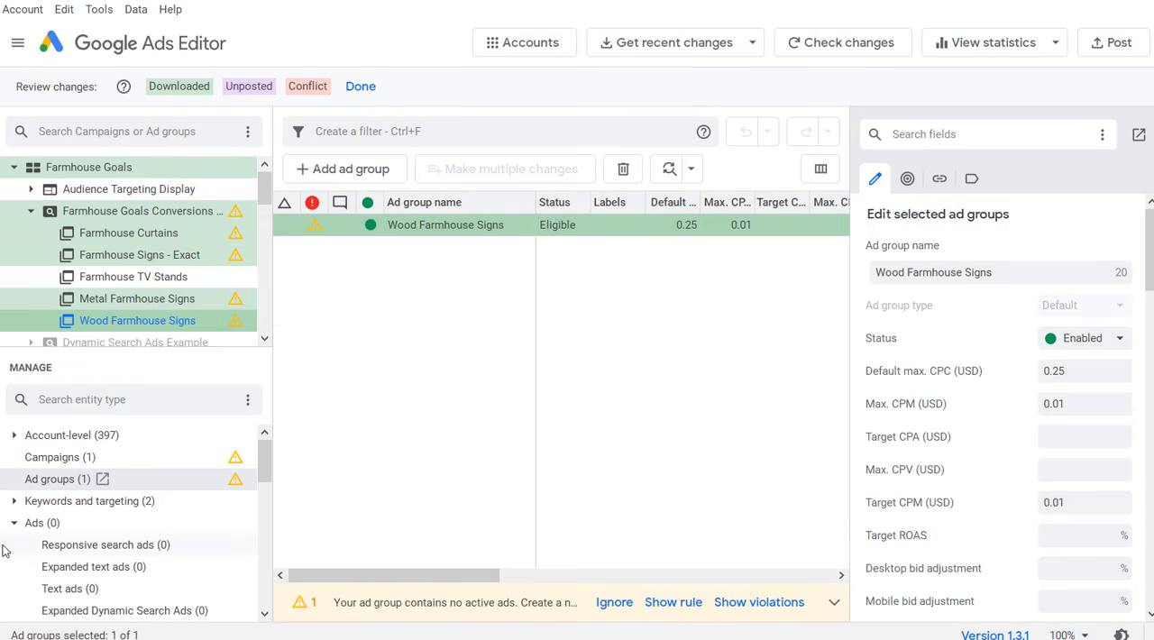
# Step: Check the responsive search ads of the Wood, Metal, Exact and TV Stands ad groups
pyautogui.click(27, 523)
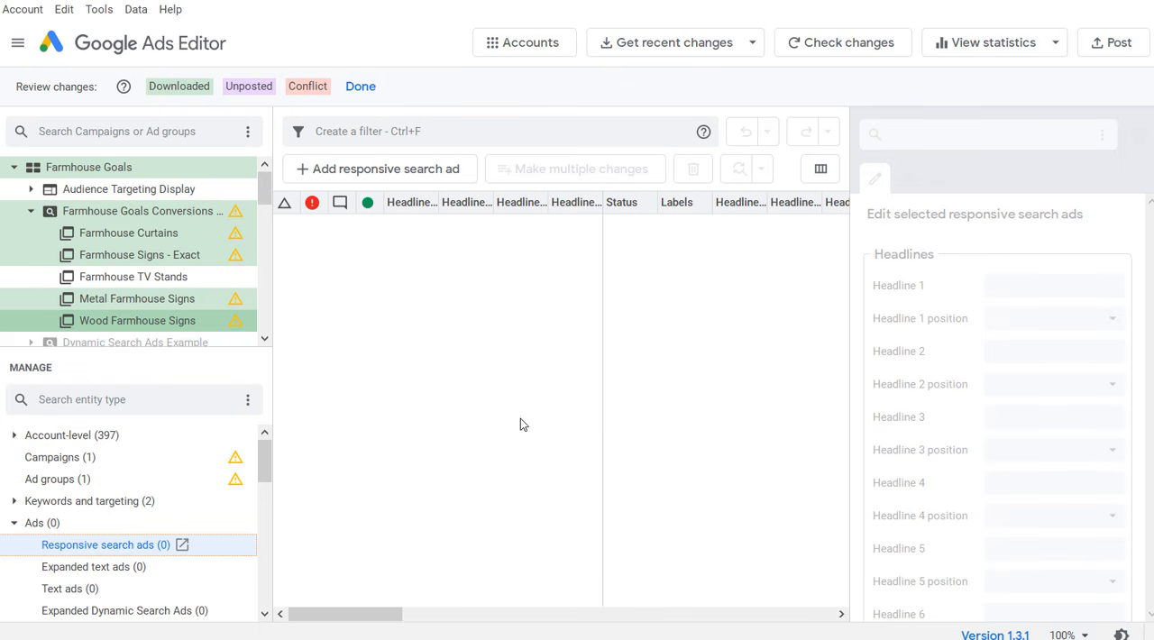
pyautogui.click(116, 258)
pyautogui.click(126, 307)
pyautogui.click(117, 317)
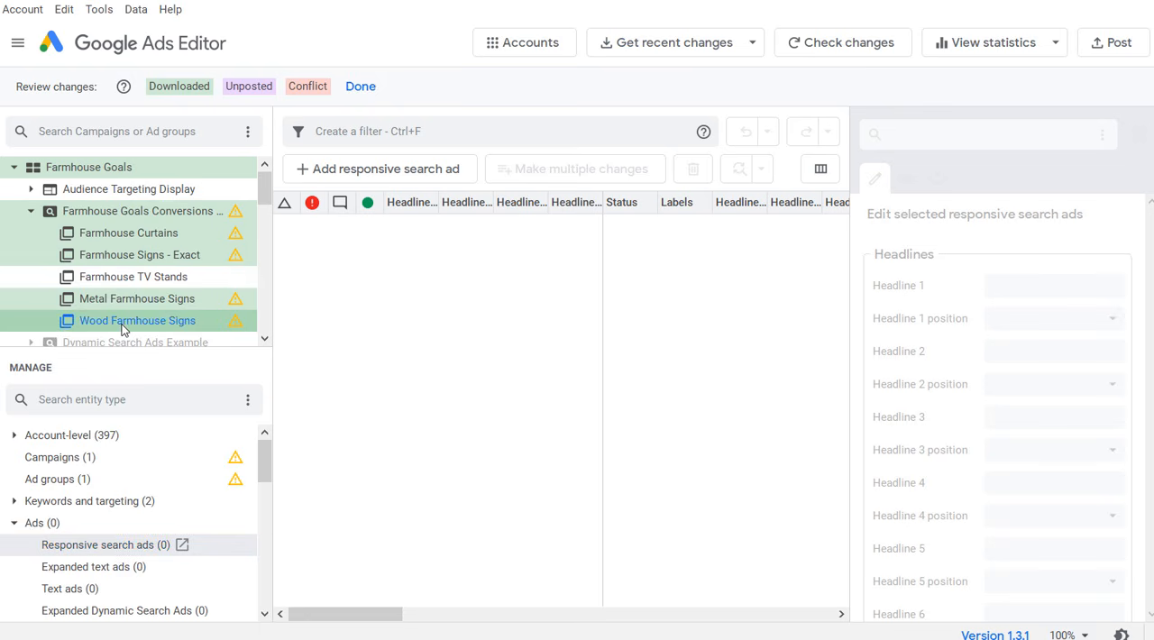
pyautogui.click(115, 305)
pyautogui.click(142, 263)
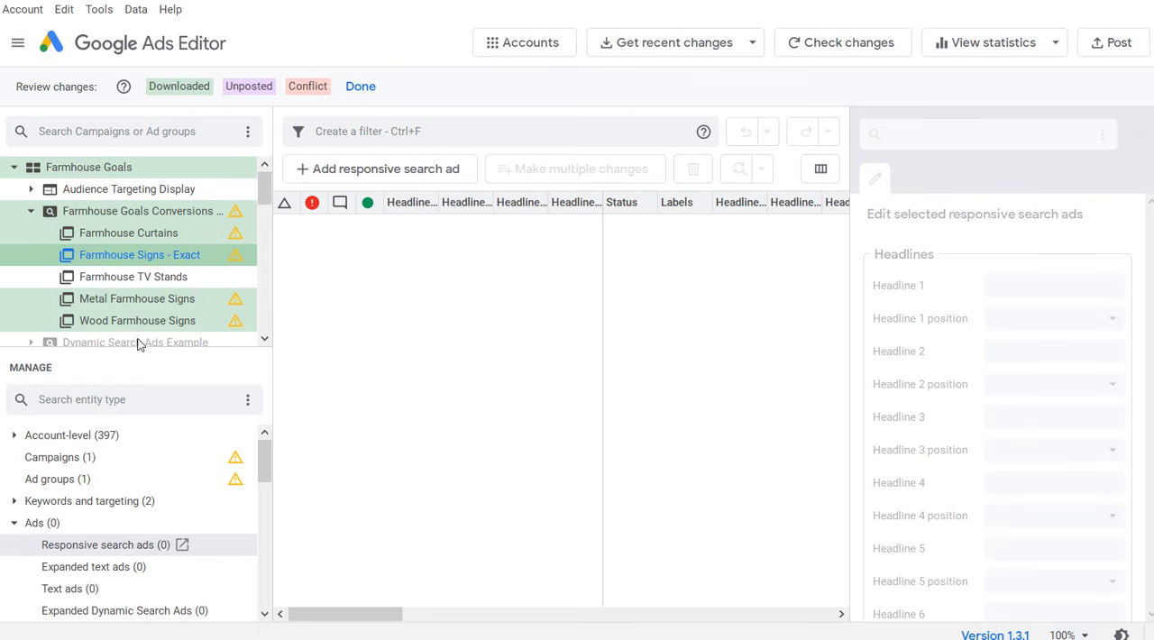
pyautogui.click(117, 279)
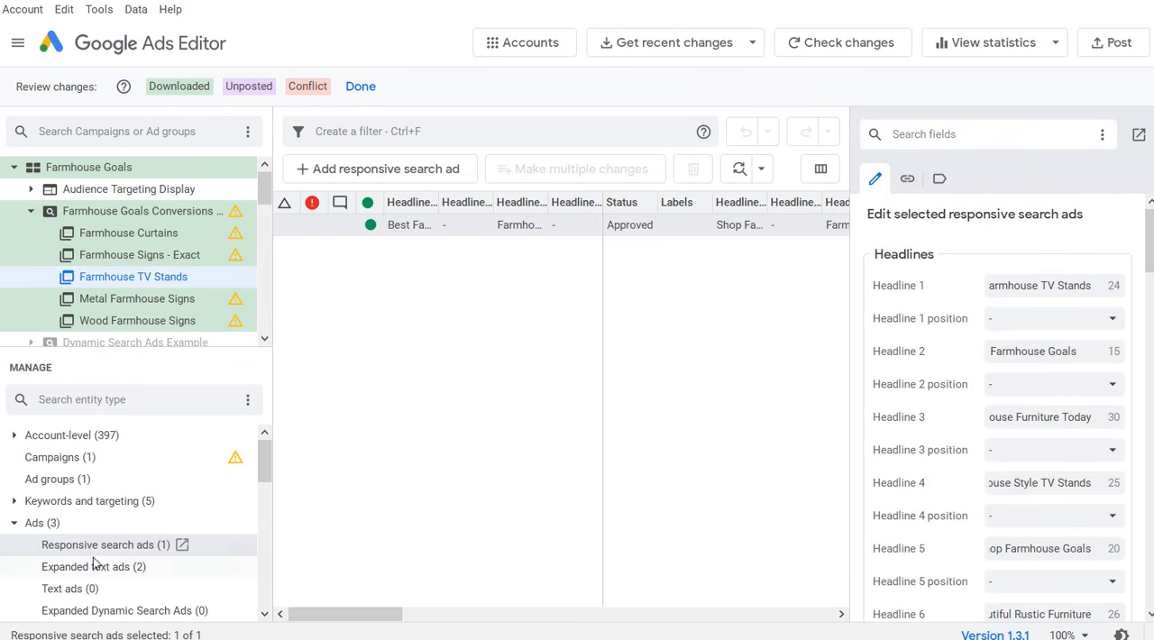
# Step: Copy both expanded text ads from the Farmhouse TV Stands ad group into Farmhouse Signs - Exact
pyautogui.click(47, 524)
pyautogui.click(40, 524)
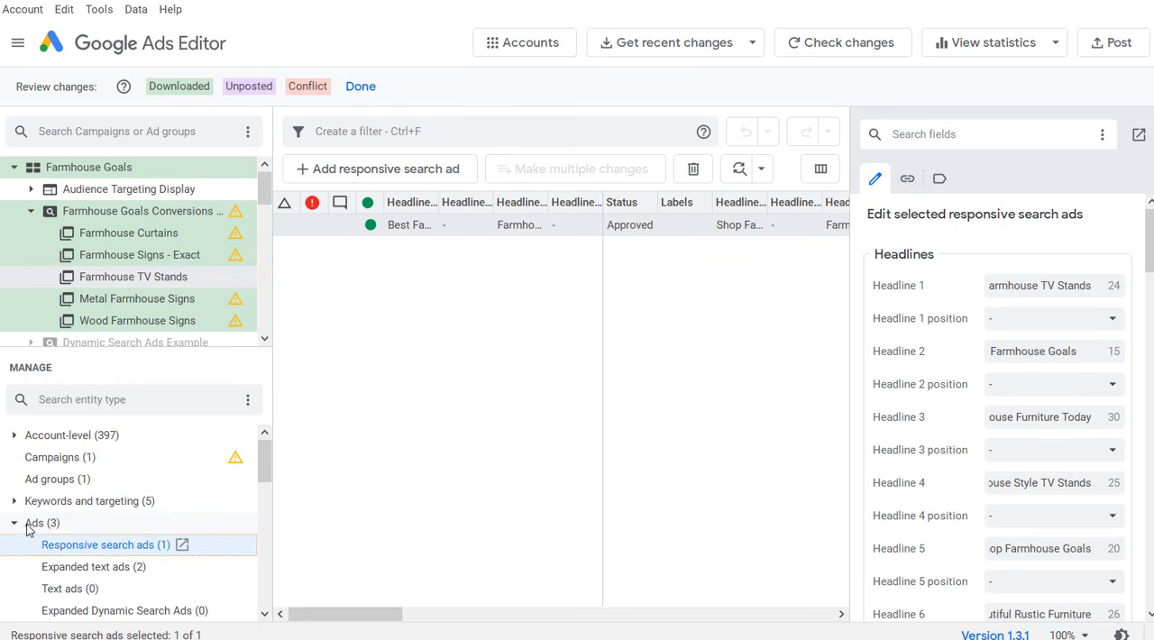
pyautogui.scroll(-1, 29, 530)
pyautogui.click(81, 503)
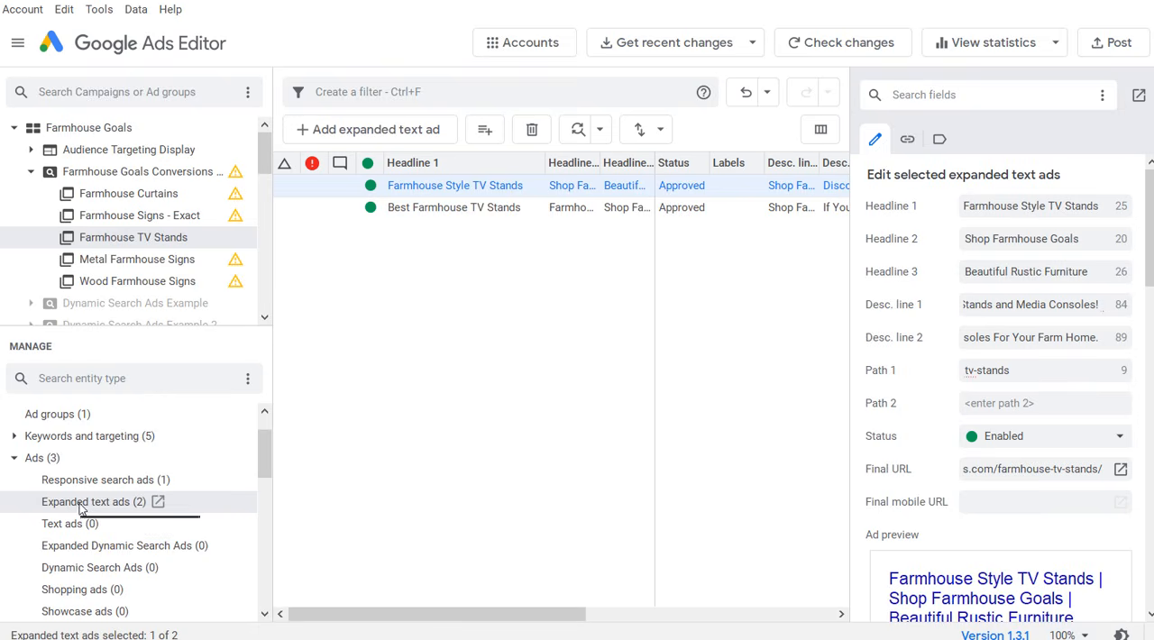
pyautogui.keyDown('shift'); pyautogui.click(427, 209); pyautogui.keyUp('shift')
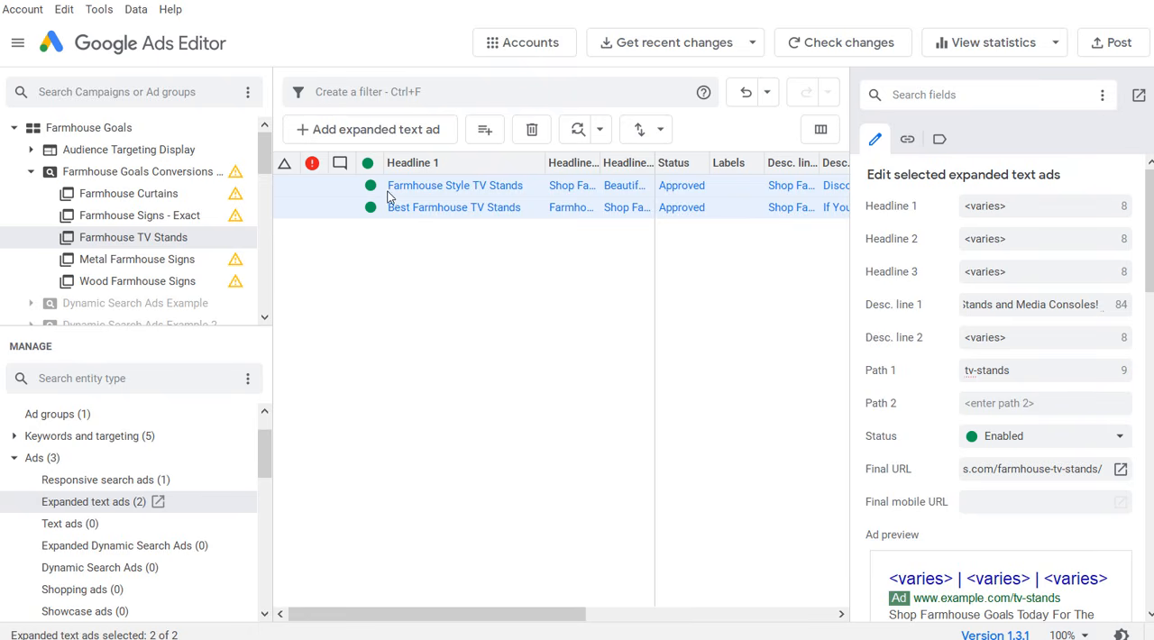
pyautogui.click(112, 219)
pyautogui.click(467, 208)
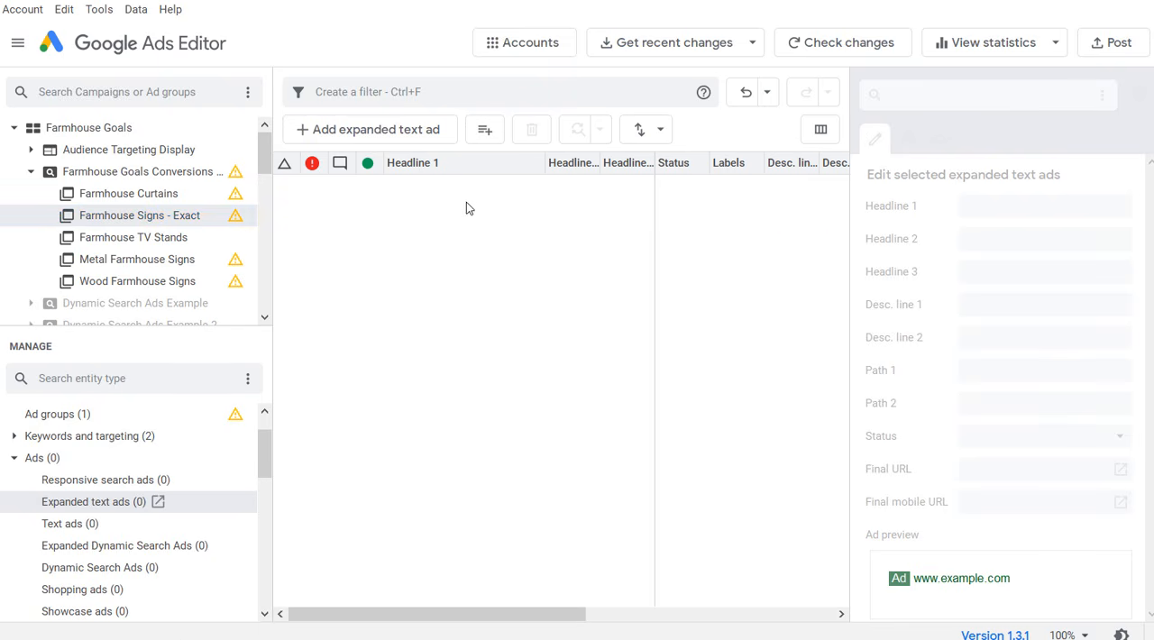
pyautogui.hotkey('ctrl', 'v')
pyautogui.click(448, 251)
pyautogui.click(430, 192)
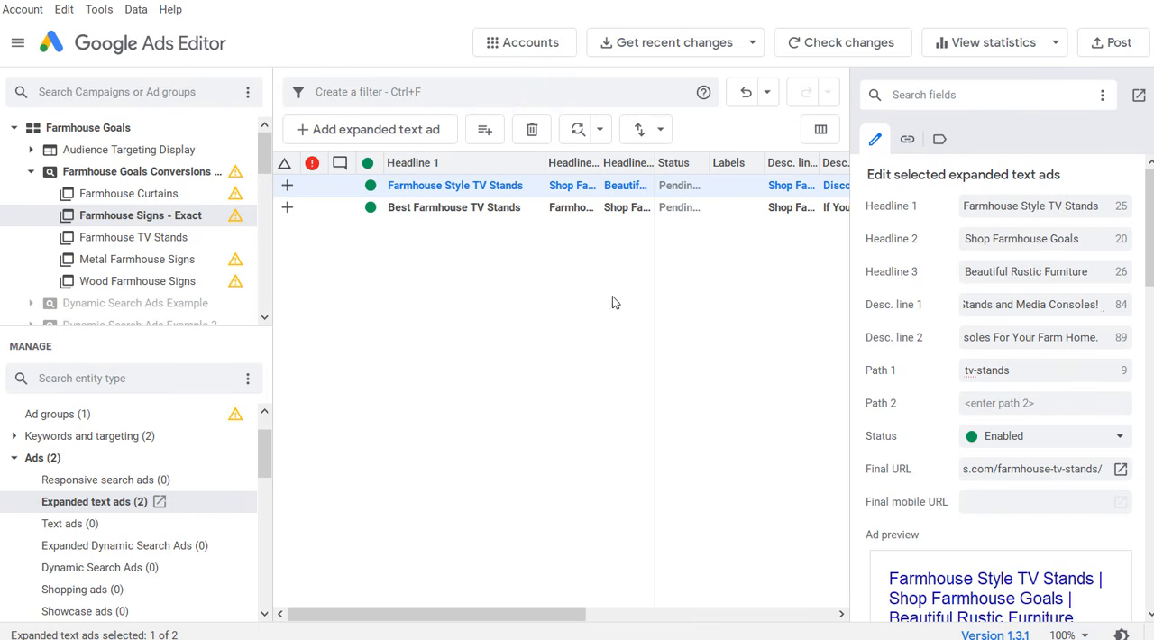
# Step: Switch to the WordPress posts list in the browser, copy the Farmhouse Signs & Rustic Signs post link, and return to Google Ads Editor
pyautogui.click(724, 638)
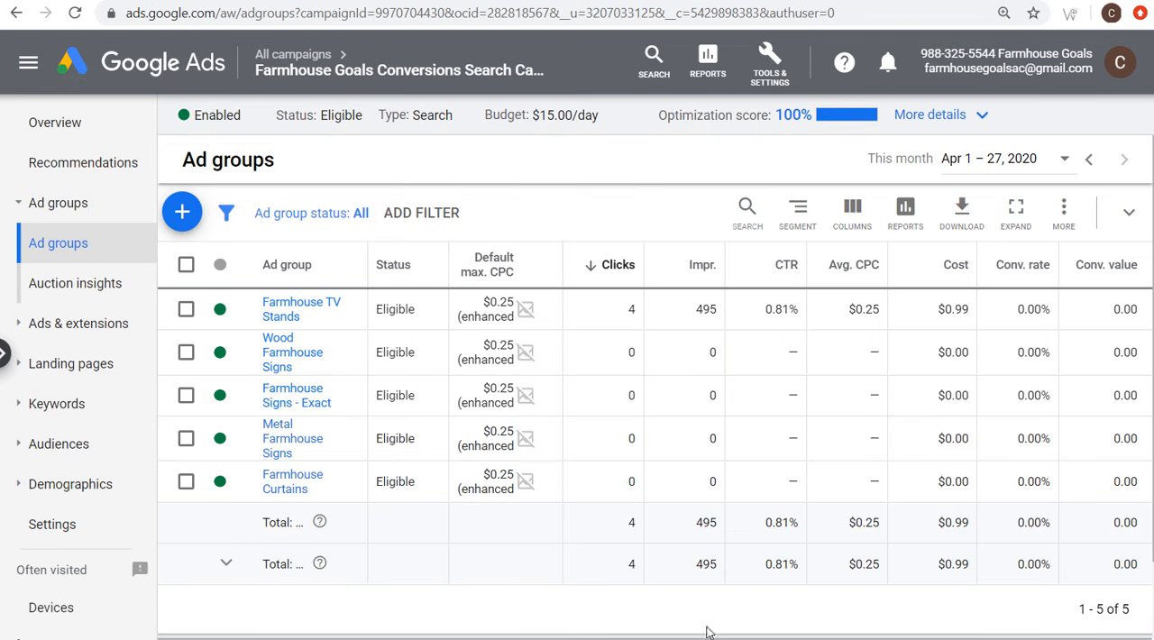
pyautogui.click(351, 1)
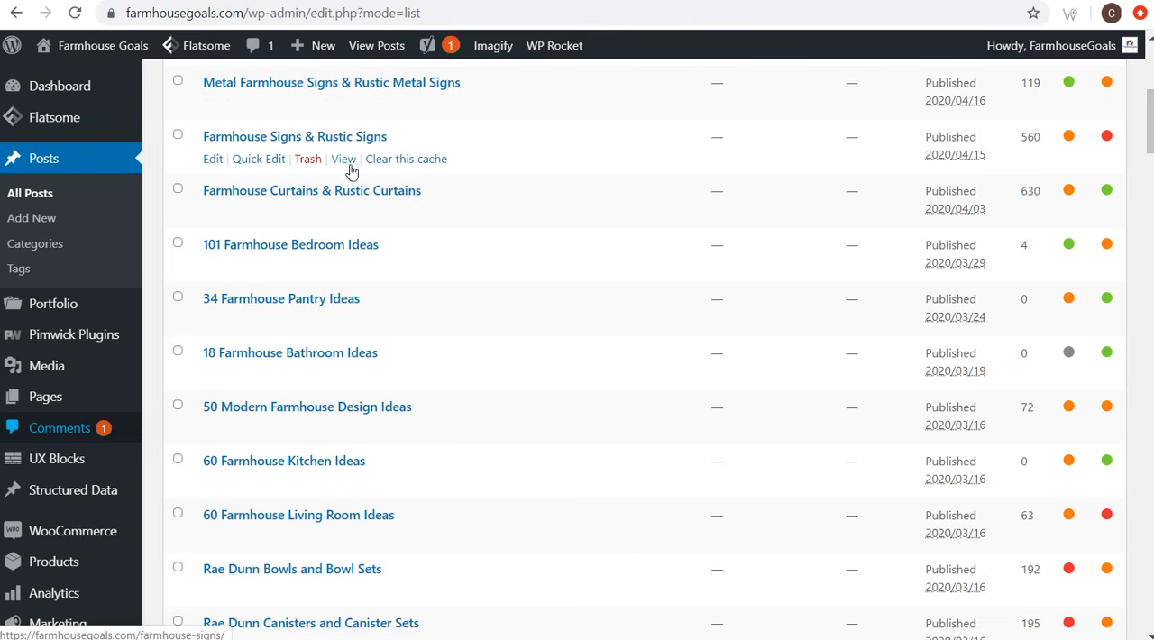
pyautogui.rightClick(344, 160)
pyautogui.click(449, 289)
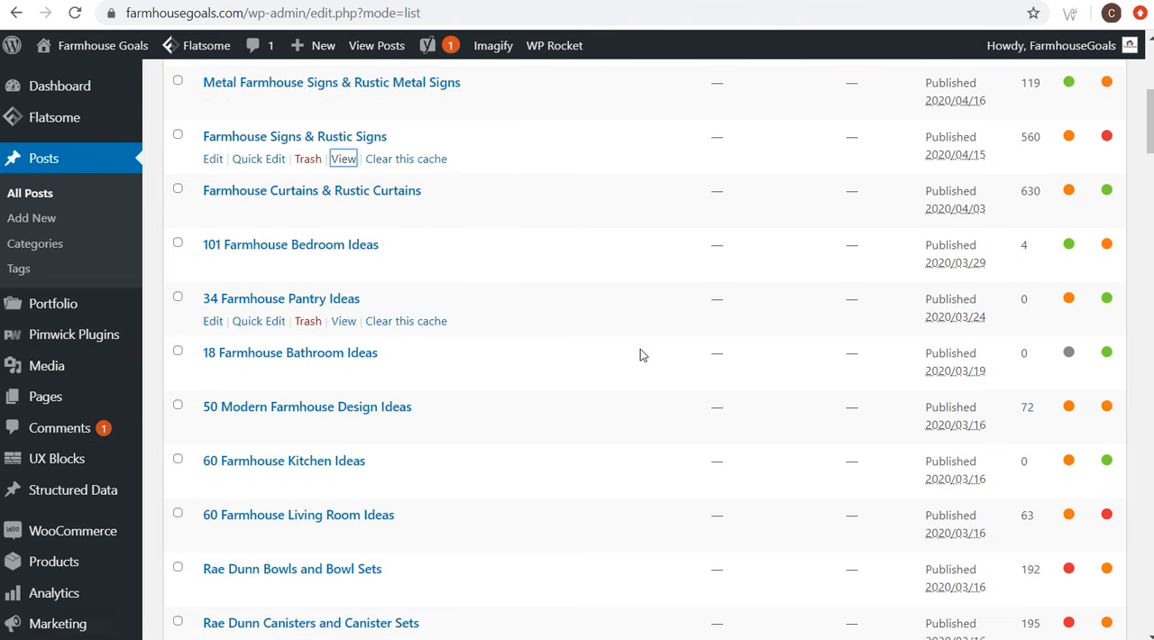
pyautogui.hotkey('alt', 'Tab')
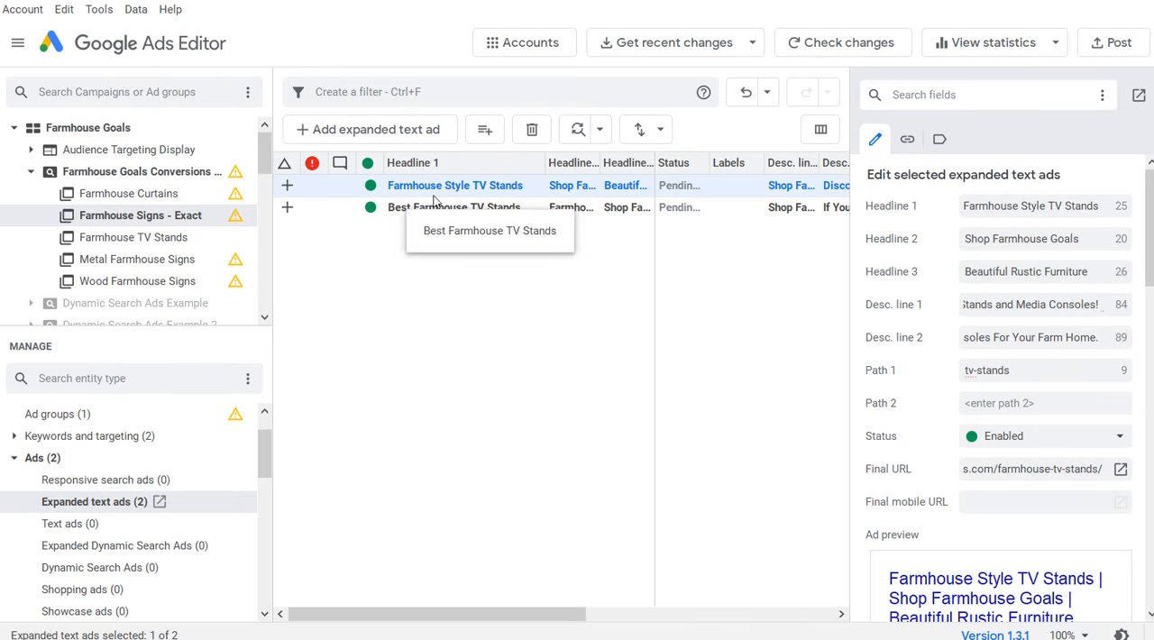
# Step: Delete the copied "Farmhouse Style TV Stands" expanded text ad from Farmhouse Signs - Exact, keeping the expanded text ads list open
pyautogui.click(126, 502)
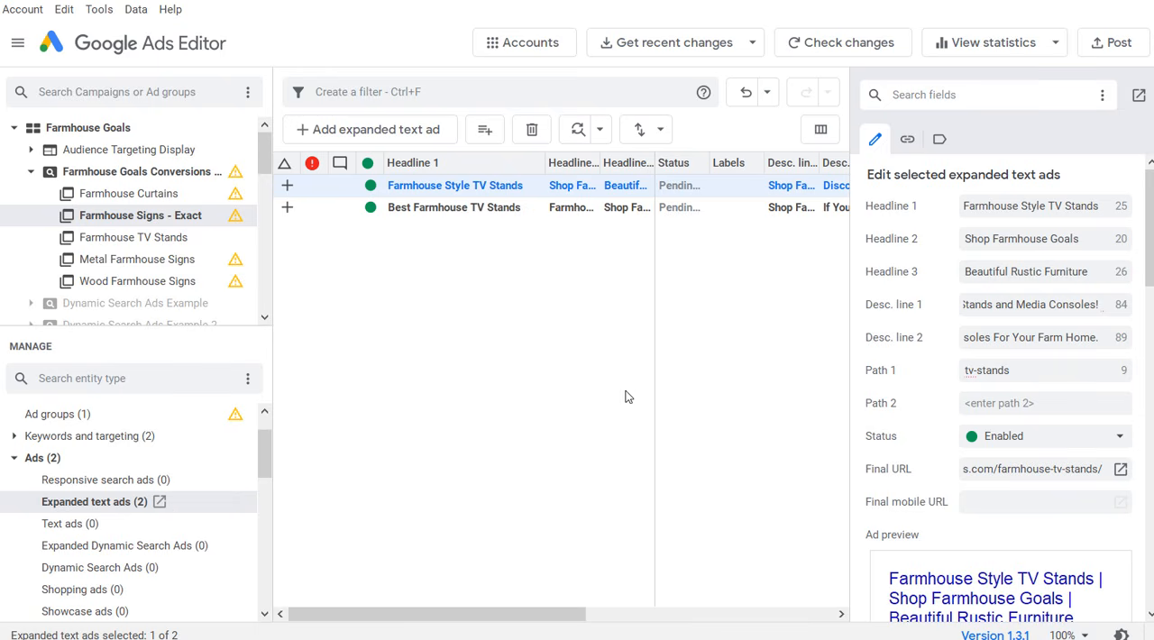
pyautogui.click(457, 186)
pyautogui.press('Delete')
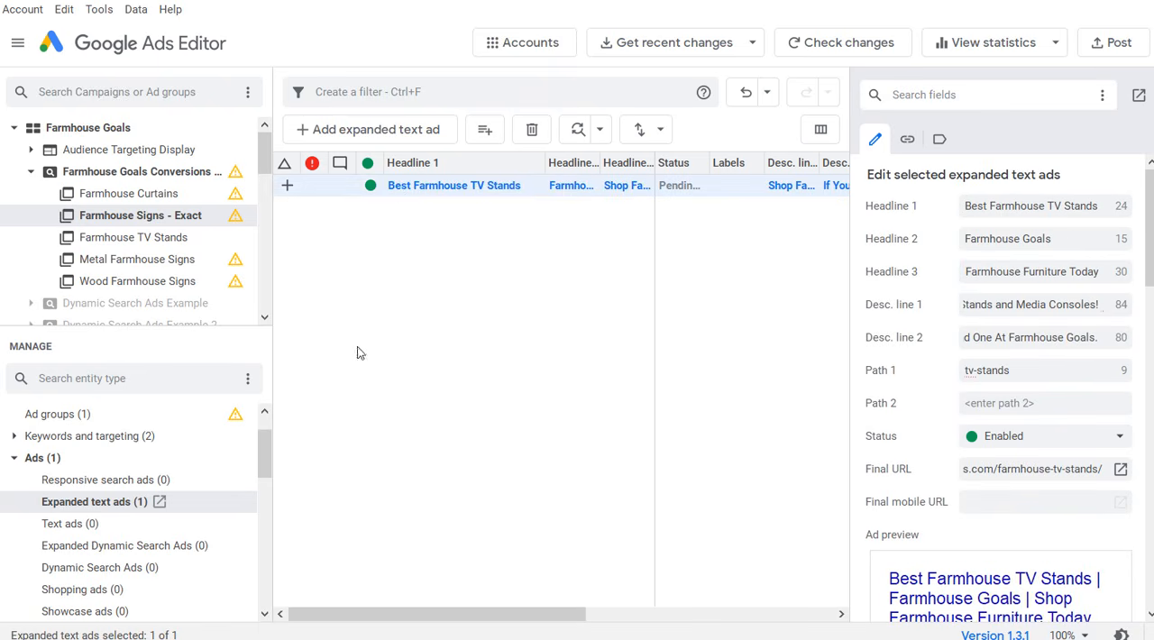
pyautogui.click(115, 484)
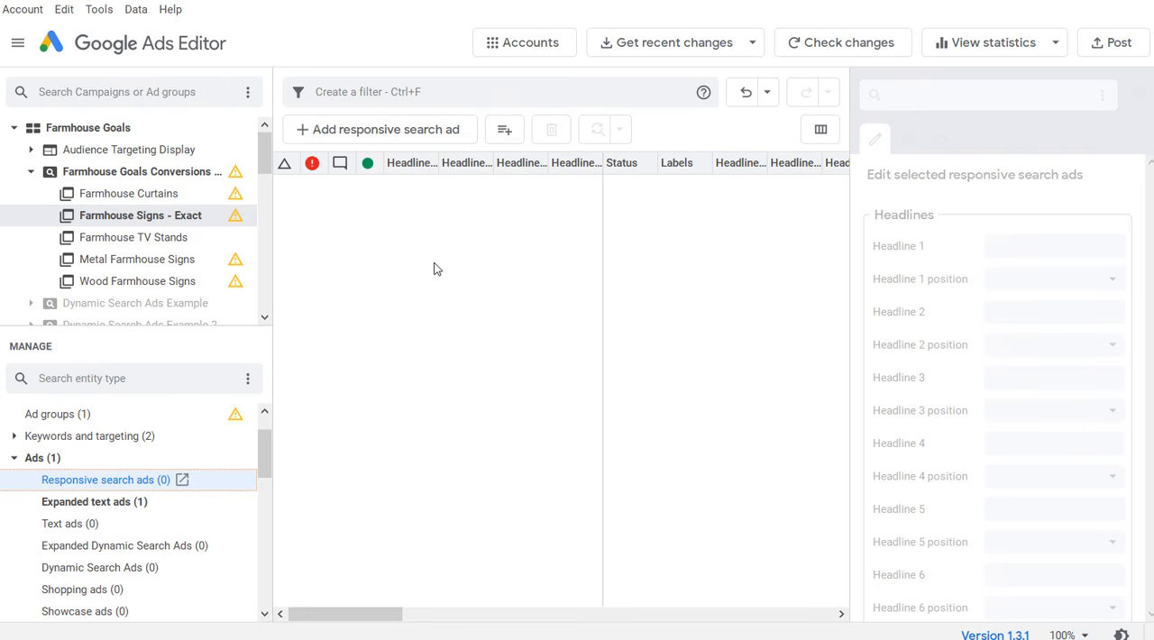
pyautogui.click(124, 501)
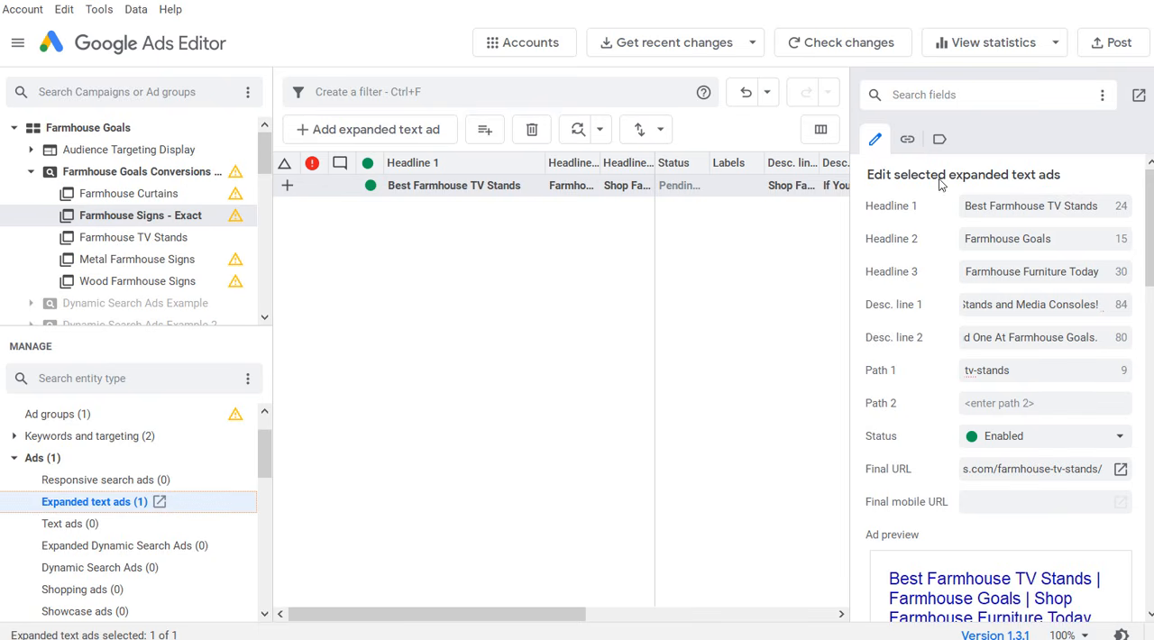
pyautogui.moveTo(1048, 206); pyautogui.dragTo(1105, 206)
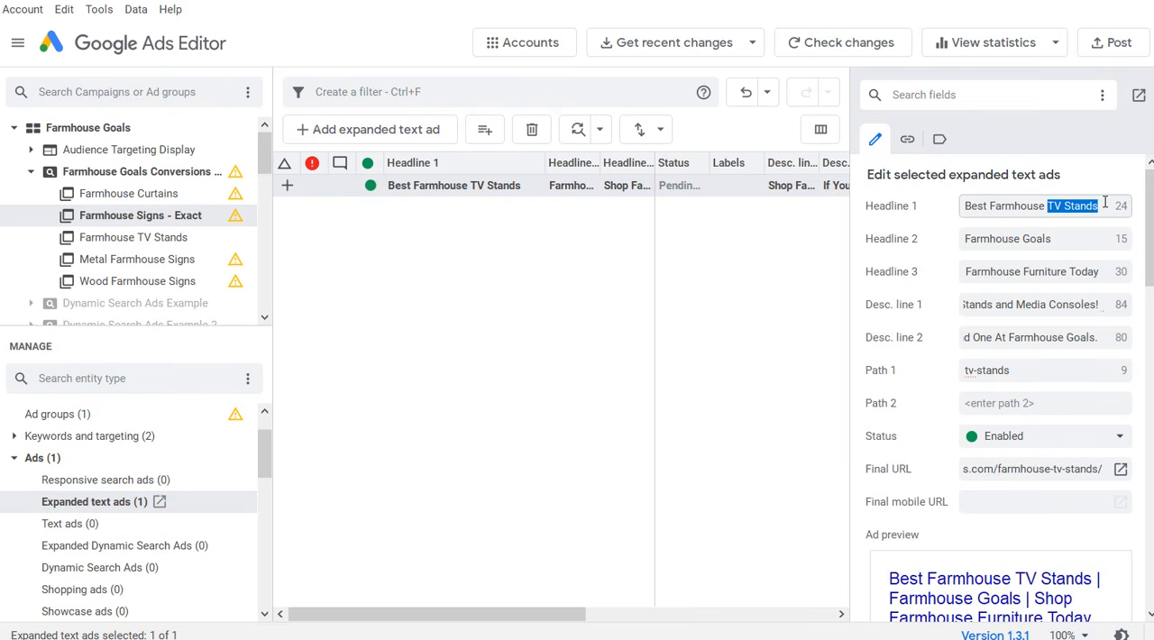
pyautogui.click(645, 326)
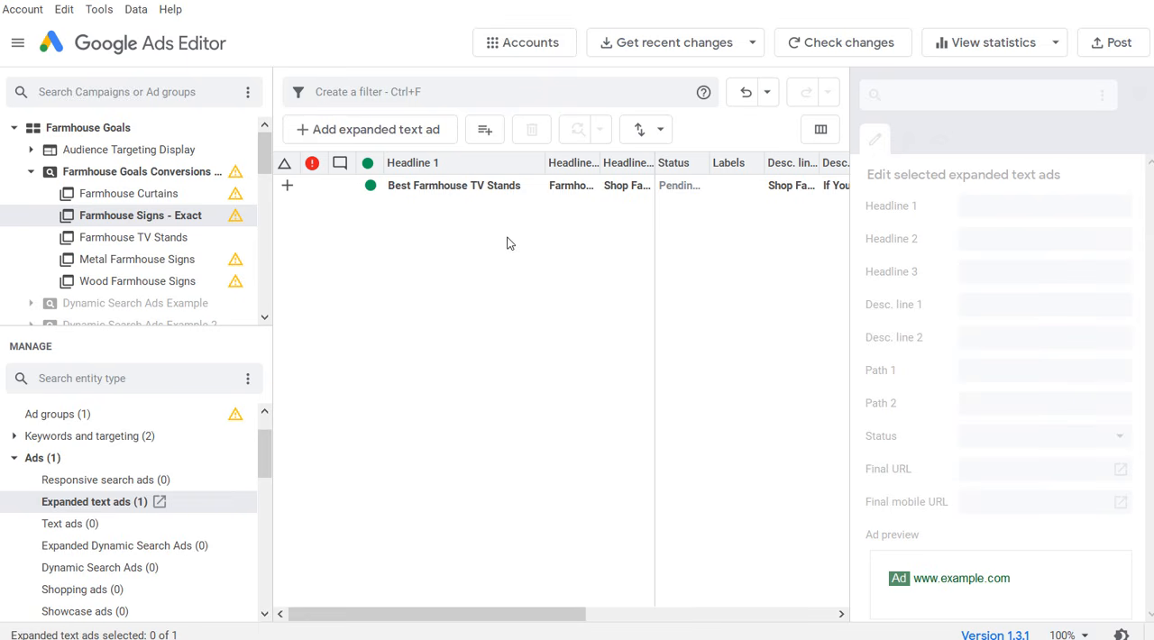
pyautogui.click(444, 191)
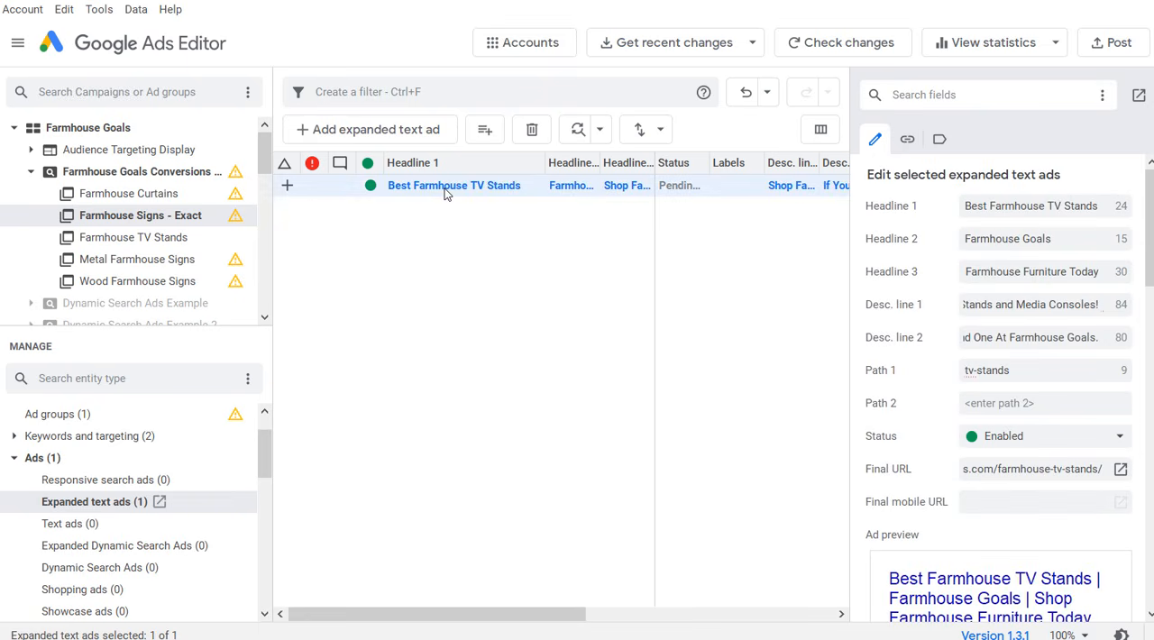
pyautogui.rightClick(444, 193)
pyautogui.click(510, 363)
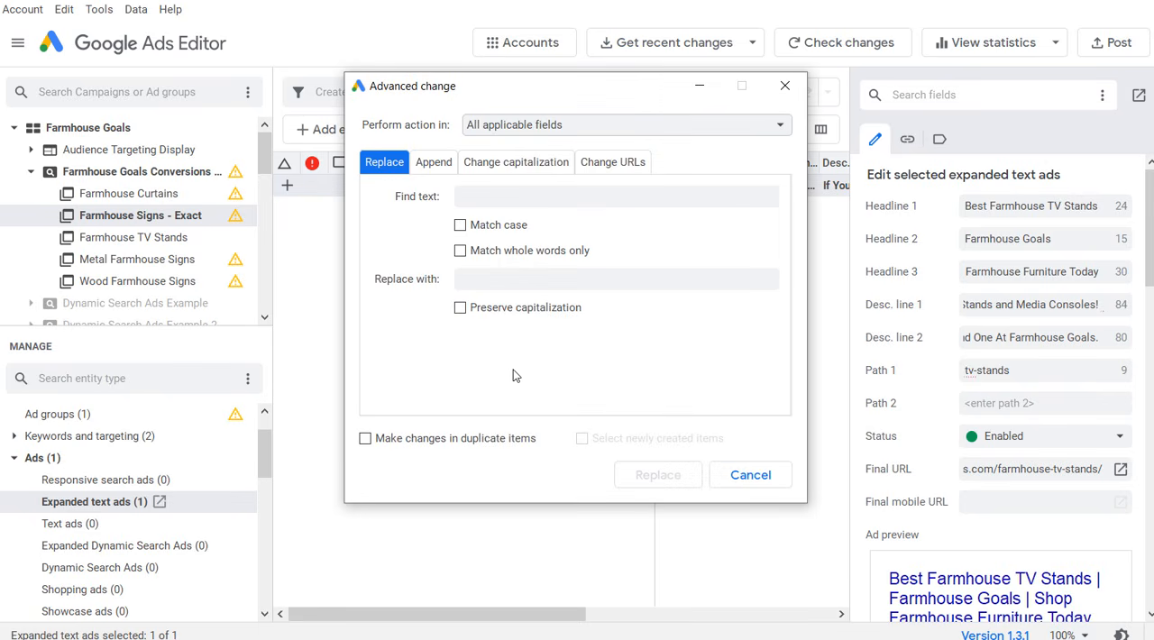
pyautogui.click(526, 197)
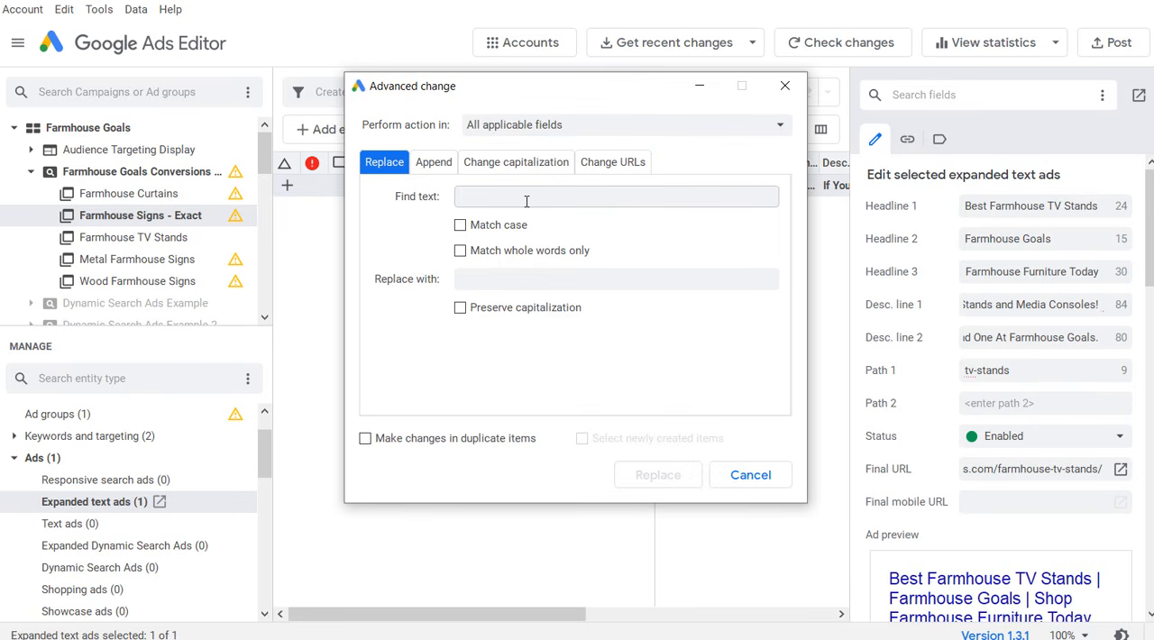
pyautogui.write('TV Stands')
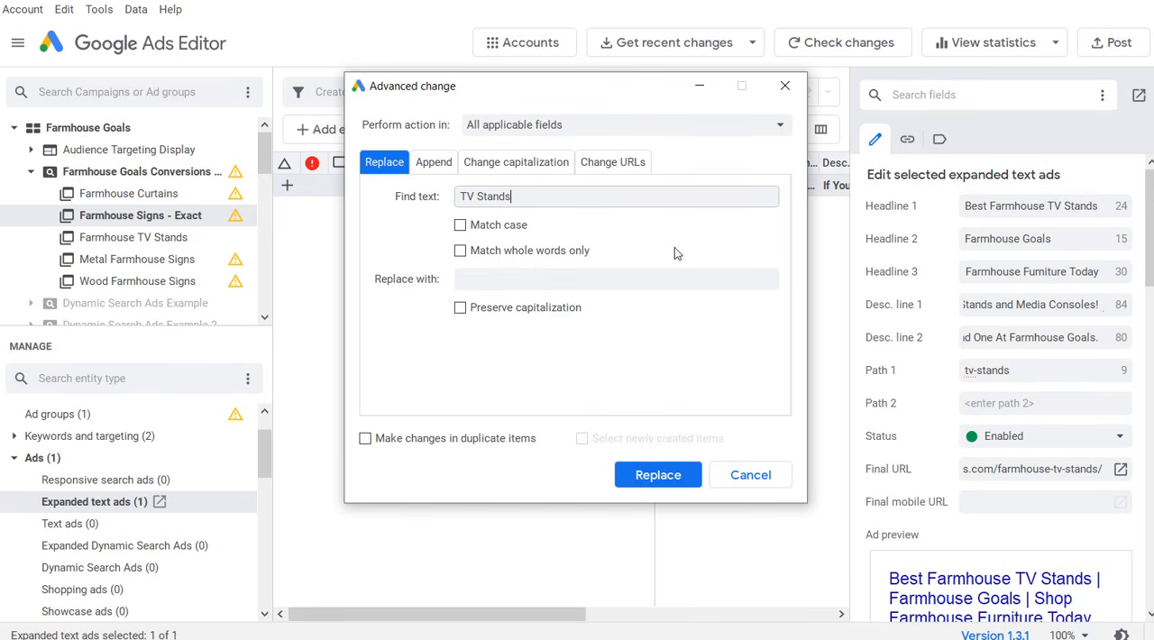
pyautogui.click(705, 285)
pyautogui.write('Signs')
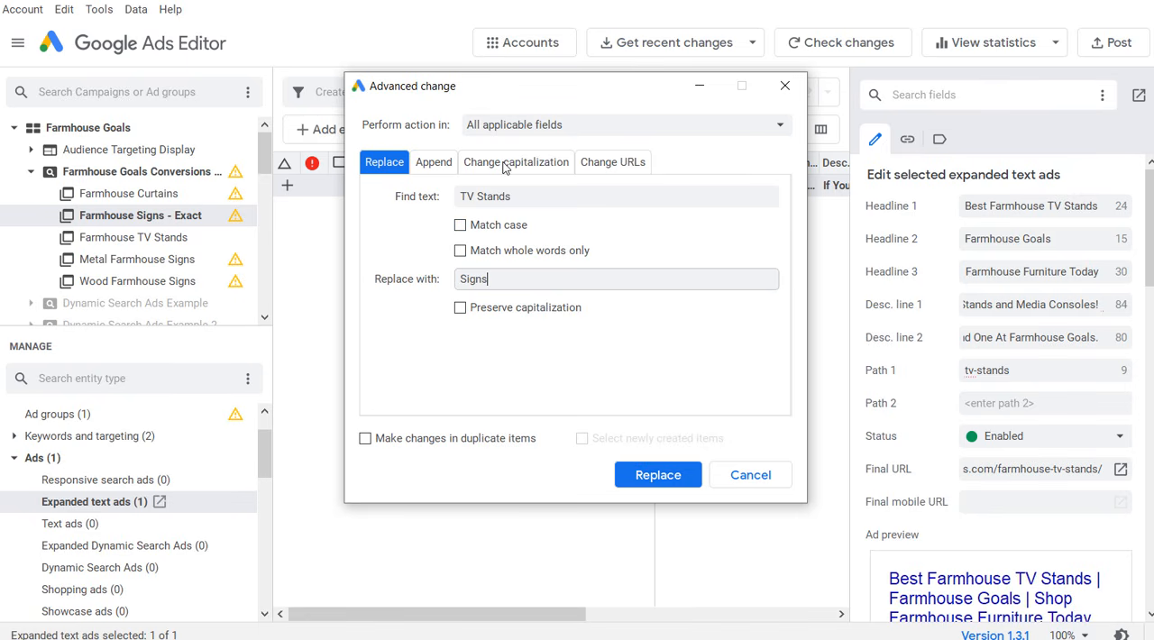
pyautogui.click(433, 163)
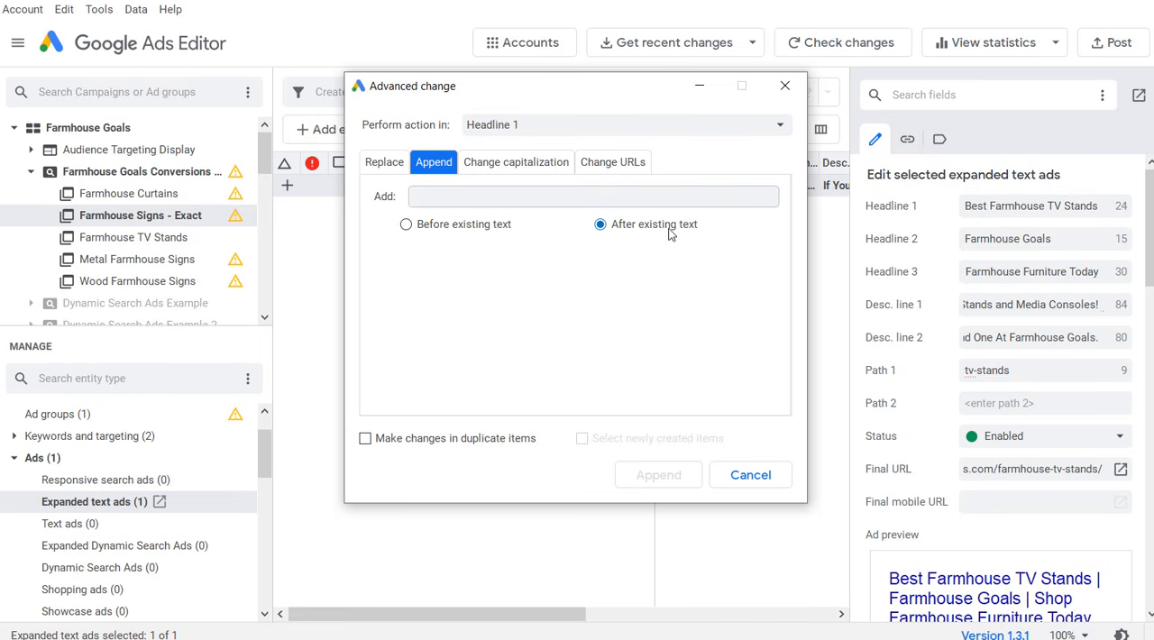
pyautogui.click(750, 474)
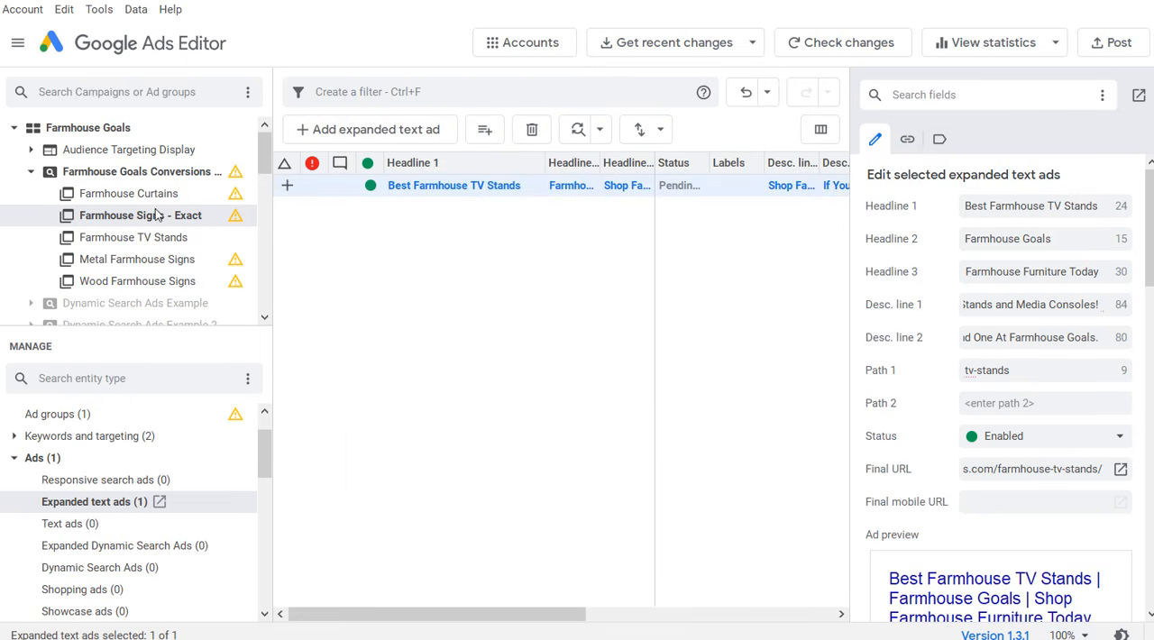
# Step: Change Headline 1 of the remaining expanded text ad in Farmhouse Signs - Exact to "Best Farmhouse Signs"
pyautogui.click(989, 207)
pyautogui.moveTo(1047, 206); pyautogui.dragTo(1111, 206)
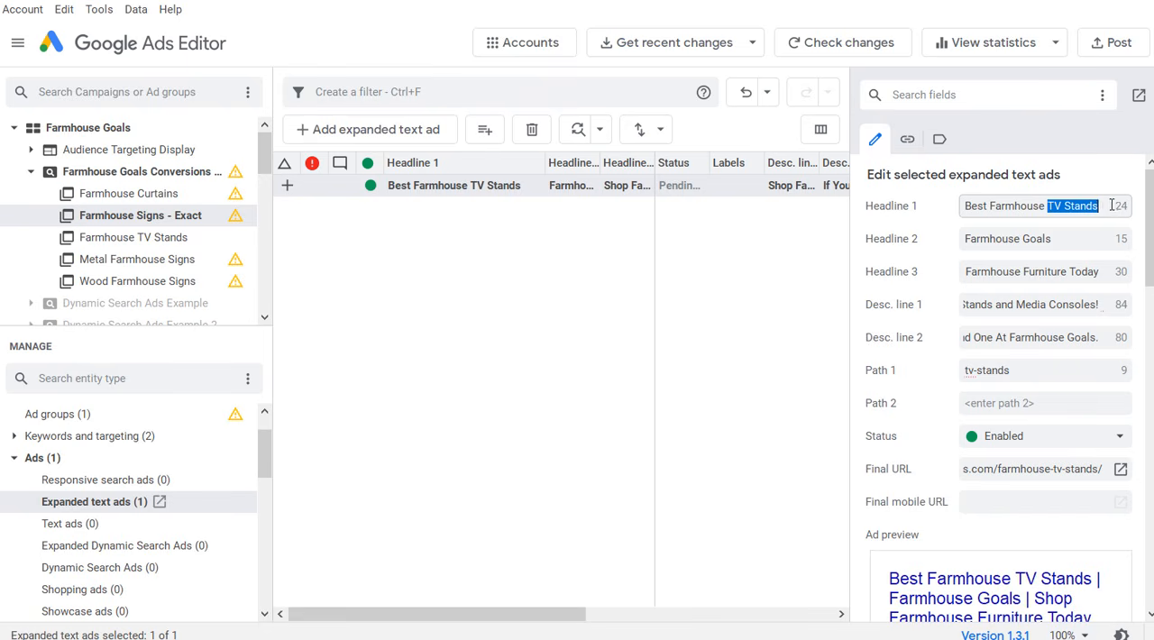
pyautogui.write('Signs')
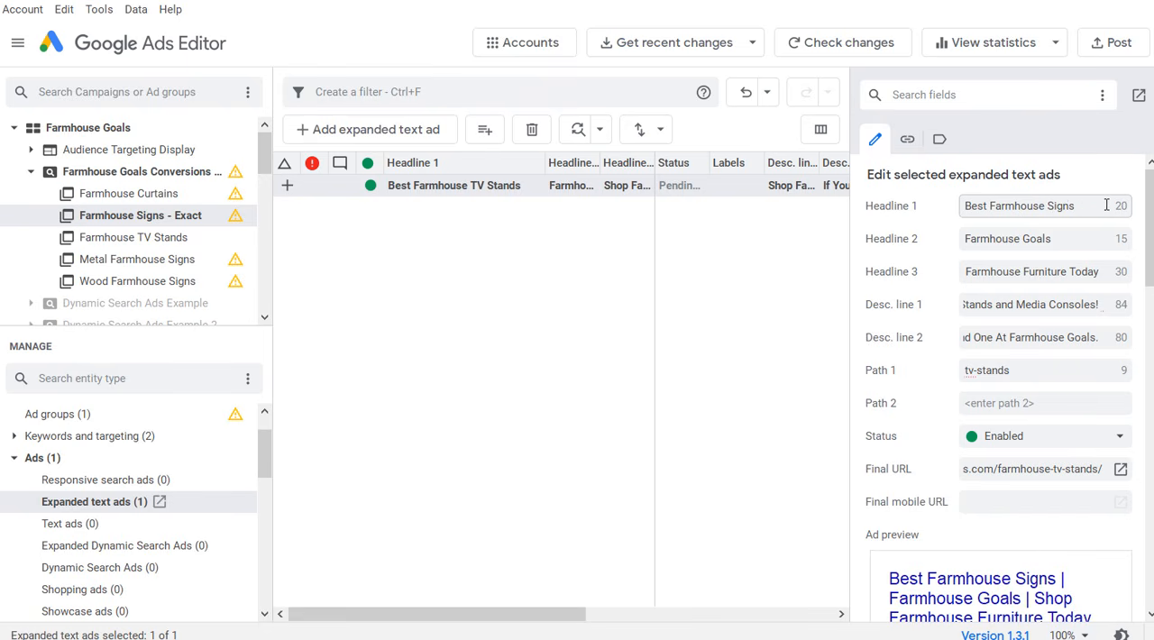
# Step: Set Headline 3 of the Best Farmhouse Signs ad to "Shop Farmhouse Wall Decor"
pyautogui.click(964, 270)
pyautogui.click(982, 242)
pyautogui.moveTo(1070, 235); pyautogui.dragTo(962, 236)
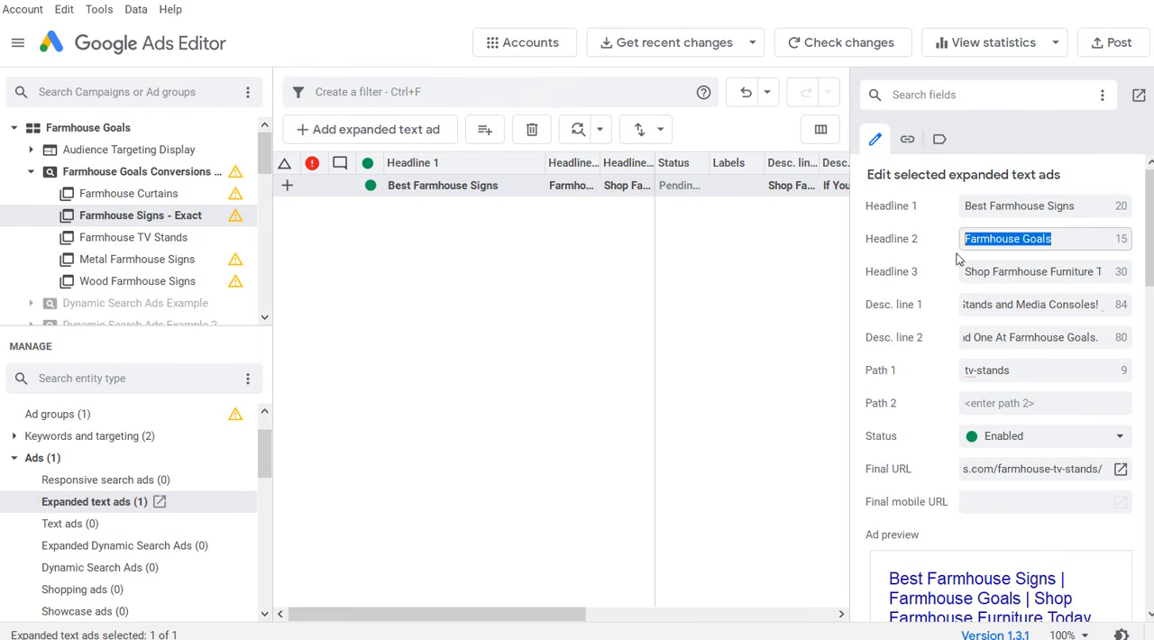
pyautogui.click(978, 275)
pyautogui.moveTo(1056, 273); pyautogui.dragTo(1136, 272)
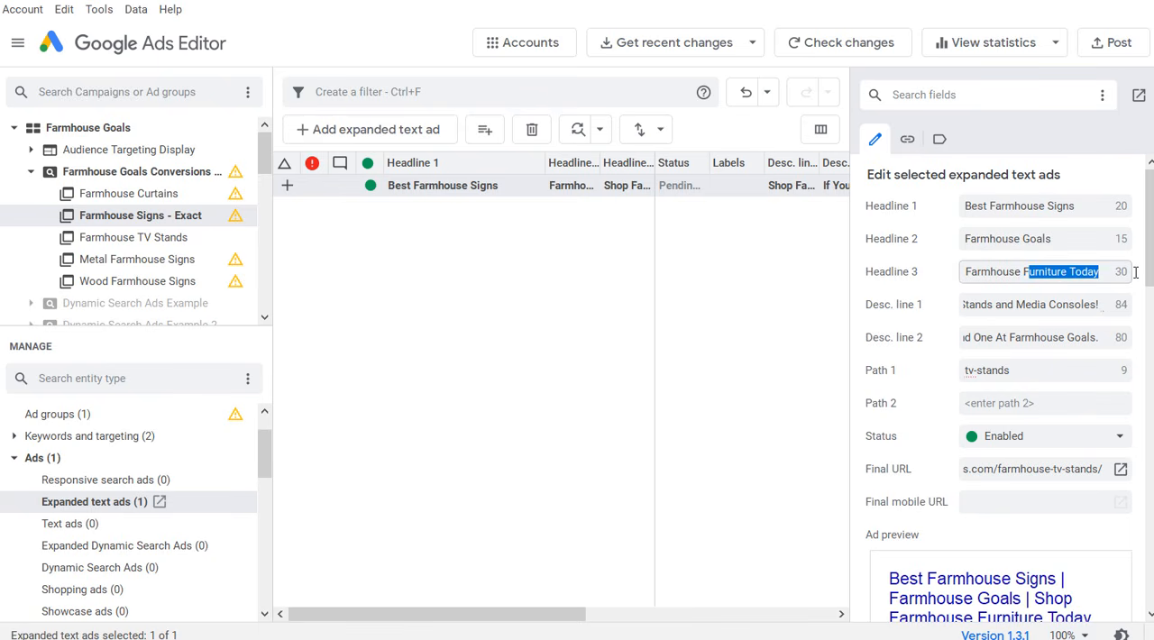
pyautogui.click(1048, 275)
pyautogui.moveTo(1024, 270); pyautogui.dragTo(1138, 271)
pyautogui.write('Wall Decor')
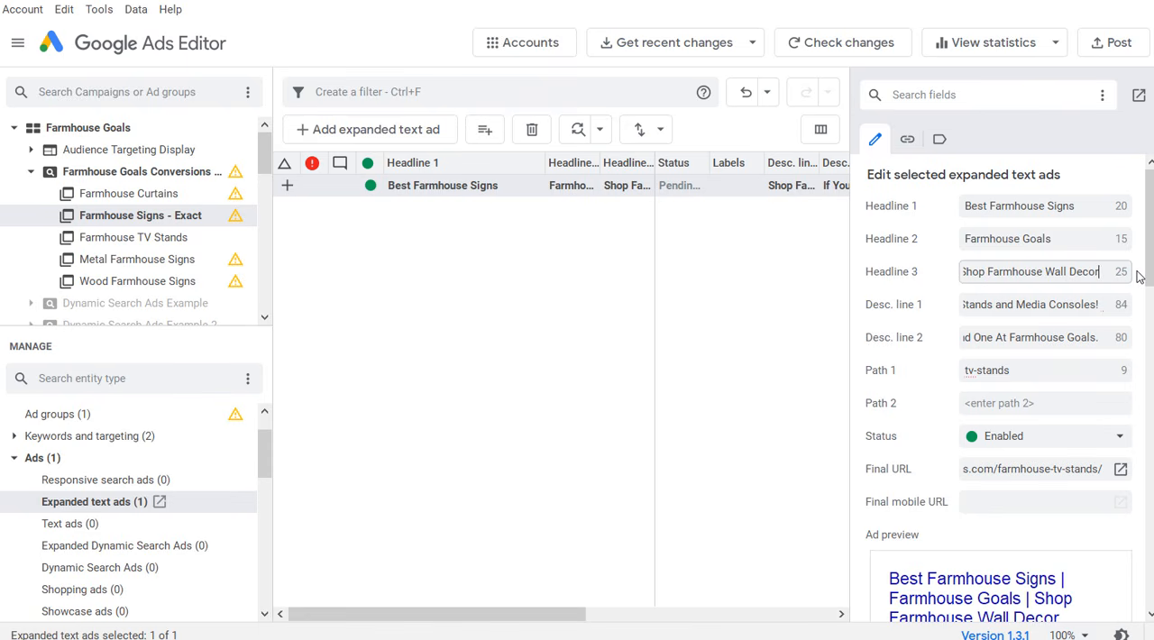
pyautogui.moveTo(1055, 306); pyautogui.dragTo(949, 292)
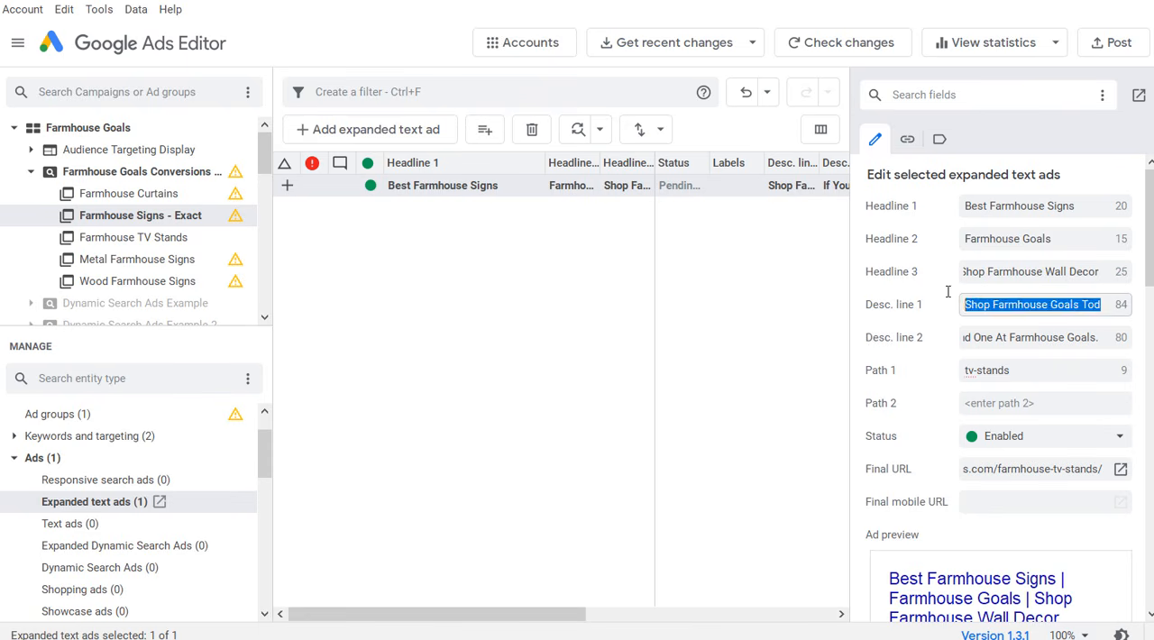
pyautogui.click(1015, 309)
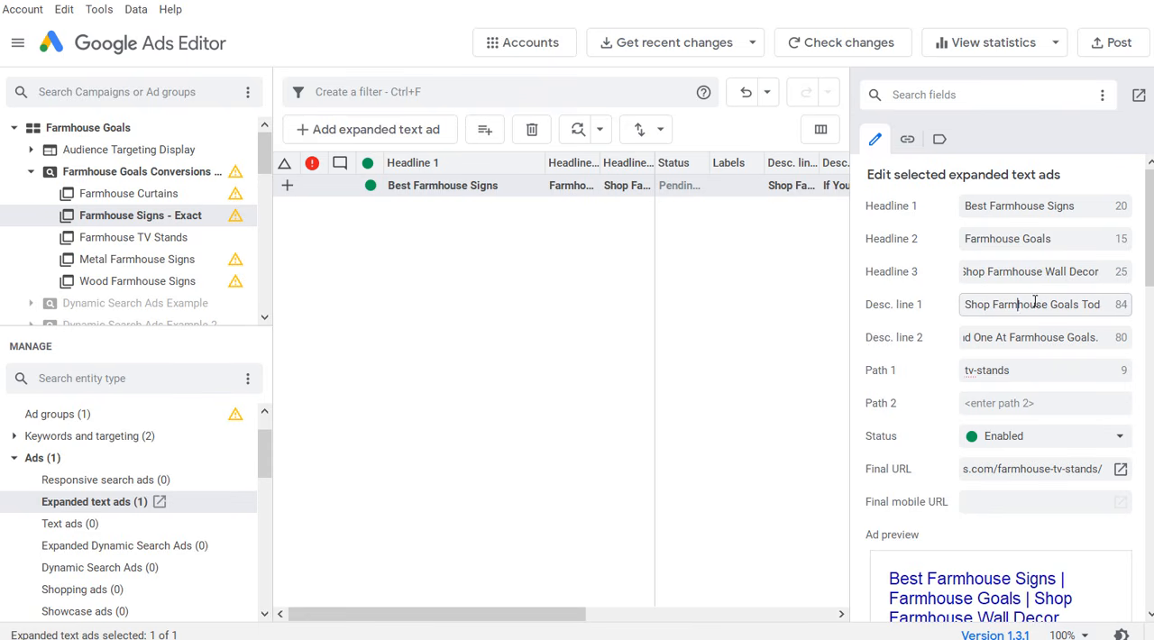
pyautogui.tripleClick(1033, 304)
pyautogui.click(1069, 309)
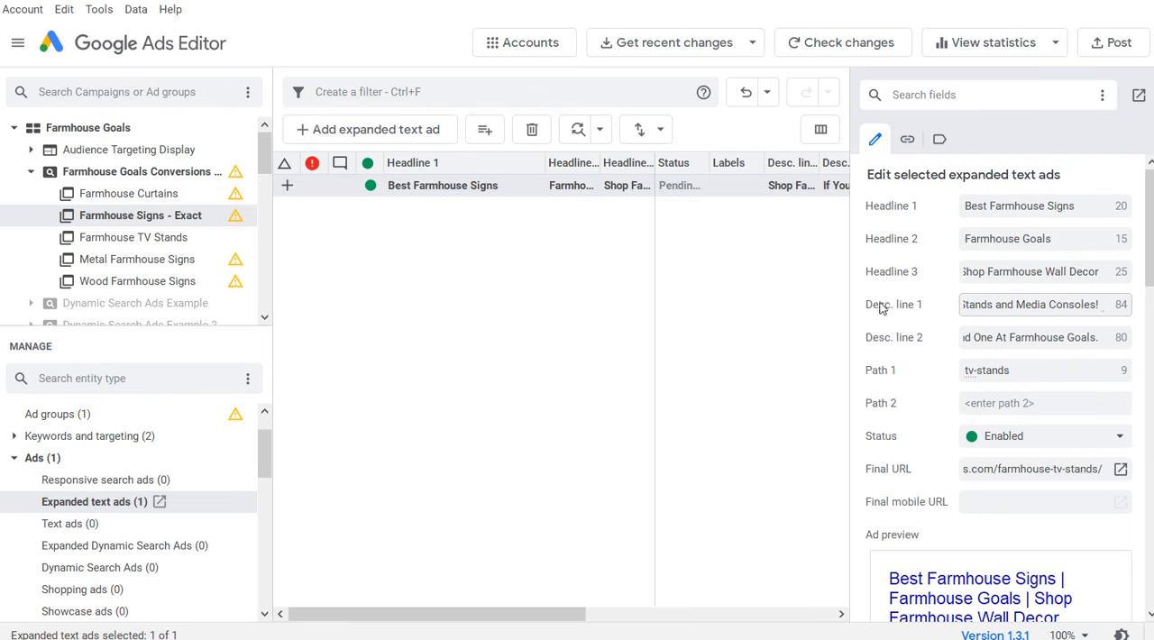
pyautogui.tripleClick(1051, 308)
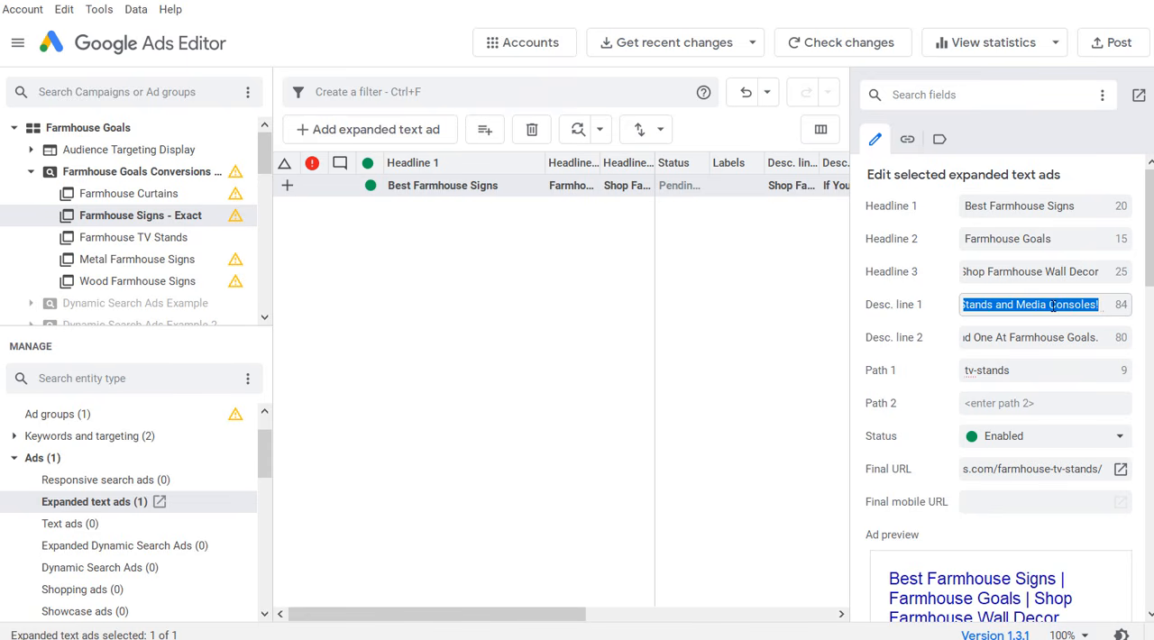
# Step: Set Path 1 of the Best Farmhouse Signs ad to "signs"
pyautogui.click(1022, 373)
pyautogui.moveTo(1022, 373); pyautogui.dragTo(923, 373)
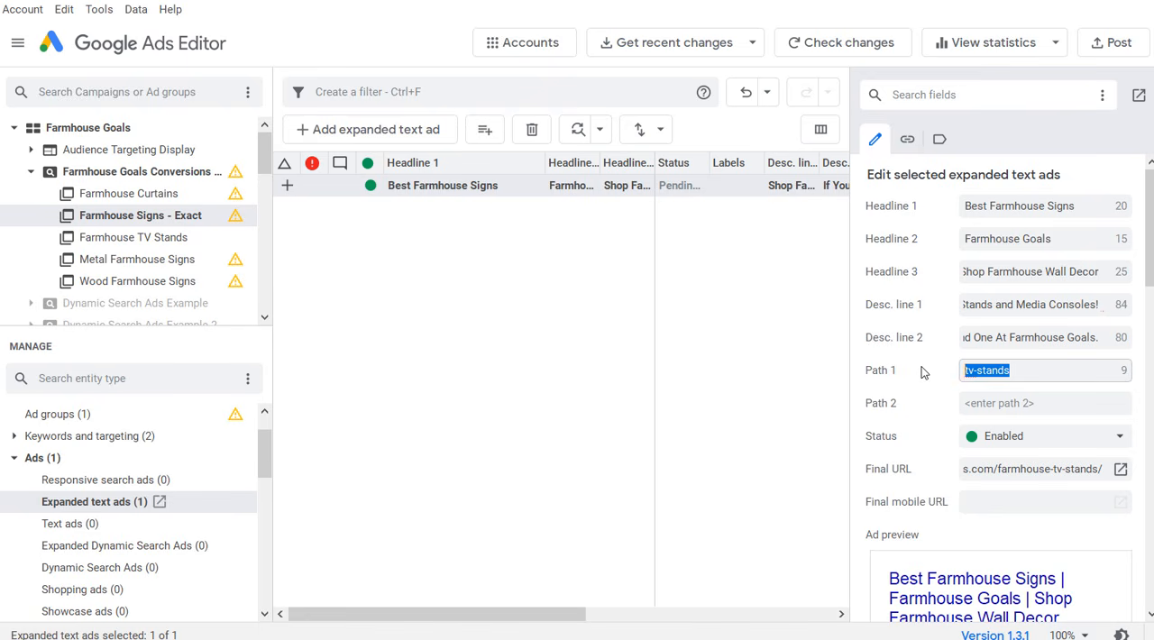
pyautogui.press('BackSpace')
pyautogui.write('signs')
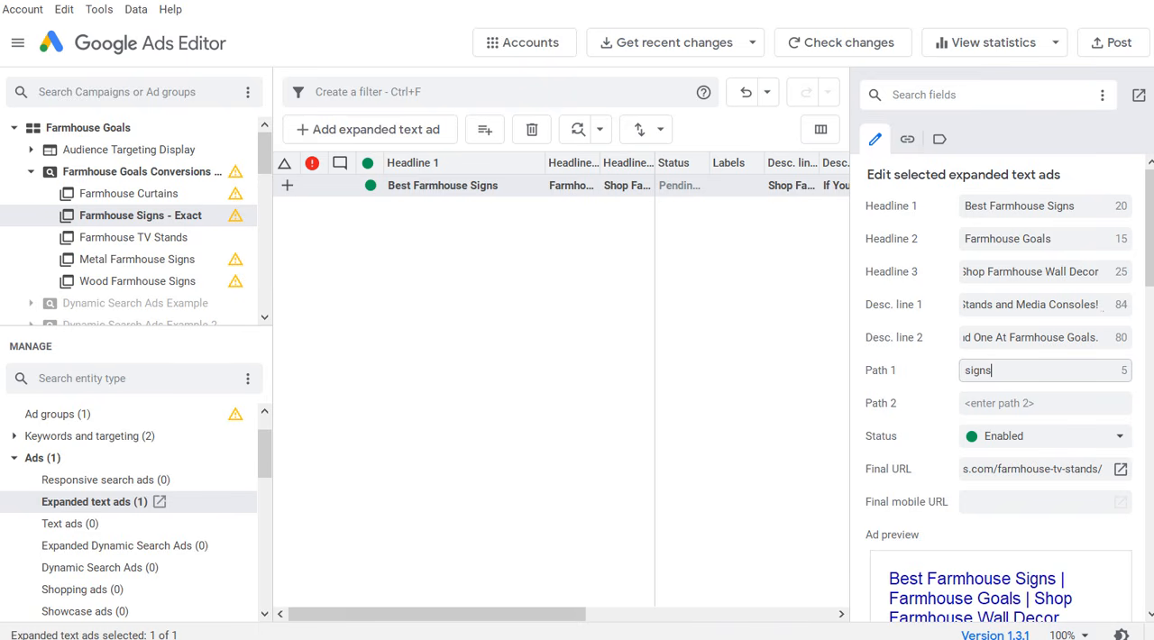
# Step: Copy the Farmhouse Signs & Rustic Signs post link from the WordPress posts list and make it the ad's final URL in Google Ads Editor
pyautogui.hotkey('alt', 'Tab')
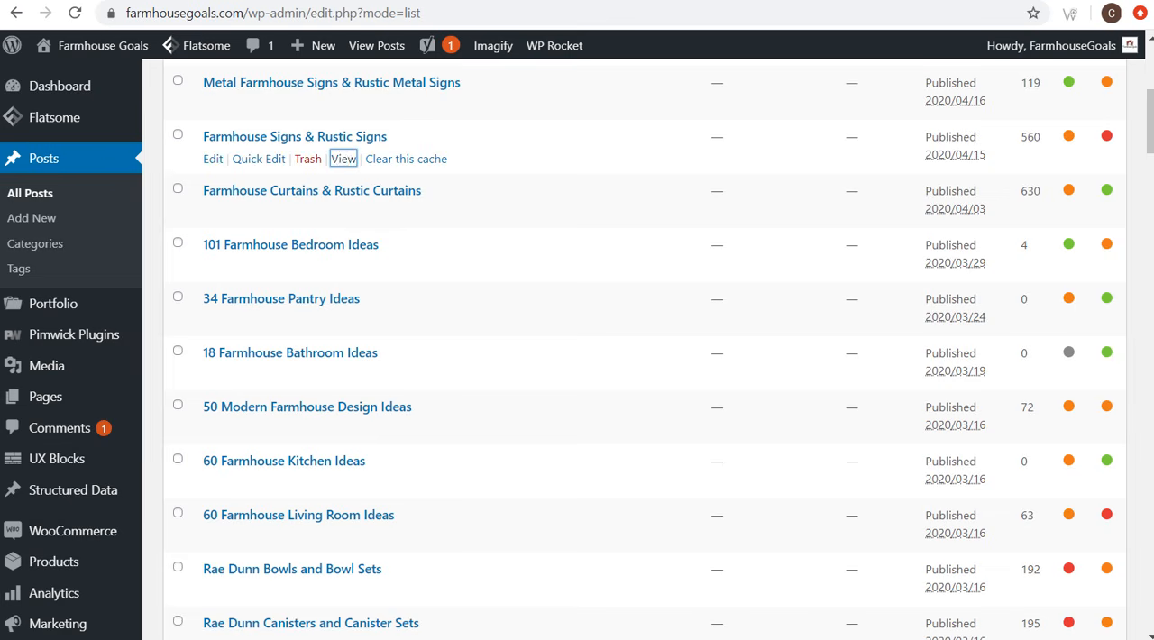
pyautogui.rightClick(343, 159)
pyautogui.click(410, 210)
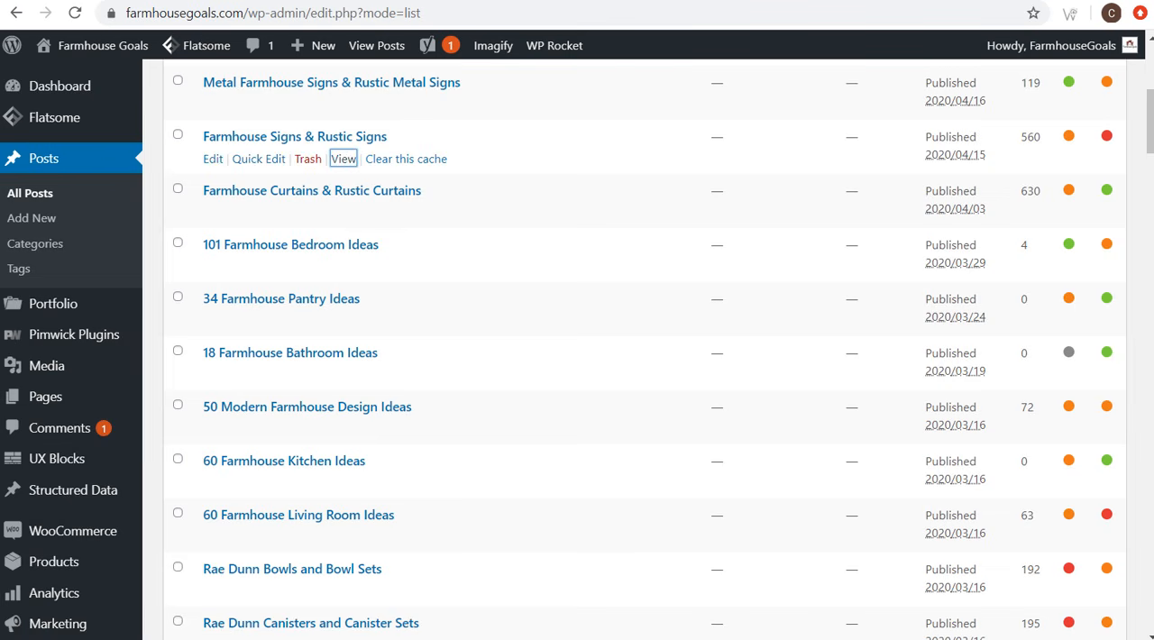
pyautogui.hotkey('alt', 'Tab')
pyautogui.tripleClick(1028, 464)
pyautogui.hotkey('ctrl', 'v')
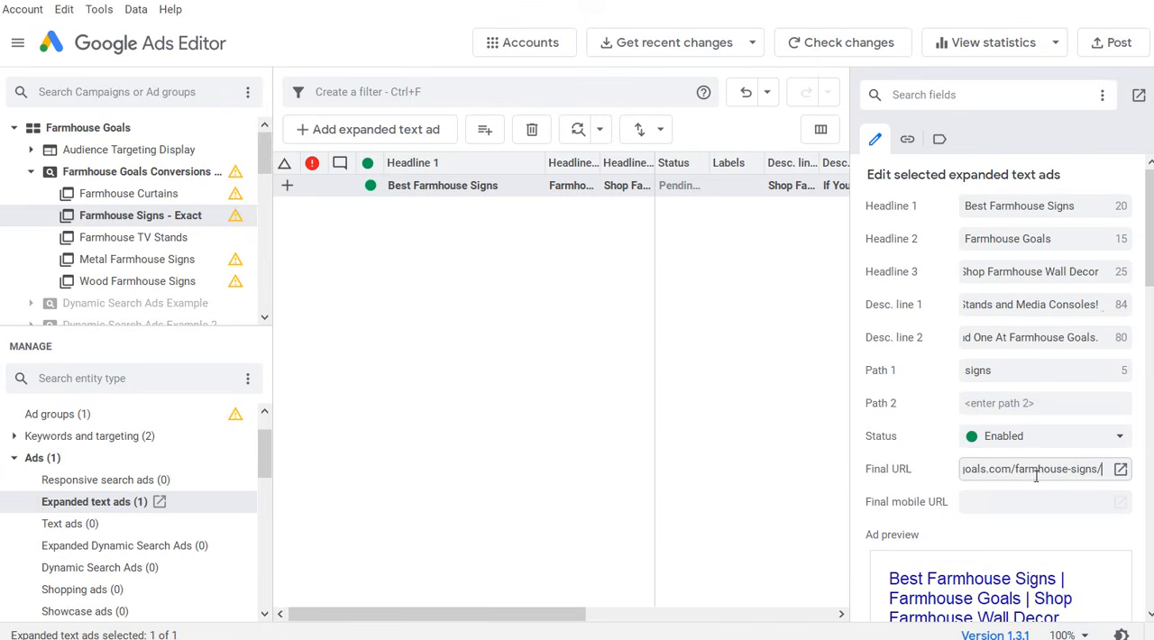
# Step: Set description line 1 to "Discover The Top-Rated Farmhouse Signs and Farmhouse Wall Decor For Your Home!" and rewrite line 2 for farmhouse wall signs
pyautogui.click(780, 421)
pyautogui.click(445, 186)
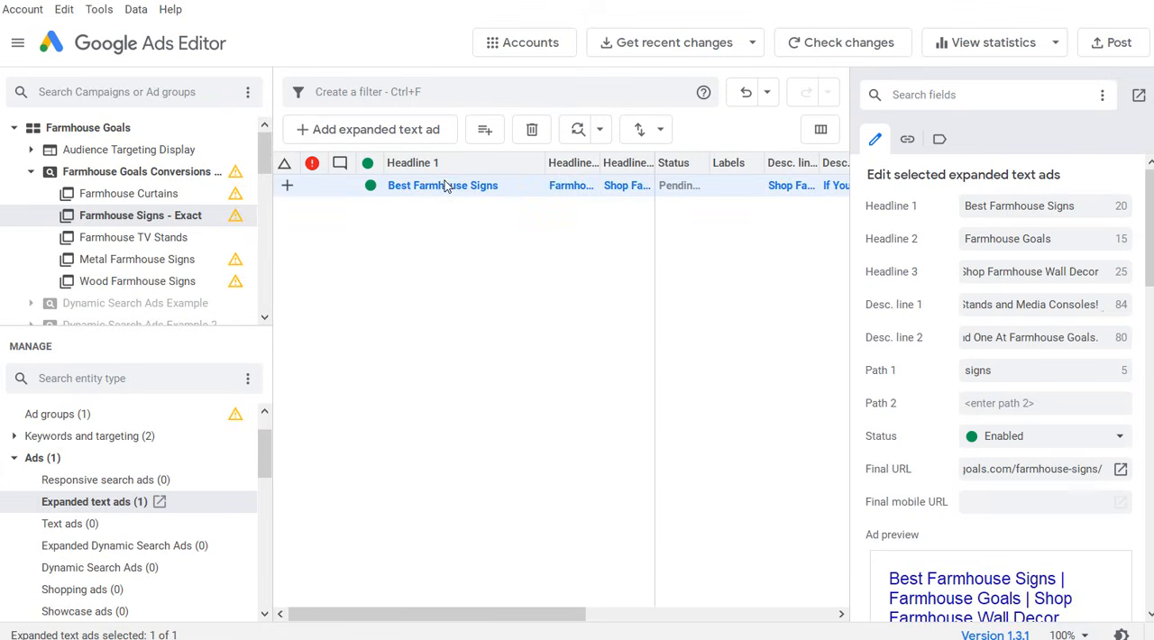
pyautogui.tripleClick(1051, 306)
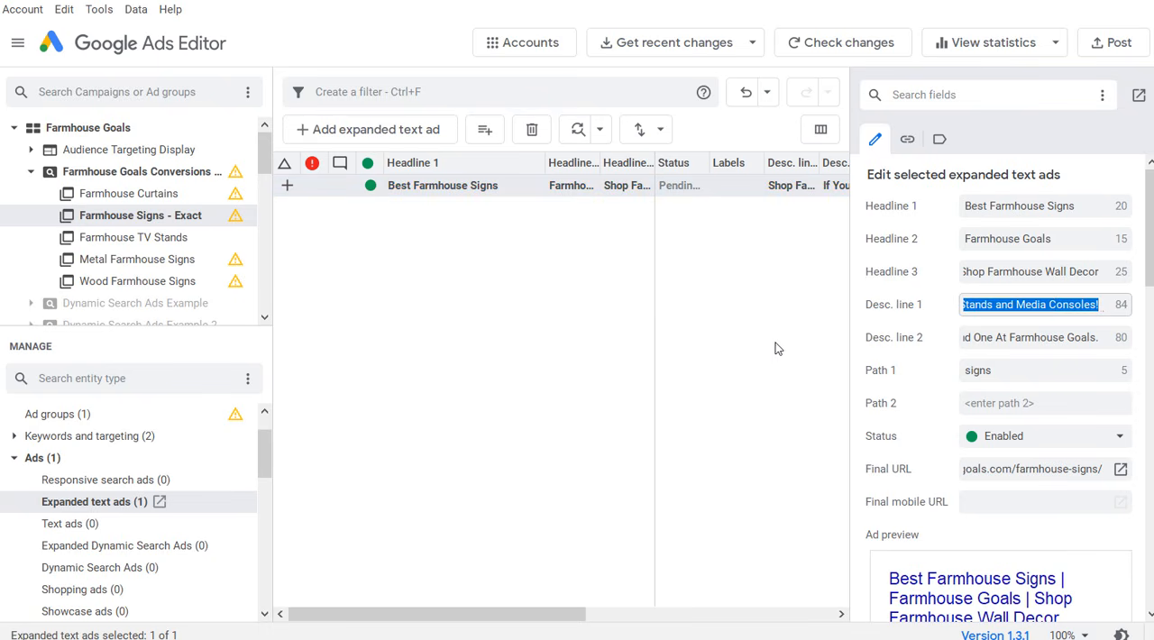
pyautogui.hotkey('ctrl', 'v')
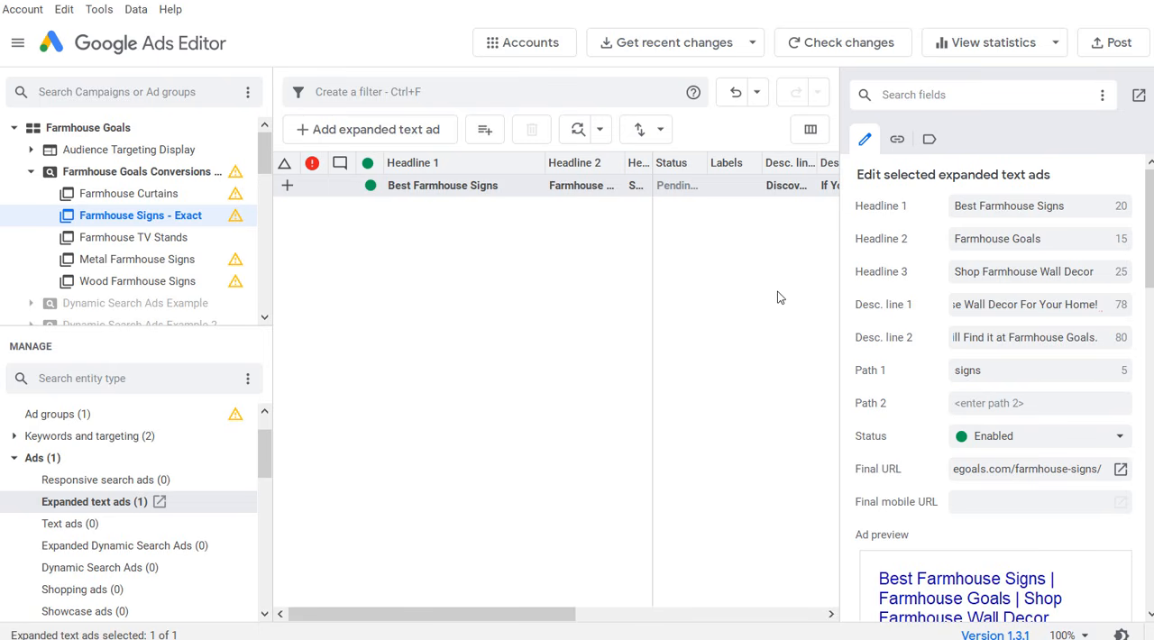
# Step: Widen the edit pane and compare the expanded text ads of Farmhouse TV Stands and Farmhouse Signs - Exact, including the TV stands ad preview
pyautogui.moveTo(839, 257); pyautogui.dragTo(893, 250)
pyautogui.moveTo(312, 228); pyautogui.dragTo(292, 215)
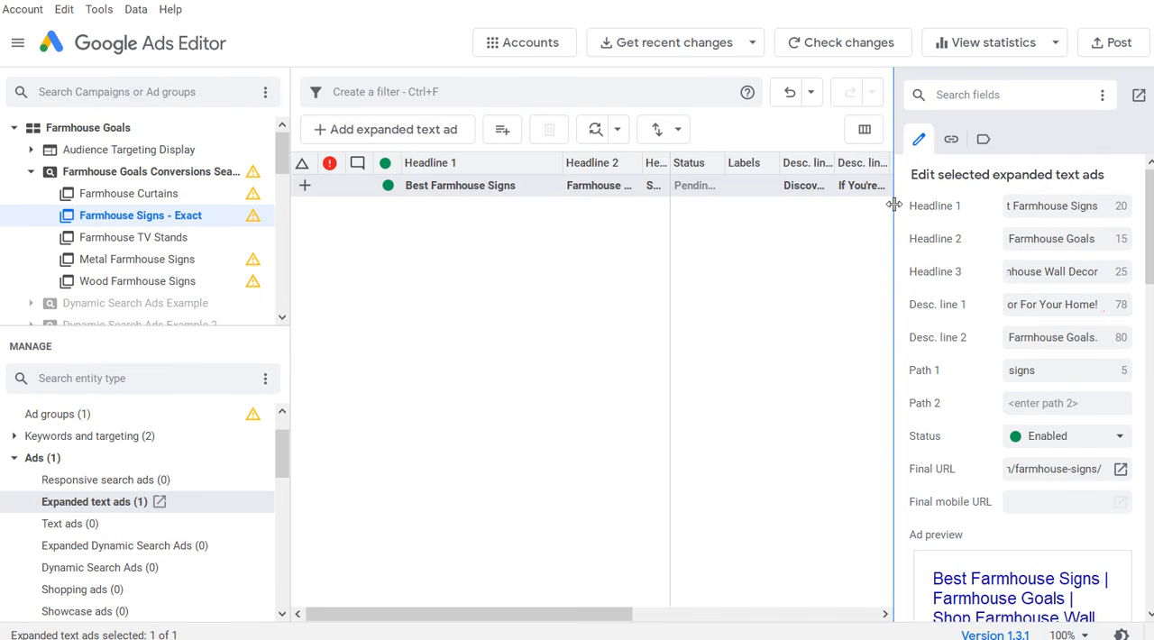
pyautogui.moveTo(893, 204); pyautogui.dragTo(403, 196)
pyautogui.click(170, 237)
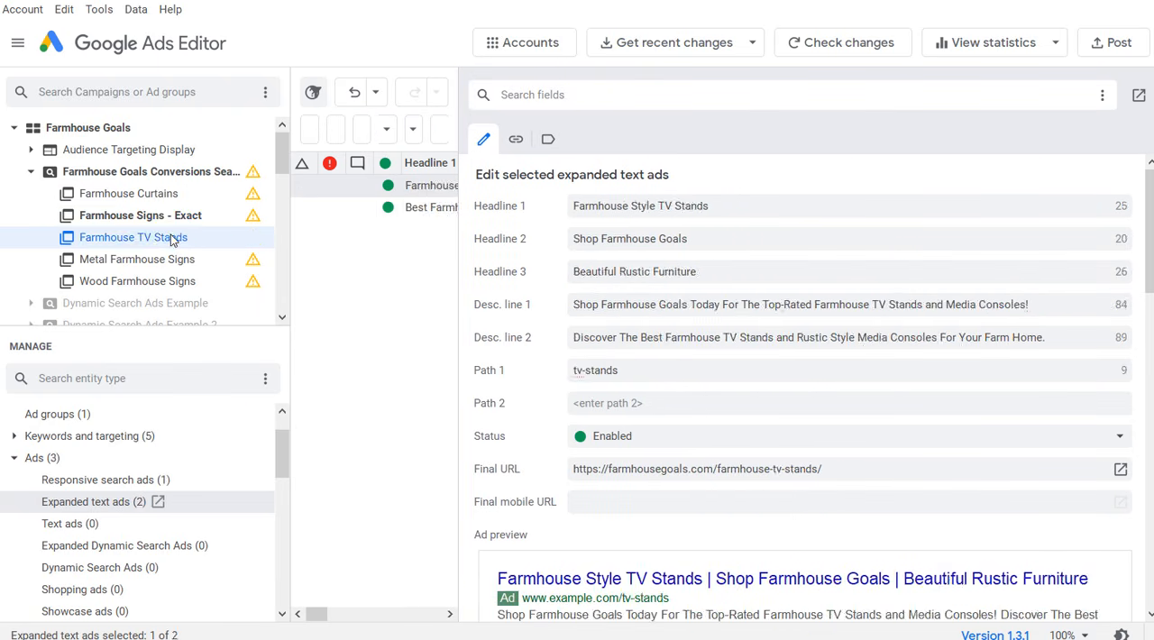
pyautogui.click(166, 261)
pyautogui.click(146, 243)
pyautogui.click(137, 222)
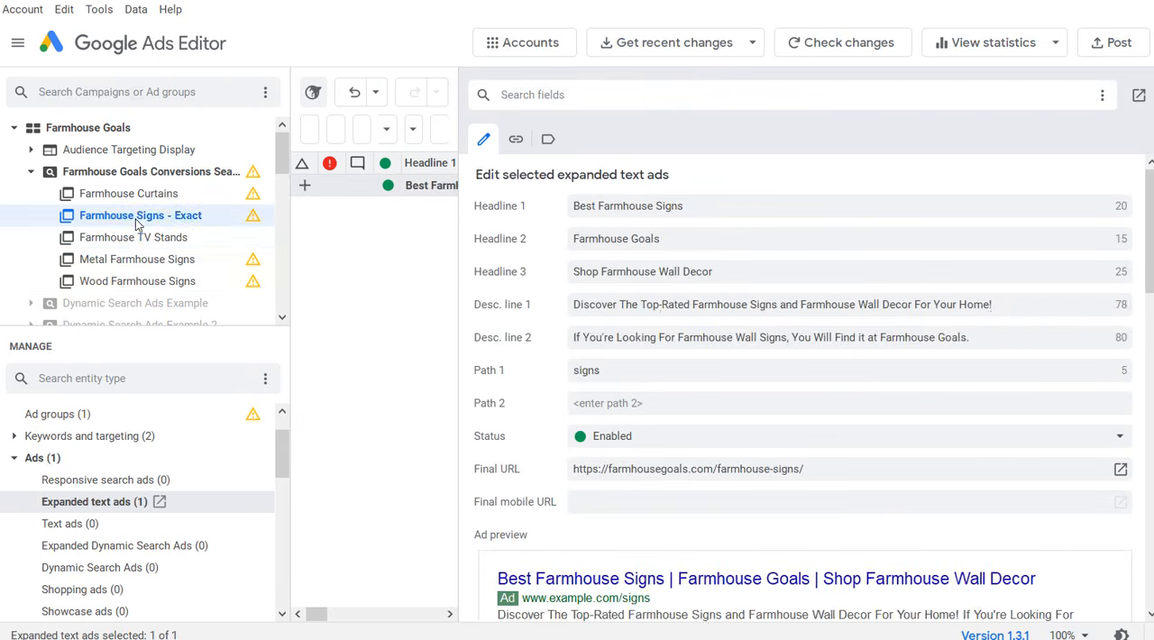
pyautogui.click(137, 243)
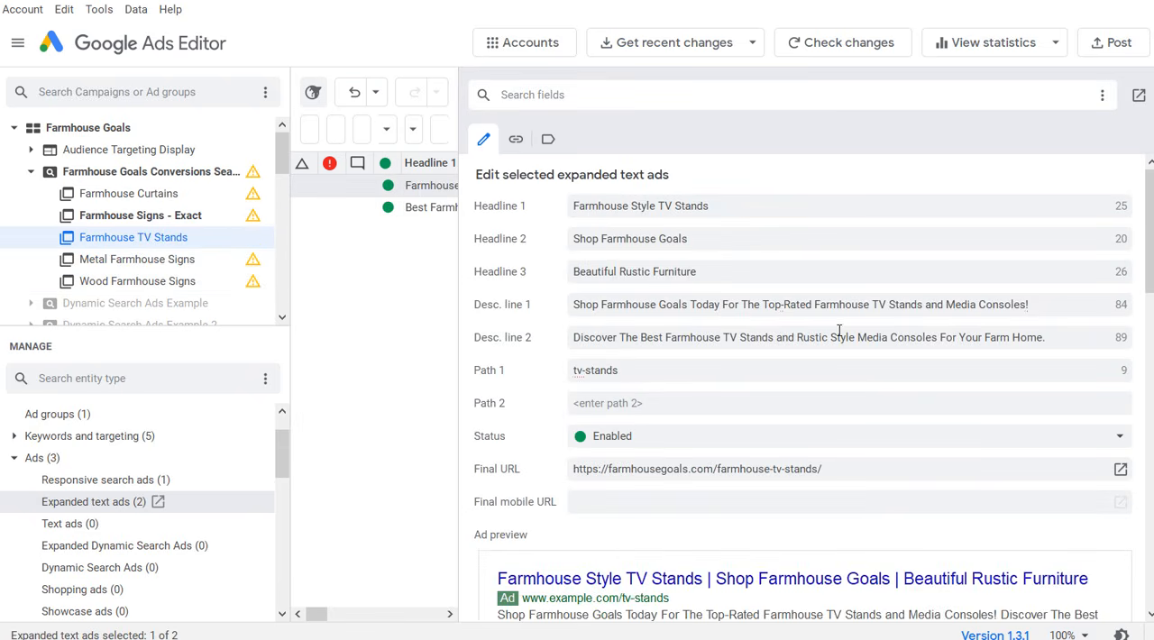
pyautogui.scroll(-2, 838, 330)
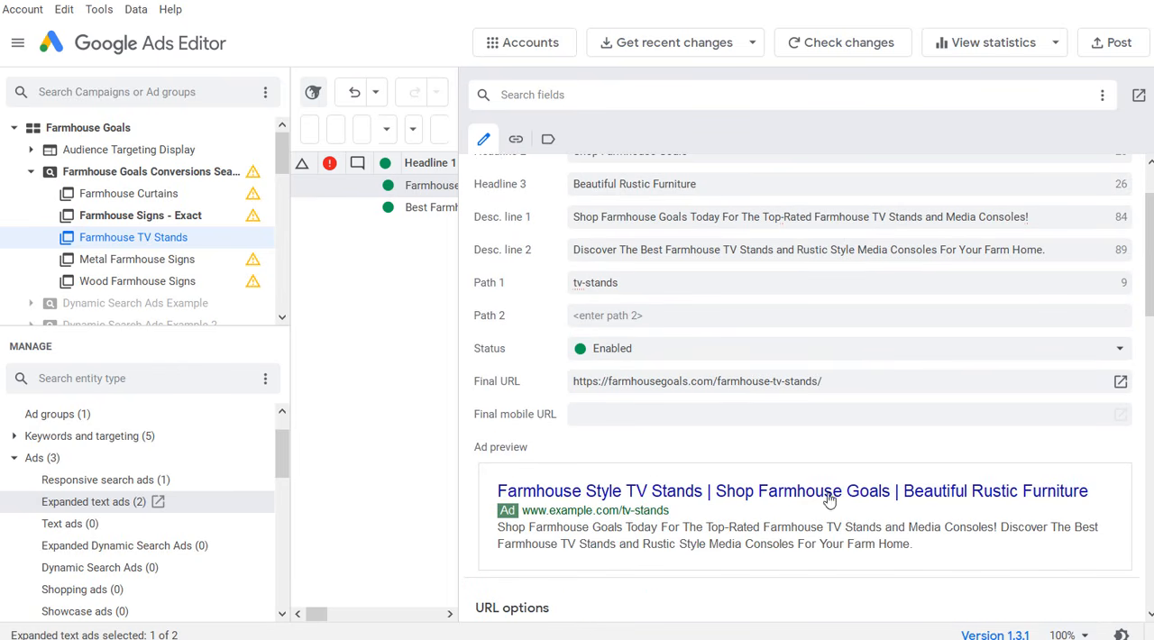
pyautogui.scroll(2, 971, 422)
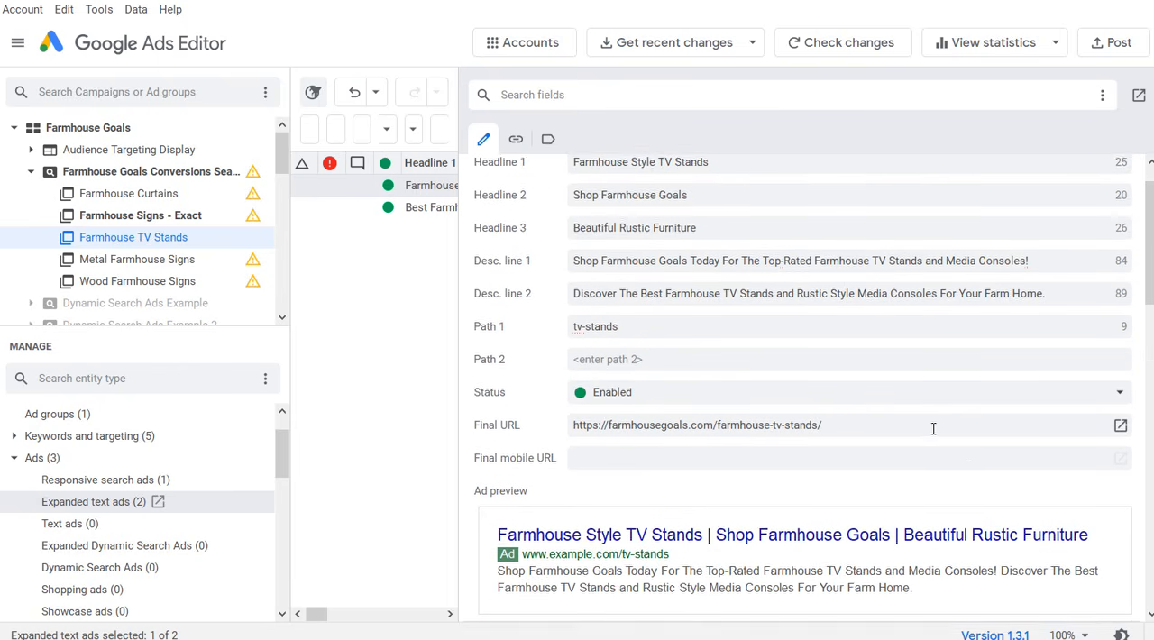
# Step: Review the Best Farmhouse Signs ad's preview, description line 1 and Path 1 in Farmhouse Signs - Exact
pyautogui.click(116, 219)
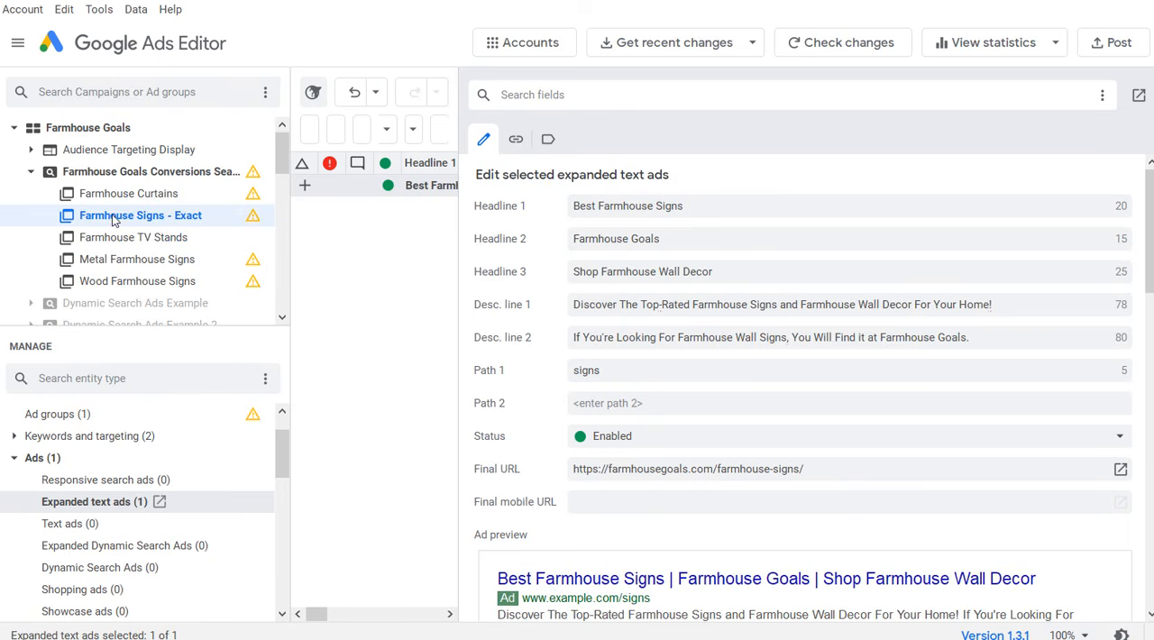
pyautogui.scroll(-1, 585, 328)
pyautogui.scroll(1, 625, 269)
pyautogui.moveTo(600, 304); pyautogui.dragTo(992, 311)
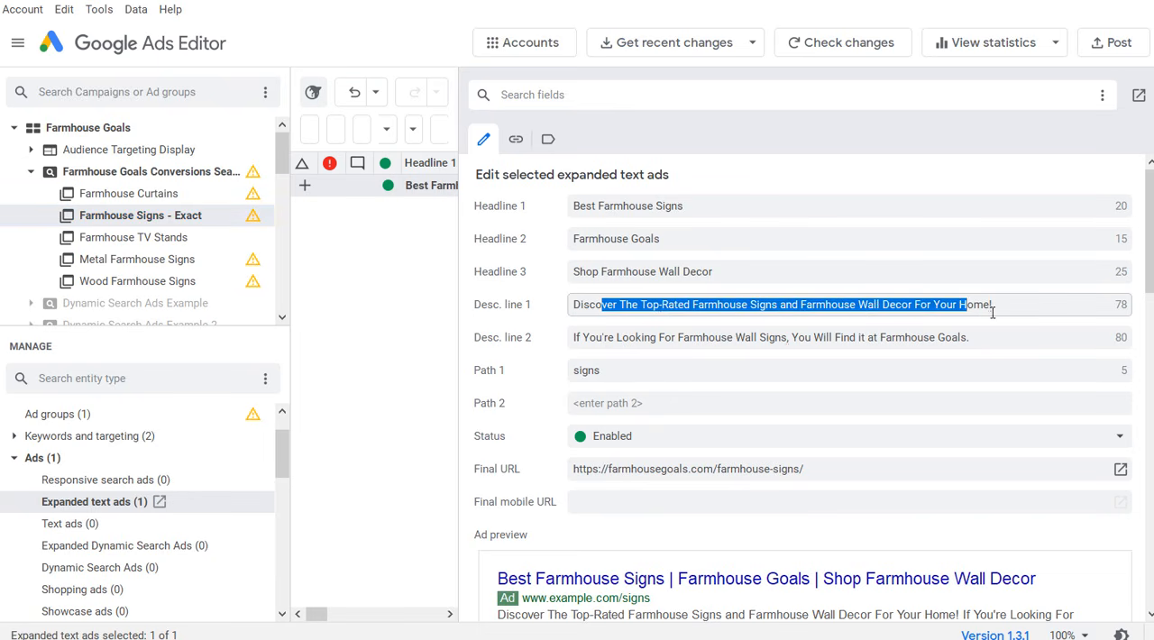
pyautogui.click(992, 311)
pyautogui.click(631, 368)
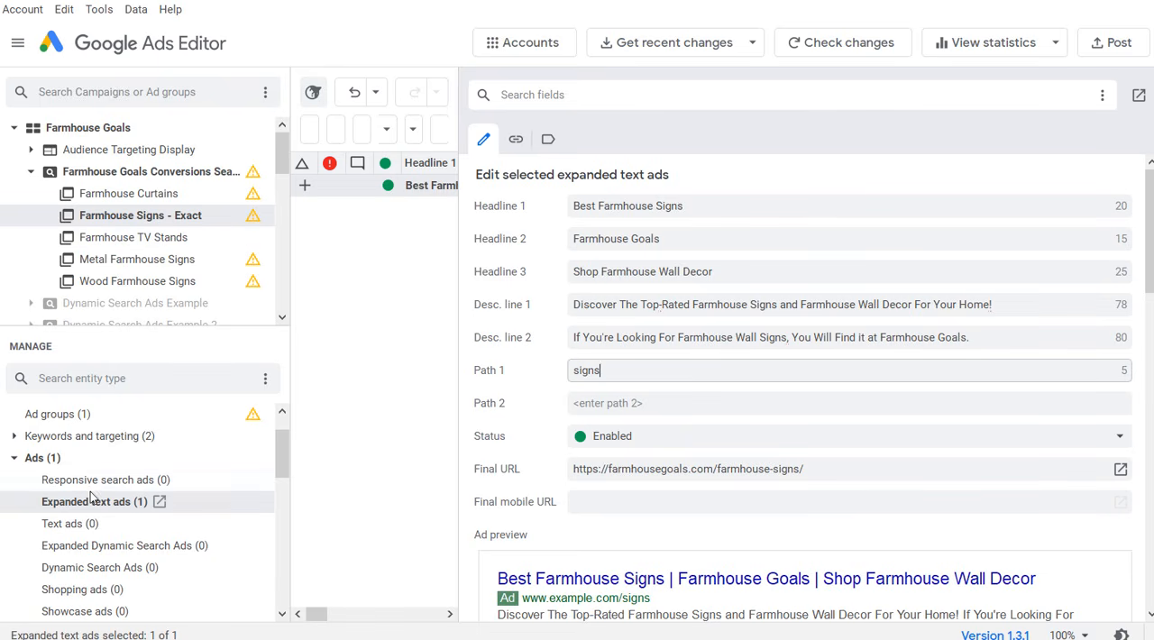
# Step: Copy the responsive search ad from Farmhouse TV Stands into the Farmhouse Signs - Exact ad group
pyautogui.click(144, 237)
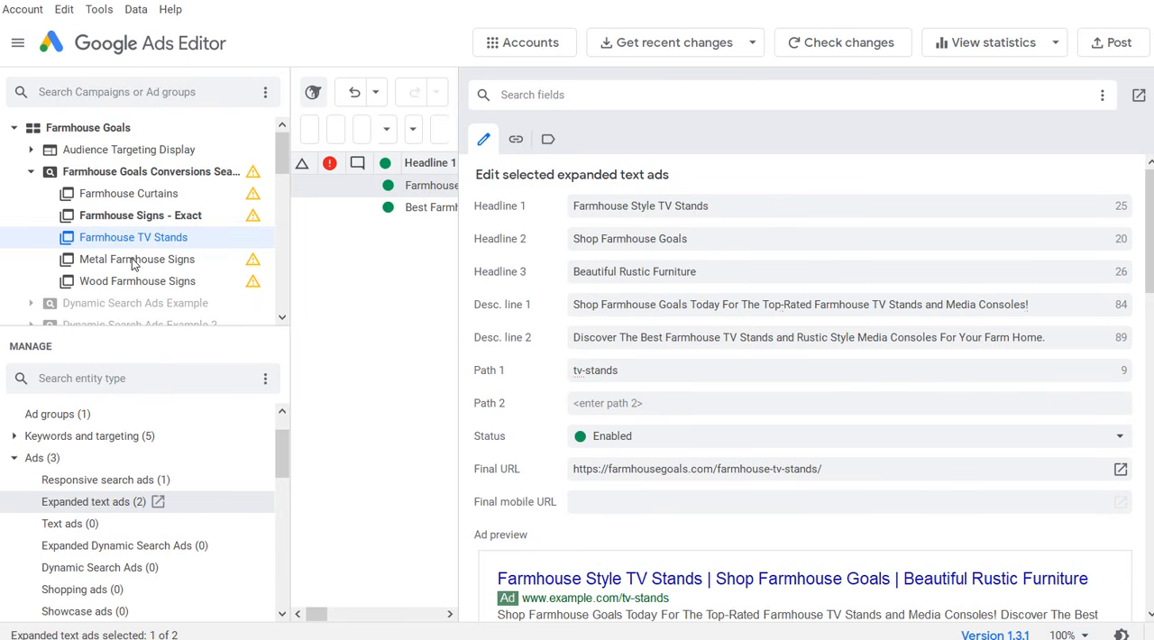
pyautogui.click(97, 480)
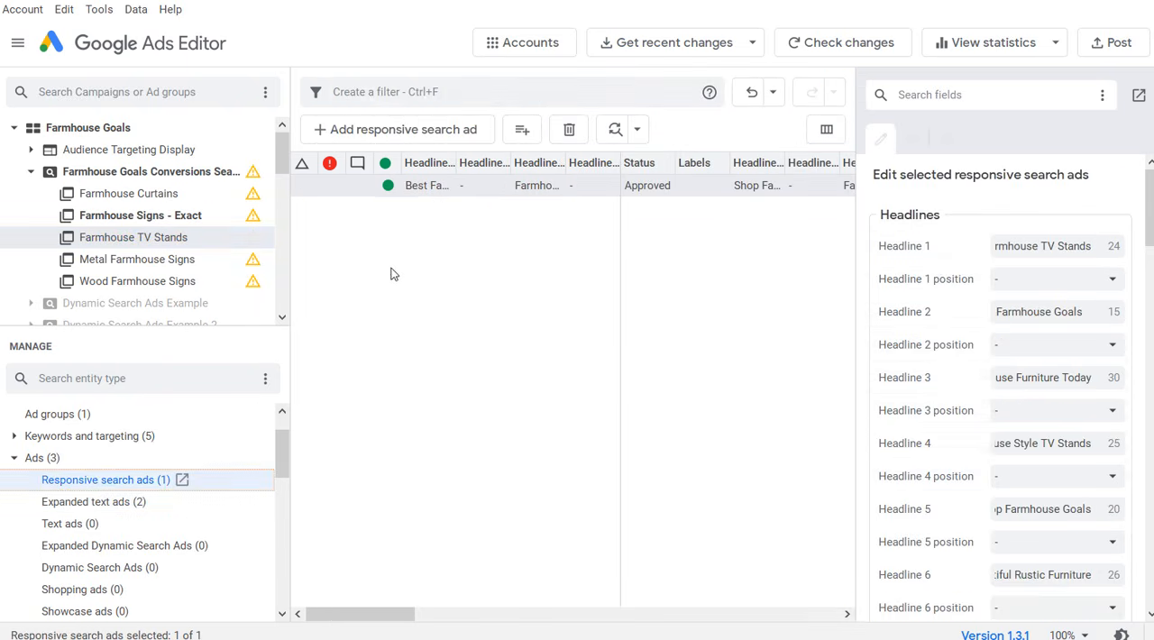
pyautogui.click(439, 191)
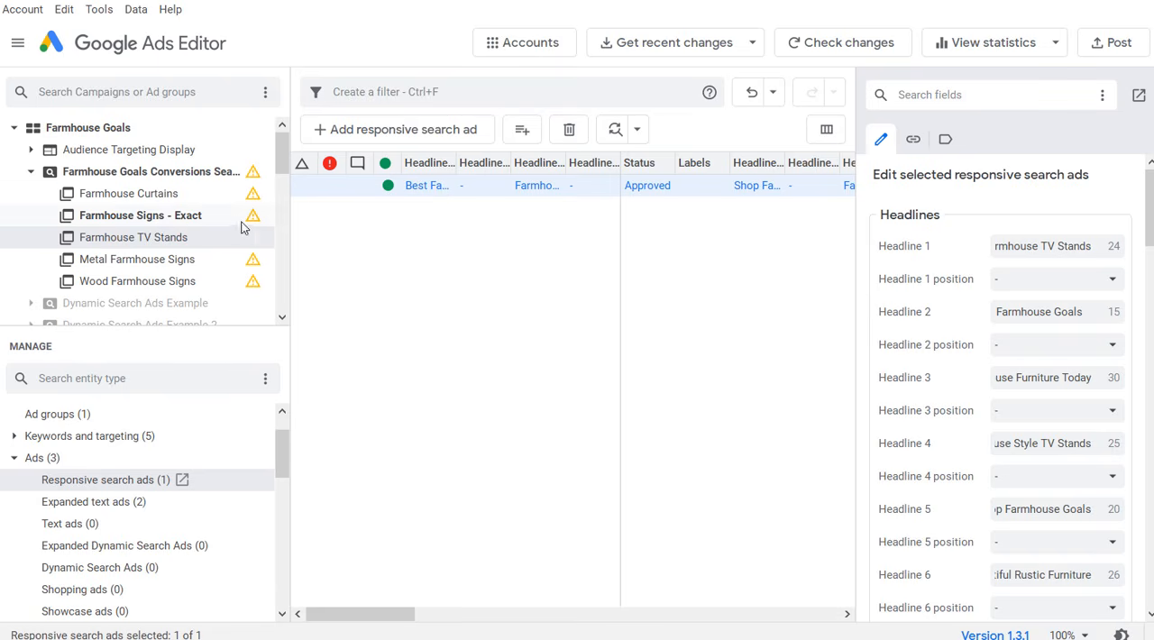
pyautogui.click(150, 216)
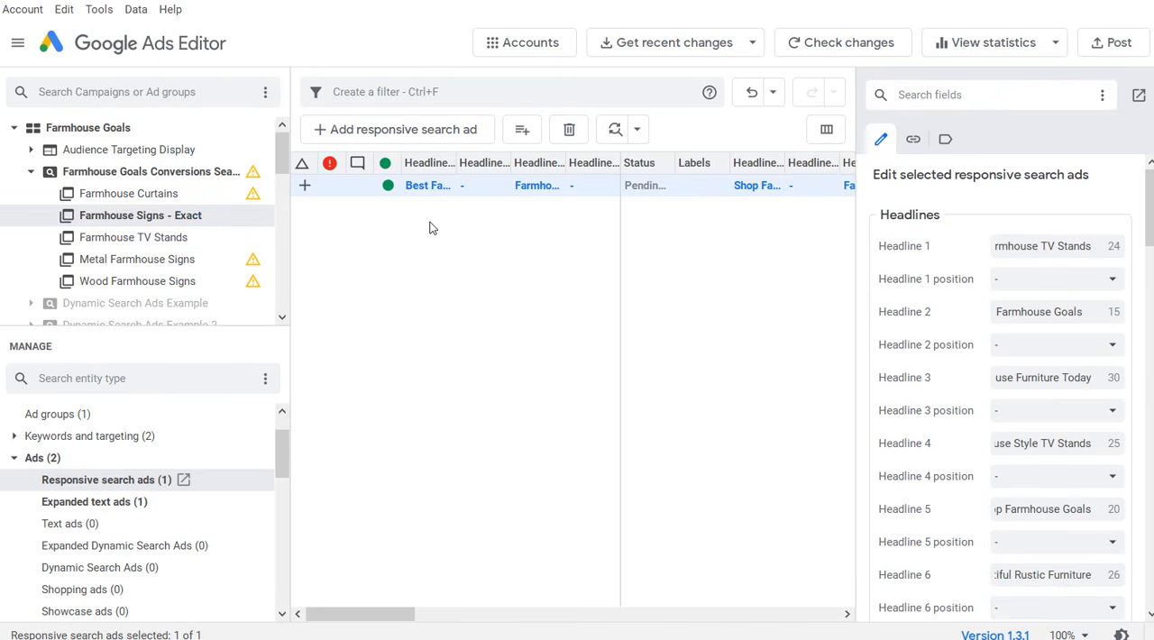
# Step: Widen the edit pane and set Headline 6 of the copied responsive search ad to "Beautiful Rustic Wall Decor"
pyautogui.moveTo(857, 220); pyautogui.dragTo(458, 222)
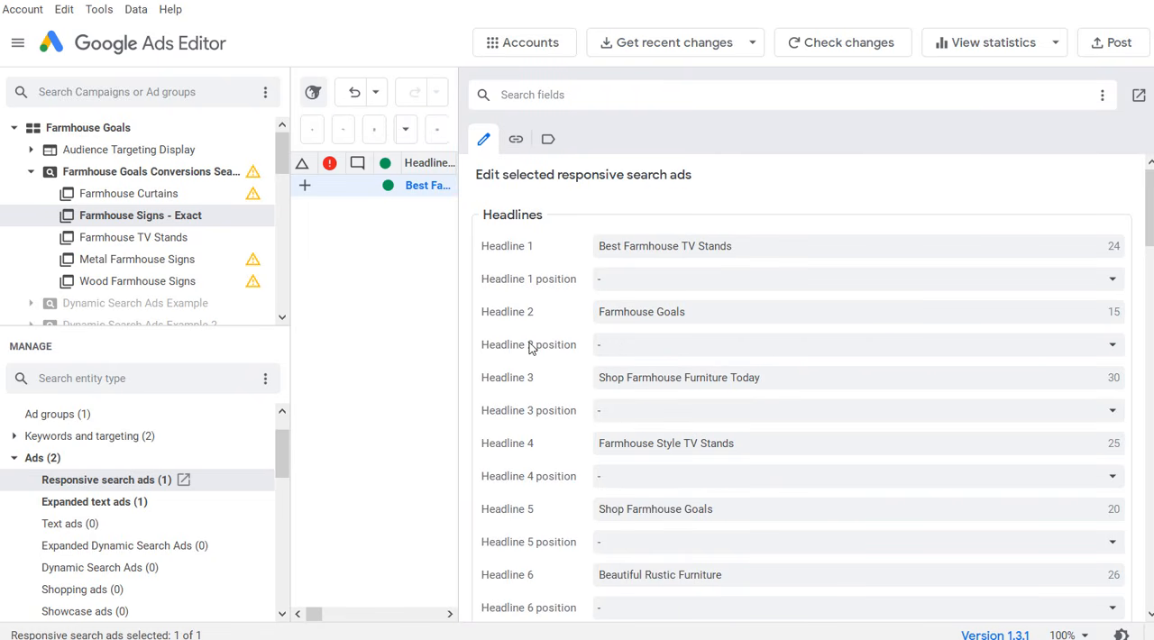
pyautogui.click(700, 510)
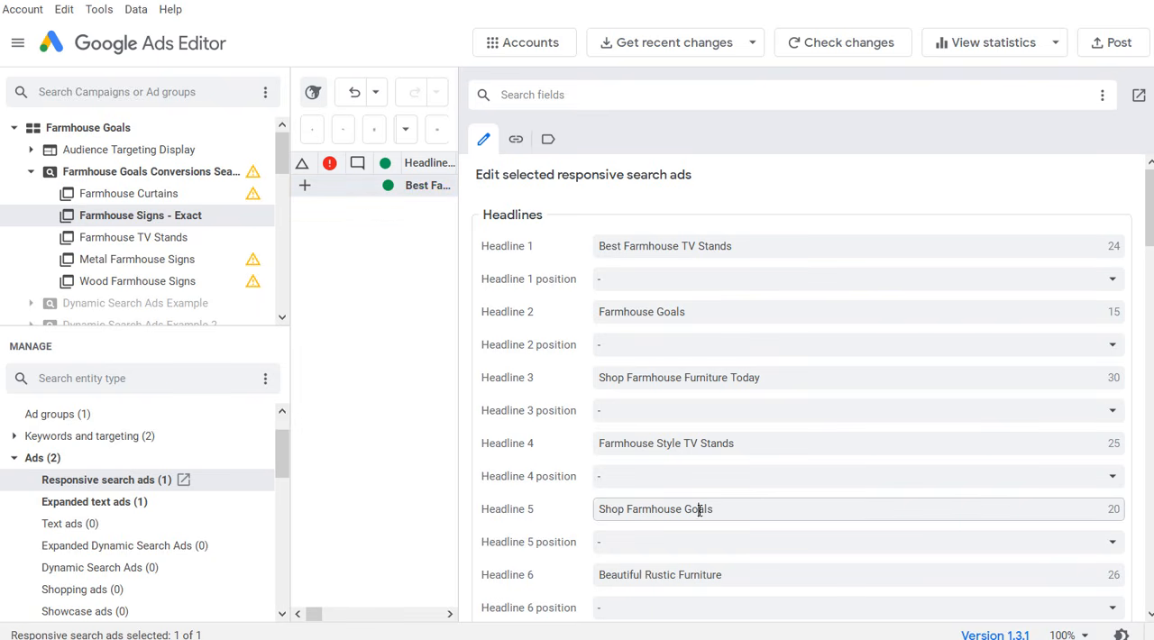
pyautogui.click(660, 330)
pyautogui.scroll(-3, 876, 378)
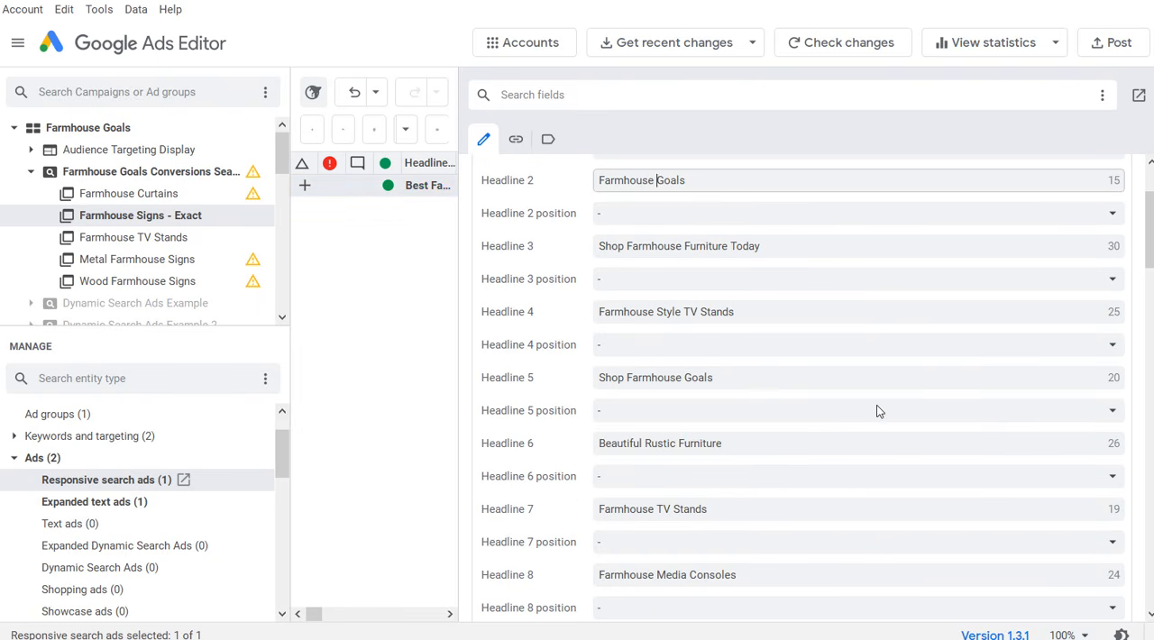
pyautogui.doubleClick(682, 450)
pyautogui.write('W')
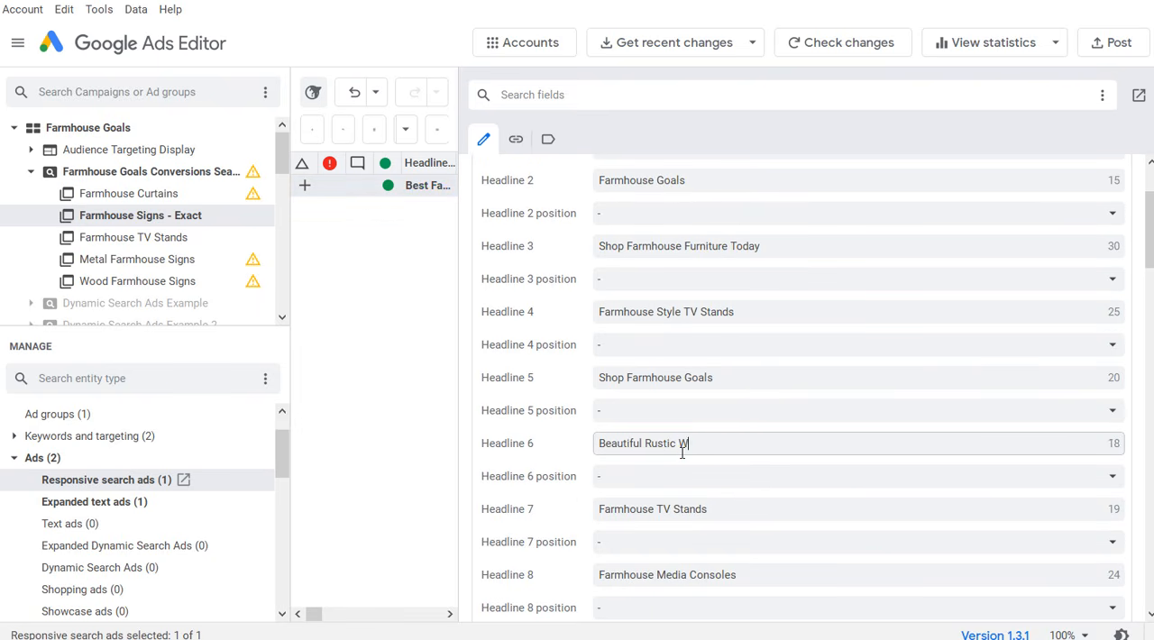
pyautogui.write('all Decor')
# Step: Rewrite the remaining TV stands headlines for signs, including Headline 1 "Best Farmhouse Wall Signs" and Headline 3 "Shop Farmhouse Wall Decor Now", and review them
pyautogui.doubleClick(709, 247)
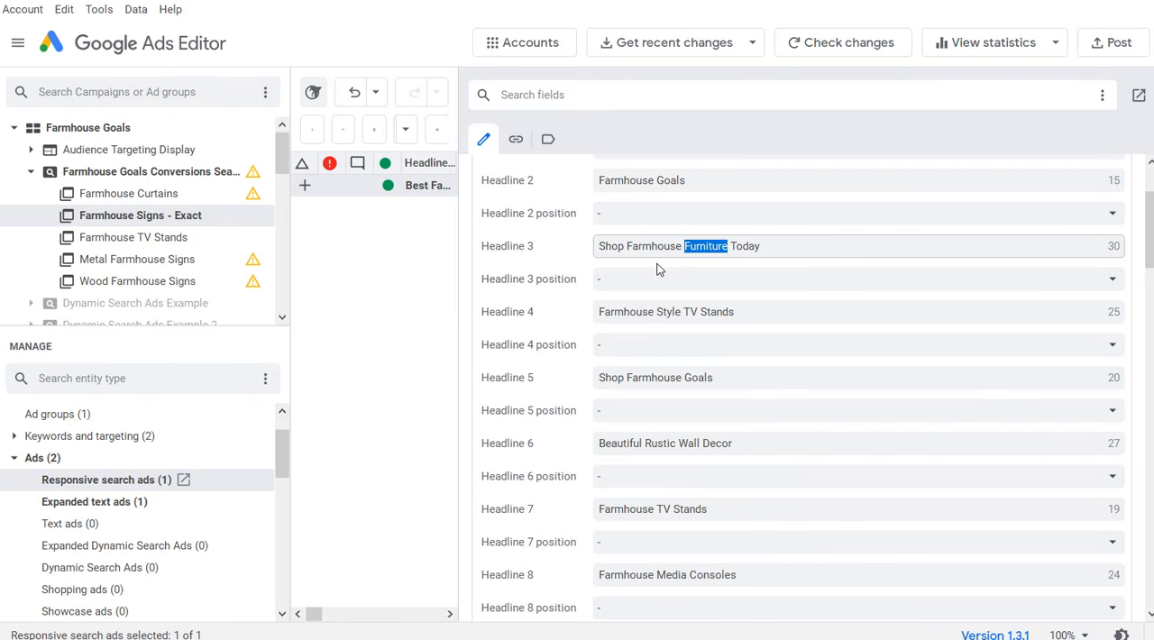
pyautogui.scroll(2, 802, 297)
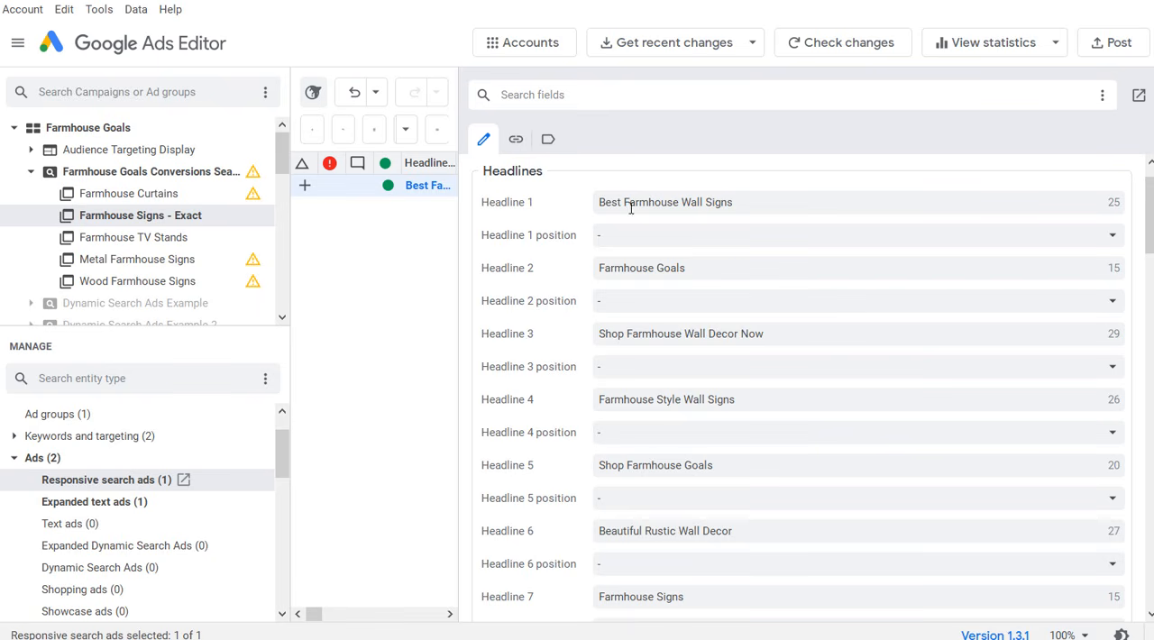
pyautogui.scroll(-3, 681, 238)
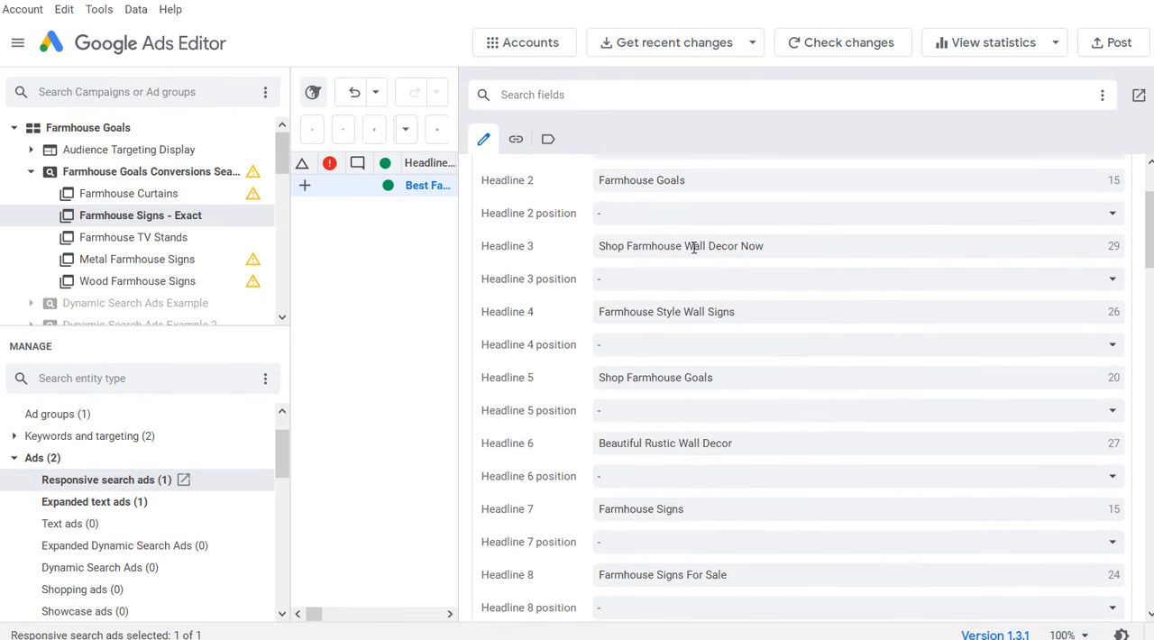
pyautogui.scroll(-2, 654, 306)
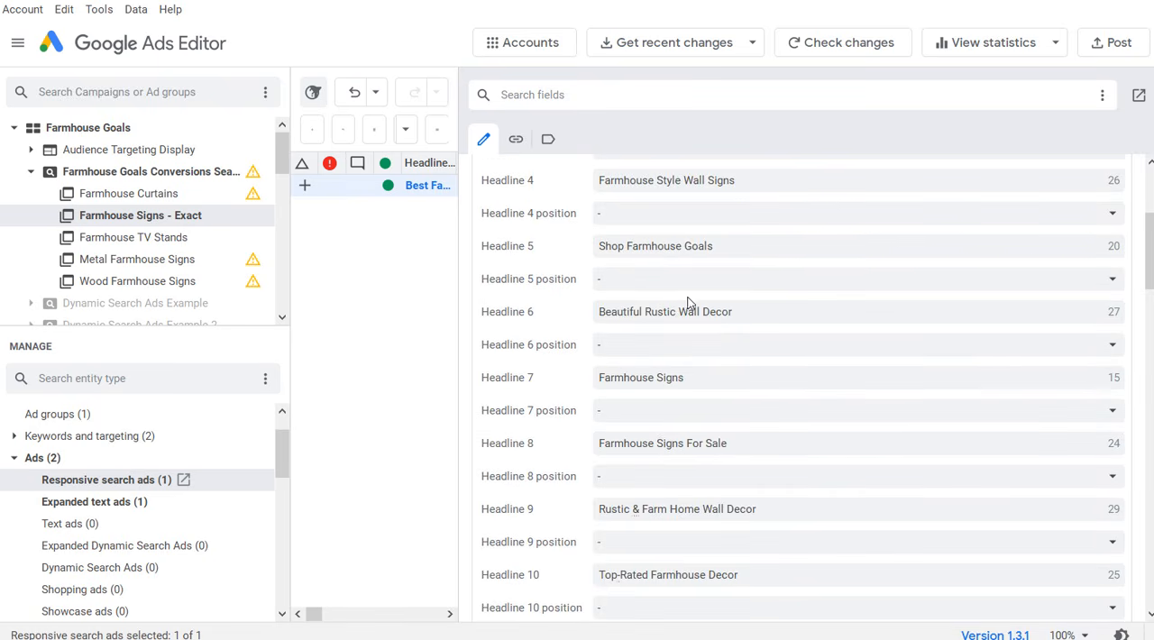
pyautogui.scroll(-4, 686, 302)
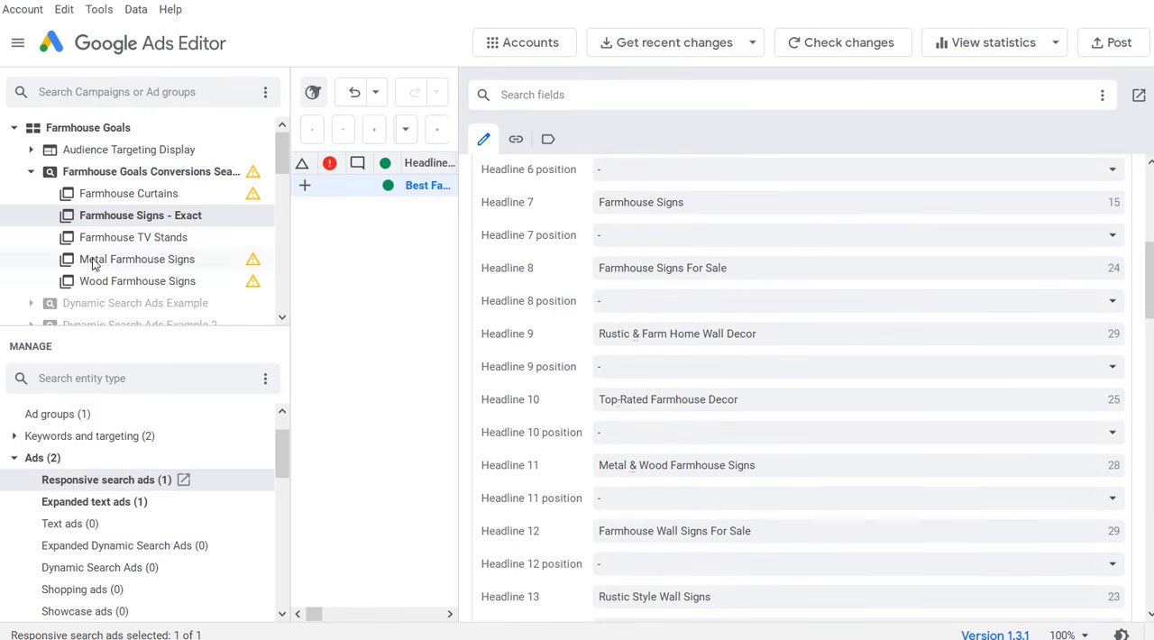
pyautogui.scroll(-1, 693, 301)
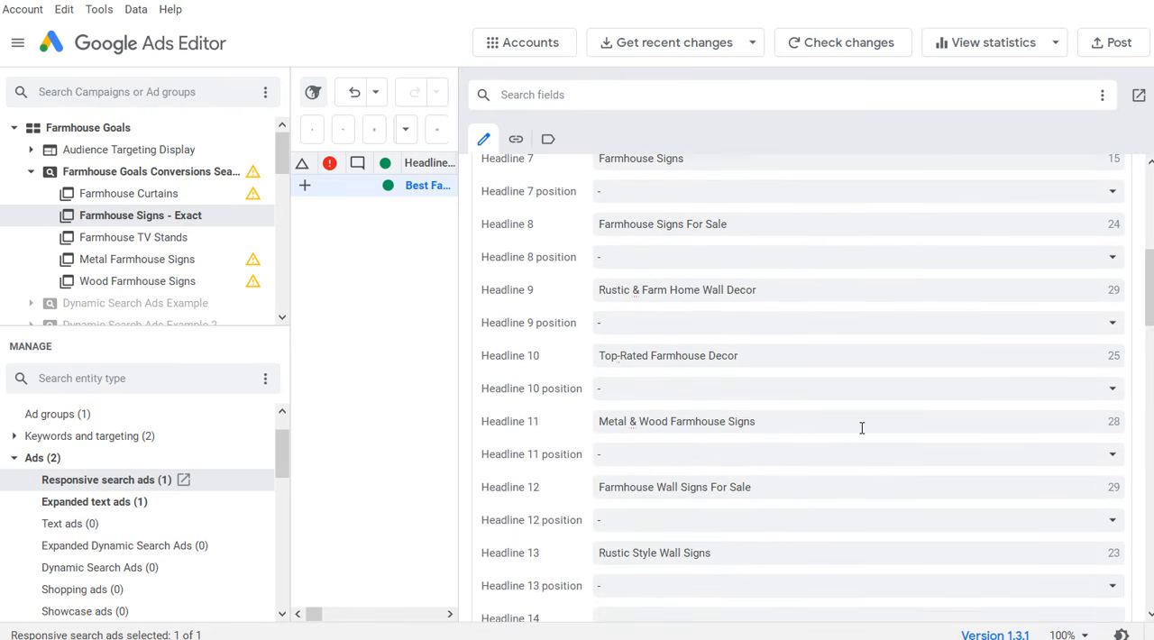
# Step: Review the remaining headlines, descriptions, Path 1 and final URL of the signs responsive search ad, and narrow the edit pane
pyautogui.scroll(-8, 850, 441)
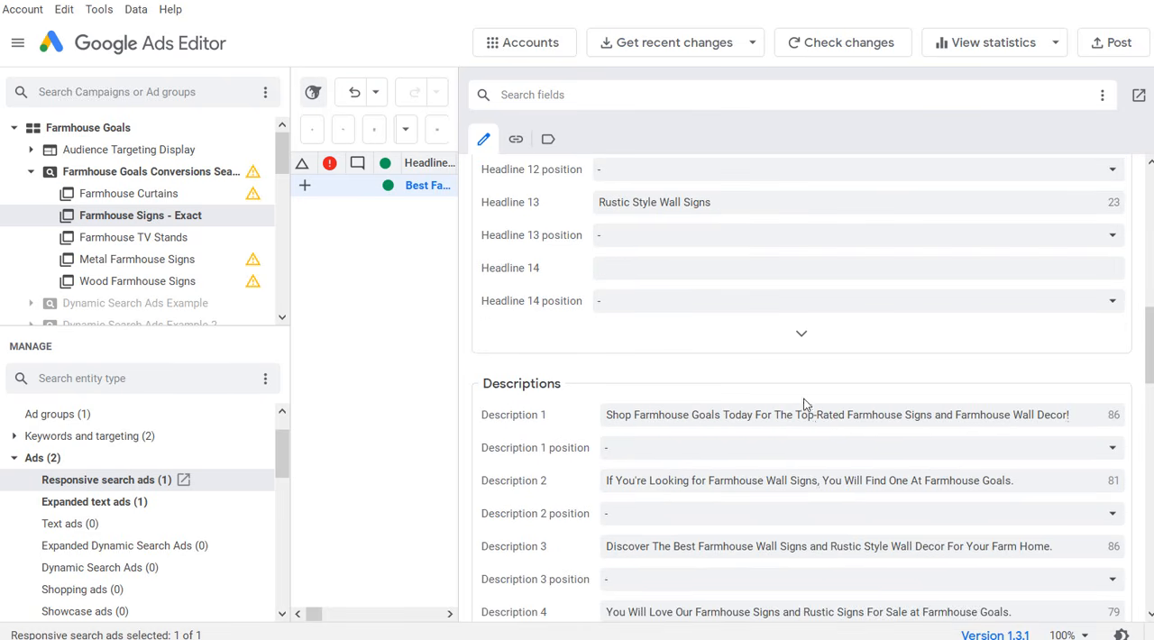
pyautogui.scroll(-2, 785, 412)
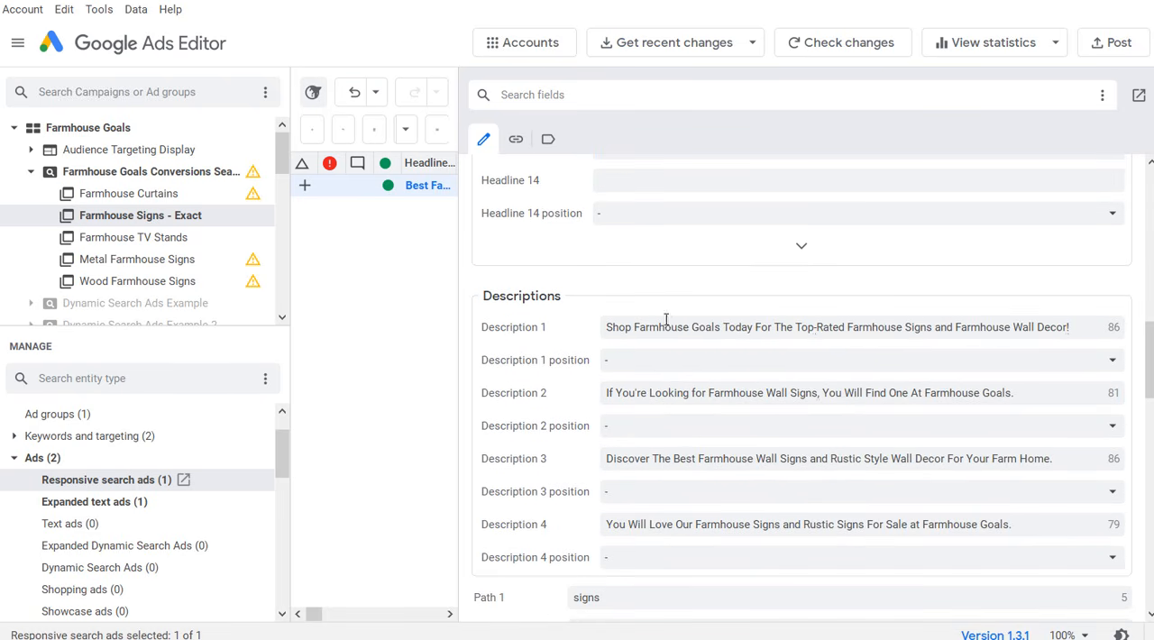
pyautogui.scroll(-3, 723, 367)
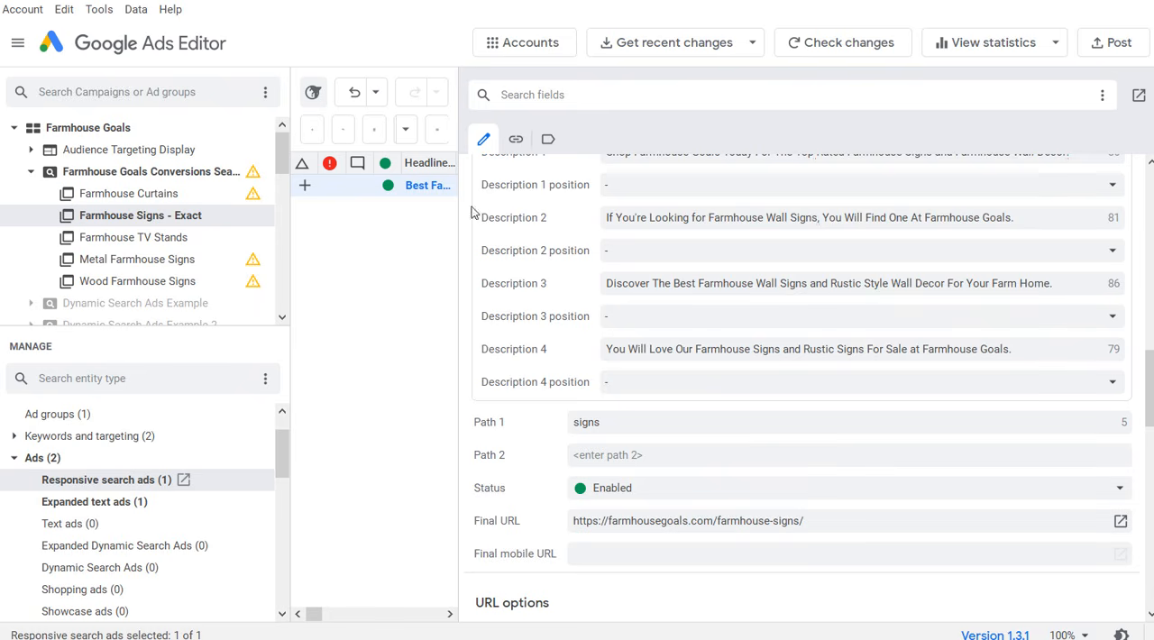
pyautogui.moveTo(459, 214); pyautogui.dragTo(1003, 196)
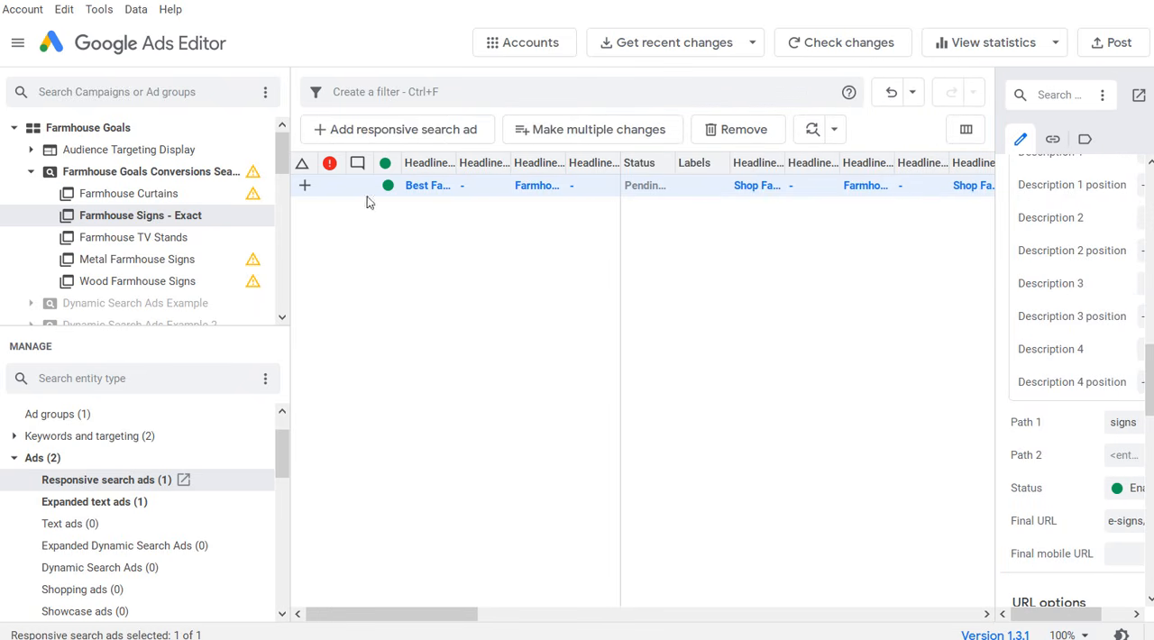
# Step: Copy the responsive search ad from Farmhouse Signs - Exact into the Metal Farmhouse Signs and Wood Farmhouse Signs ad groups
pyautogui.click(110, 502)
pyautogui.click(118, 482)
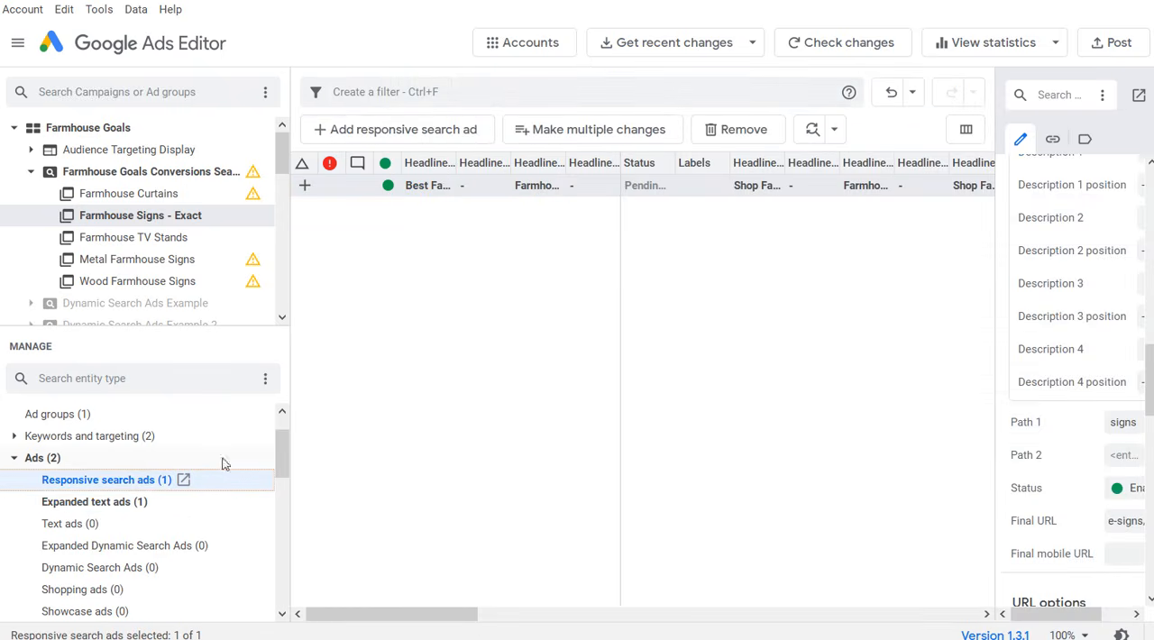
pyautogui.click(556, 367)
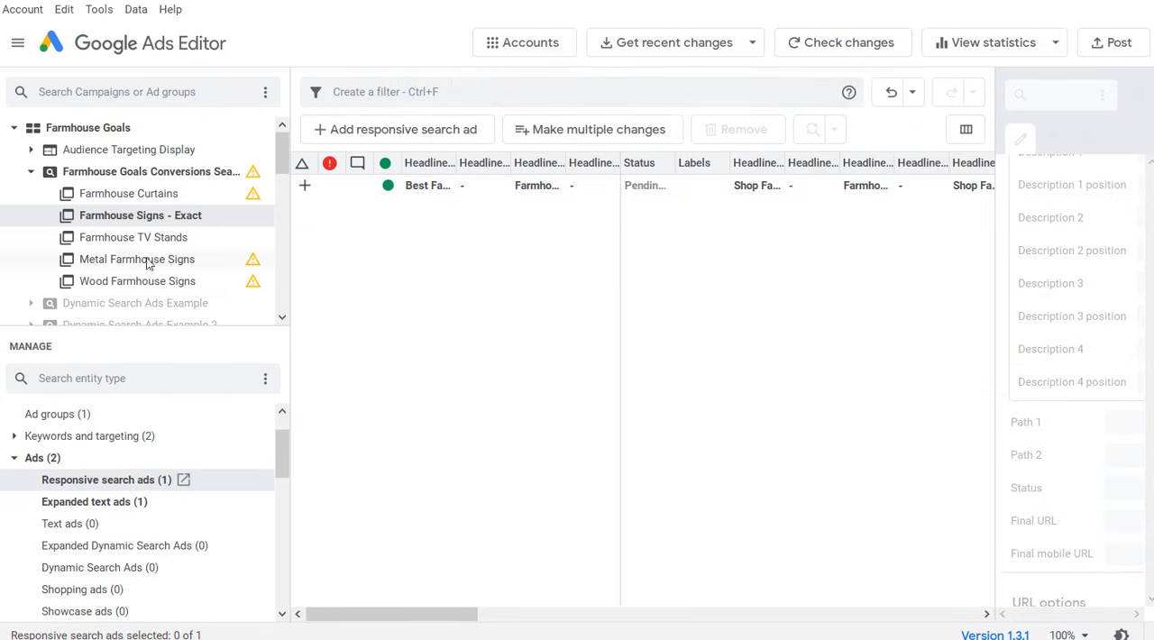
pyautogui.click(437, 187)
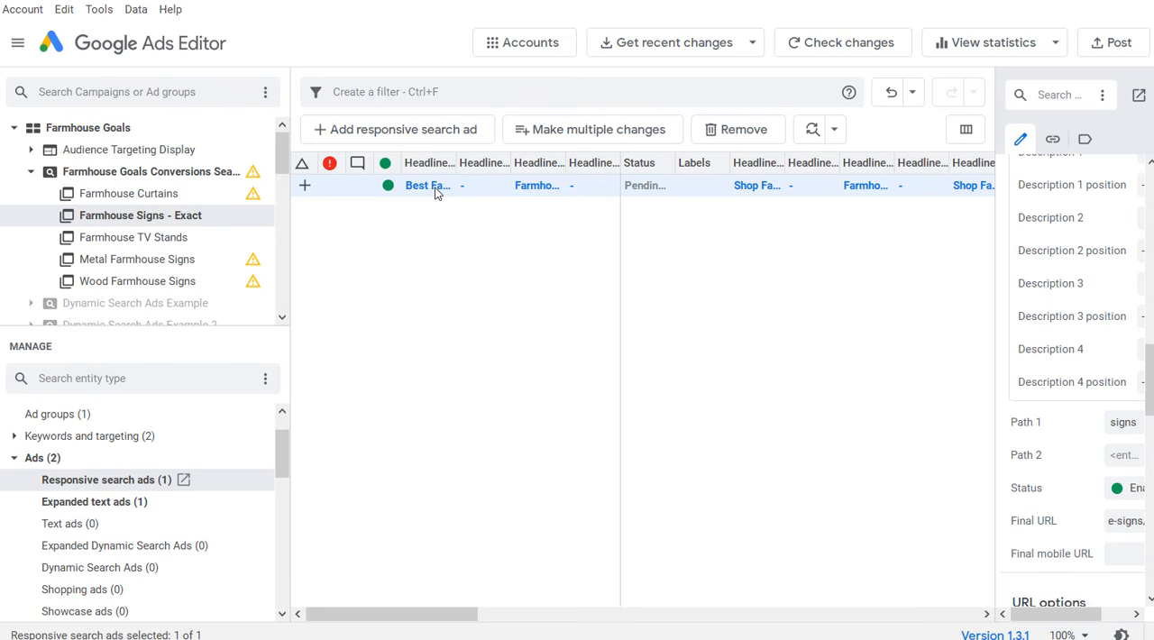
pyautogui.click(159, 261)
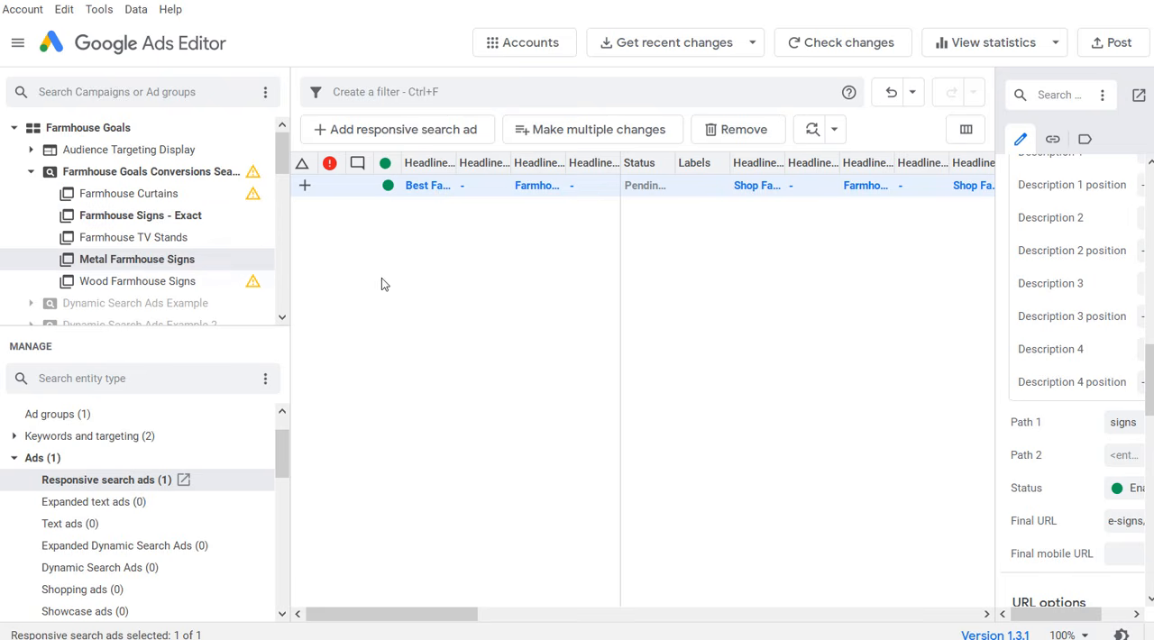
pyautogui.click(162, 283)
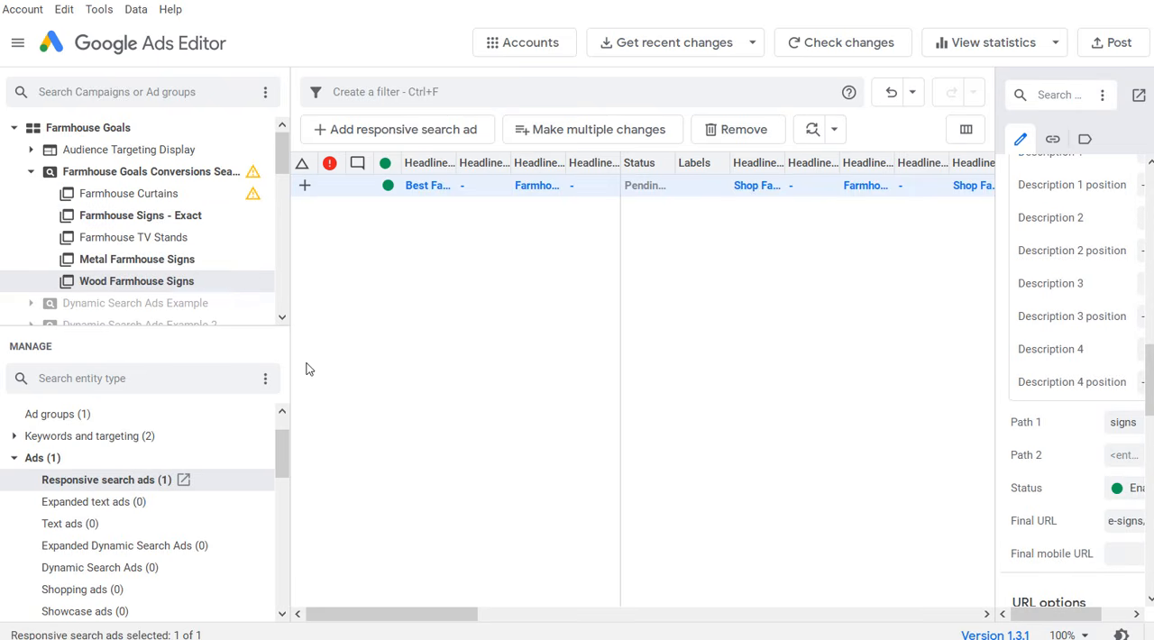
# Step: Copy the Best Farmhouse Signs expanded text ad from Farmhouse Signs - Exact into the Metal and Wood Farmhouse Signs ad groups
pyautogui.click(158, 216)
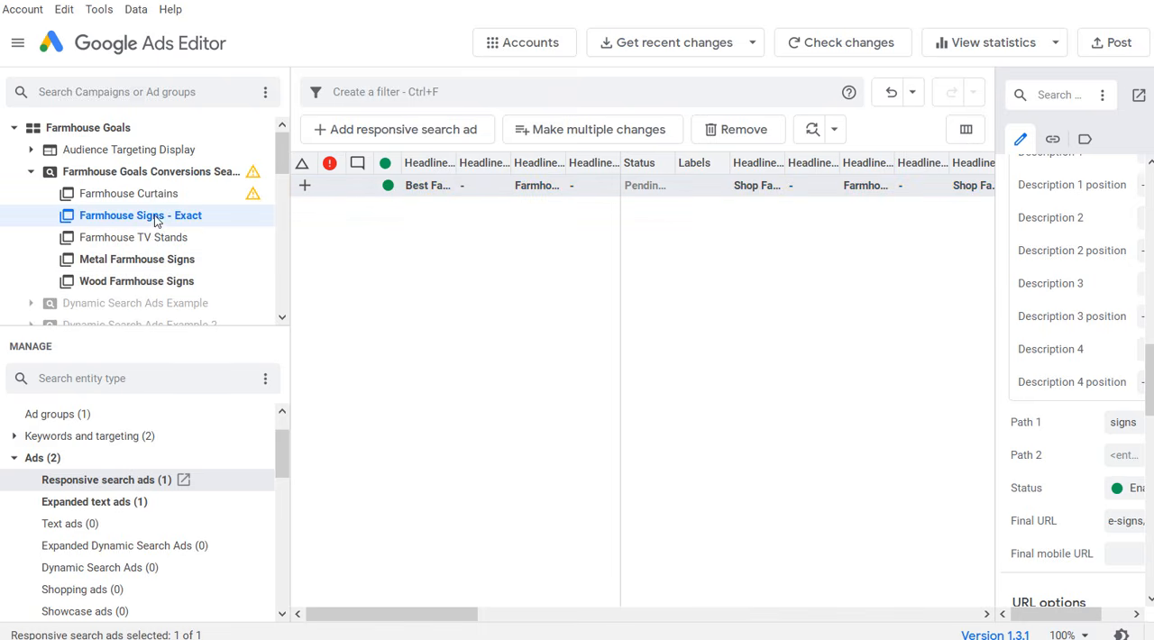
pyautogui.click(123, 505)
pyautogui.click(428, 266)
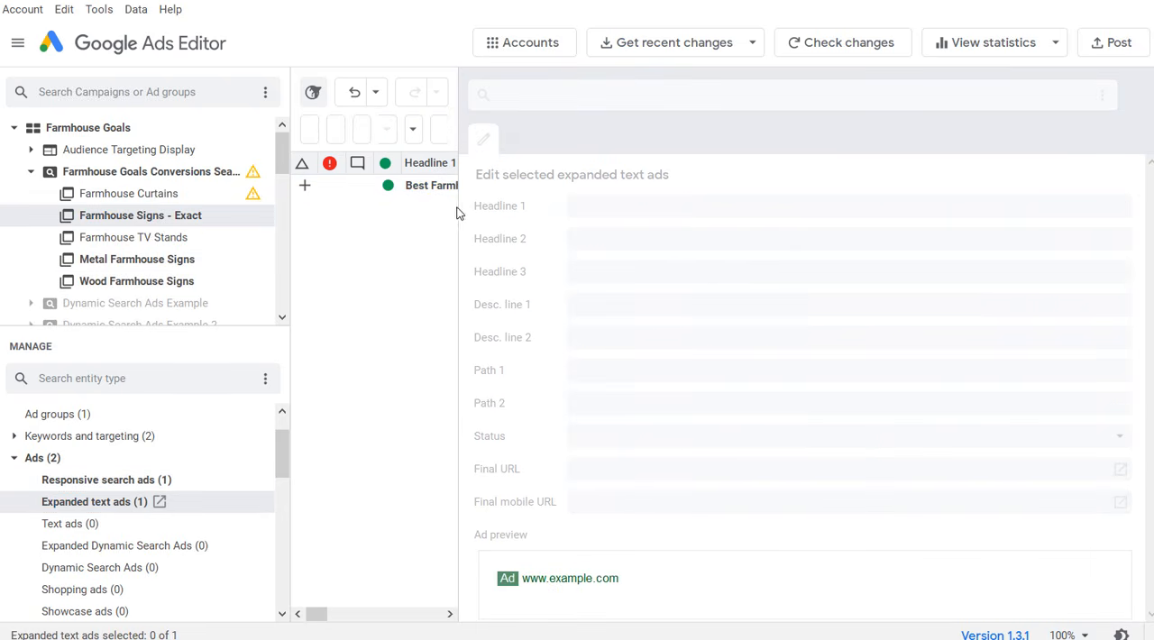
pyautogui.moveTo(458, 212); pyautogui.dragTo(562, 205)
pyautogui.click(543, 189)
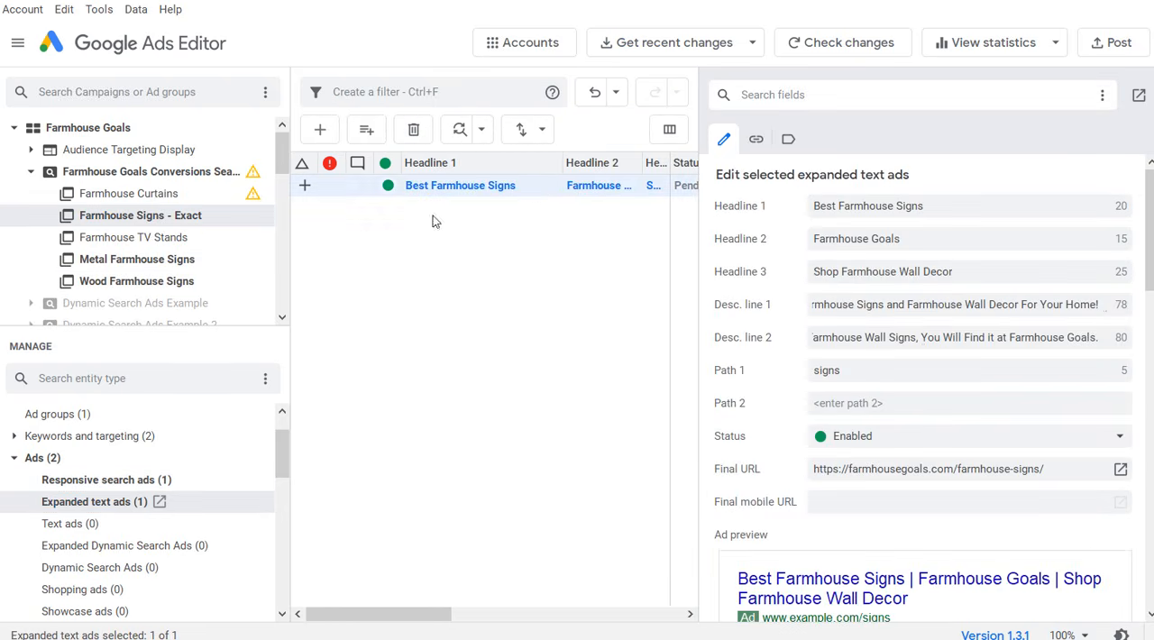
pyautogui.click(151, 264)
pyautogui.click(137, 281)
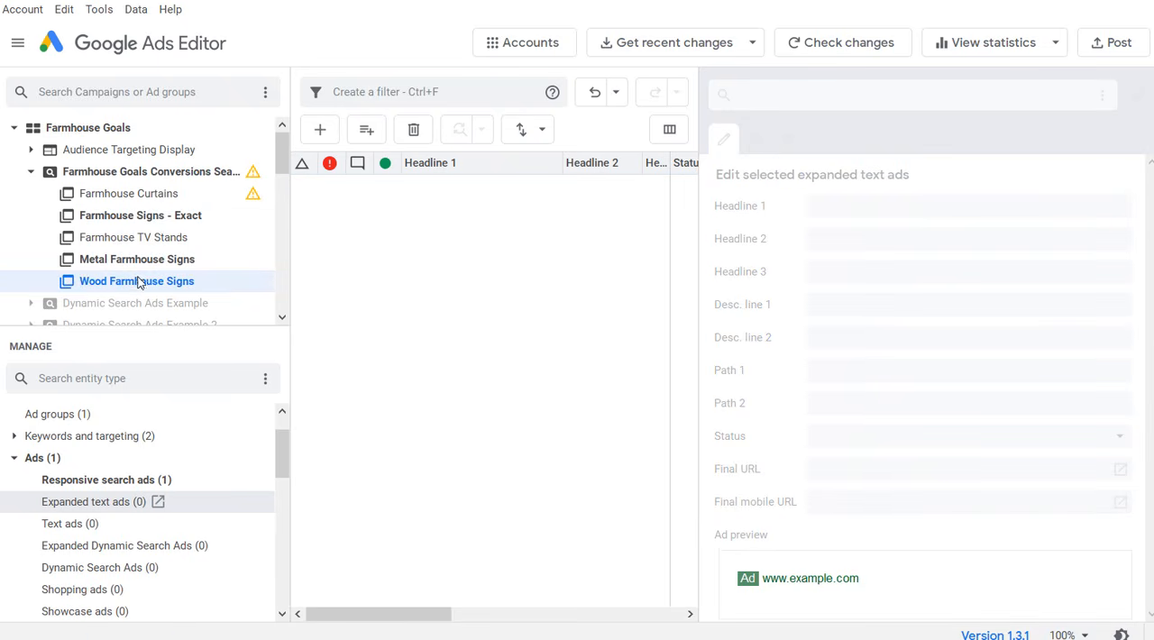
pyautogui.hotkey('ctrl', 'v')
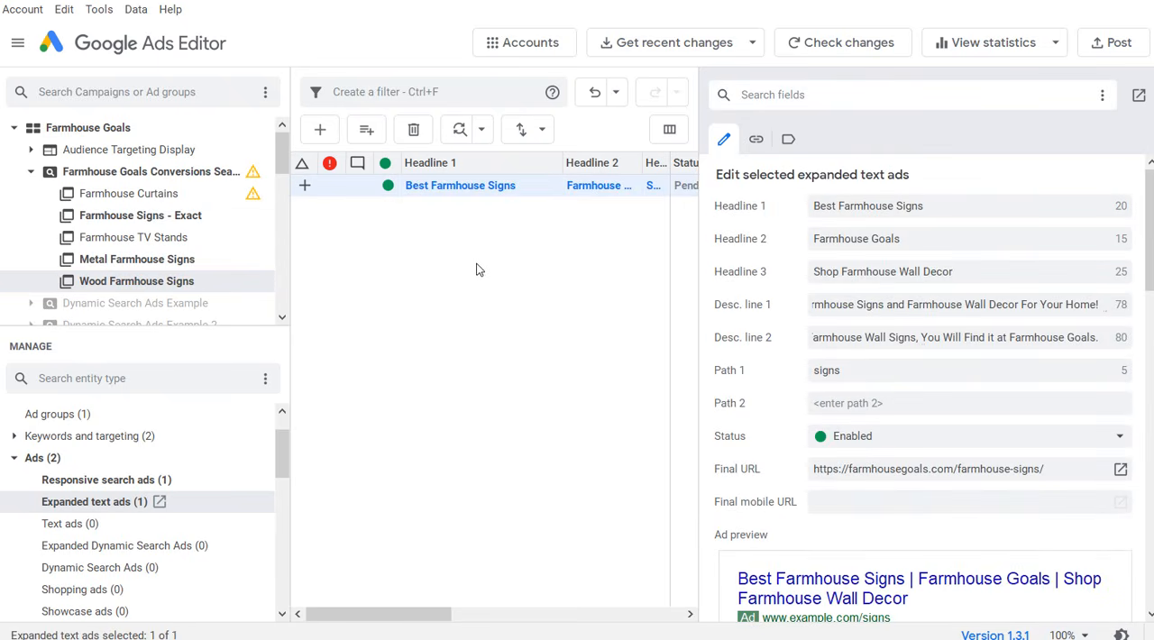
# Step: Duplicate the responsive search ad within the Farmhouse Signs - Exact ad group
pyautogui.click(213, 216)
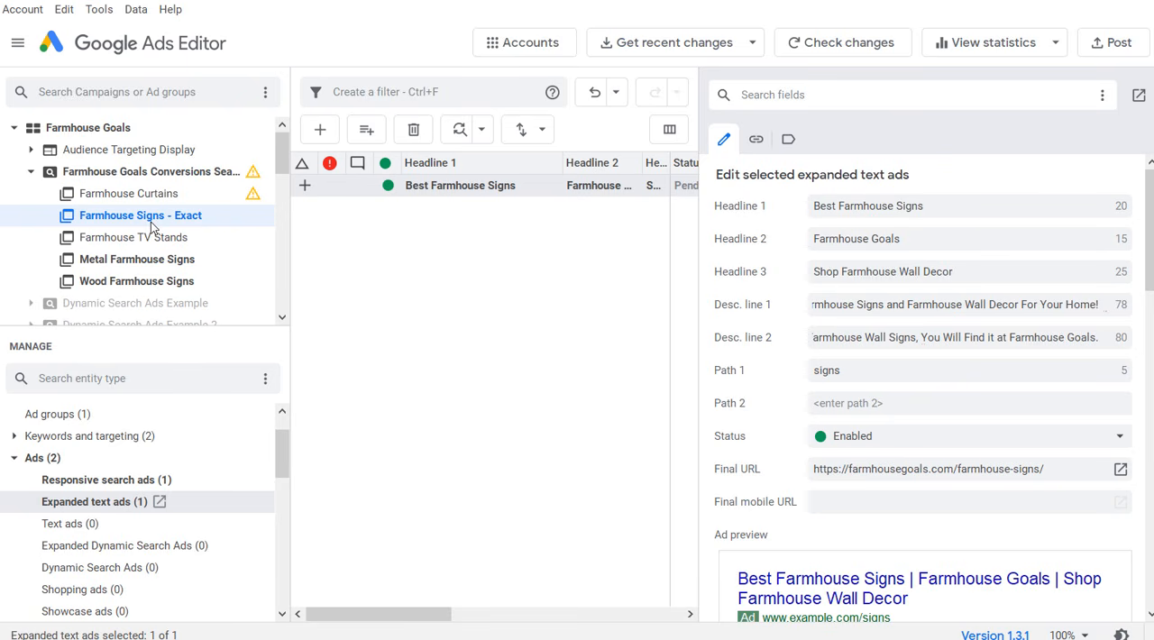
pyautogui.click(120, 488)
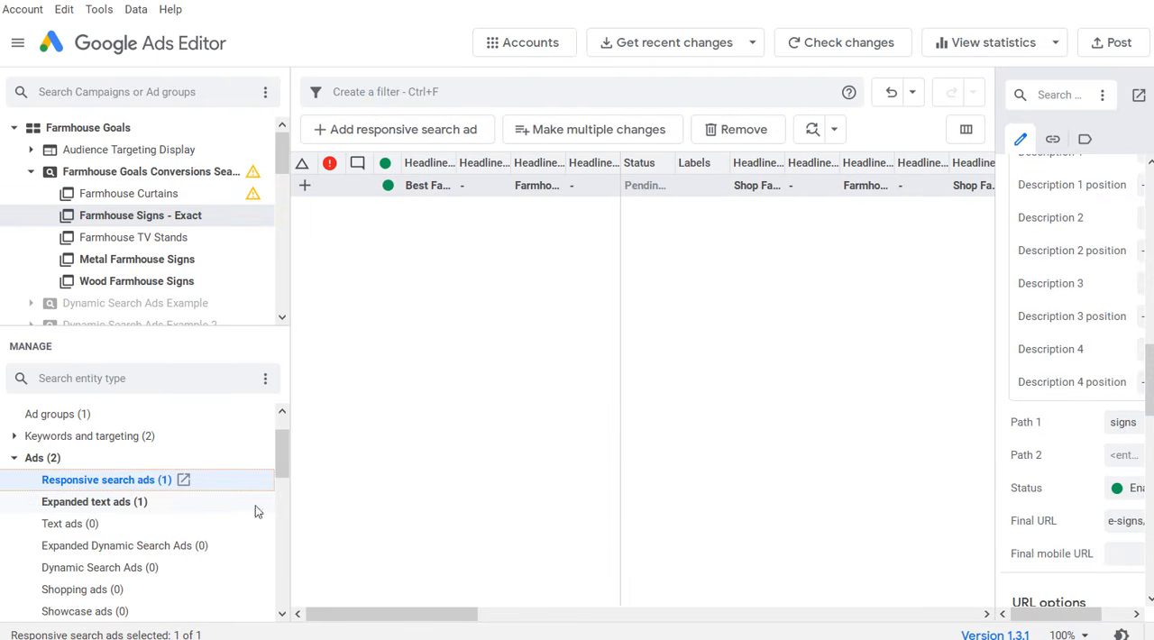
pyautogui.click(433, 190)
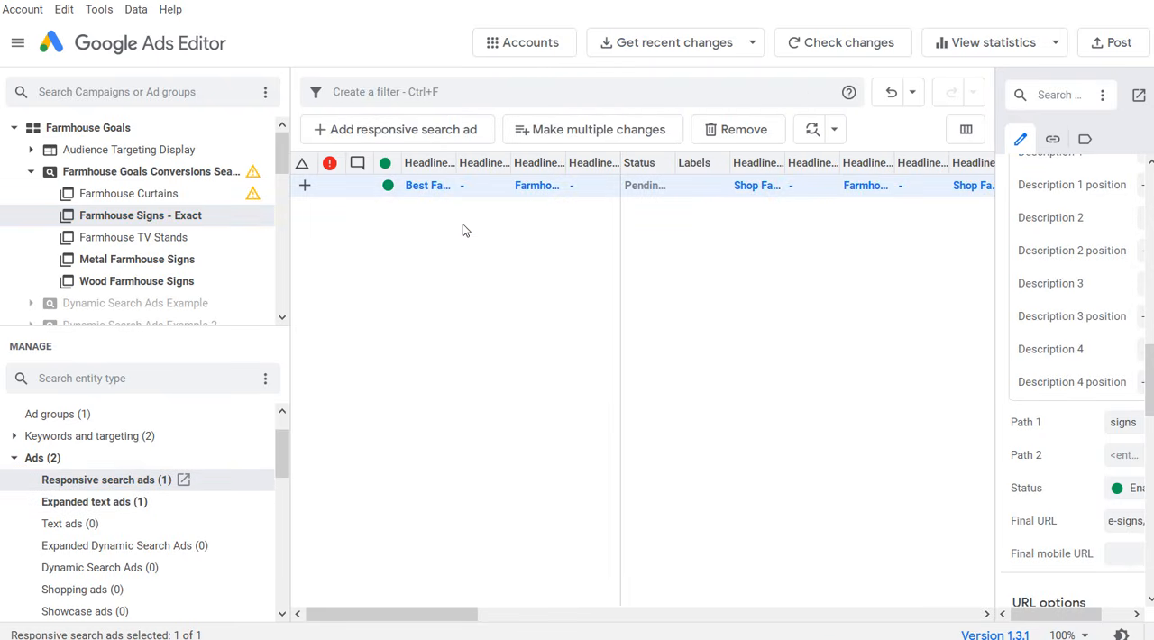
pyautogui.hotkey('ctrl', 'v')
pyautogui.click(474, 280)
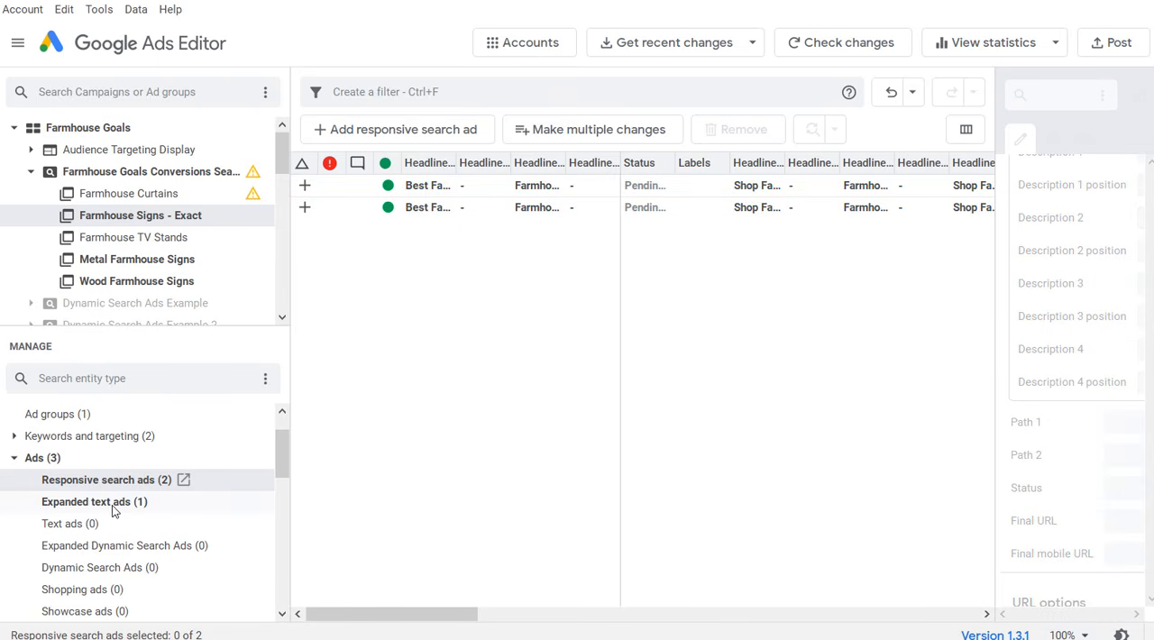
# Step: Duplicate the Best Farmhouse Signs expanded text ad within the Farmhouse Signs - Exact ad group
pyautogui.click(115, 511)
pyautogui.click(478, 222)
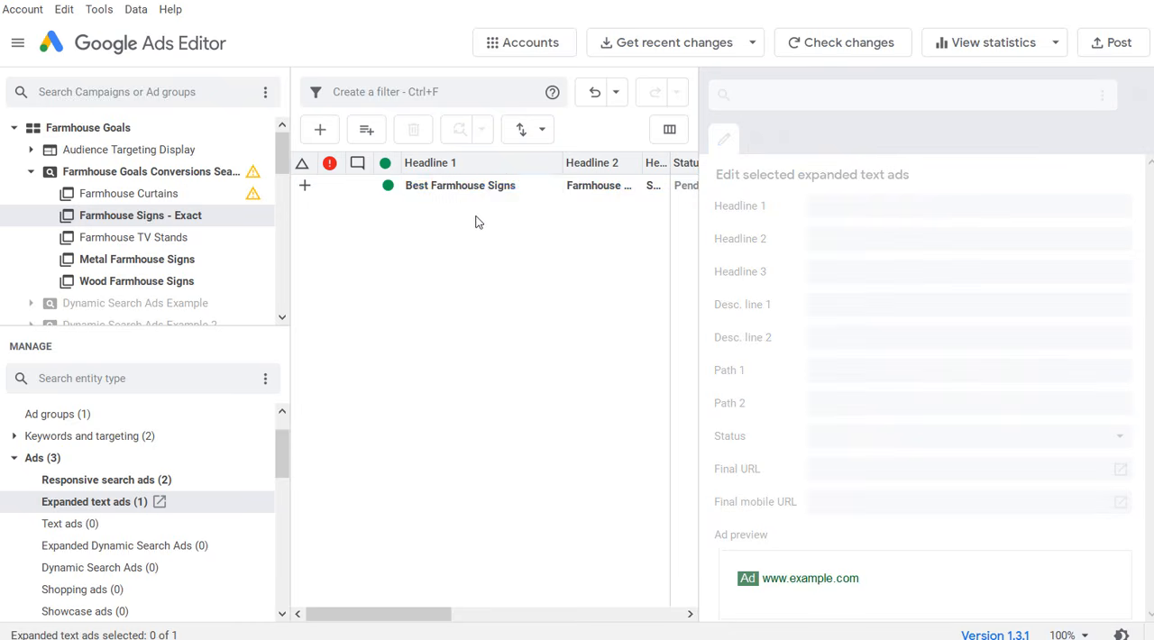
pyautogui.click(448, 191)
pyautogui.rightClick(421, 185)
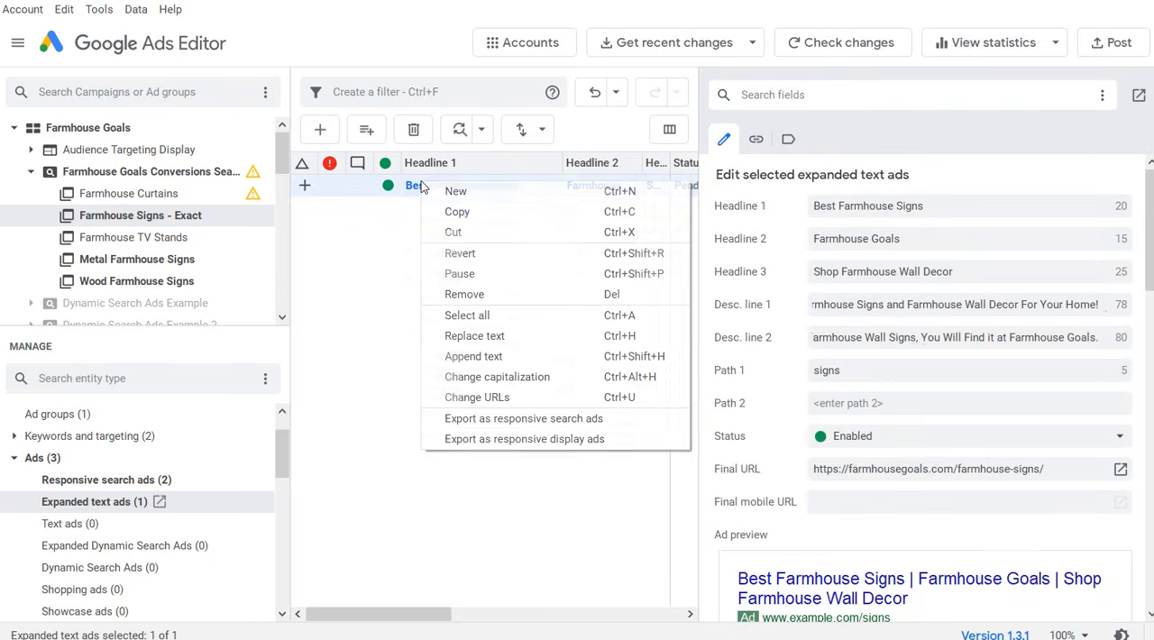
pyautogui.click(455, 212)
pyautogui.click(466, 237)
pyautogui.rightClick(494, 255)
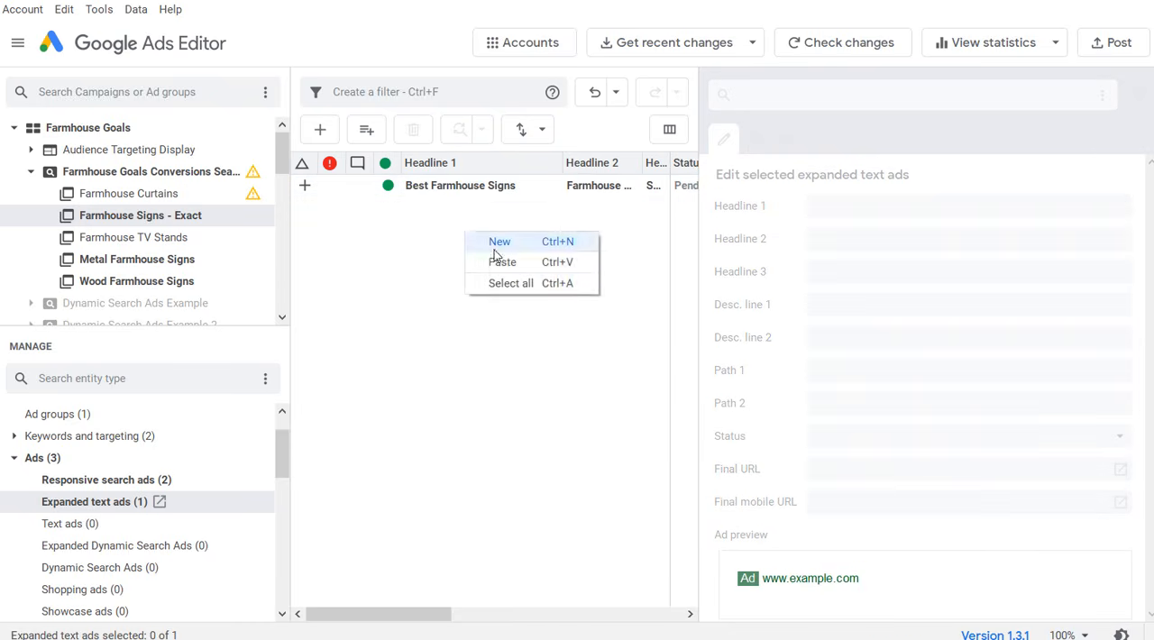
pyautogui.click(502, 261)
pyautogui.click(510, 279)
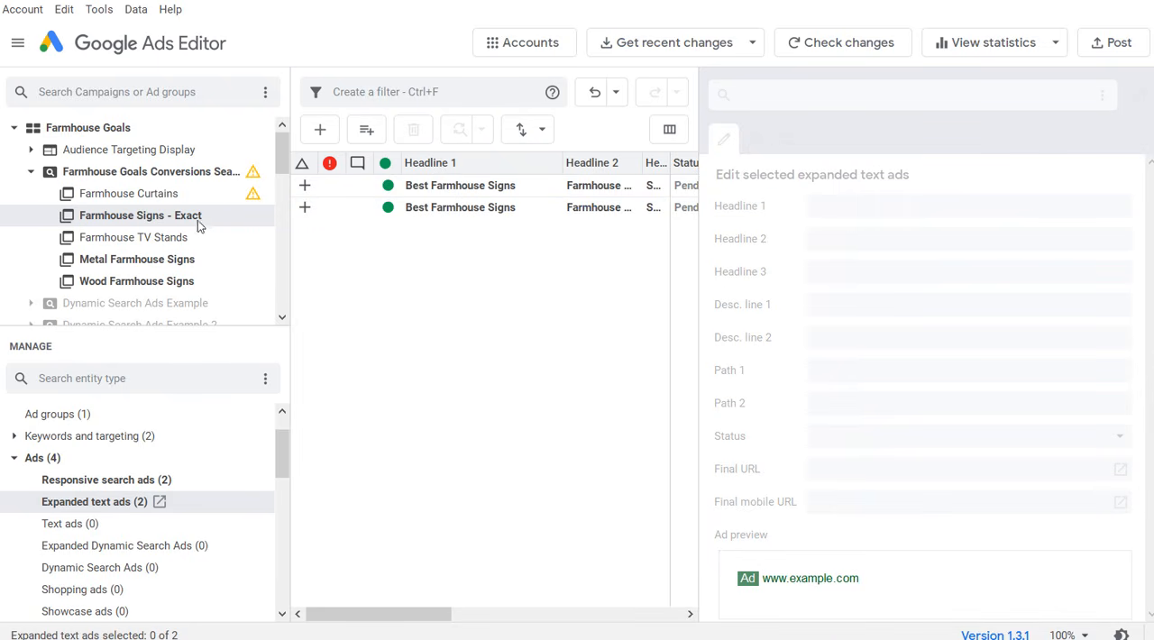
# Step: Set the second expanded text ad's final URL to the farmhousegoals.com/product-category/farmhouse-wall-decor/farmhouse-signs/ address copied from the browser
pyautogui.click(497, 186)
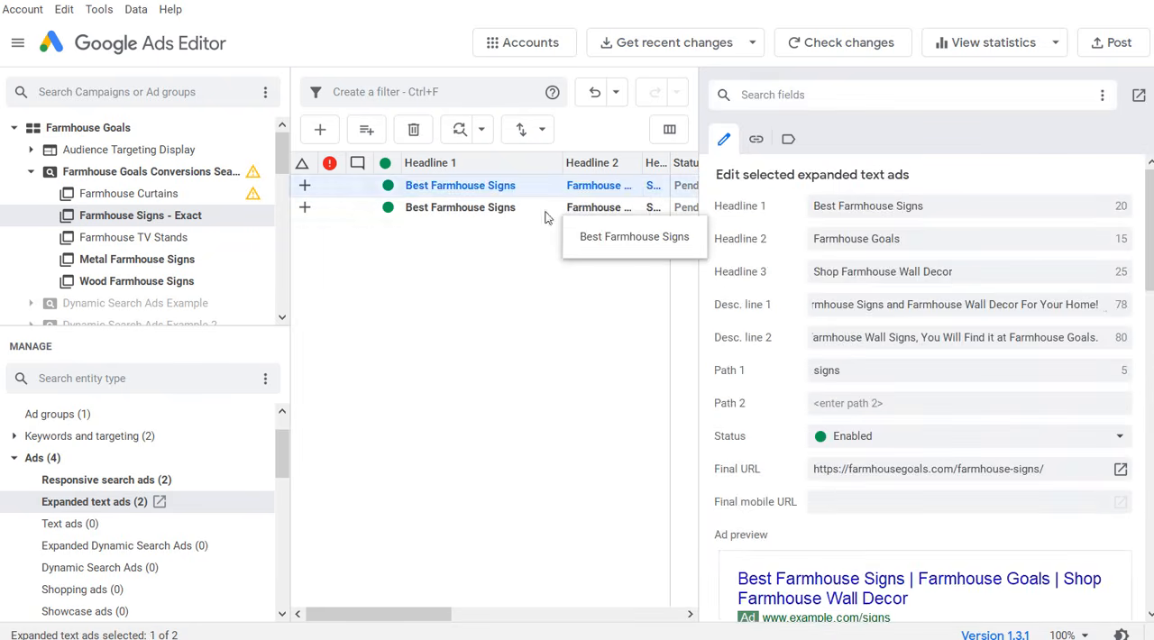
pyautogui.click(446, 216)
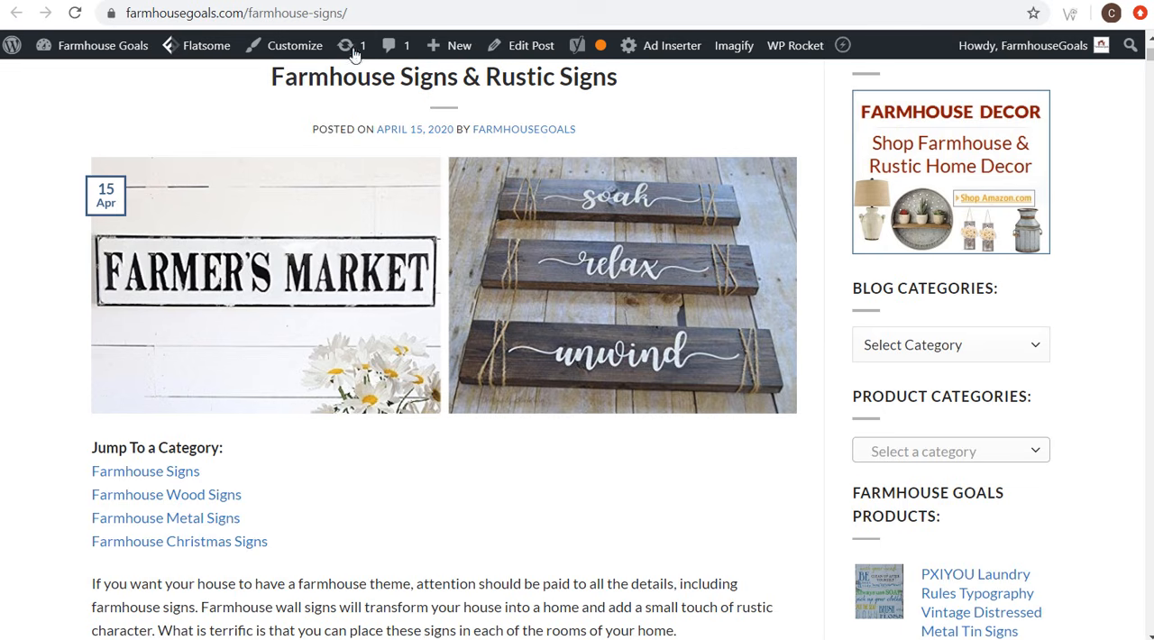
pyautogui.click(353, 11)
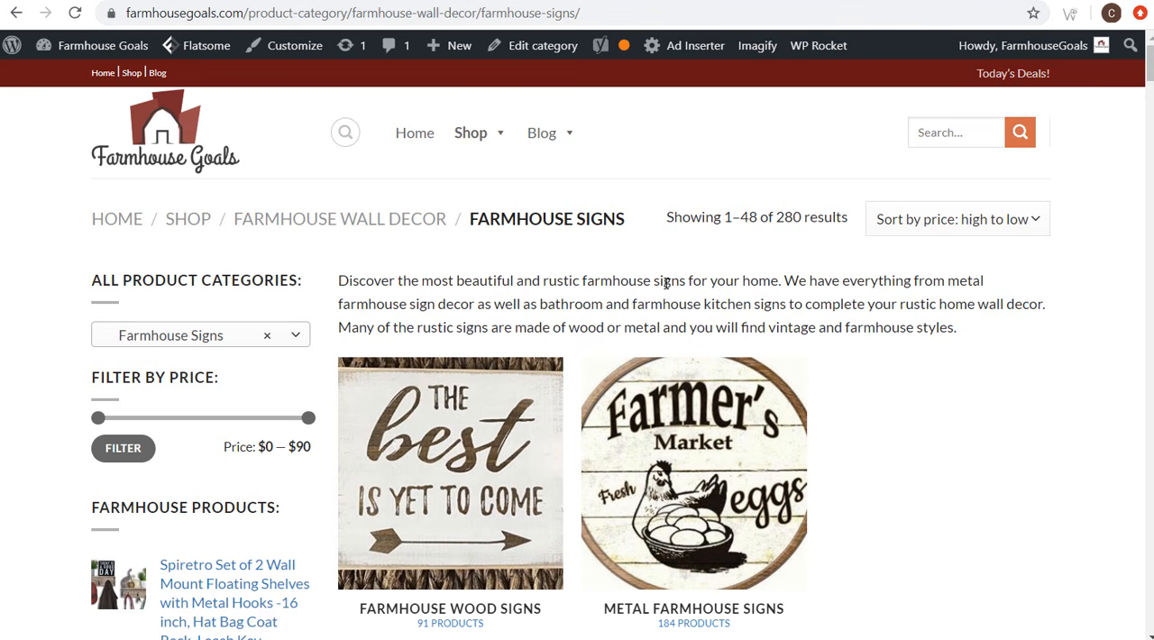
pyautogui.click(452, 15)
pyautogui.hotkey('ctrl', 'c')
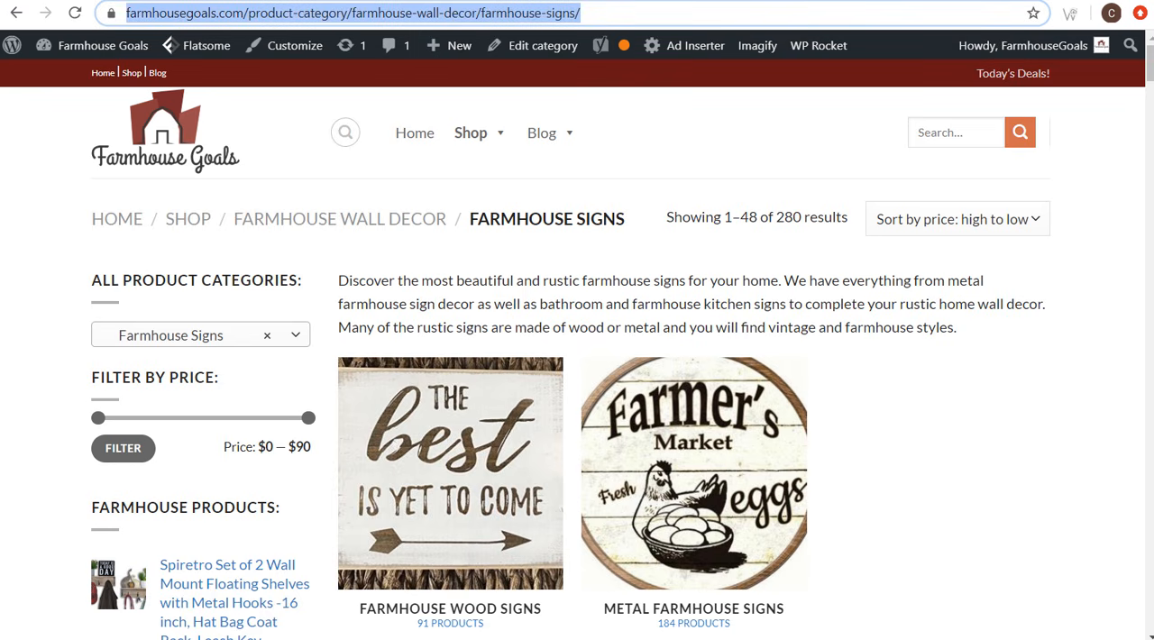
pyautogui.click(746, 637)
pyautogui.click(897, 468)
pyautogui.tripleClick(889, 470)
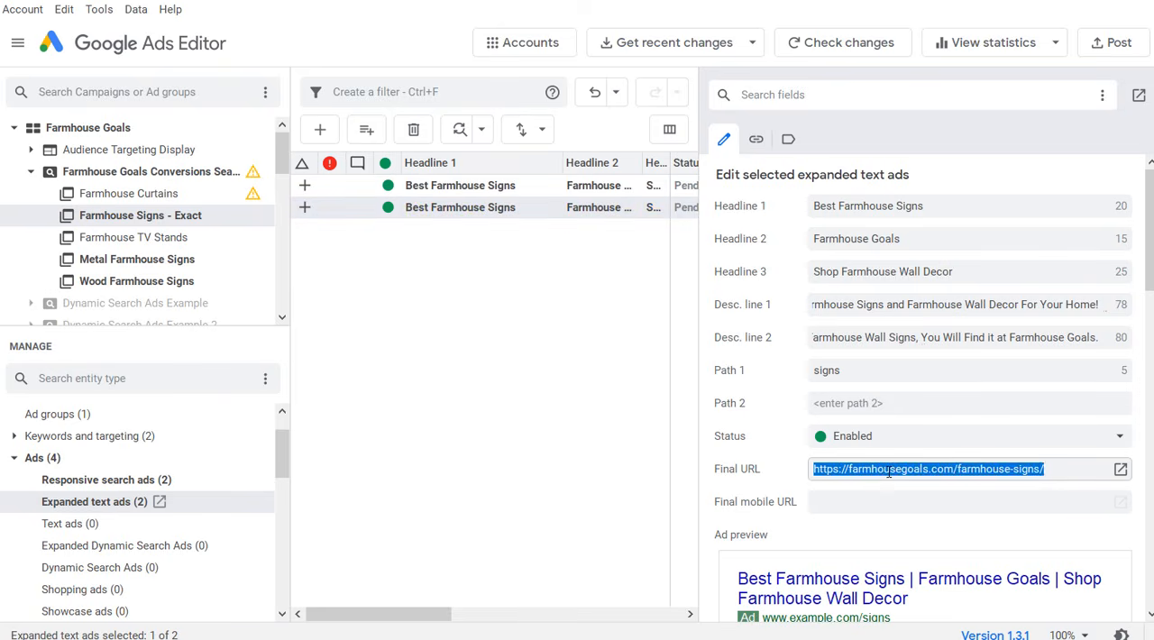
pyautogui.hotkey('ctrl', 'v')
# Step: Switch to the browser and compare the Farmhouse Signs blog post, its product category page and the WordPress posts list
pyautogui.click(673, 635)
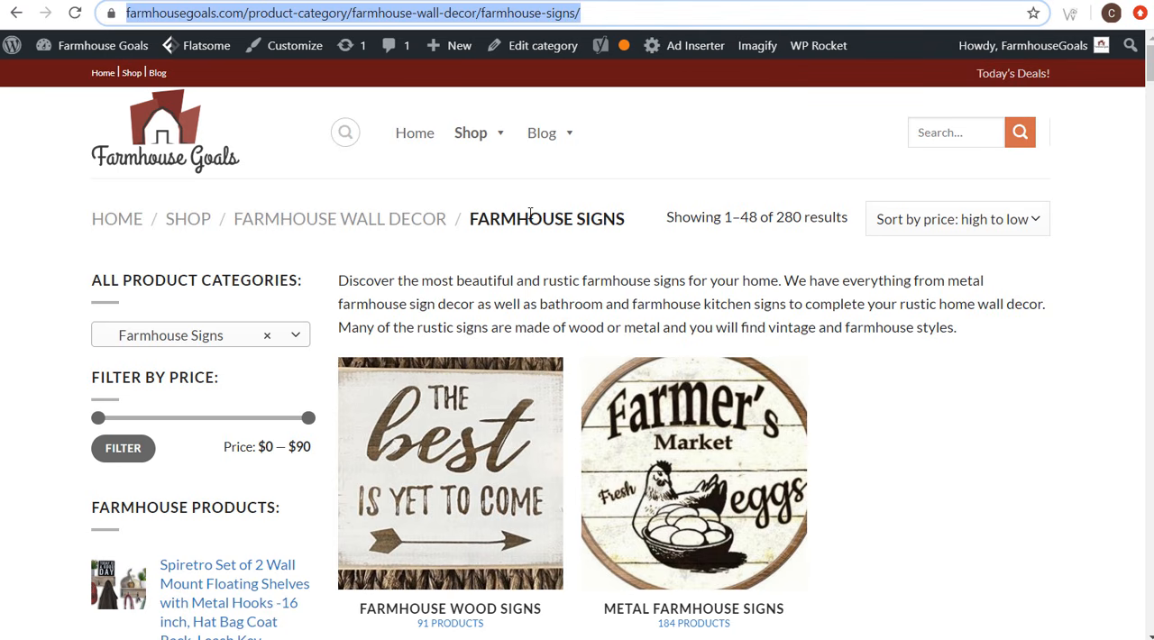
pyautogui.click(497, 3)
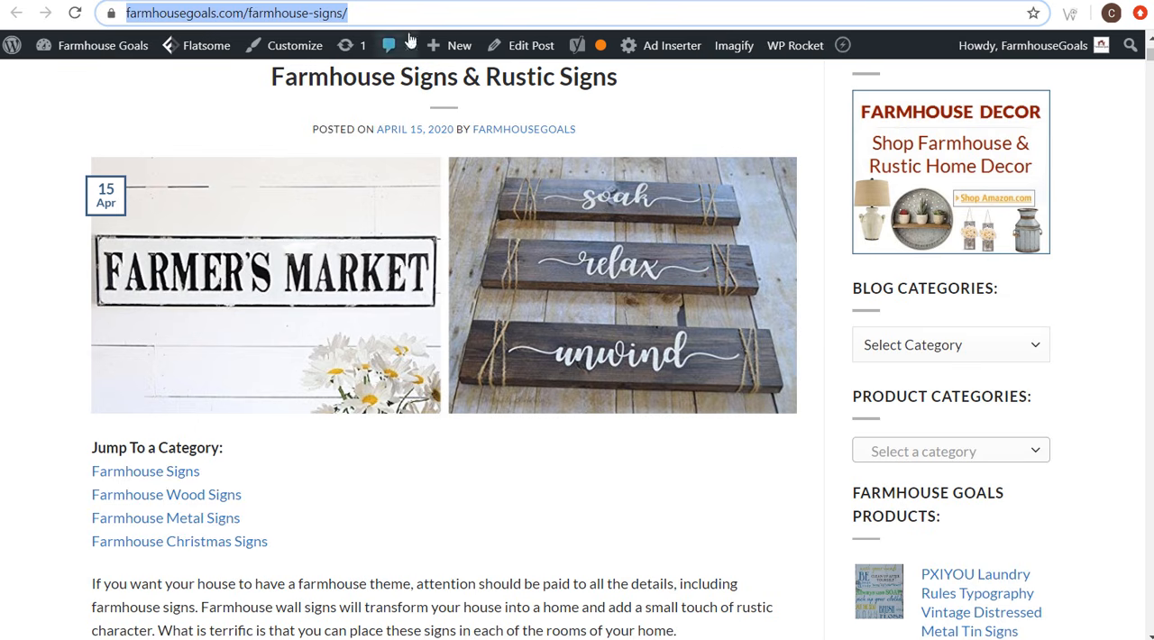
pyautogui.click(601, 2)
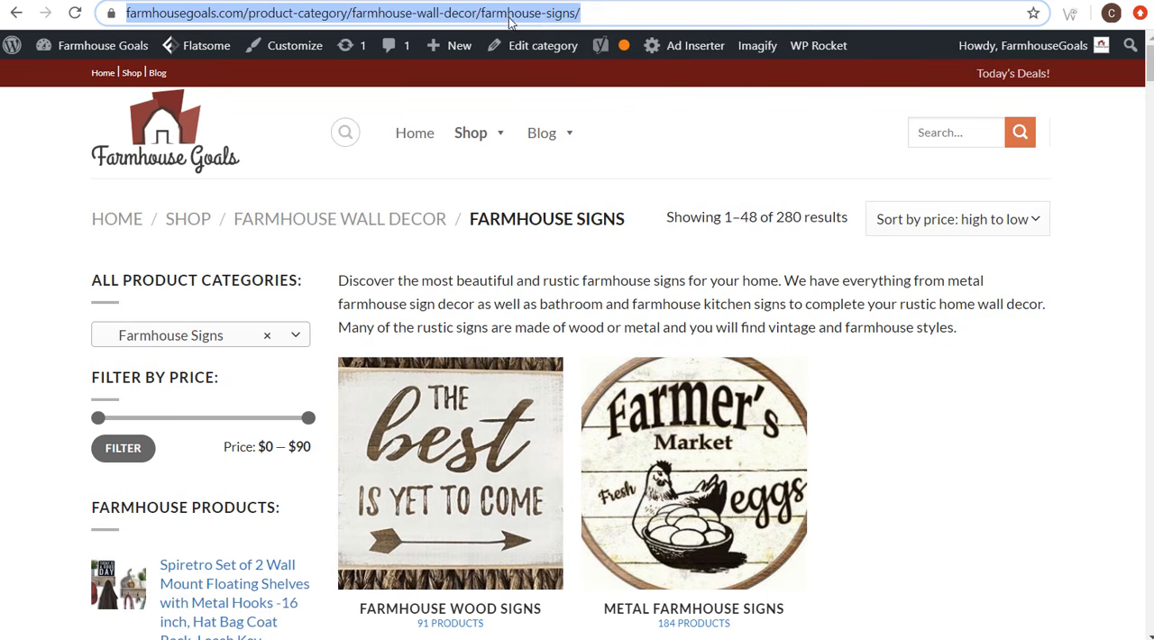
pyautogui.click(367, 2)
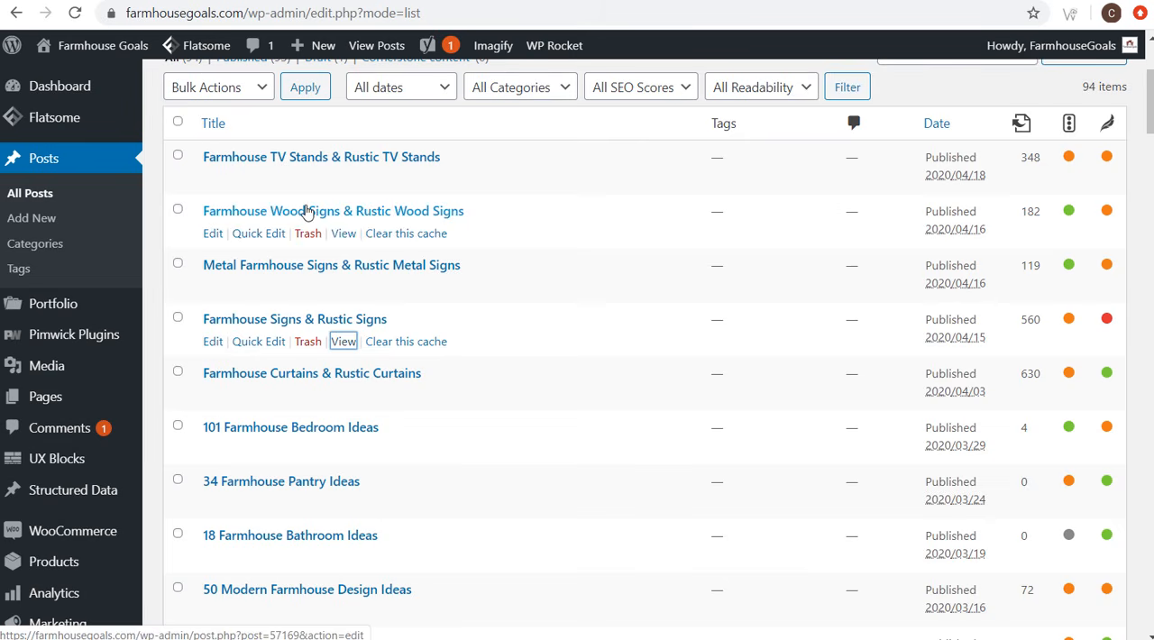
pyautogui.click(613, 2)
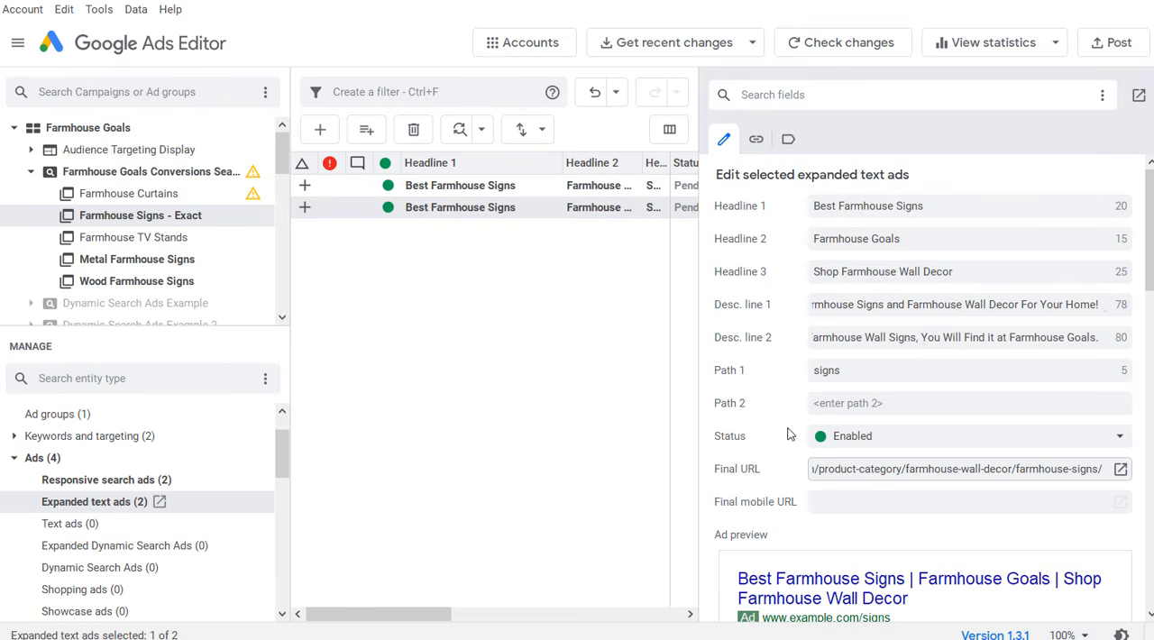
pyautogui.tripleClick(959, 472)
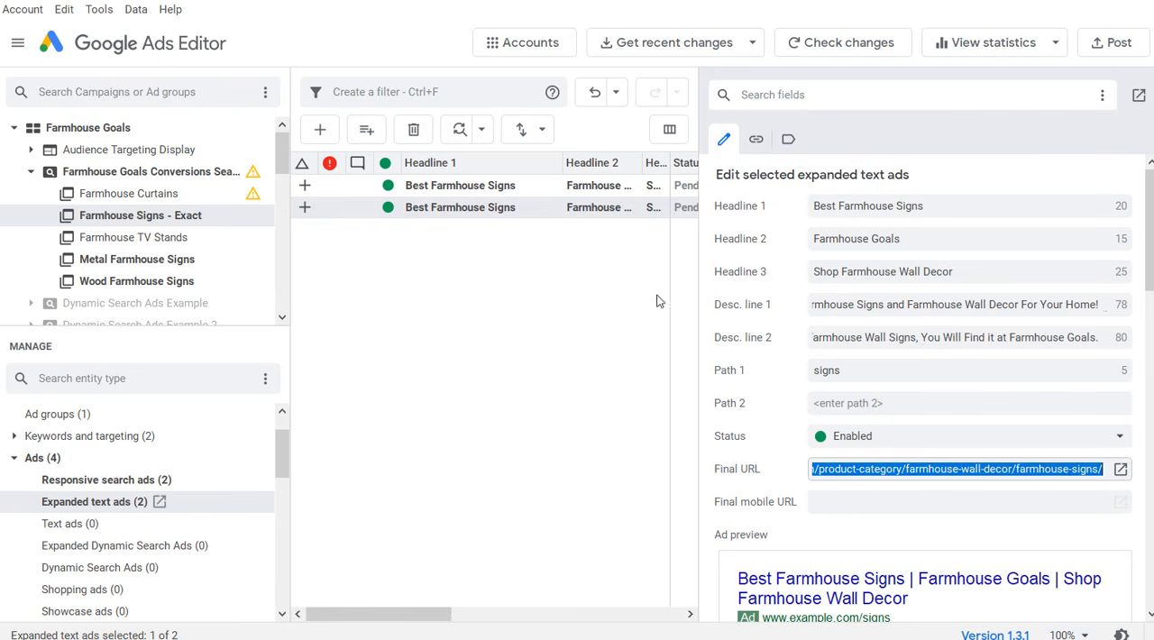
pyautogui.click(552, 275)
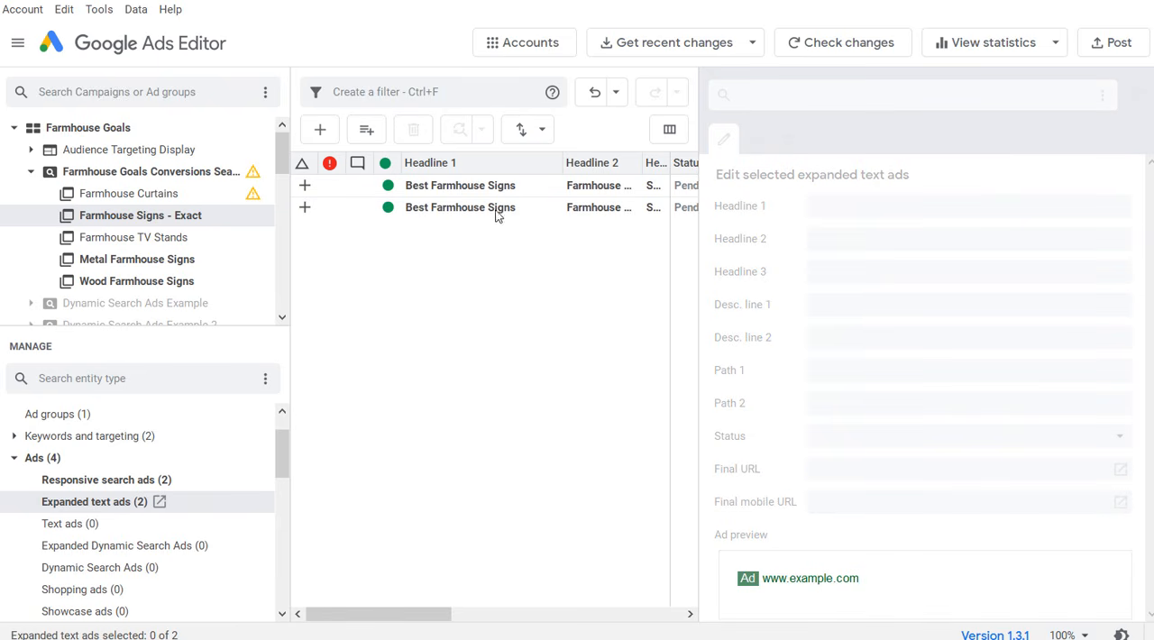
pyautogui.click(77, 481)
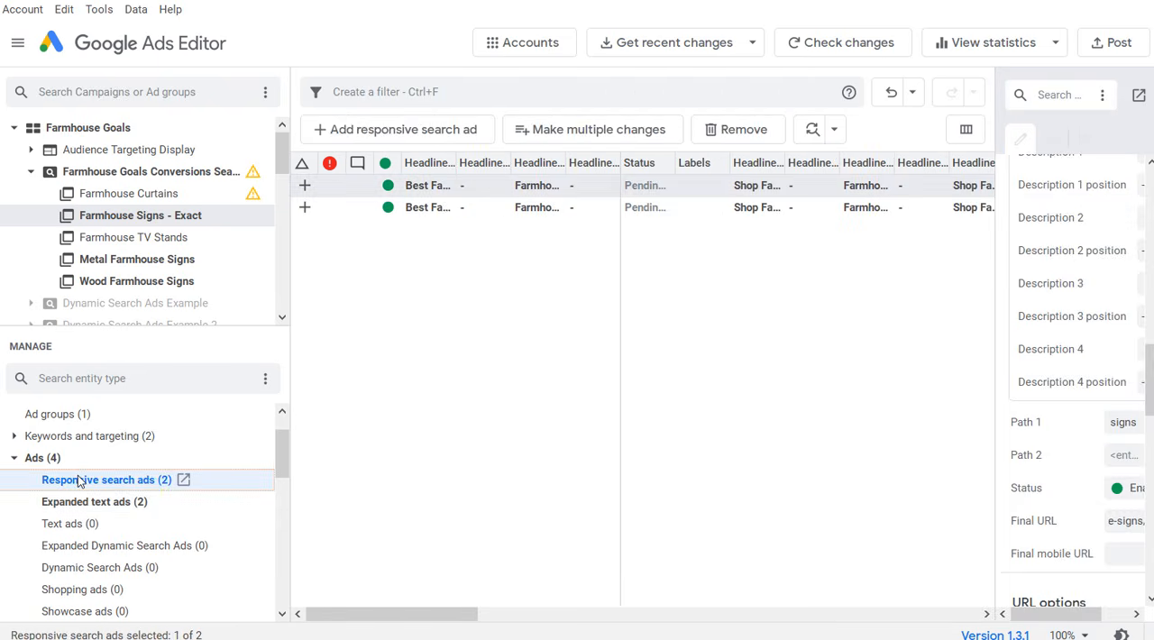
pyautogui.click(441, 193)
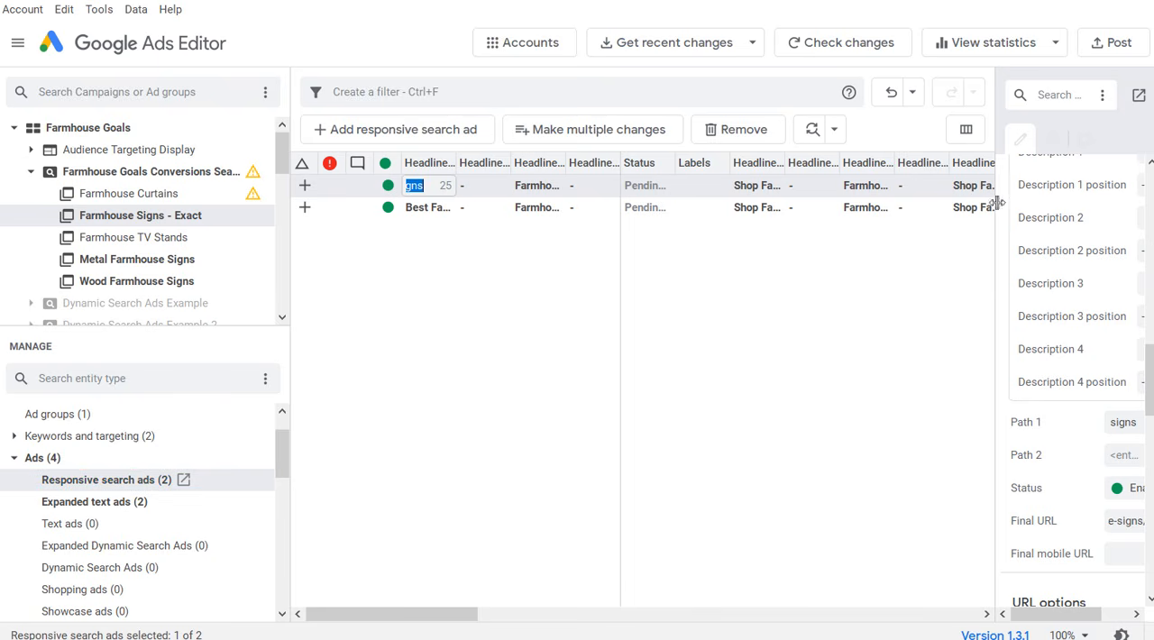
pyautogui.moveTo(995, 210); pyautogui.dragTo(559, 209)
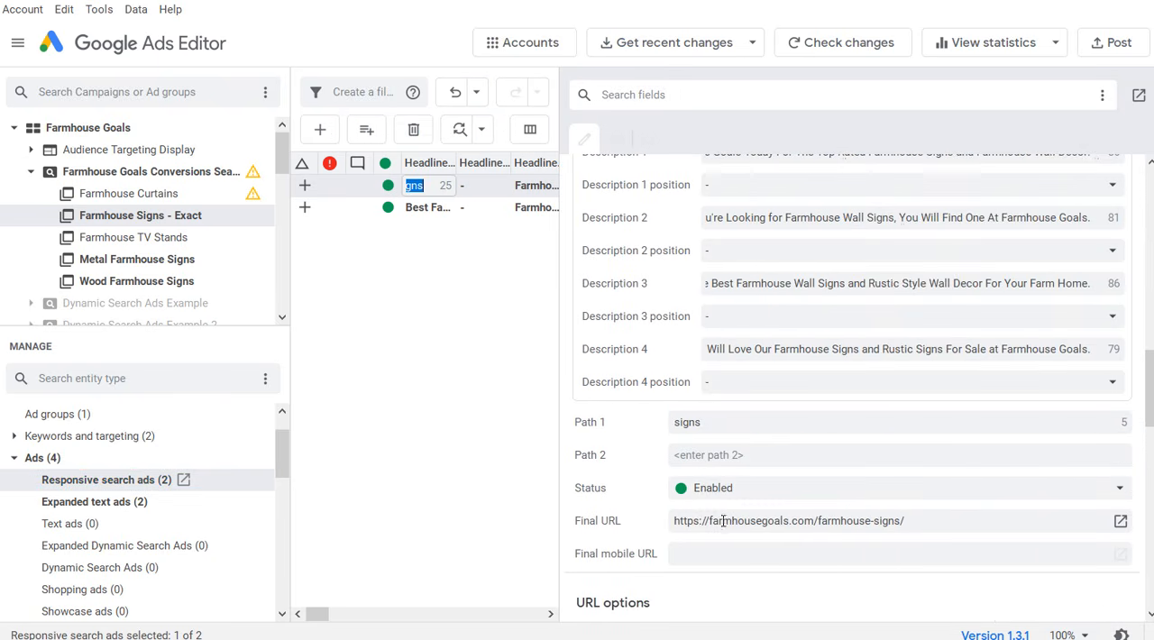
pyautogui.click(426, 207)
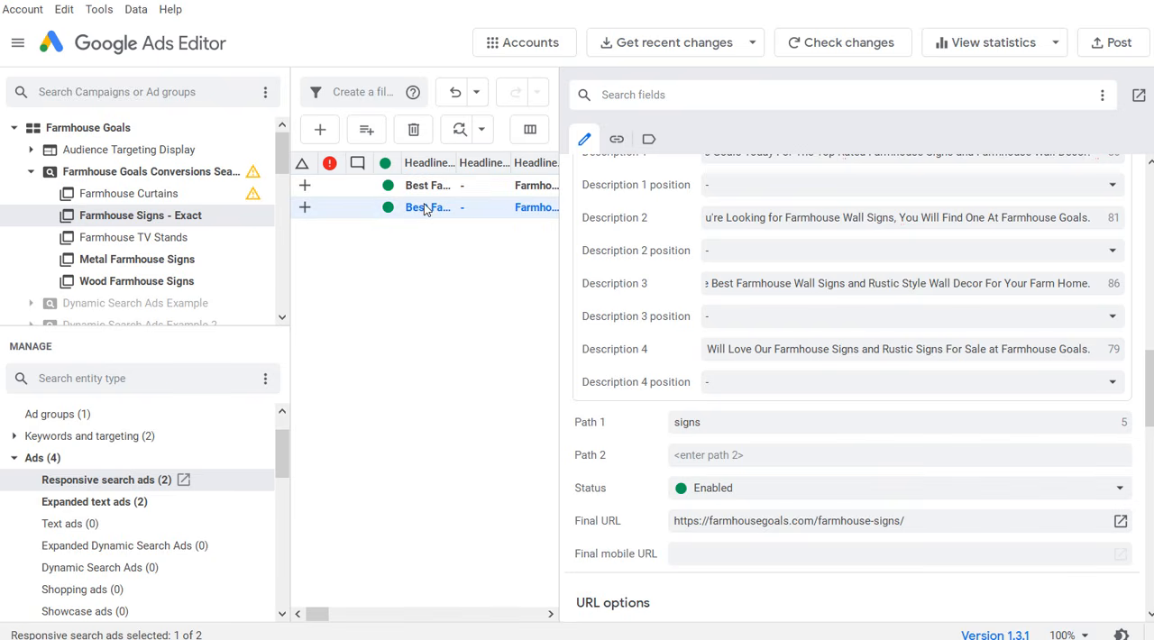
pyautogui.click(935, 521)
pyautogui.hotkey('ctrl', 'v')
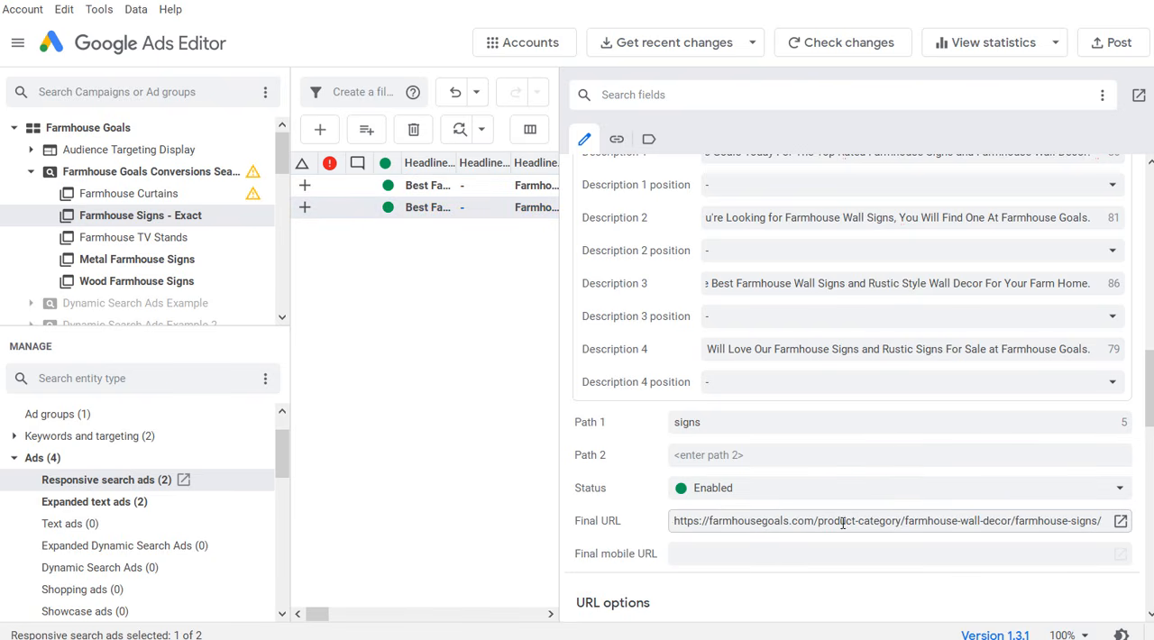
pyautogui.moveTo(758, 521); pyautogui.dragTo(1115, 522)
pyautogui.click(1018, 520)
pyautogui.scroll(3, 857, 361)
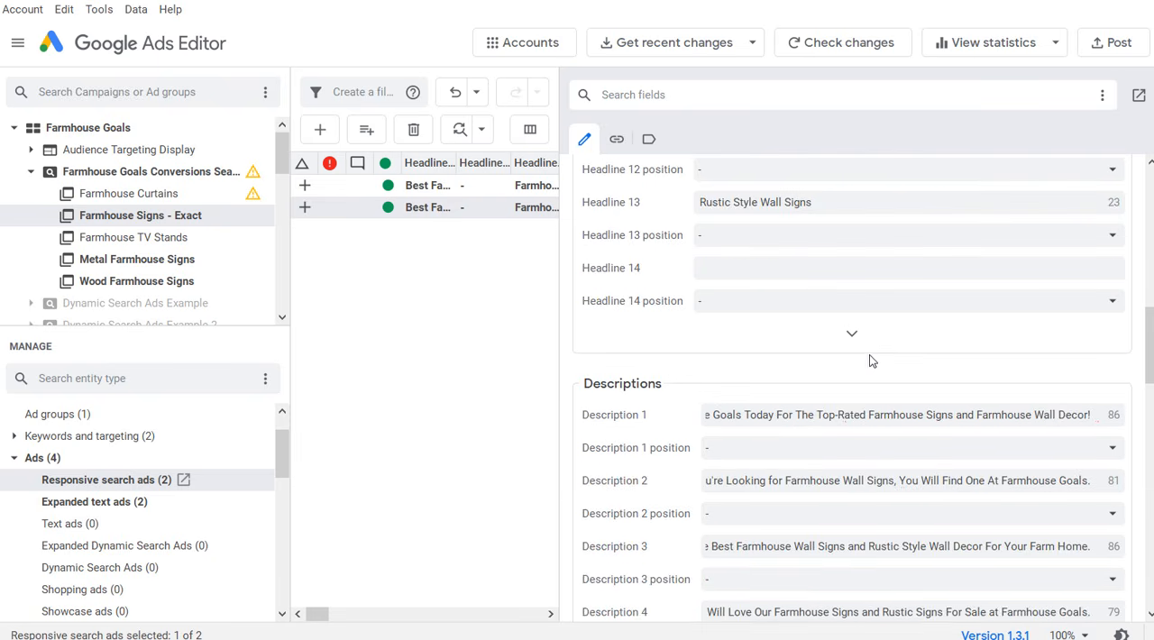
pyautogui.scroll(-3, 870, 355)
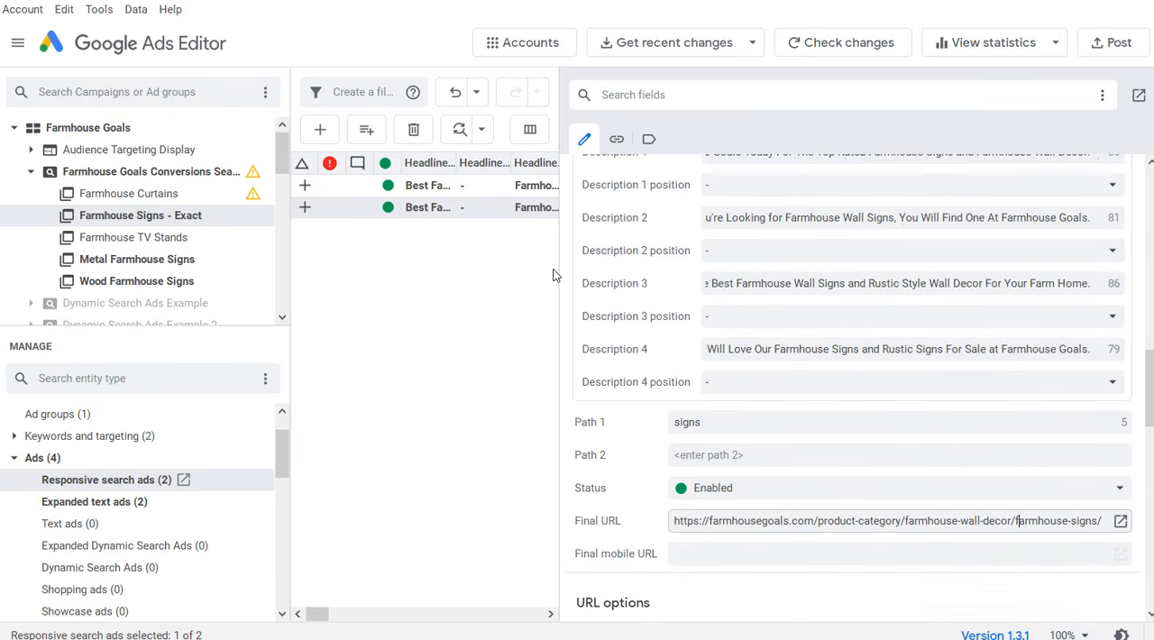
pyautogui.click(306, 246)
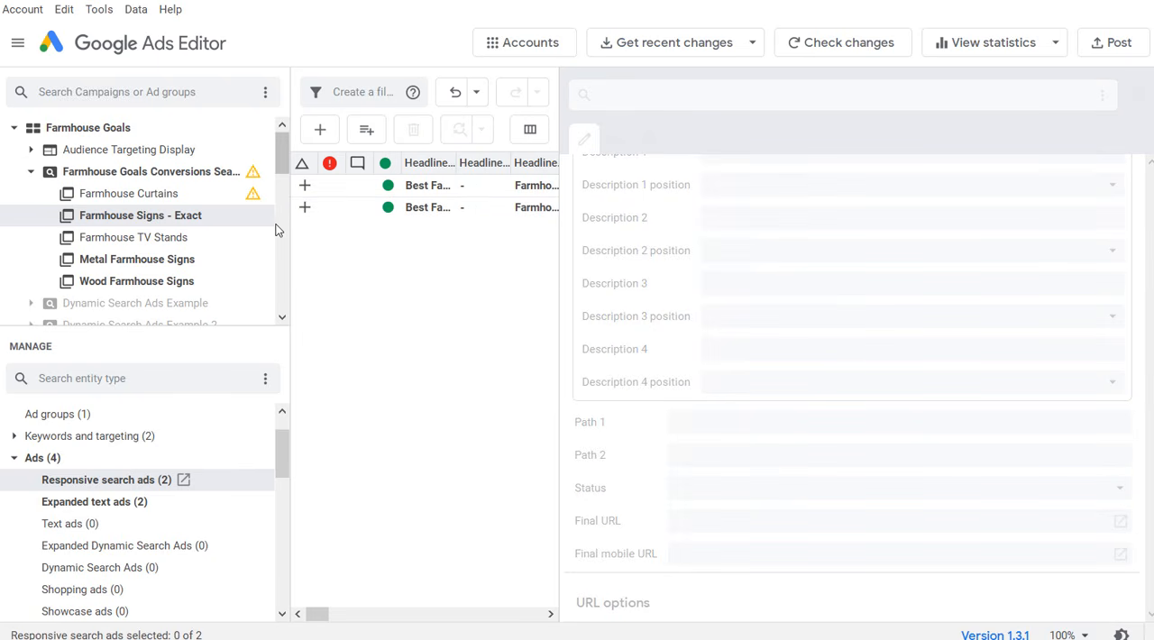
# Step: Review the responsive search ads of the TV Stands, Metal and Wood Farmhouse Signs ad groups alongside the Farmhouse Signs category page
pyautogui.click(174, 241)
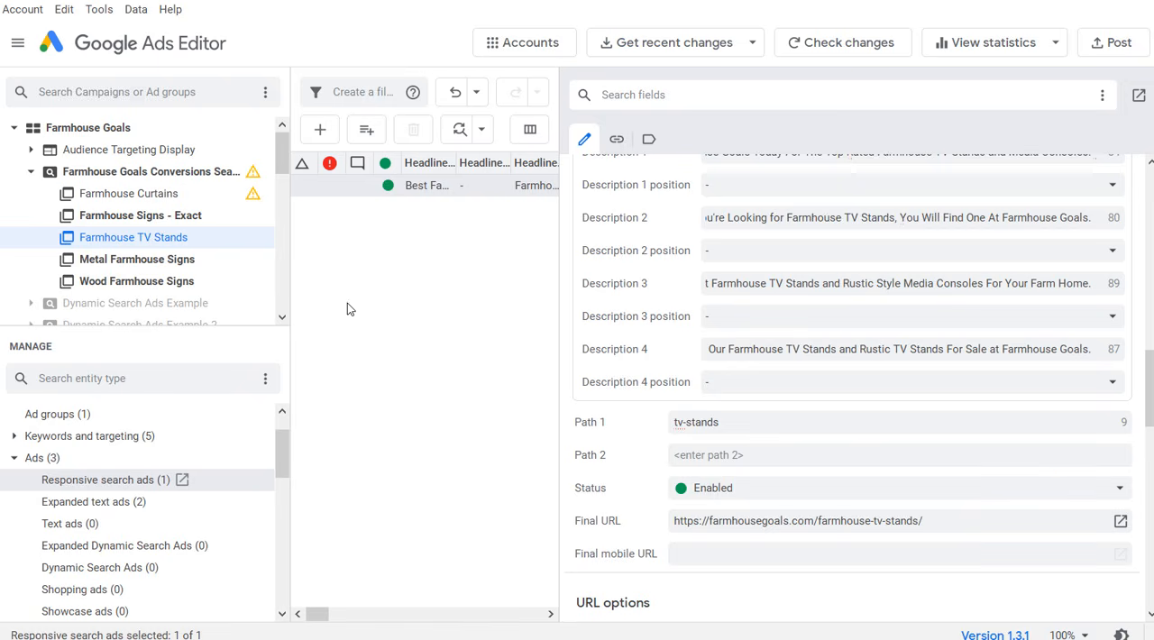
pyautogui.click(152, 260)
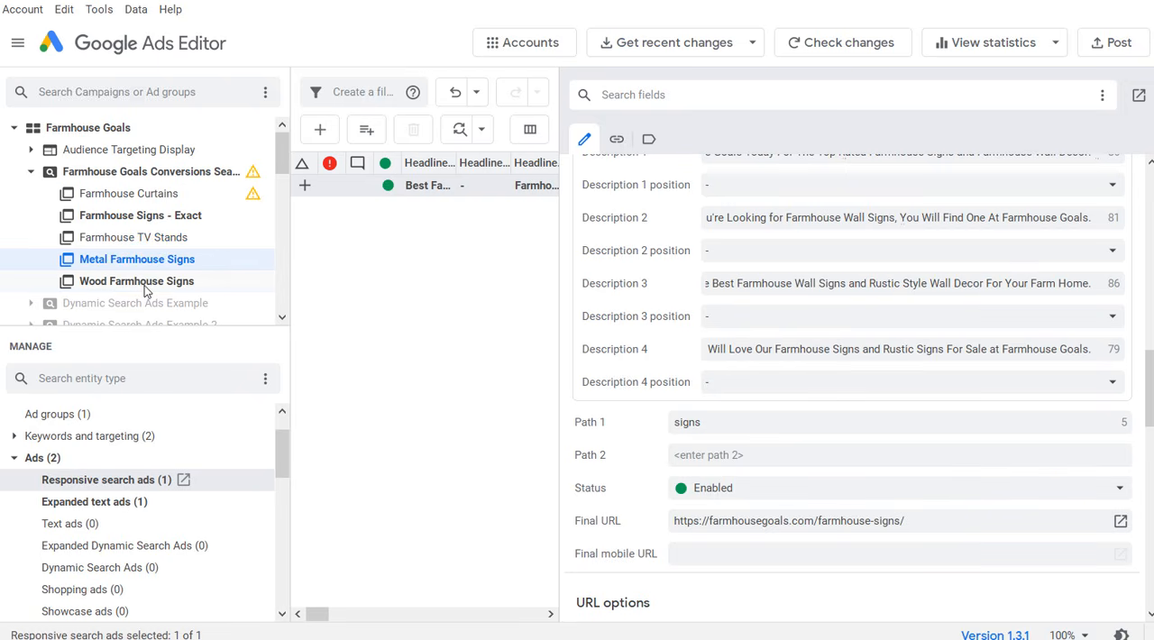
pyautogui.click(145, 284)
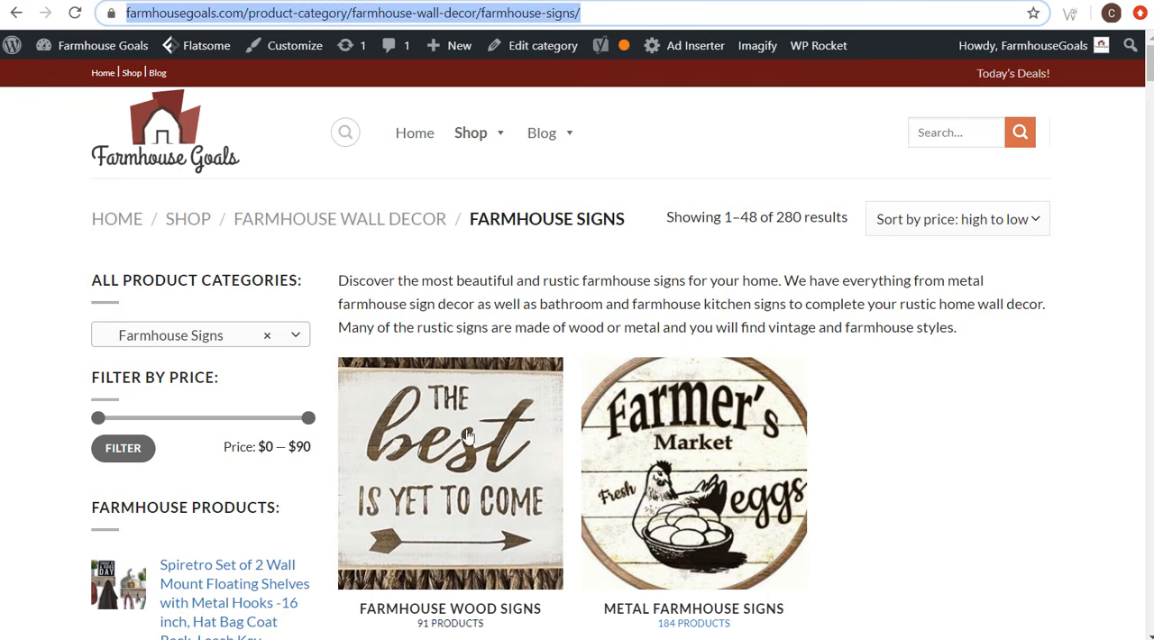
pyautogui.click(79, 1)
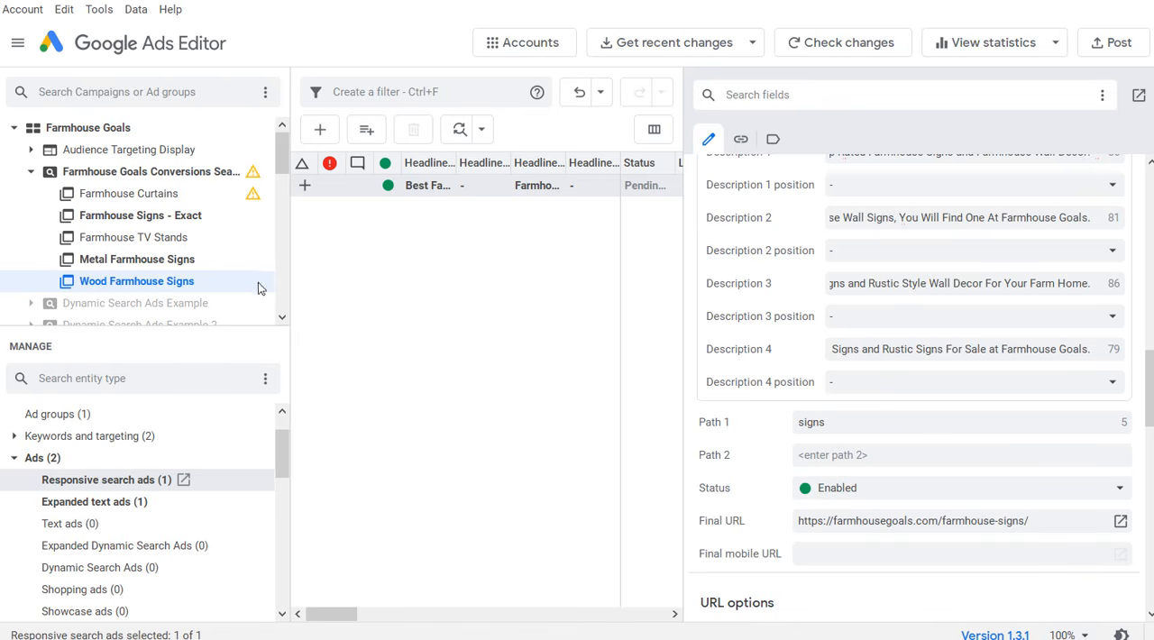
pyautogui.click(104, 174)
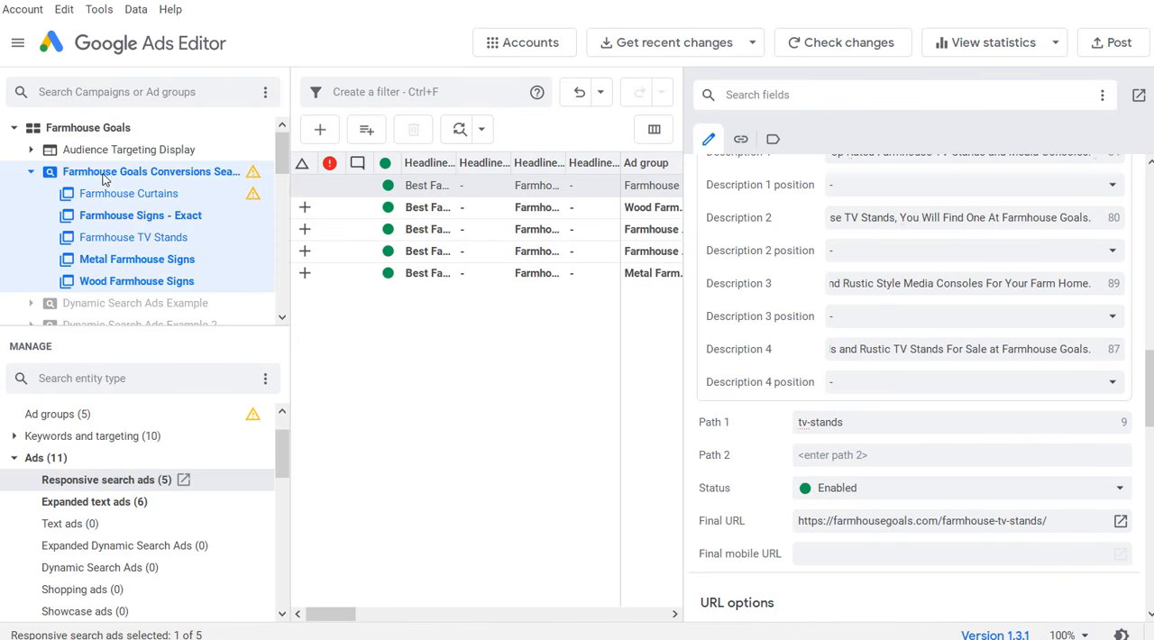
pyautogui.click(132, 260)
pyautogui.click(134, 282)
pyautogui.click(140, 263)
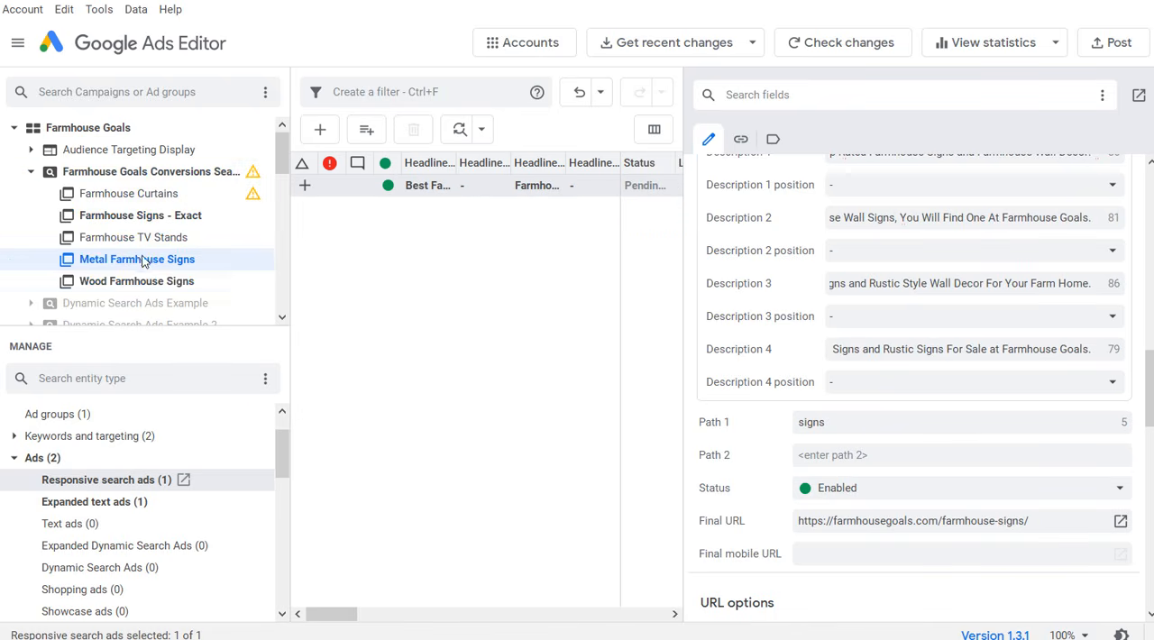
pyautogui.click(142, 239)
pyautogui.click(162, 219)
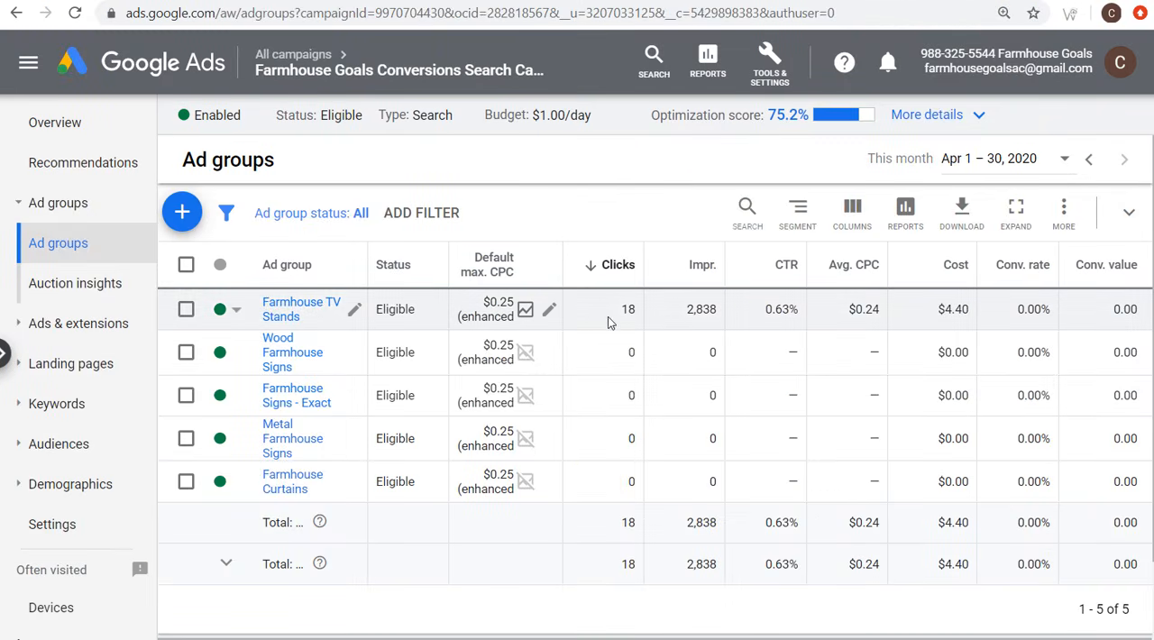
# Step: Switch to Google Ads in the browser and review the Farmhouse Curtains ad group's keywords, ads and the responsive ad's landing page
pyautogui.moveTo(789, 118)
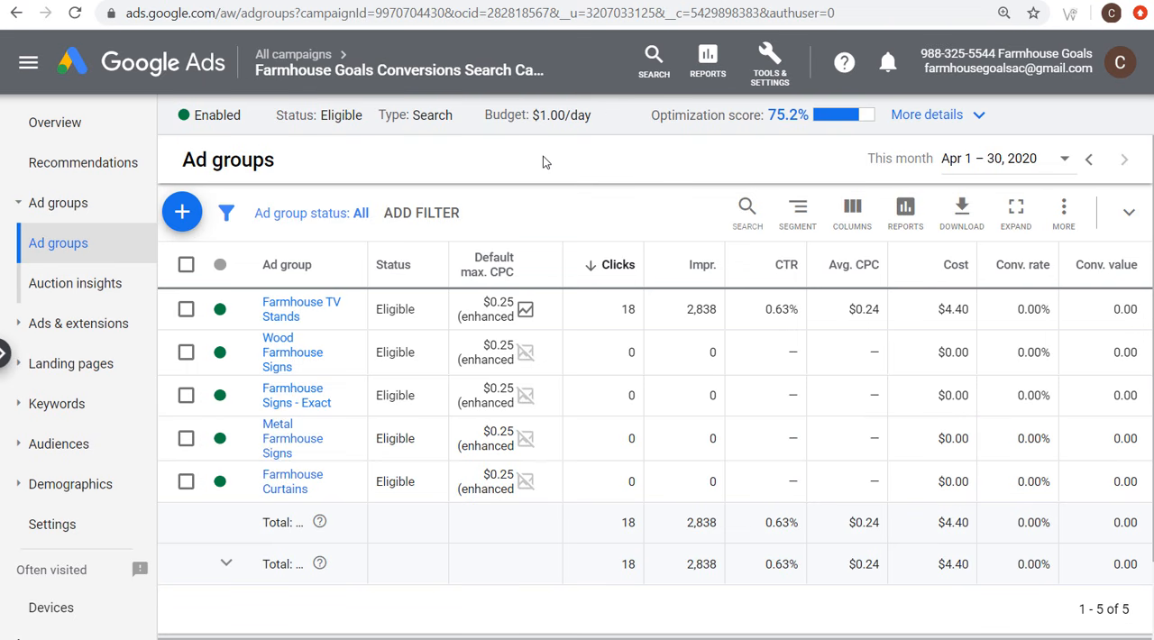
pyautogui.click(285, 483)
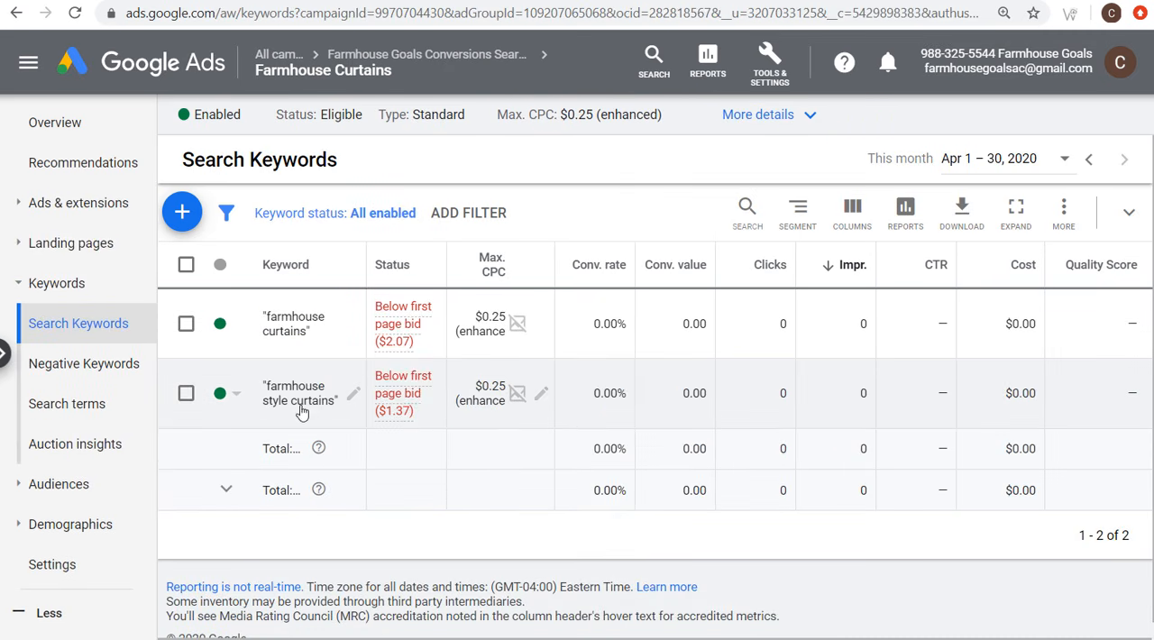
pyautogui.click(50, 202)
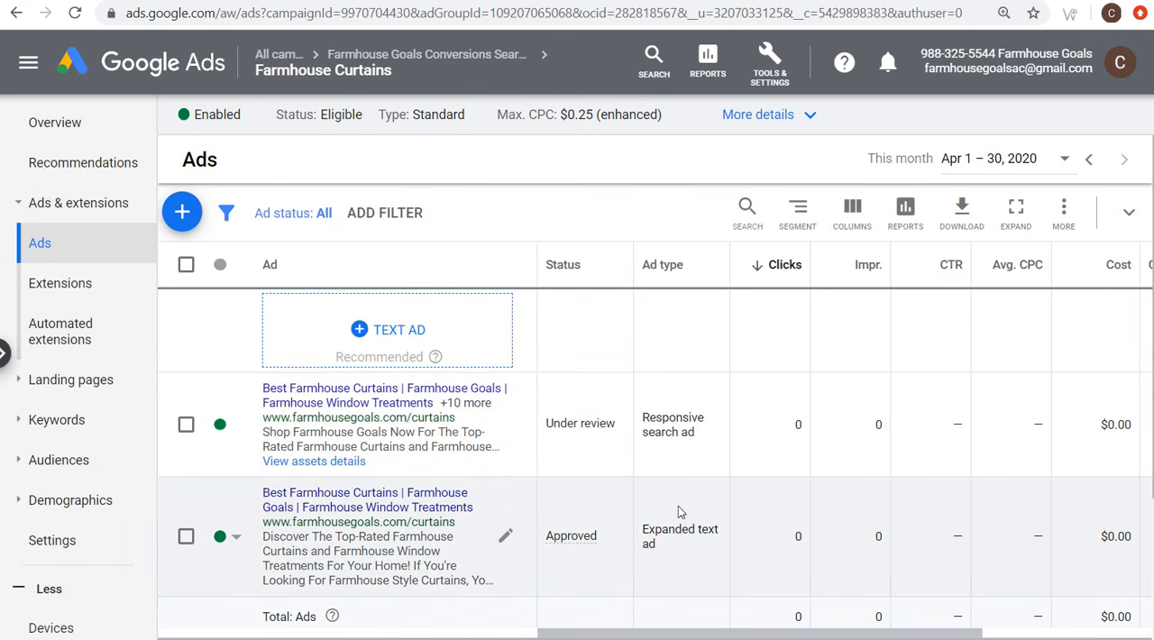
pyautogui.scroll(-2, 680, 518)
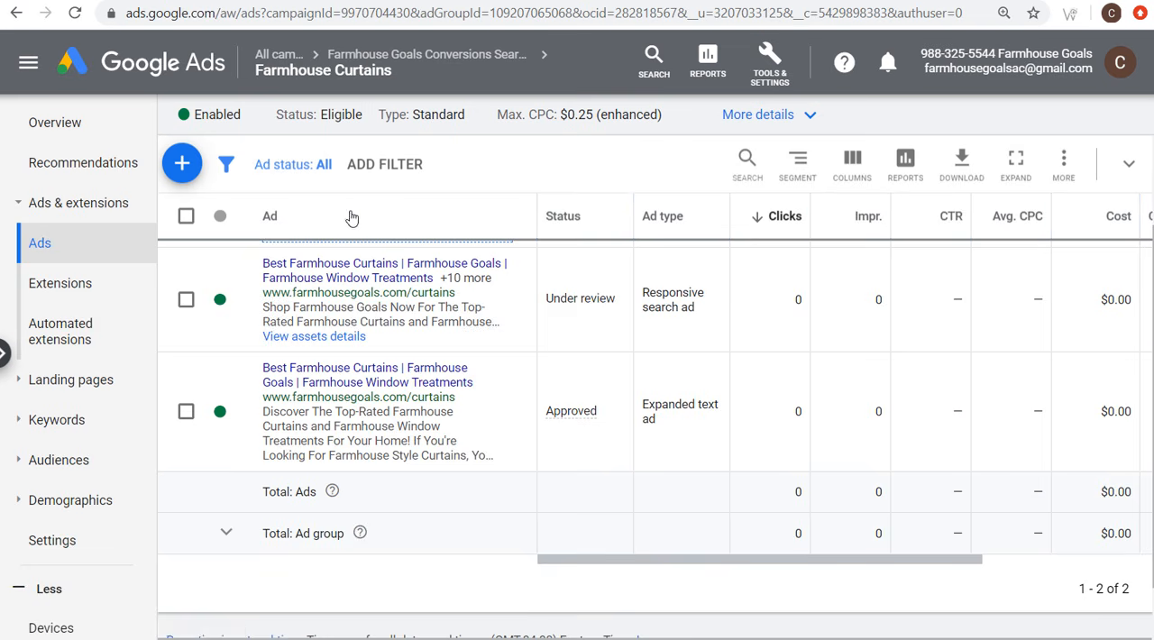
pyautogui.scroll(2, 385, 307)
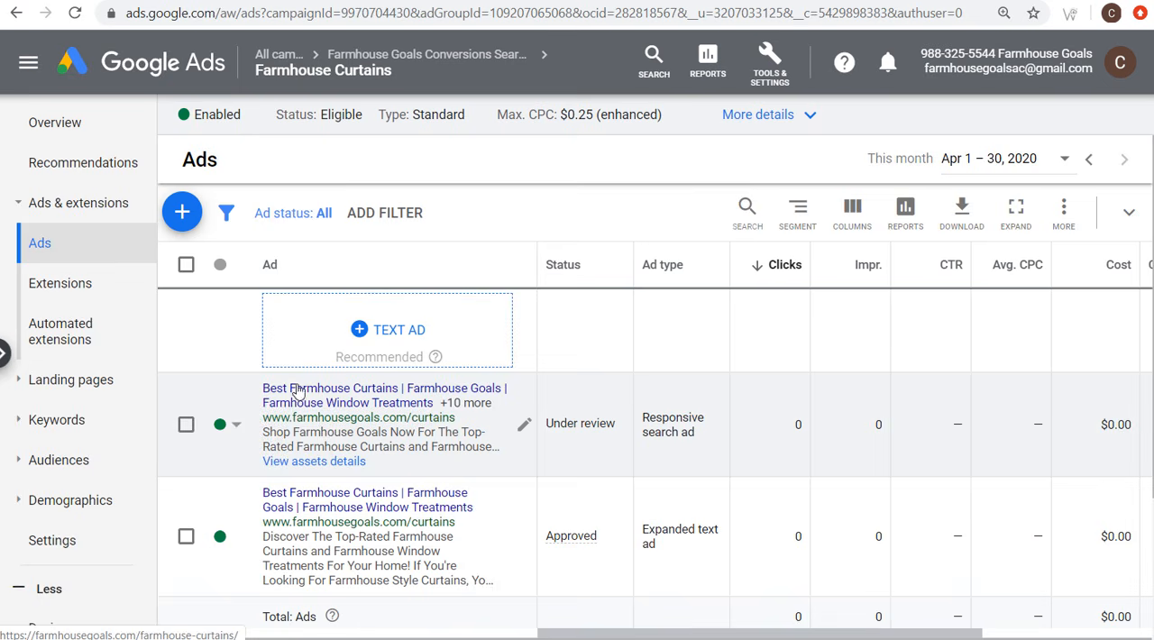
pyautogui.click(299, 392)
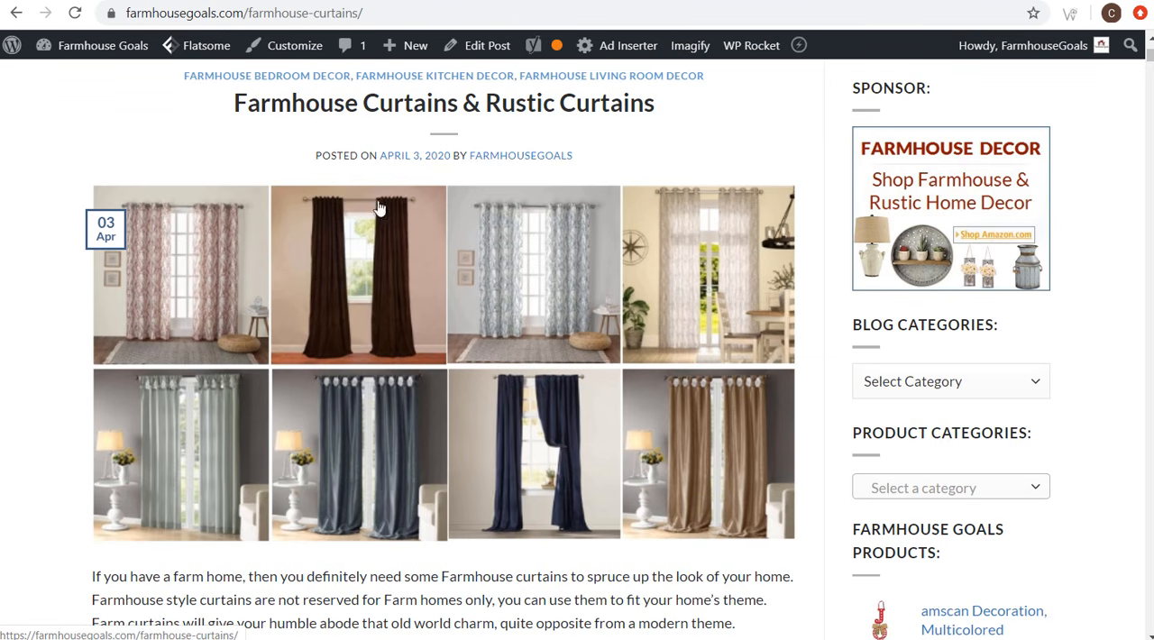
pyautogui.click(221, 1)
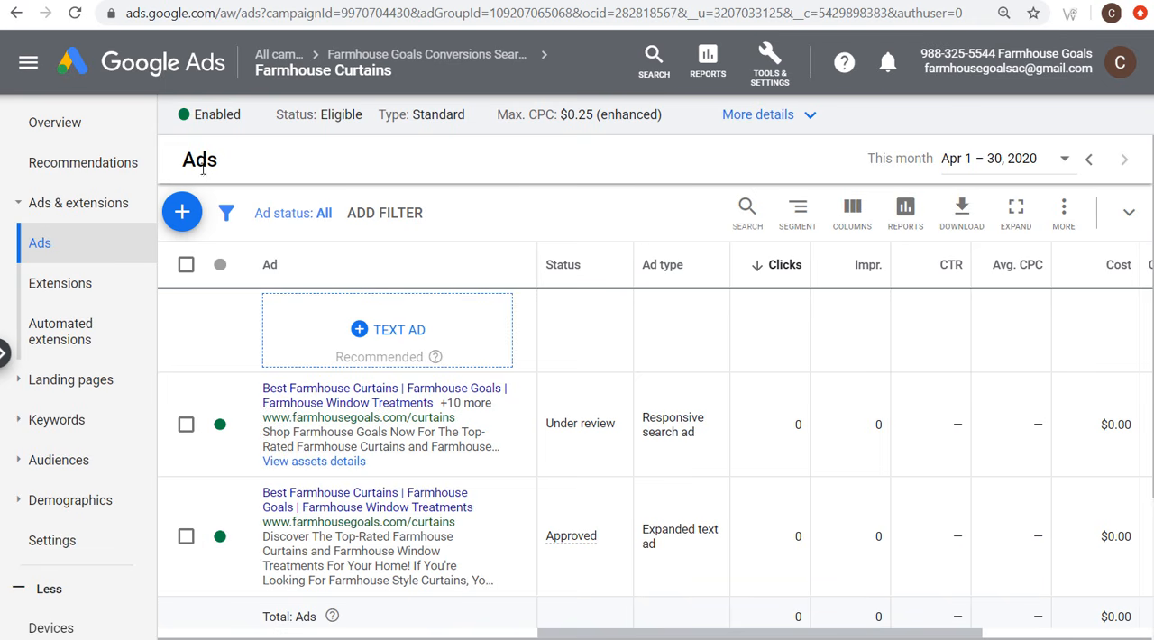
# Step: Examine the extension types available for the Farmhouse Curtains ad group and compare them with the farmhouse curtains landing page
pyautogui.click(62, 287)
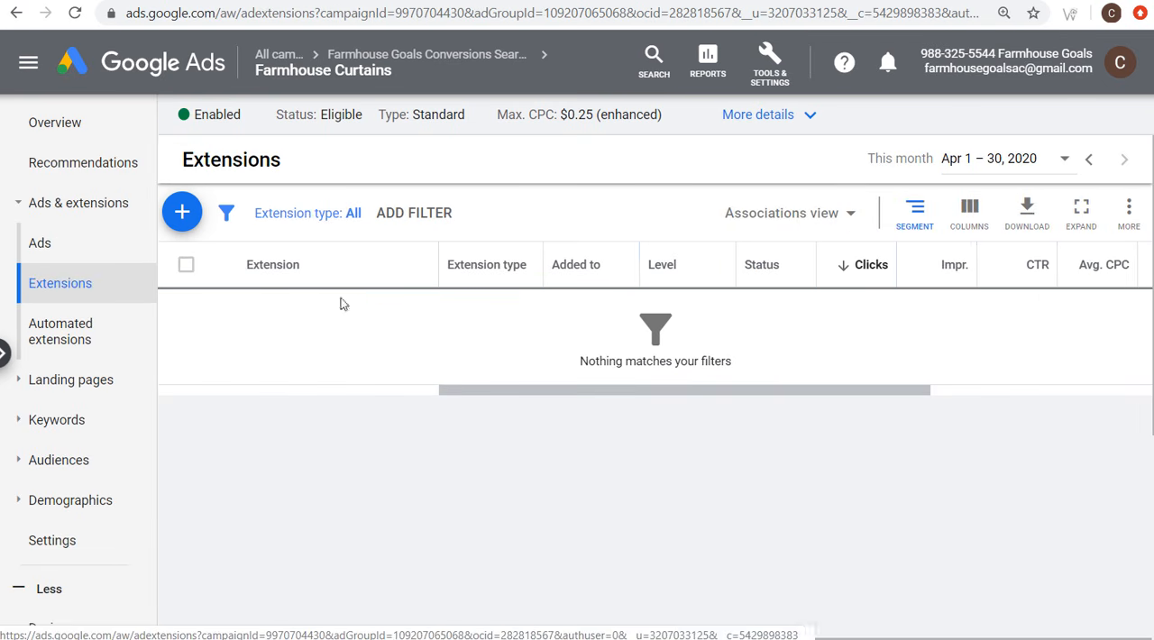
pyautogui.click(182, 212)
pyautogui.scroll(-1, 456, 381)
pyautogui.scroll(-3, 307, 401)
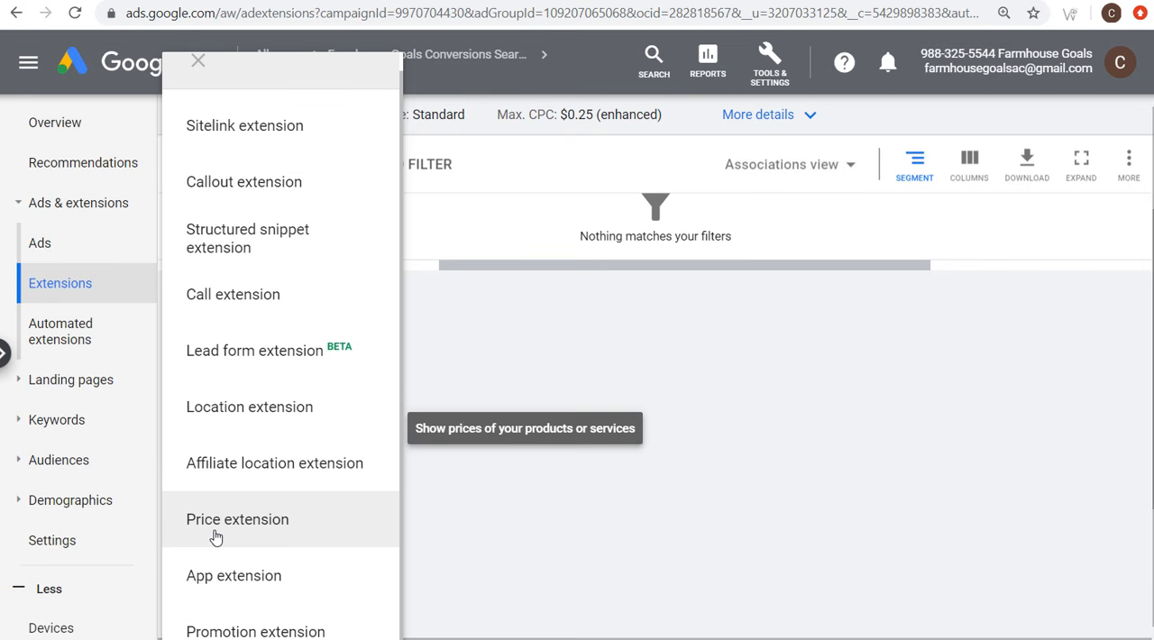
pyautogui.scroll(-1, 268, 498)
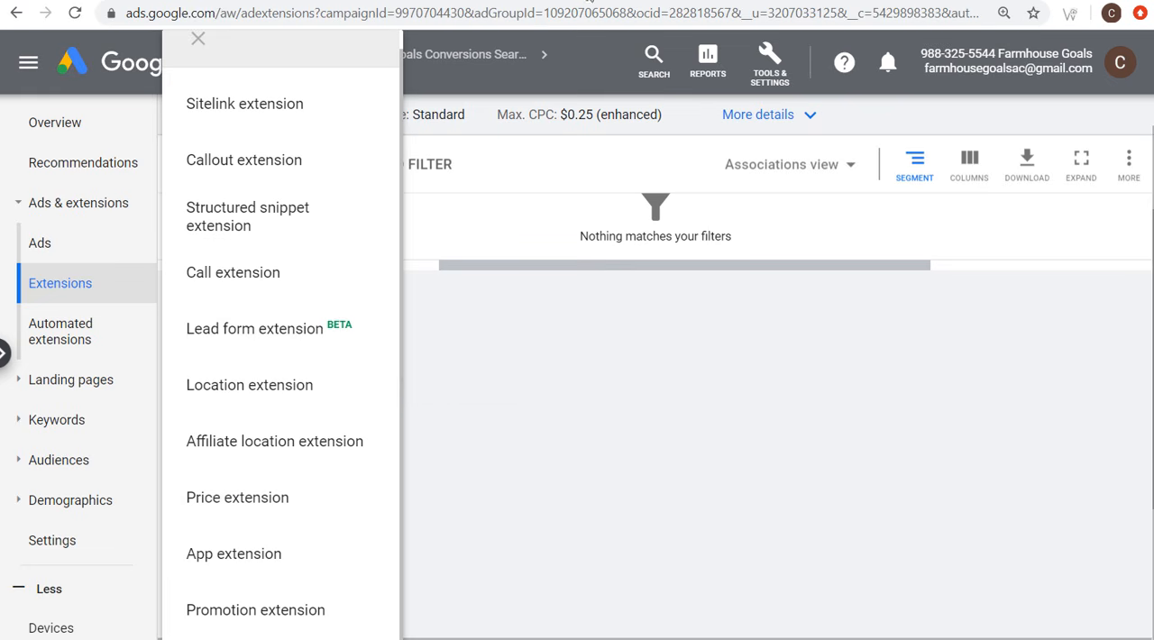
pyautogui.click(577, 1)
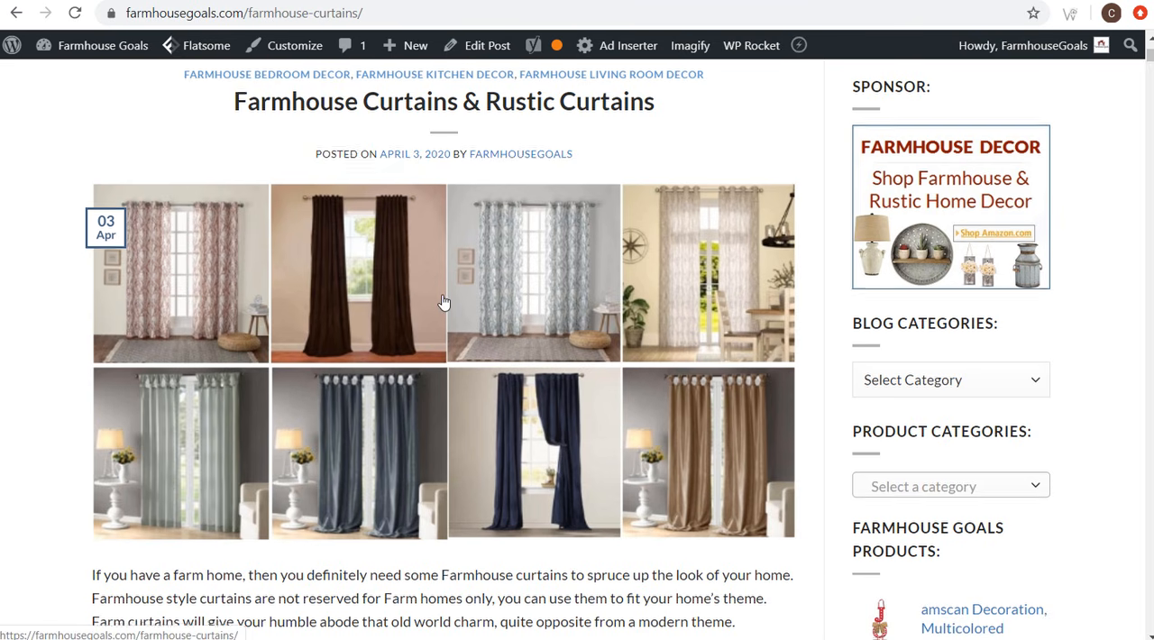
pyautogui.scroll(-9, 442, 306)
pyautogui.scroll(-1, 442, 310)
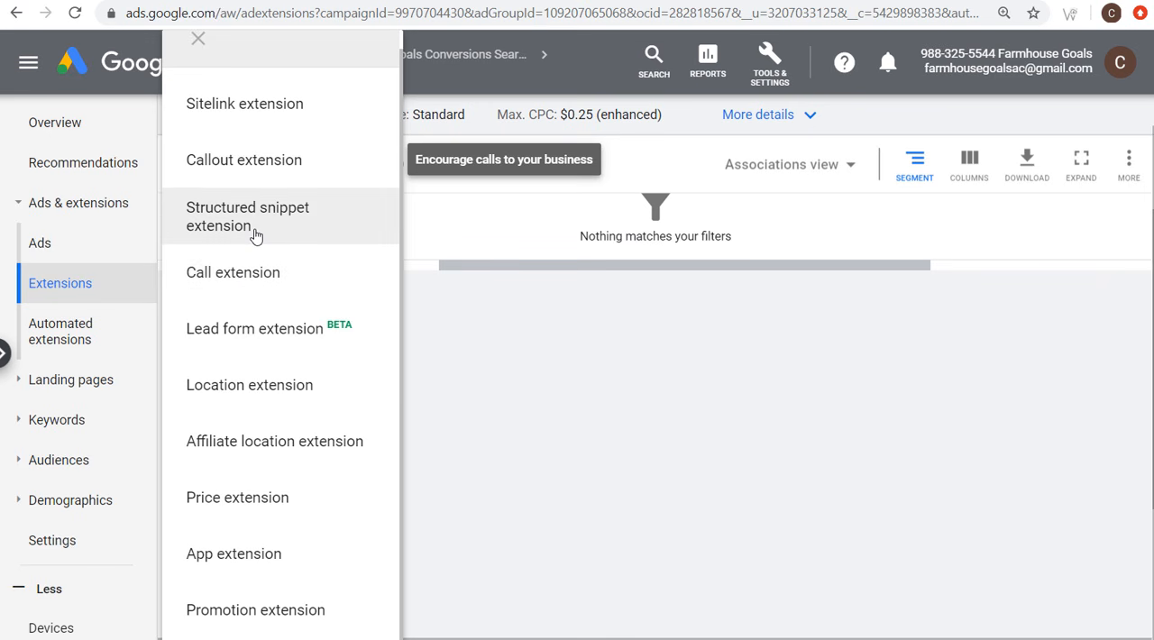
pyautogui.scroll(1, 260, 298)
pyautogui.scroll(2, 260, 302)
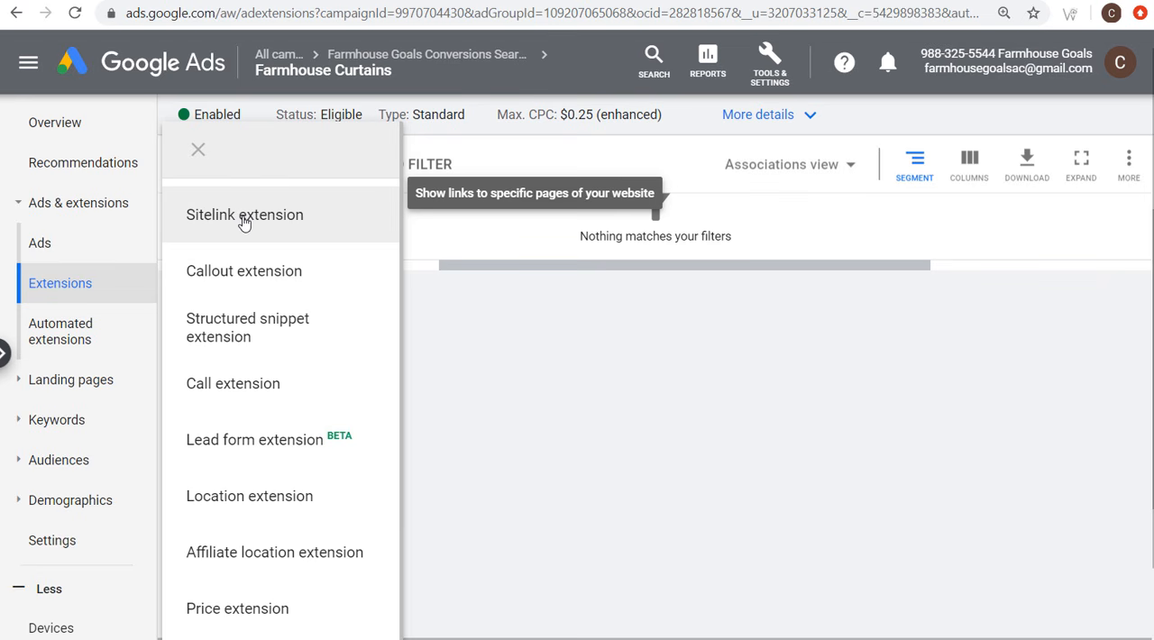
# Step: Add the existing Farmhouse Goals Shop sitelink described as "Shop farmhouse decor and find unique farmhouse style products!" to the Farmhouse Curtains ad group and save
pyautogui.click(244, 217)
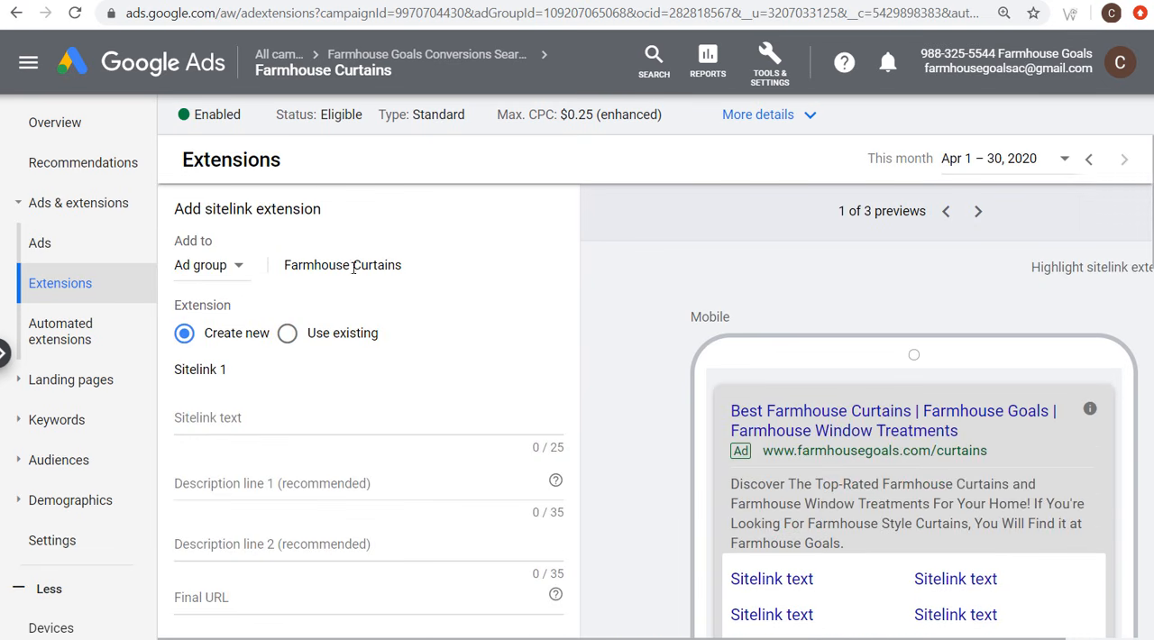
pyautogui.scroll(-2, 509, 324)
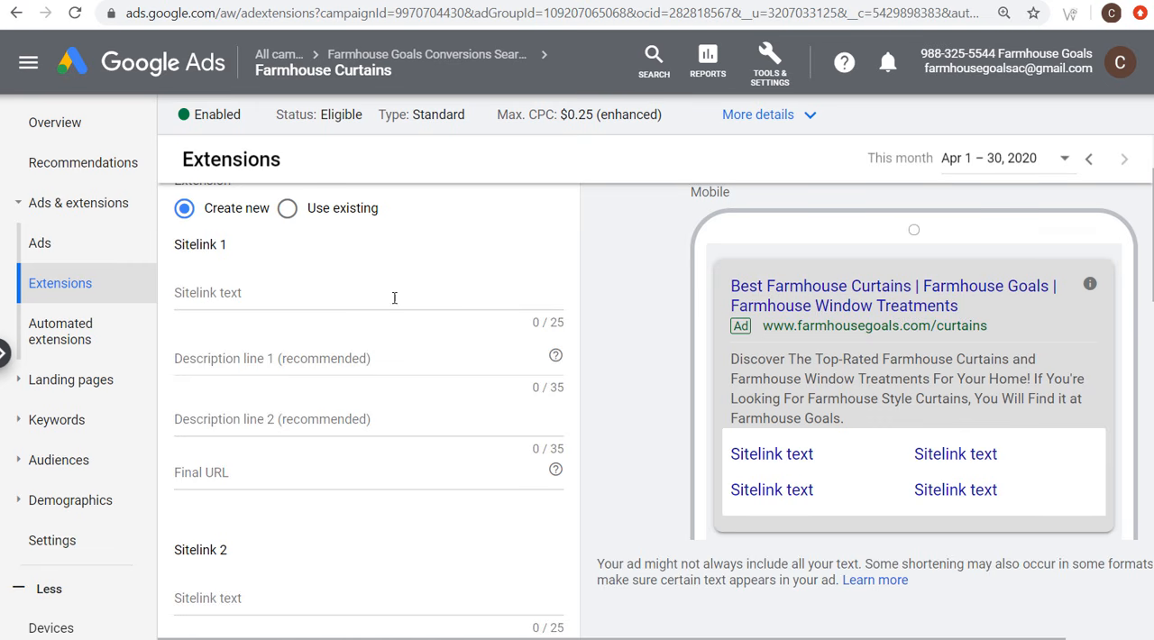
pyautogui.click(339, 224)
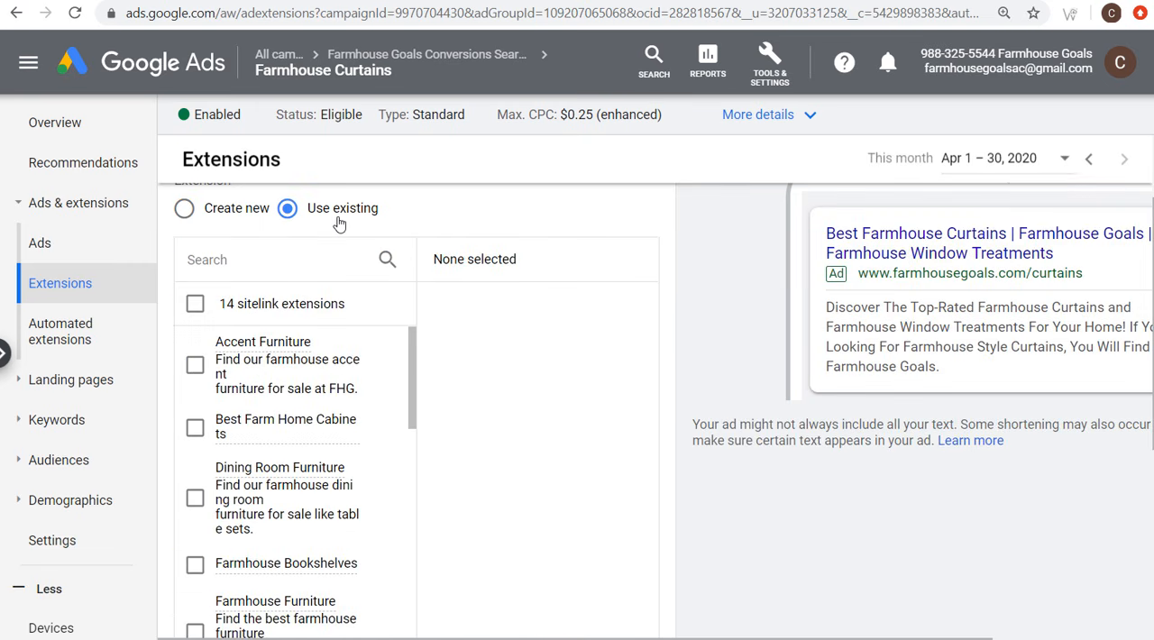
pyautogui.scroll(-2, 509, 359)
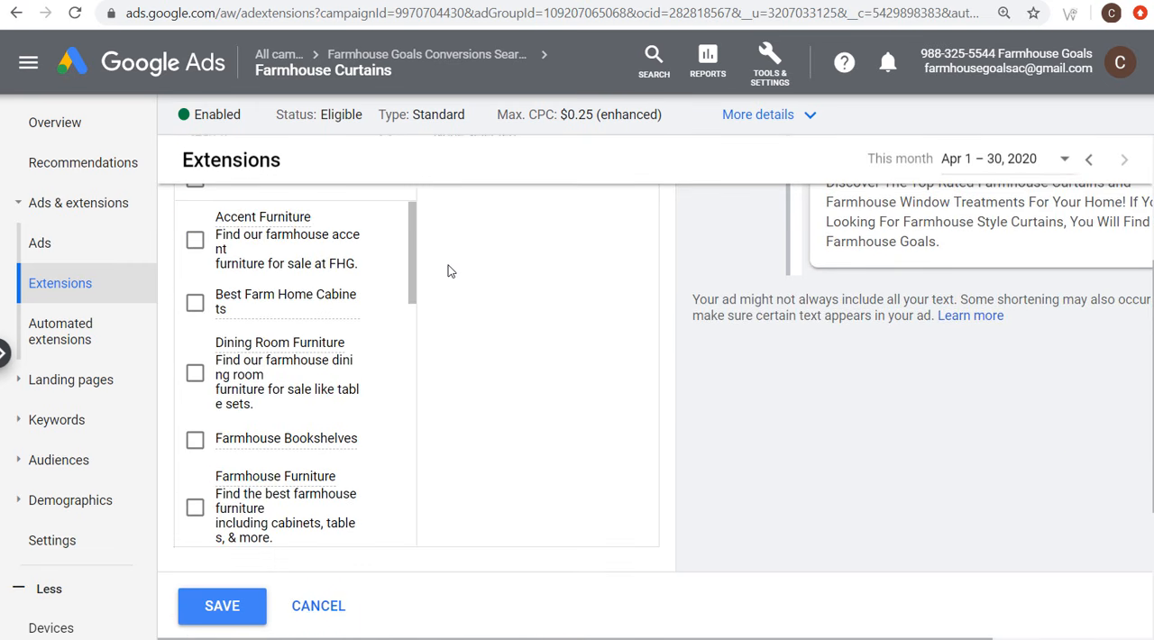
pyautogui.moveTo(413, 235); pyautogui.dragTo(411, 320)
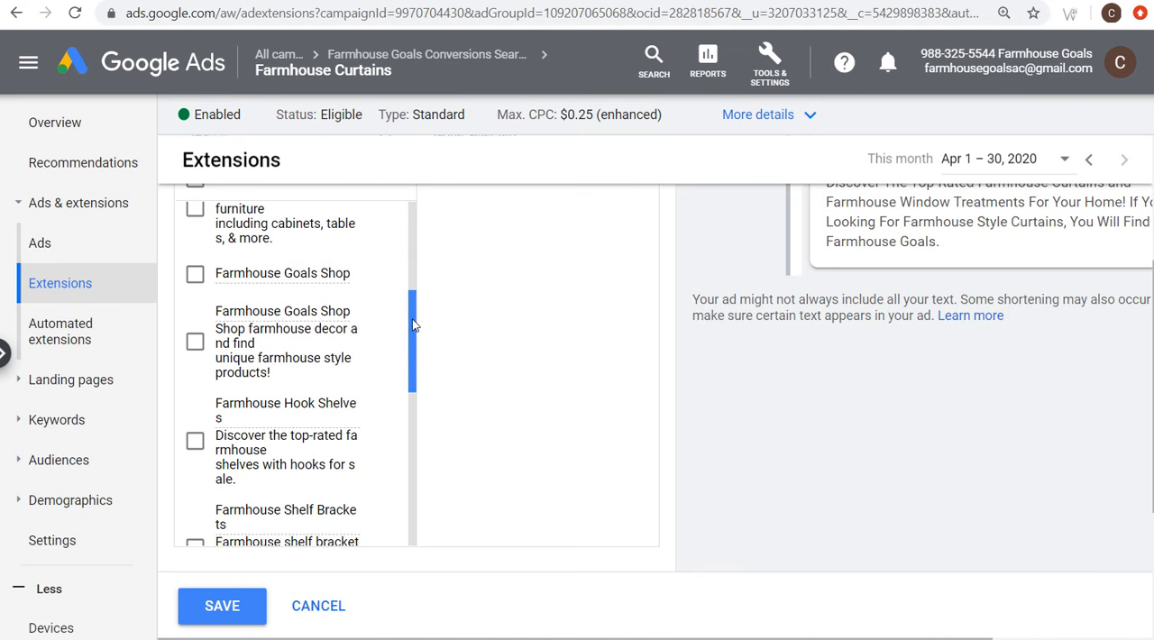
pyautogui.click(196, 344)
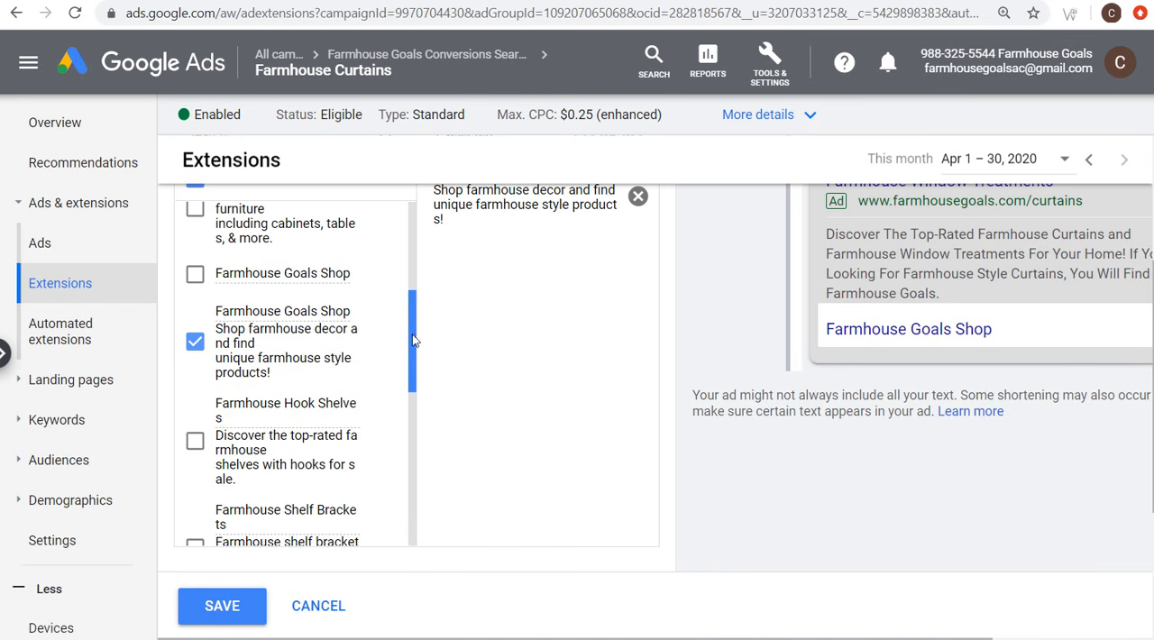
pyautogui.moveTo(416, 346); pyautogui.dragTo(415, 510)
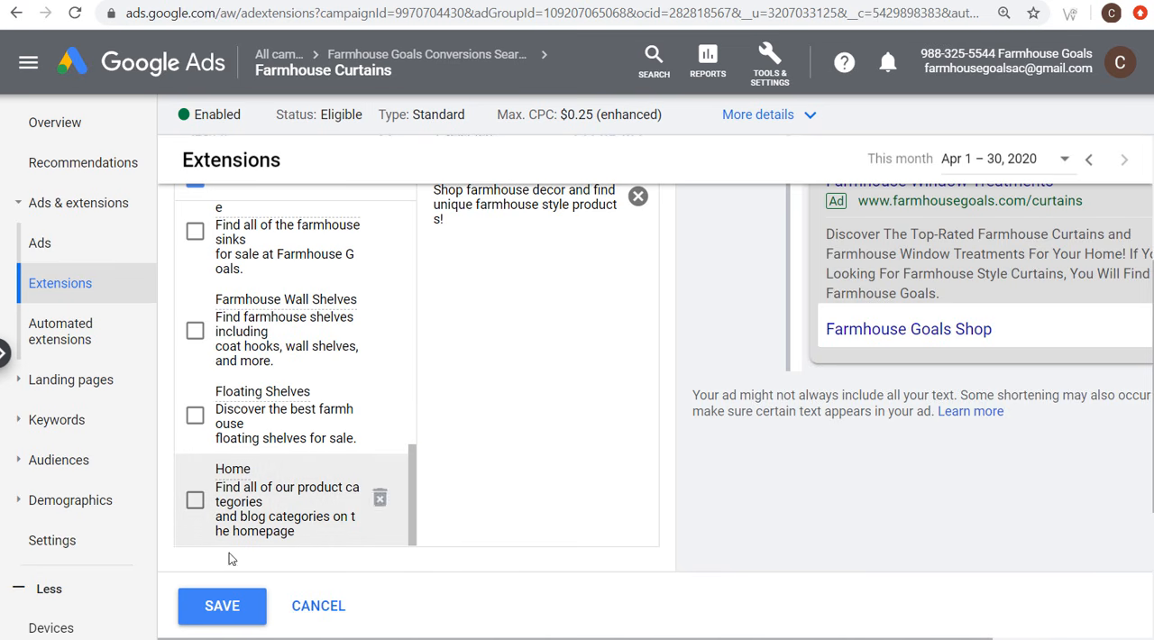
pyautogui.click(223, 609)
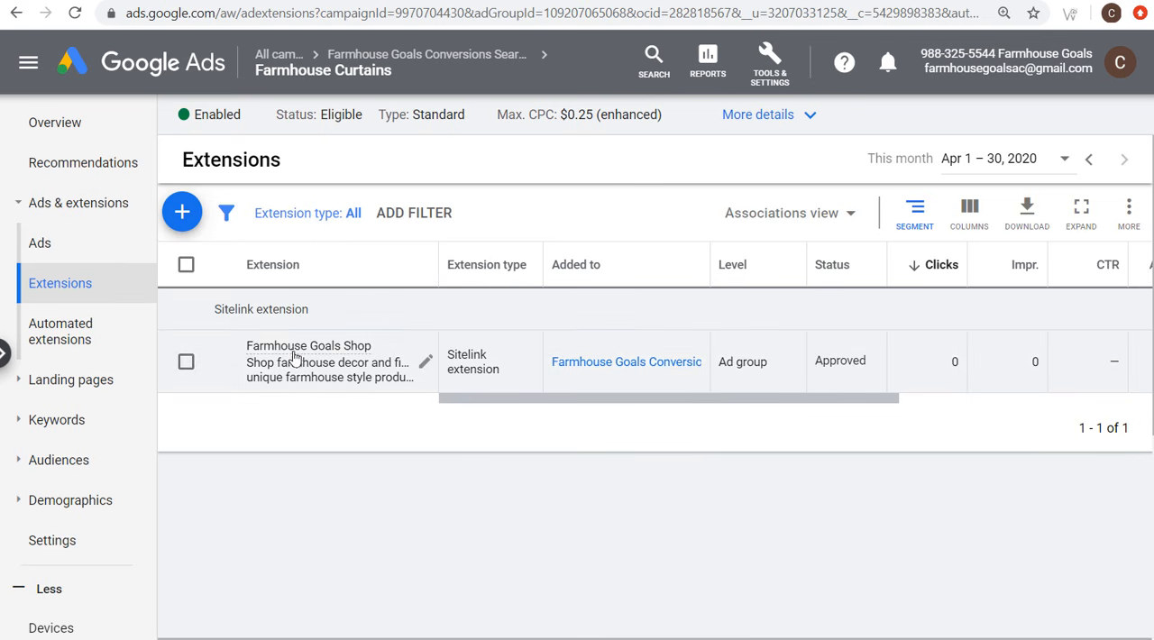
# Step: Start new sitelink extensions for the Farmhouse Curtains ad group and set the first sitelink's text to "Farmhouse Curtains"
pyautogui.moveTo(291, 357)
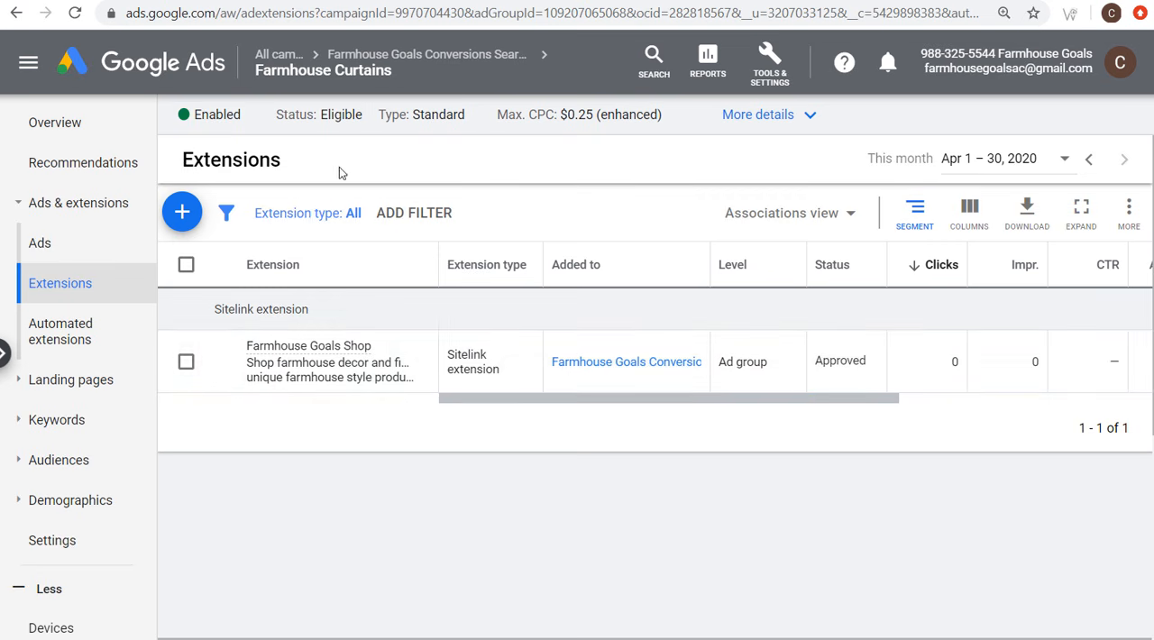
pyautogui.click(185, 210)
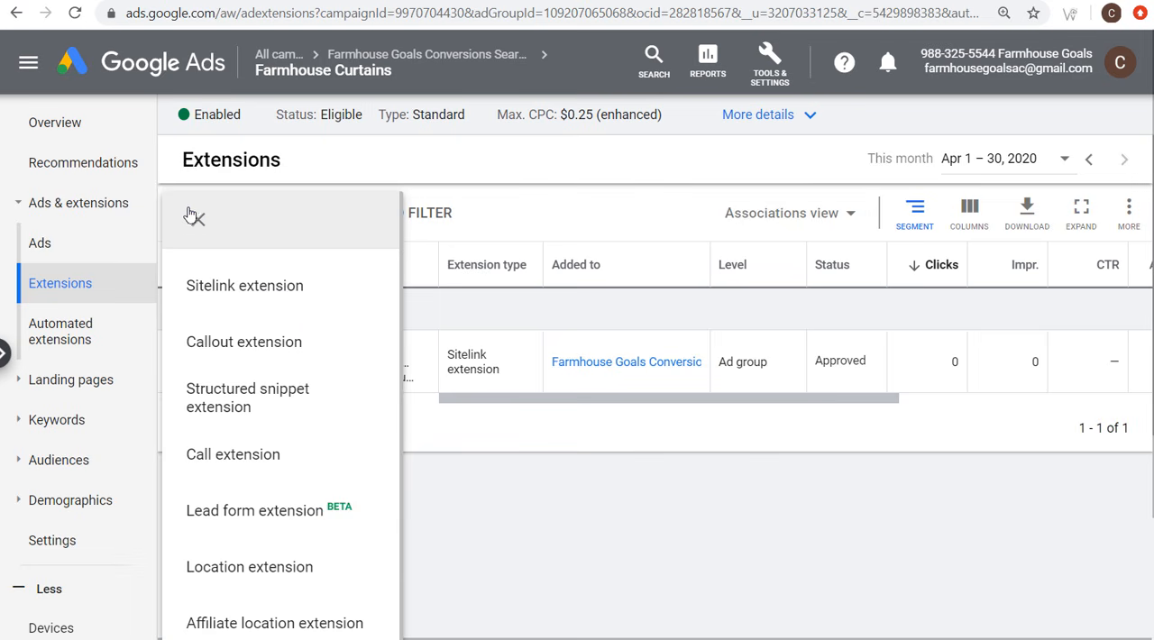
pyautogui.click(203, 286)
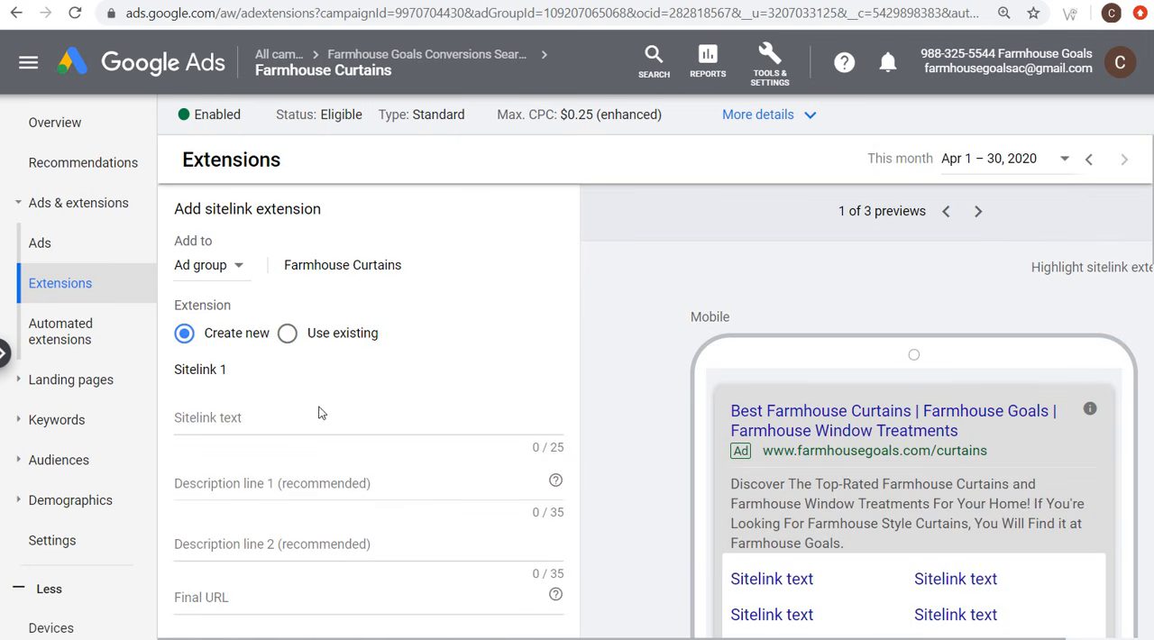
pyautogui.click(550, 0)
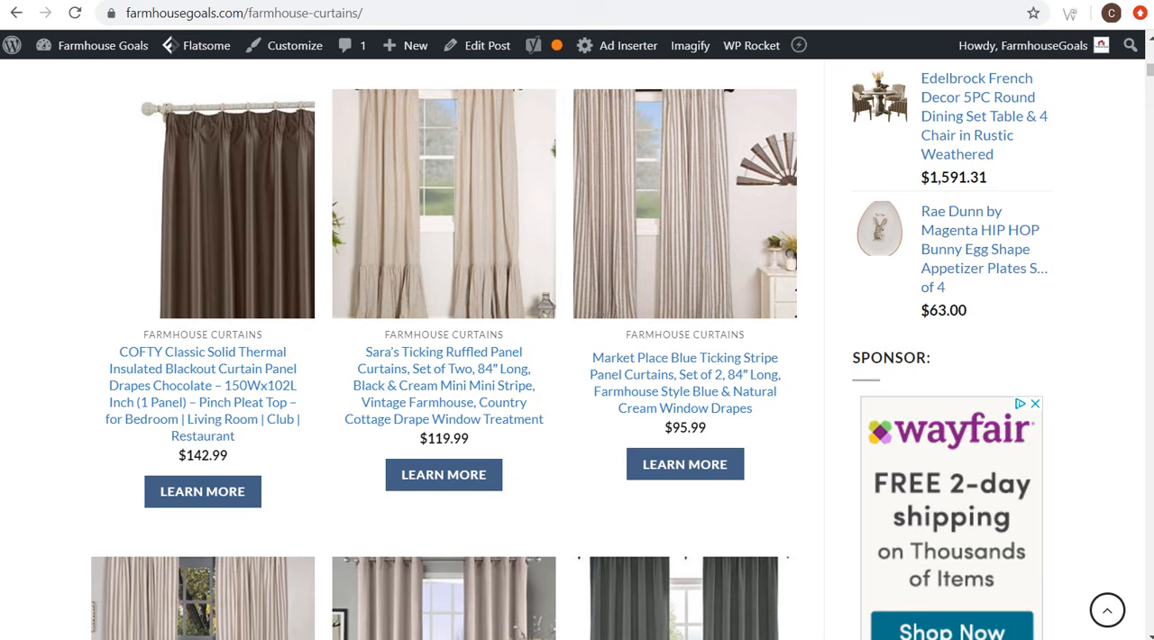
pyautogui.click(397, 16)
pyautogui.click(407, 14)
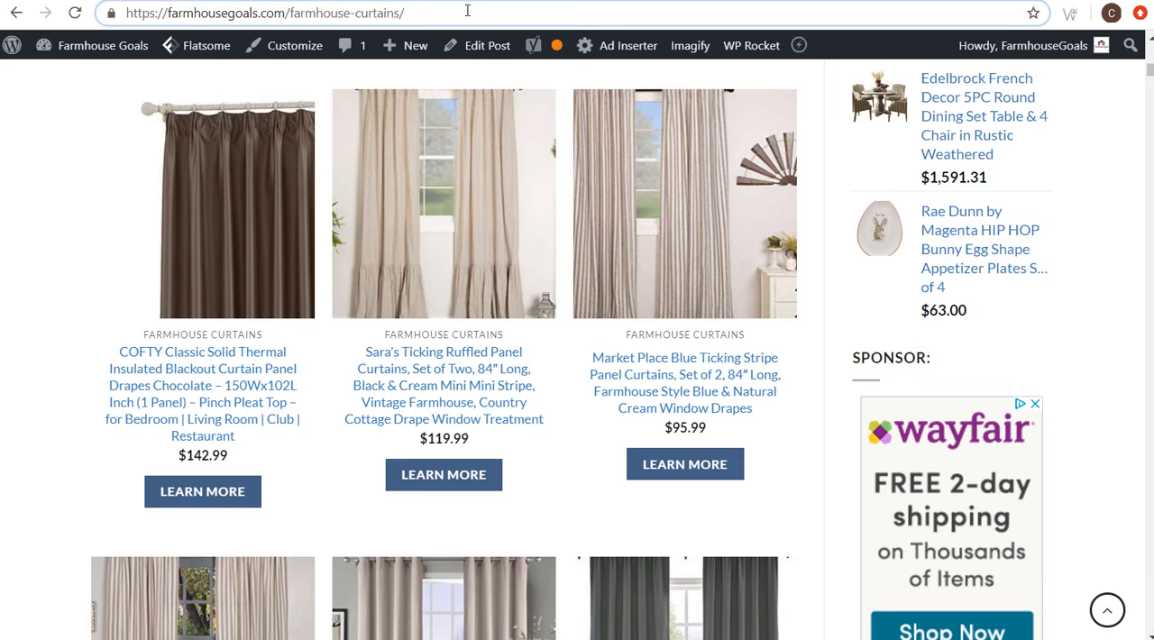
pyautogui.click(236, 0)
pyautogui.click(245, 417)
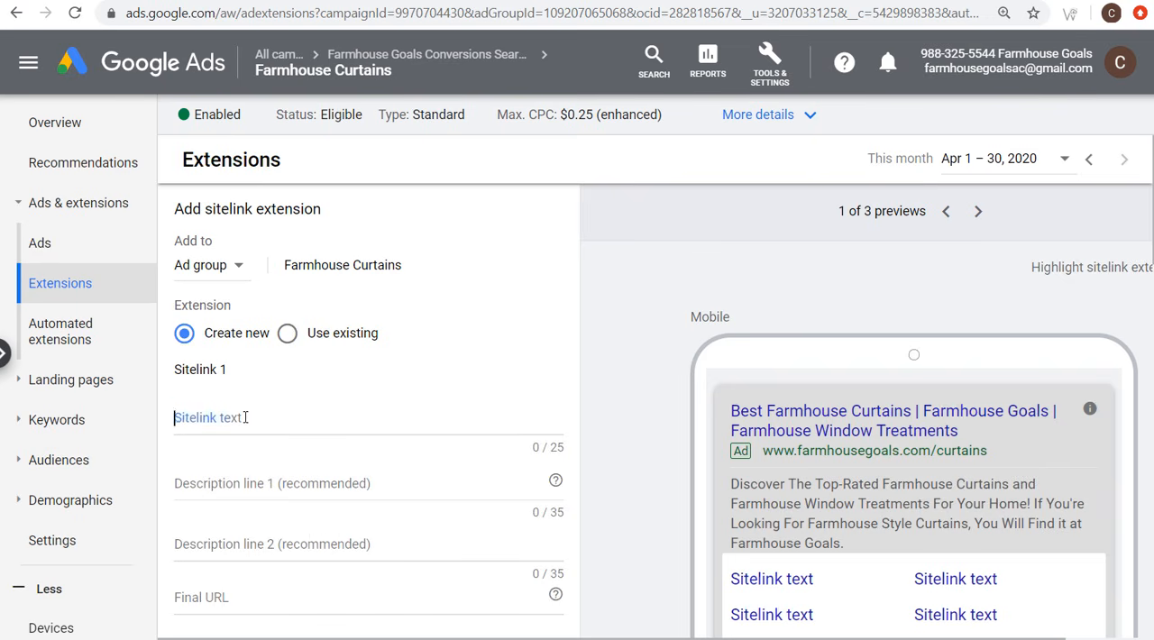
pyautogui.write('Farmho')
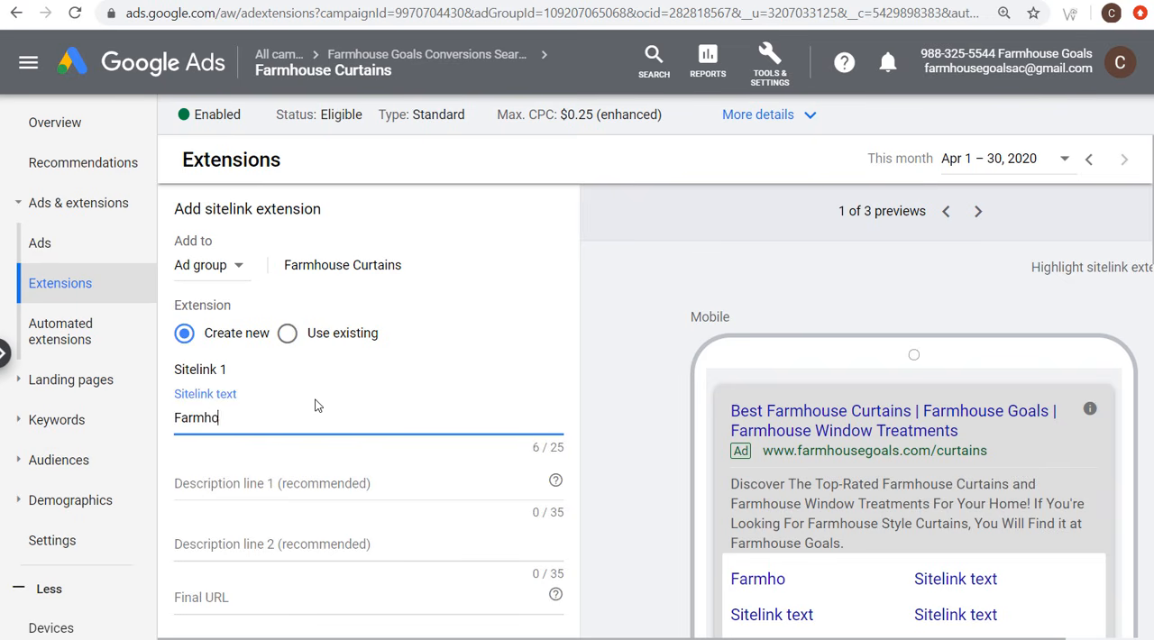
pyautogui.write('use Curtains')
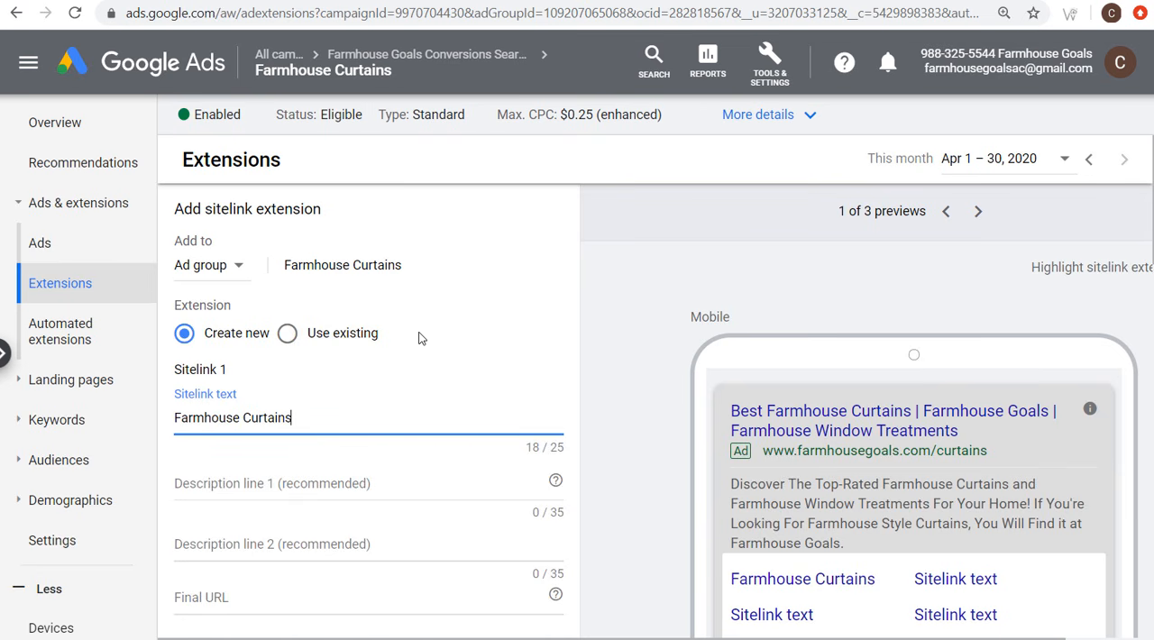
pyautogui.scroll(-2, 362, 380)
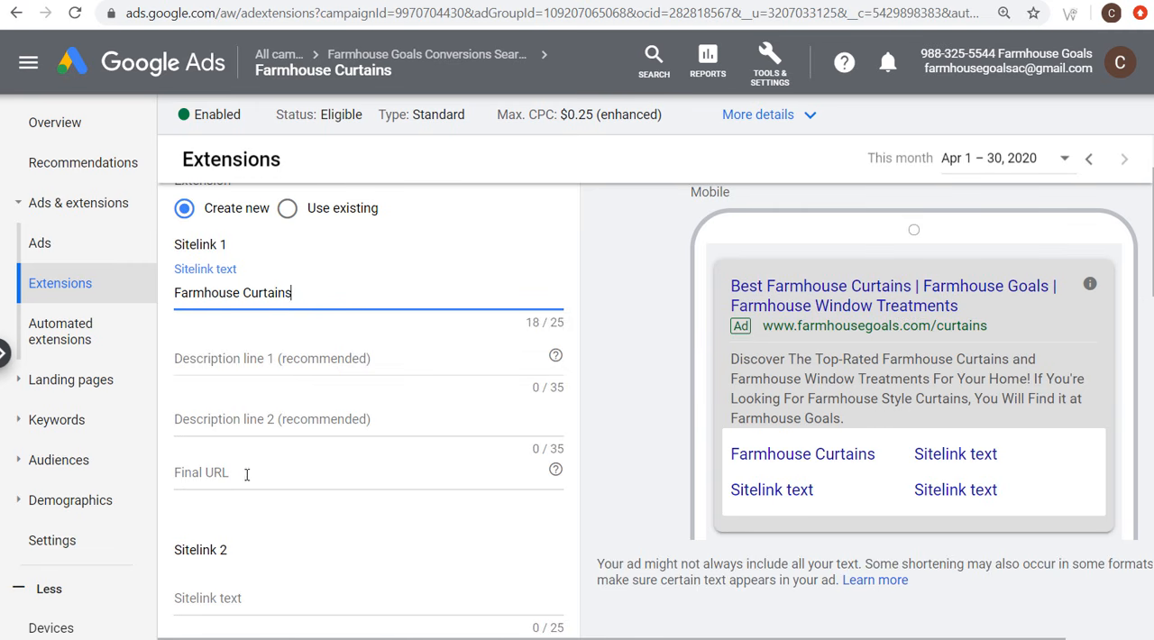
pyautogui.click(618, 2)
pyautogui.doubleClick(359, 16)
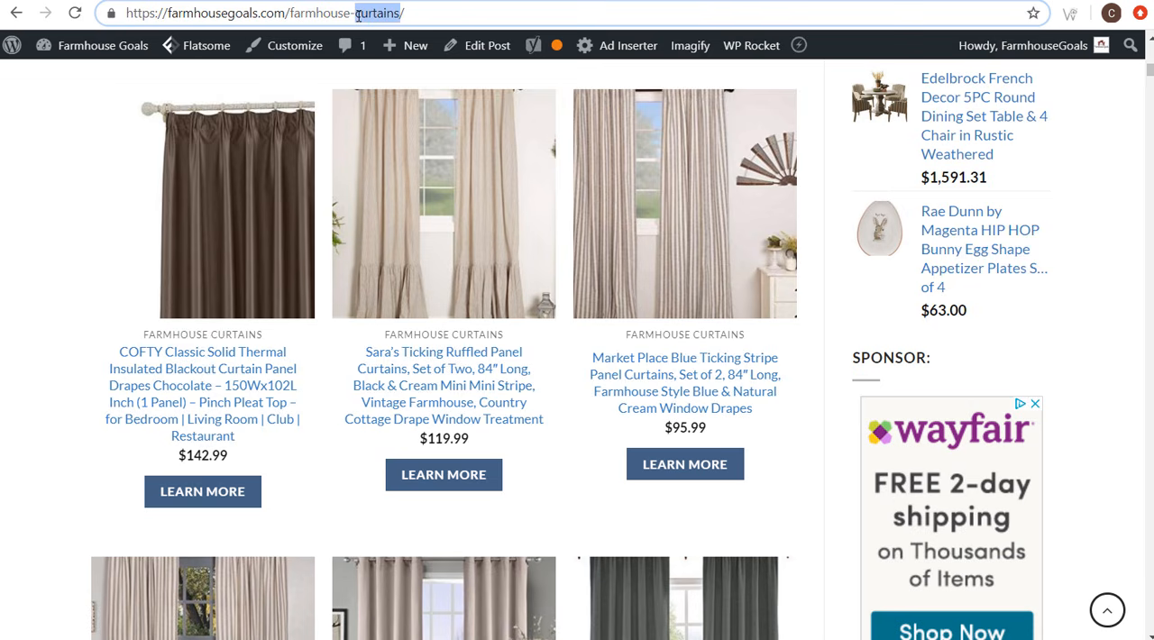
pyautogui.tripleClick(360, 17)
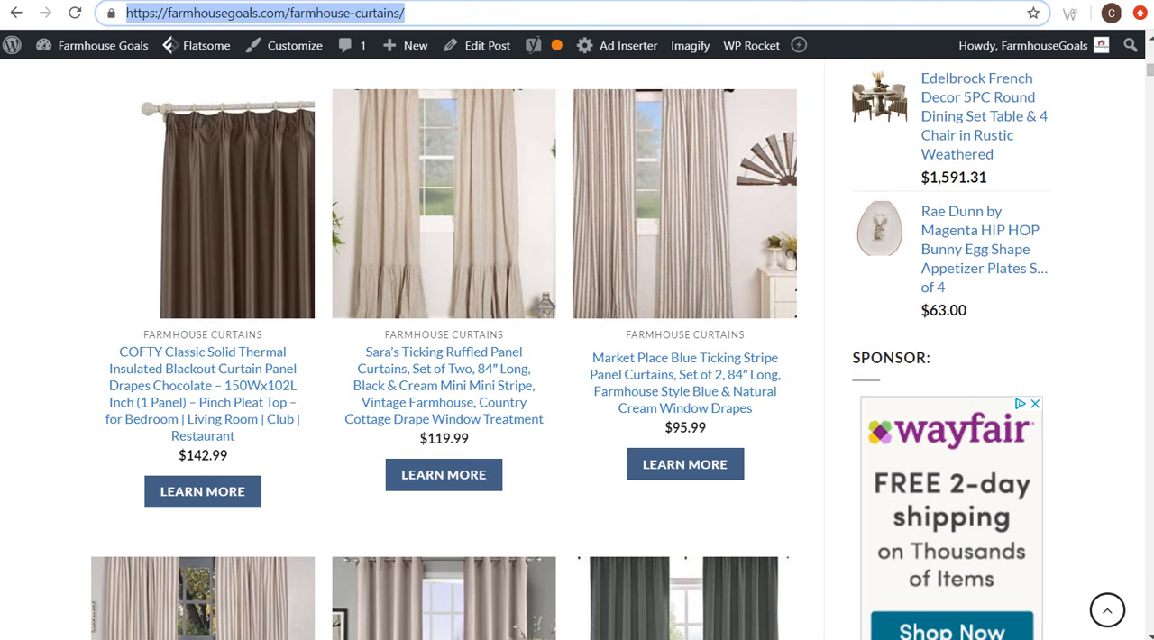
pyautogui.hotkey('ctrl', 'c')
pyautogui.hotkey('ctrl', 'Tab')
pyautogui.click(226, 472)
pyautogui.hotkey('ctrl', 'v')
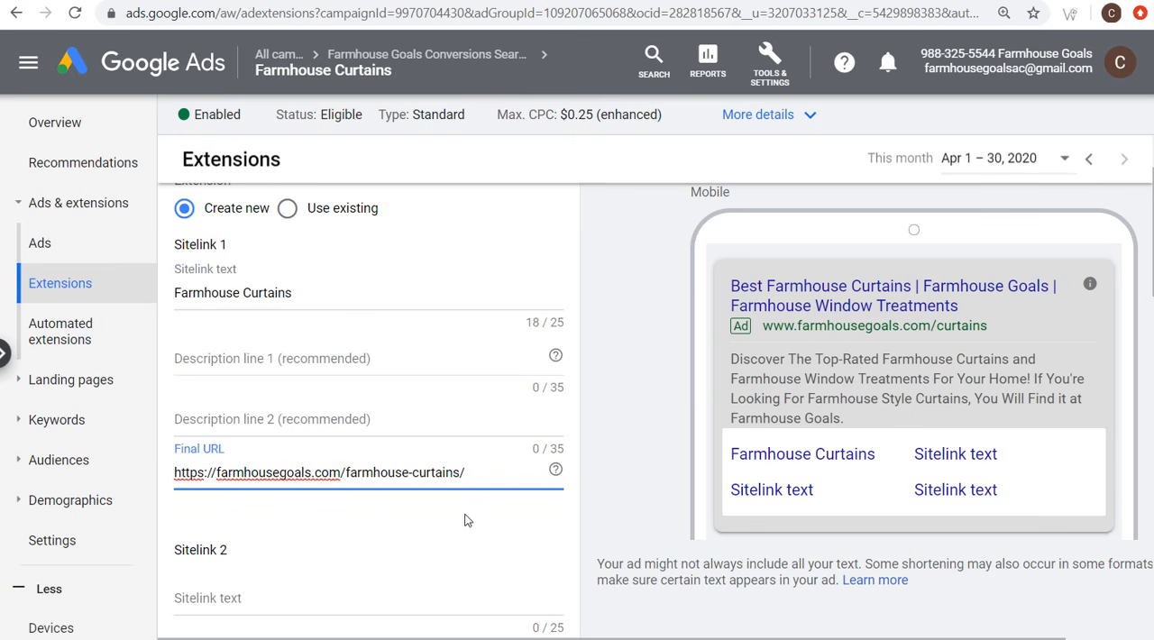
pyautogui.scroll(-4, 466, 520)
pyautogui.click(287, 227)
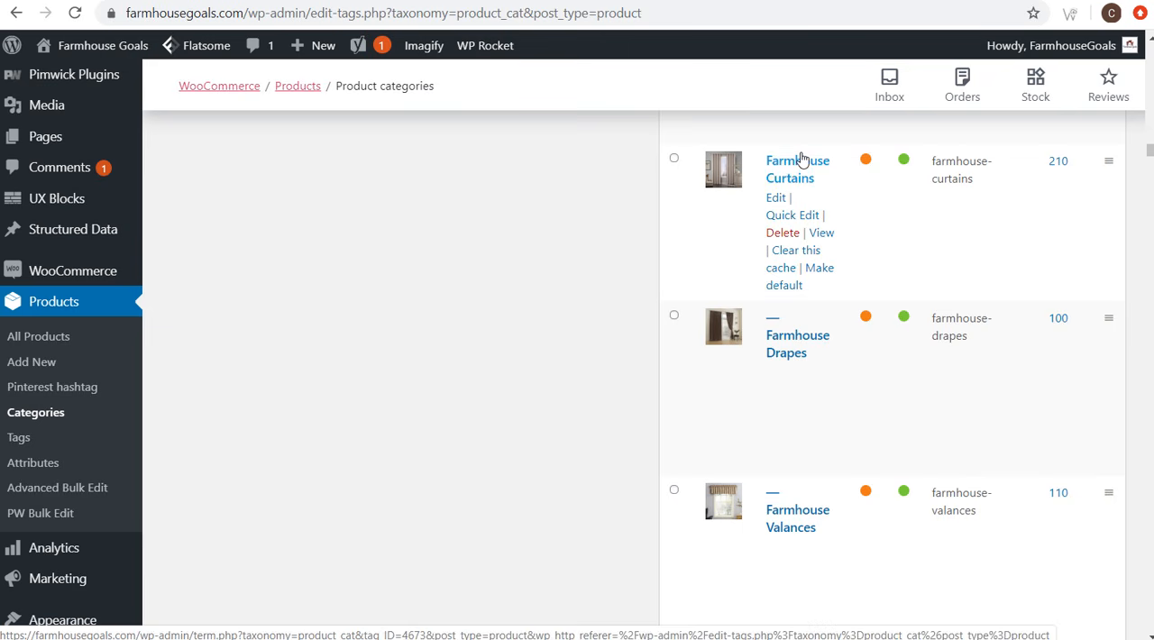
pyautogui.rightClick(827, 241)
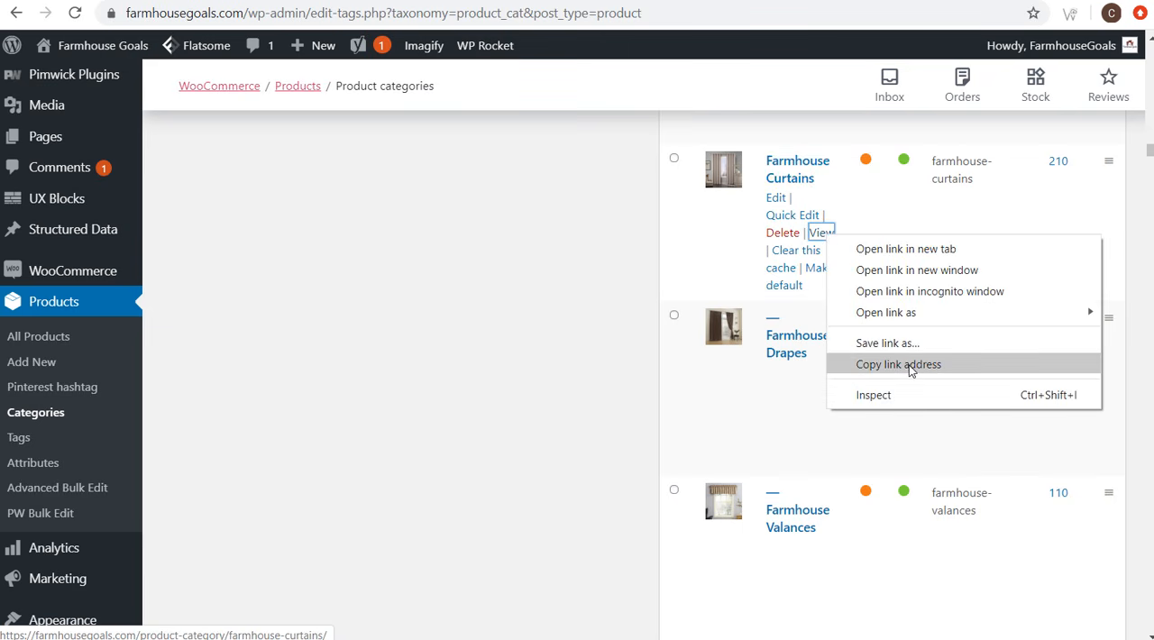
pyautogui.click(906, 434)
pyautogui.hotkey('ctrl', 'Tab')
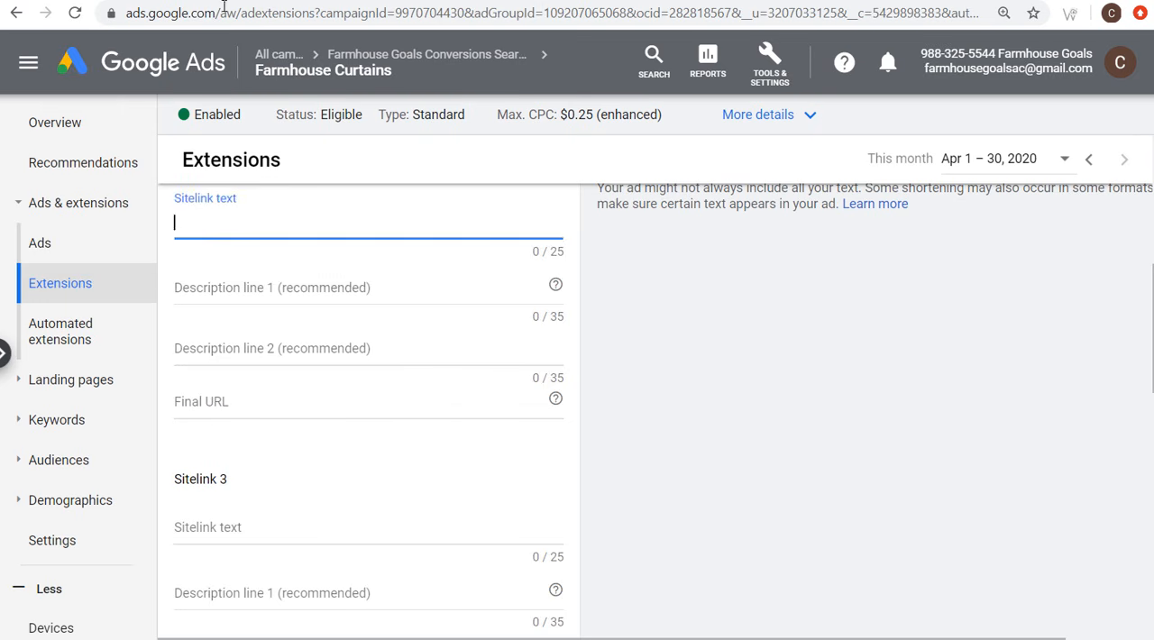
pyautogui.click(210, 398)
pyautogui.hotkey('ctrl', 'v')
pyautogui.moveTo(375, 403); pyautogui.dragTo(507, 403)
pyautogui.click(506, 401)
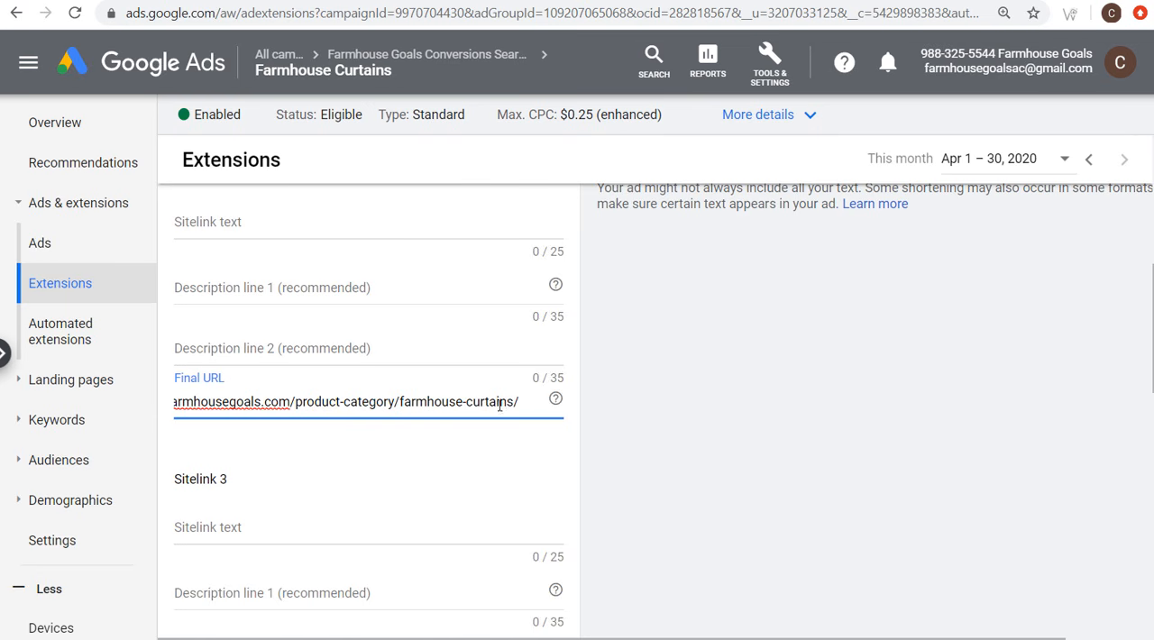
pyautogui.click(286, 225)
pyautogui.write('Shop Curtains')
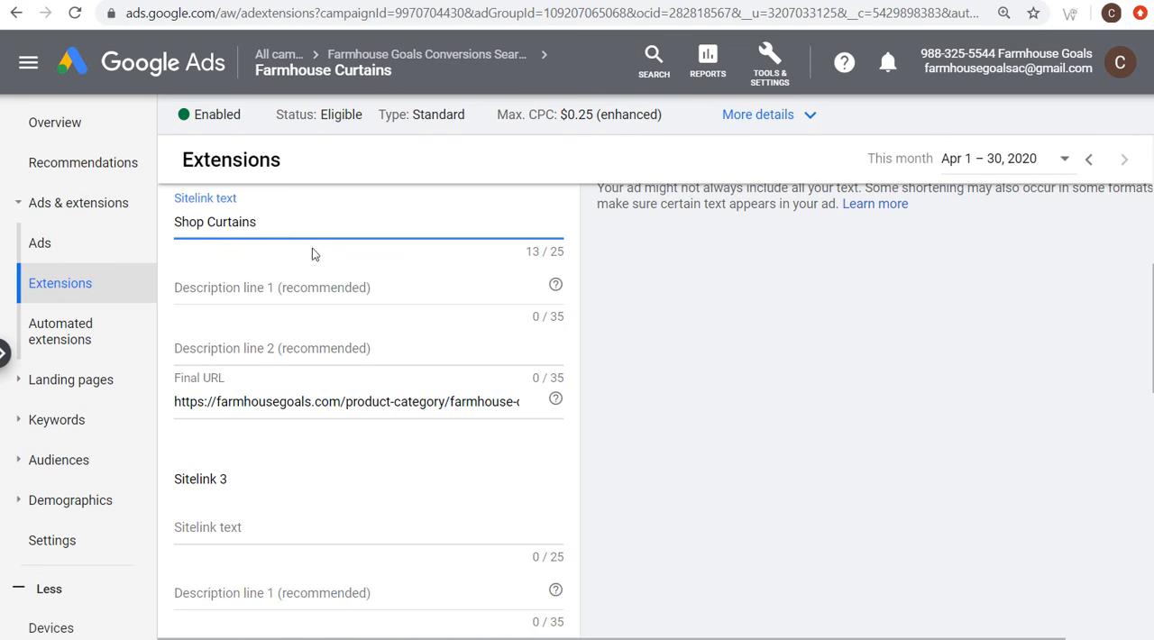
# Step: Fill in the third sitelink with the text "Farmhouse Drapes" and the Farmhouse Drapes category URL ending in /farmhouse-curtains/farmhouse-drapes/, copied from the product categories
pyautogui.scroll(-2, 311, 254)
pyautogui.click(238, 396)
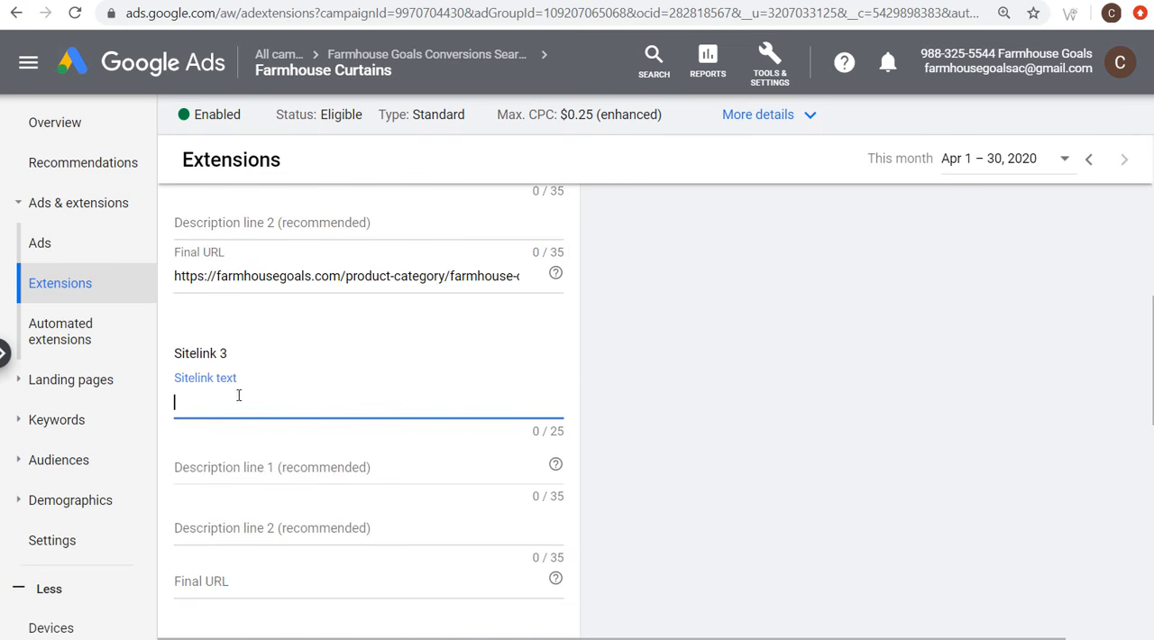
pyautogui.click(475, 0)
pyautogui.moveTo(789, 365)
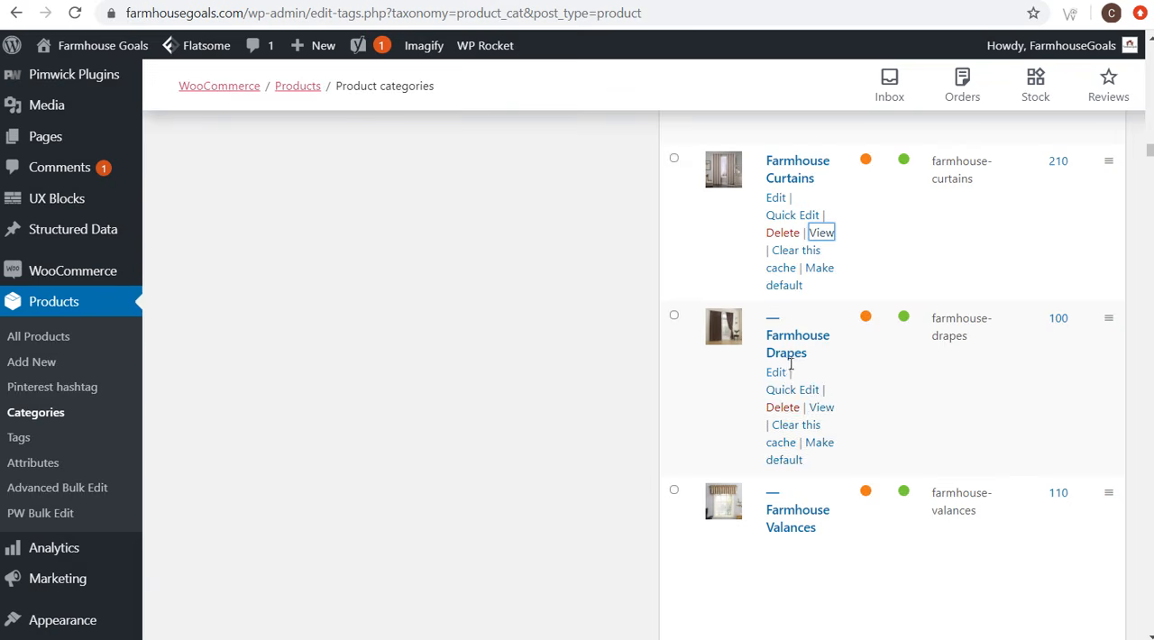
pyautogui.rightClick(821, 409)
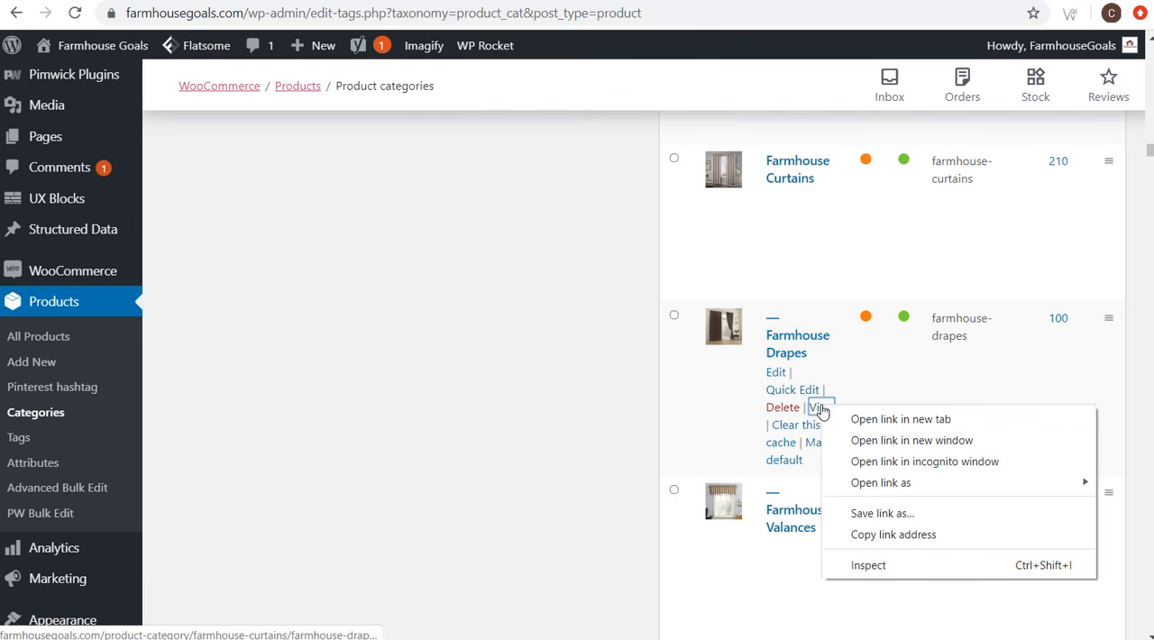
pyautogui.click(889, 539)
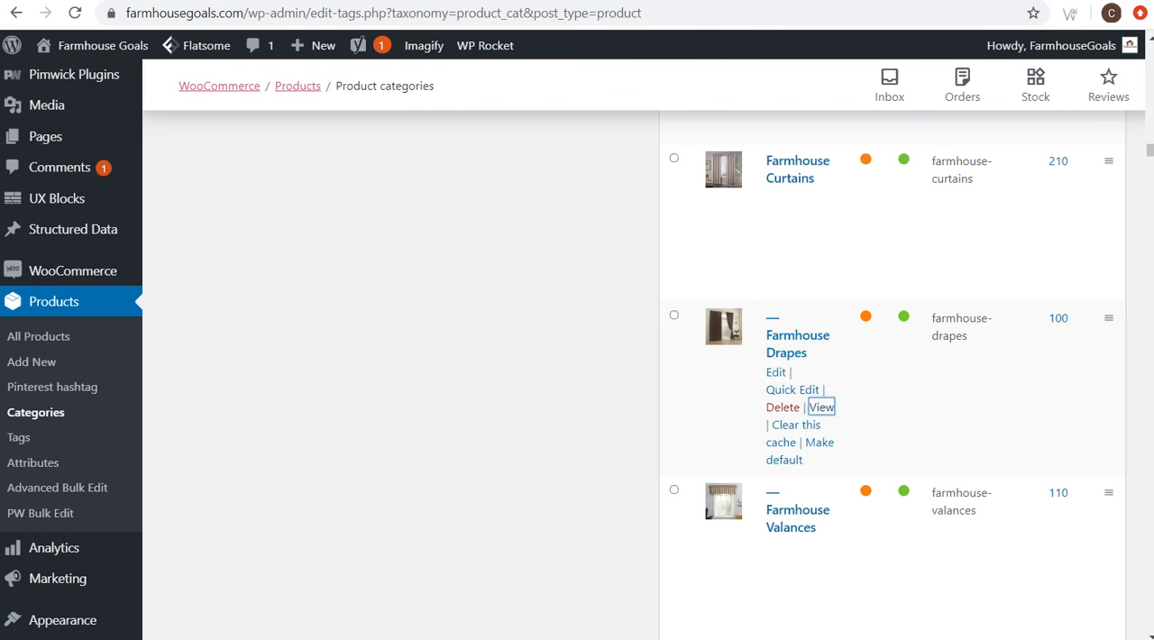
pyautogui.click(271, 0)
pyautogui.click(255, 576)
pyautogui.hotkey('ctrl', 'v')
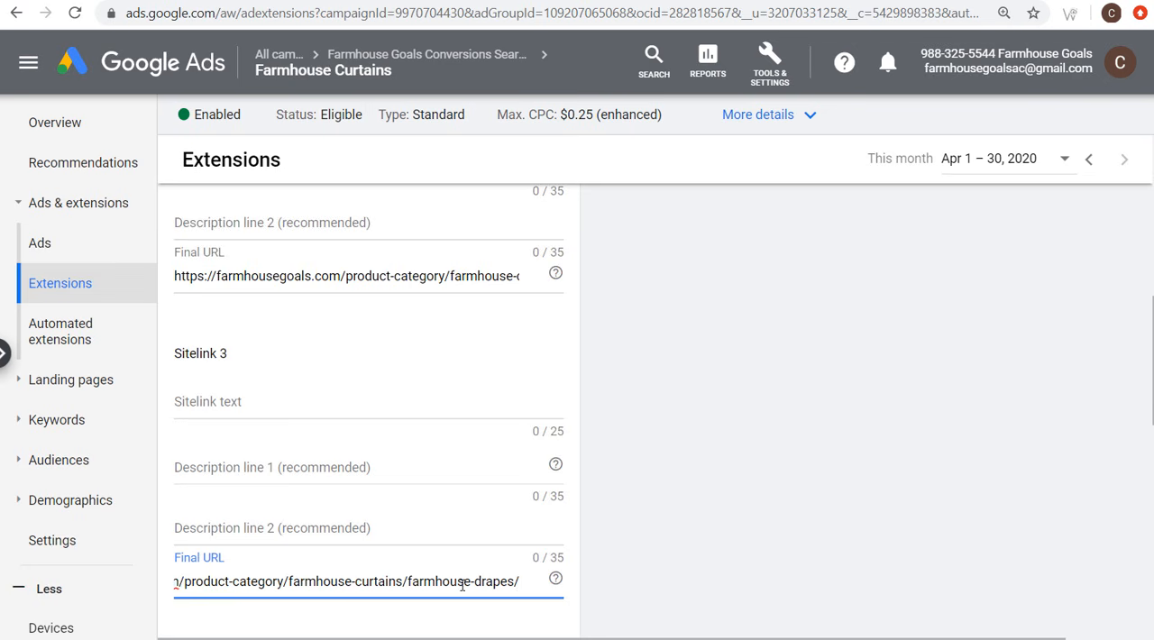
pyautogui.click(285, 400)
pyautogui.write('Farmhouse Drapes')
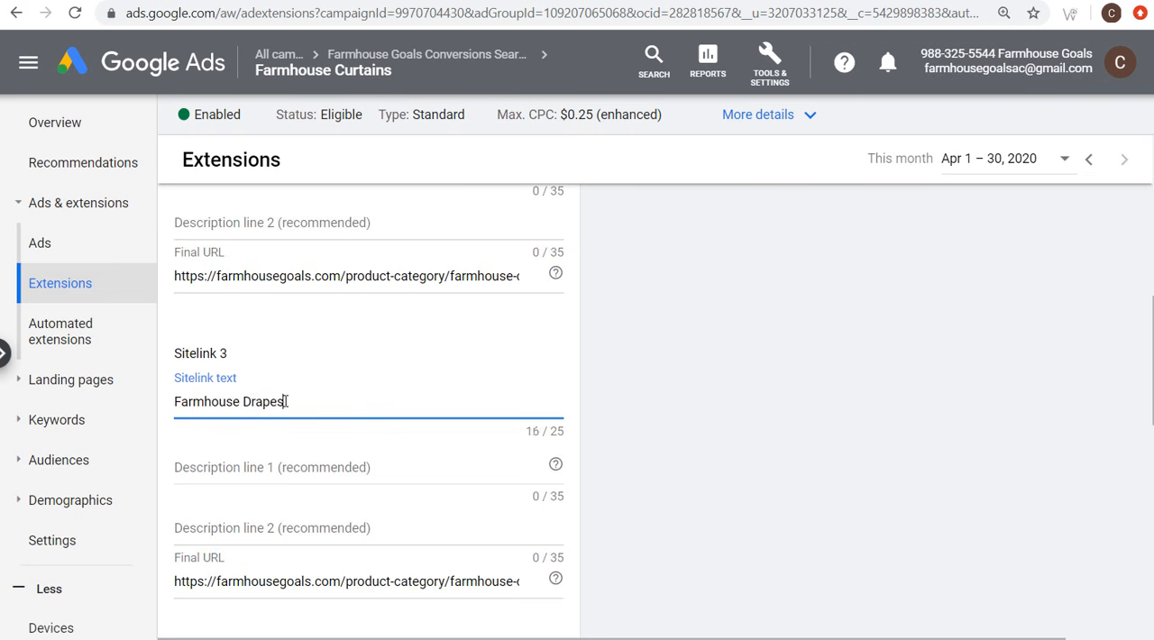
# Step: Fill in the fourth sitelink with the text "Farmhouse Valances" and the Farmhouse Valances category URL ending in /farmhouse-valances/, copied from the product categories
pyautogui.scroll(-3, 350, 323)
pyautogui.scroll(-2, 350, 323)
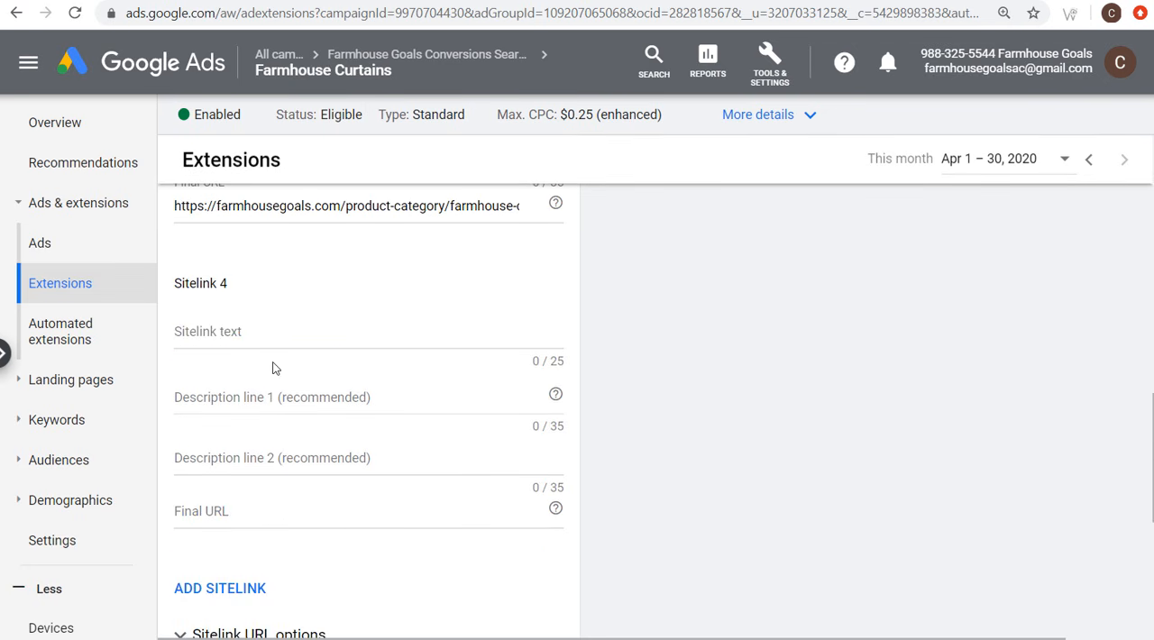
pyautogui.click(424, 0)
pyautogui.moveTo(811, 546)
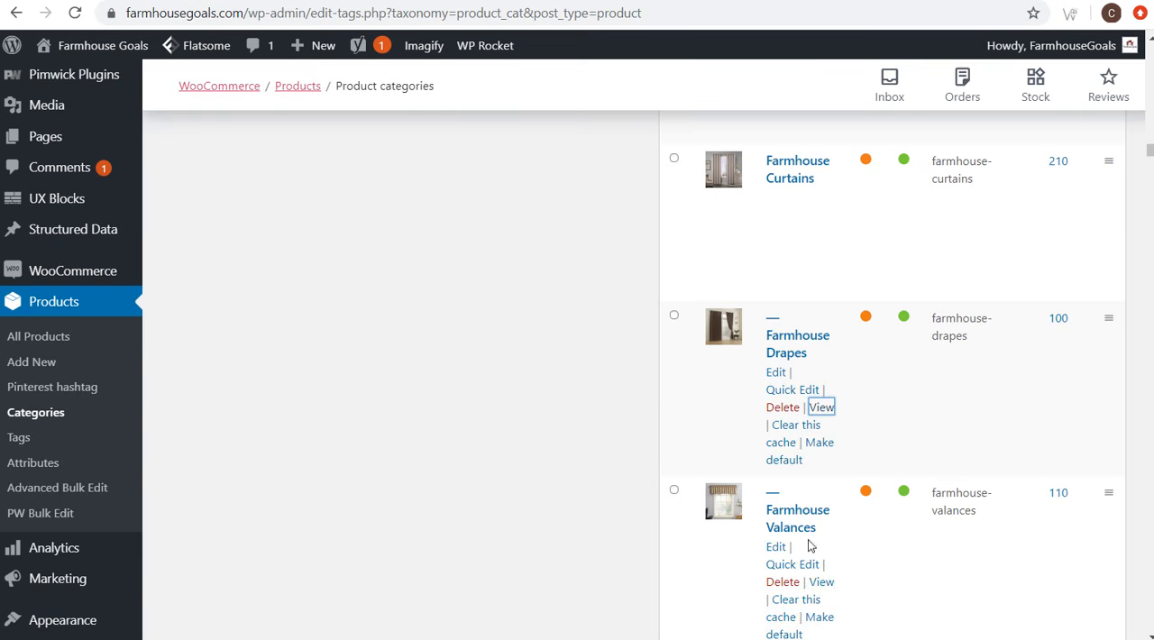
pyautogui.scroll(-1, 845, 509)
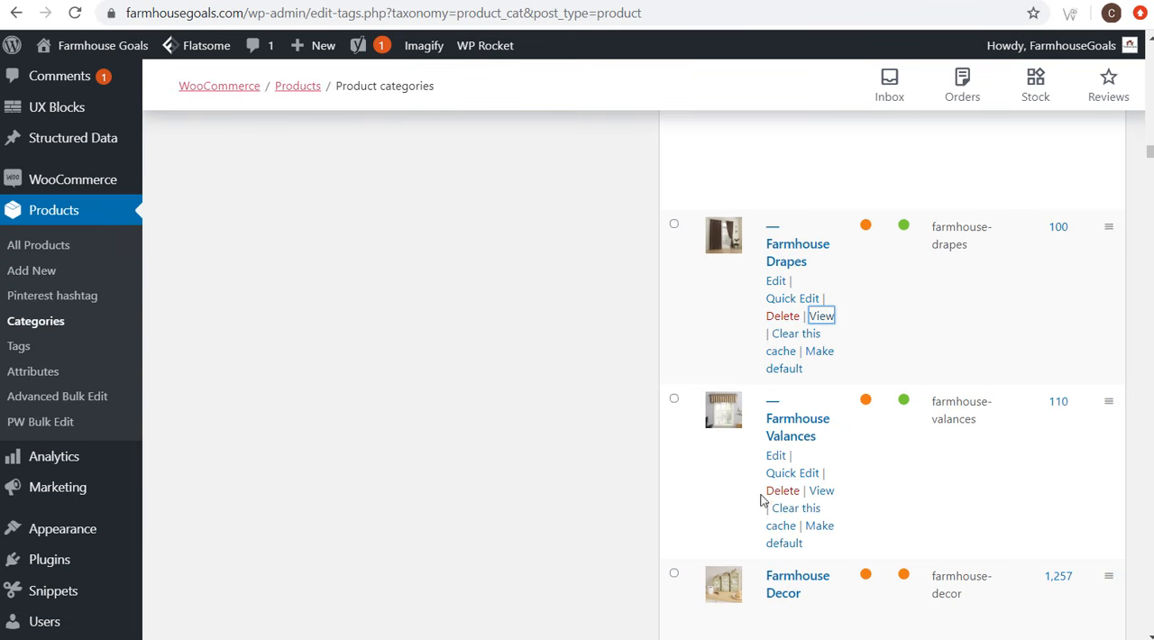
pyautogui.rightClick(818, 490)
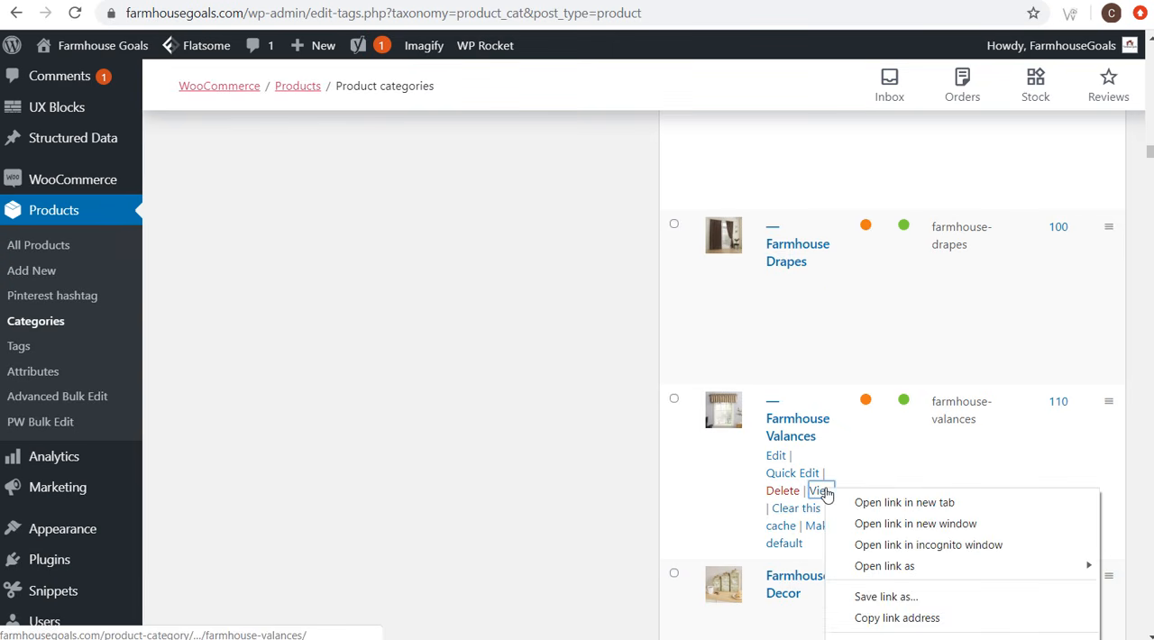
pyautogui.click(879, 619)
pyautogui.hotkey('ctrl', 'Tab')
pyautogui.click(261, 517)
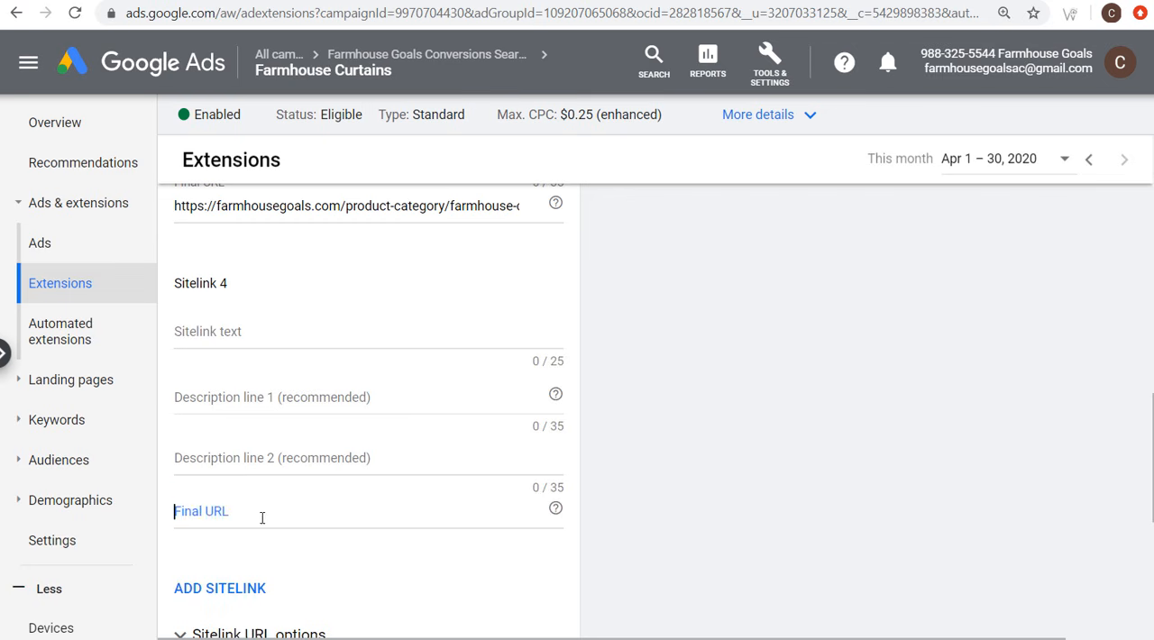
pyautogui.hotkey('ctrl', 'v')
pyautogui.click(287, 334)
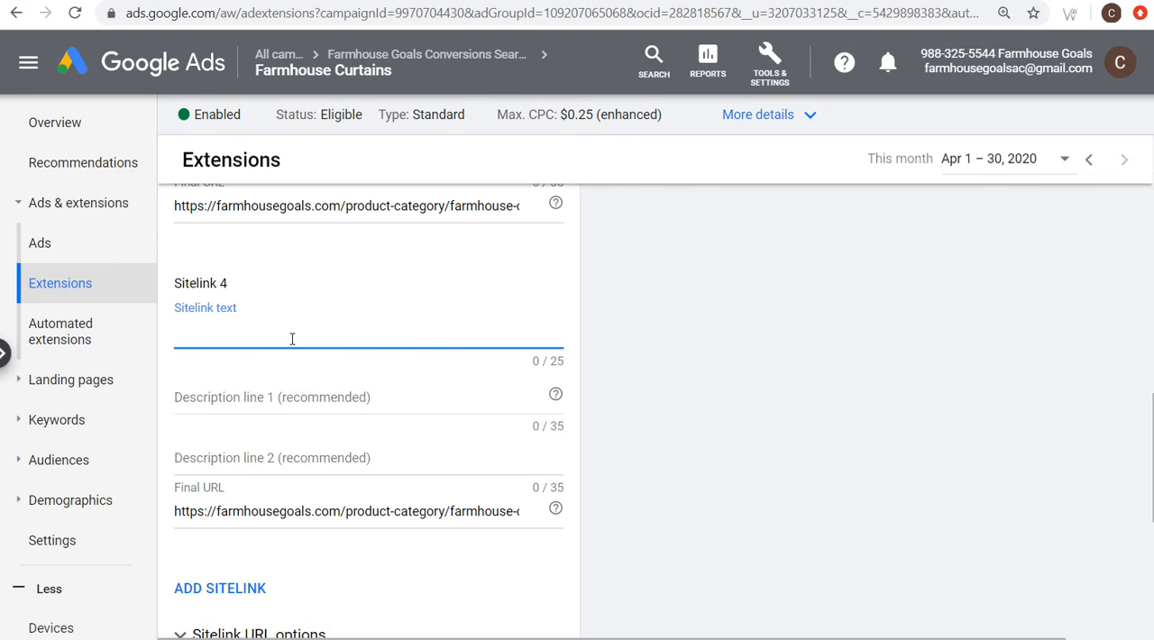
pyautogui.write('Farmhouse Valances')
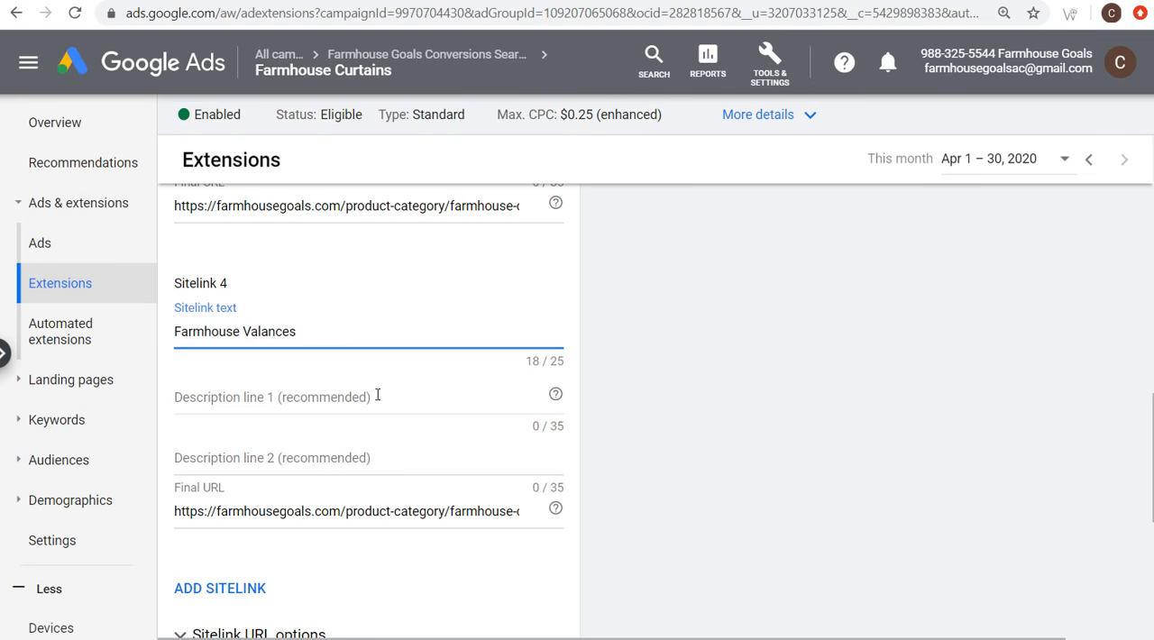
# Step: Review the texts and final URLs of the four sitelinks and their appearance in the mobile ad preview
pyautogui.scroll(-1, 365, 396)
pyautogui.scroll(-3, 248, 487)
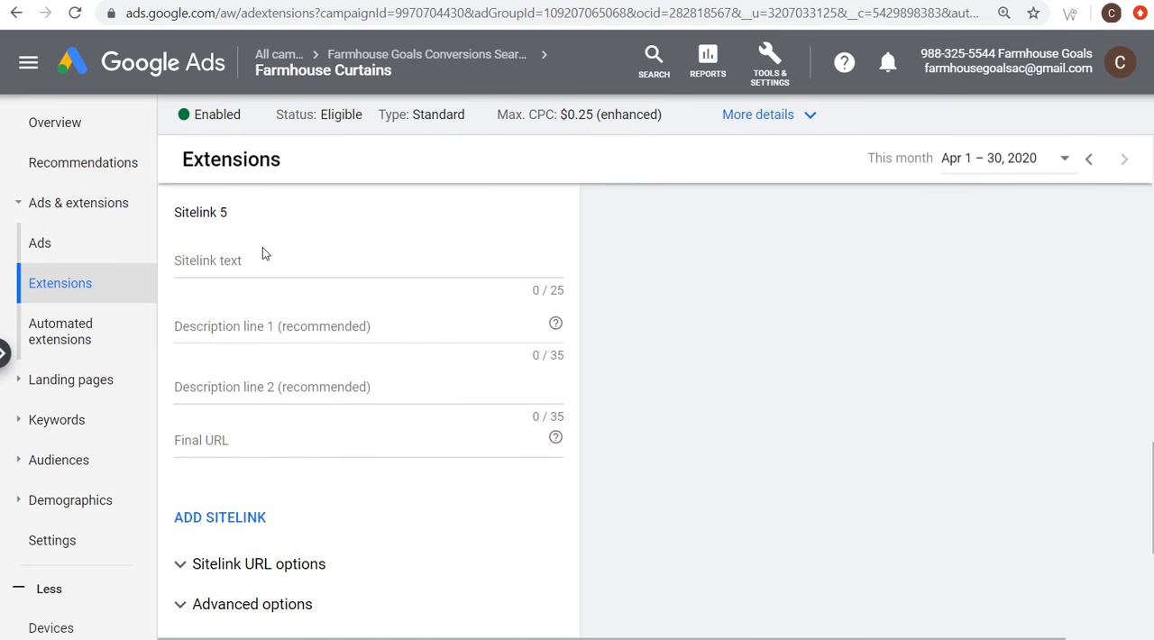
pyautogui.scroll(7, 664, 371)
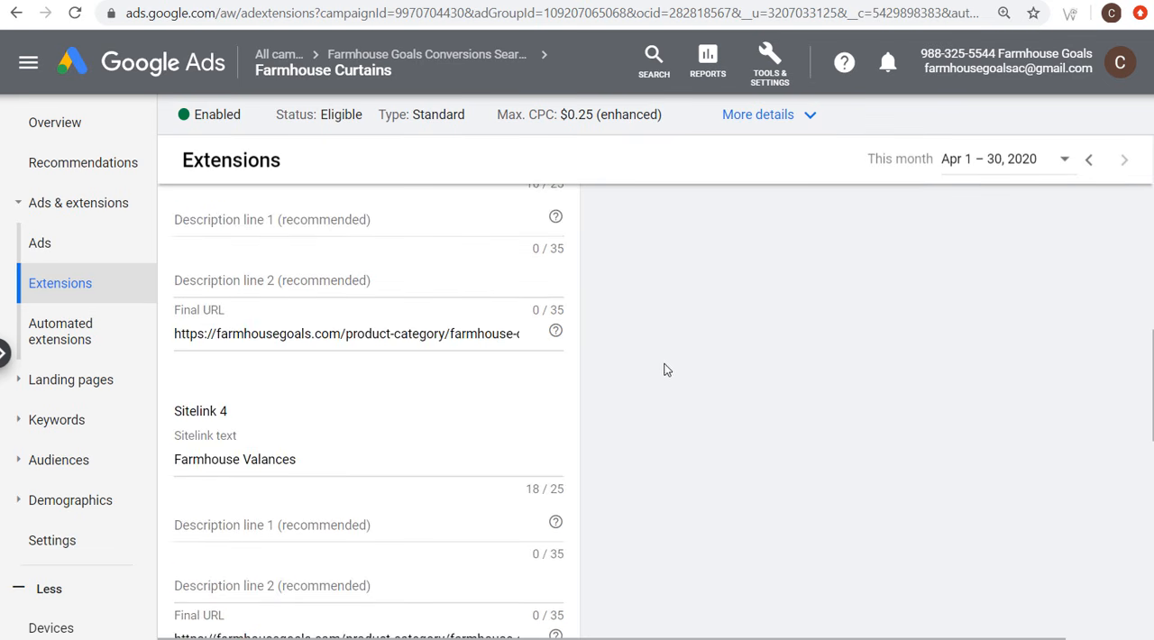
pyautogui.scroll(6, 651, 372)
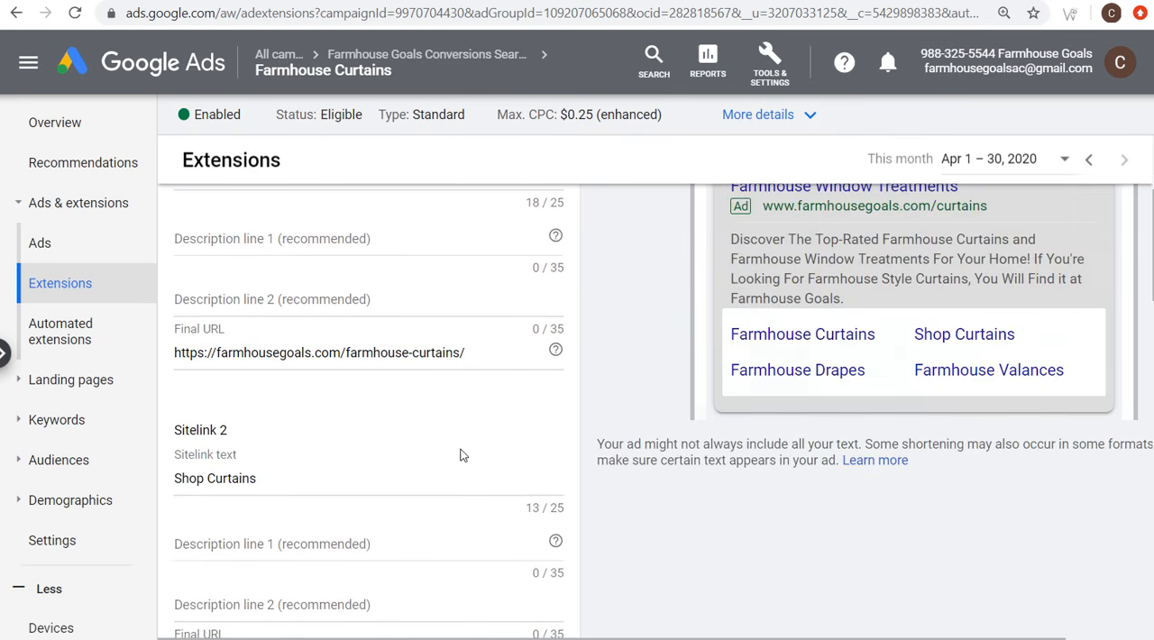
pyautogui.scroll(1, 456, 454)
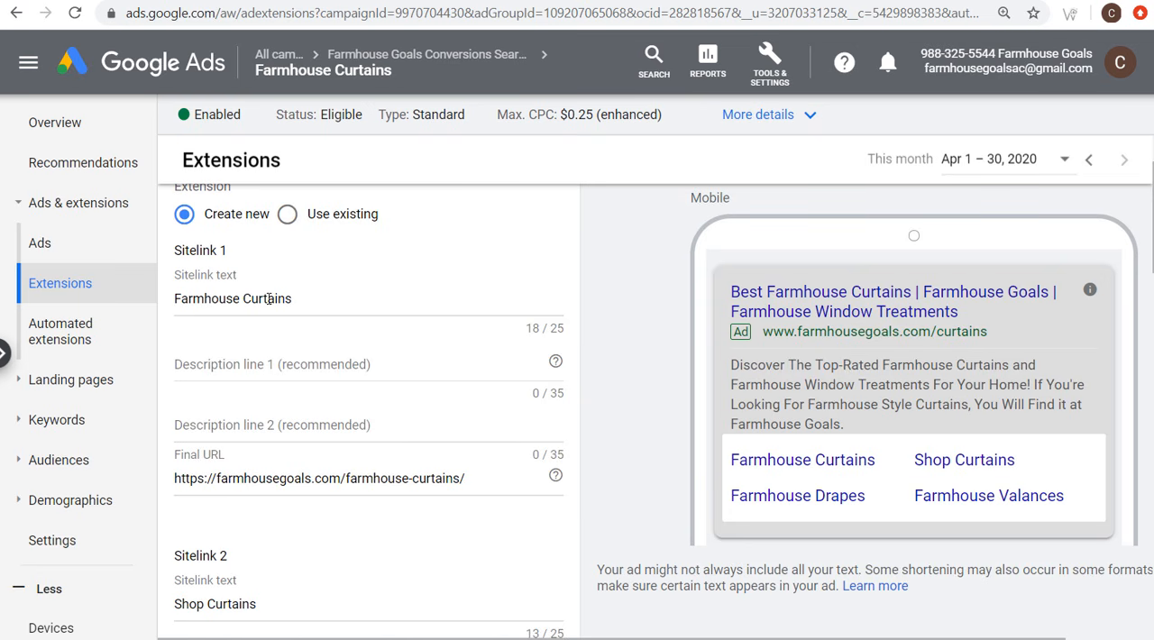
pyautogui.scroll(-3, 298, 320)
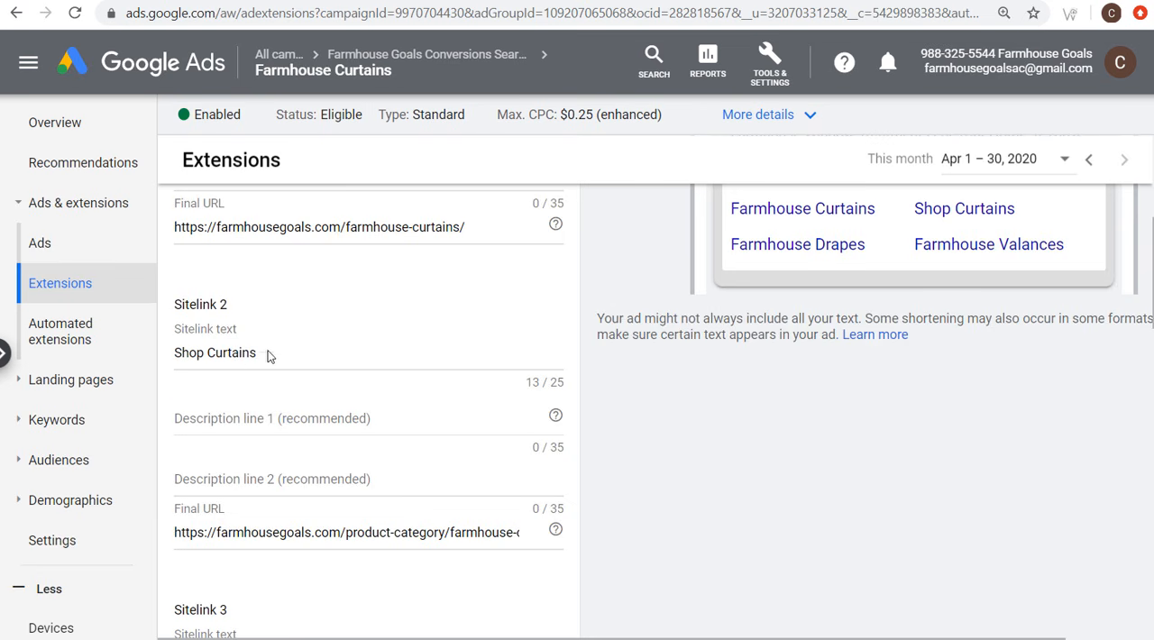
pyautogui.scroll(-3, 268, 354)
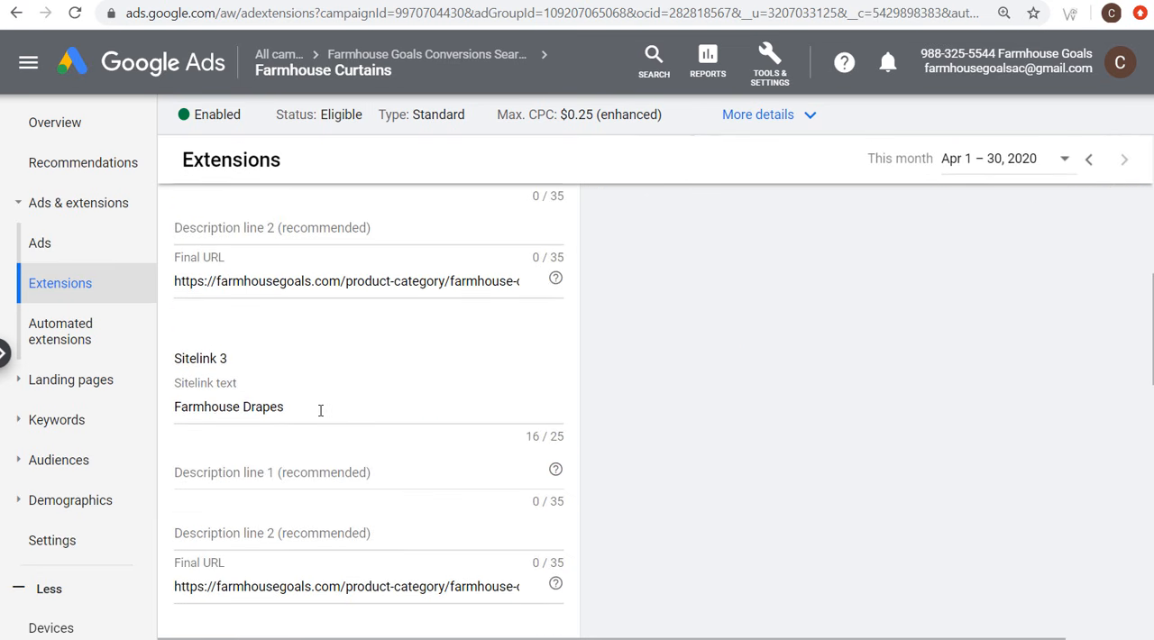
pyautogui.scroll(-4, 320, 410)
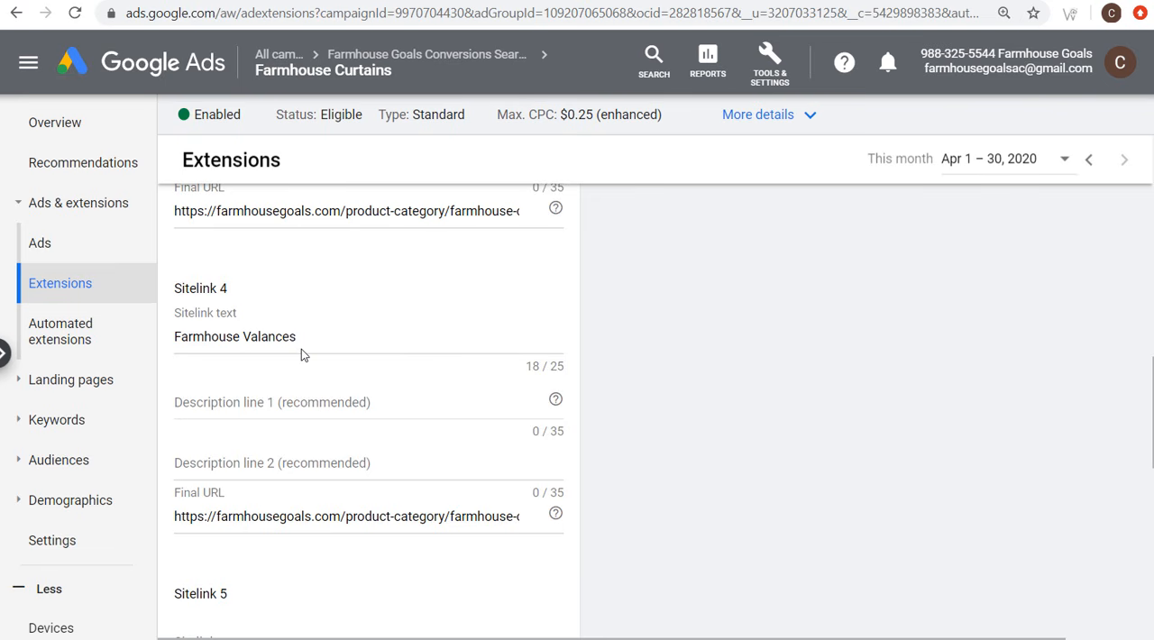
# Step: Check the description lines of the four sitelinks and save them as sitelink extensions of the Farmhouse Curtains ad group
pyautogui.scroll(3, 300, 352)
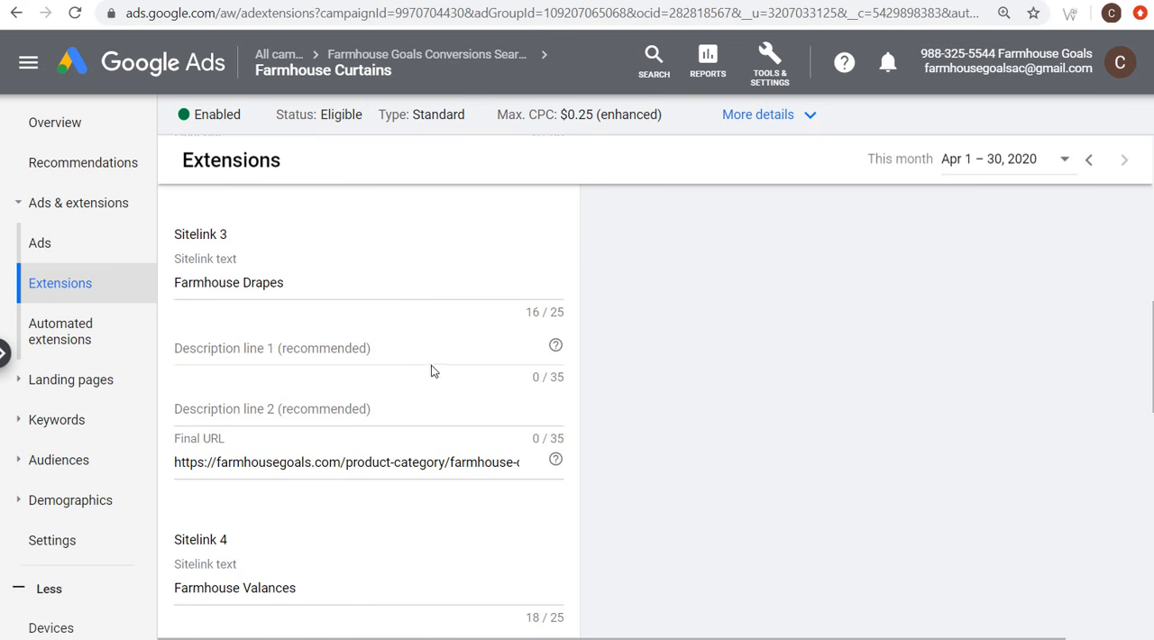
pyautogui.scroll(2, 487, 369)
pyautogui.scroll(5, 509, 373)
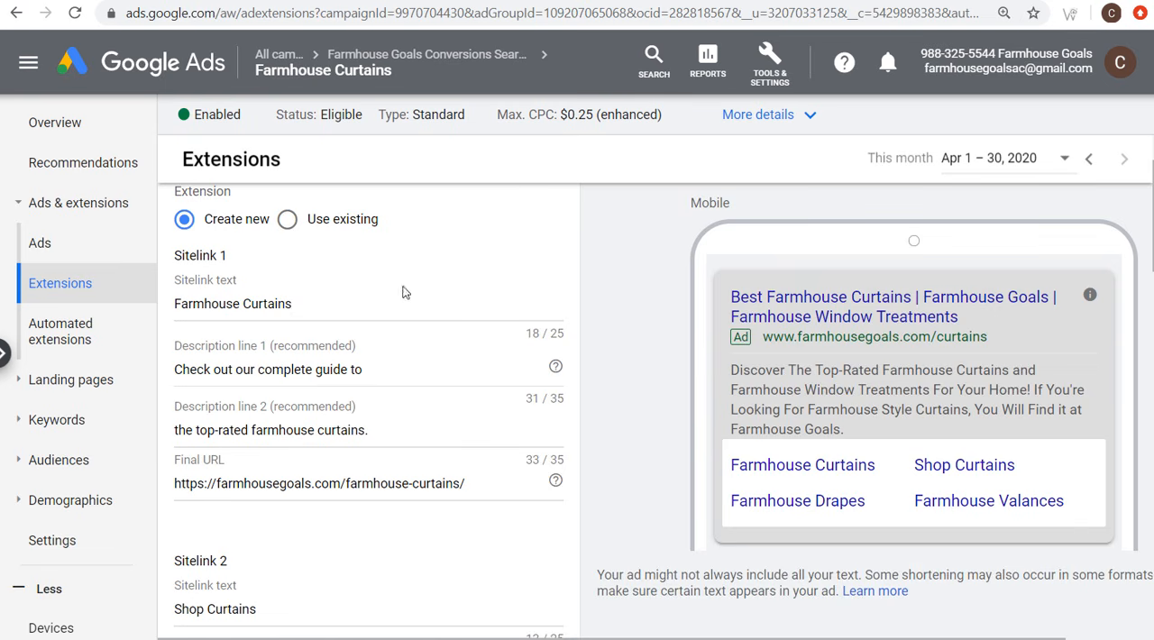
pyautogui.scroll(-15, 487, 271)
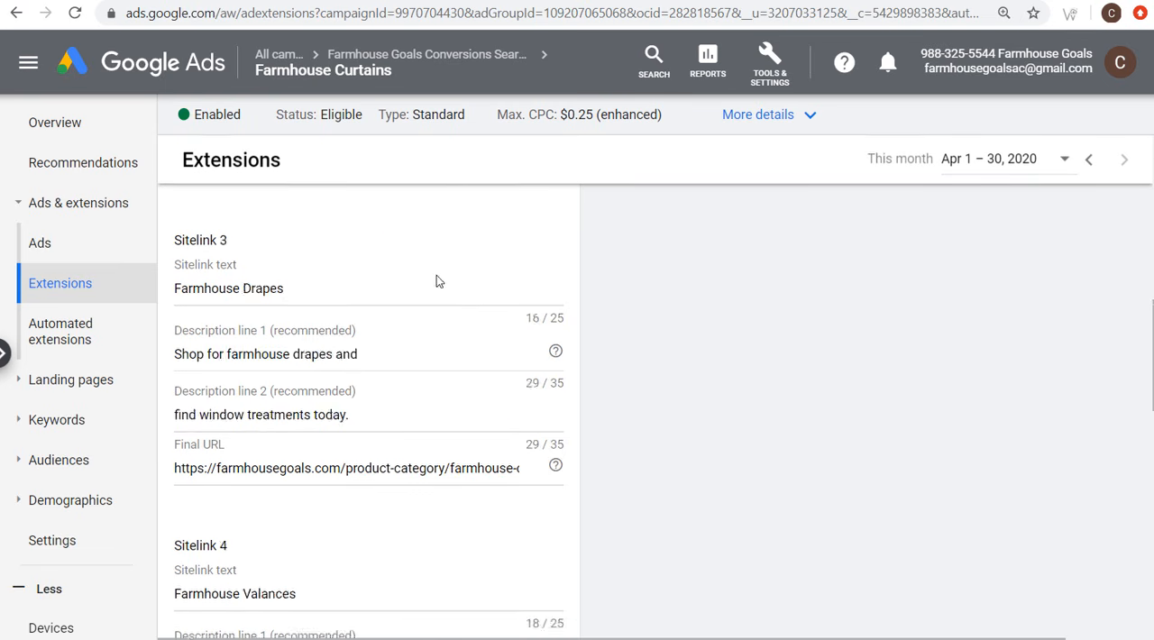
pyautogui.scroll(-3, 432, 275)
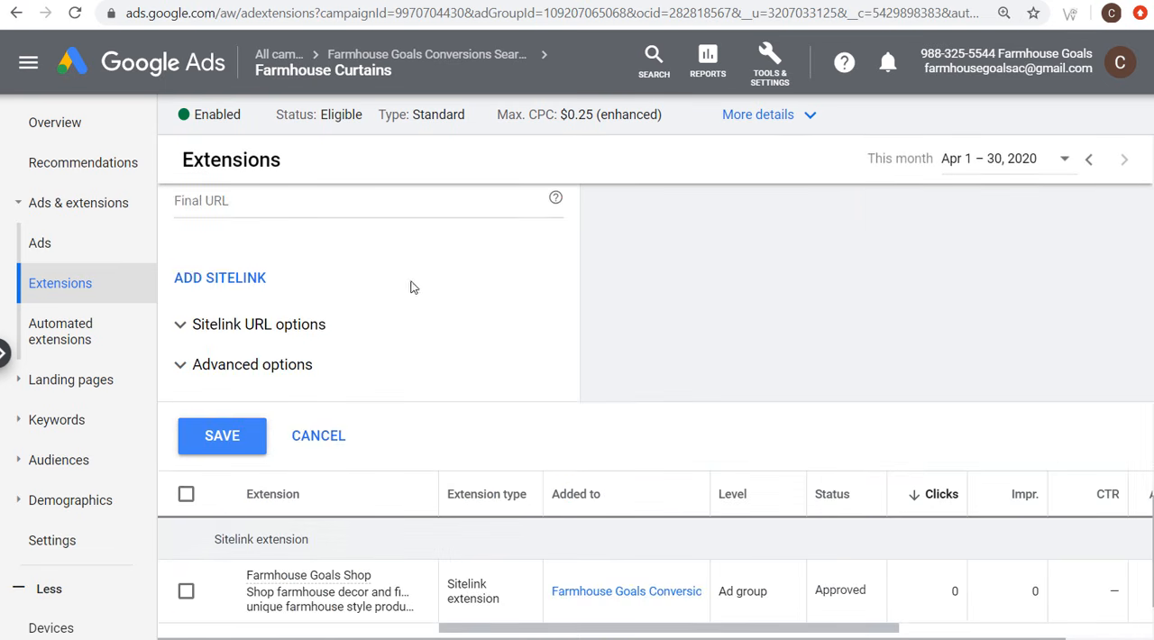
pyautogui.click(221, 434)
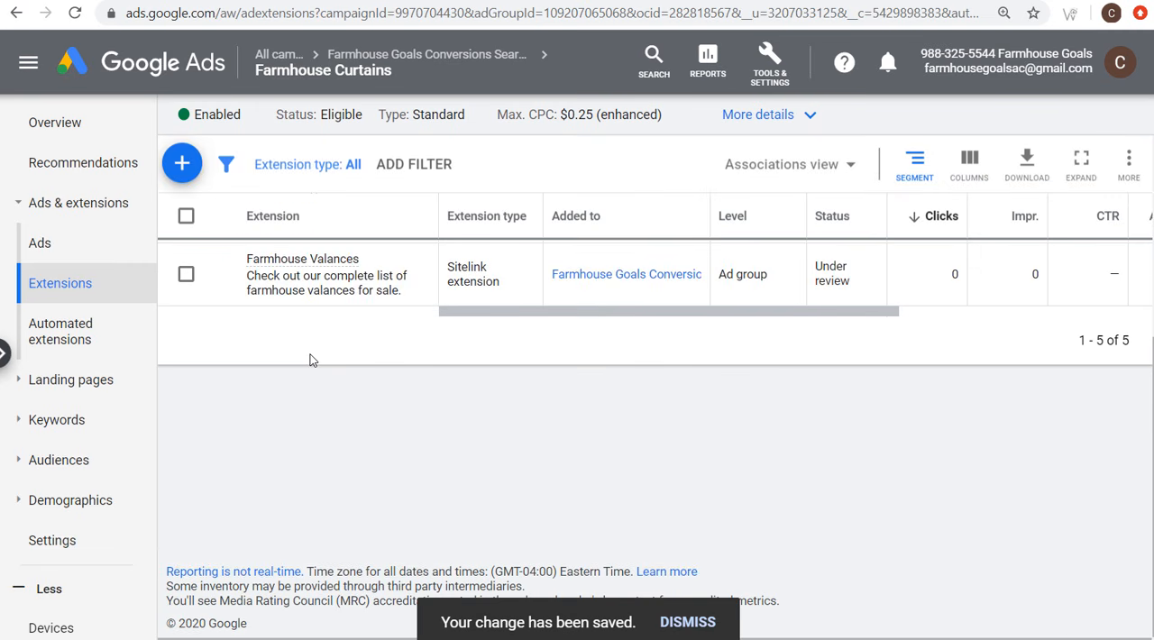
pyautogui.scroll(4, 477, 425)
pyautogui.scroll(-1, 424, 417)
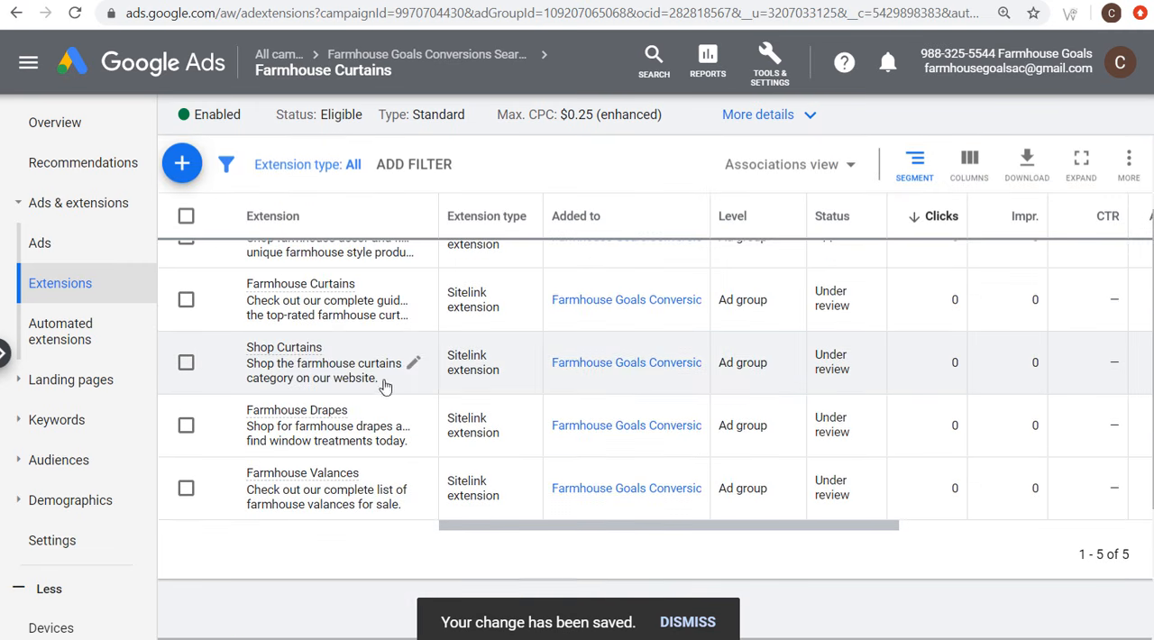
pyautogui.scroll(1, 1149, 362)
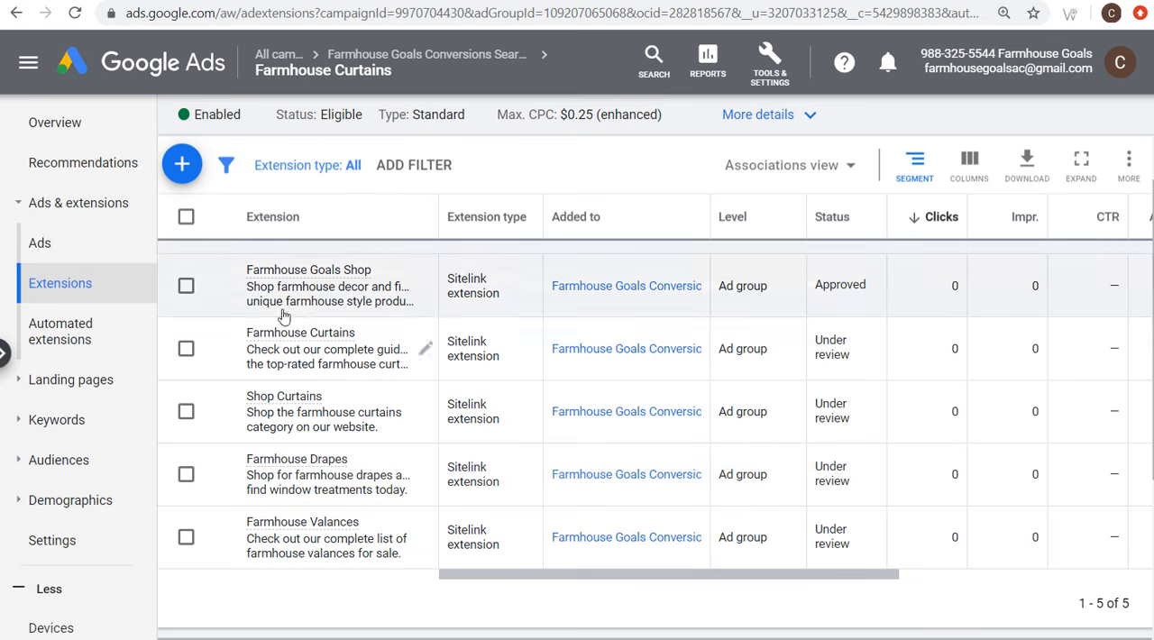
# Step: Draft a callout extension for the Farmhouse Curtains ad group with the callout texts "Free Shipping" and "Free Returns"
pyautogui.click(183, 167)
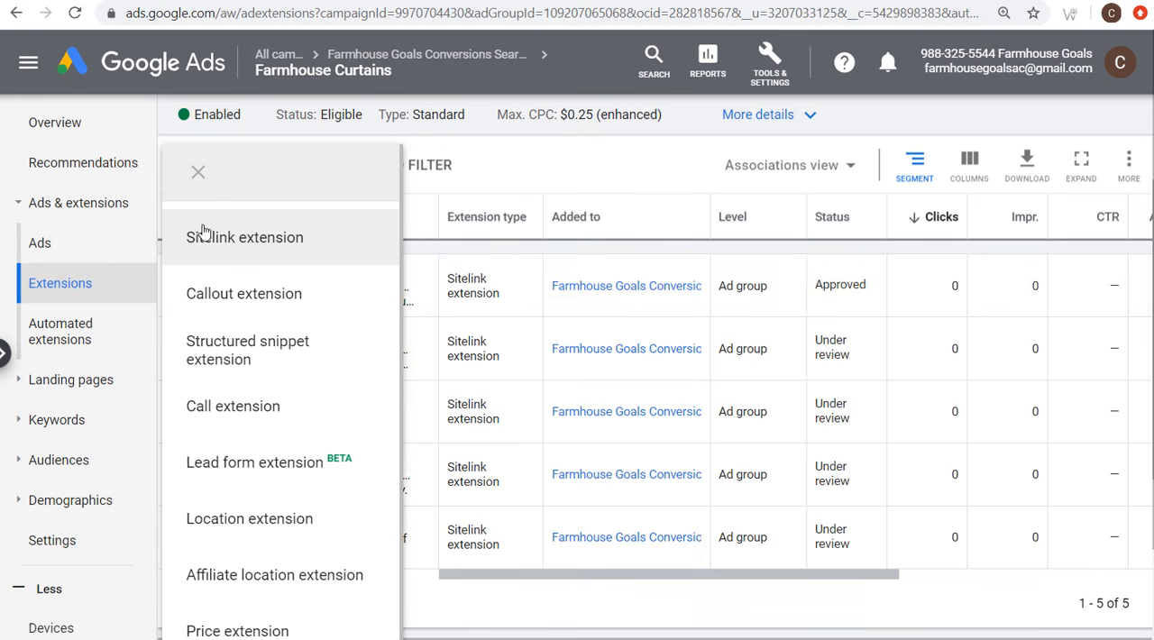
pyautogui.click(239, 295)
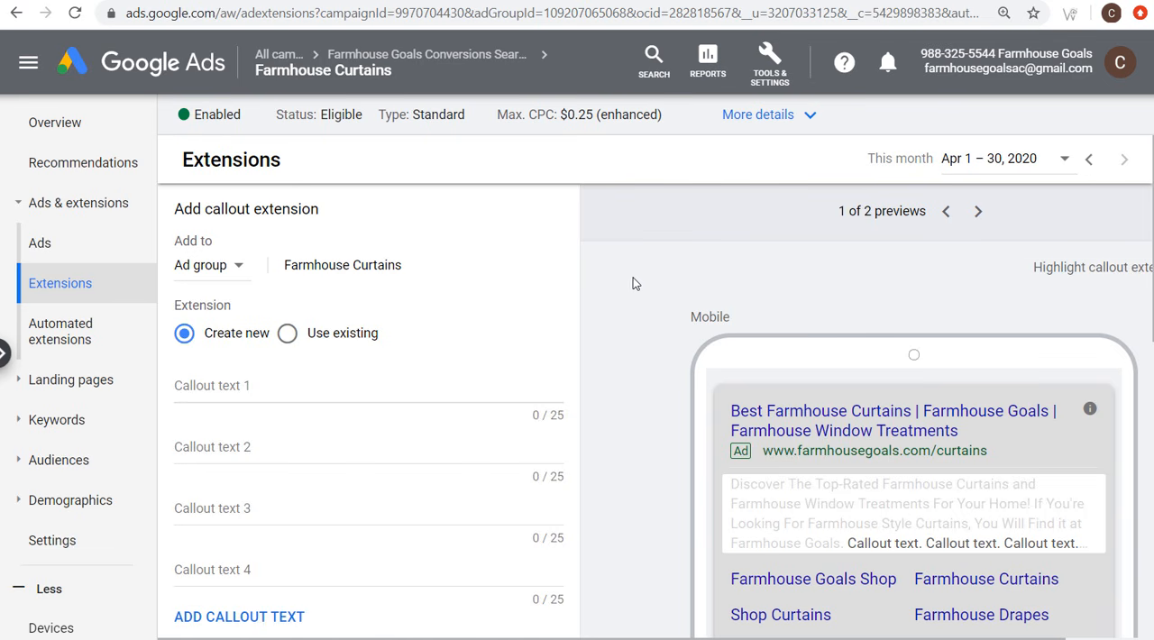
pyautogui.click(269, 386)
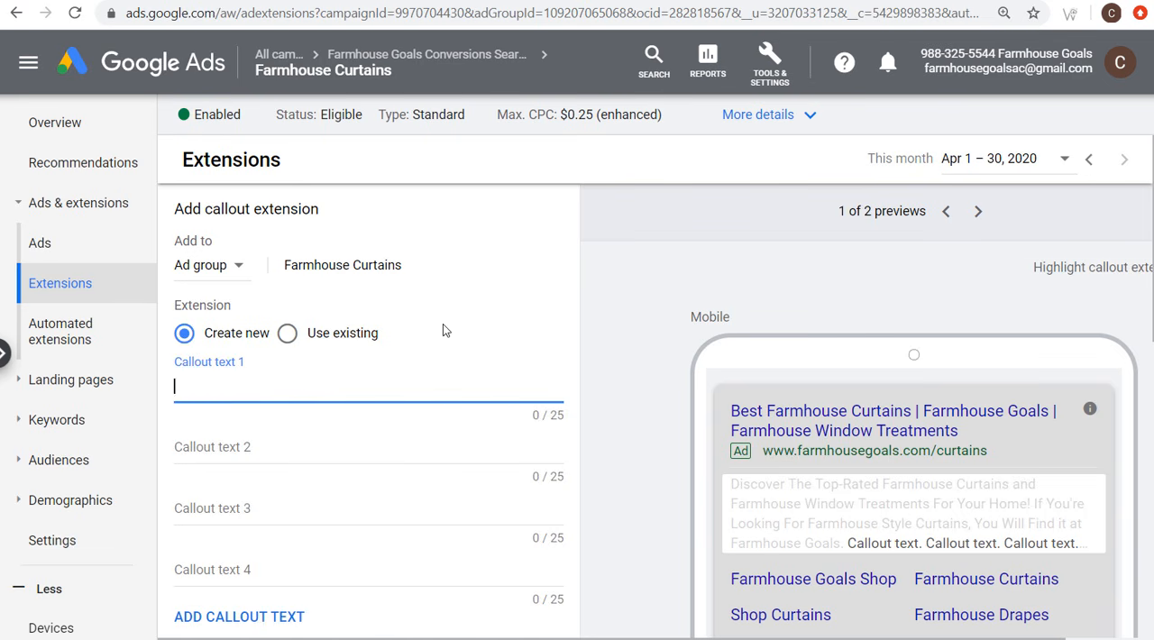
pyautogui.write('Free Sh')
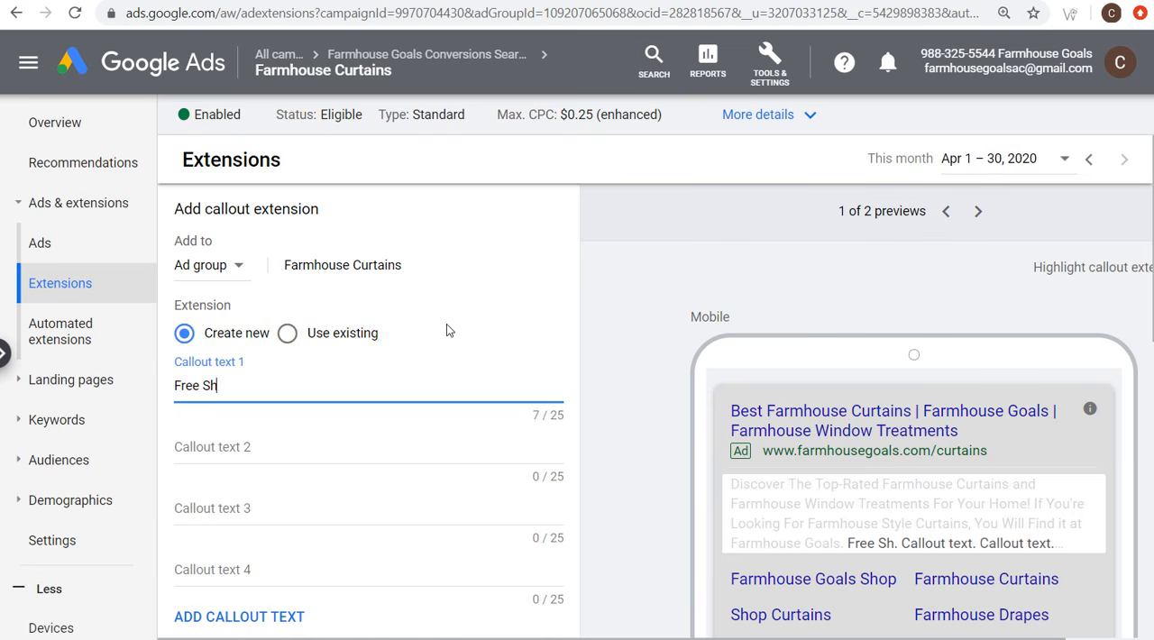
pyautogui.write('ipping')
pyautogui.press('Tab')
pyautogui.press('Tab')
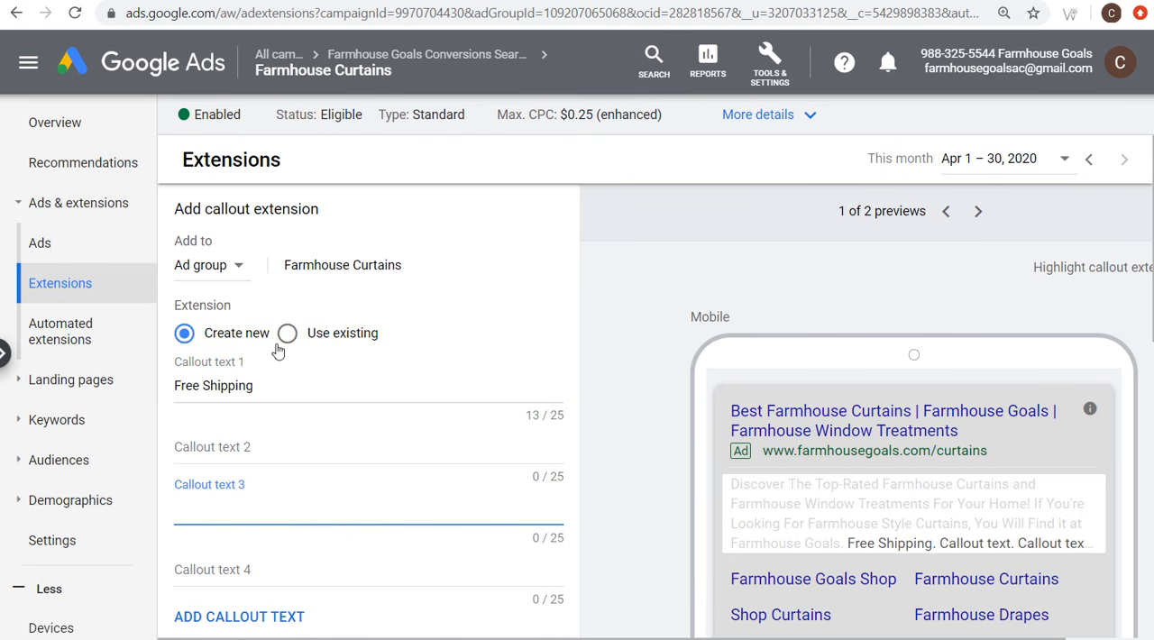
pyautogui.click(245, 448)
pyautogui.write('Free Returns')
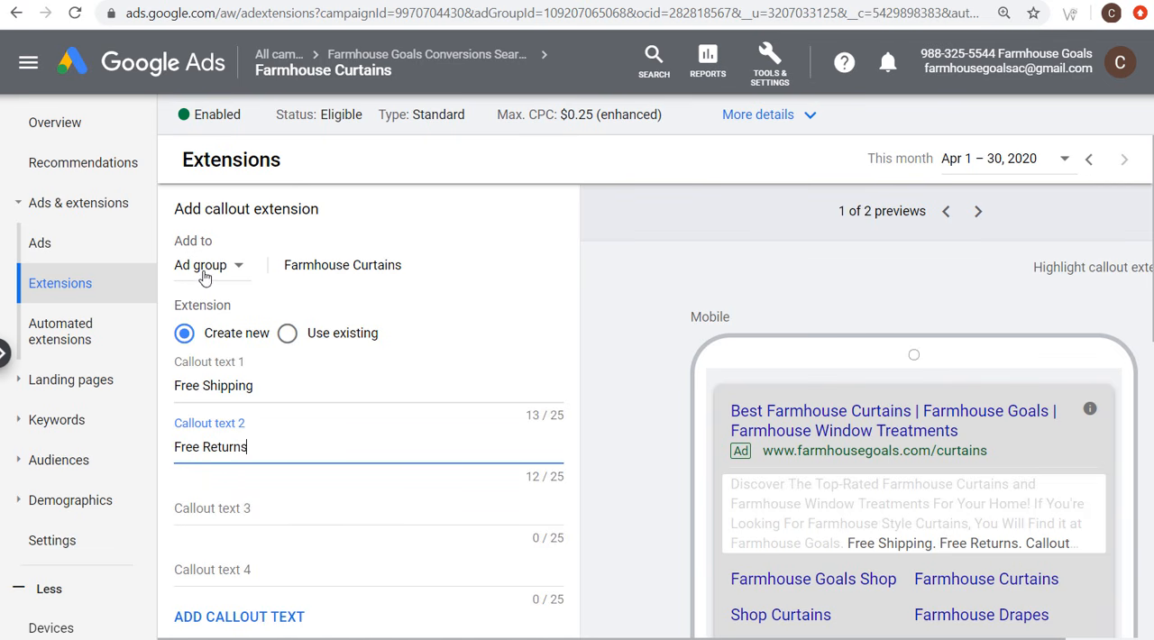
# Step: Clear both callout texts and cancel the new callout extension
pyautogui.tripleClick(209, 378)
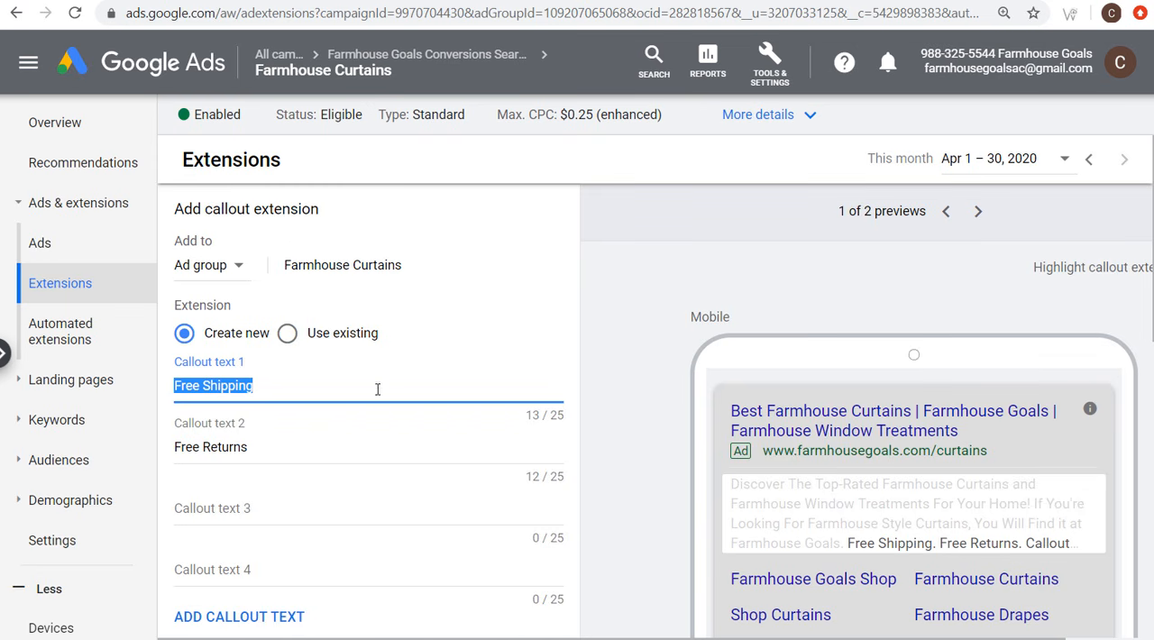
pyautogui.press('BackSpace')
pyautogui.press('Tab')
pyautogui.hotkey('ctrl', 'a')
pyautogui.press('BackSpace')
pyautogui.scroll(-3, 479, 343)
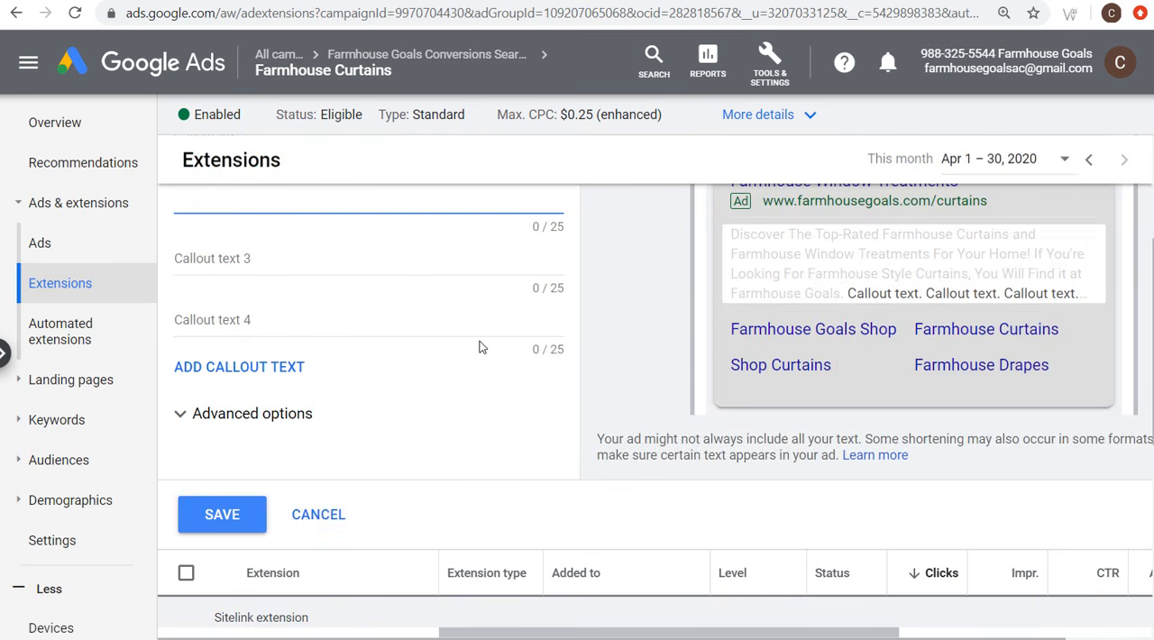
pyautogui.click(316, 513)
# Step: Start a new structured snippet extension for the Farmhouse Curtains ad group and set its header type to Styles
pyautogui.click(183, 163)
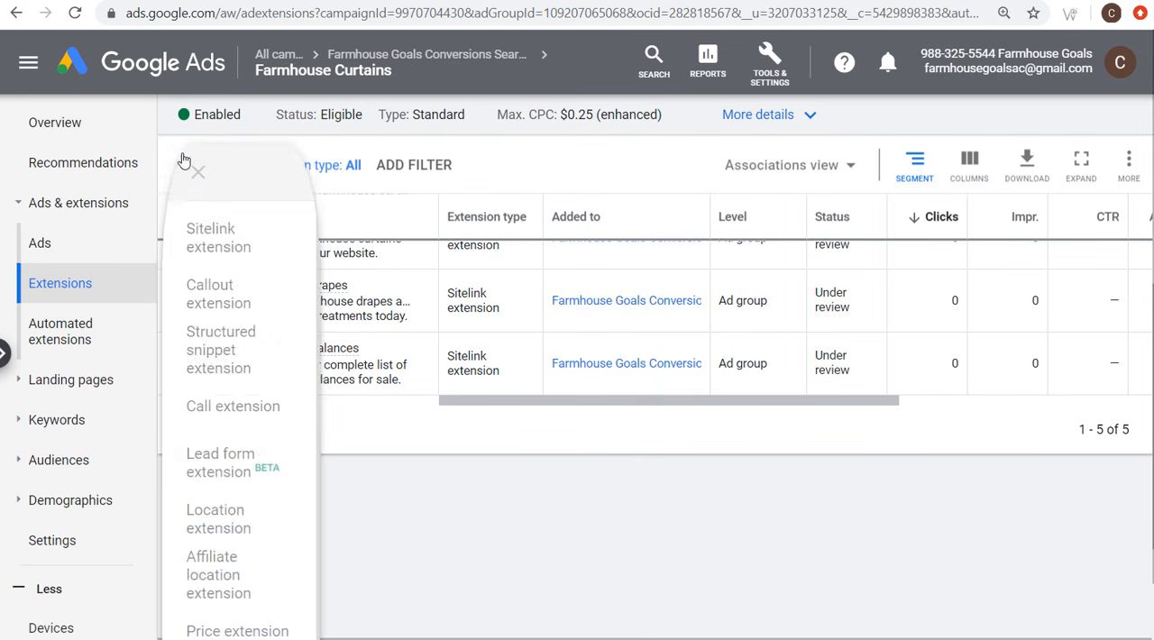
pyautogui.click(253, 359)
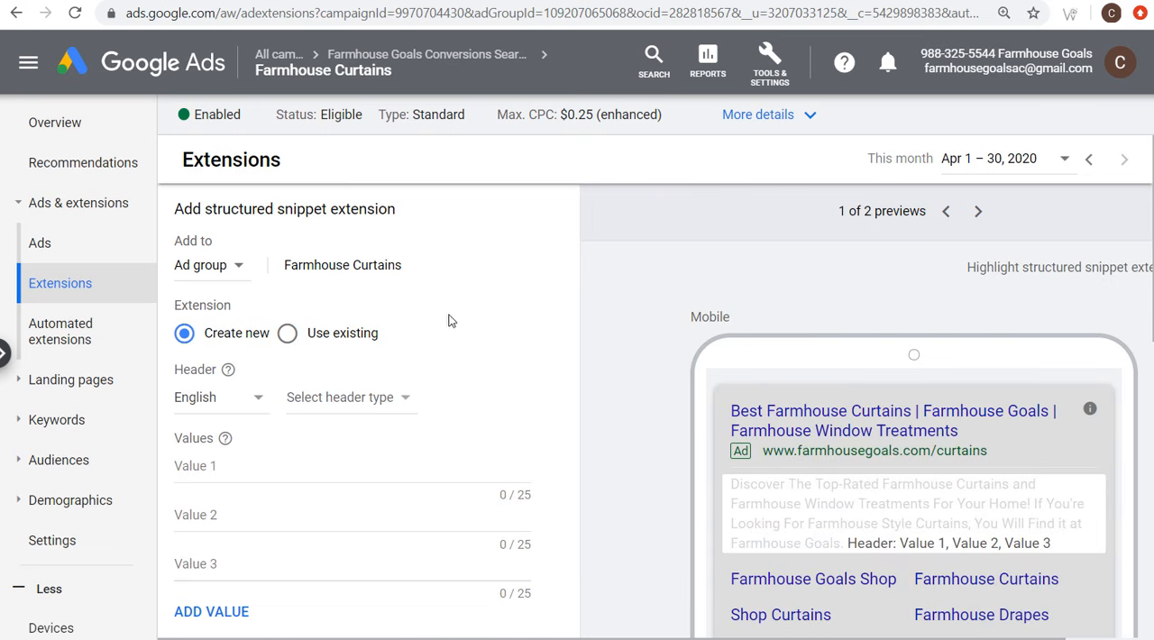
pyautogui.scroll(-1, 492, 411)
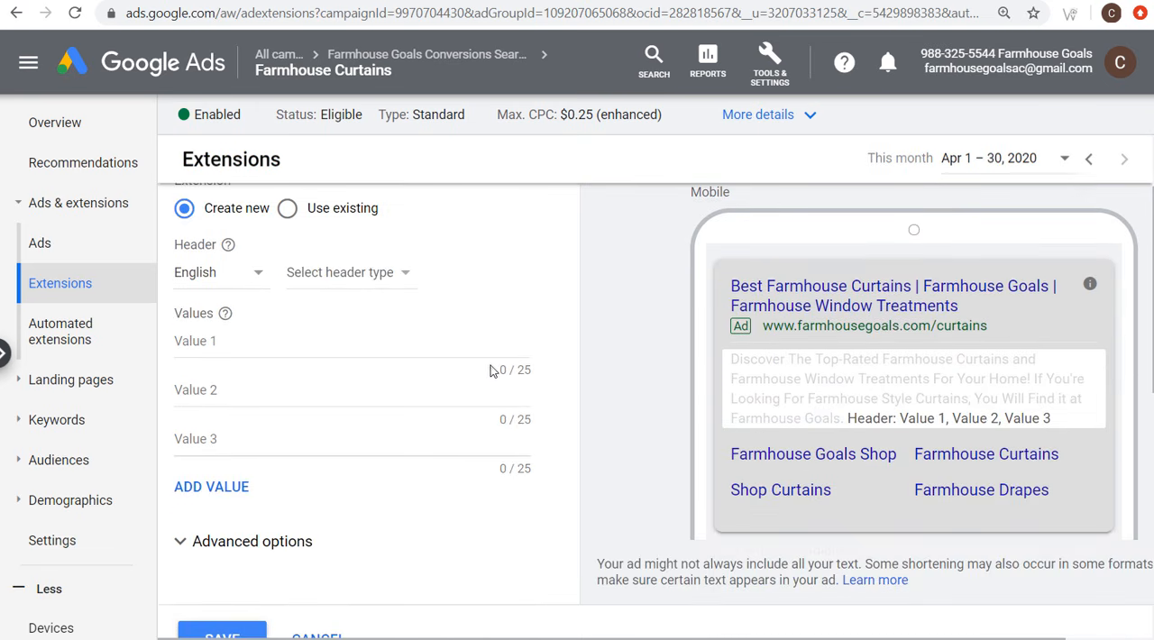
pyautogui.click(352, 274)
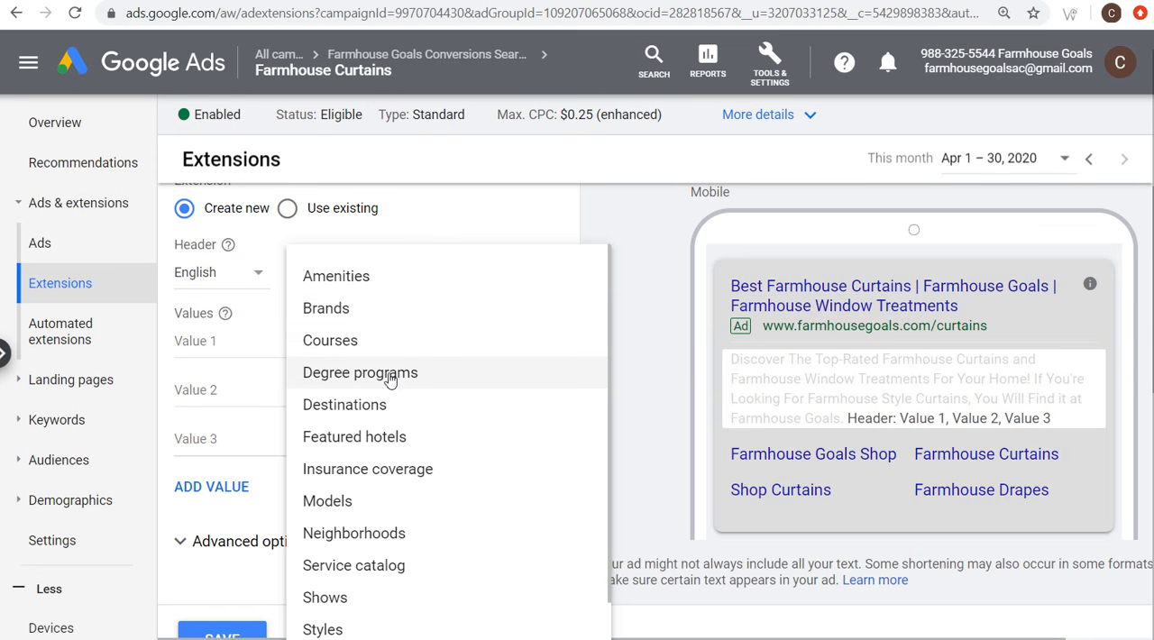
pyautogui.scroll(-1, 404, 432)
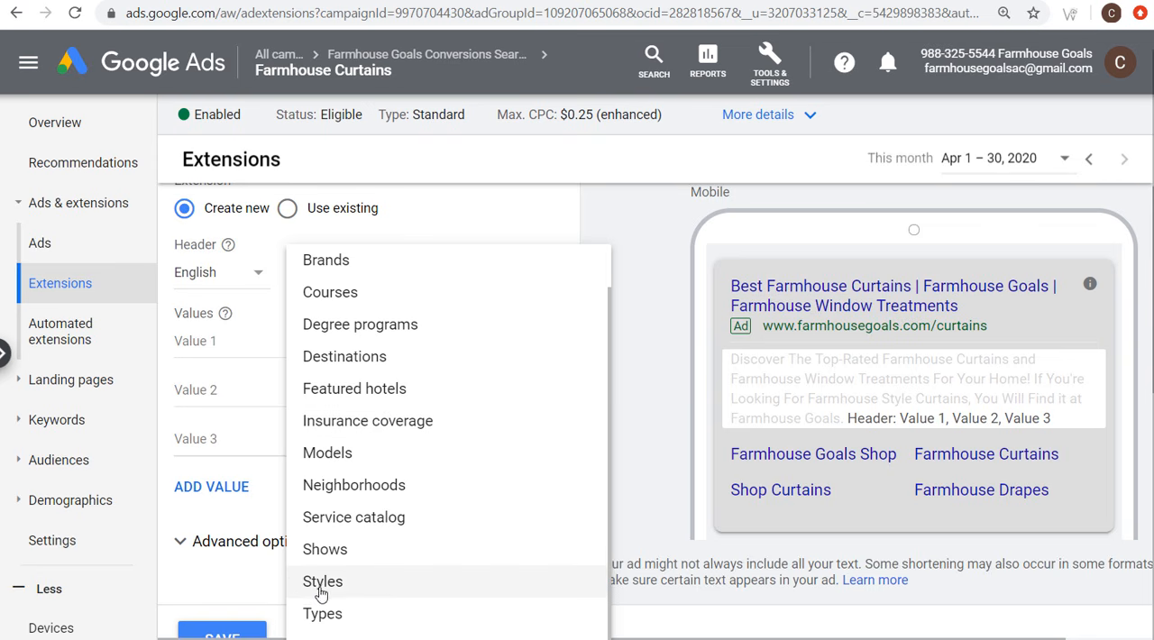
pyautogui.click(365, 592)
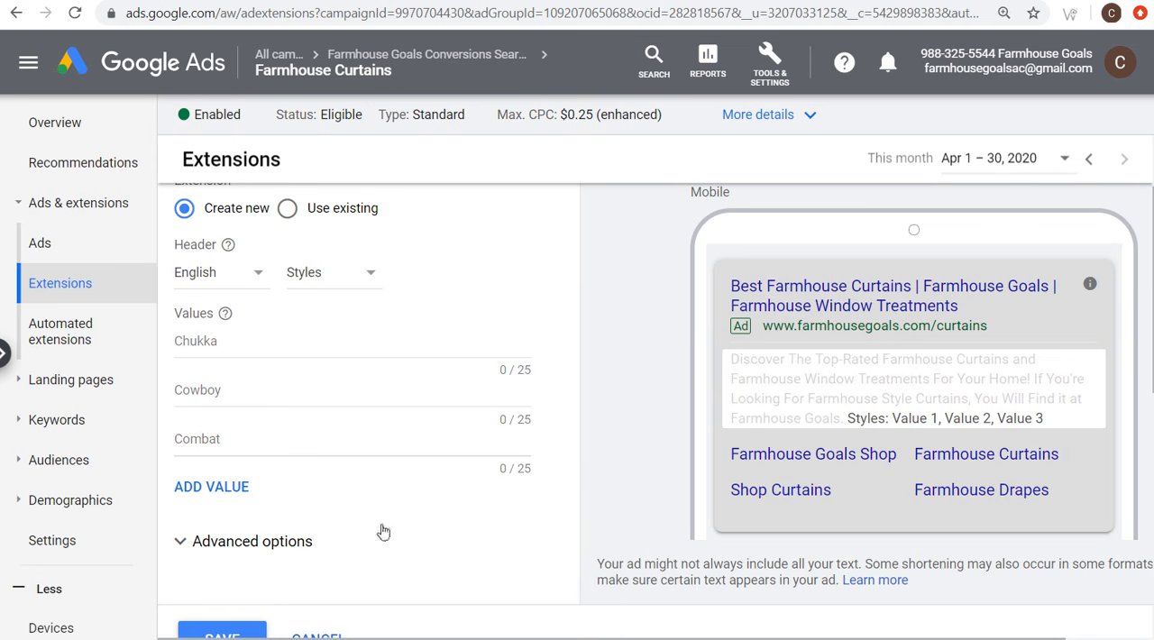
# Step: Enter "Buffalo Check", "Modern" and "Ruffled" as the first three values of the Styles structured snippet
pyautogui.click(316, 335)
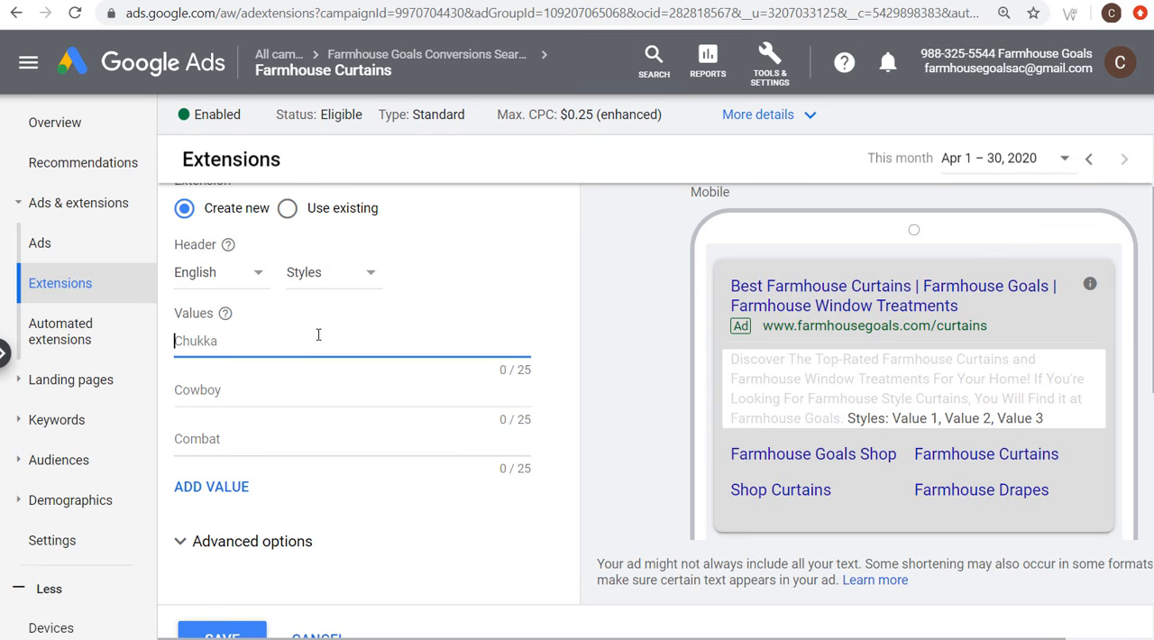
pyautogui.write('Buffasl')
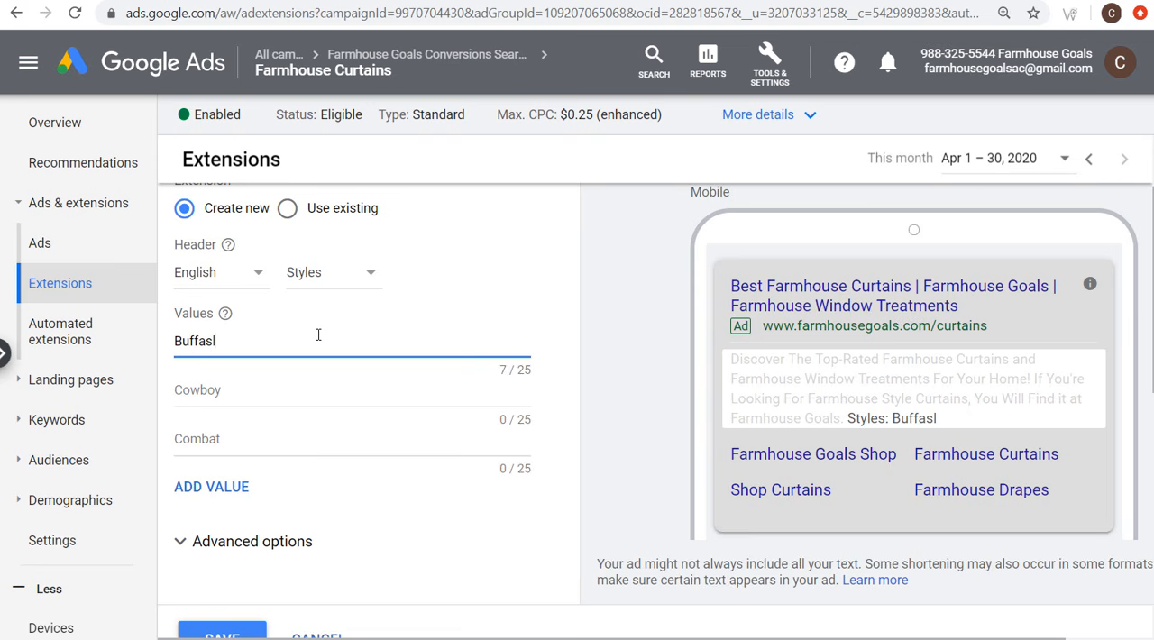
pyautogui.press('BackSpace')
pyautogui.press('BackSpace')
pyautogui.write('lo Check')
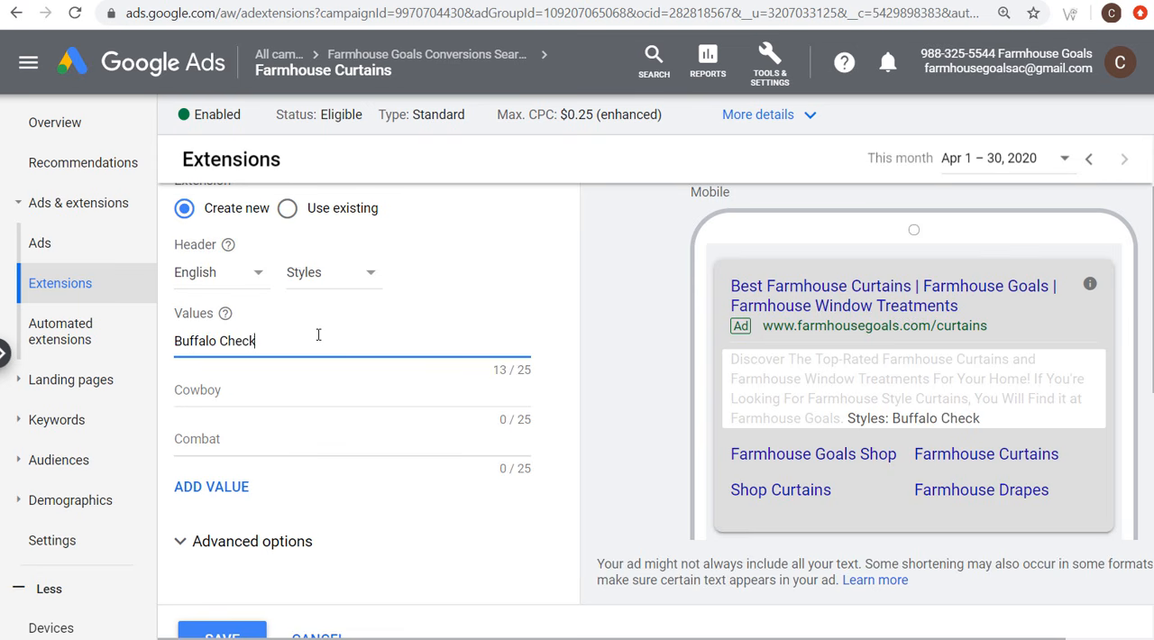
pyautogui.click(223, 395)
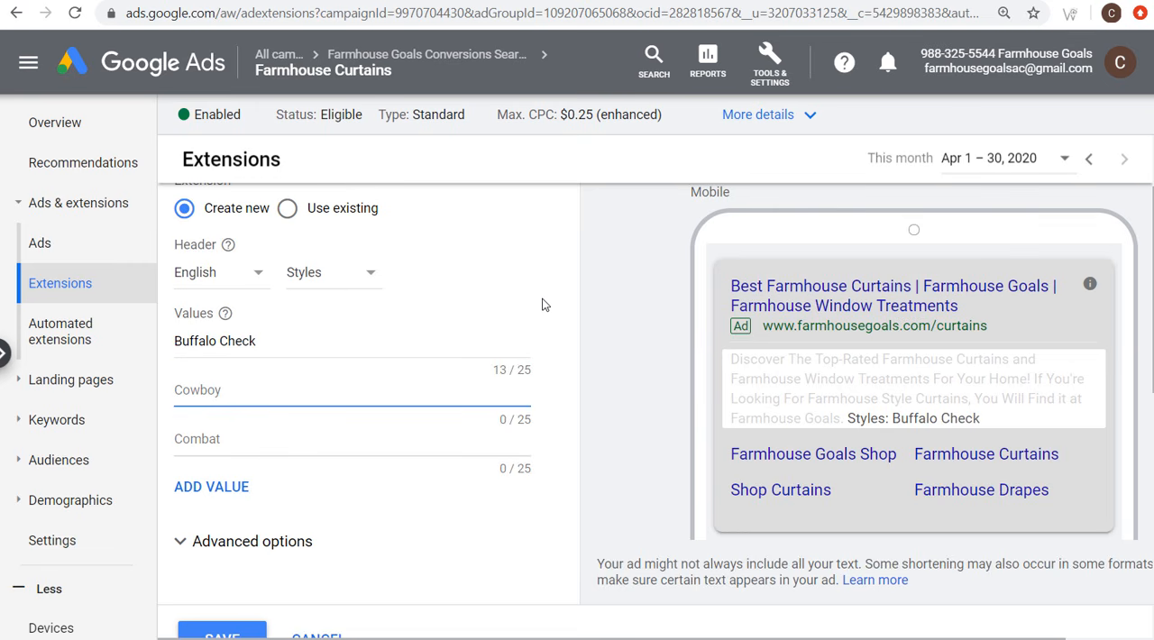
pyautogui.write('Modern')
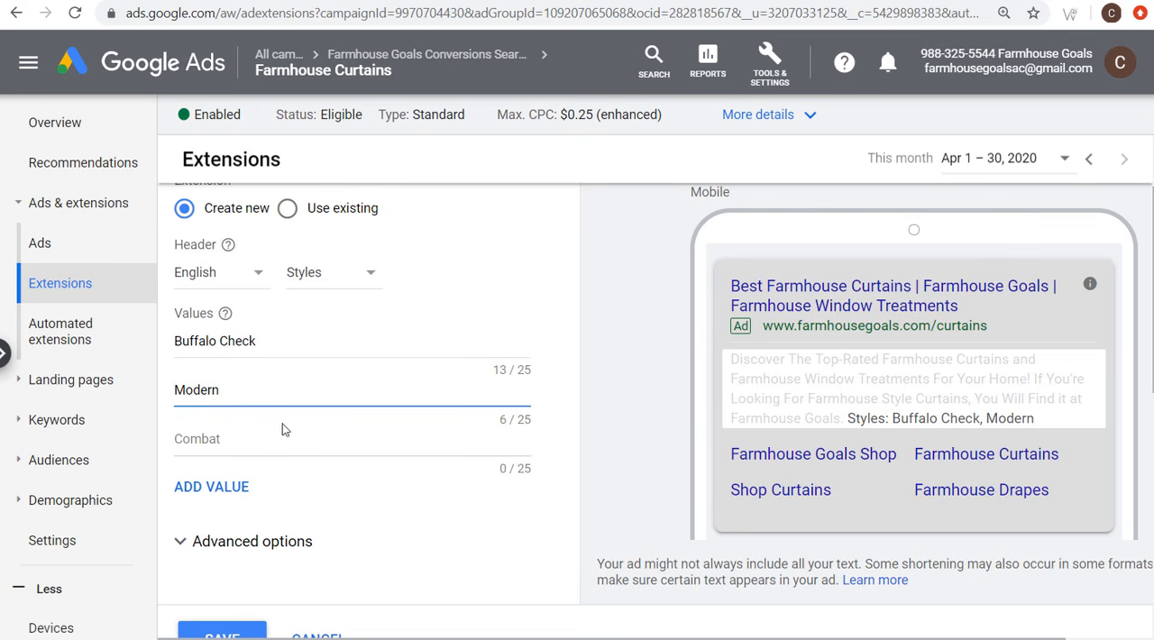
pyautogui.click(256, 443)
pyautogui.write('Ruffled')
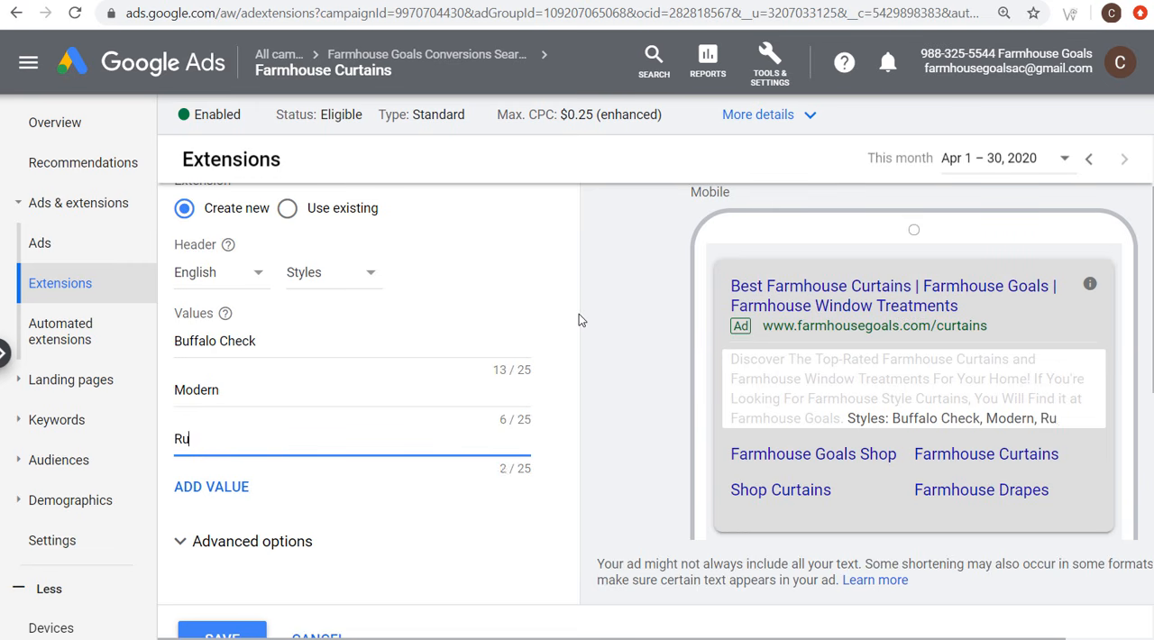
# Step: Add the values "Blackout" and "Rustic" to the Styles structured snippet and save the extension
pyautogui.click(212, 489)
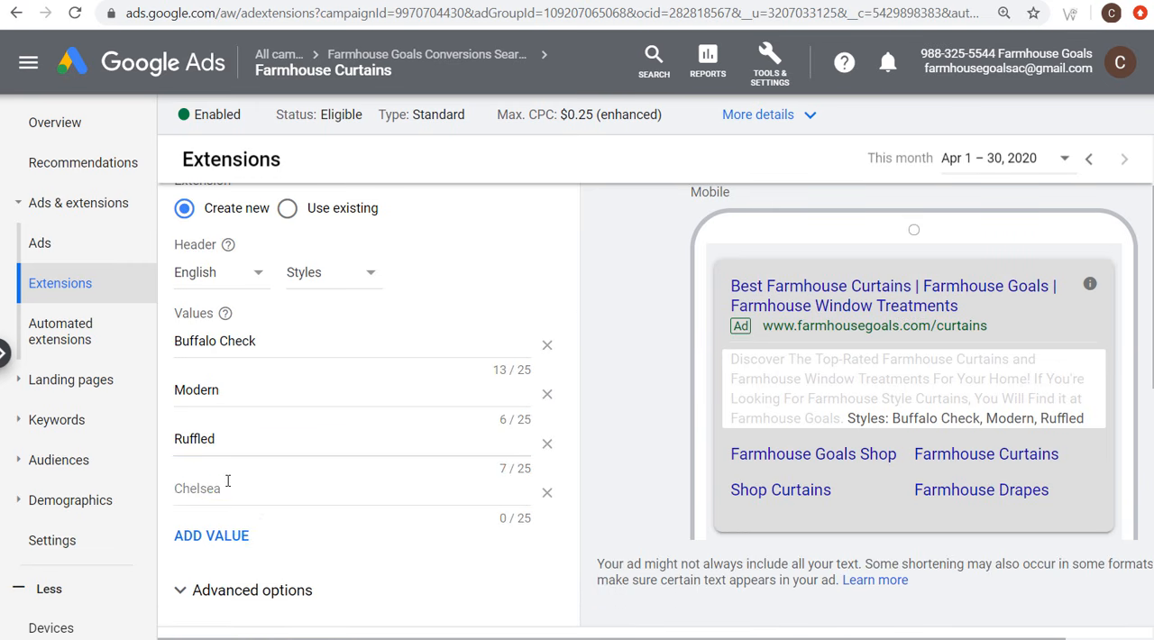
pyautogui.write('Blackout')
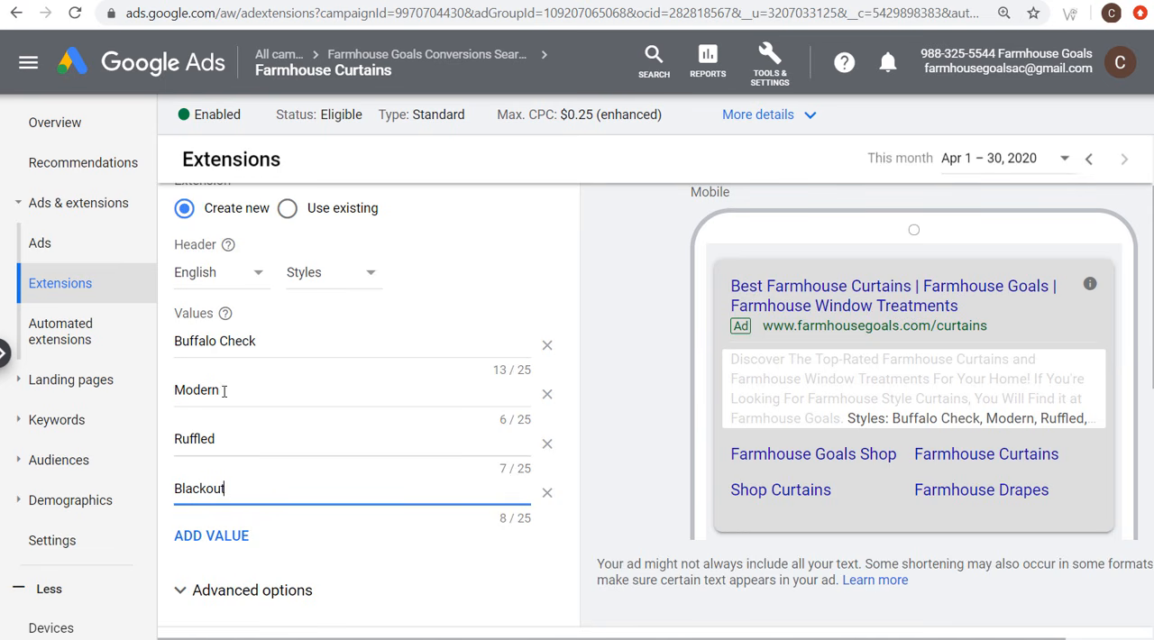
pyautogui.click(232, 442)
pyautogui.click(226, 536)
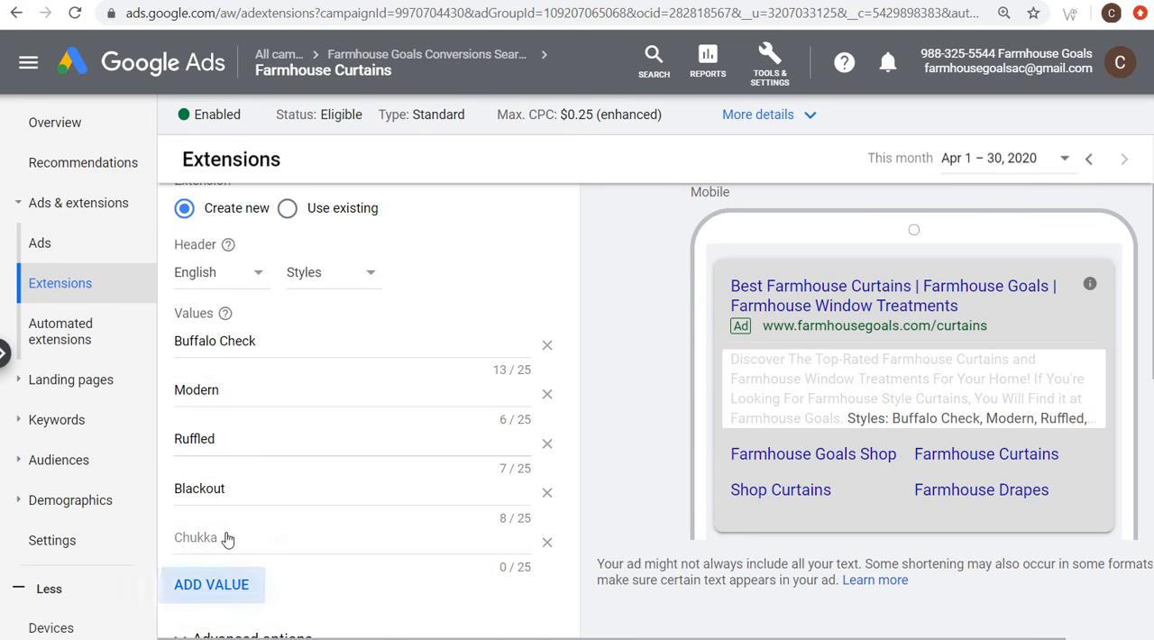
pyautogui.click(236, 536)
pyautogui.write('Rustic')
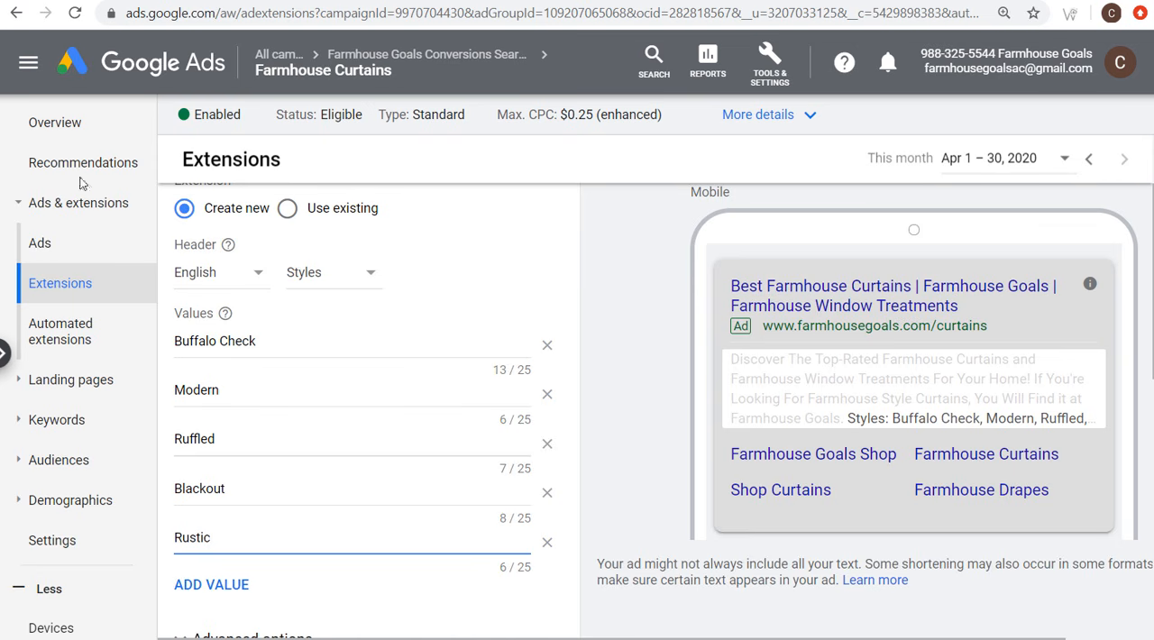
pyautogui.scroll(-4, 553, 257)
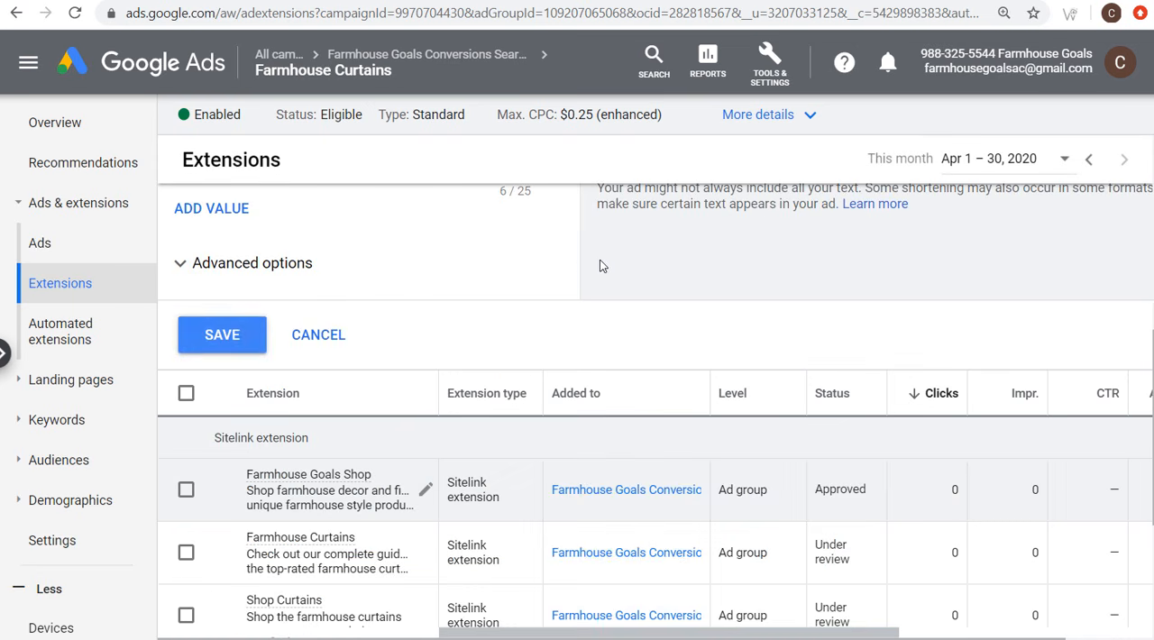
pyautogui.click(198, 338)
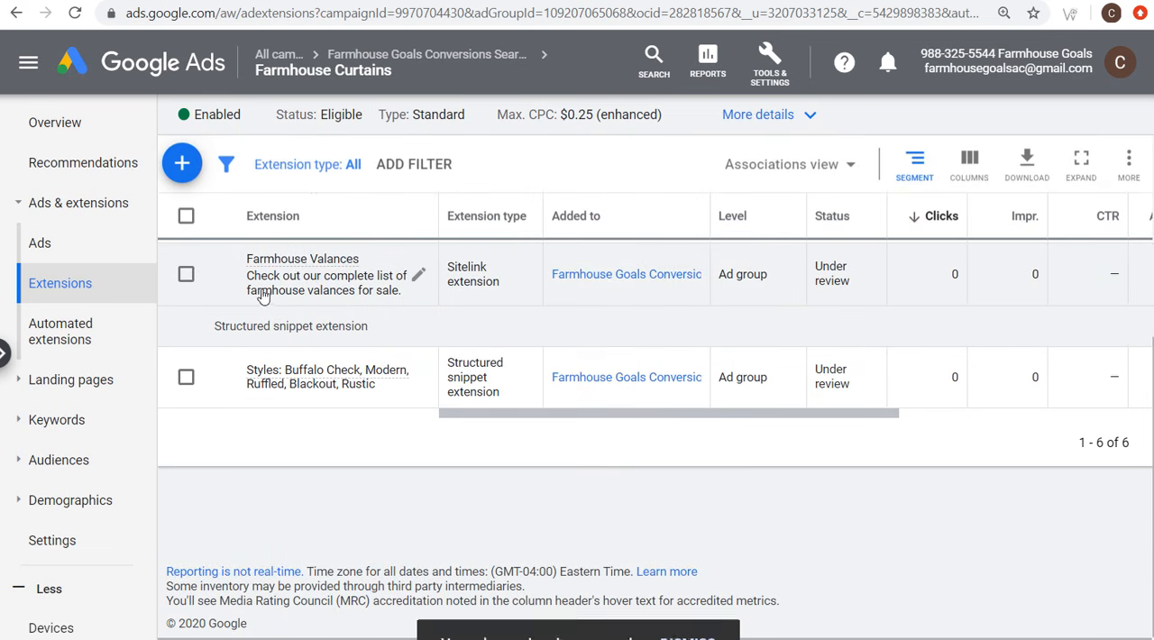
# Step: Start a new callout extension for the Farmhouse Curtains ad group with the callout texts "Top-Rated Curtains" and "Curtains Start at $13"
pyautogui.click(191, 170)
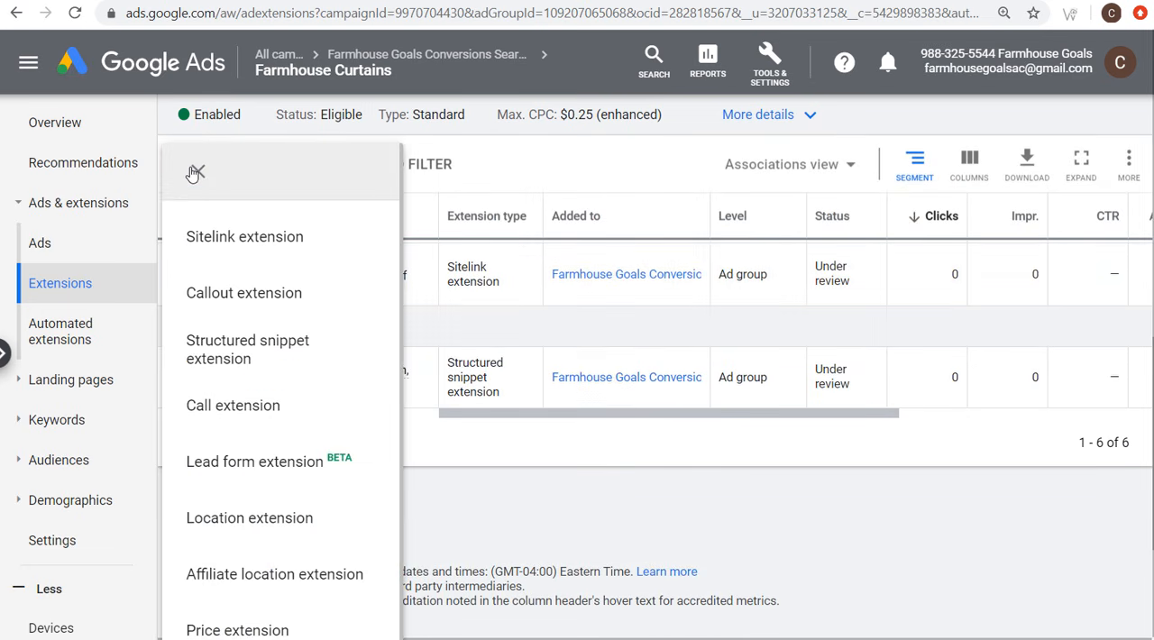
pyautogui.click(242, 294)
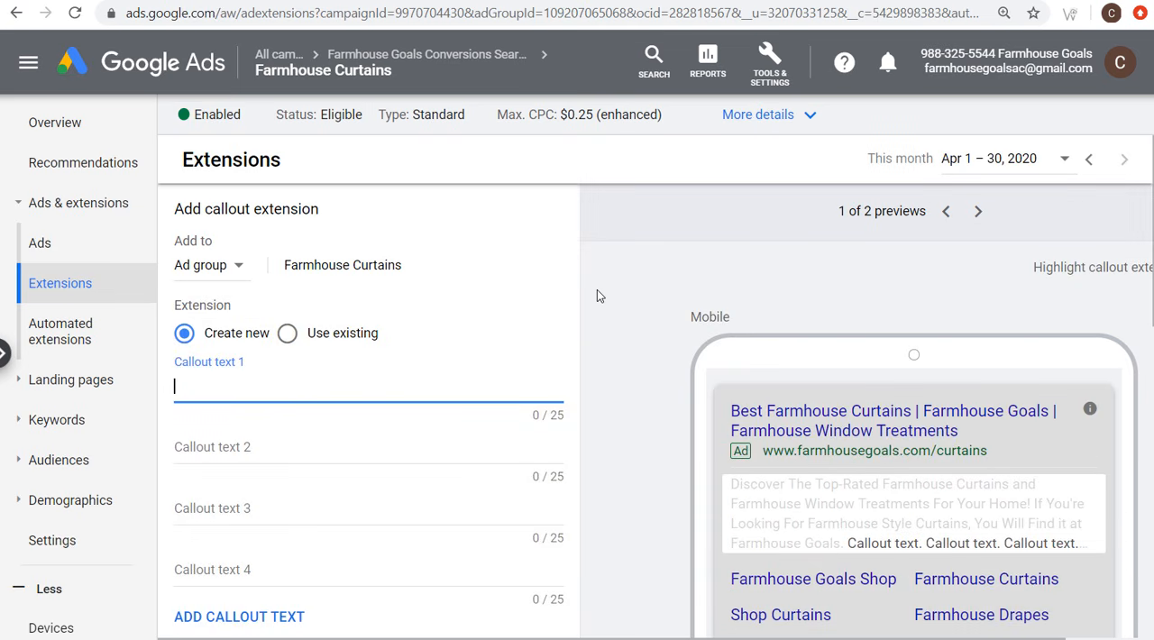
pyautogui.write('Top')
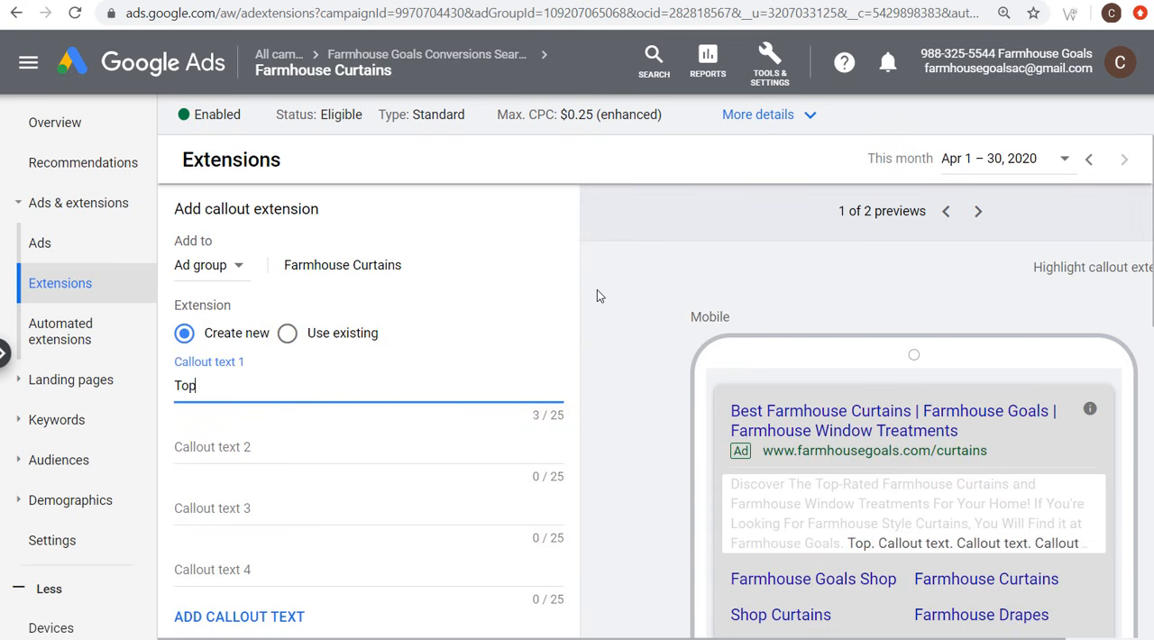
pyautogui.write('-Rated Curtains')
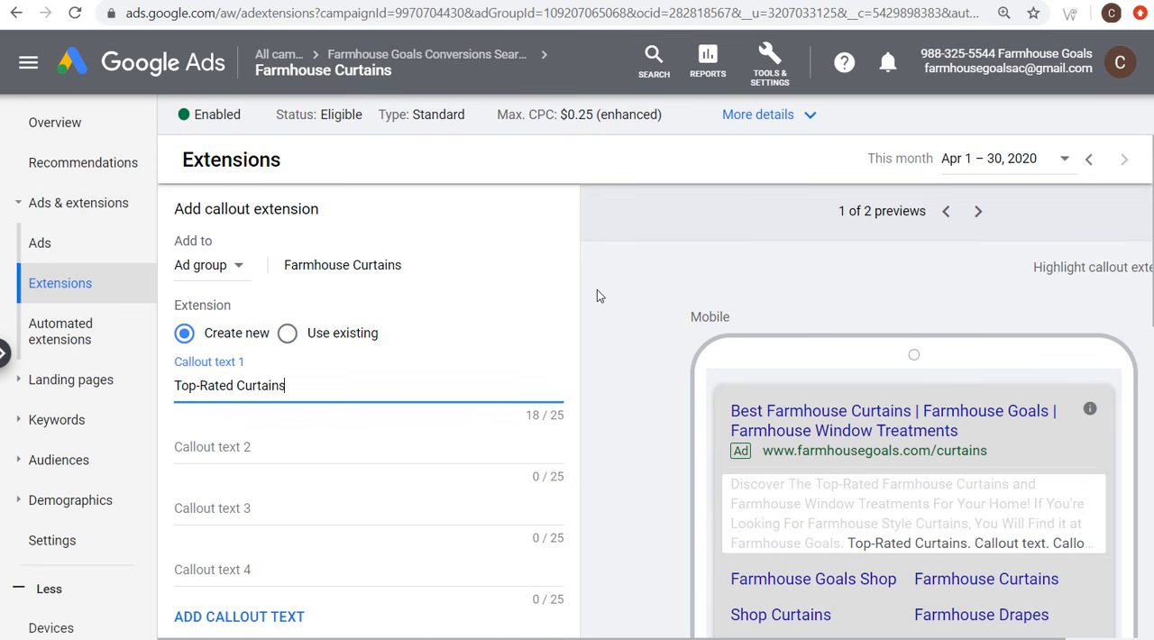
pyautogui.click(347, 448)
pyautogui.write('Curtains')
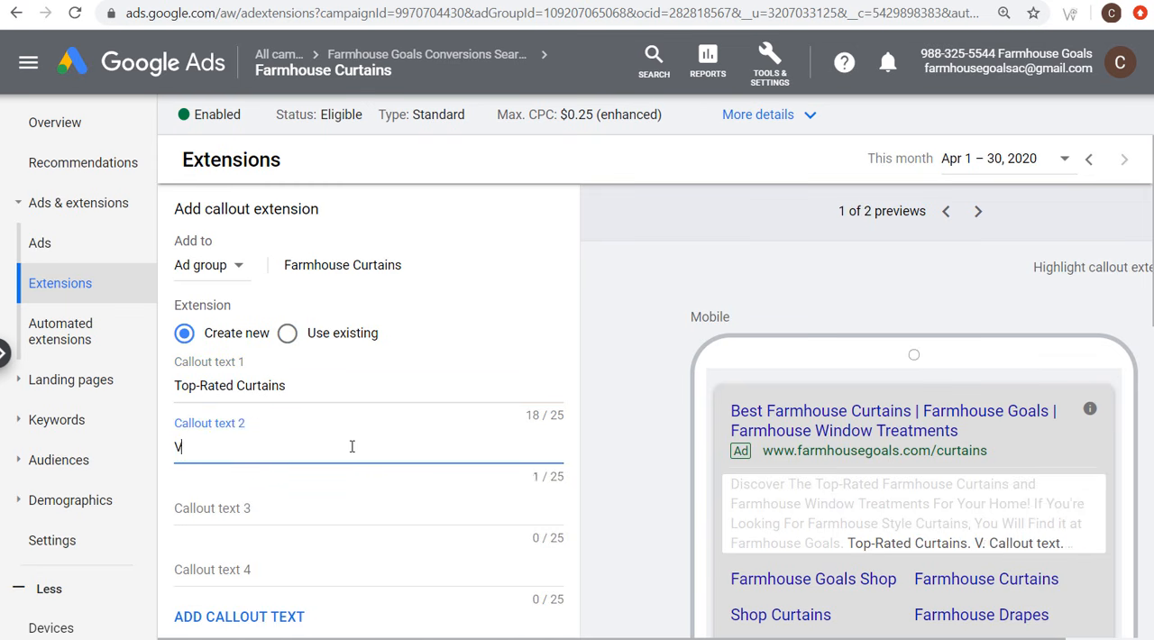
pyautogui.write(' Start')
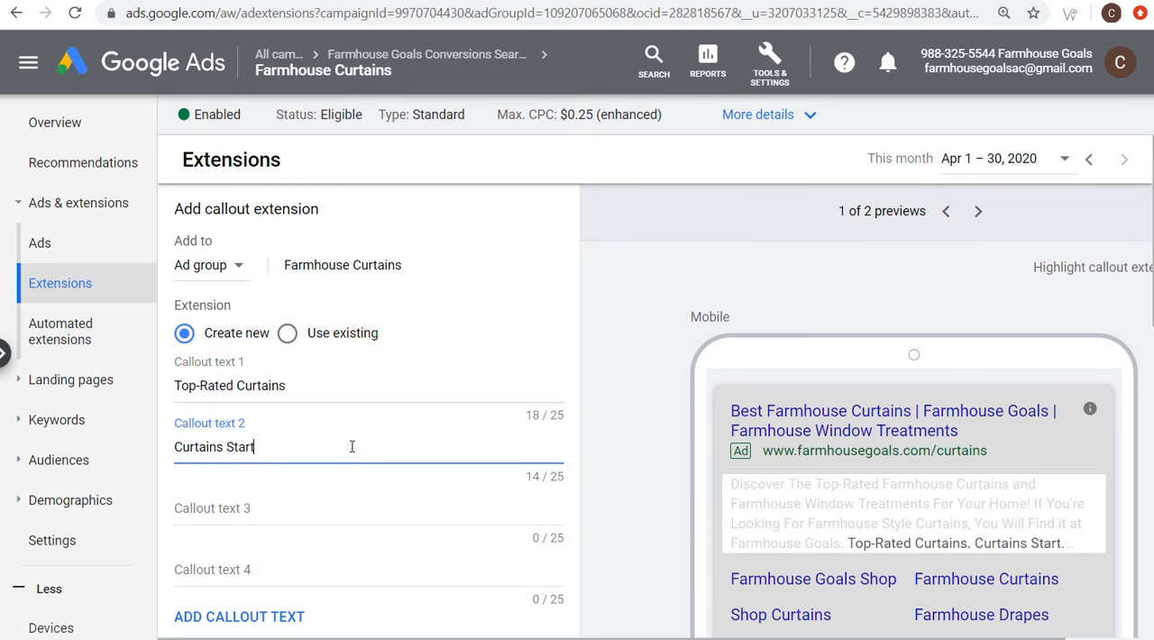
pyautogui.write(' at $13')
pyautogui.press('Tab')
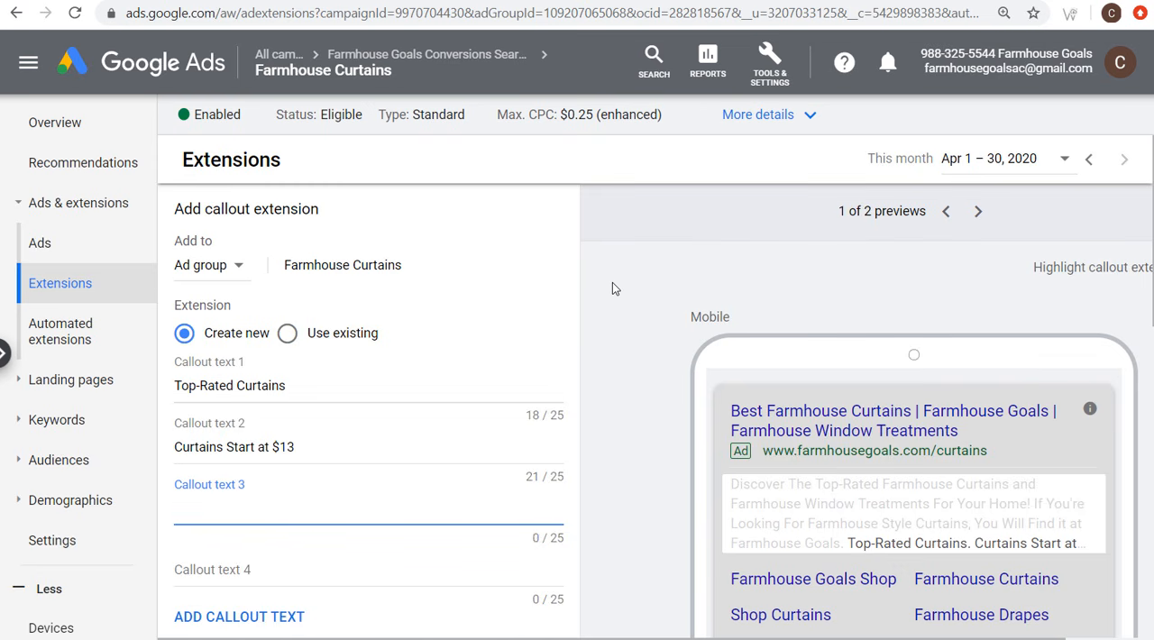
# Step: Enter "Drapes & Valances" as the third callout text and "100's of Farm Curtains" as the fourth
pyautogui.write('Drapes & Valances')
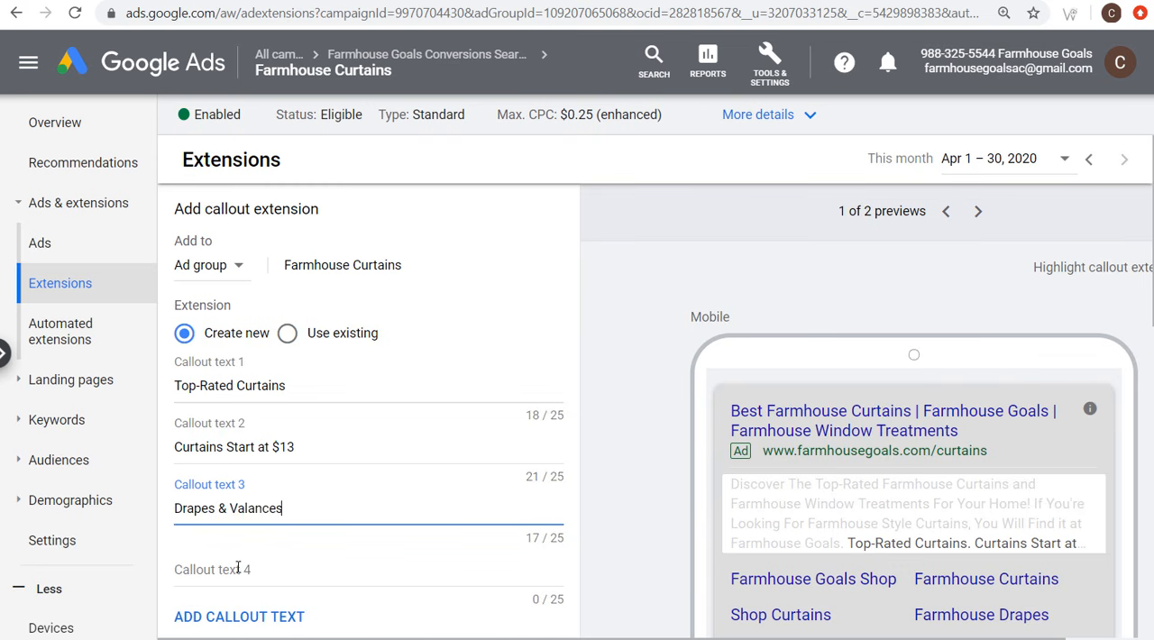
pyautogui.click(275, 566)
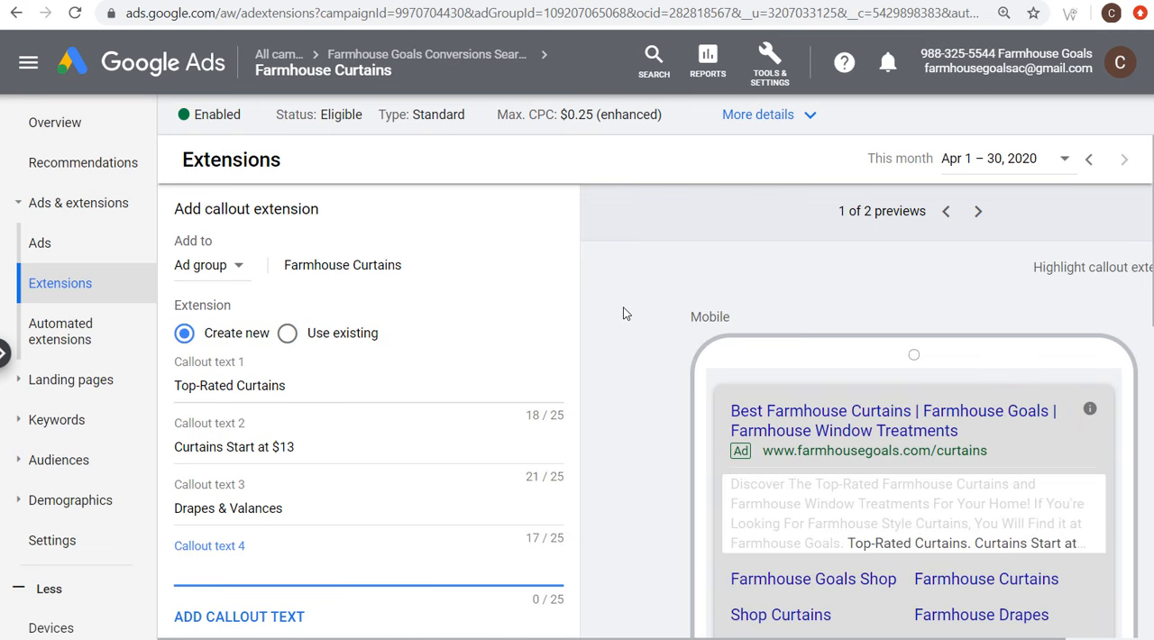
pyautogui.write("100's of Curta")
pyautogui.press('BackSpace')
pyautogui.press('BackSpace')
pyautogui.press('BackSpace')
pyautogui.write('Farm Curtains')
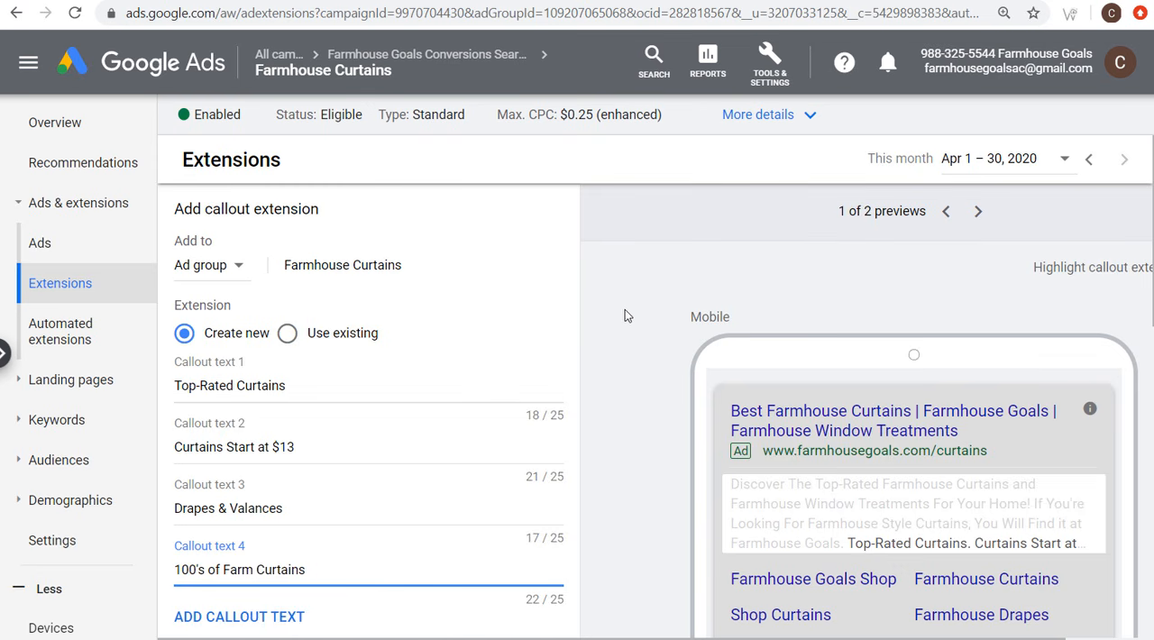
# Step: Check the four callout texts and save them as callout extensions of the Farmhouse Curtains ad group
pyautogui.click(625, 316)
pyautogui.click(428, 385)
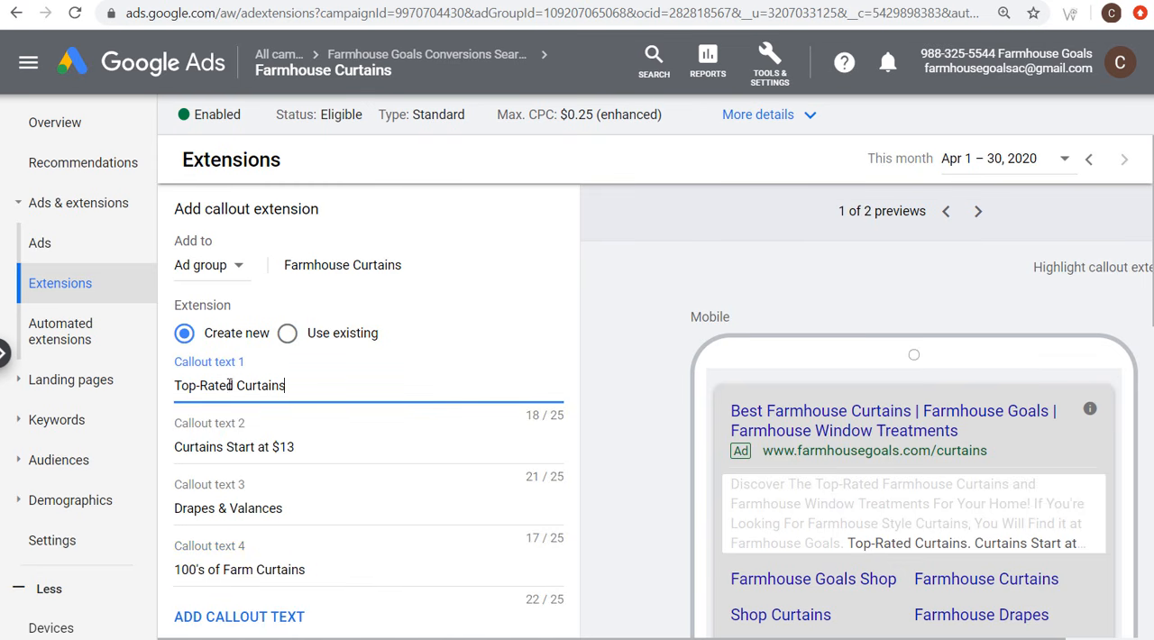
pyautogui.click(298, 451)
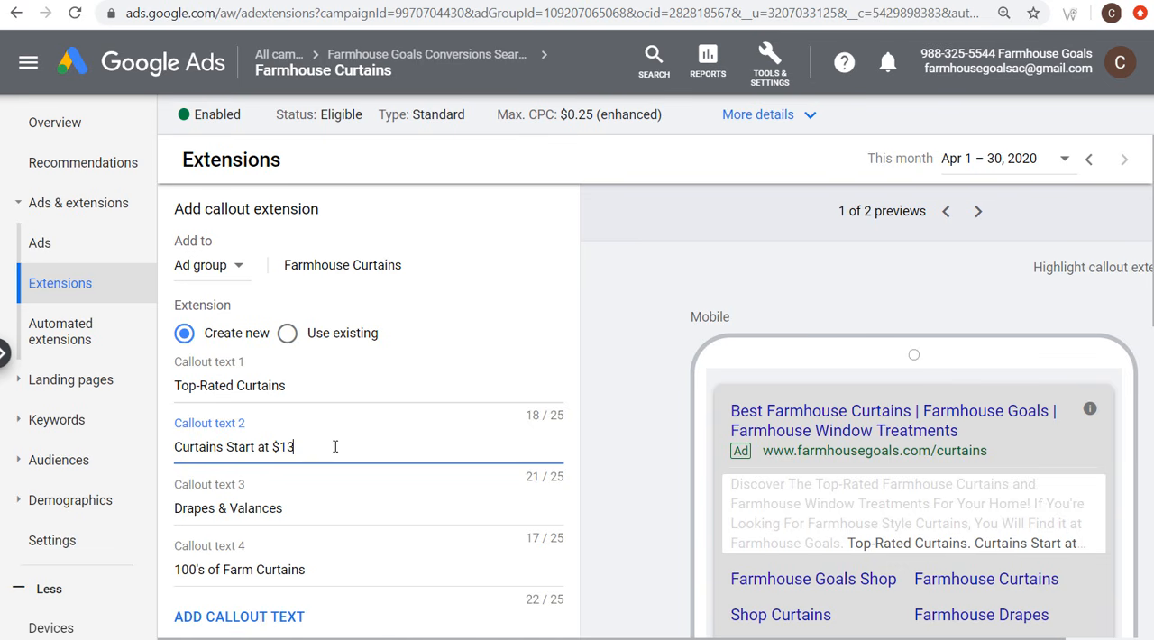
pyautogui.moveTo(177, 508); pyautogui.dragTo(285, 511)
pyautogui.click(301, 509)
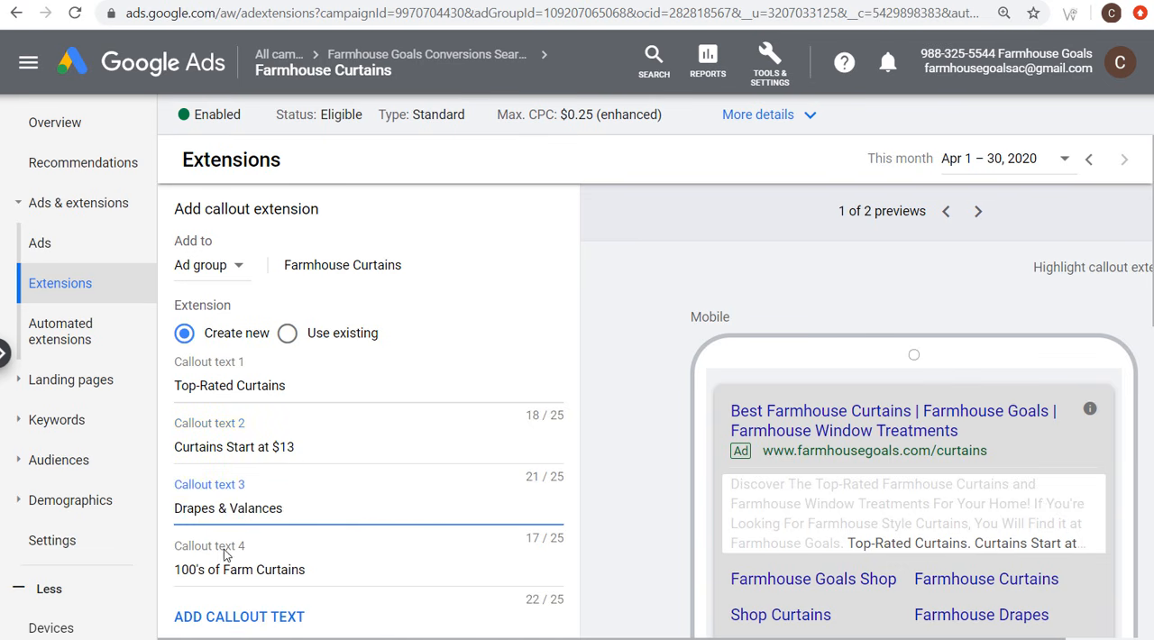
pyautogui.moveTo(179, 569); pyautogui.dragTo(312, 570)
pyautogui.click(581, 464)
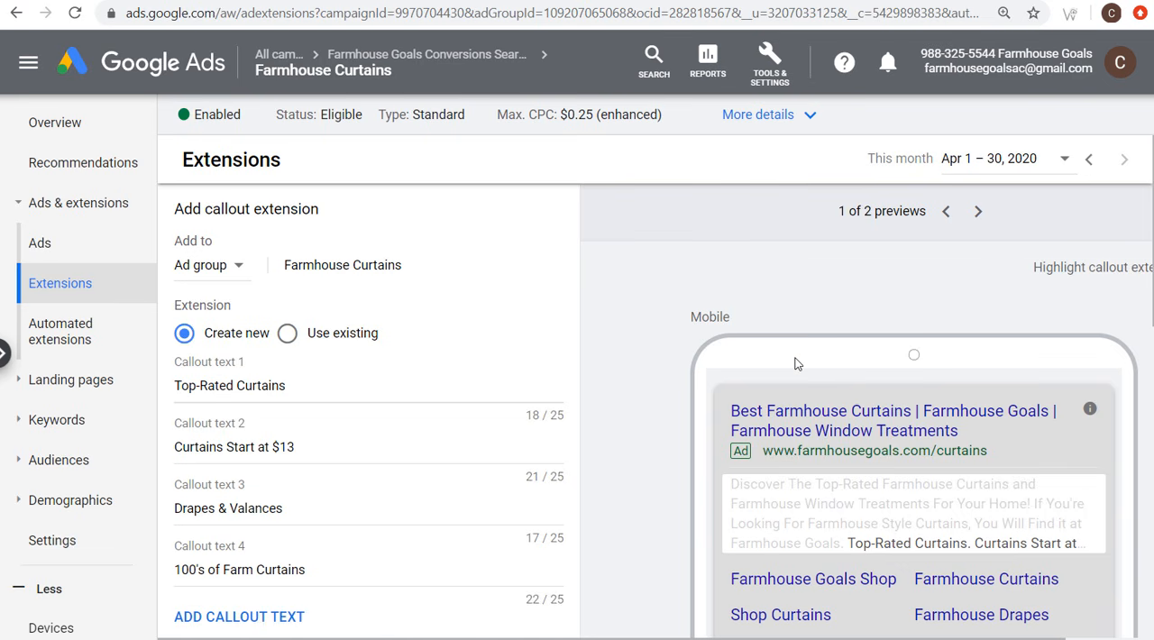
pyautogui.scroll(-3, 643, 356)
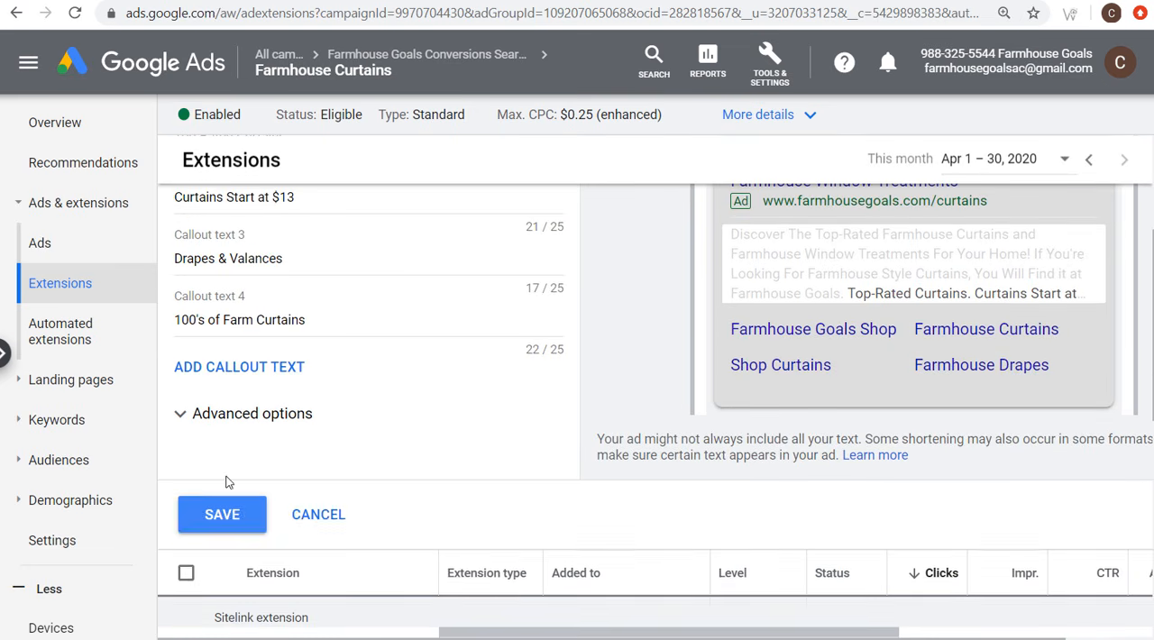
pyautogui.click(216, 516)
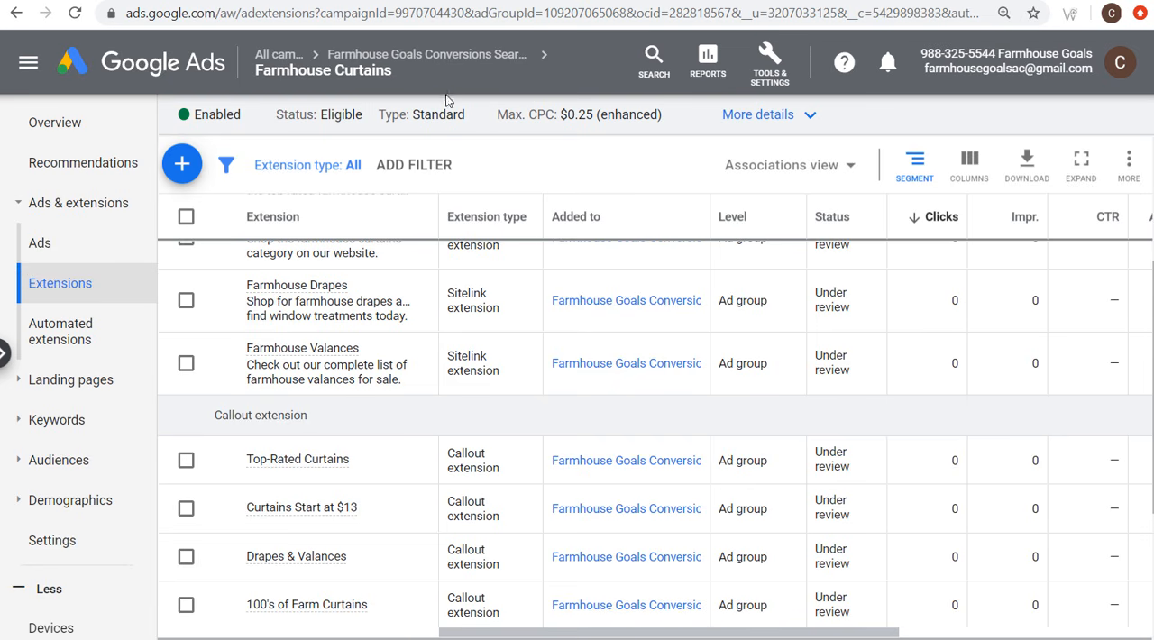
# Step: Return to the Farmhouse Goals Conversions Search Campaign and open its ad groups list
pyautogui.click(451, 58)
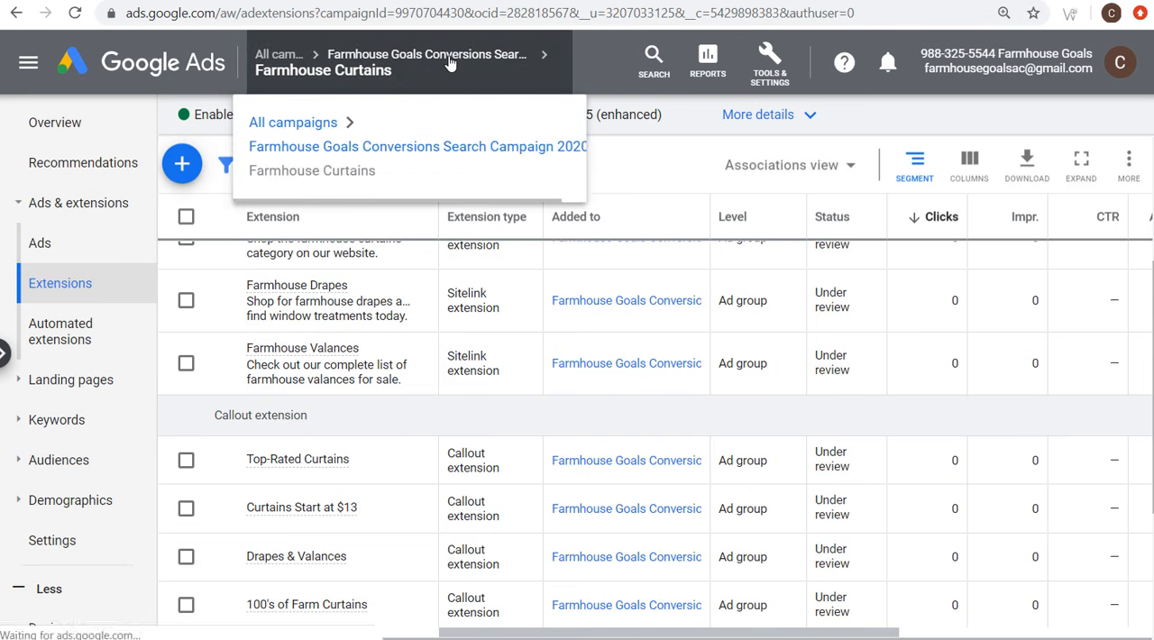
pyautogui.click(58, 206)
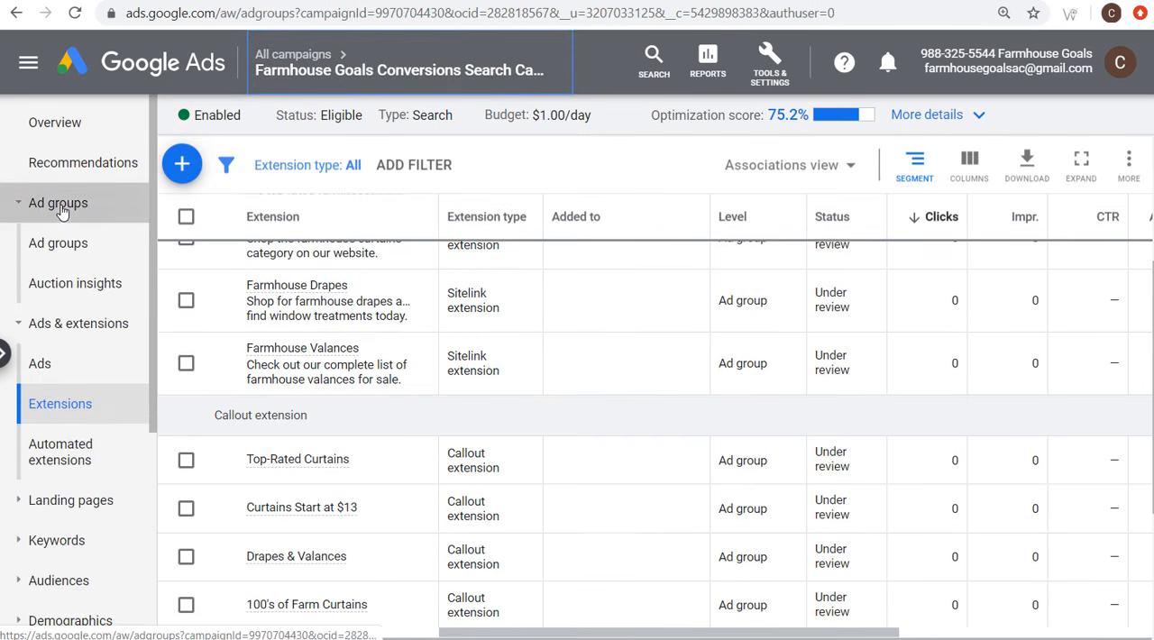
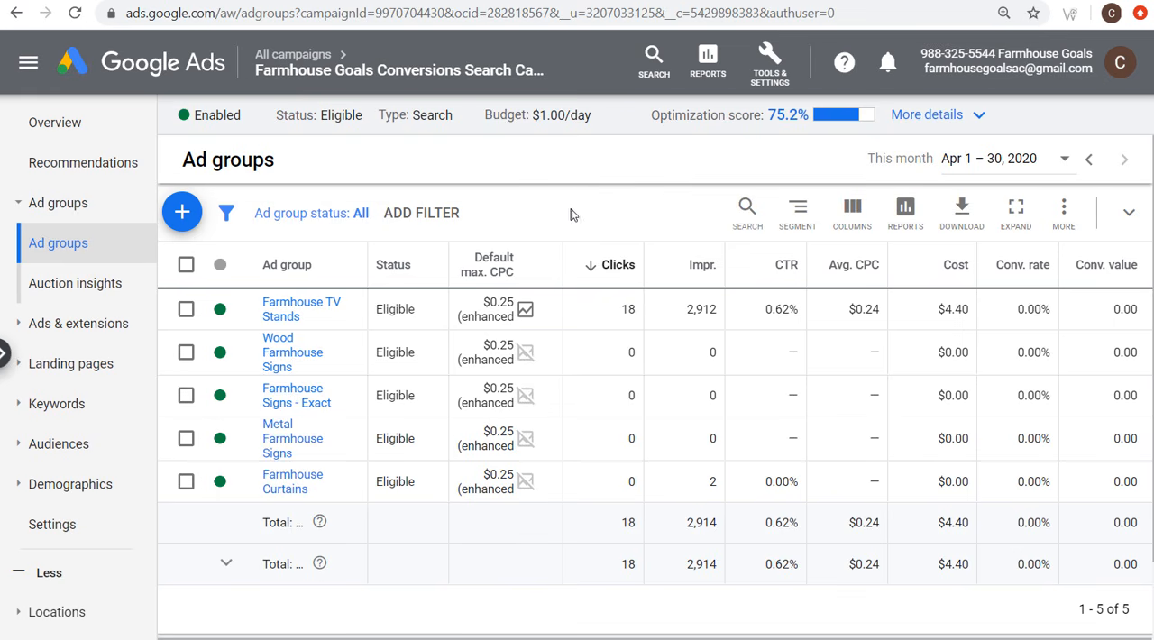
# Step: Check the keyword status of the Wood Farmhouse Signs ad group and view its max. CPC bid setting without changing it
pyautogui.click(280, 365)
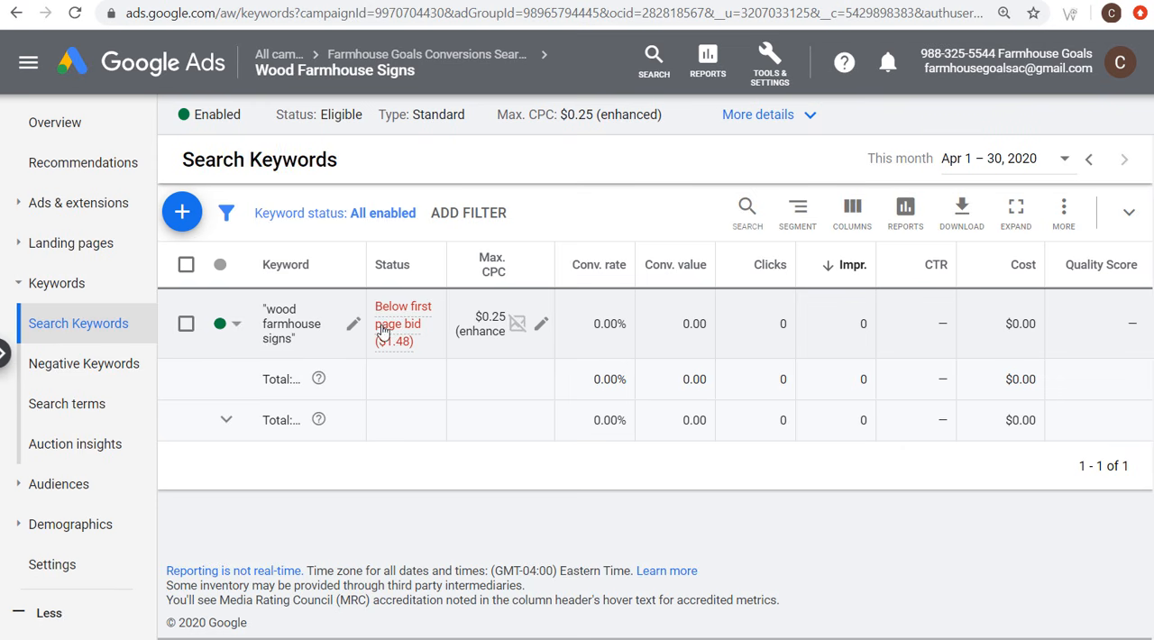
pyautogui.moveTo(395, 317)
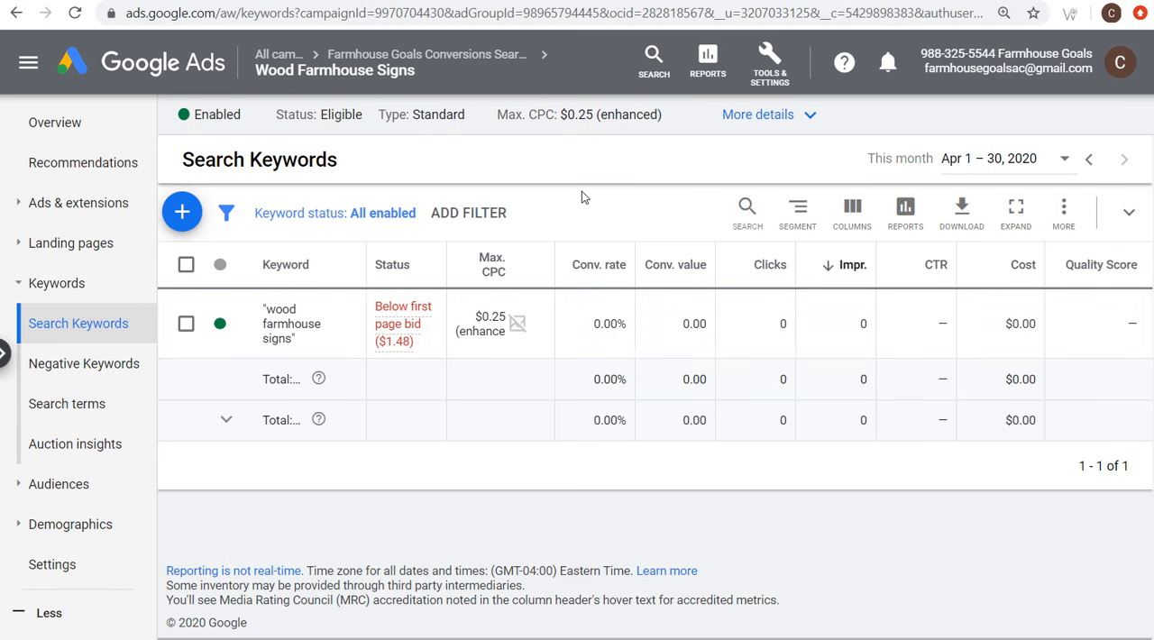
pyautogui.click(75, 566)
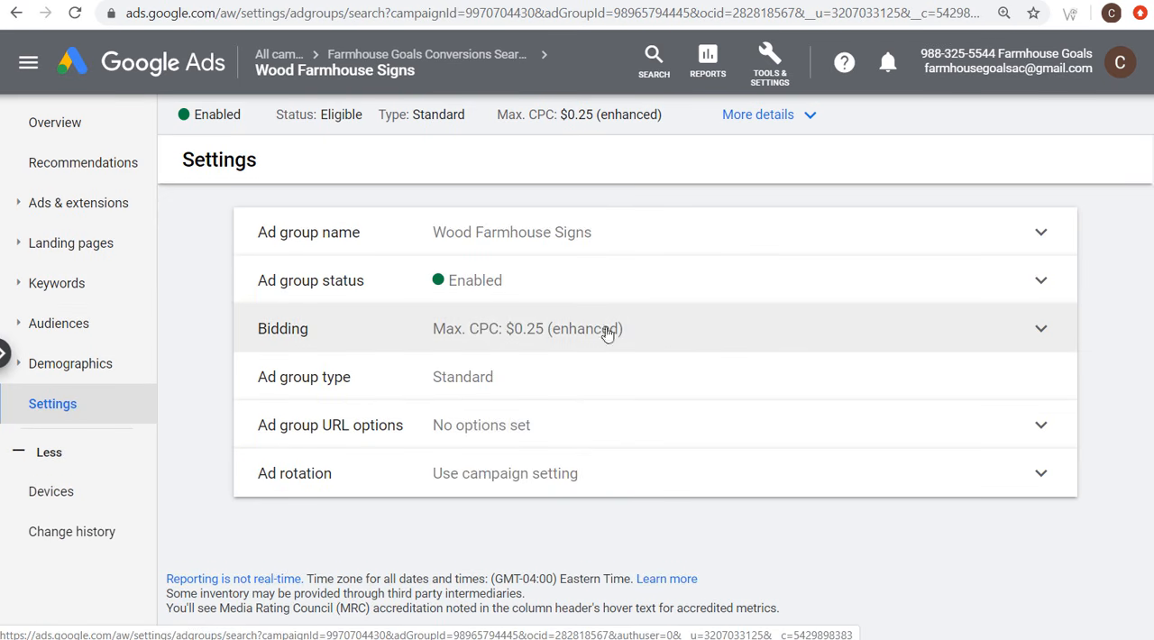
pyautogui.click(667, 333)
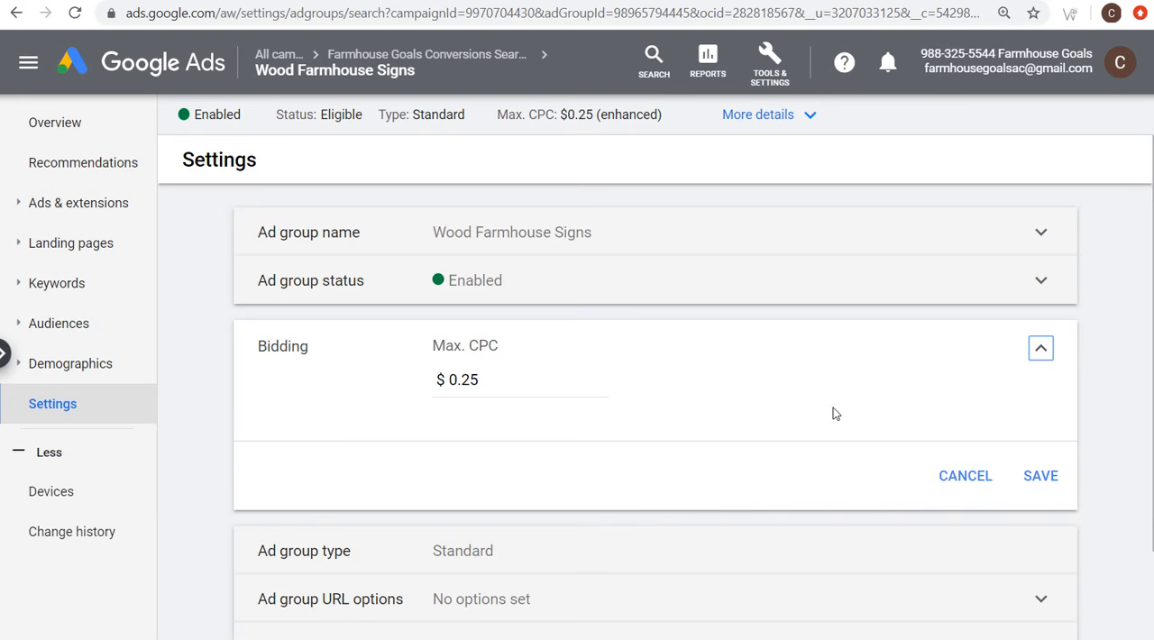
pyautogui.click(960, 476)
# Step: Review the available bid strategies in the Farmhouse Goals campaign's bidding settings and cancel without changing the strategy
pyautogui.click(417, 57)
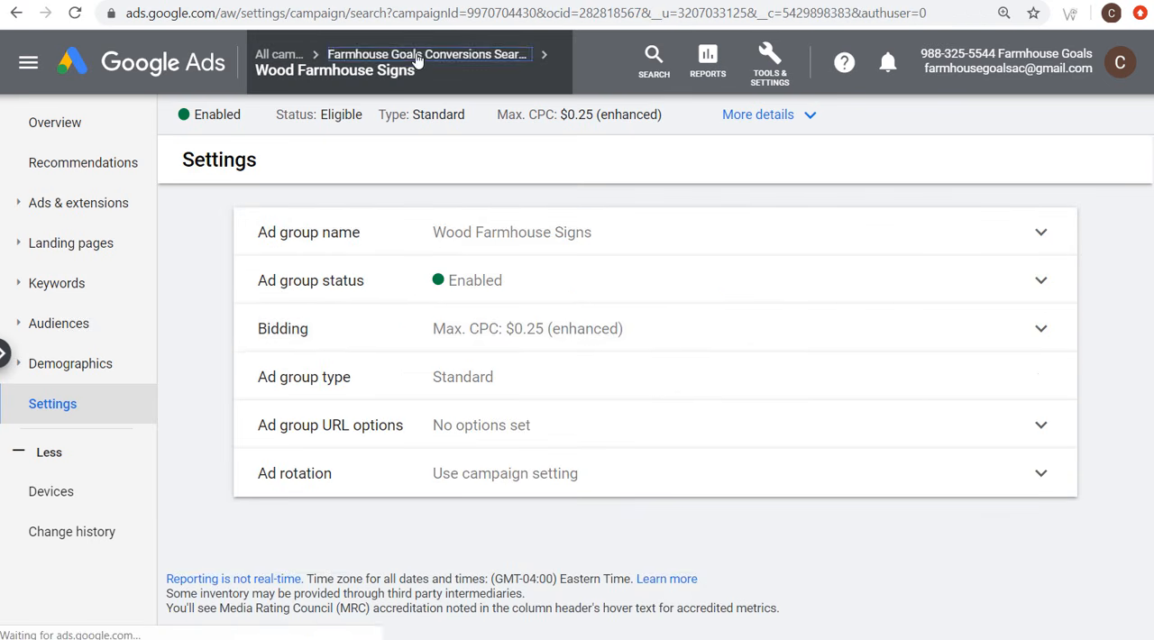
pyautogui.scroll(-2, 209, 431)
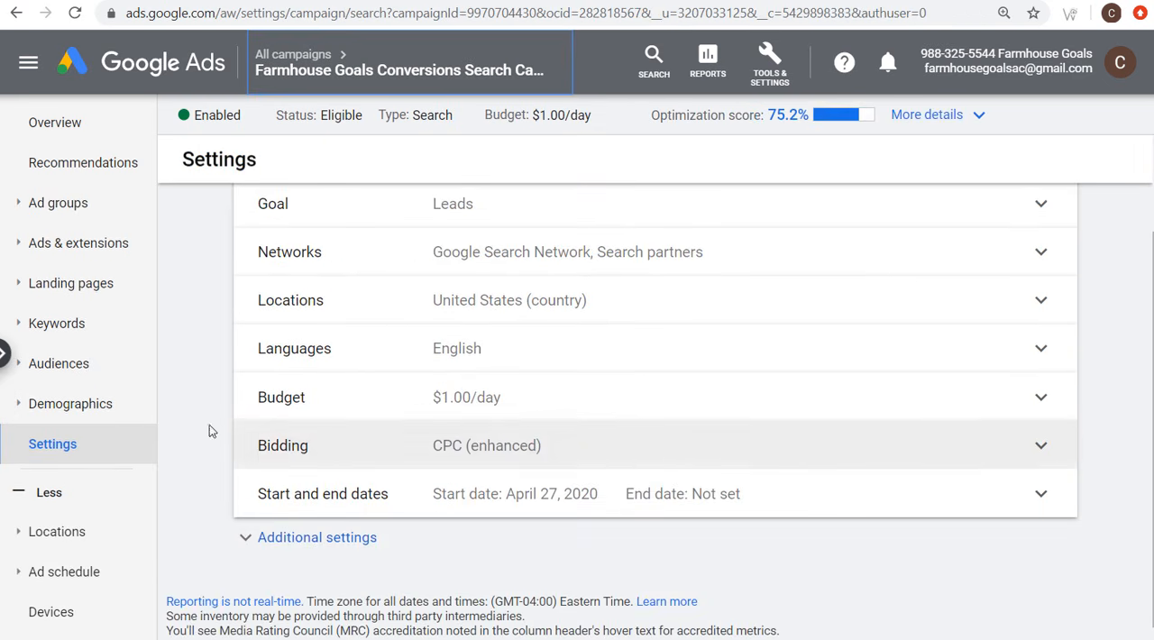
pyautogui.click(651, 445)
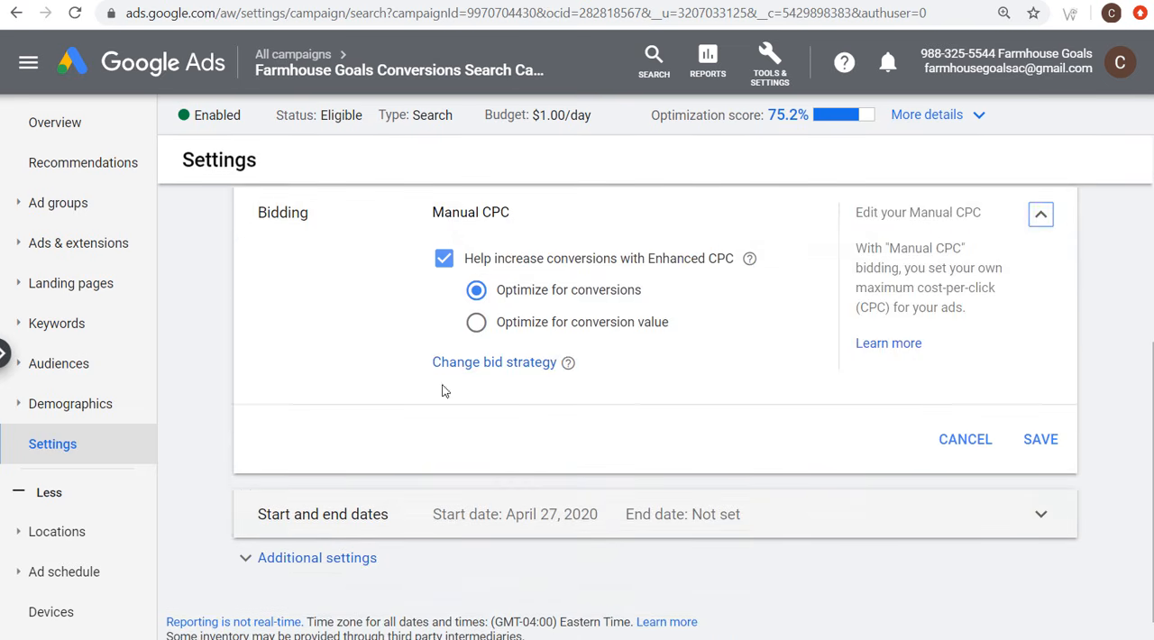
pyautogui.click(474, 362)
pyautogui.click(569, 333)
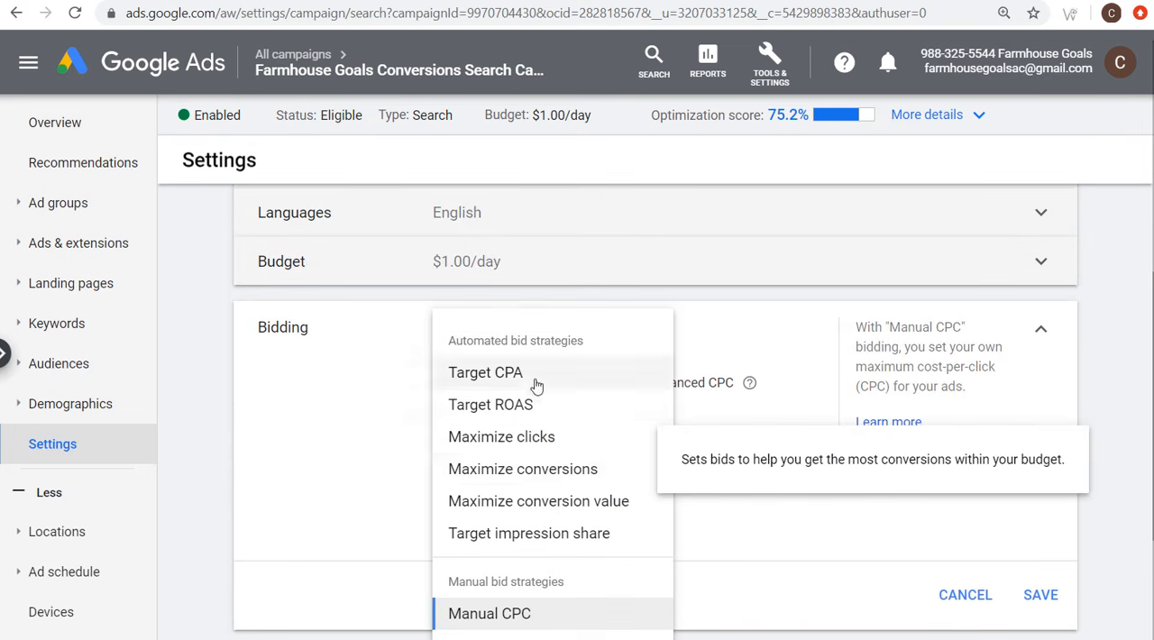
pyautogui.moveTo(568, 379)
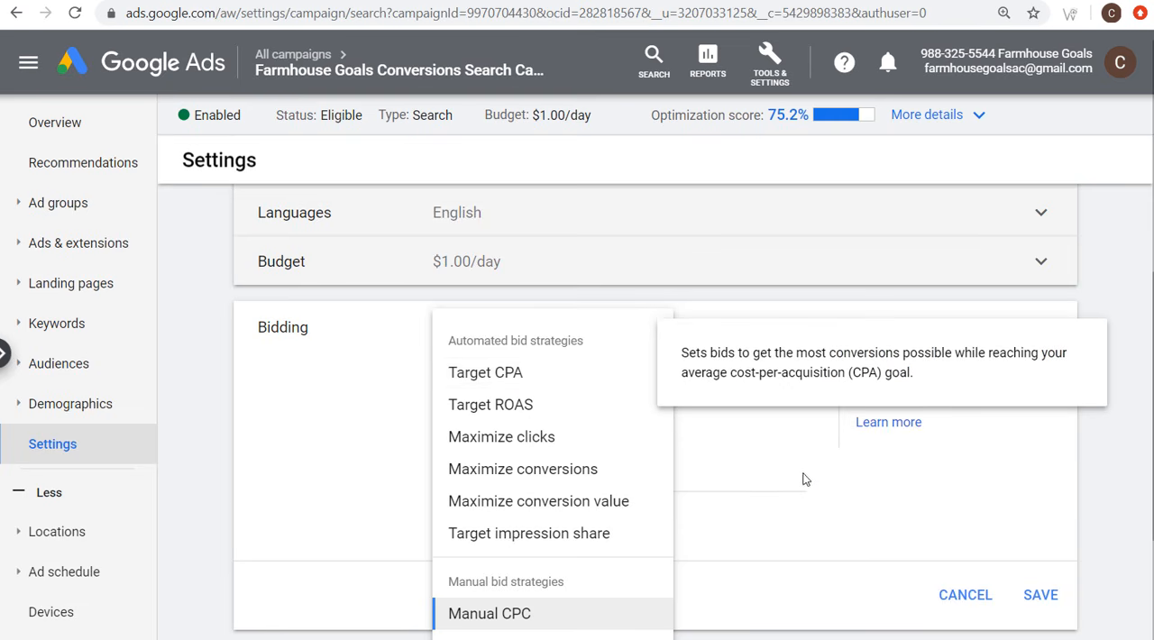
pyautogui.scroll(-1, 804, 479)
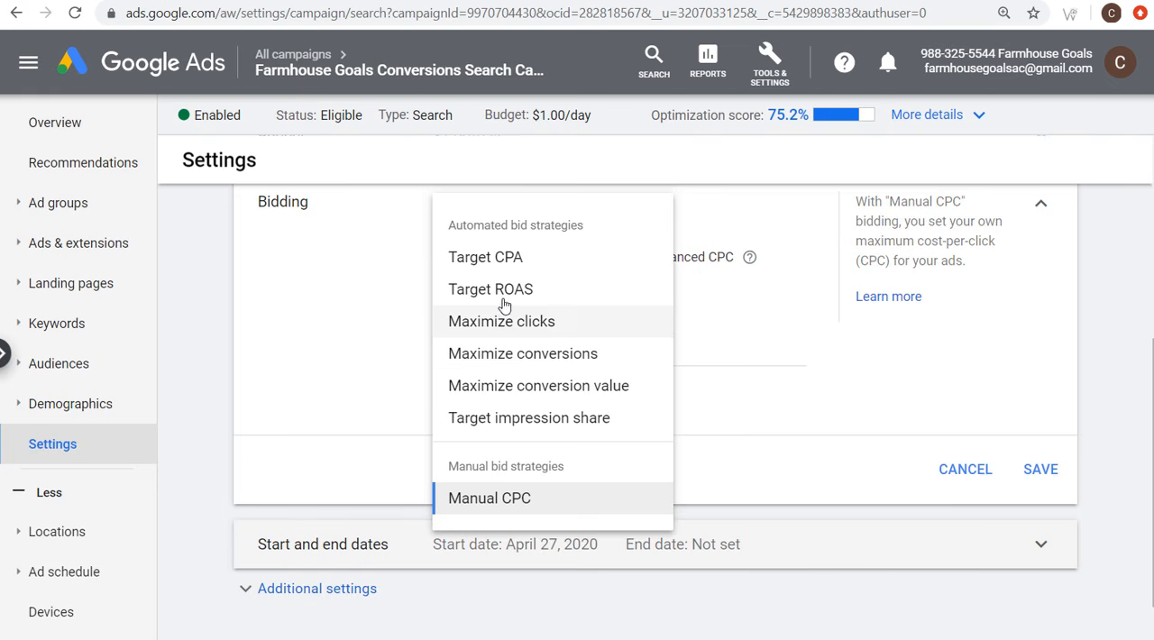
pyautogui.click(977, 475)
pyautogui.scroll(2, 813, 406)
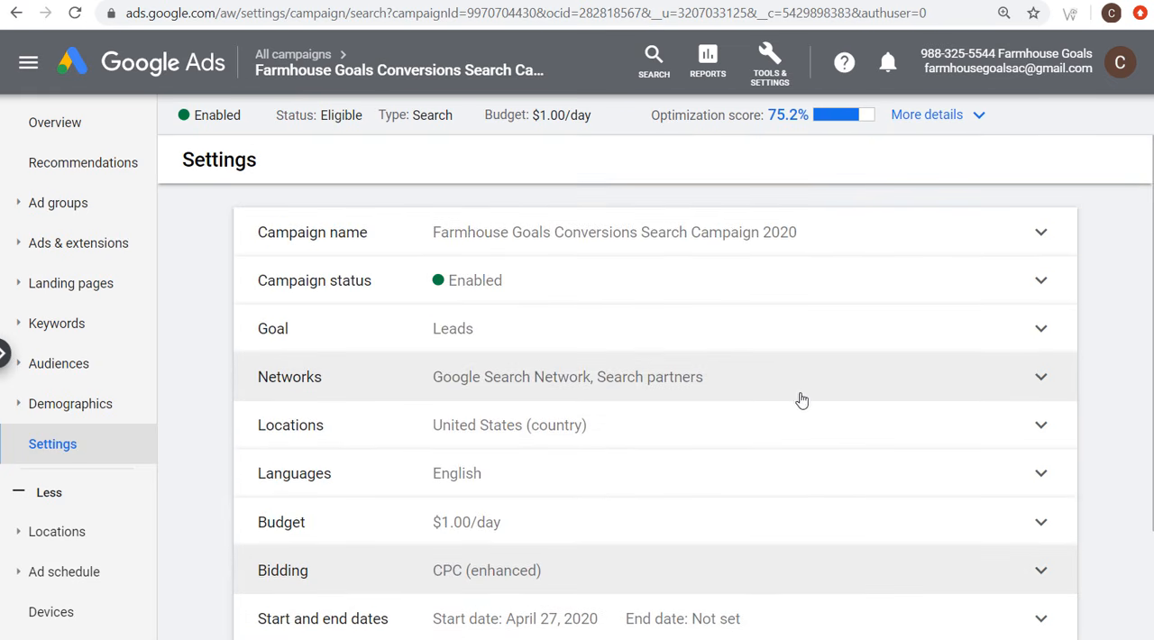
# Step: Open the campaign's ad groups and consult the site's Rae Dunn posts and Google's related searches for "rae dunn bowls" for the new ad group
pyautogui.click(104, 209)
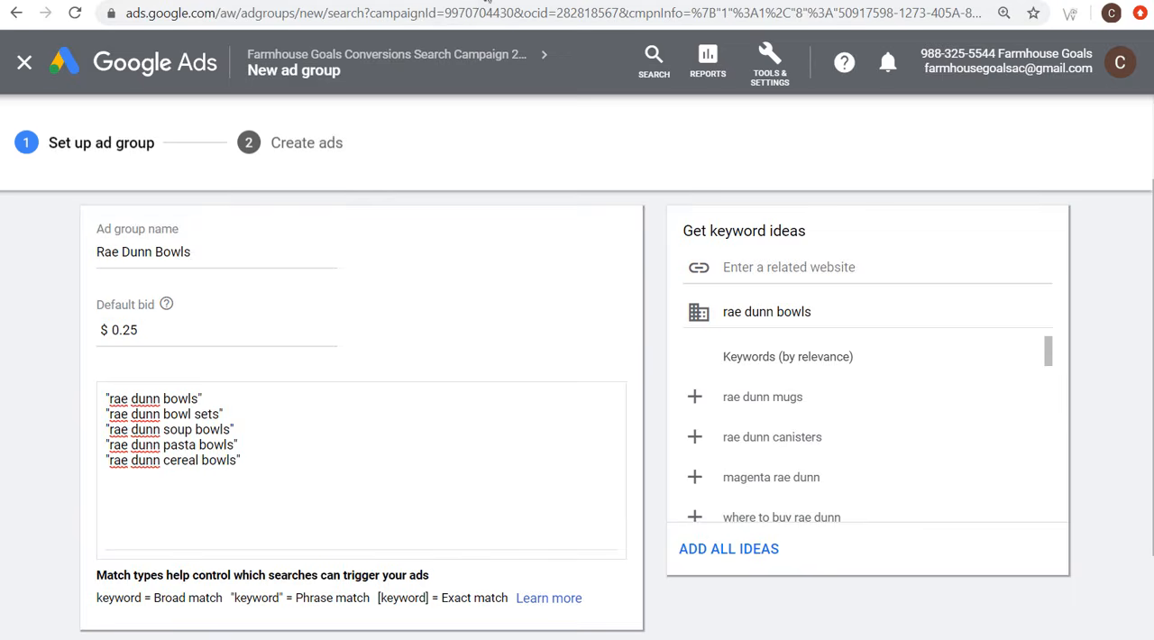
pyautogui.click(487, 1)
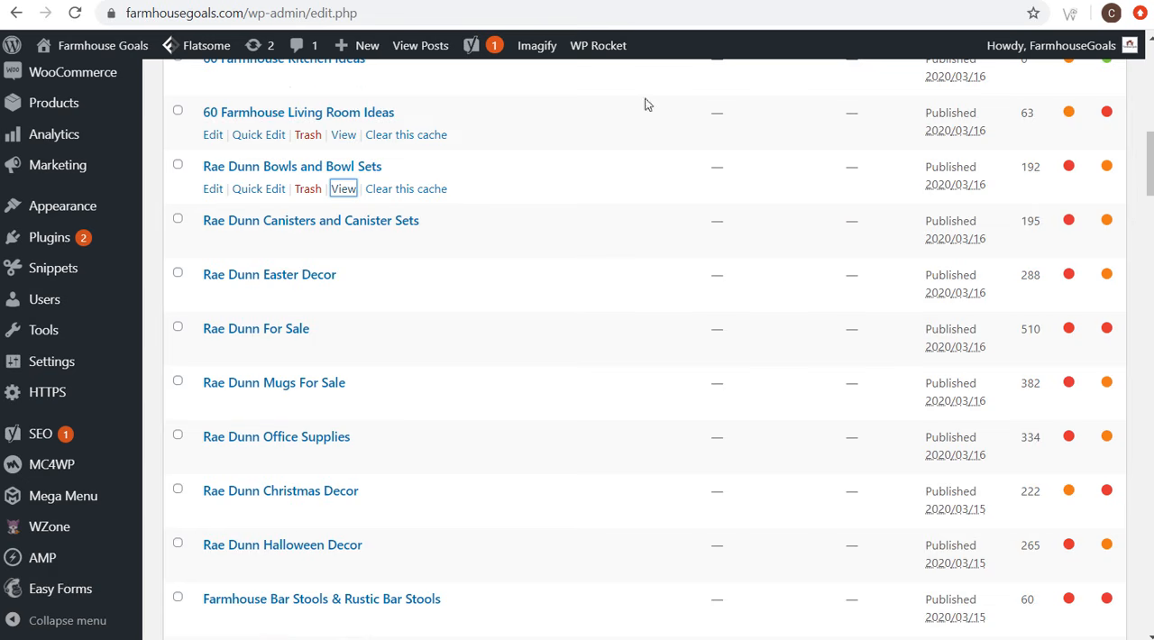
pyautogui.click(862, 0)
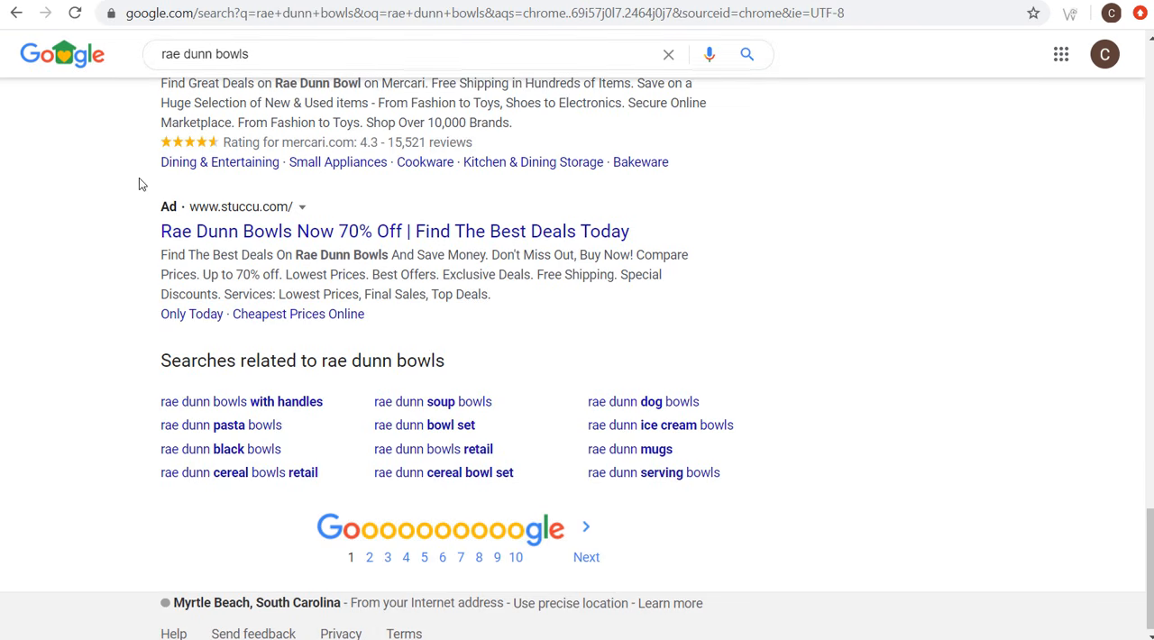
pyautogui.moveTo(187, 363); pyautogui.dragTo(396, 363)
pyautogui.click(426, 363)
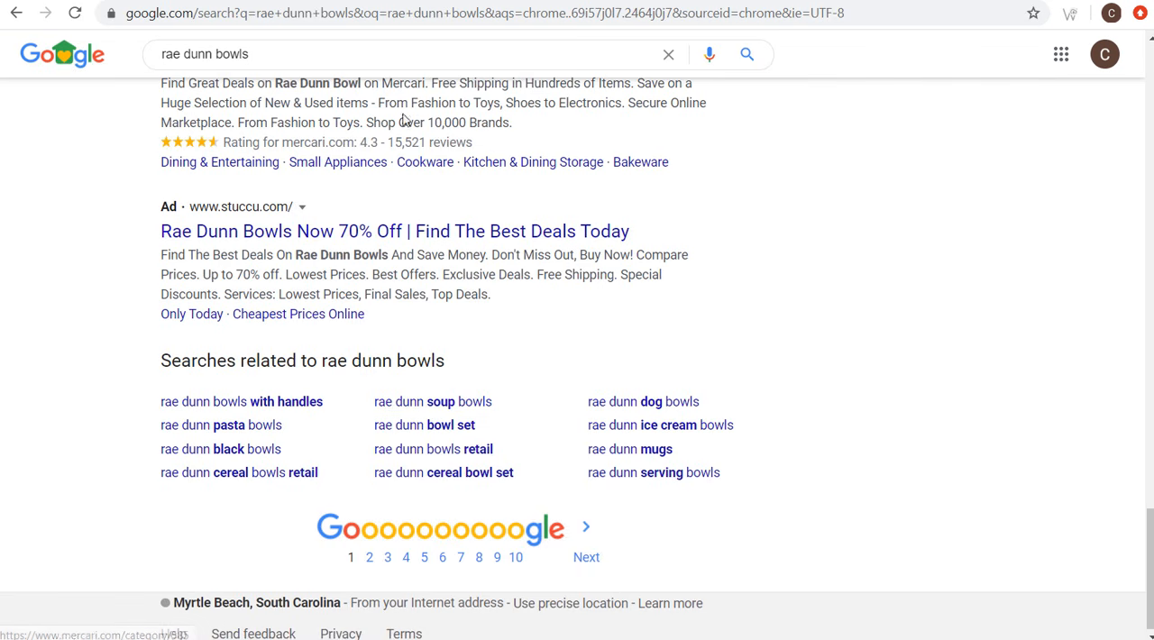
pyautogui.click(162, 1)
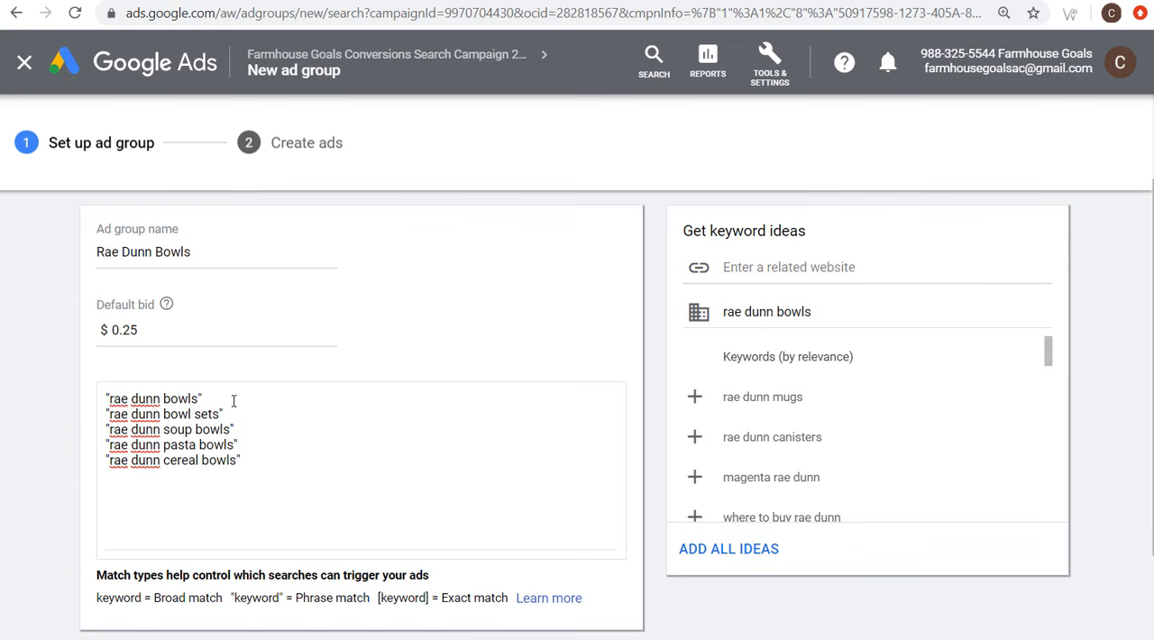
# Step: Review the phrase-match keywords entered for the Rae Dunn Bowls ad group, comparing the bowls, bowl sets and soup bowls variants
pyautogui.moveTo(234, 400); pyautogui.dragTo(84, 410)
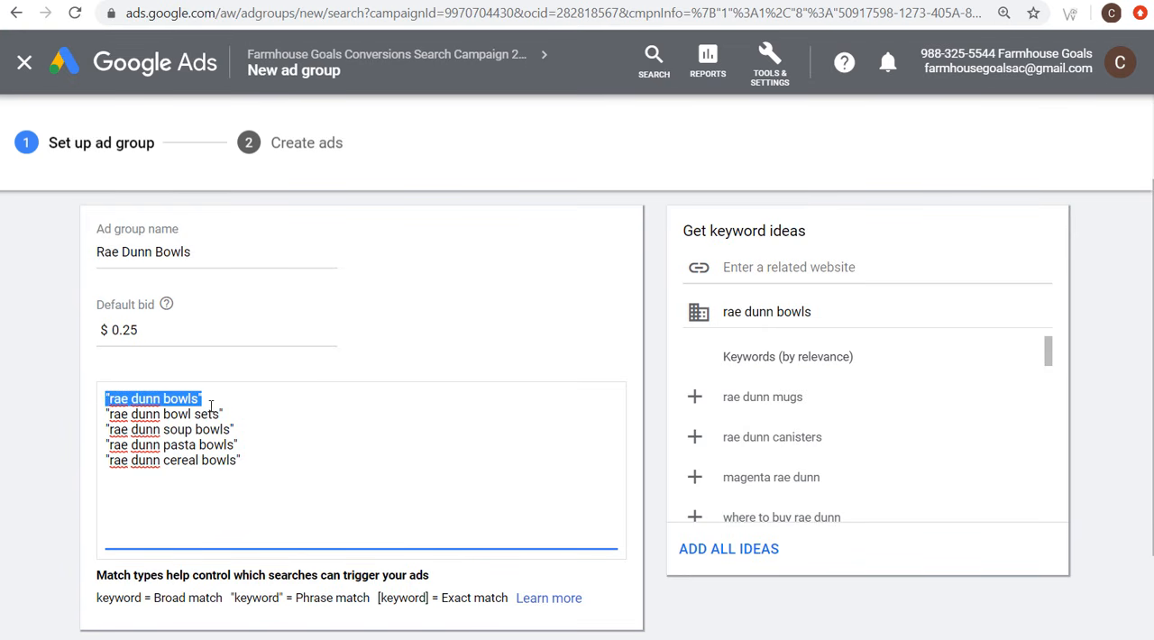
pyautogui.moveTo(251, 411); pyautogui.dragTo(96, 415)
pyautogui.click(163, 407)
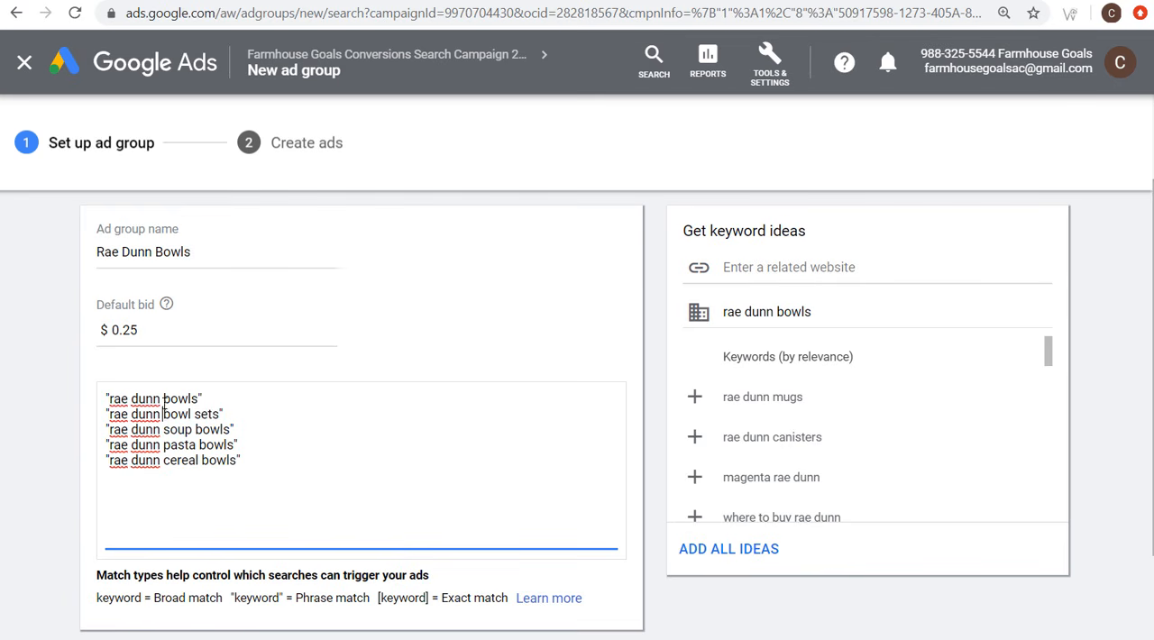
pyautogui.moveTo(230, 396); pyautogui.dragTo(89, 410)
pyautogui.click(163, 410)
pyautogui.moveTo(253, 411); pyautogui.dragTo(100, 414)
pyautogui.click(146, 415)
pyautogui.moveTo(105, 429); pyautogui.dragTo(249, 430)
pyautogui.click(269, 428)
pyautogui.moveTo(214, 401); pyautogui.dragTo(98, 404)
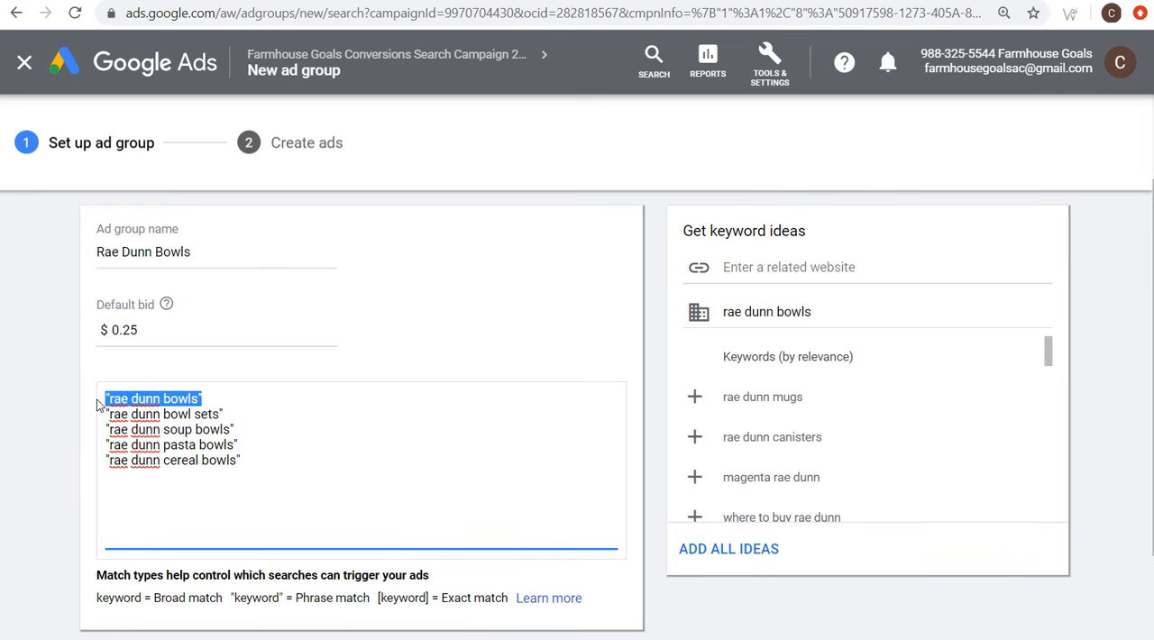
pyautogui.click(155, 398)
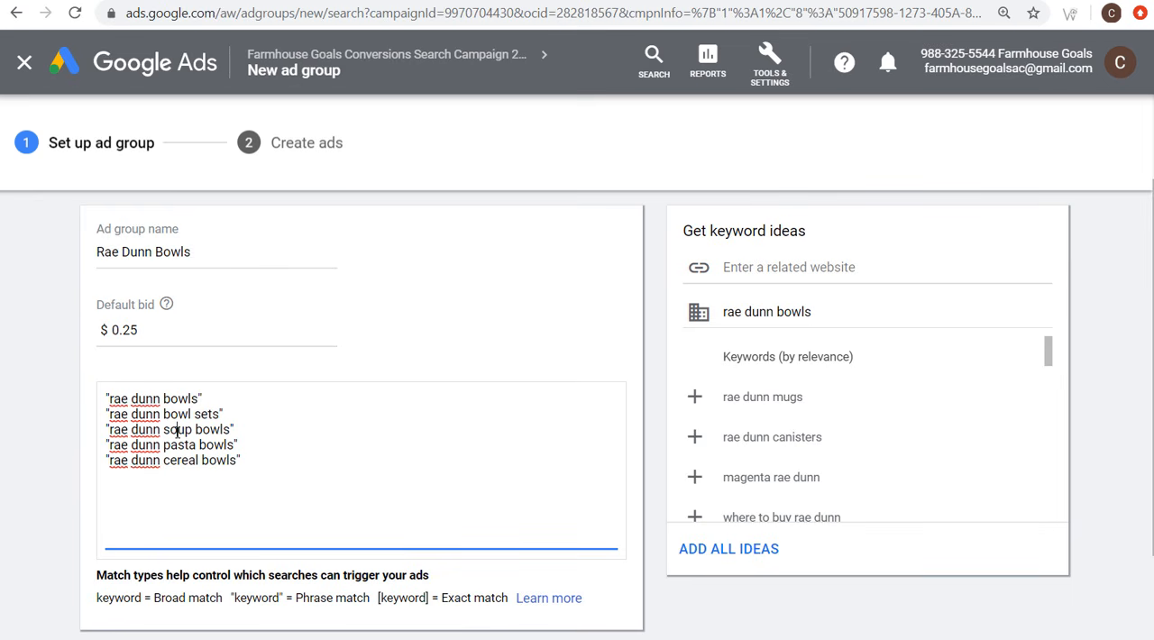
pyautogui.tripleClick(178, 430)
pyautogui.doubleClick(177, 430)
# Step: Check Google's related searches for "rae dunn bowls" again and save the Rae Dunn Bowls ad group setup to proceed to ad creation
pyautogui.hotkey('ctrl', 'Tab')
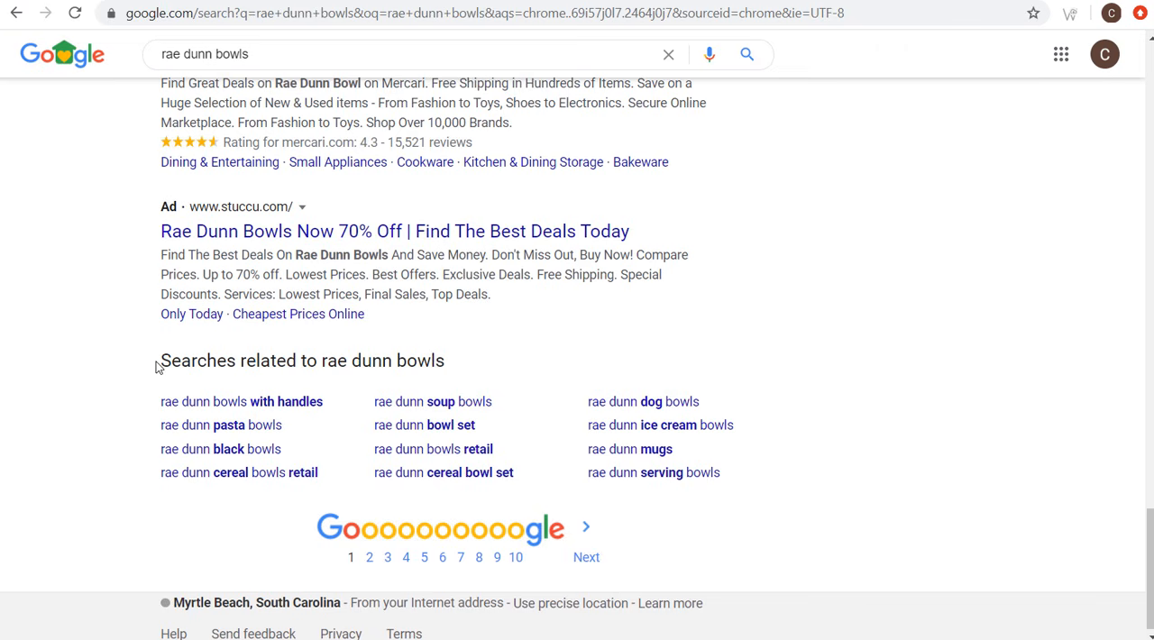
pyautogui.moveTo(156, 366); pyautogui.dragTo(463, 358)
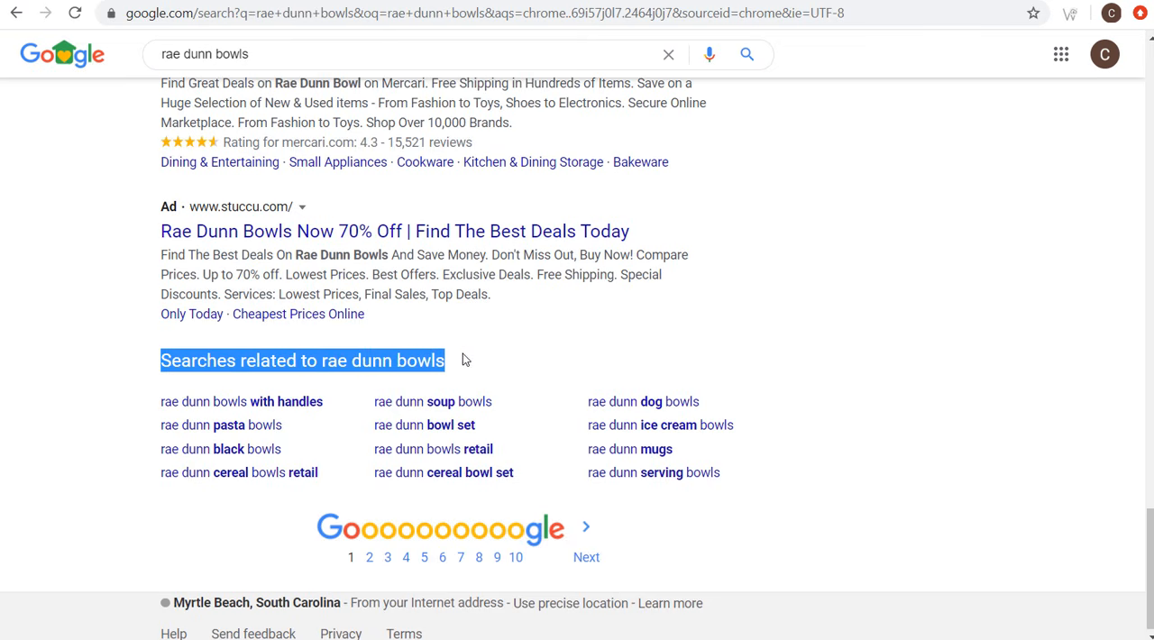
pyautogui.click(462, 360)
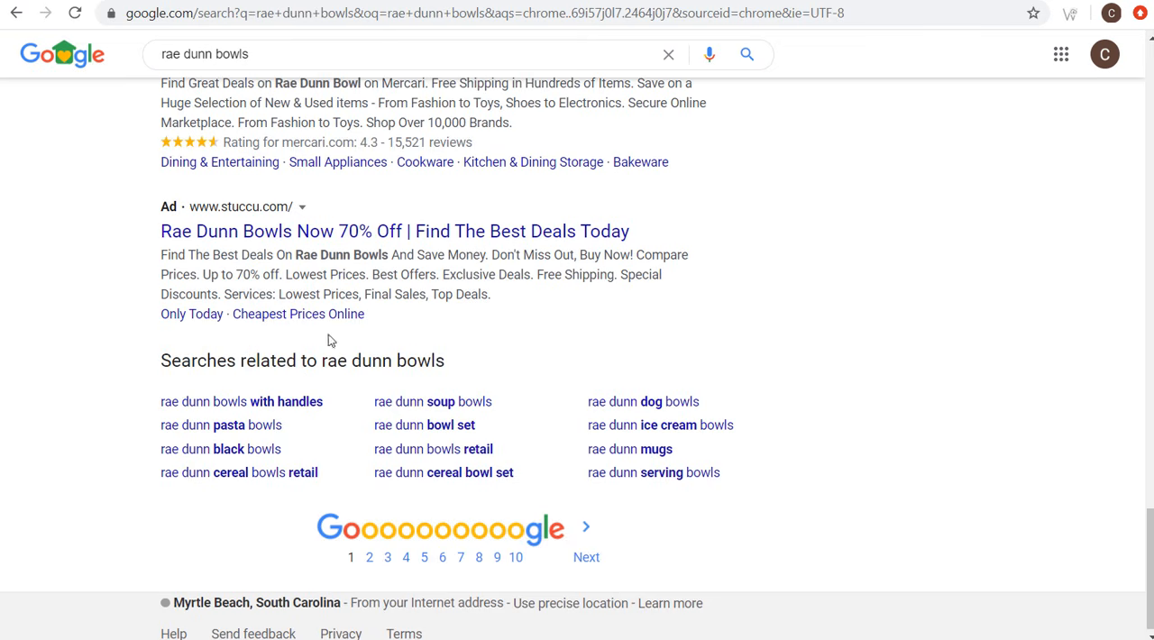
pyautogui.hotkey('ctrl', 'shift', 'Tab')
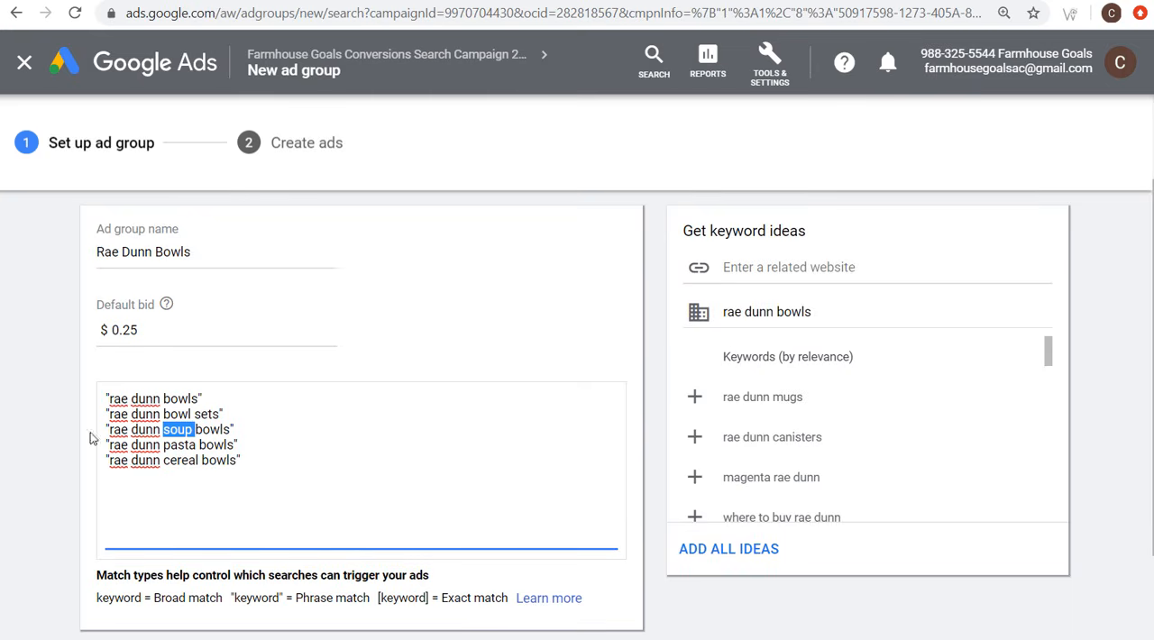
pyautogui.scroll(-2, 85, 415)
pyautogui.click(147, 554)
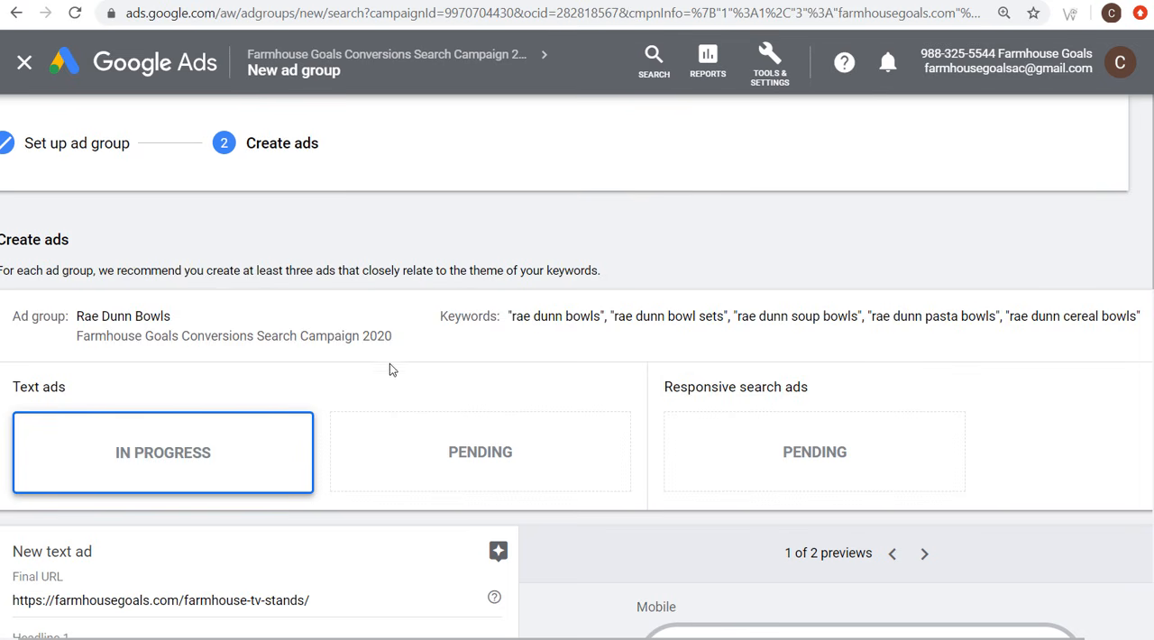
# Step: Discard the prefilled farmhouse TV stands text ad and save the Rae Dunn Bowls ad group without ads or extensions
pyautogui.scroll(-4, 389, 363)
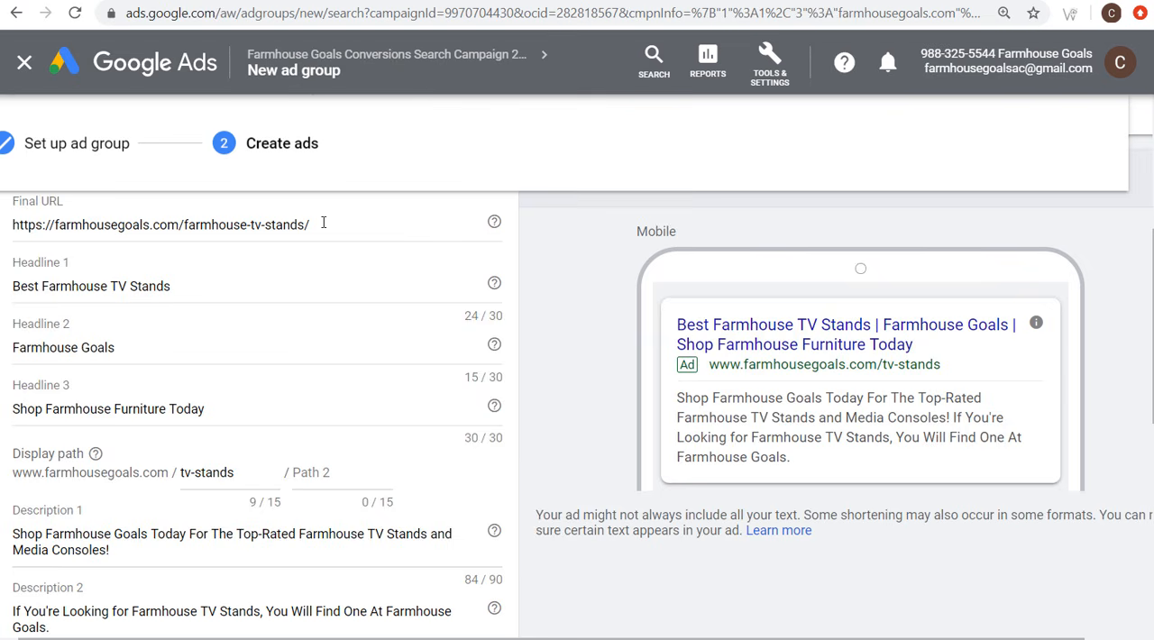
pyautogui.scroll(3, 322, 222)
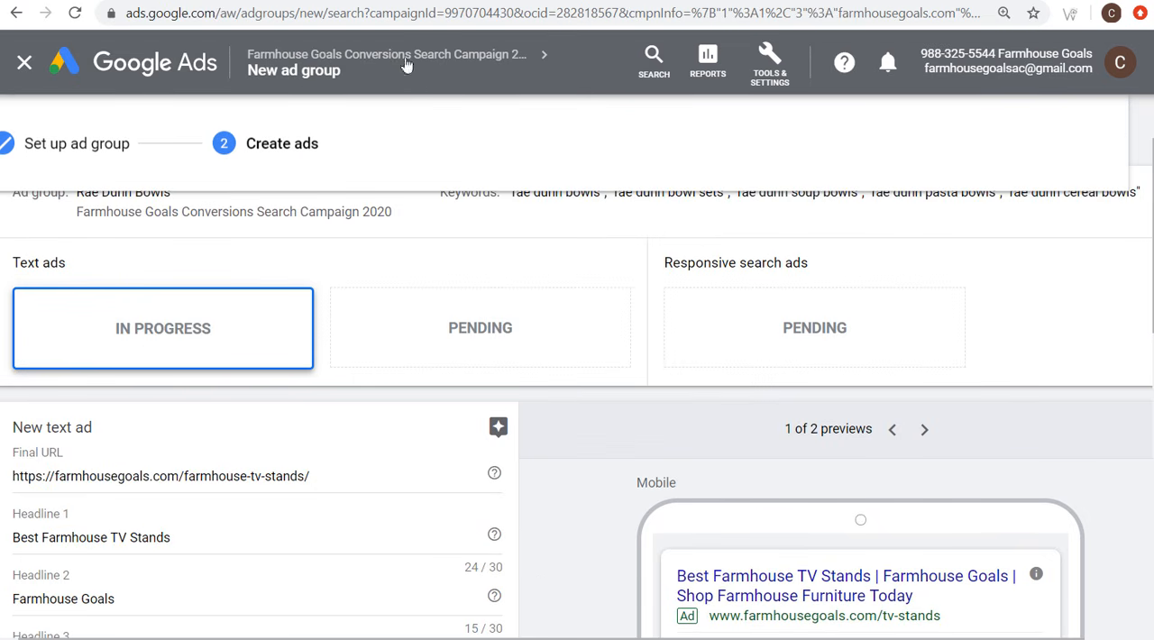
pyautogui.click(466, 2)
pyautogui.hotkey('ctrl', '+')
pyautogui.scroll(-2, 442, 411)
pyautogui.scroll(-3, 252, 496)
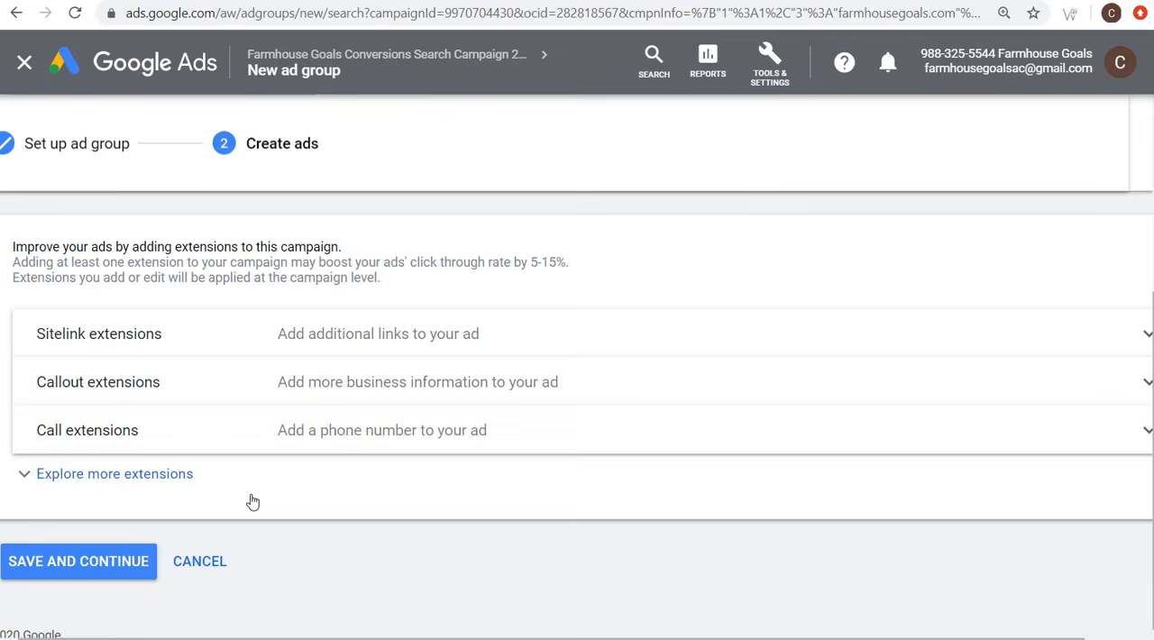
pyautogui.scroll(3, 293, 413)
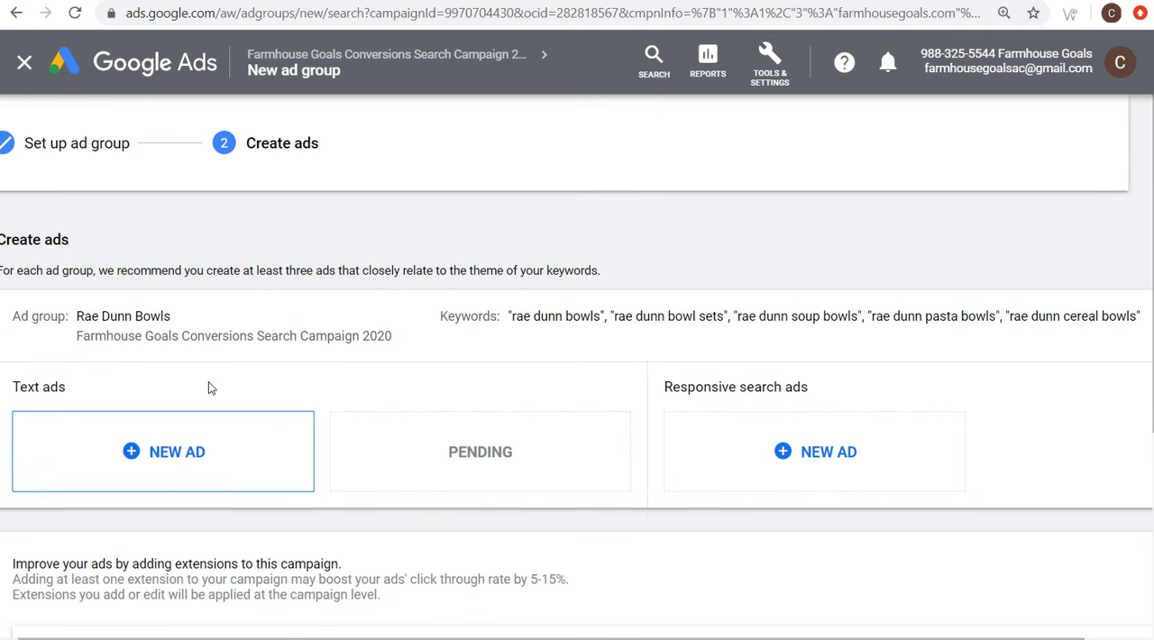
pyautogui.scroll(-3, 208, 387)
pyautogui.click(116, 543)
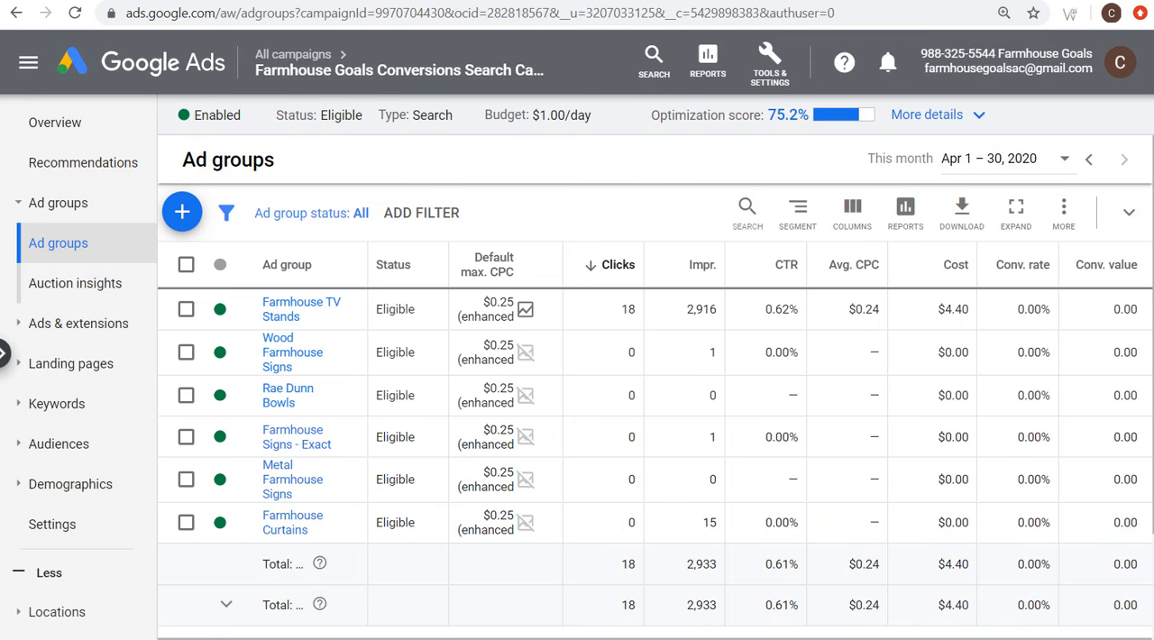
# Step: Examine the Farmhouse TV Stands ad group's performance figures and look through the campaign's full ad group list, including the Rae Dunn groups
pyautogui.moveTo(620, 310); pyautogui.dragTo(876, 310)
pyautogui.click(882, 309)
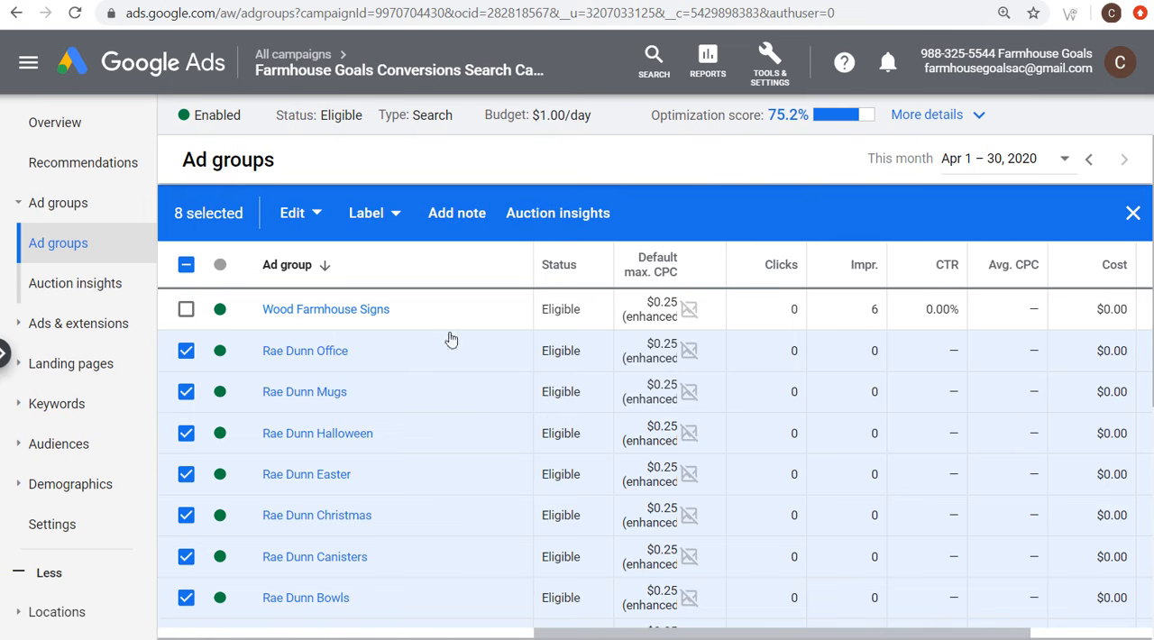
pyautogui.scroll(-2, 389, 392)
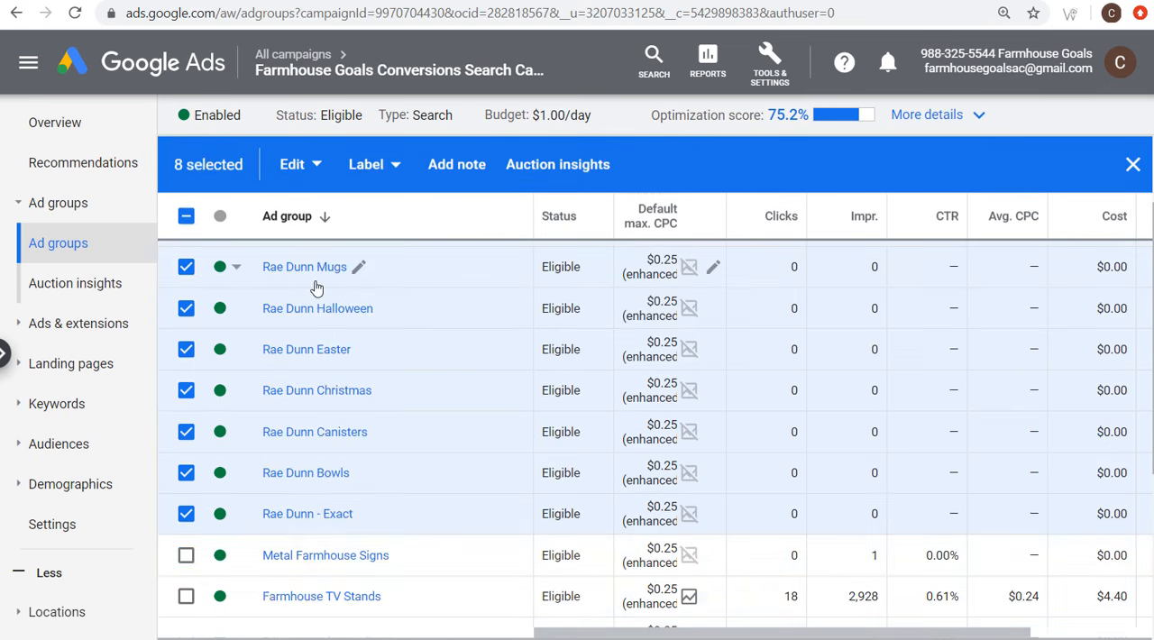
pyautogui.scroll(2, 314, 288)
pyautogui.scroll(-2, 355, 443)
pyautogui.scroll(-1, 480, 430)
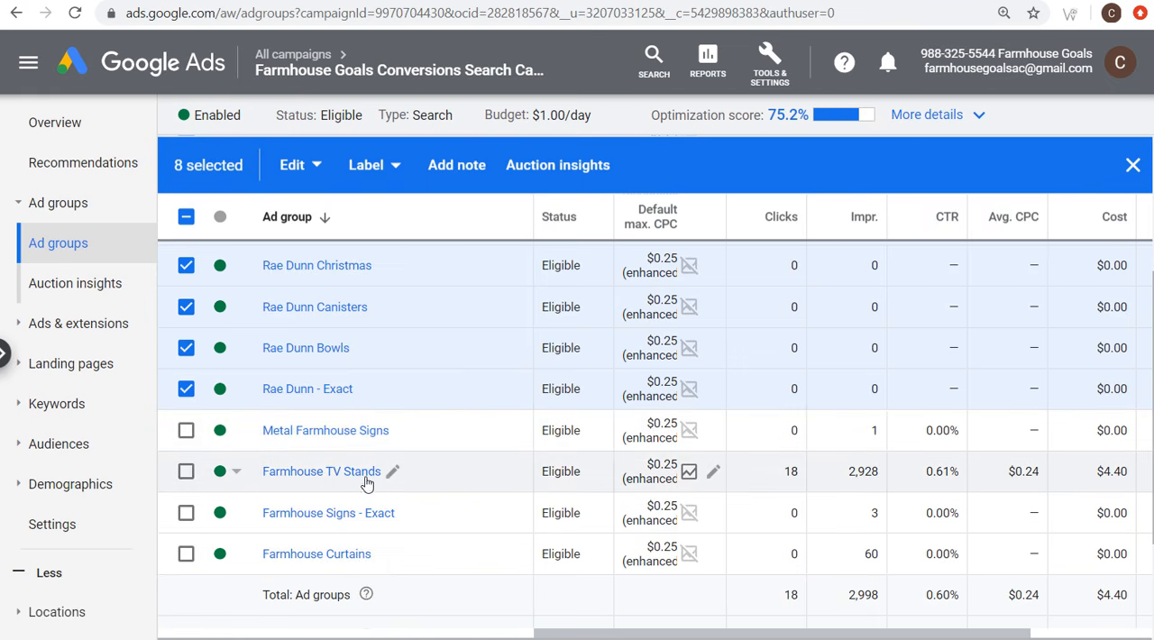
pyautogui.scroll(1, 456, 480)
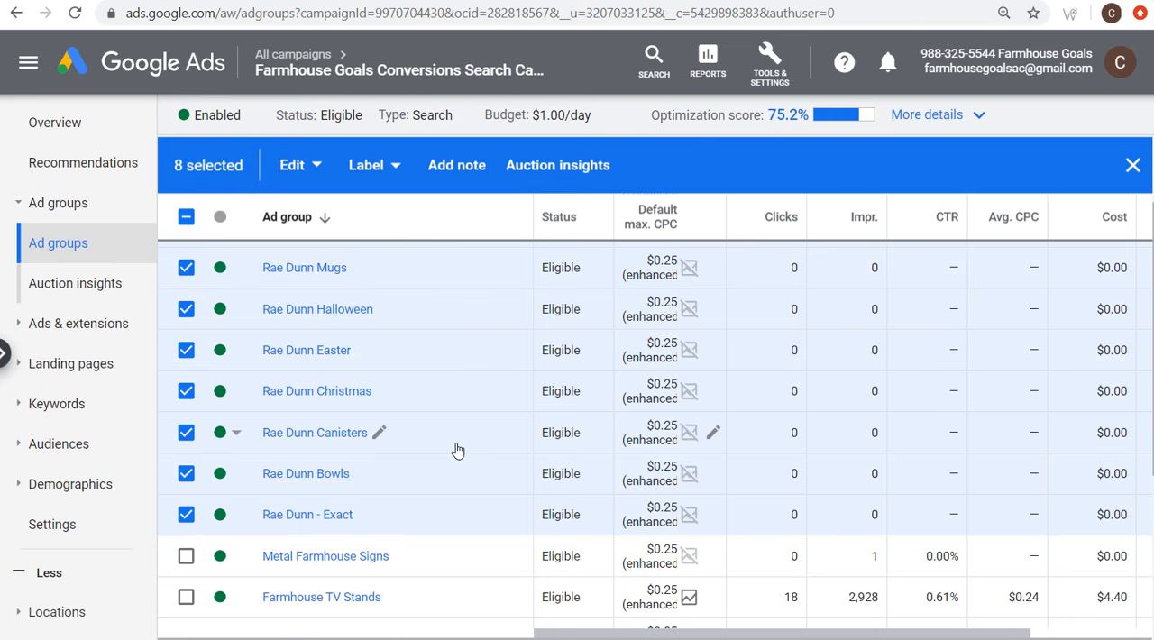
pyautogui.scroll(1, 457, 449)
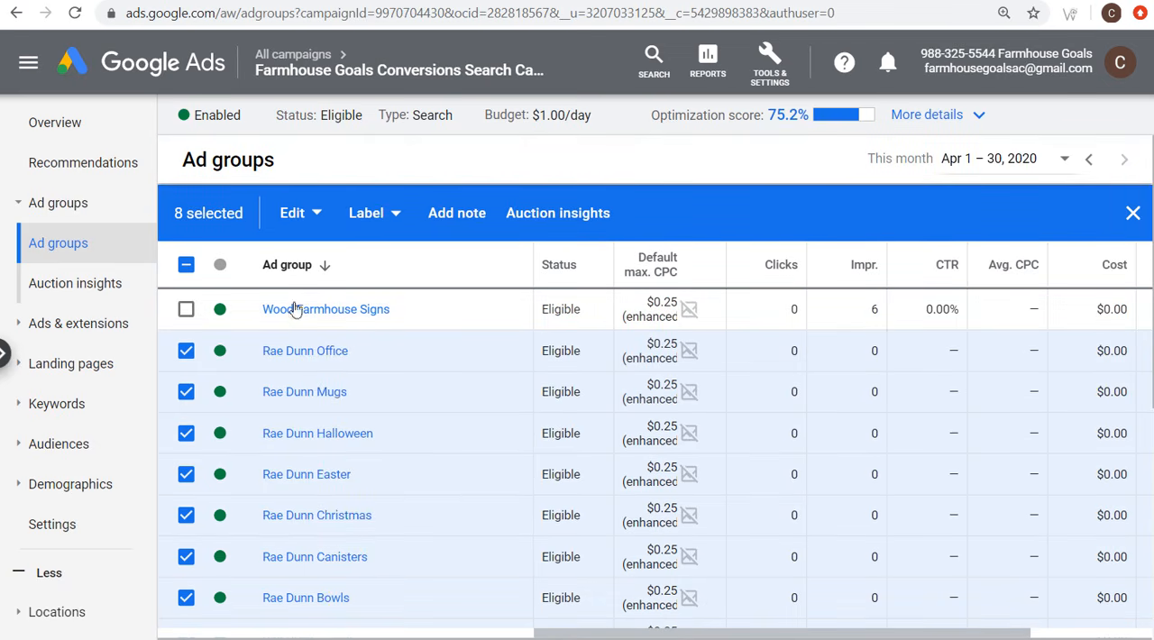
# Step: Clear the ad group selection and look through the farmhousegoals.com WordPress posts for Rae Dunn and farmhouse product pages
pyautogui.click(186, 264)
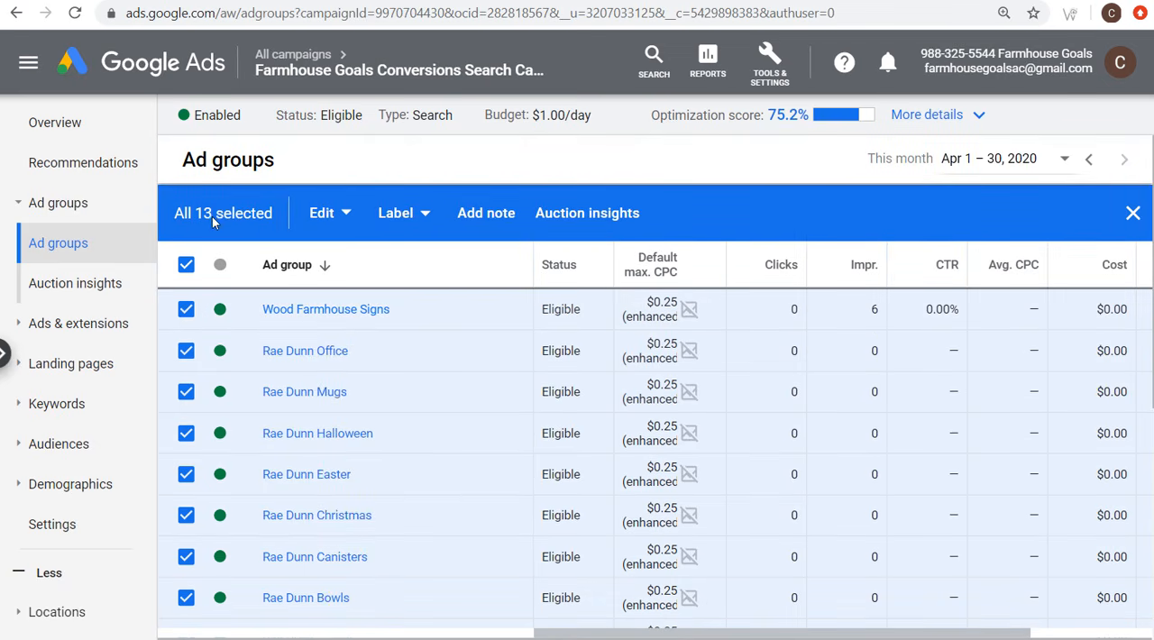
pyautogui.click(186, 268)
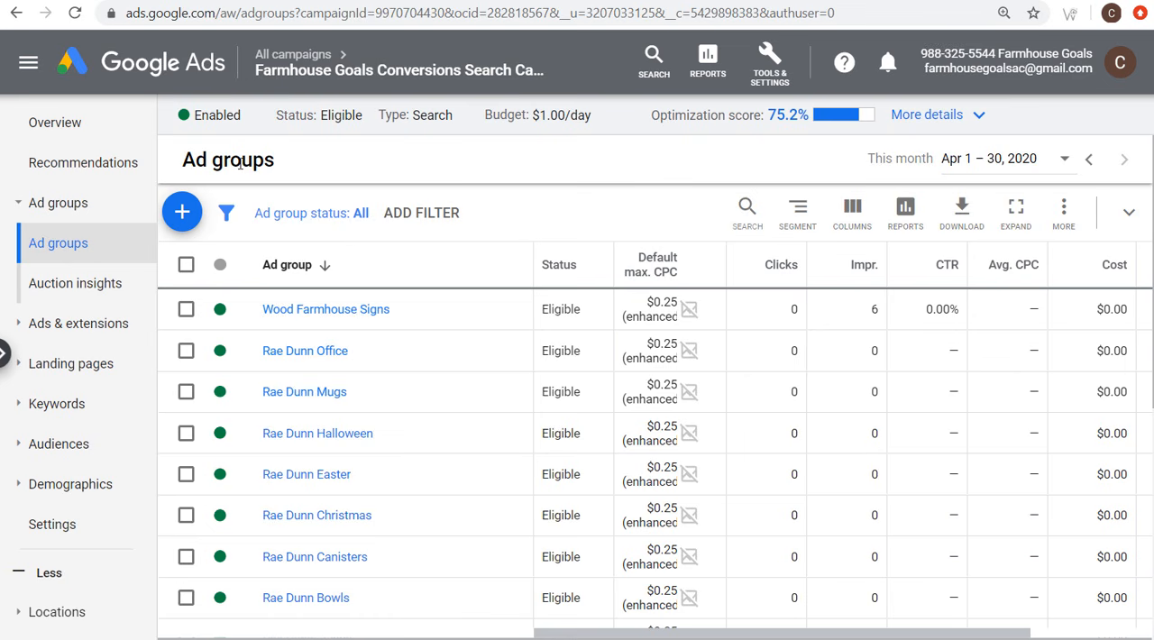
pyautogui.click(319, 1)
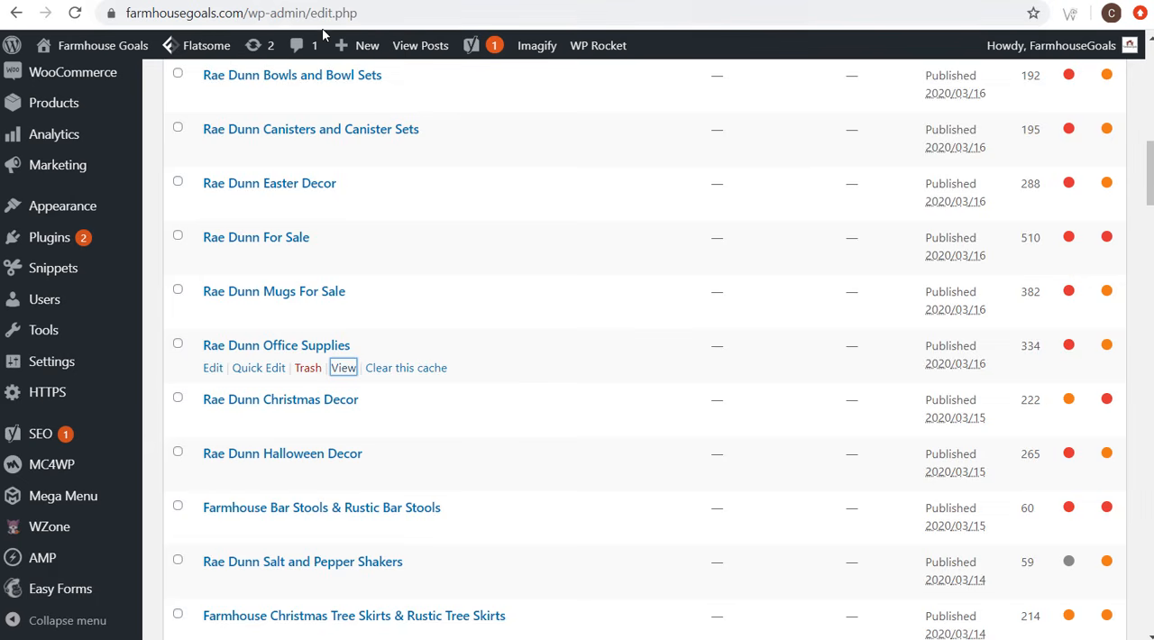
pyautogui.scroll(-1, 559, 436)
pyautogui.scroll(-2, 555, 437)
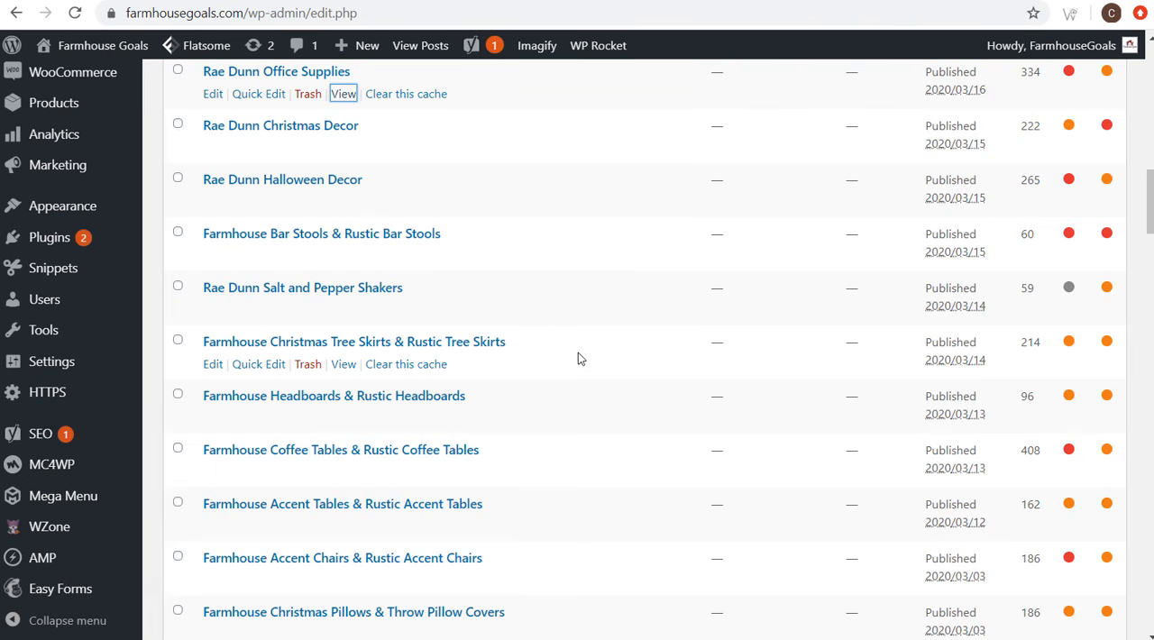
pyautogui.scroll(-1, 376, 310)
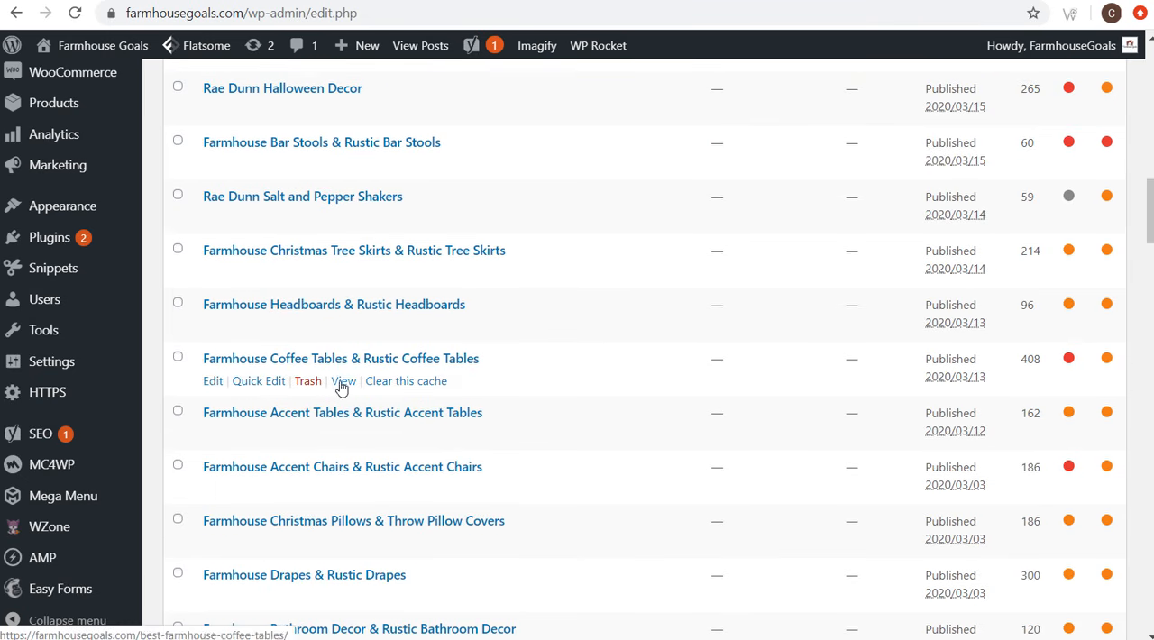
pyautogui.scroll(-1, 633, 398)
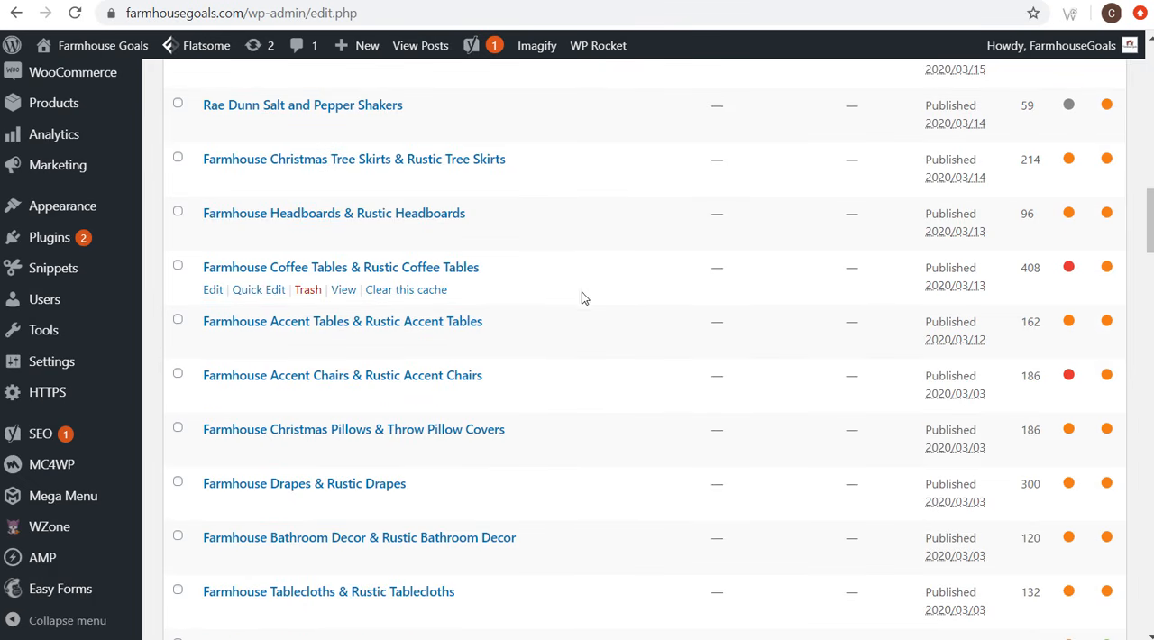
pyautogui.scroll(-5, 586, 305)
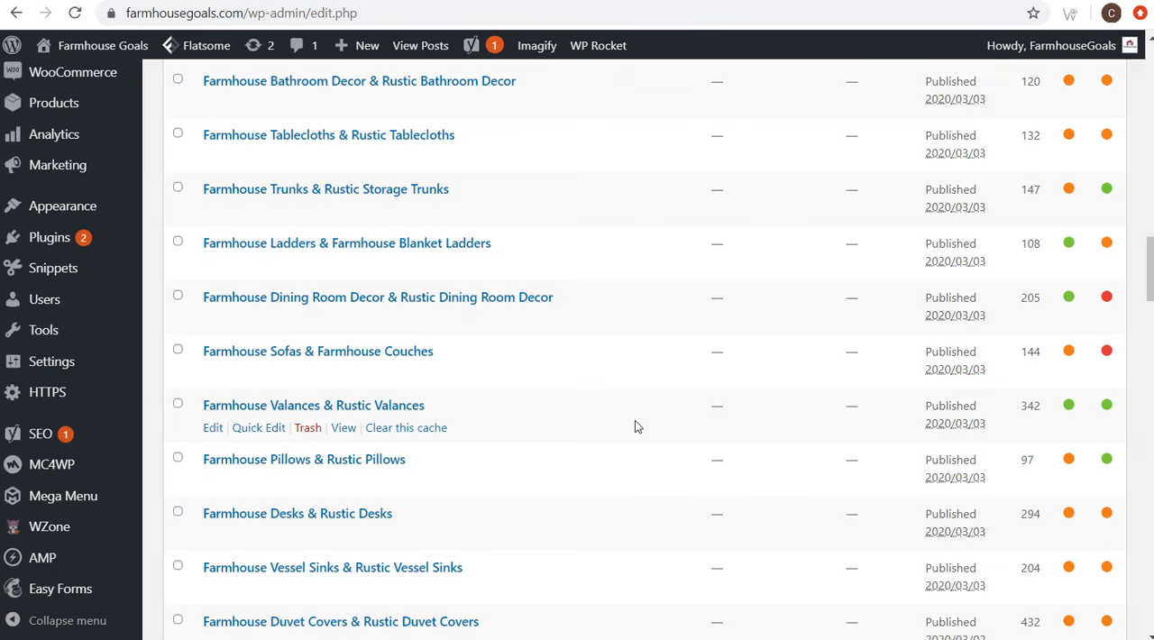
pyautogui.scroll(4, 635, 426)
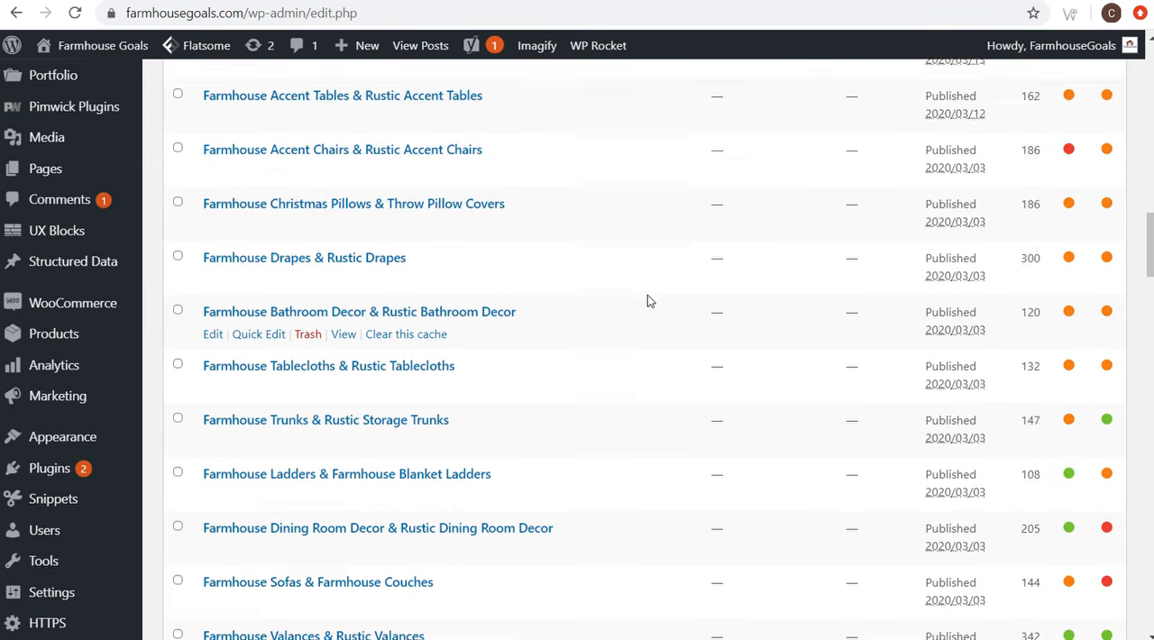
pyautogui.scroll(2, 639, 291)
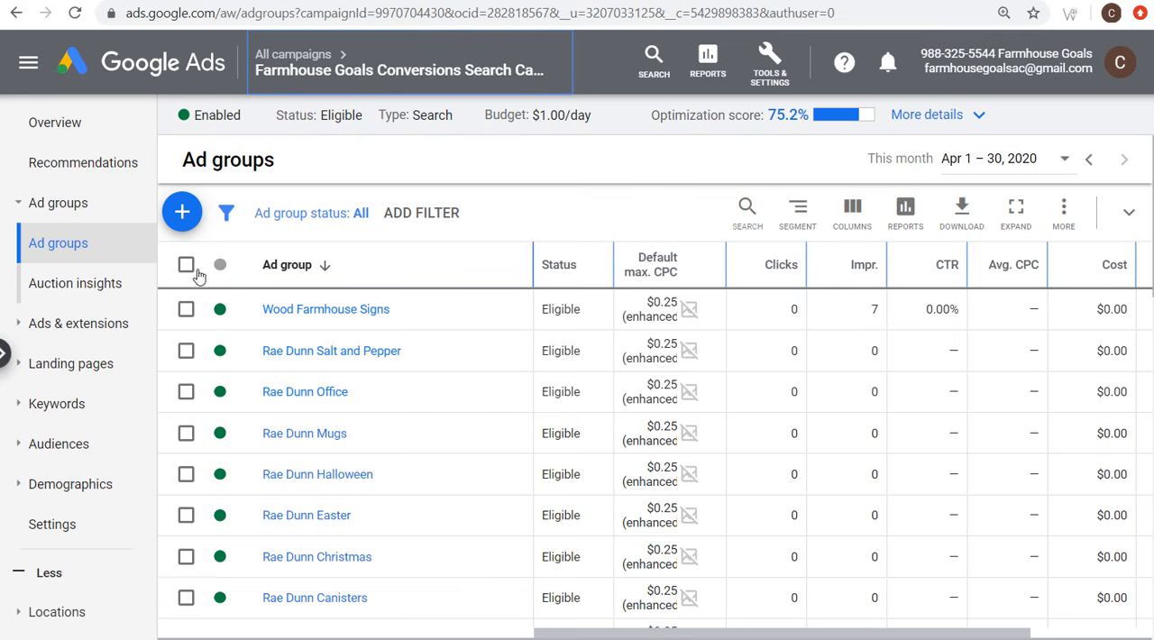
# Step: Check the campaign's full list of ad groups in Google Ads against the WordPress posts, leaving no ad groups selected
pyautogui.click(186, 265)
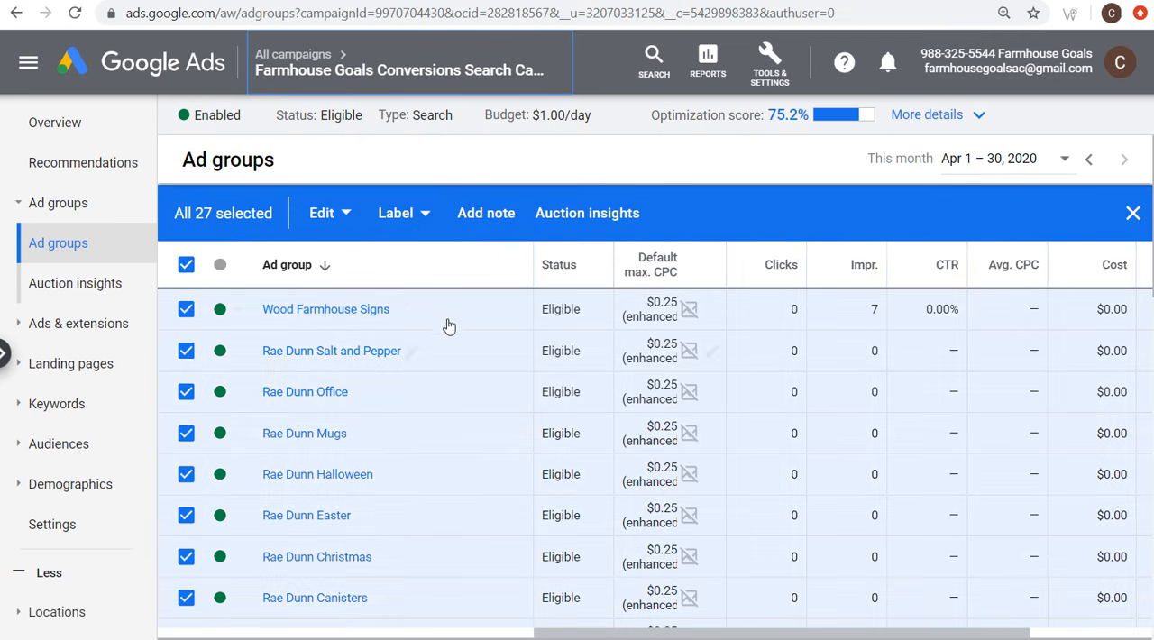
pyautogui.scroll(-1, 469, 332)
pyautogui.scroll(-1, 471, 338)
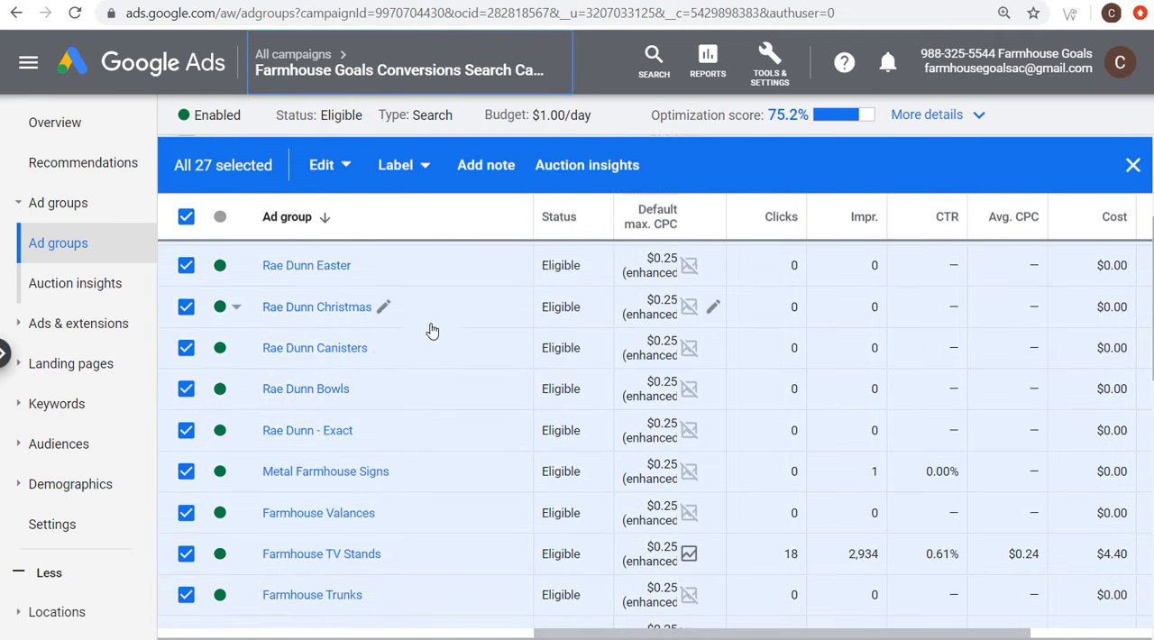
pyautogui.scroll(-1, 432, 331)
pyautogui.scroll(-1, 431, 383)
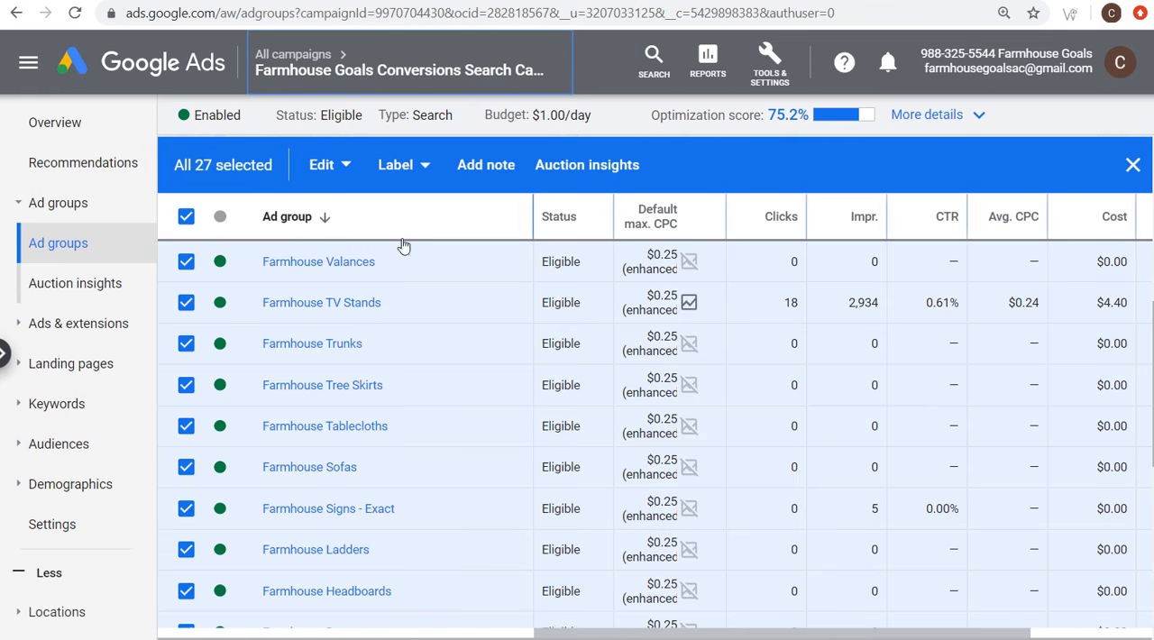
pyautogui.click(280, 1)
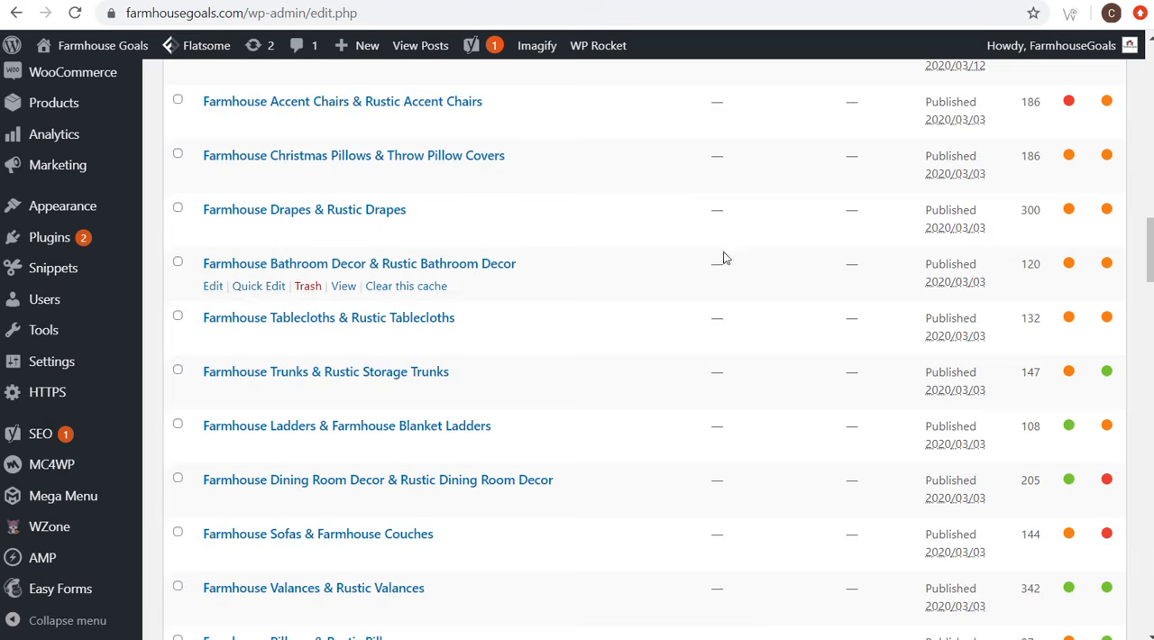
pyautogui.scroll(4, 714, 255)
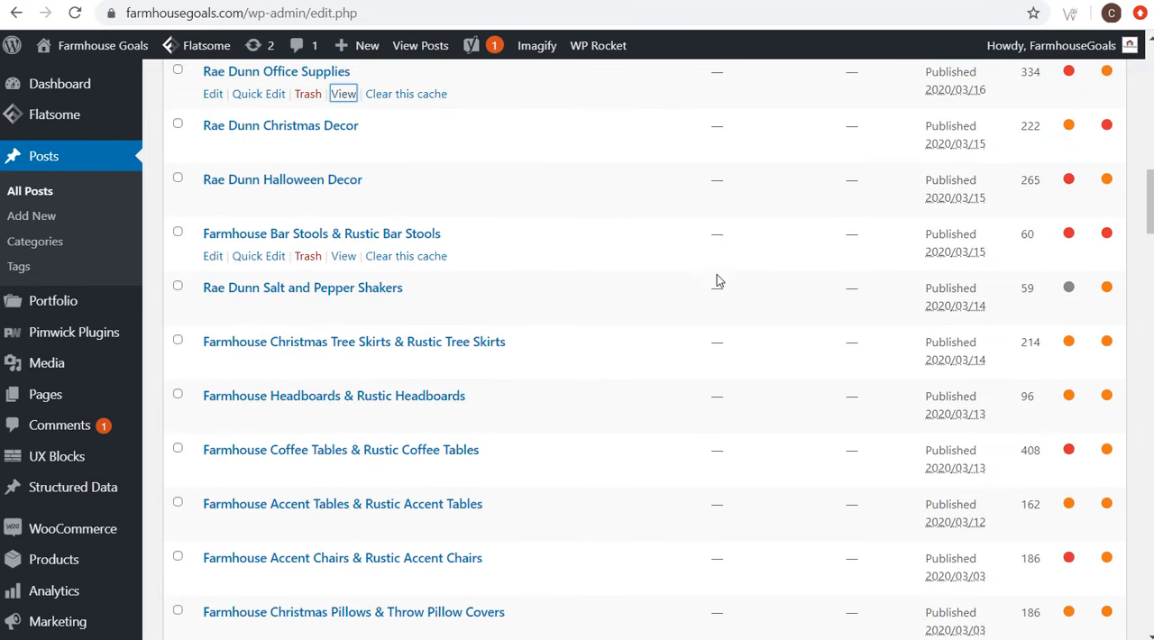
pyautogui.scroll(-5, 716, 275)
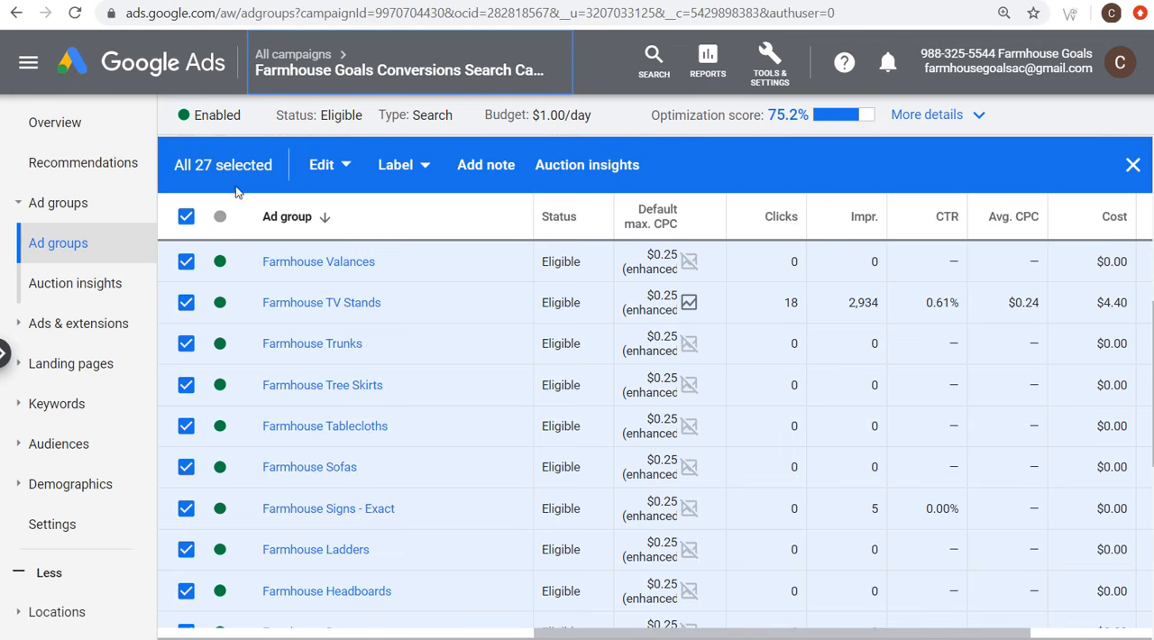
pyautogui.click(186, 218)
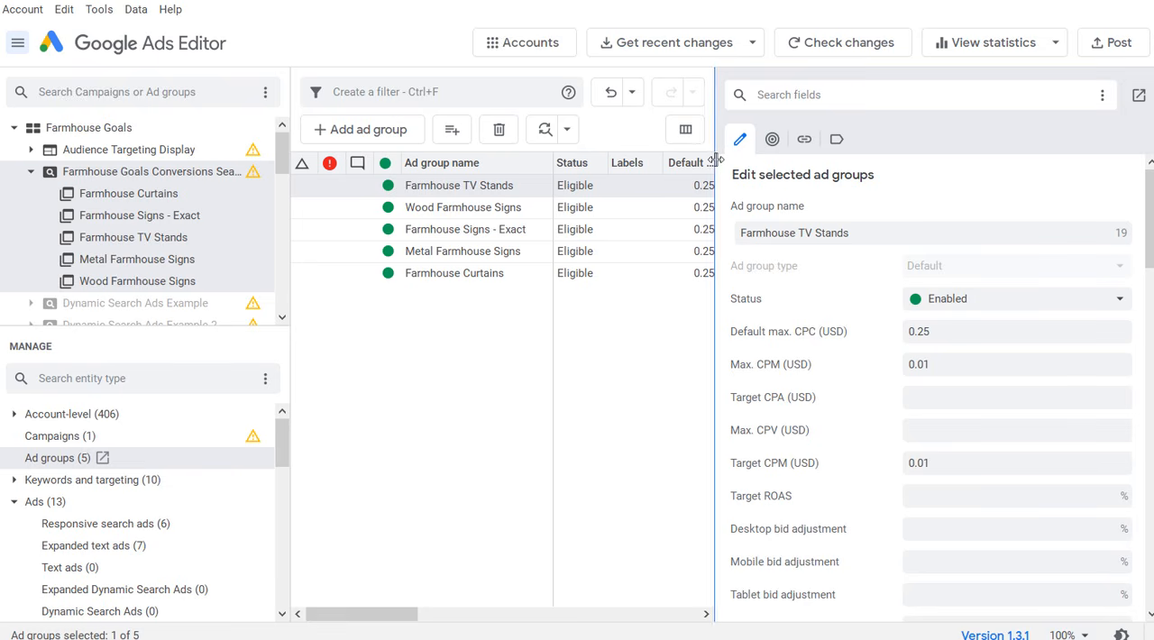
# Step: In Google Ads Editor, widen the ad groups table, download recent changes for all campaigns and review the downloaded ad groups
pyautogui.moveTo(715, 159); pyautogui.dragTo(997, 175)
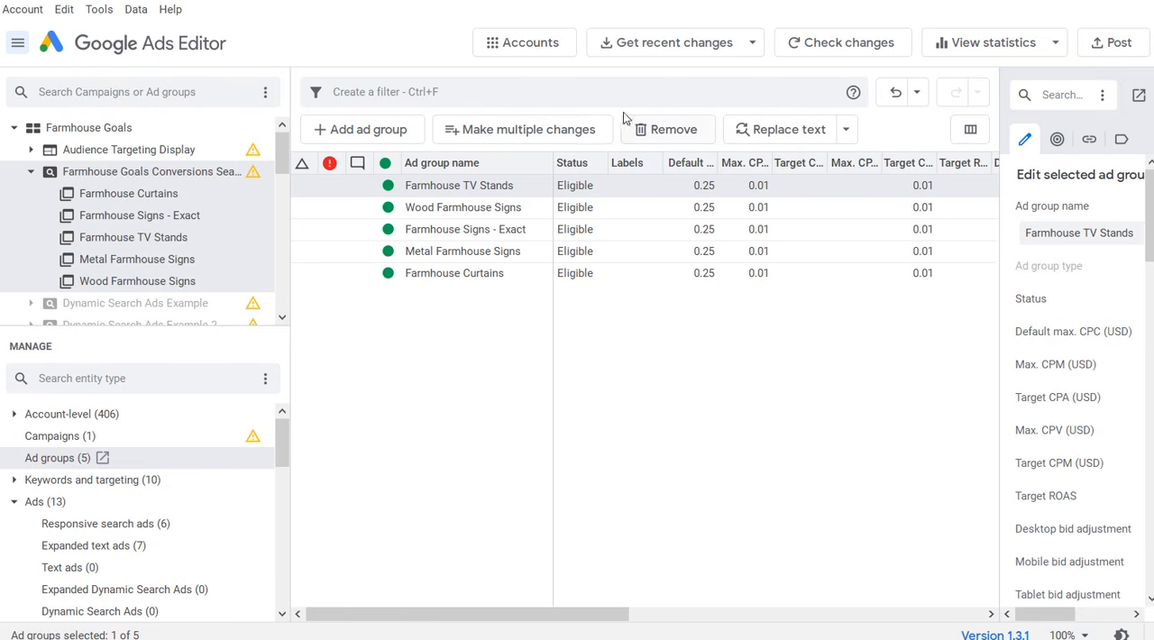
pyautogui.click(667, 45)
pyautogui.click(665, 93)
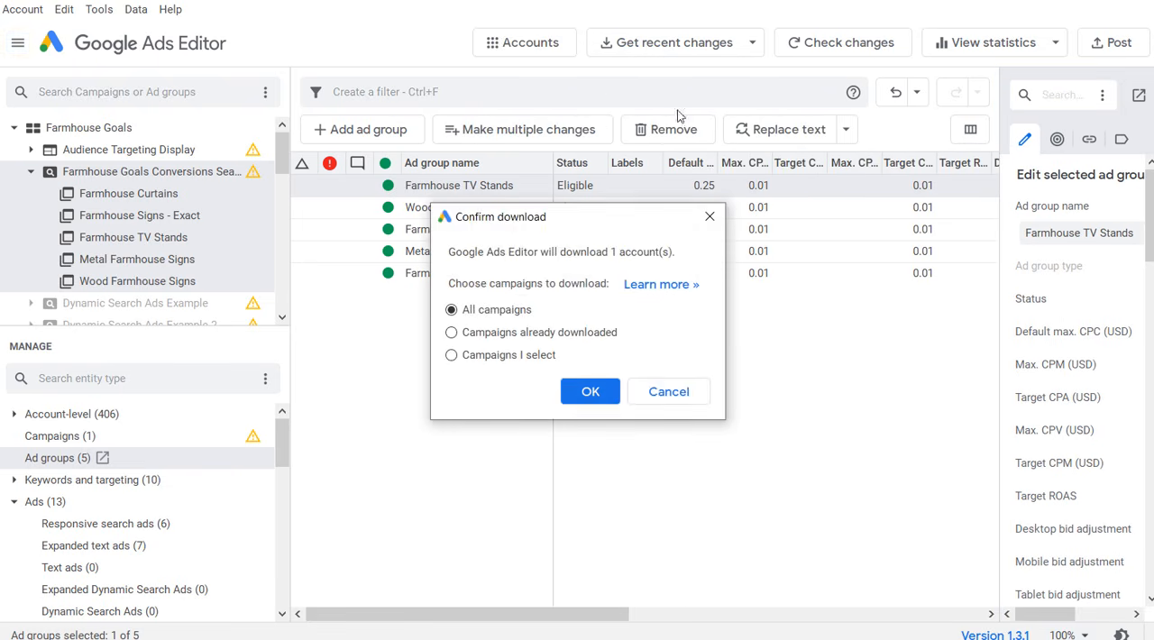
pyautogui.click(587, 397)
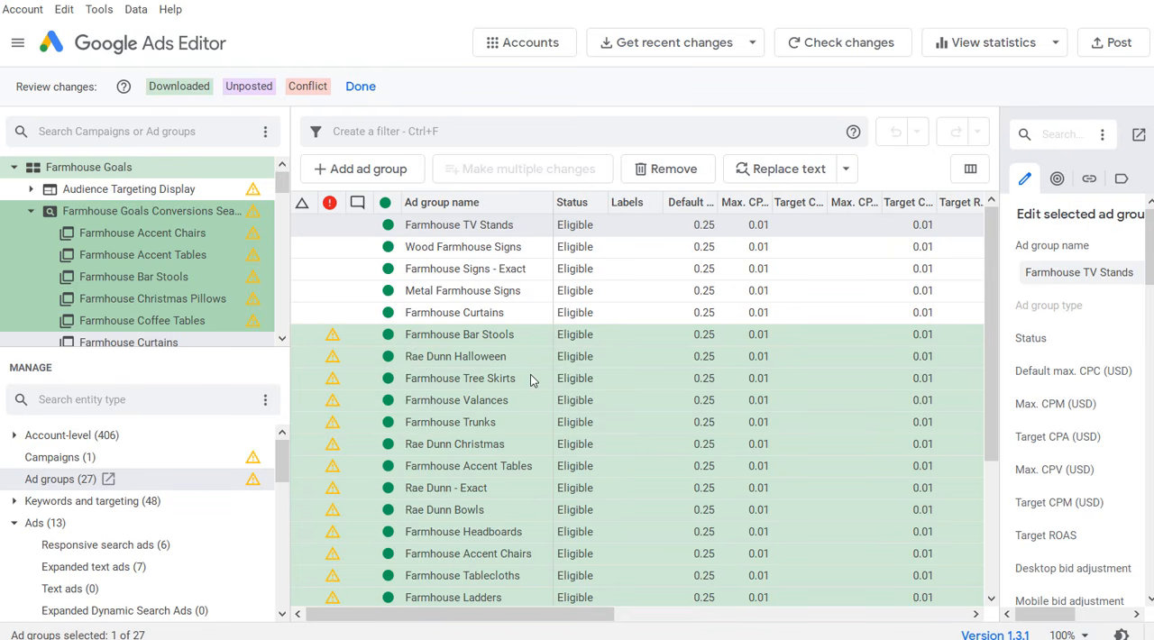
pyautogui.click(531, 379)
pyautogui.scroll(-1, 517, 390)
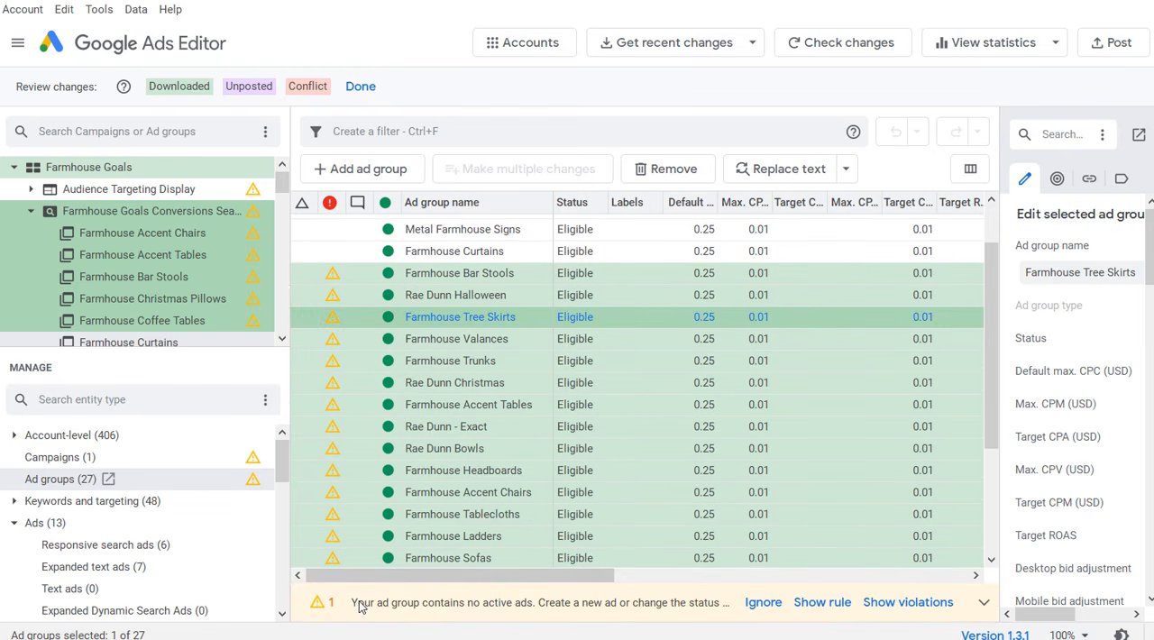
pyautogui.scroll(-3, 507, 406)
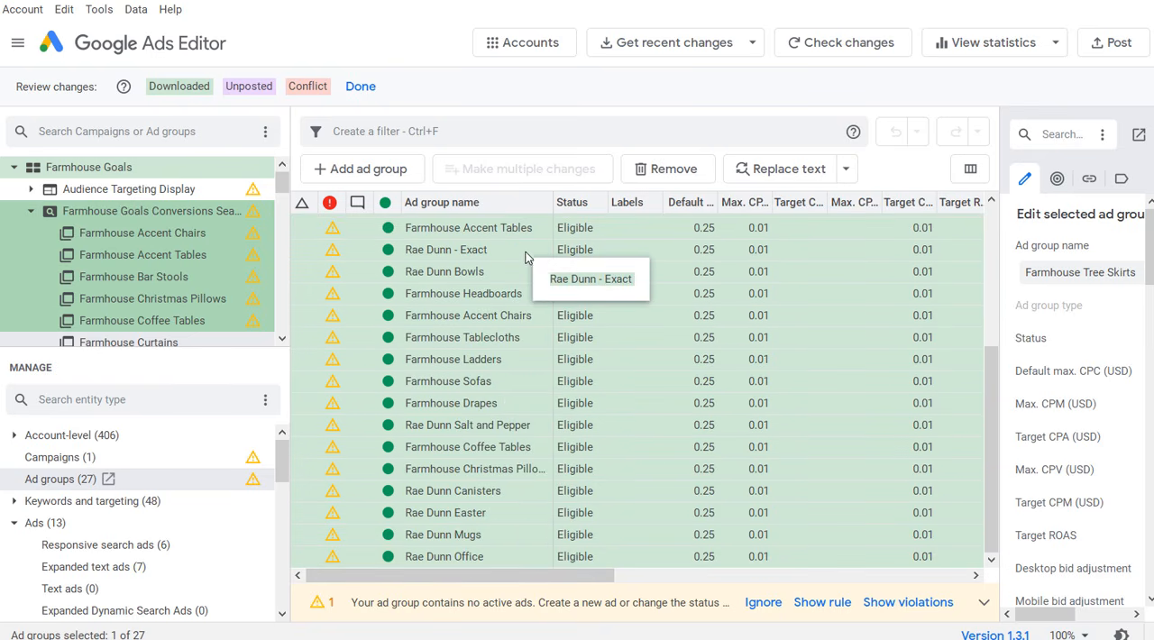
pyautogui.scroll(3, 490, 315)
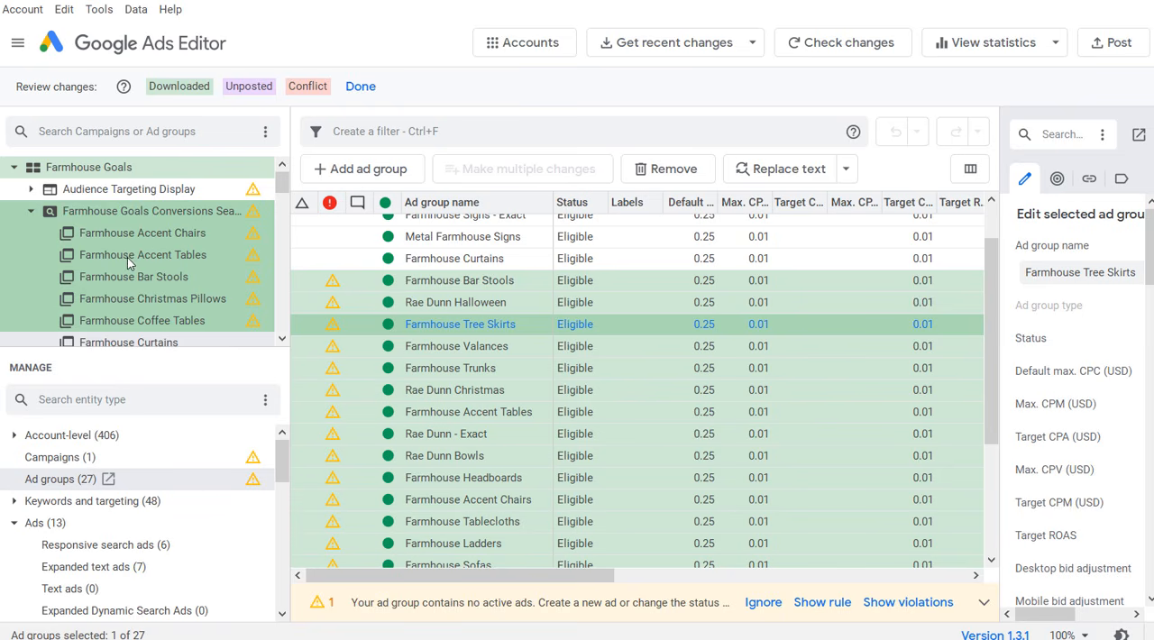
# Step: Copy the responsive search ad from the Farmhouse Curtains ad group into the Farmhouse Drapes ad group
pyautogui.scroll(-1, 113, 261)
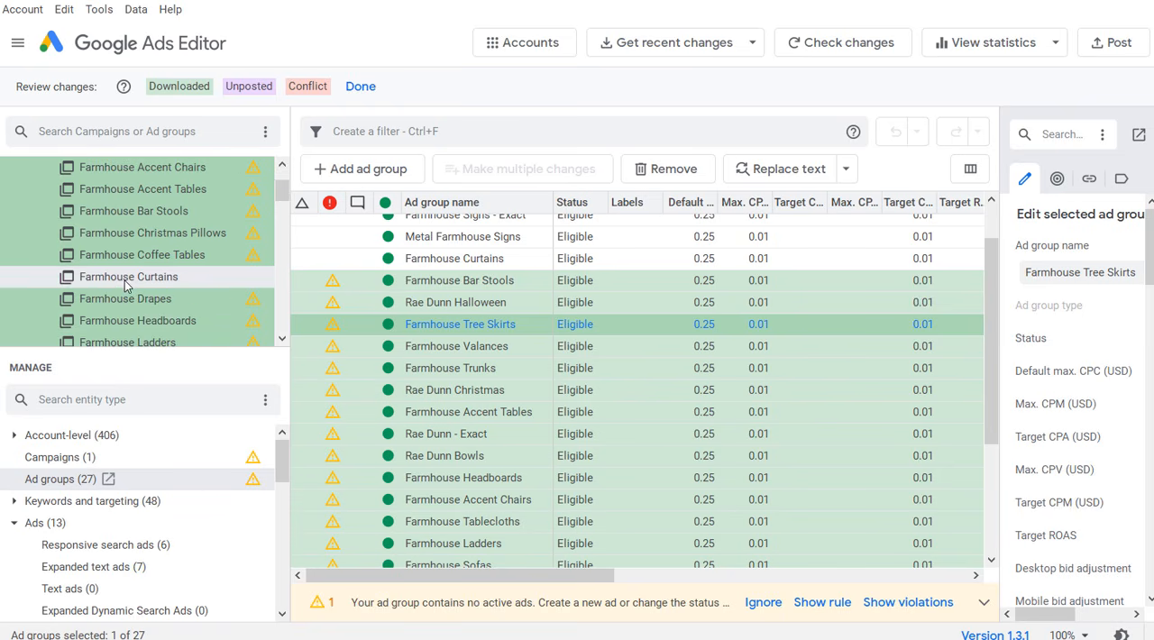
pyautogui.click(126, 281)
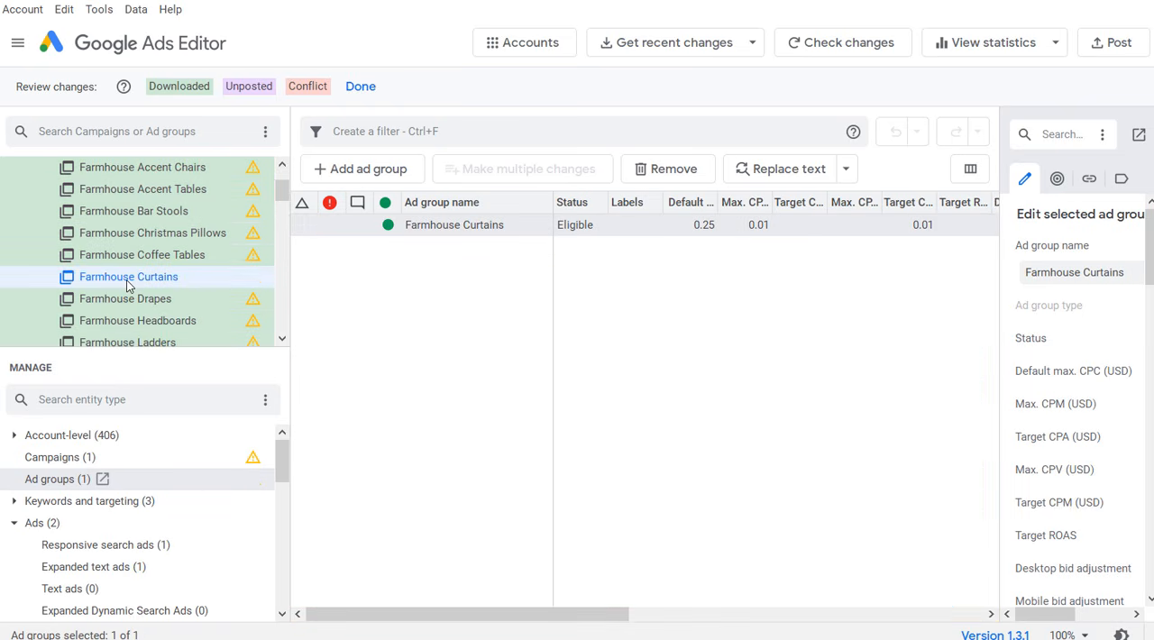
pyautogui.click(101, 546)
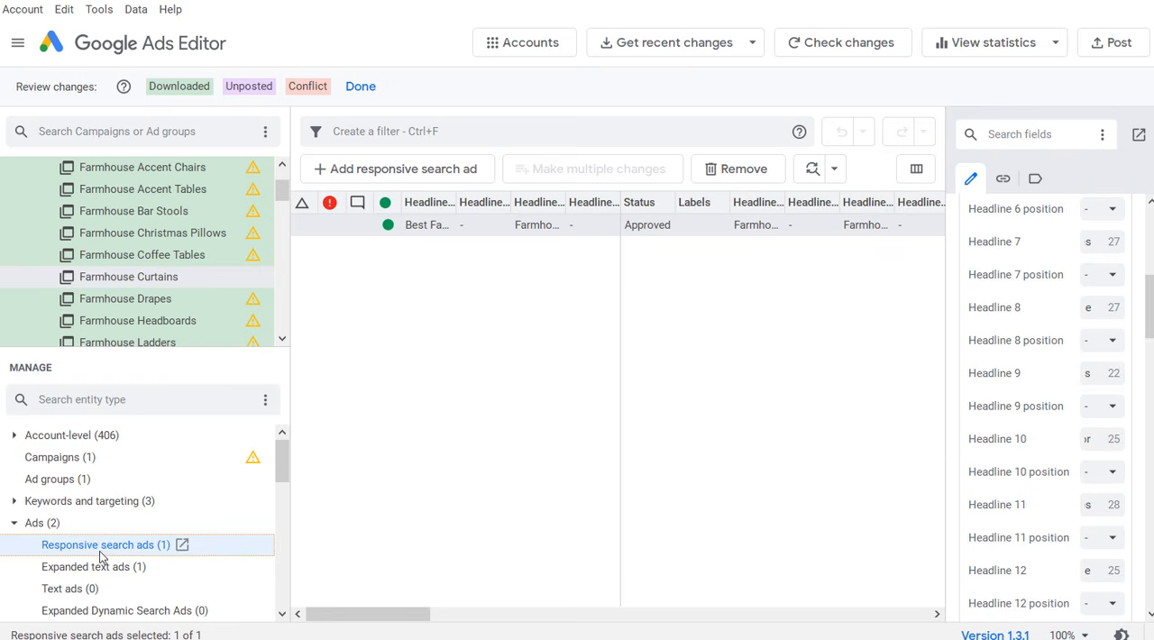
pyautogui.click(428, 231)
pyautogui.rightClick(428, 233)
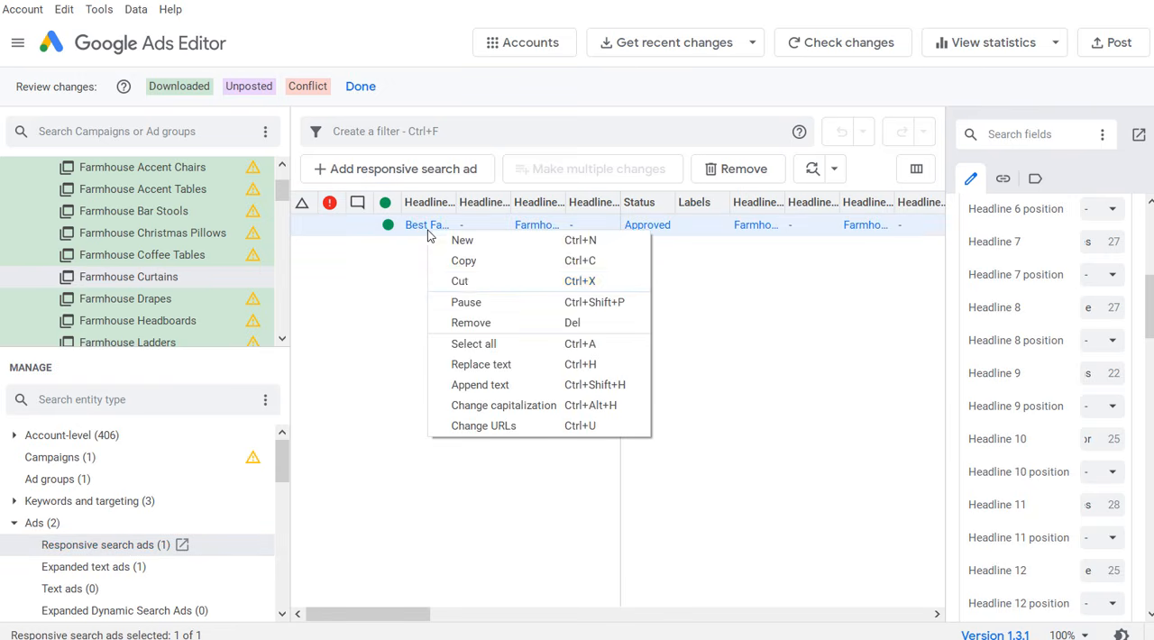
pyautogui.click(463, 262)
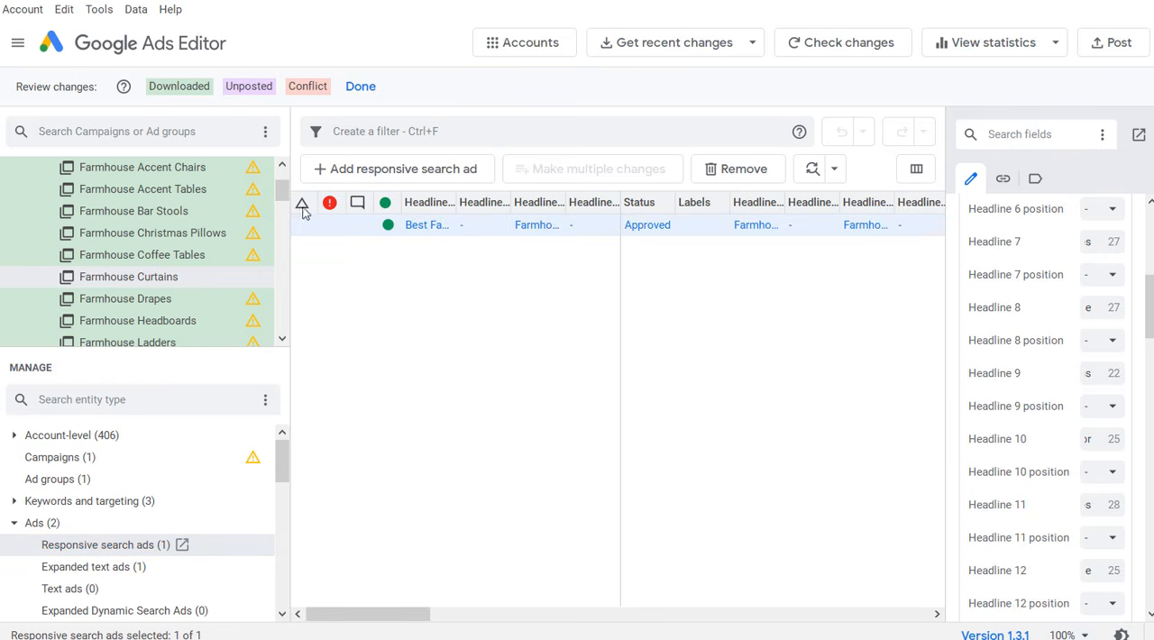
pyautogui.click(127, 299)
pyautogui.rightClick(486, 300)
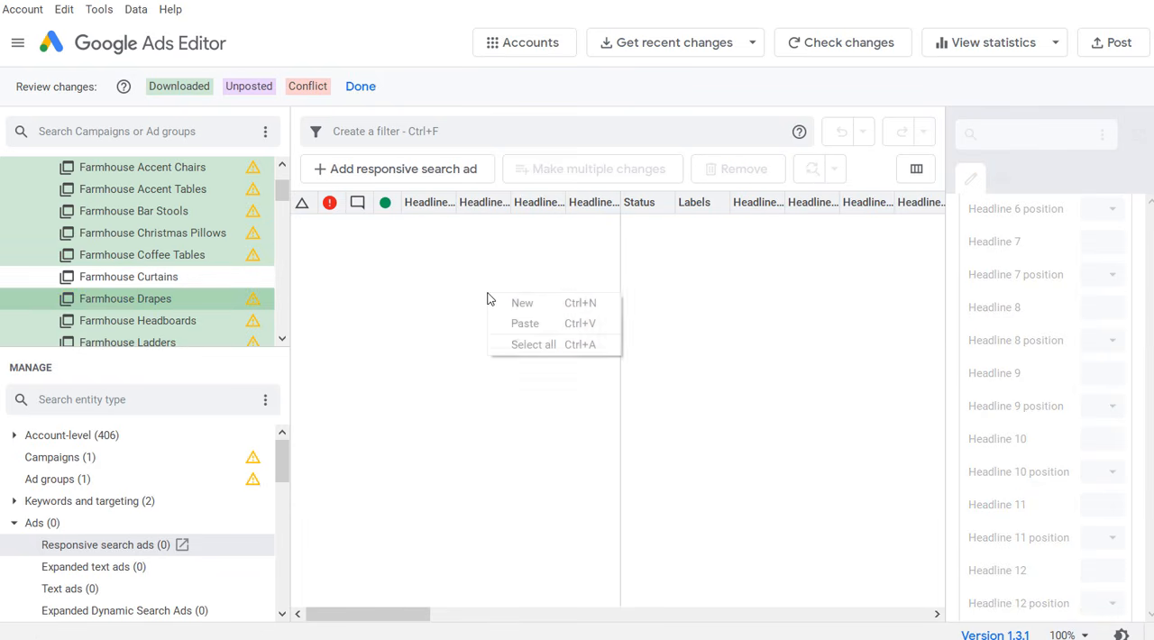
pyautogui.click(514, 323)
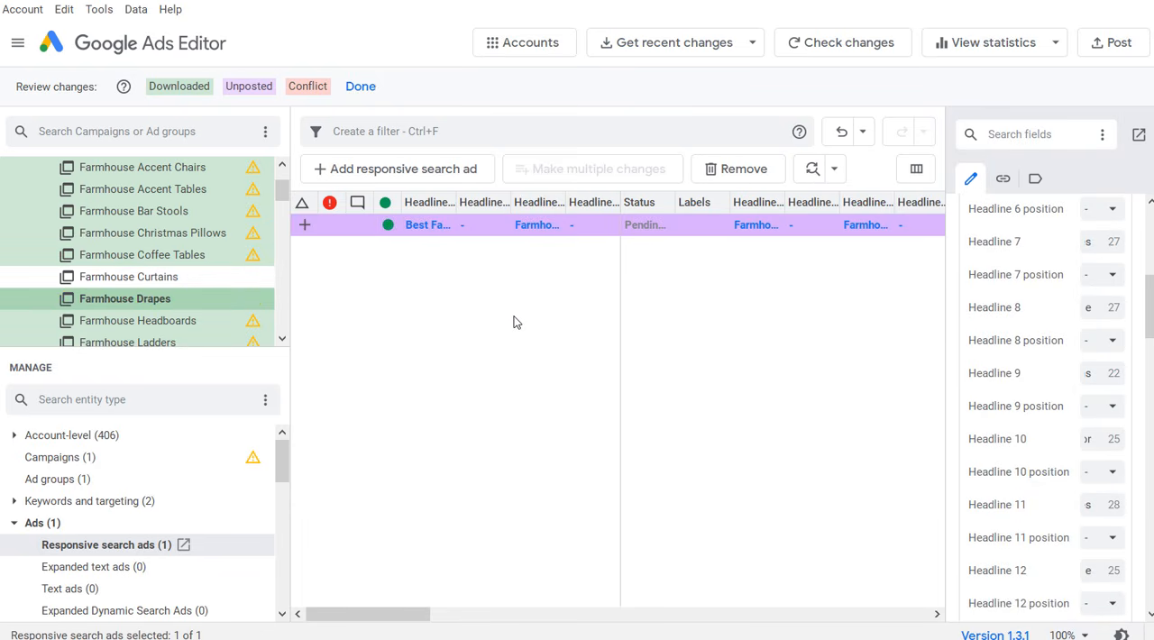
# Step: Copy the "Best Farmhouse Curtains" expanded text ad from the Farmhouse Curtains ad group into the Farmhouse Drapes ad group
pyautogui.click(169, 283)
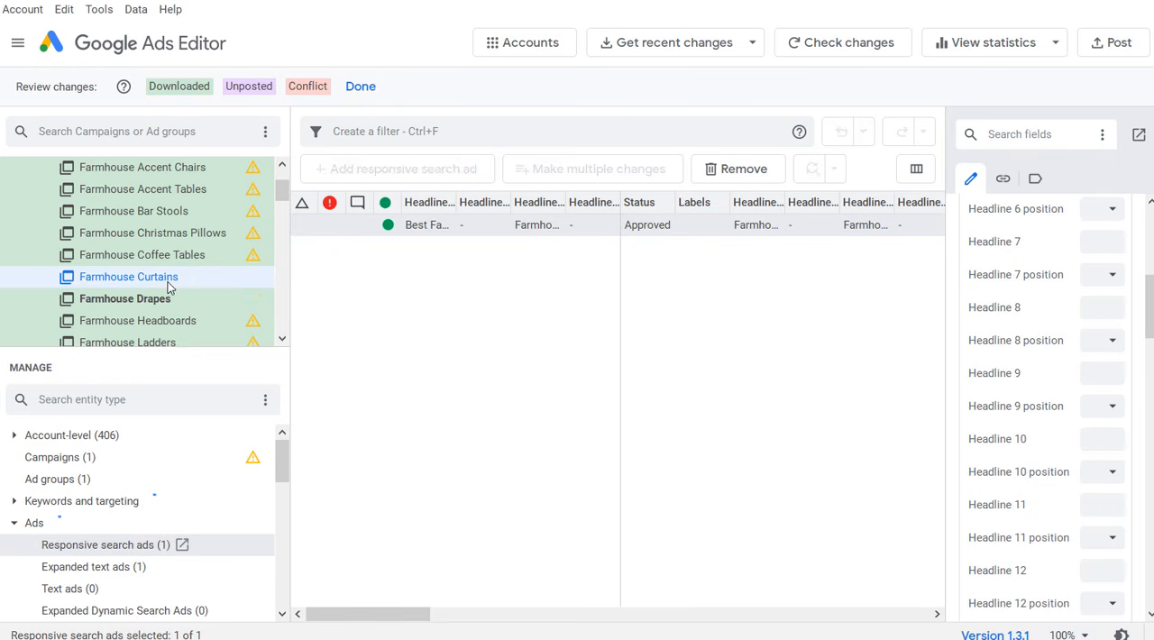
pyautogui.click(92, 568)
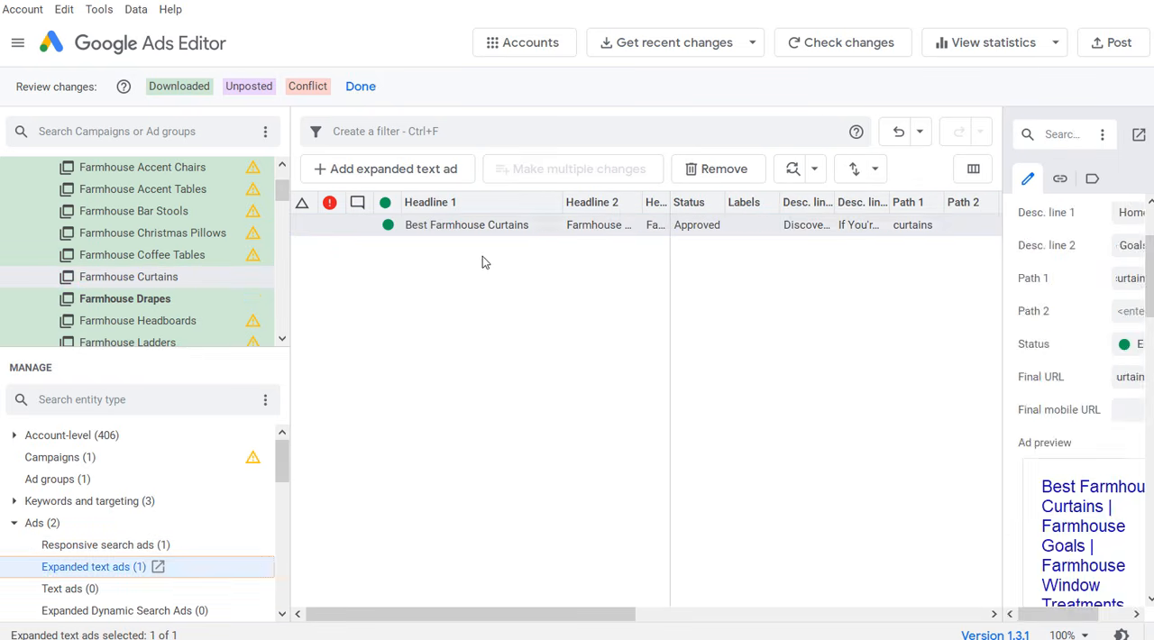
pyautogui.click(478, 231)
pyautogui.rightClick(479, 231)
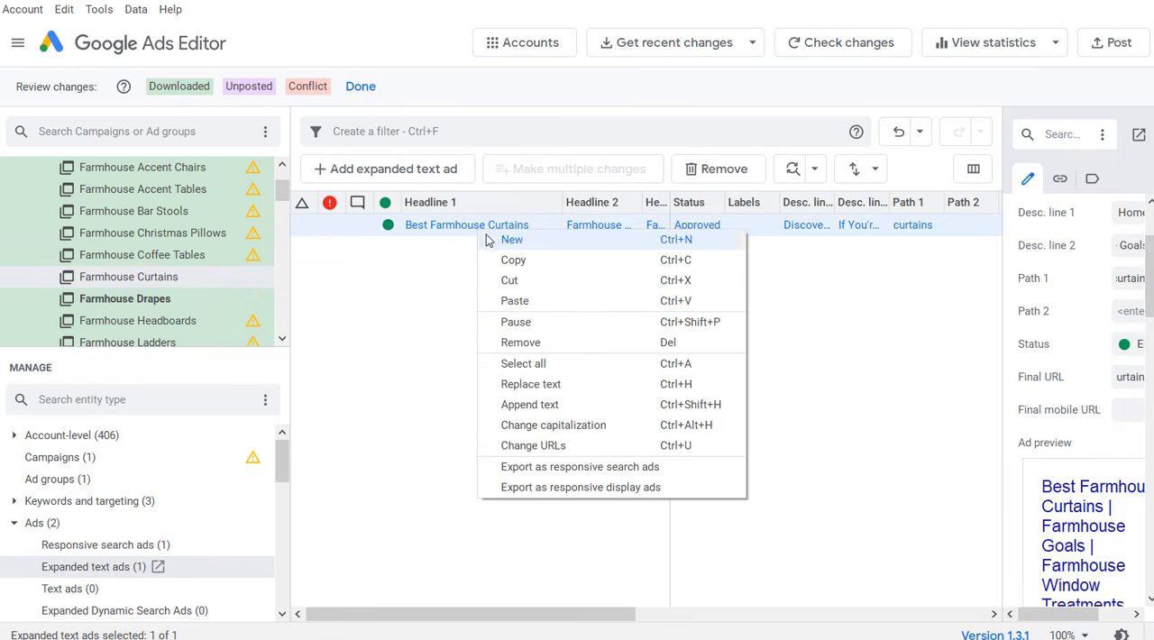
pyautogui.click(483, 261)
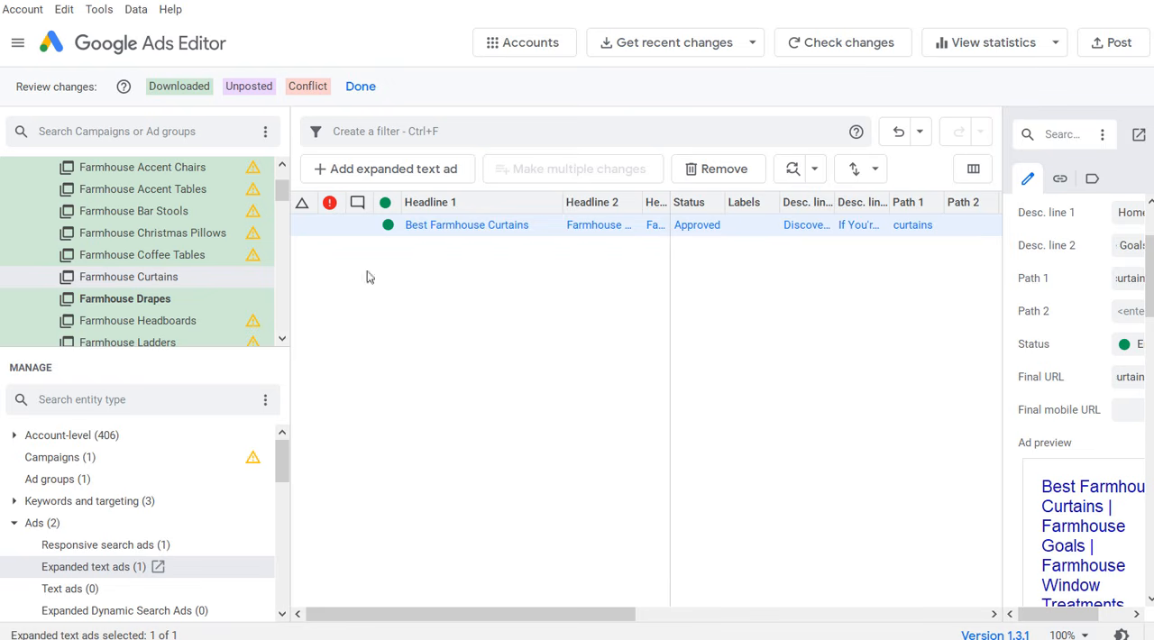
pyautogui.click(147, 298)
pyautogui.rightClick(441, 286)
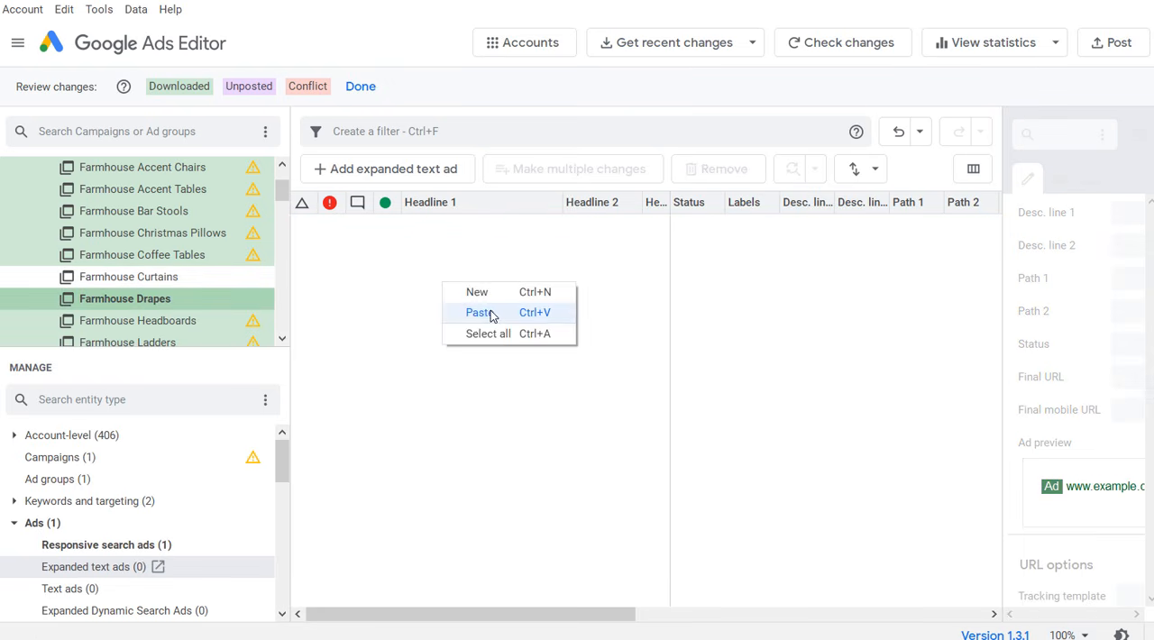
pyautogui.click(480, 312)
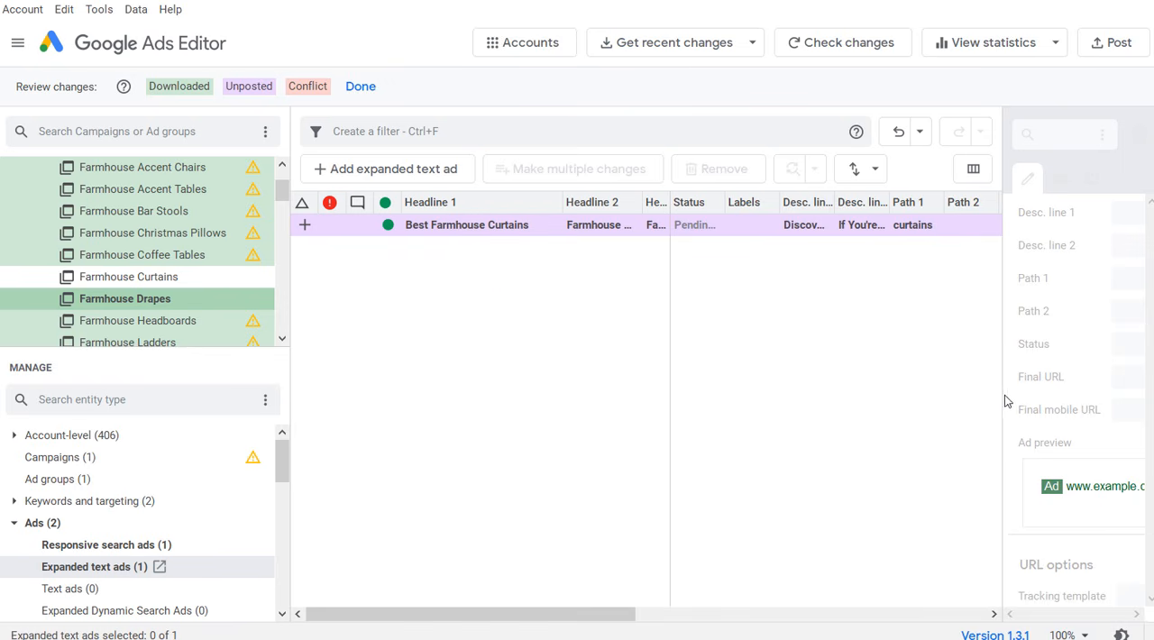
pyautogui.moveTo(1002, 392); pyautogui.dragTo(489, 384)
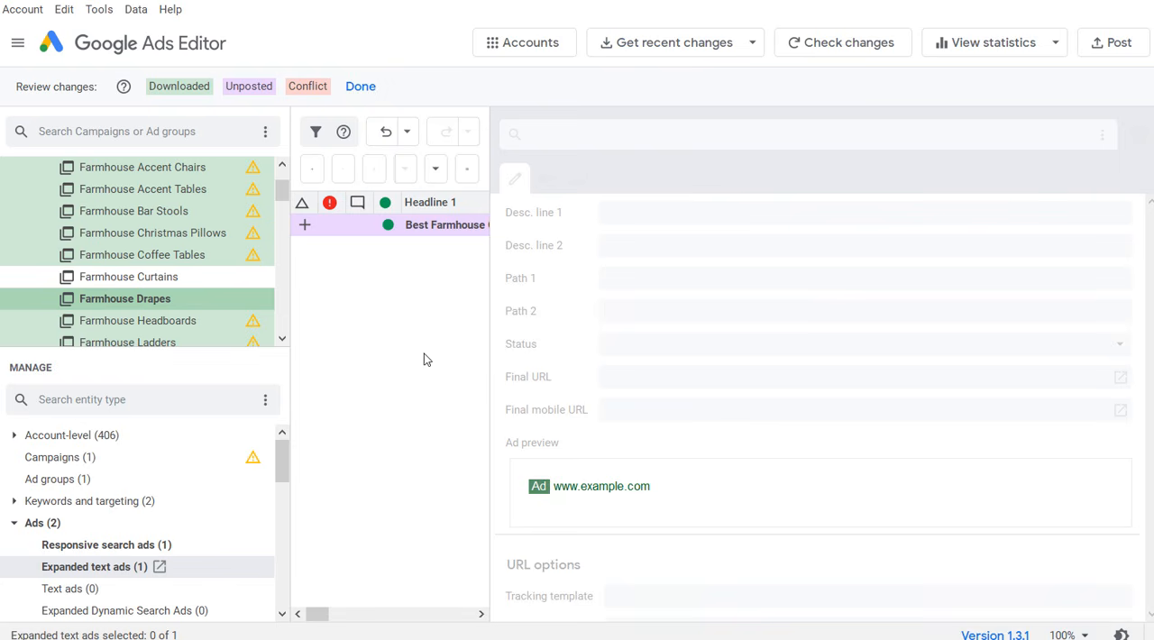
pyautogui.click(430, 232)
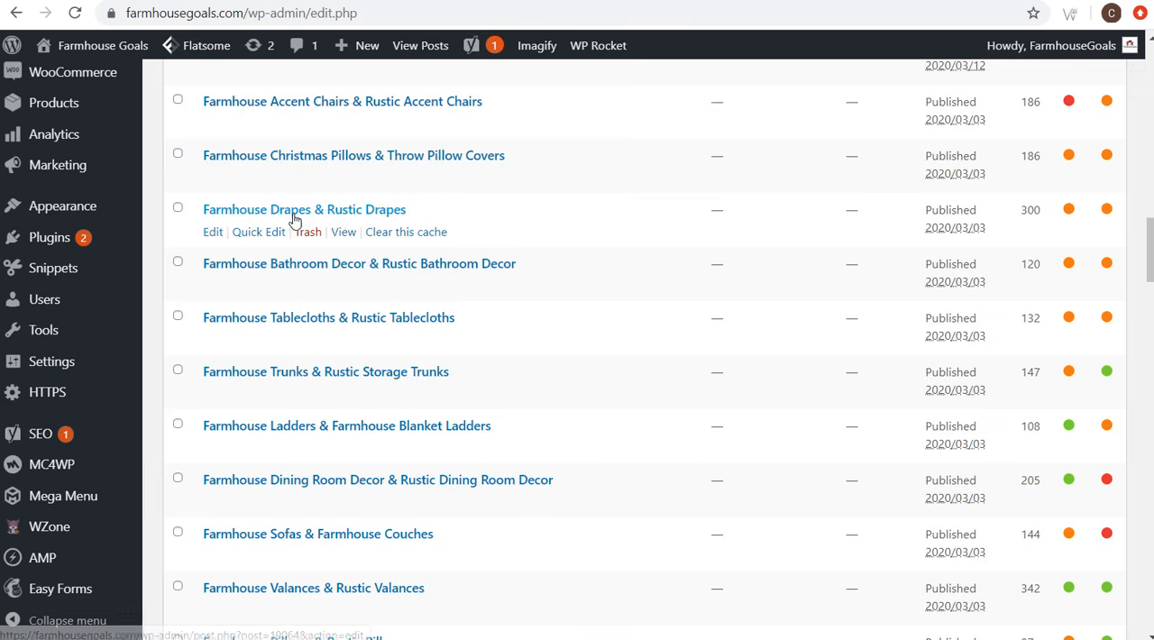
pyautogui.rightClick(347, 235)
pyautogui.click(424, 364)
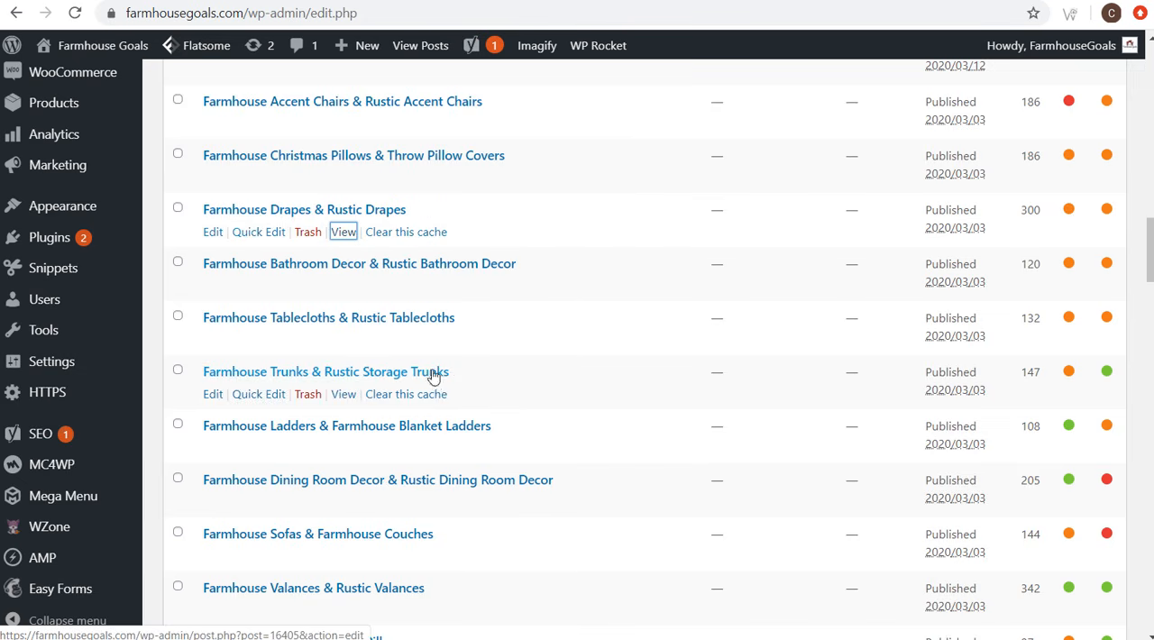
pyautogui.hotkey('alt', 'Tab')
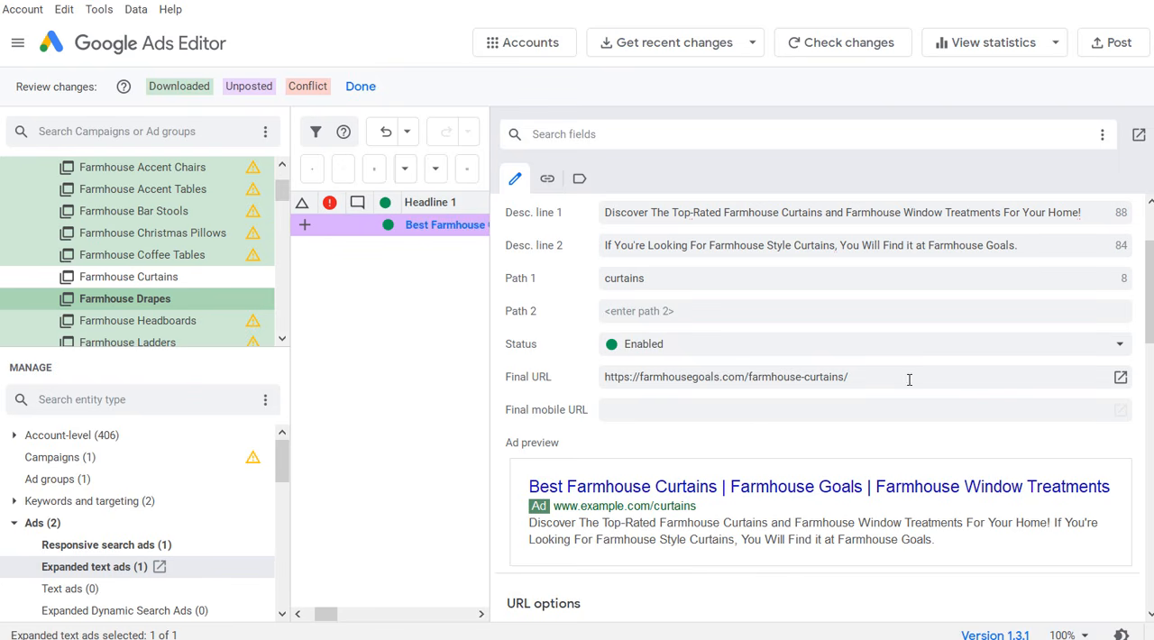
pyautogui.moveTo(909, 380); pyautogui.dragTo(597, 376)
pyautogui.hotkey('ctrl', 'v')
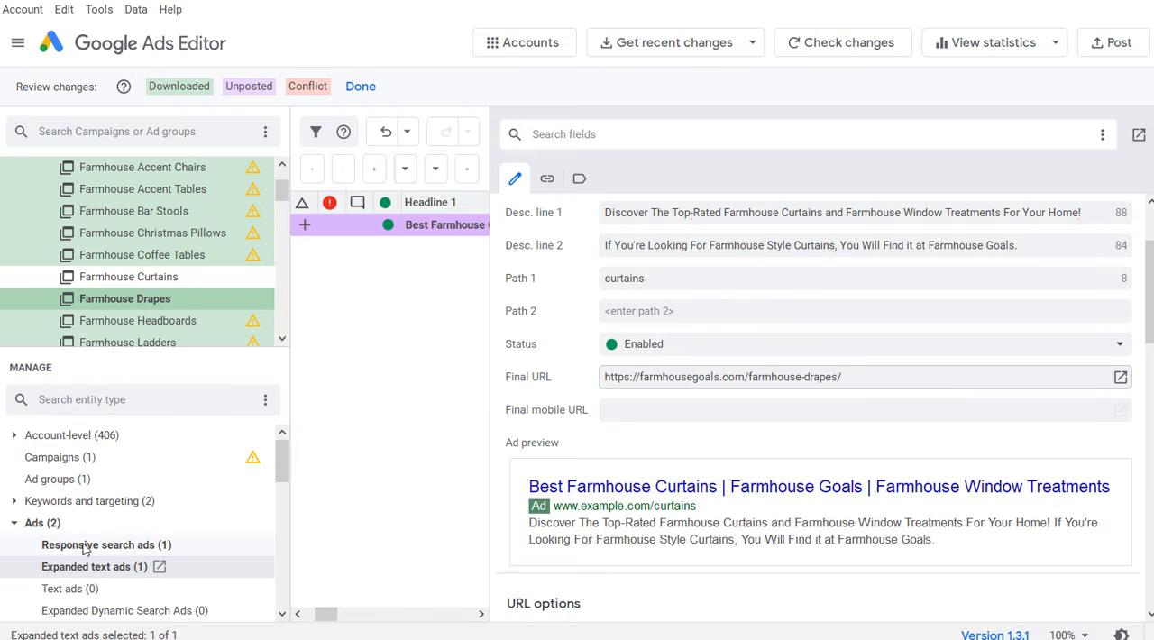
pyautogui.click(85, 546)
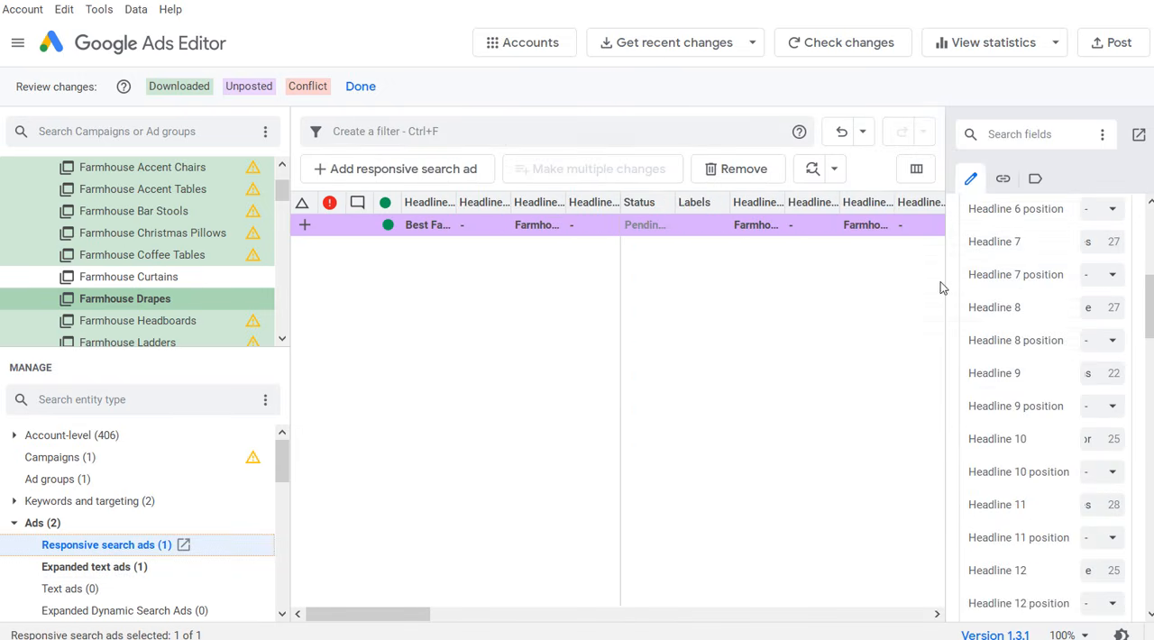
pyautogui.moveTo(948, 285); pyautogui.dragTo(424, 275)
pyautogui.scroll(-14, 826, 358)
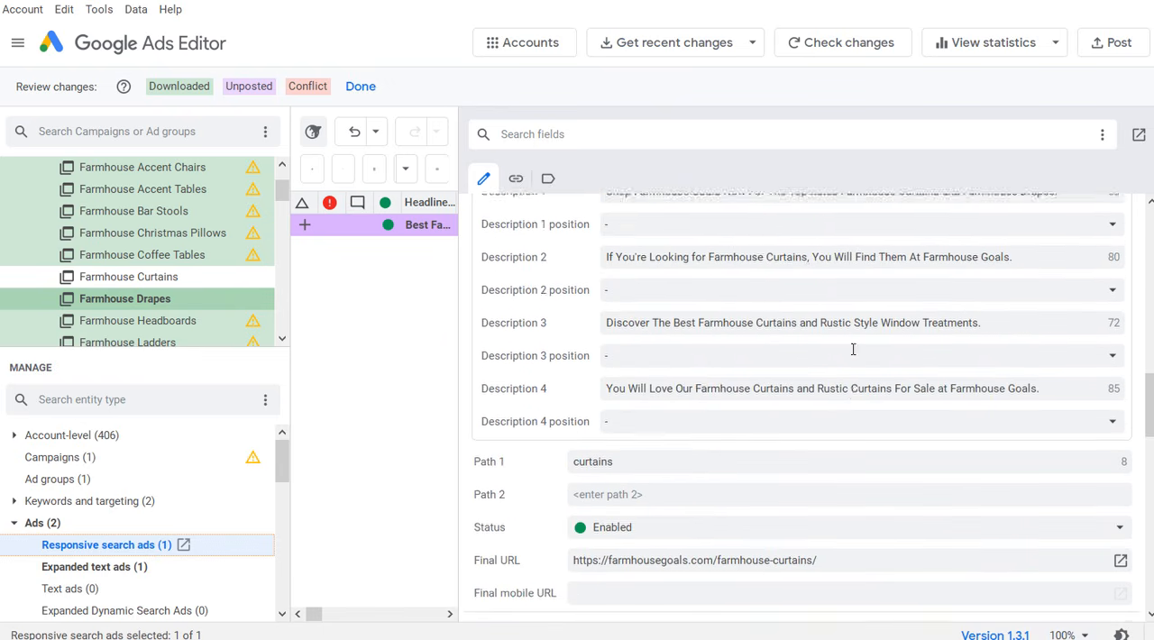
pyautogui.doubleClick(655, 521)
pyautogui.hotkey('ctrl', 'a')
pyautogui.hotkey('ctrl', 'v')
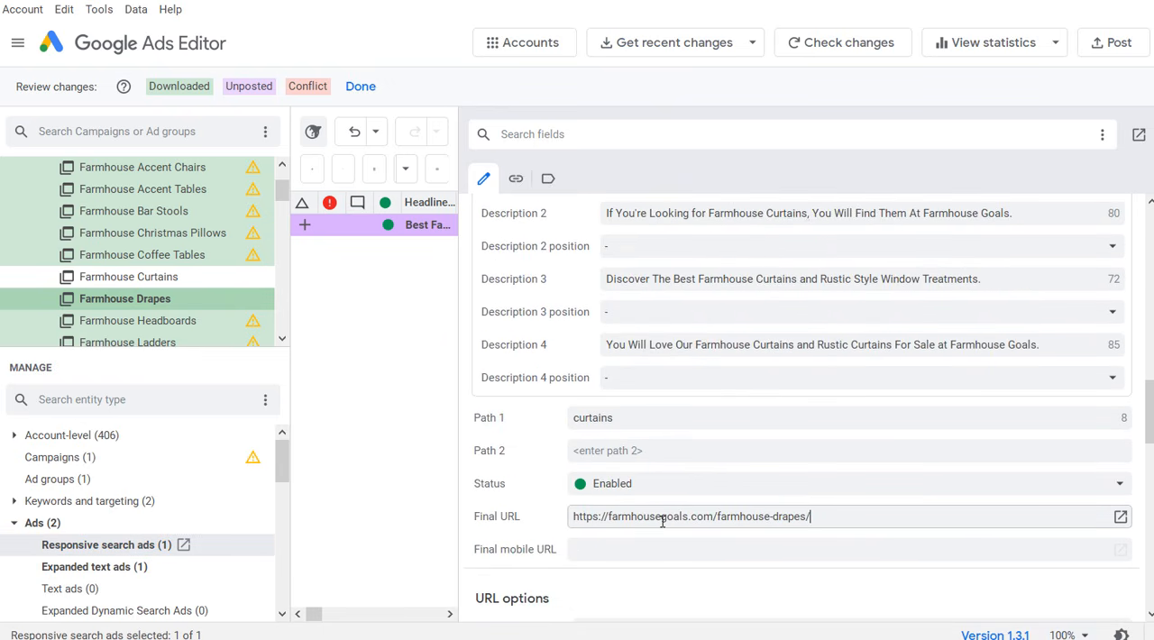
pyautogui.click(653, 419)
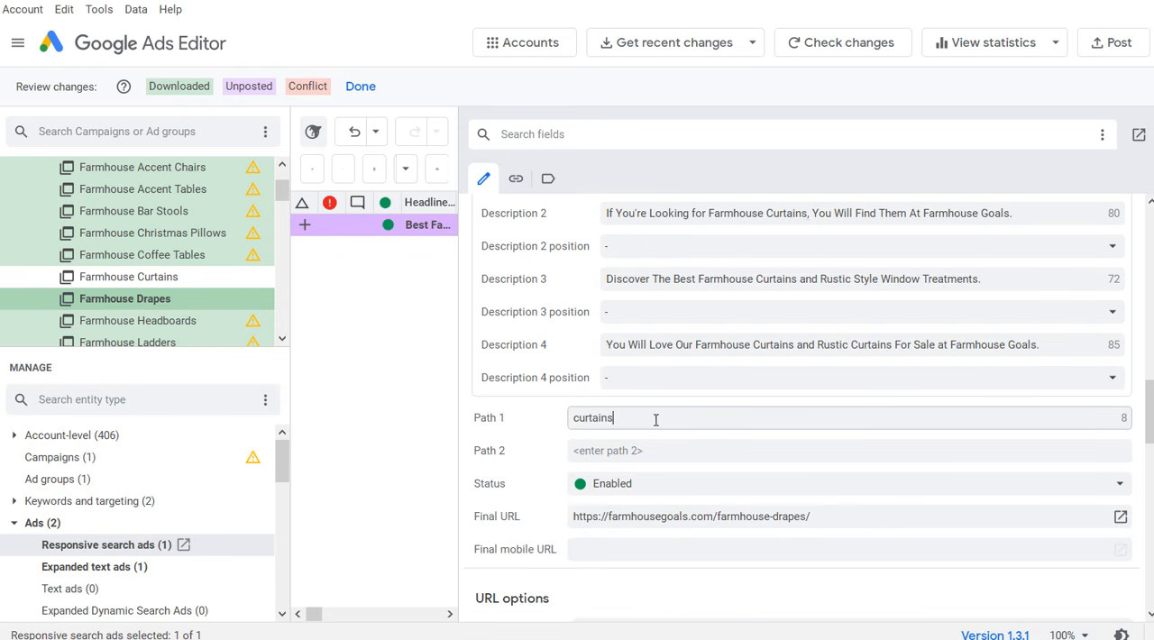
pyautogui.scroll(14, 708, 406)
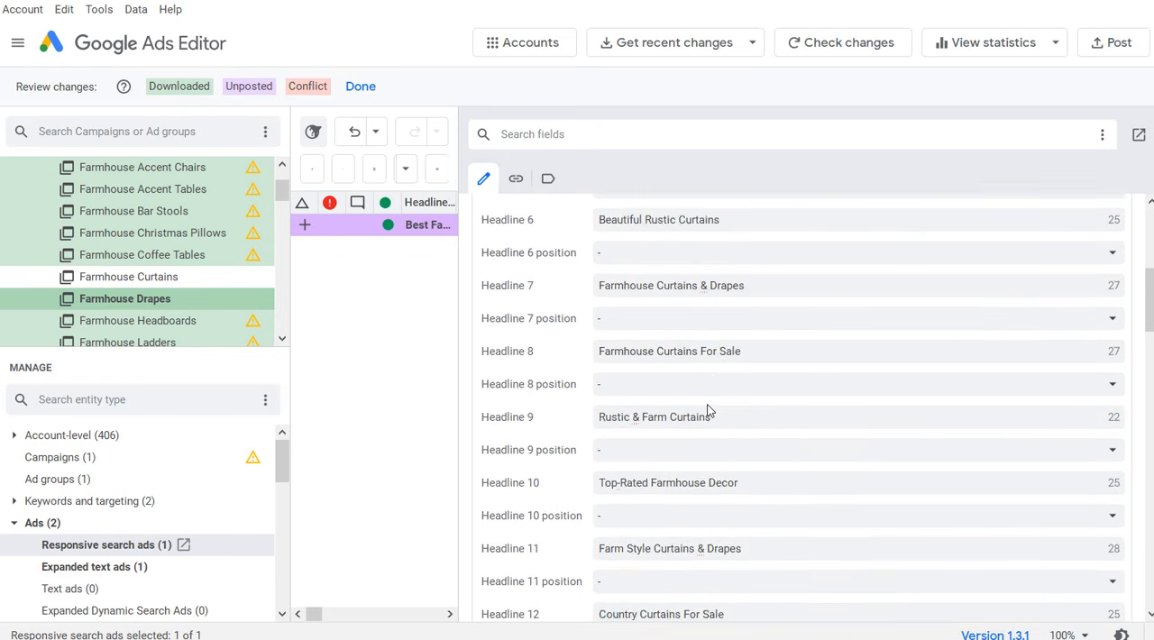
pyautogui.scroll(3, 707, 410)
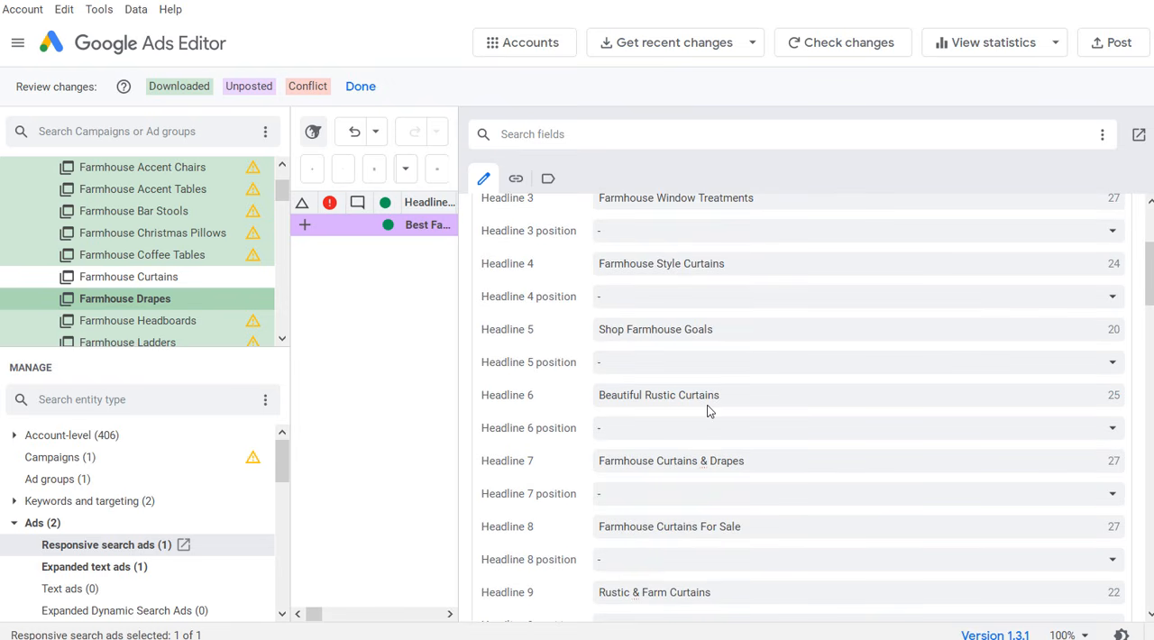
pyautogui.scroll(2, 736, 283)
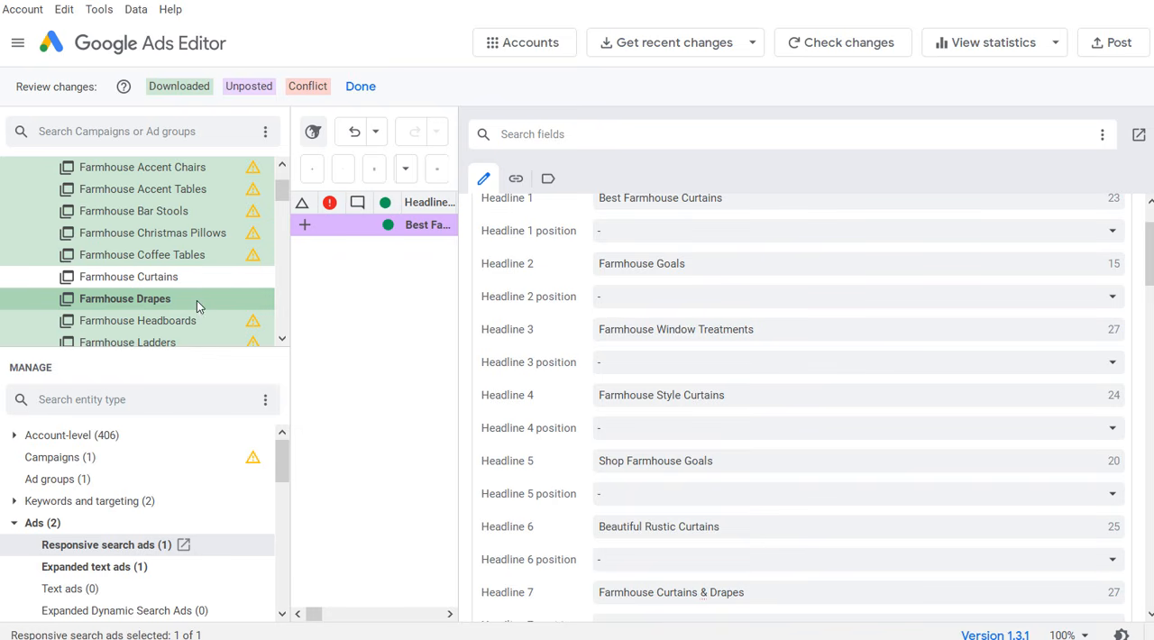
# Step: Copy the responsive search ad from the Farmhouse Curtains ad group into the Farmhouse Valances ad group
pyautogui.click(313, 331)
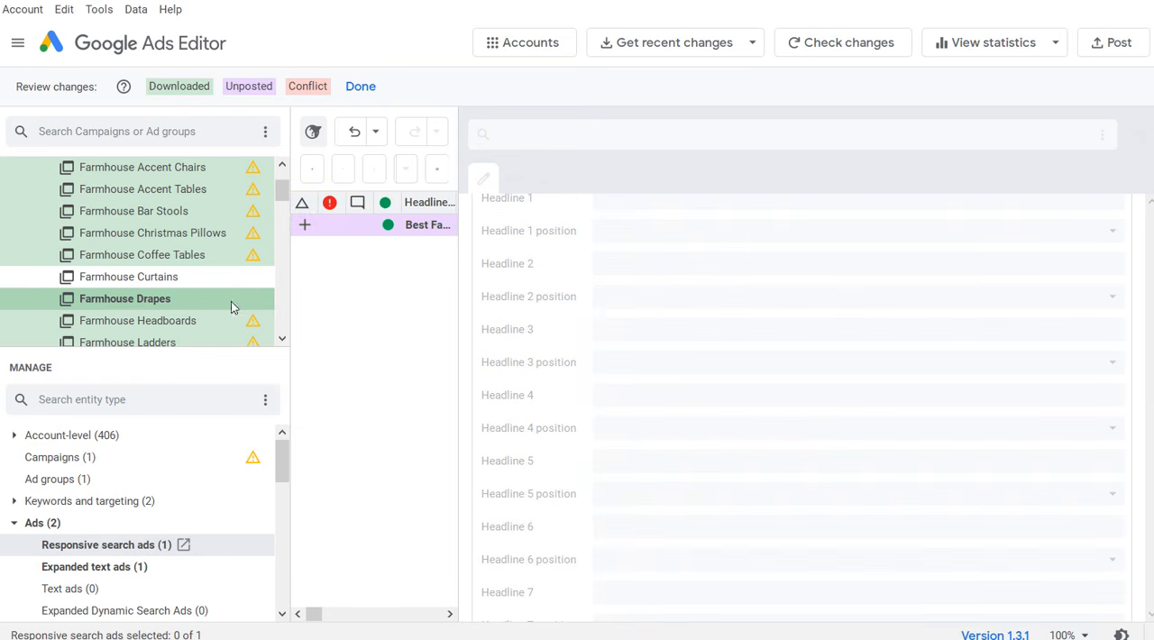
pyautogui.click(181, 277)
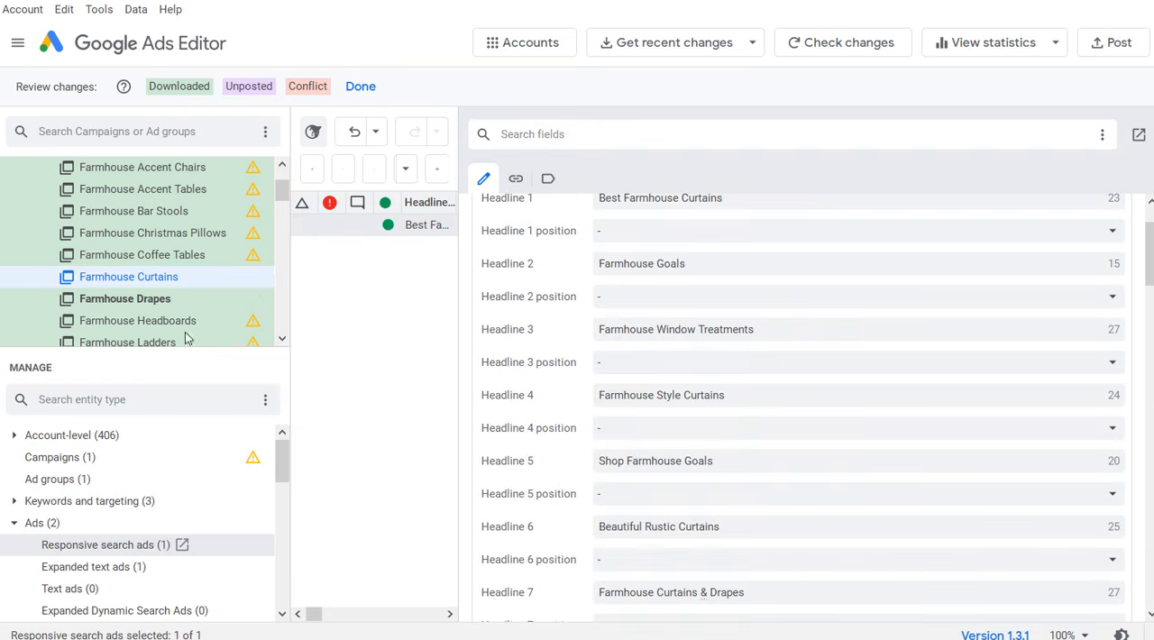
pyautogui.click(423, 299)
pyautogui.rightClick(420, 230)
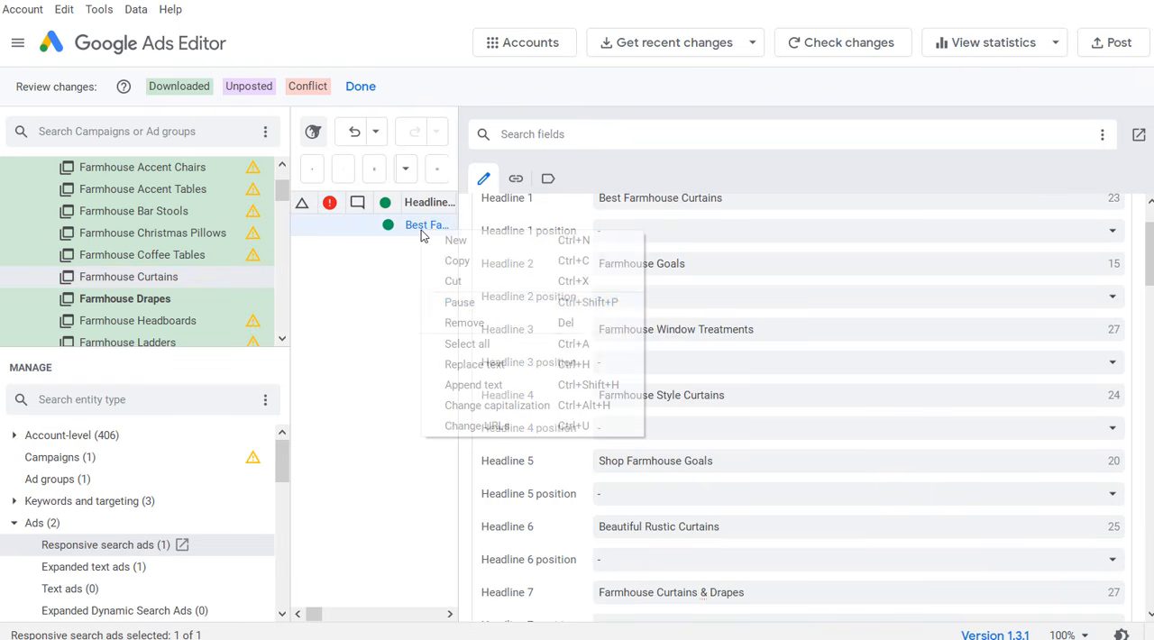
pyautogui.click(466, 260)
pyautogui.click(280, 189)
pyautogui.moveTo(279, 189); pyautogui.dragTo(291, 223)
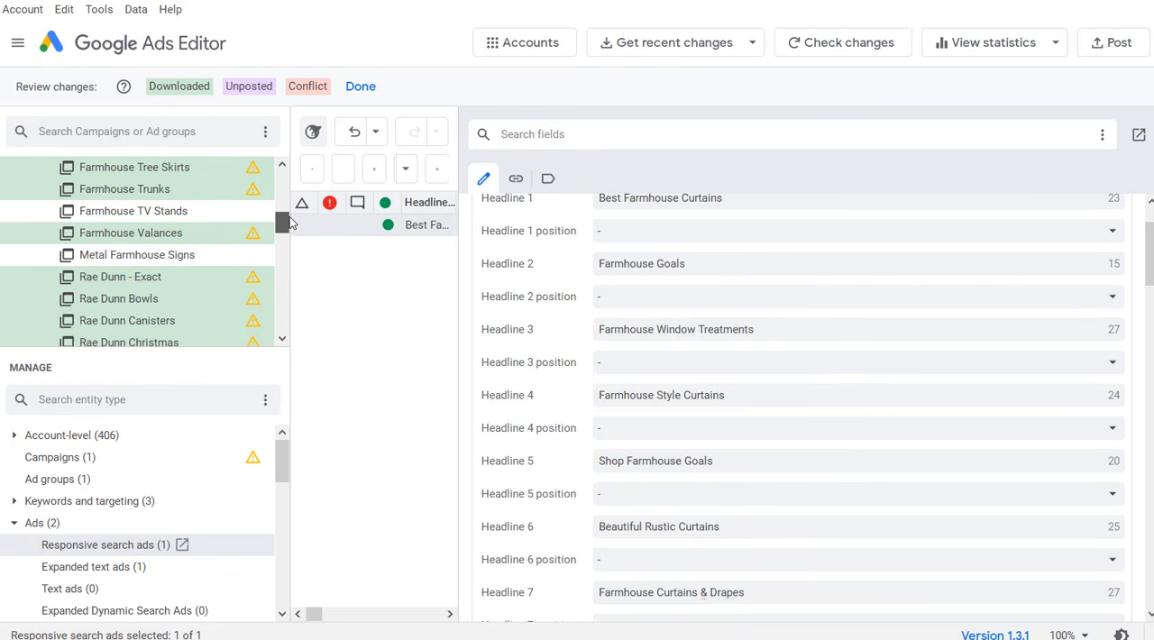
pyautogui.click(147, 237)
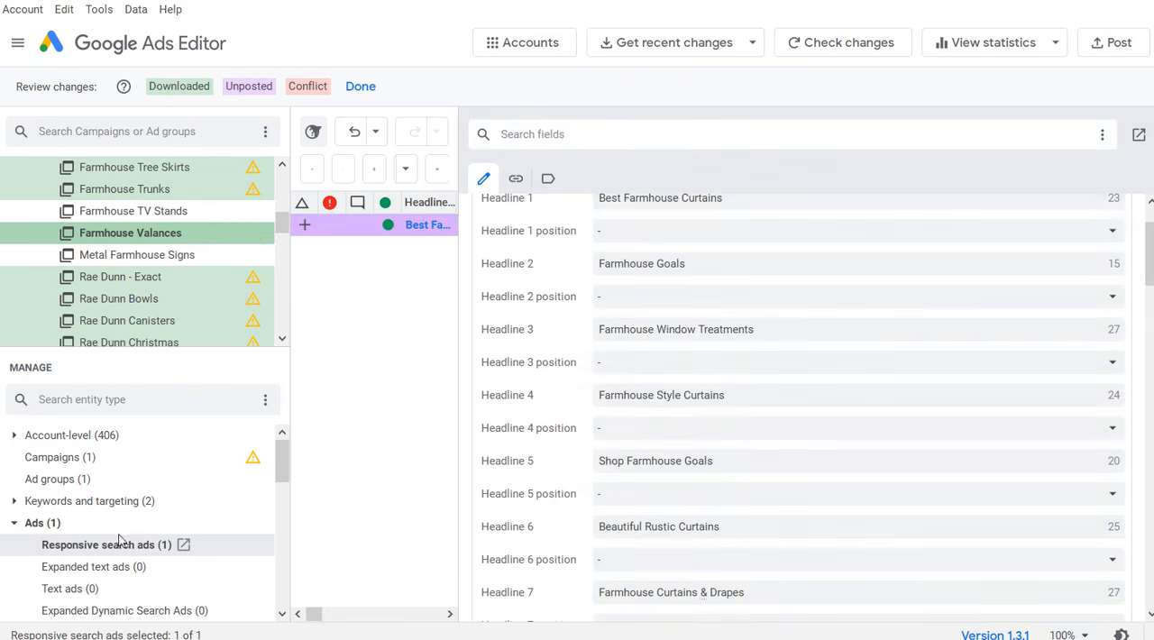
# Step: Copy the Farmhouse Curtains expanded text ad into the Farmhouse Valances ad group and finish reviewing the downloaded changes
pyautogui.moveTo(283, 224); pyautogui.dragTo(284, 199)
pyautogui.click(143, 219)
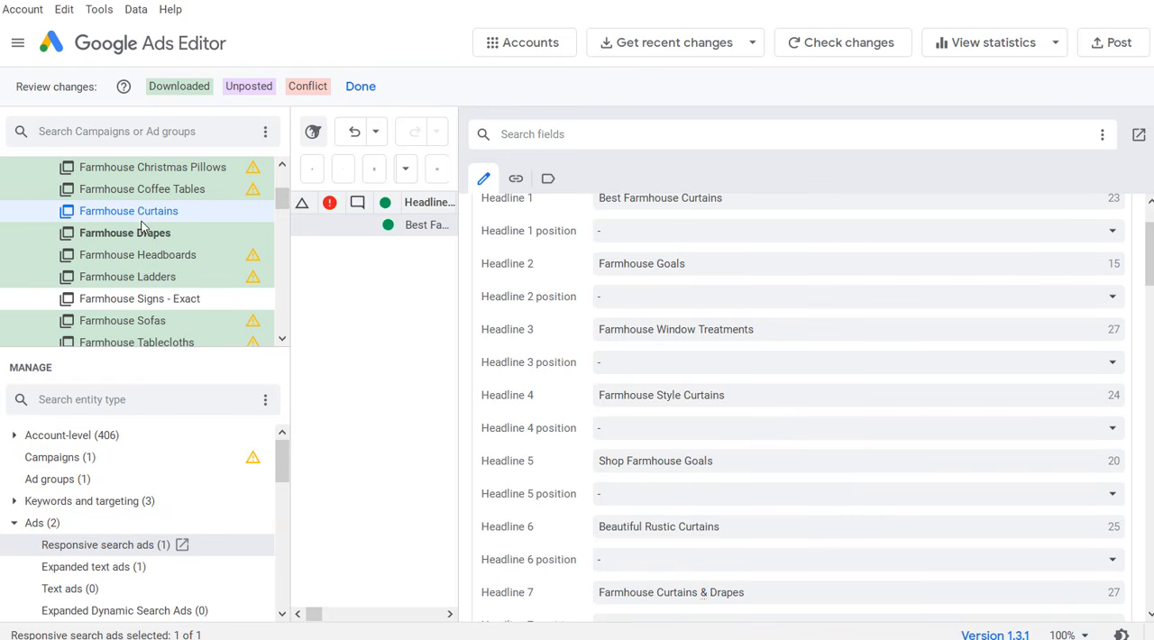
pyautogui.click(102, 568)
pyautogui.click(449, 225)
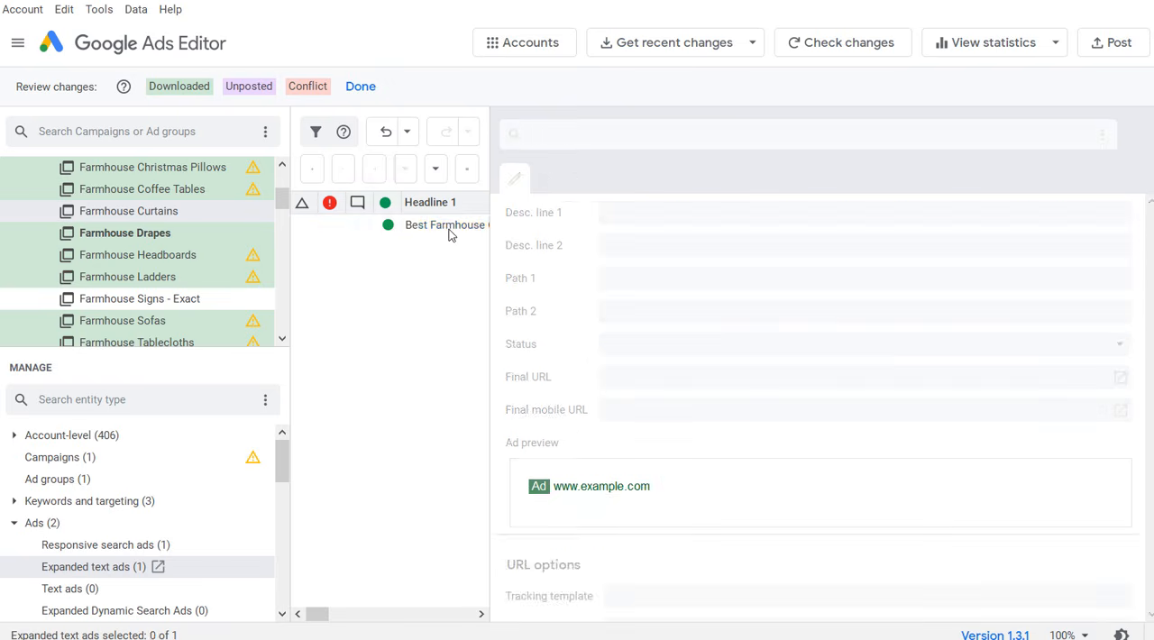
pyautogui.moveTo(283, 197); pyautogui.dragTo(281, 227)
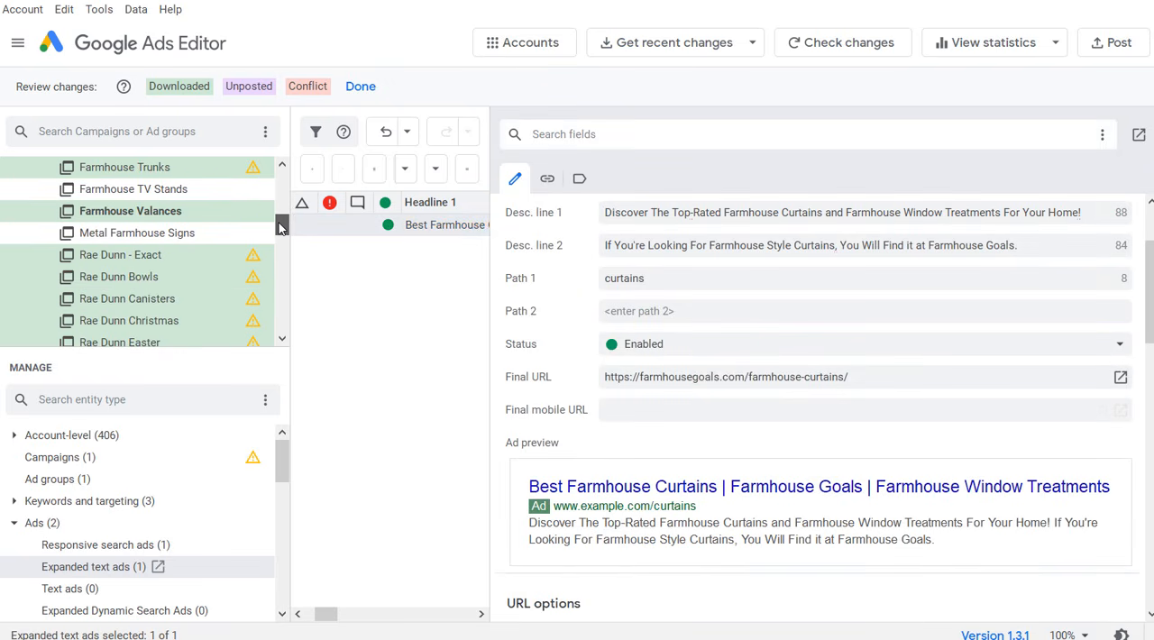
pyautogui.click(205, 225)
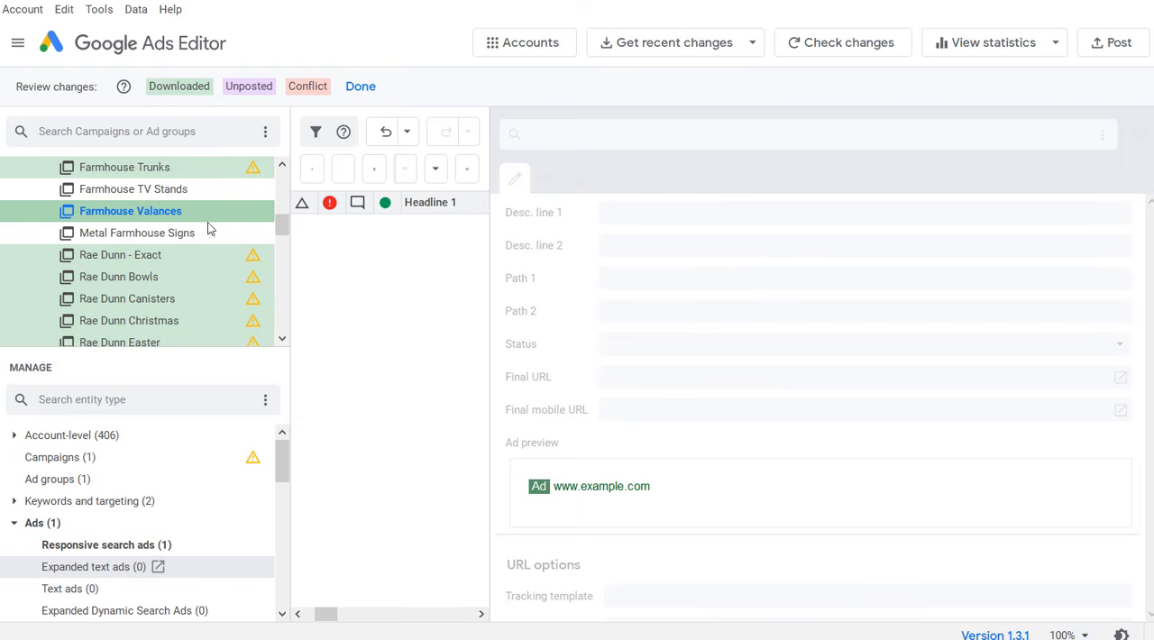
pyautogui.click(423, 332)
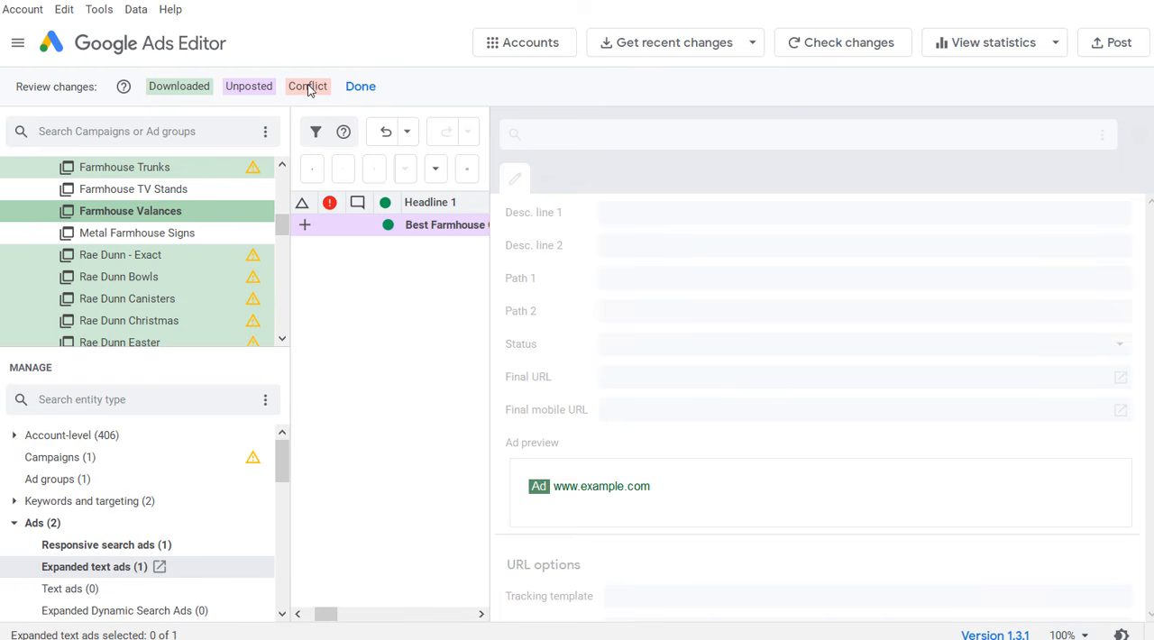
pyautogui.click(365, 86)
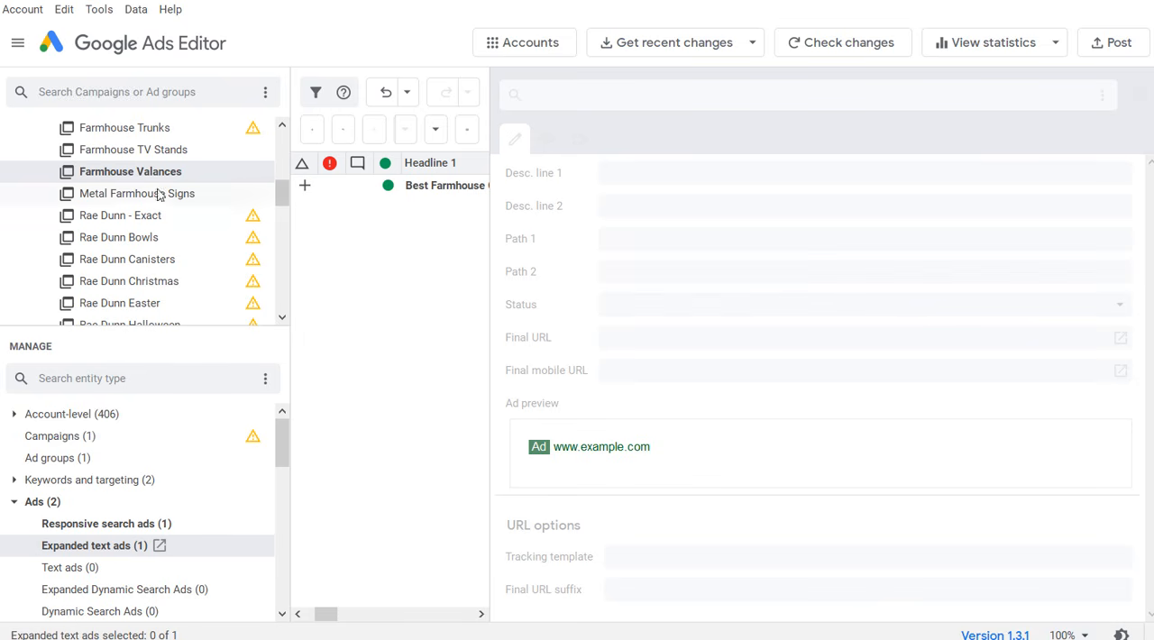
# Step: Examine the expanded text ad and the keywords of the Farmhouse Drapes ad group
pyautogui.scroll(4, 159, 189)
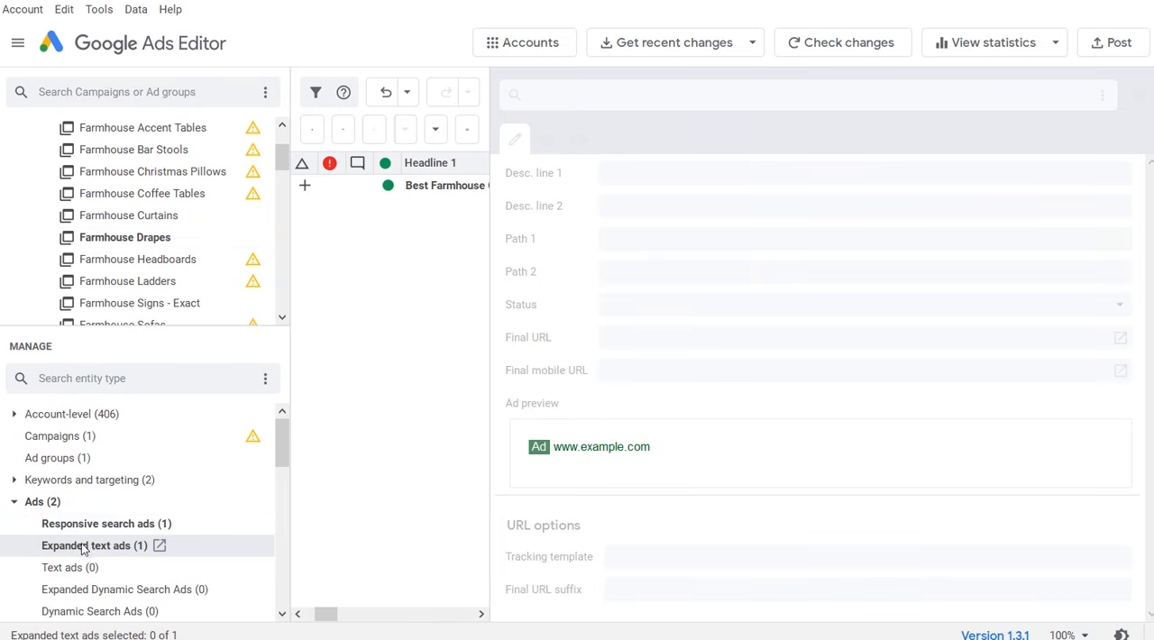
pyautogui.click(105, 241)
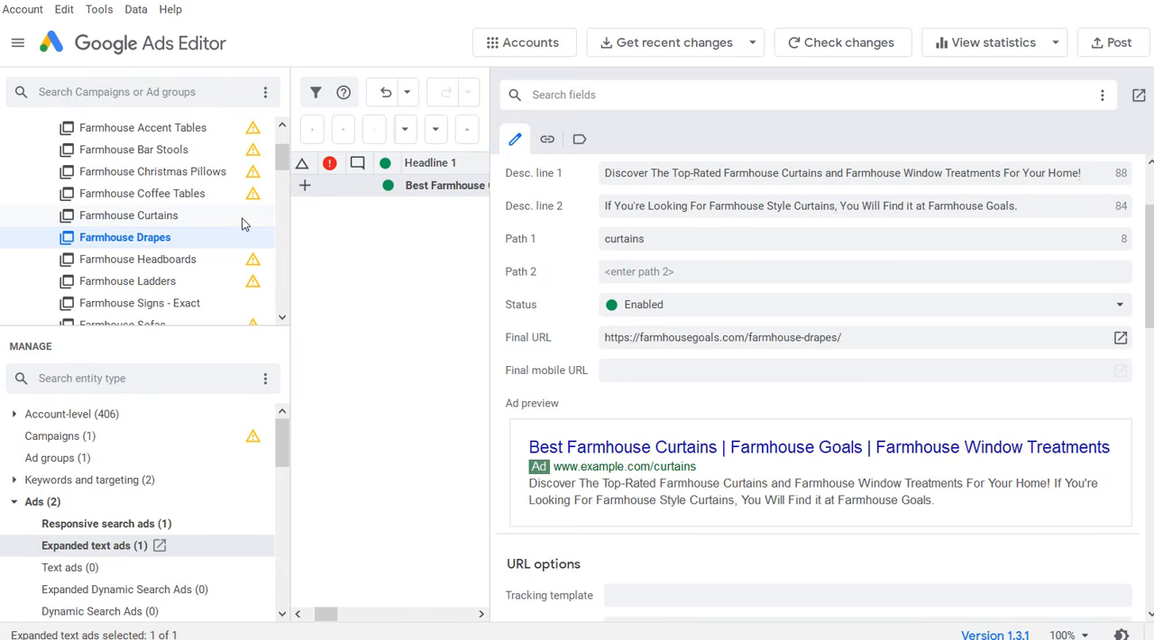
pyautogui.scroll(3, 672, 307)
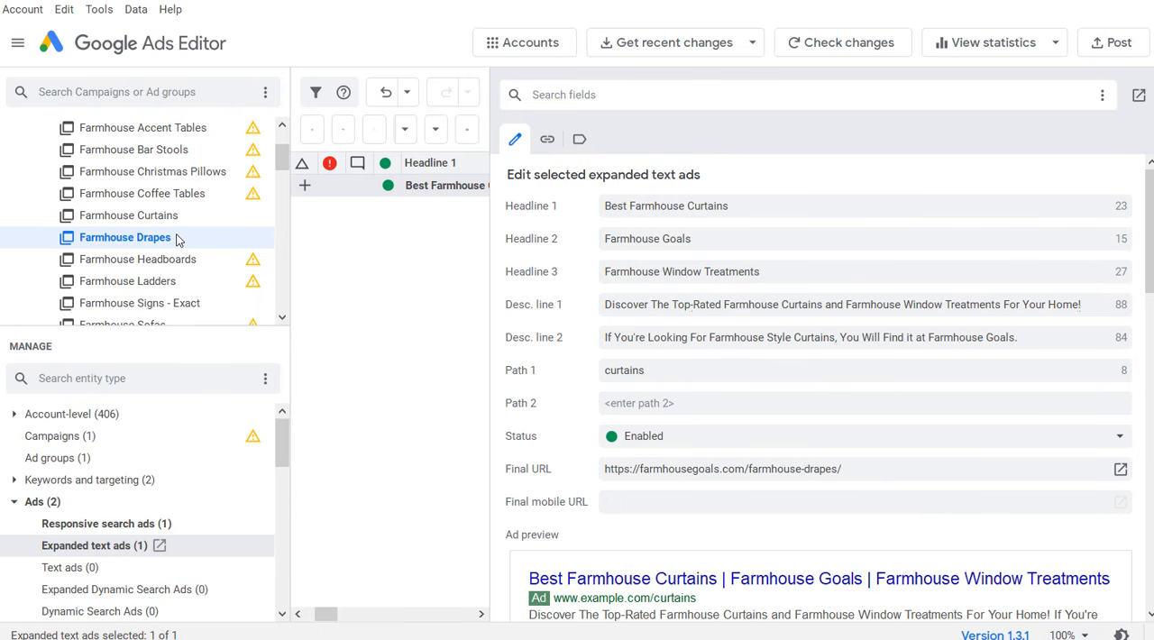
pyautogui.click(39, 481)
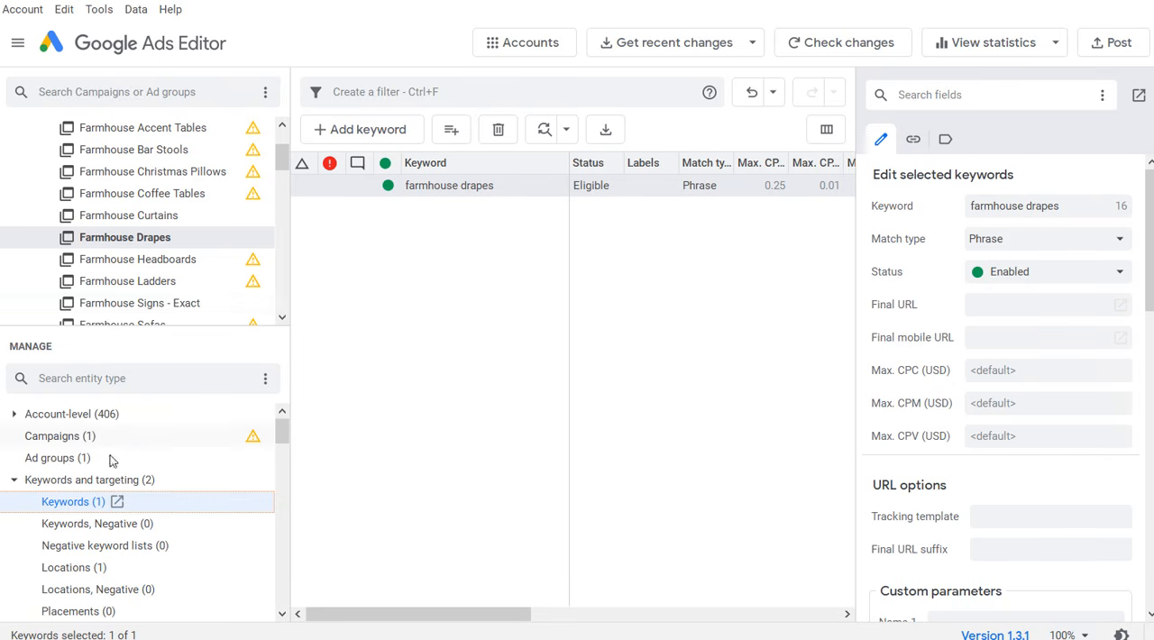
pyautogui.click(15, 484)
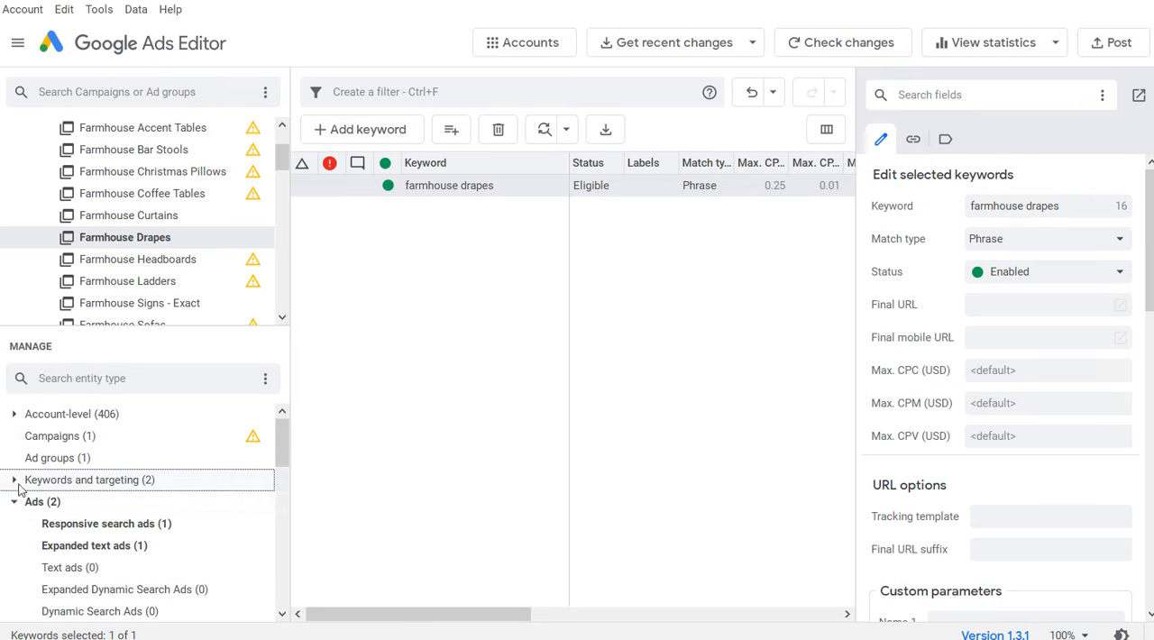
# Step: Replace the text "Curtains" with "Drapes" across all applicable fields of the Farmhouse Drapes responsive search ad
pyautogui.click(90, 525)
pyautogui.scroll(2, 735, 329)
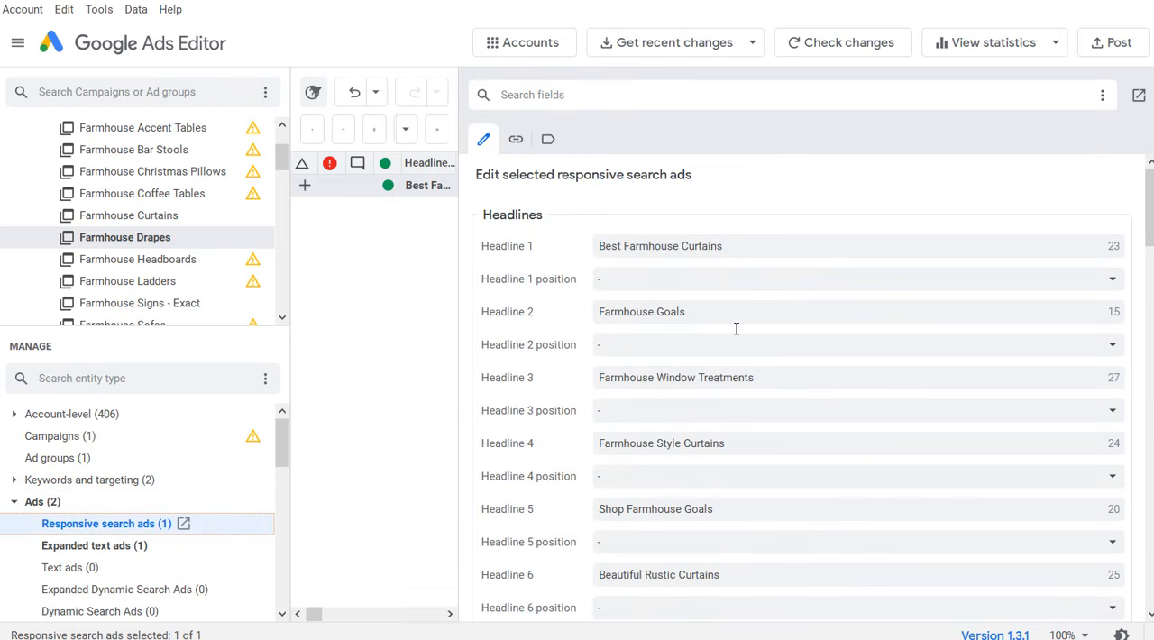
pyautogui.moveTo(763, 253); pyautogui.dragTo(682, 249)
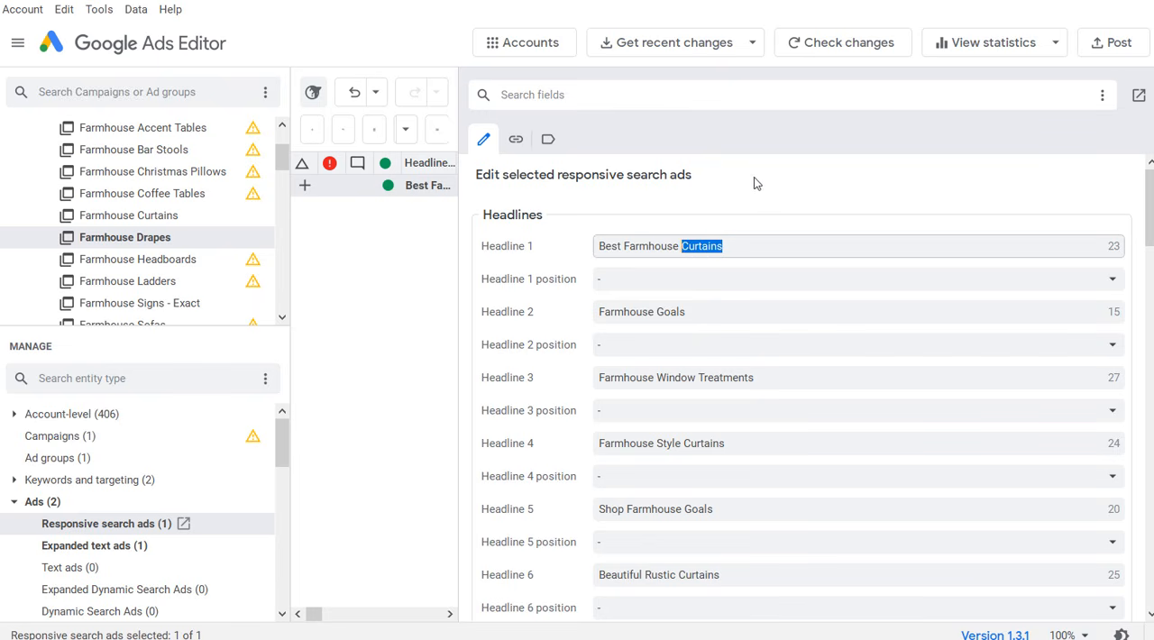
pyautogui.moveTo(460, 149); pyautogui.dragTo(971, 149)
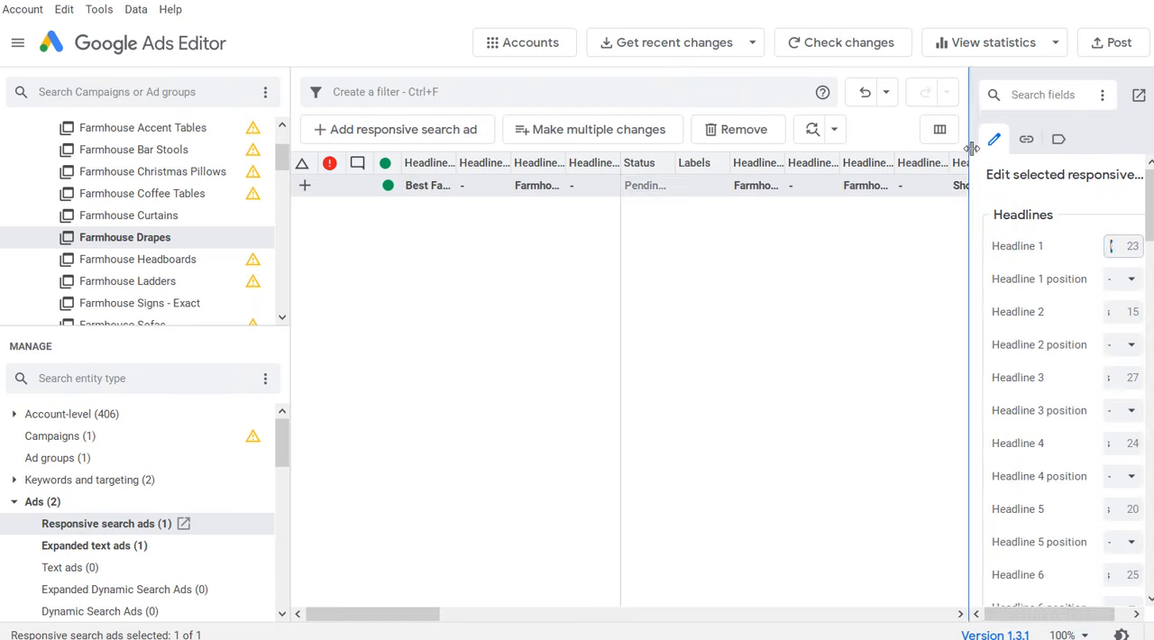
pyautogui.click(456, 190)
pyautogui.rightClick(455, 191)
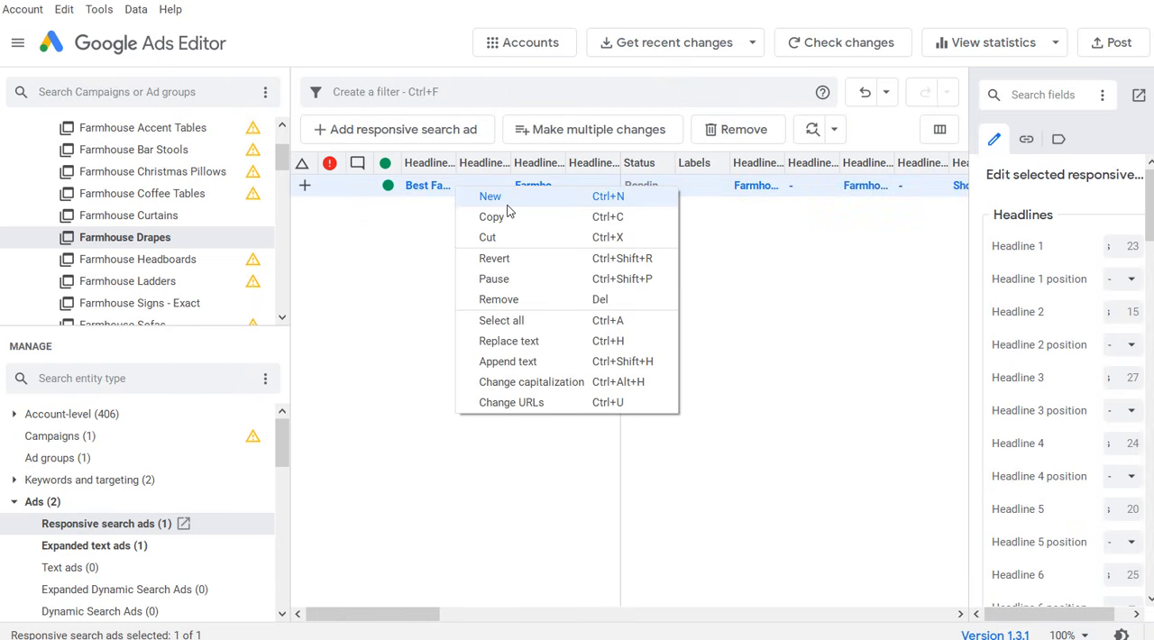
pyautogui.click(541, 340)
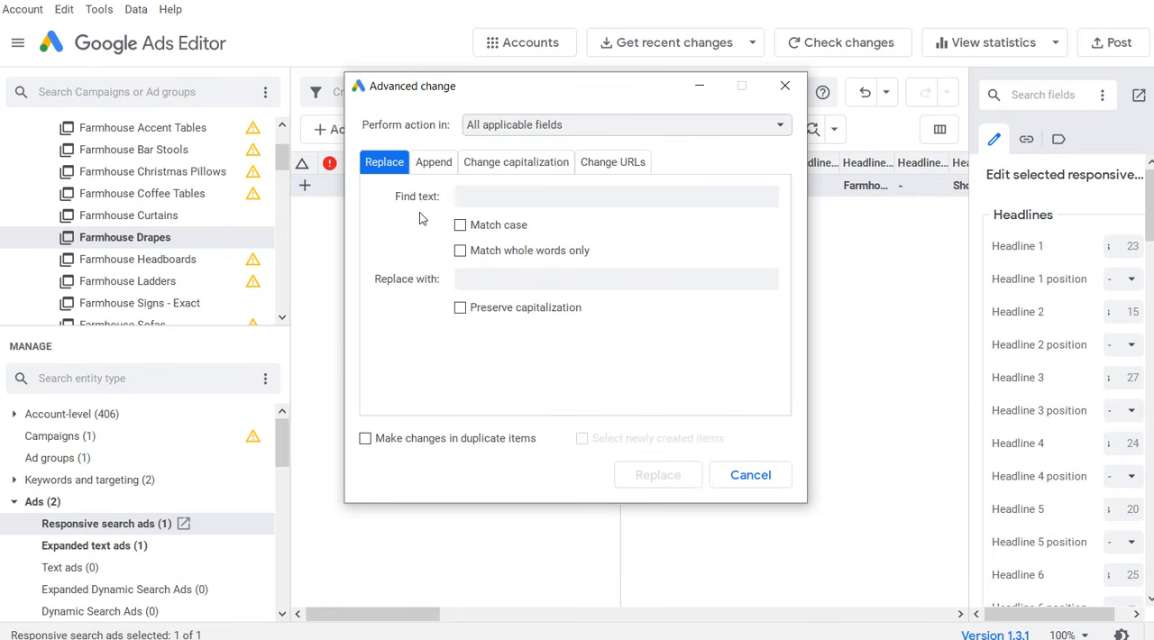
pyautogui.click(506, 204)
pyautogui.write('Curtains')
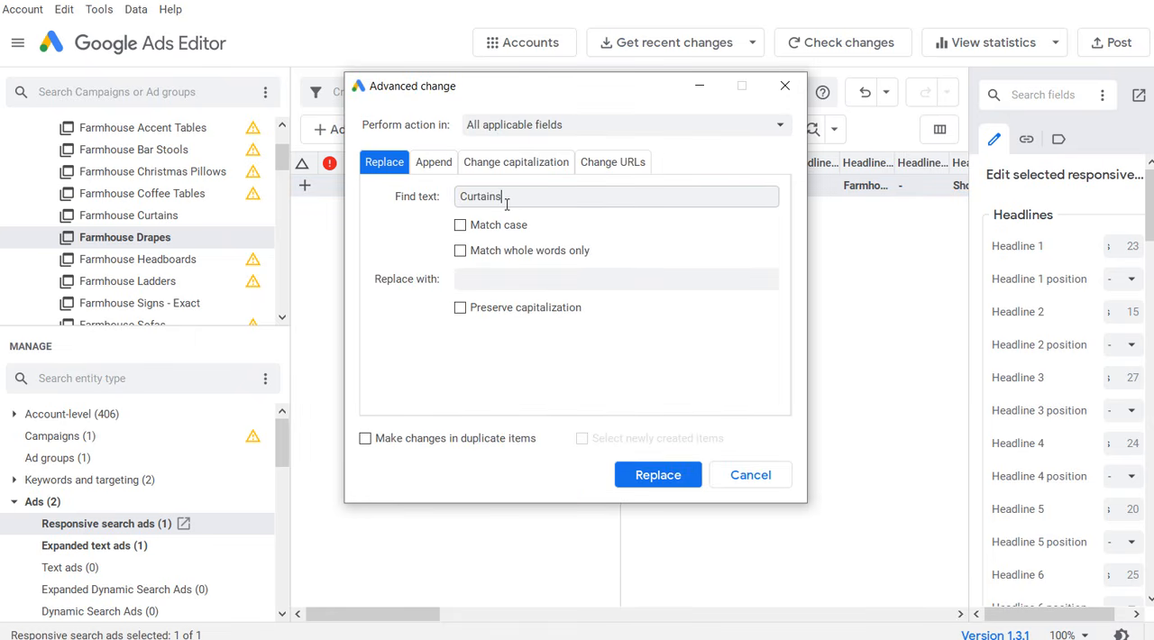
pyautogui.click(496, 277)
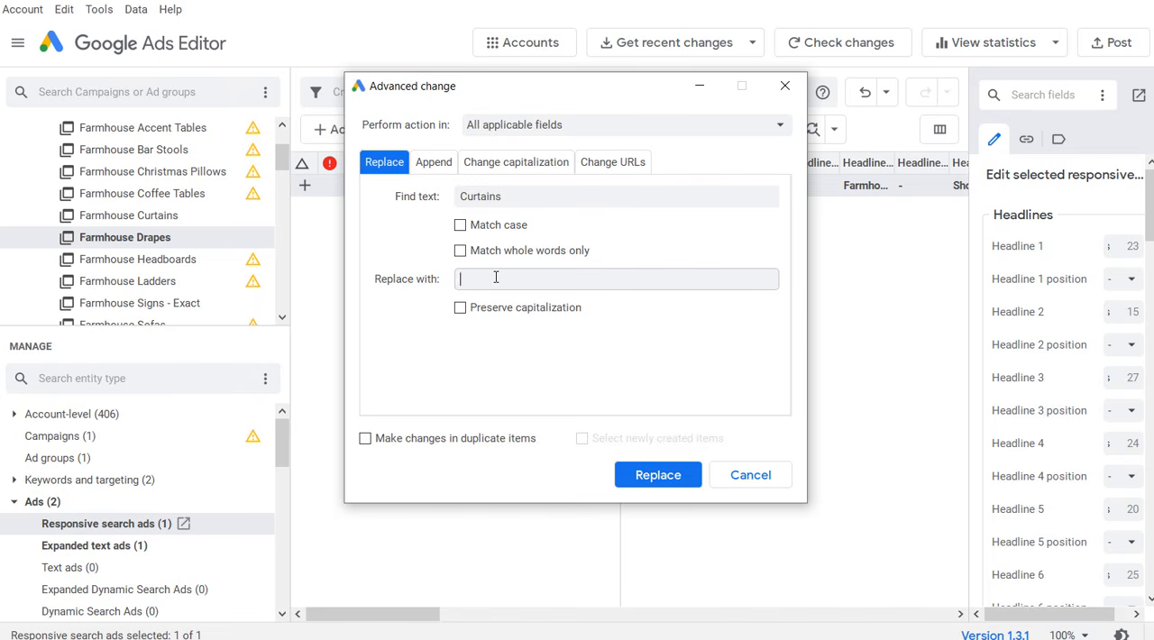
pyautogui.write('Drapes')
pyautogui.click(654, 475)
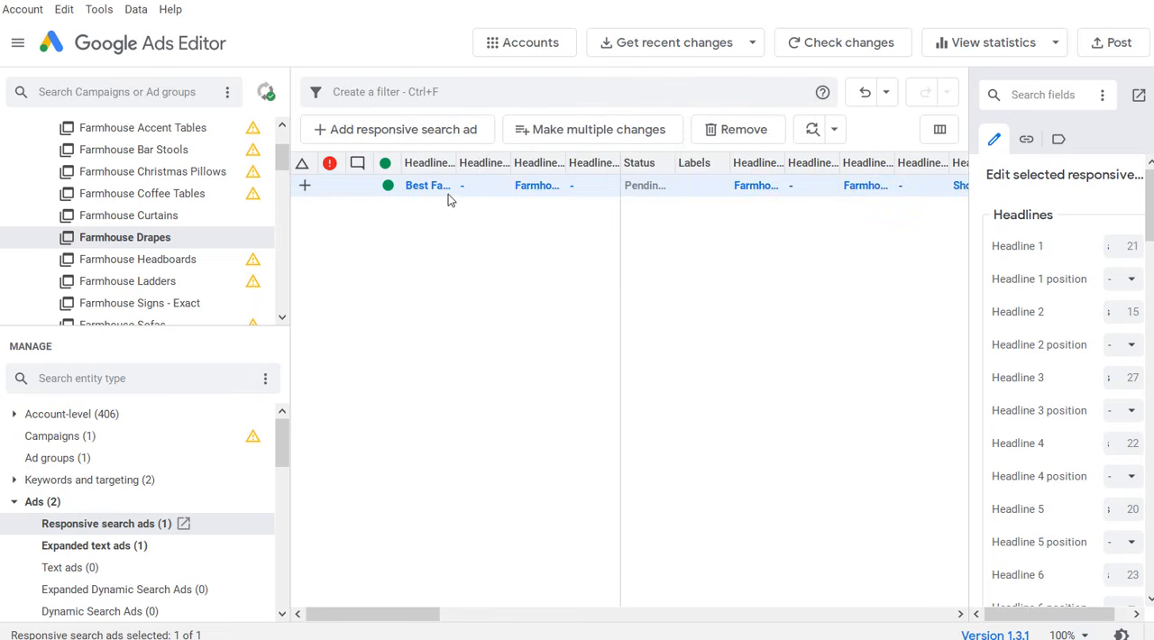
# Step: Review the Farmhouse Drapes responsive search ad's headlines and change Headline 7 to "Farmhouse Drapes & Curtains"
pyautogui.moveTo(966, 202); pyautogui.dragTo(481, 224)
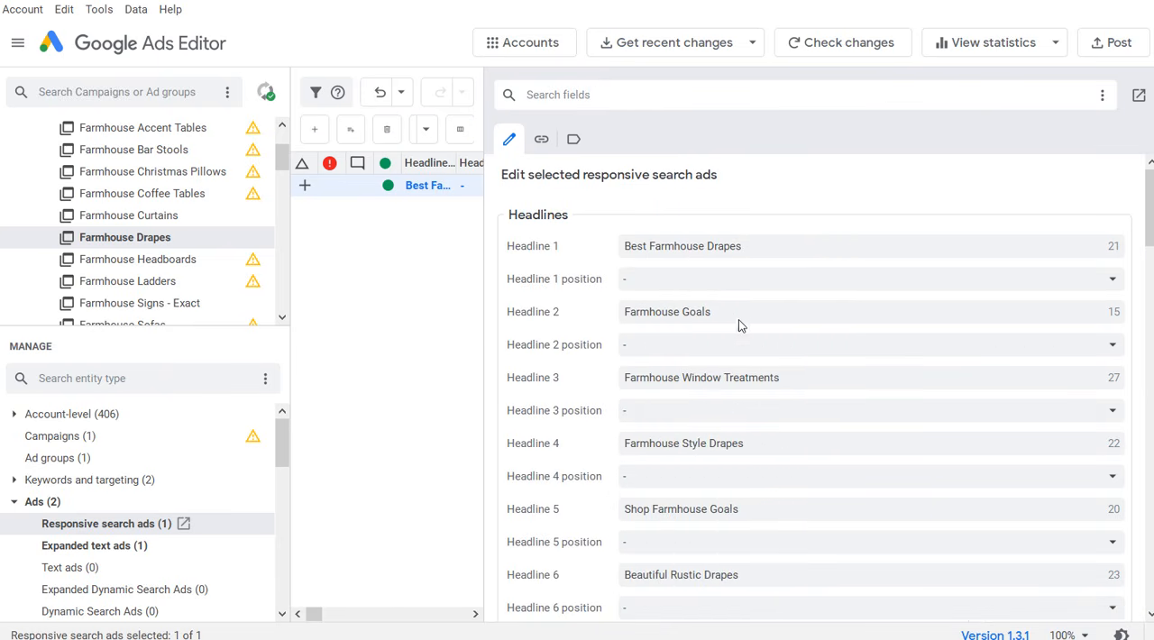
pyautogui.scroll(-1, 743, 325)
pyautogui.scroll(-1, 888, 421)
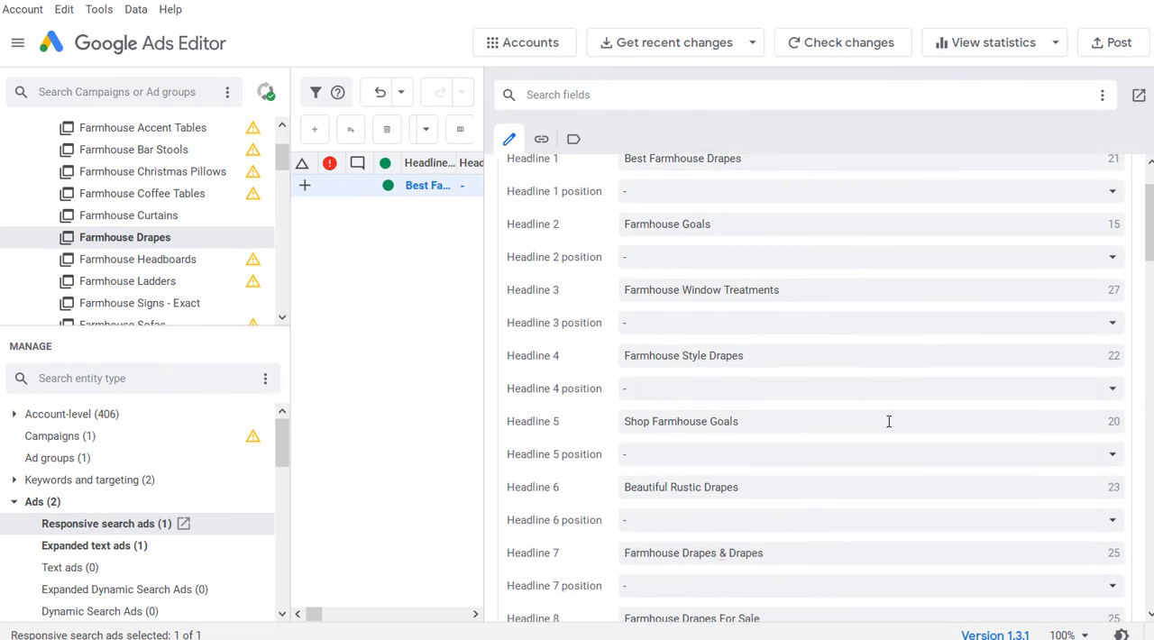
pyautogui.scroll(-1, 834, 396)
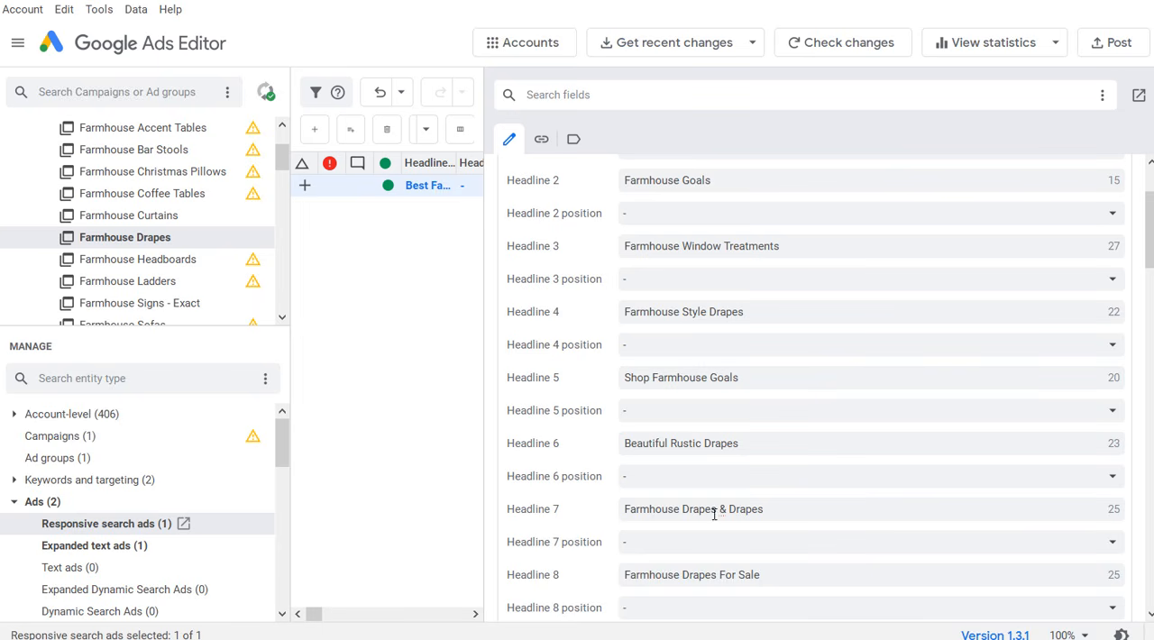
pyautogui.doubleClick(755, 510)
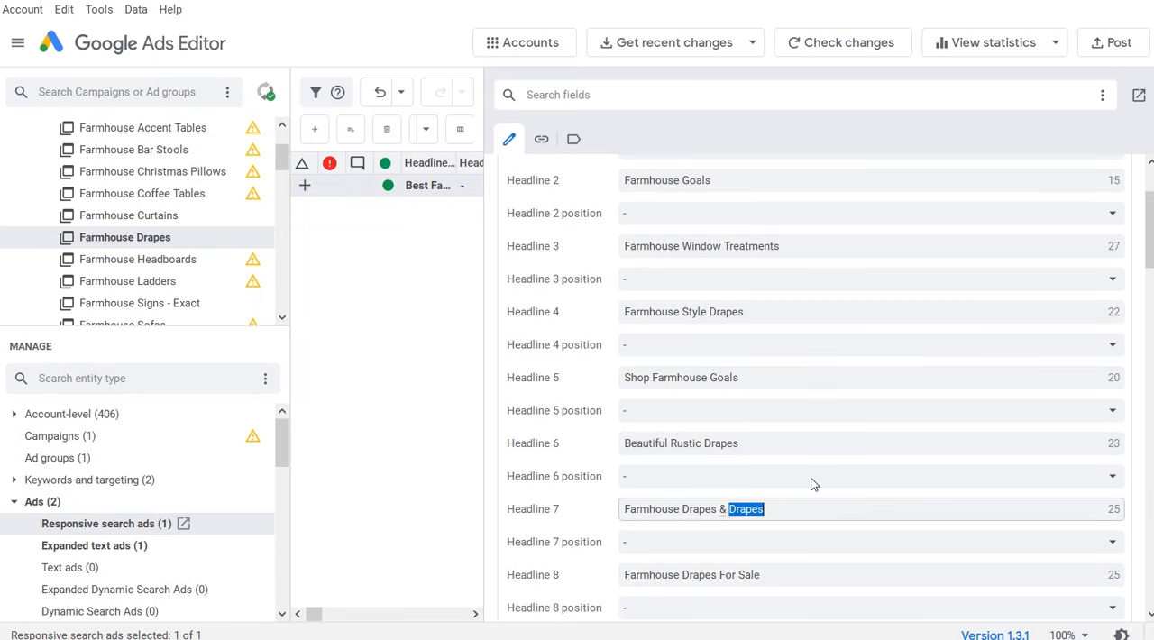
pyautogui.write('Curtains')
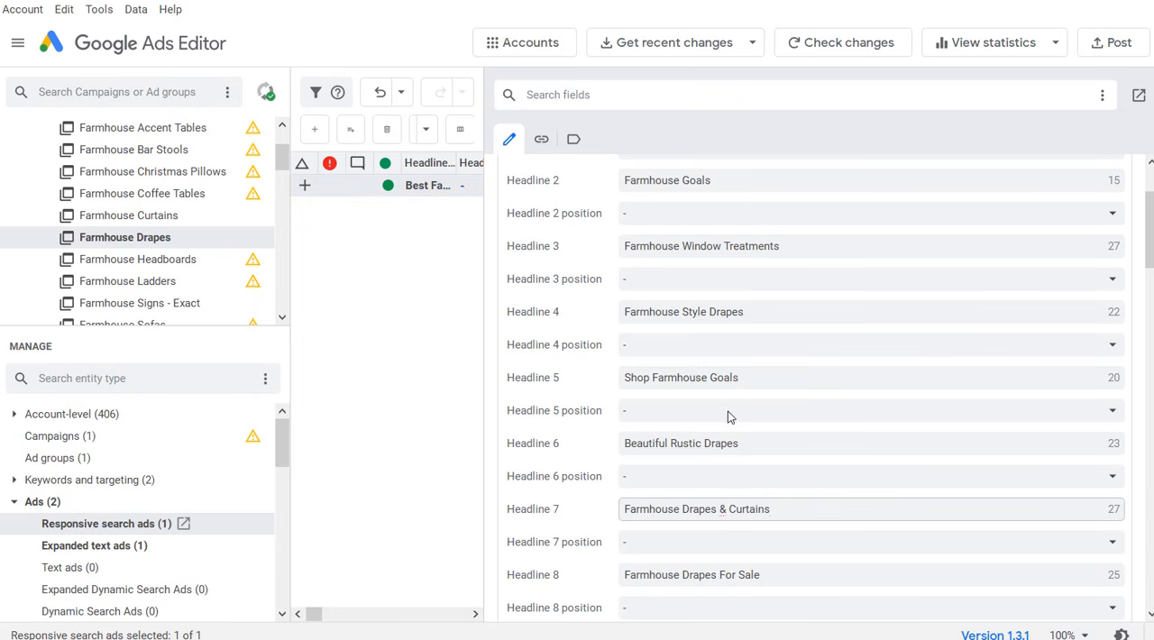
# Step: Reword Headline 11 as "Farm Style Curtains & Drapes" and end Description 1 with "Farmhouse Drapes and Farmhouse Curtains!"
pyautogui.scroll(1, 588, 311)
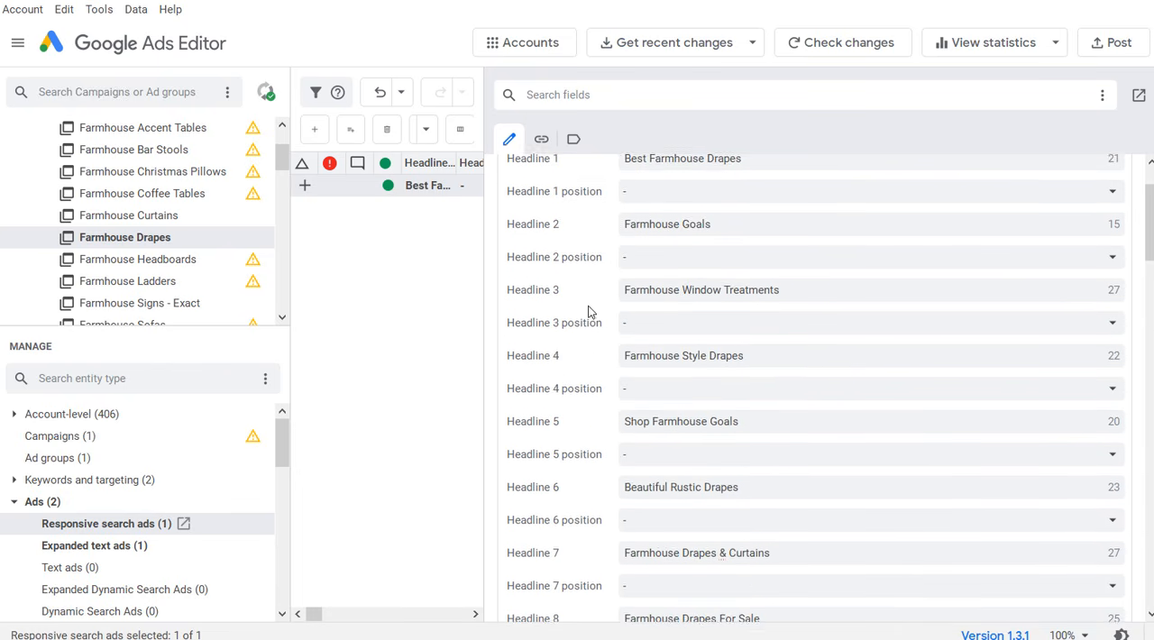
pyautogui.scroll(1, 613, 270)
pyautogui.scroll(-1, 820, 277)
pyautogui.scroll(-18, 839, 297)
pyautogui.click(843, 372)
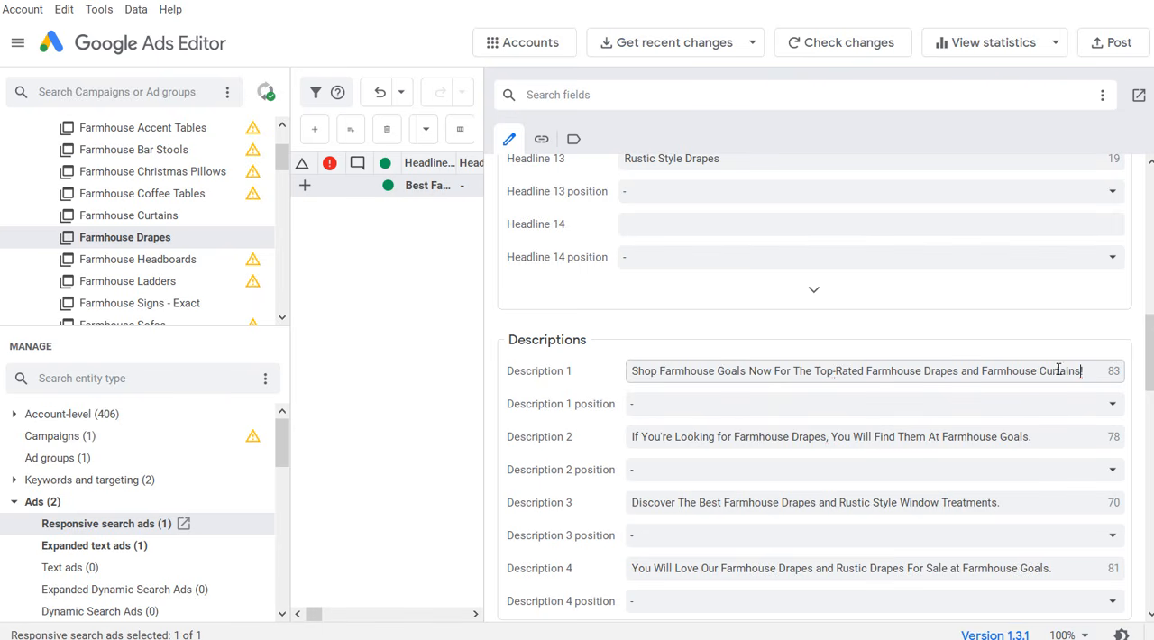
# Step: Check the remaining descriptions and set Path 1 of the responsive search ad to lowercase "drapes"
pyautogui.scroll(-1, 901, 426)
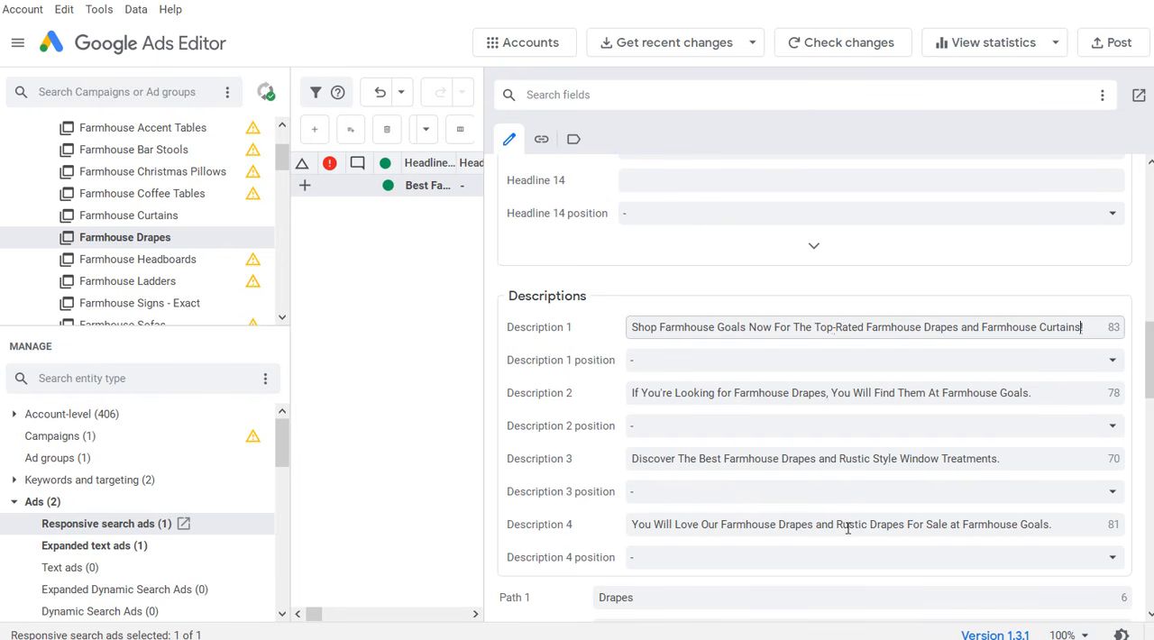
pyautogui.scroll(-3, 955, 498)
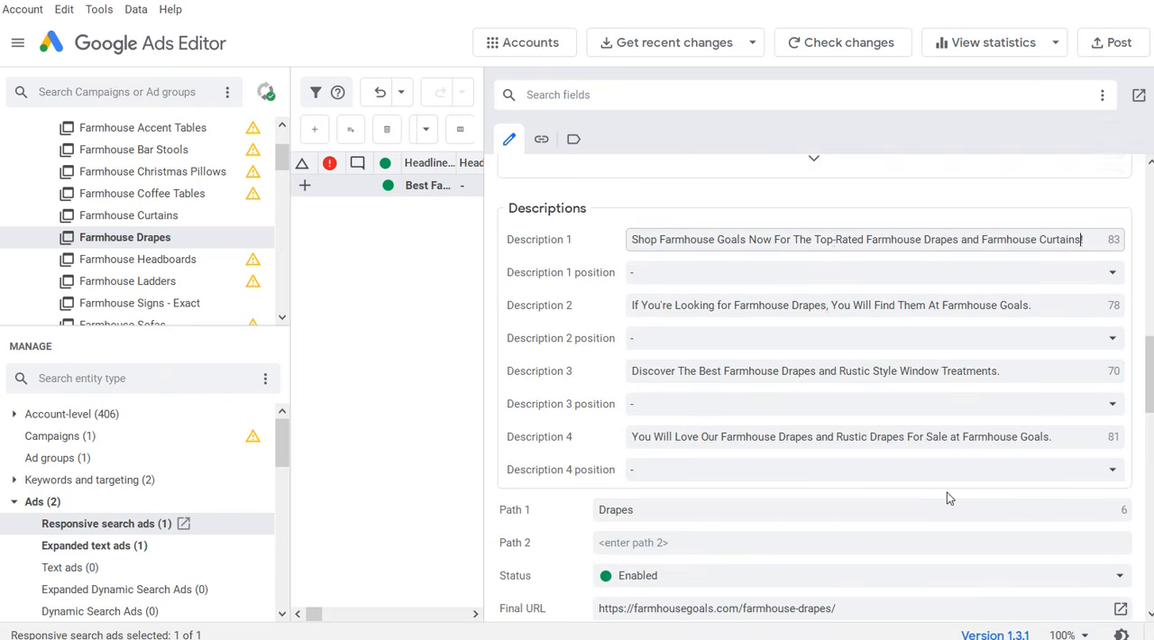
pyautogui.click(567, 463)
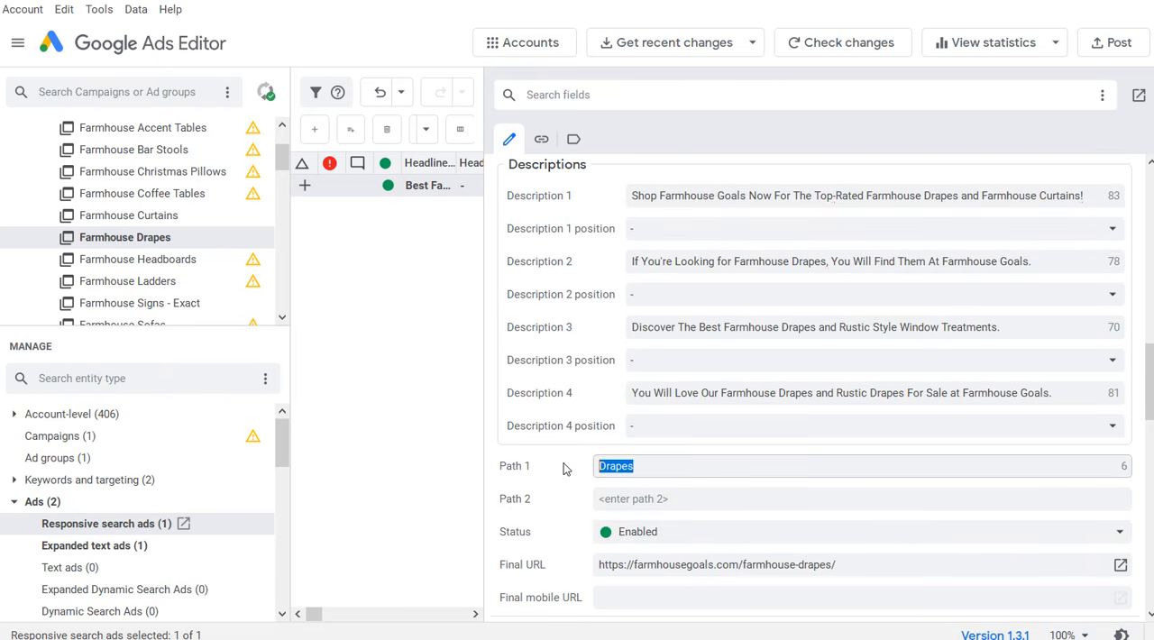
pyautogui.write('drapes')
pyautogui.scroll(-1, 734, 504)
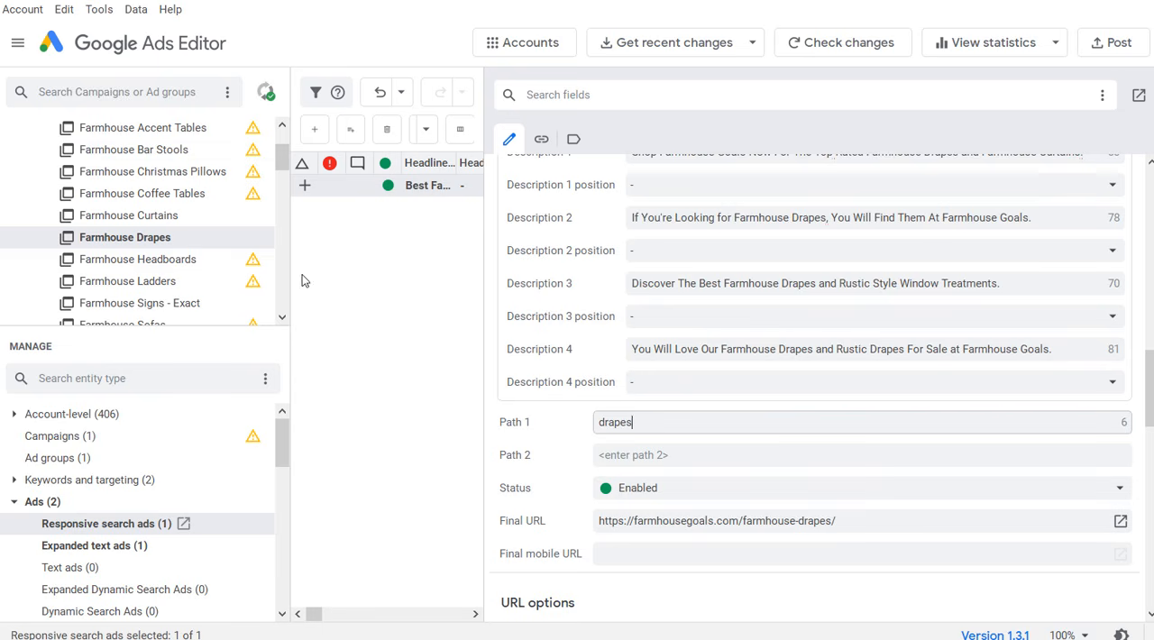
# Step: Examine the Farmhouse TV Stands responsive search ad's descriptions, path and URL, and compare them with the Farmhouse Drapes ad
pyautogui.click(280, 158)
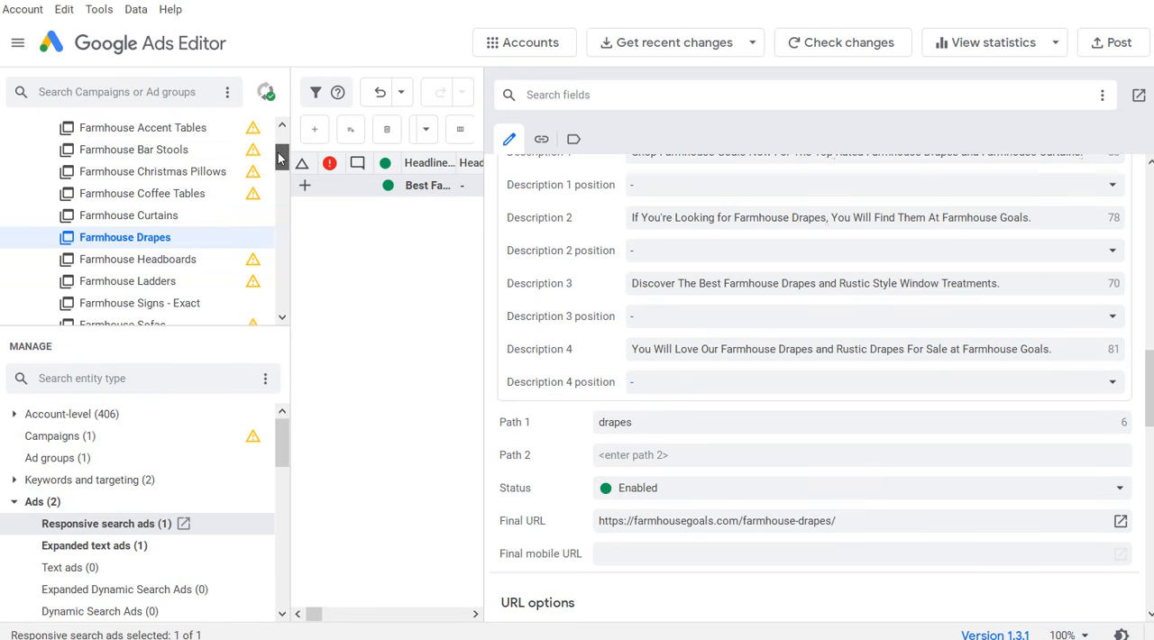
pyautogui.scroll(-3, 279, 158)
pyautogui.click(142, 245)
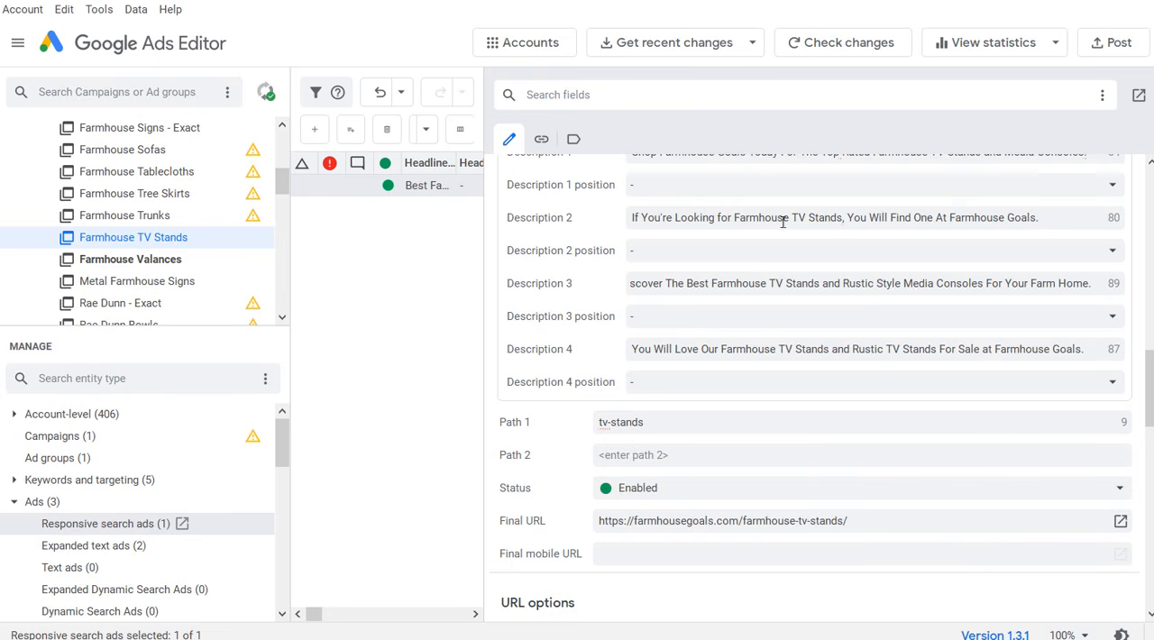
pyautogui.scroll(2, 816, 354)
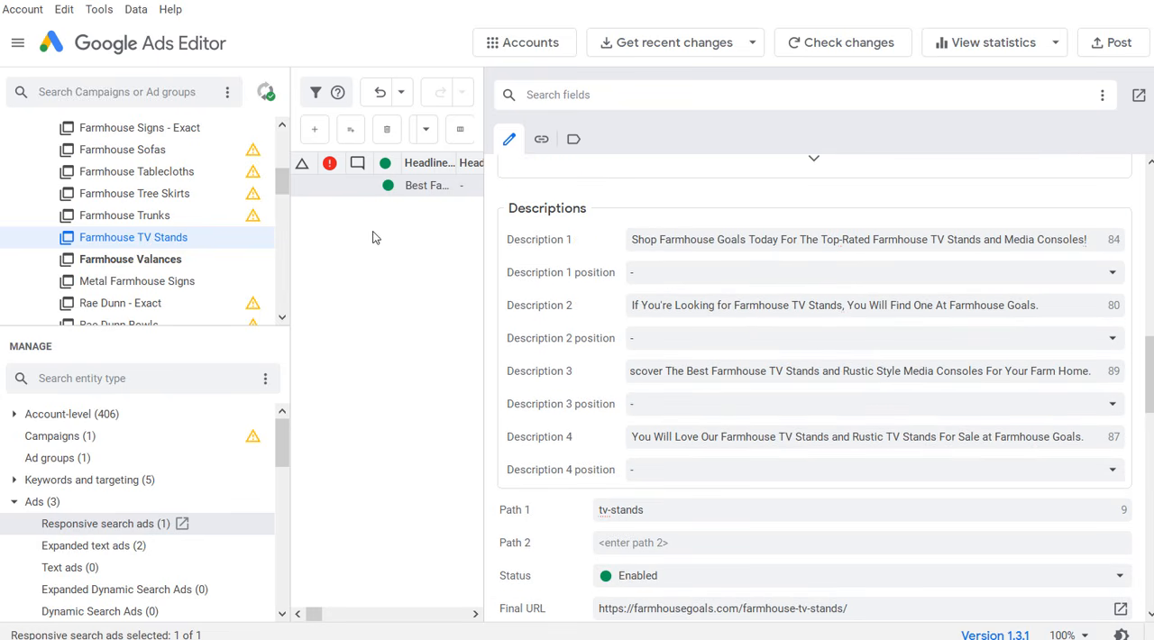
pyautogui.scroll(3, 281, 181)
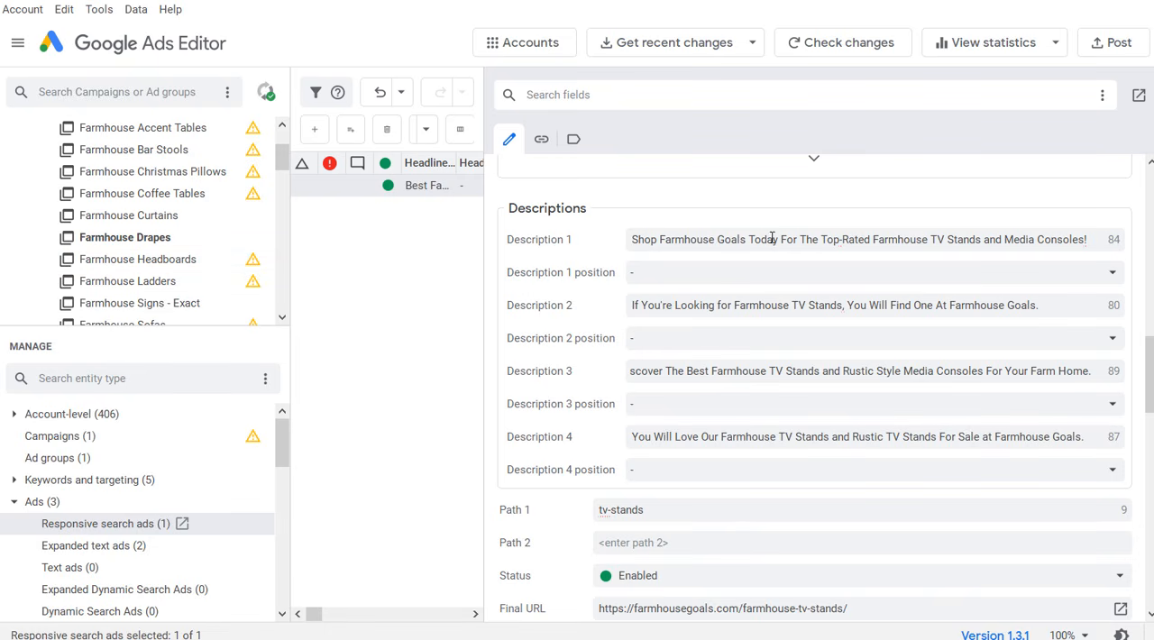
pyautogui.moveTo(280, 161); pyautogui.dragTo(281, 200)
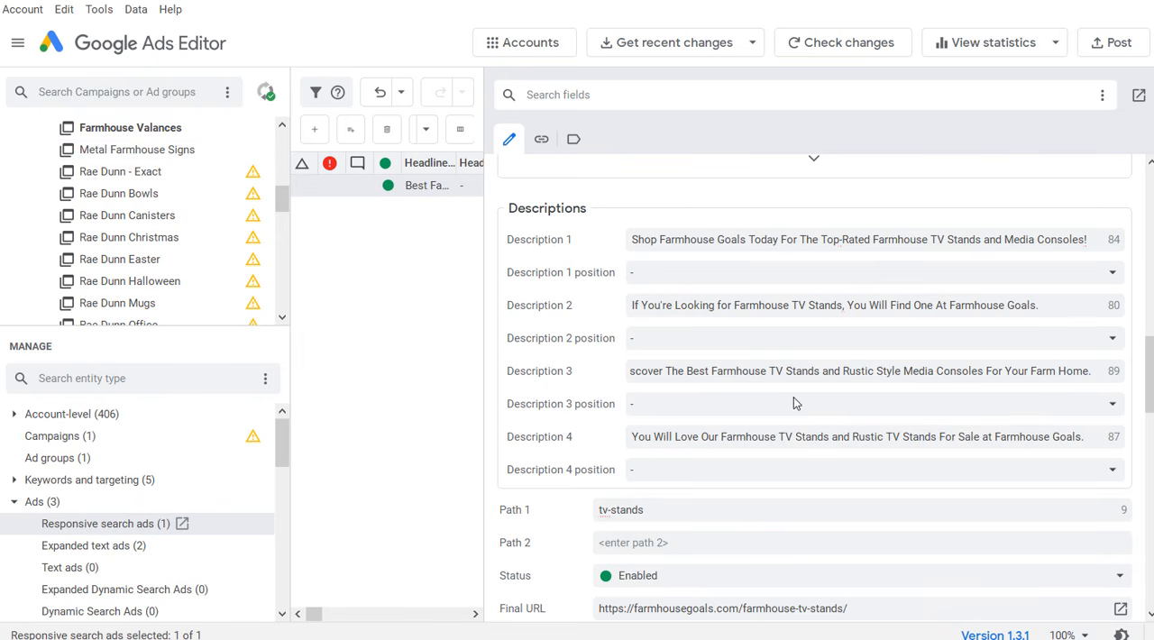
pyautogui.scroll(1, 773, 397)
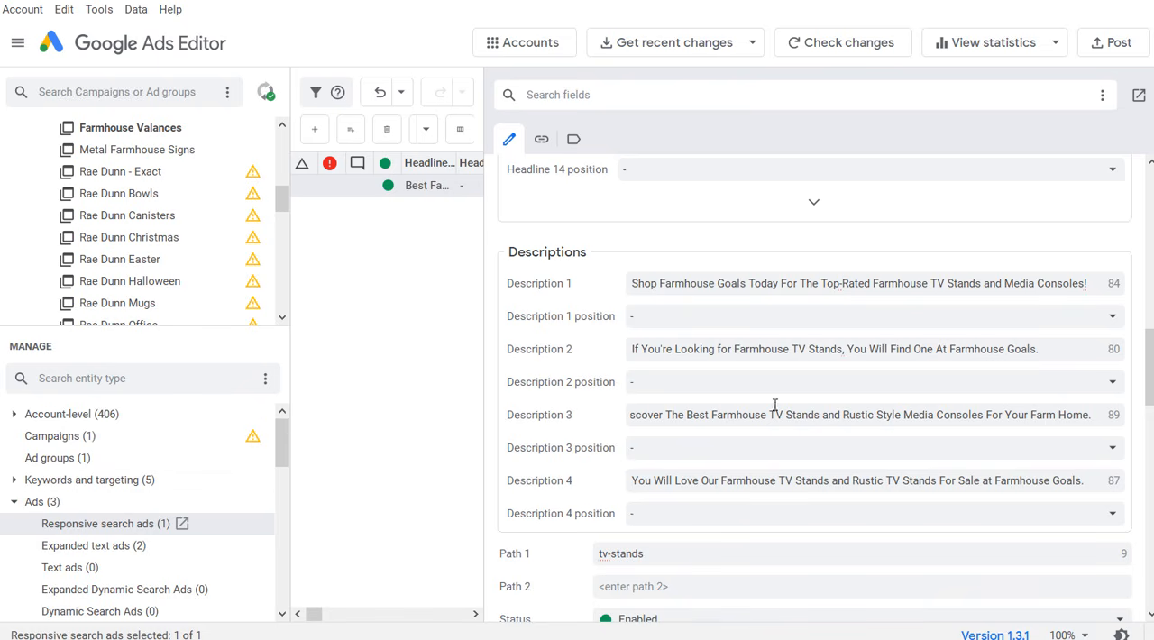
pyautogui.scroll(-1, 774, 405)
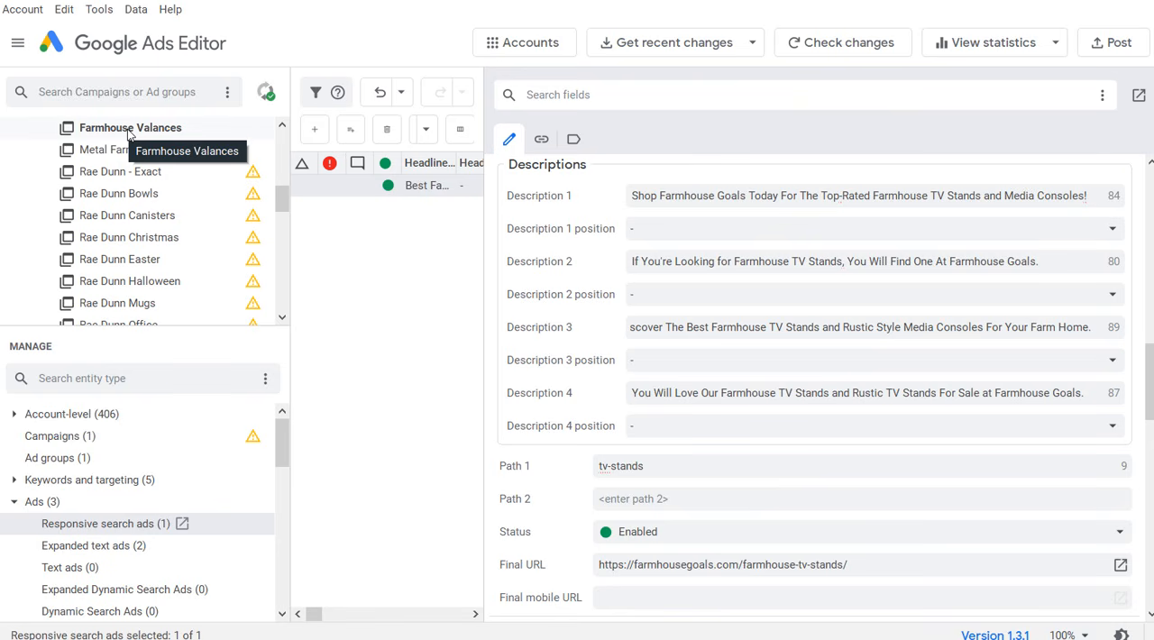
pyautogui.moveTo(282, 198); pyautogui.dragTo(282, 160)
pyautogui.click(159, 192)
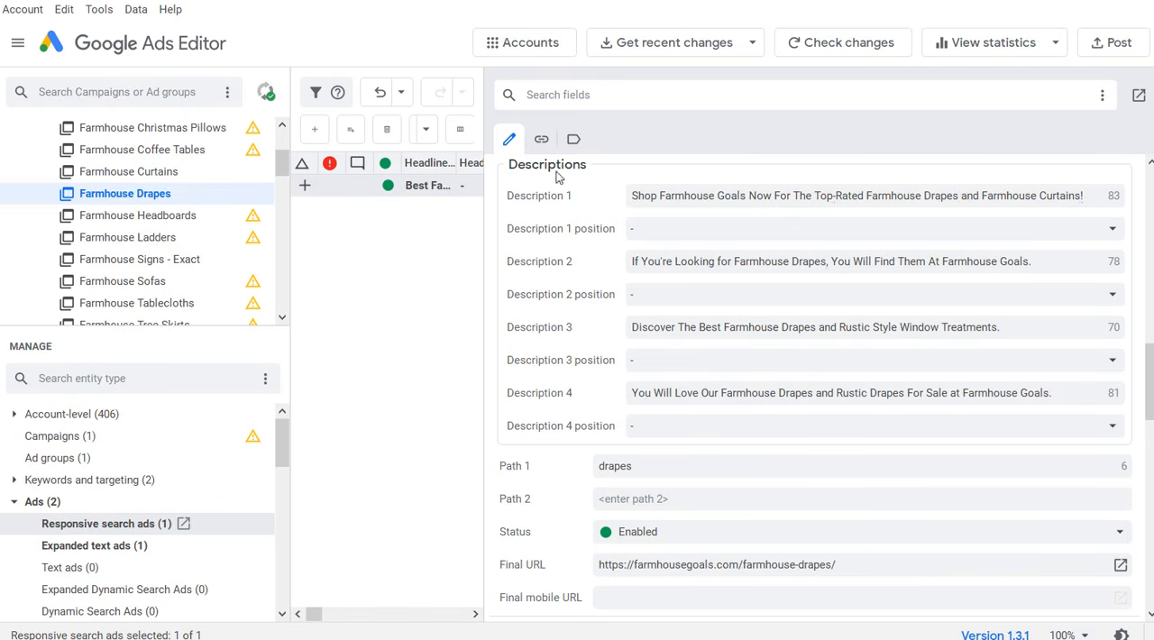
pyautogui.scroll(5, 883, 502)
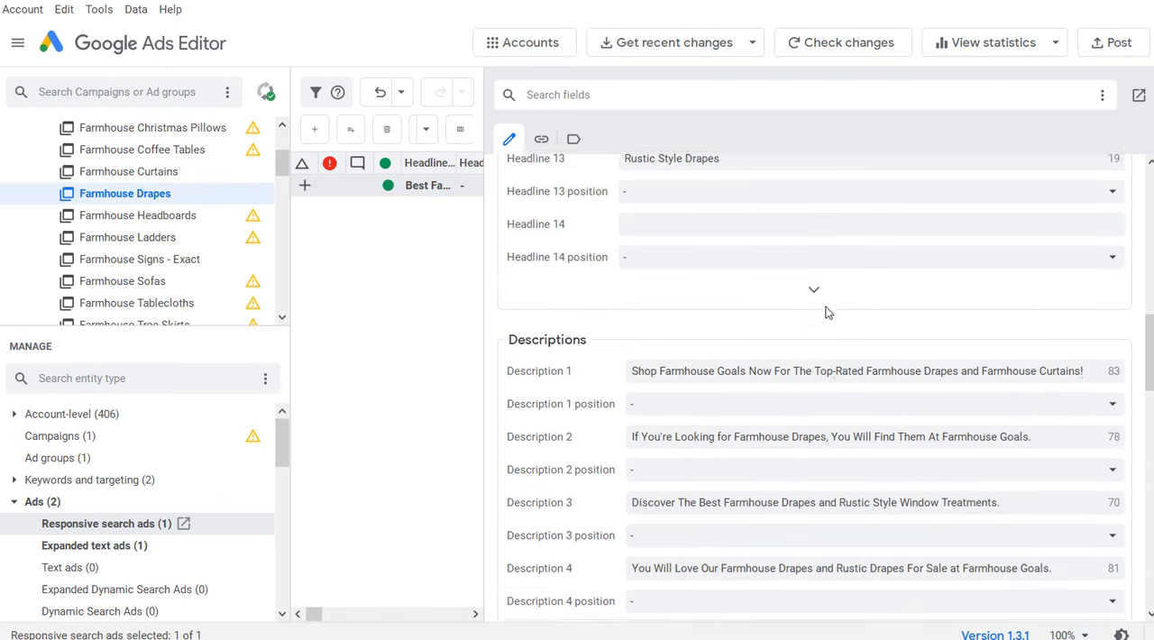
# Step: Change Headline 1 of the Farmhouse Drapes expanded text ad to "Best Farmhouse Drapes"
pyautogui.click(106, 551)
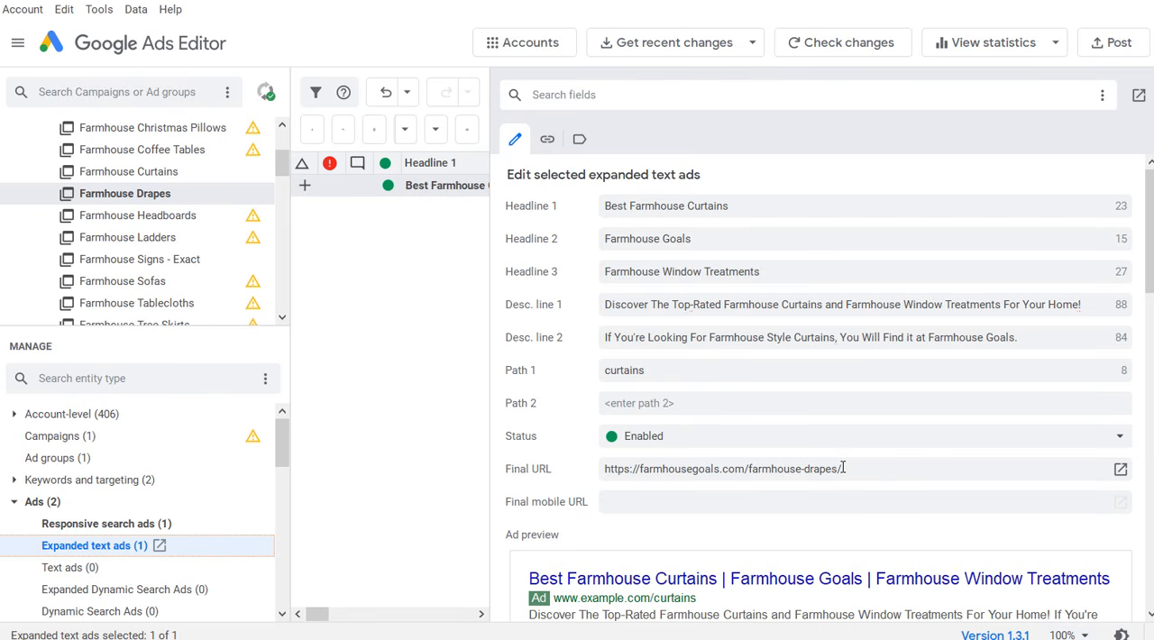
pyautogui.click(119, 187)
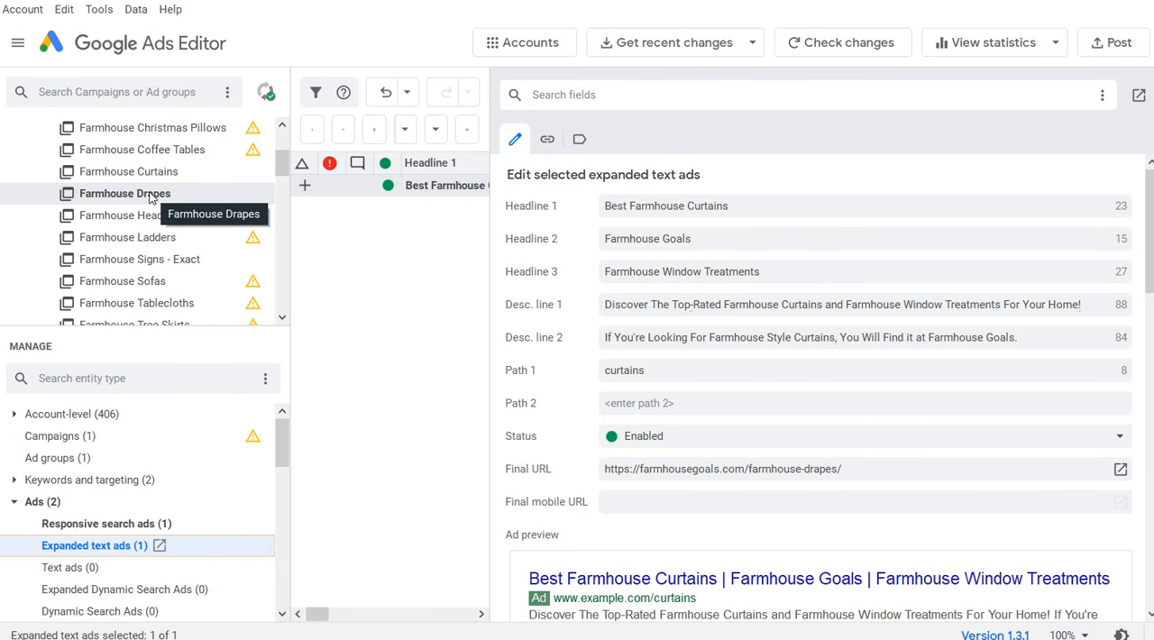
pyautogui.moveTo(753, 208); pyautogui.dragTo(687, 208)
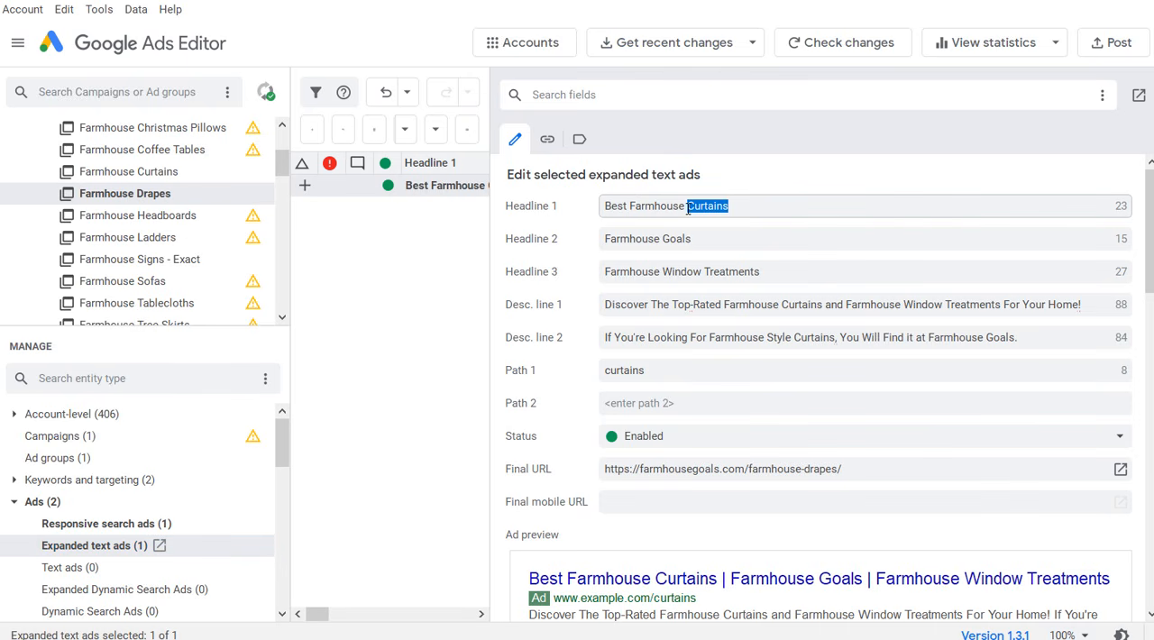
pyautogui.write('Drapes')
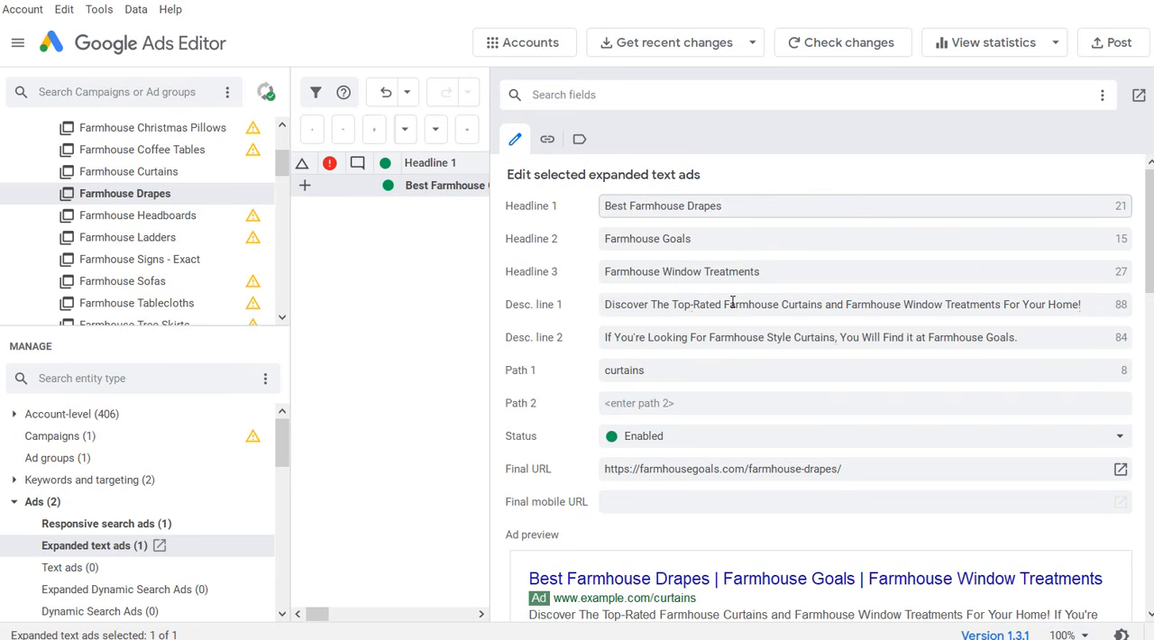
# Step: Replace "Curtains" with "Drapes" in both description lines of the Farmhouse Drapes expanded text ad
pyautogui.click(806, 308)
pyautogui.click(805, 309)
pyautogui.tripleClick(804, 310)
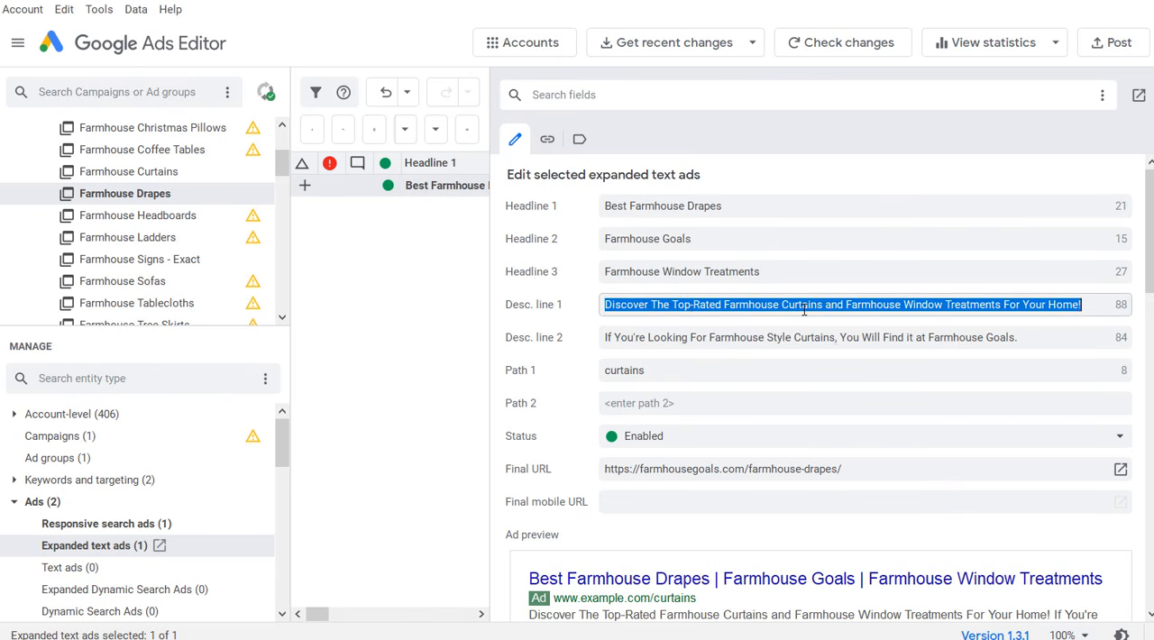
pyautogui.doubleClick(800, 302)
pyautogui.write('Drapes')
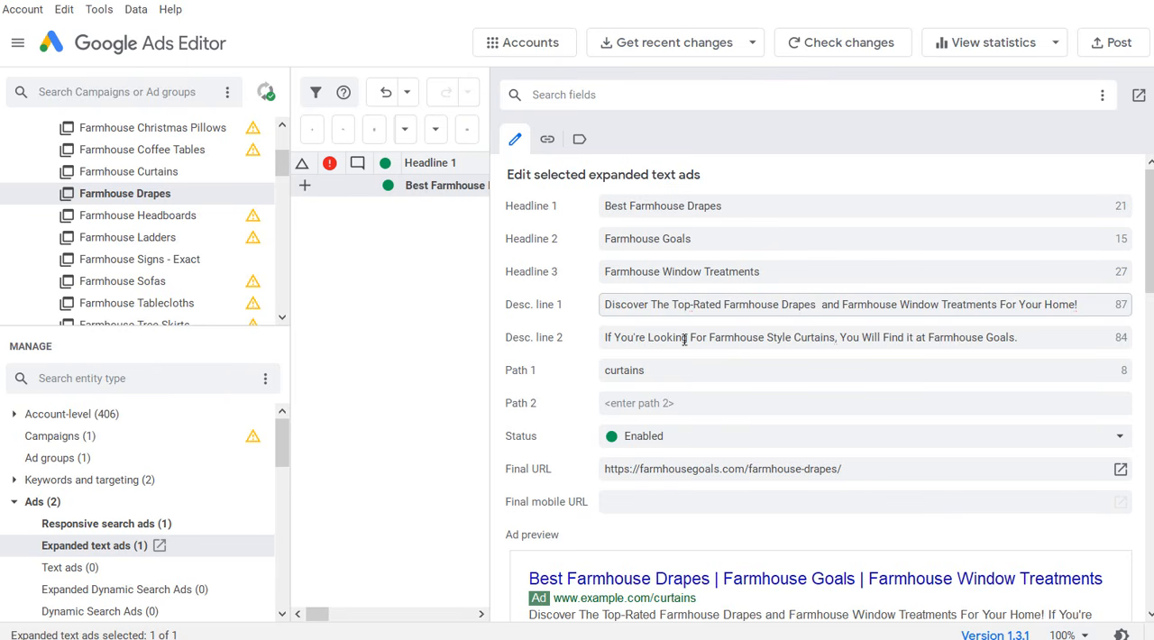
pyautogui.doubleClick(805, 336)
pyautogui.write('Drapes')
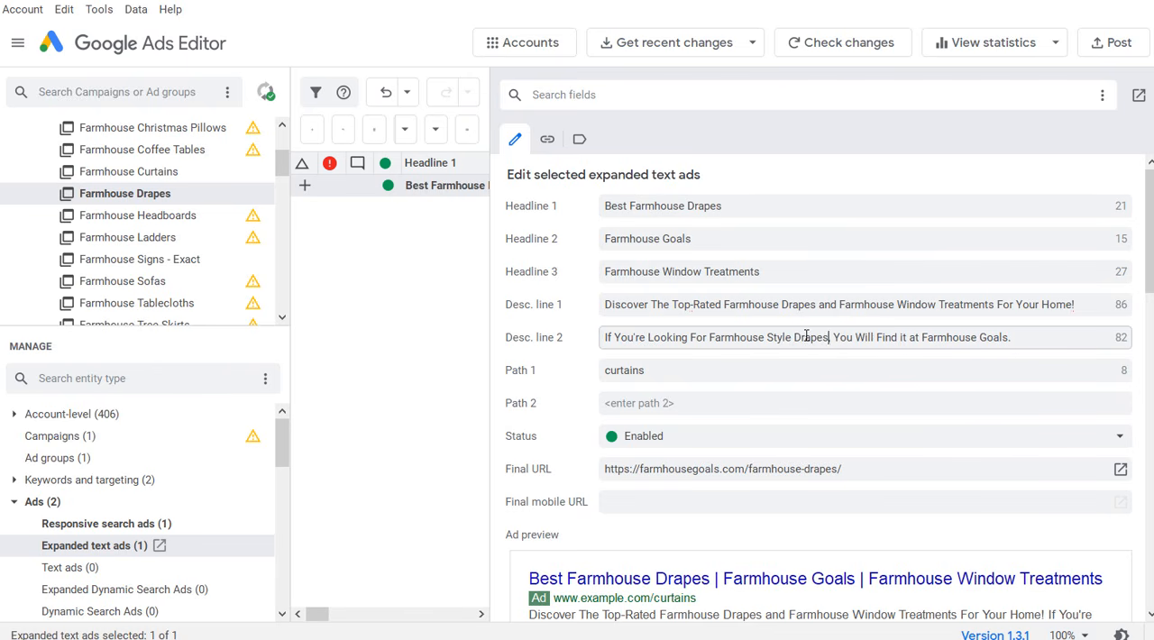
# Step: Change "it" to "Them" in description line 2 of the Farmhouse Drapes expanded text ad and set Path 1 to "drapes"
pyautogui.doubleClick(904, 338)
pyautogui.write('Them')
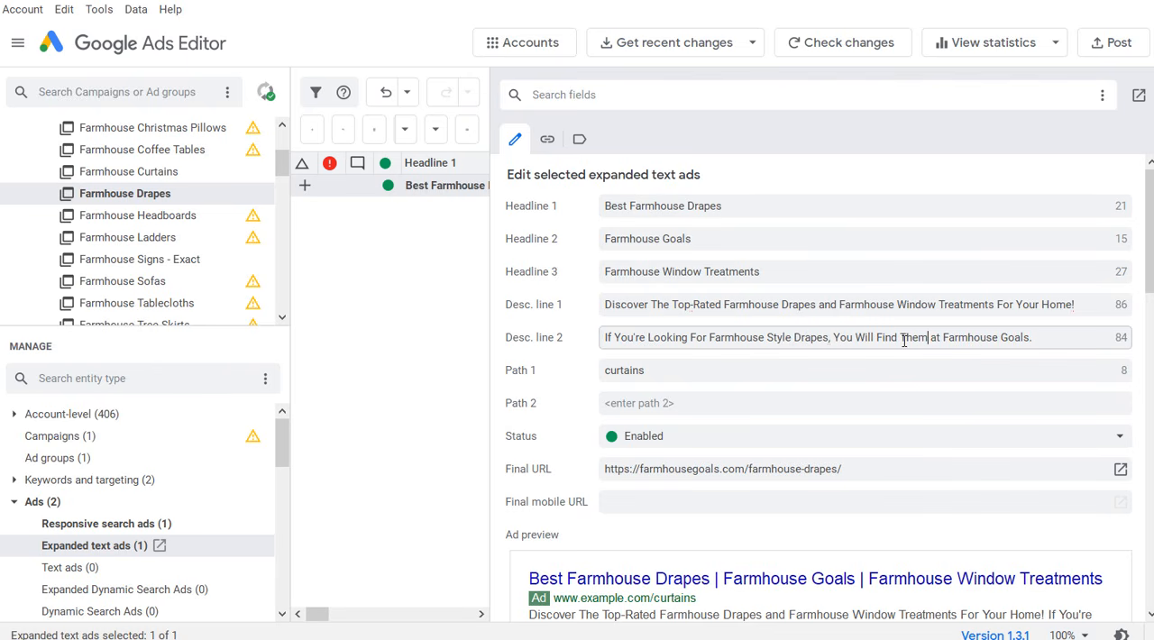
pyautogui.click(669, 373)
pyautogui.moveTo(726, 368); pyautogui.dragTo(566, 368)
pyautogui.write('drapes')
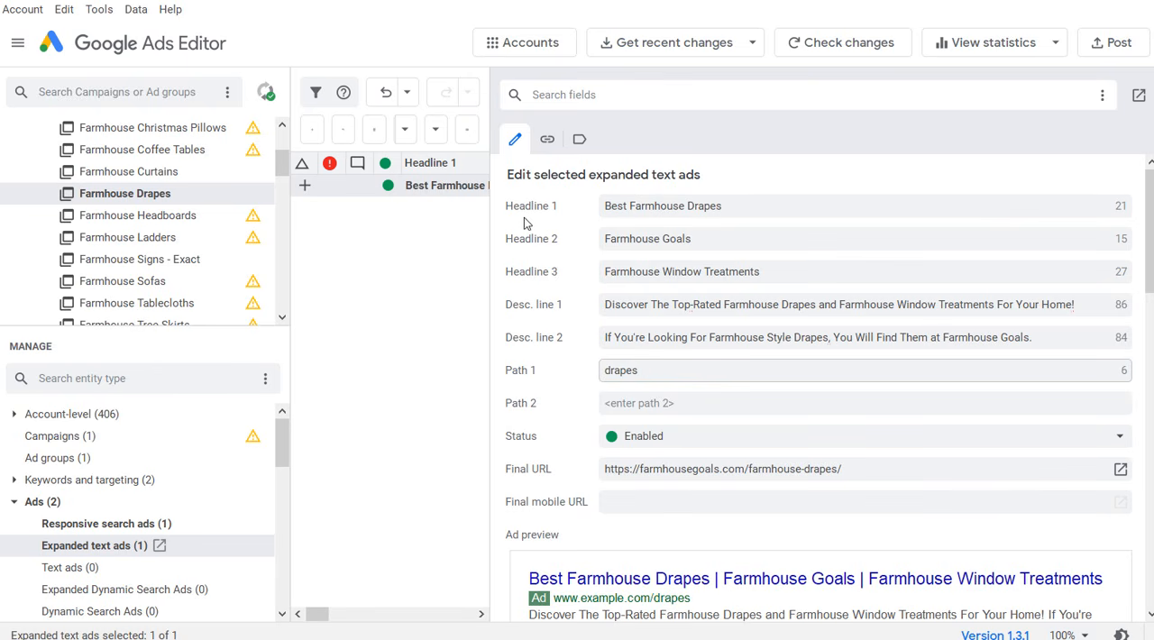
# Step: Replace "Curtains" with "Valances" in Headline 1 and both description lines of the Farmhouse Valances expanded text ad
pyautogui.moveTo(282, 166); pyautogui.dragTo(283, 189)
pyautogui.click(172, 226)
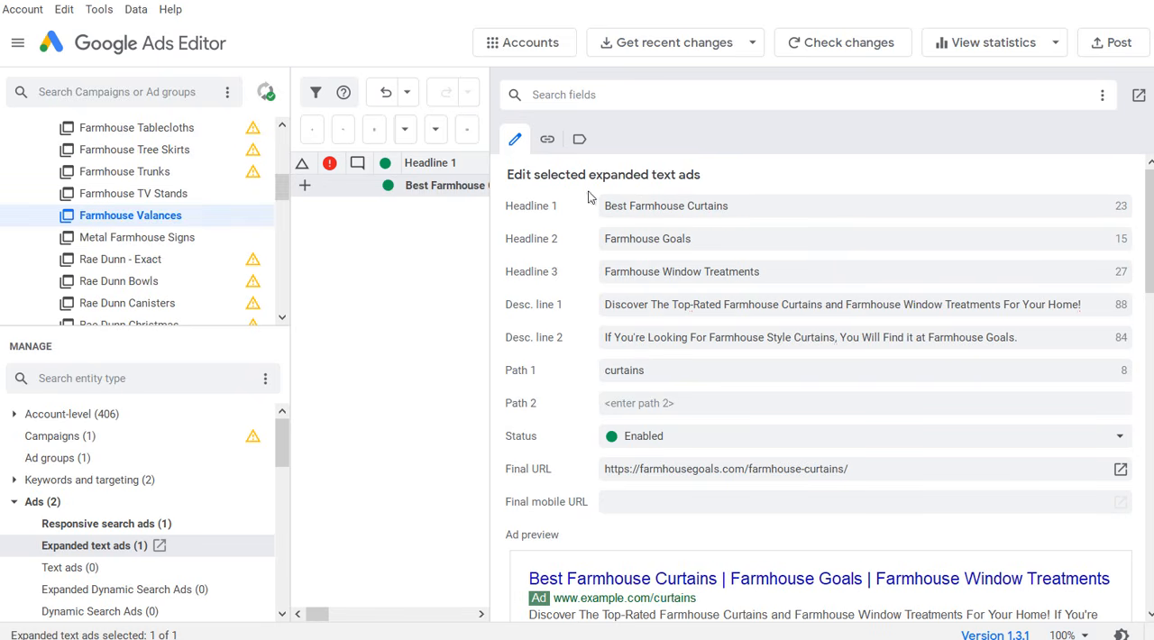
pyautogui.doubleClick(714, 206)
pyautogui.write('Valances')
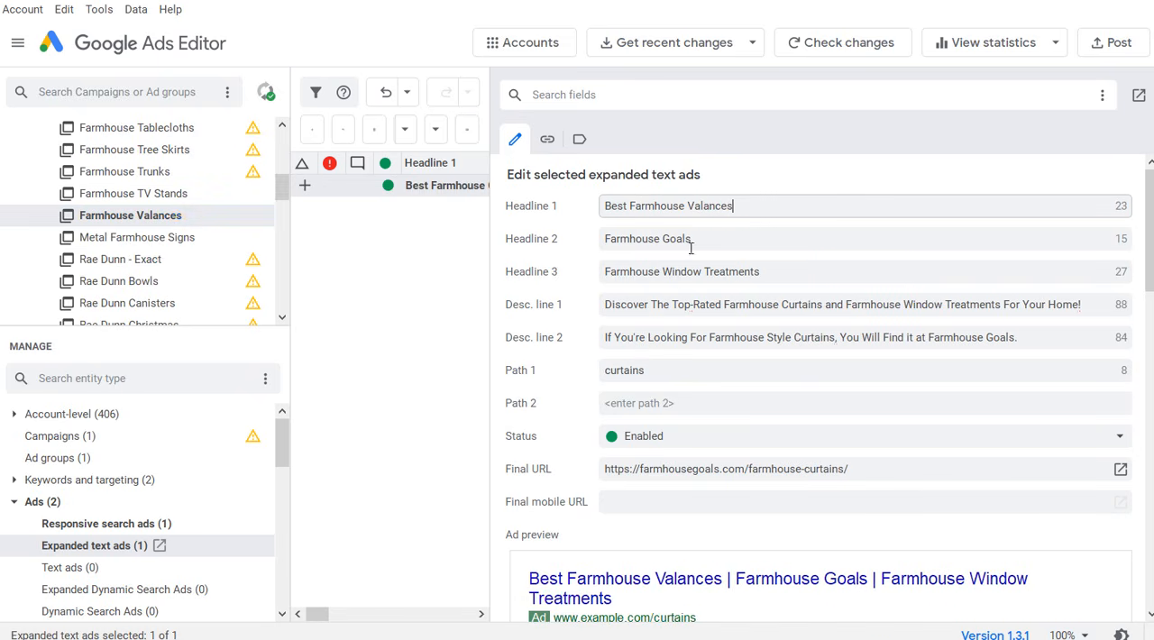
pyautogui.doubleClick(802, 304)
pyautogui.write('Valances')
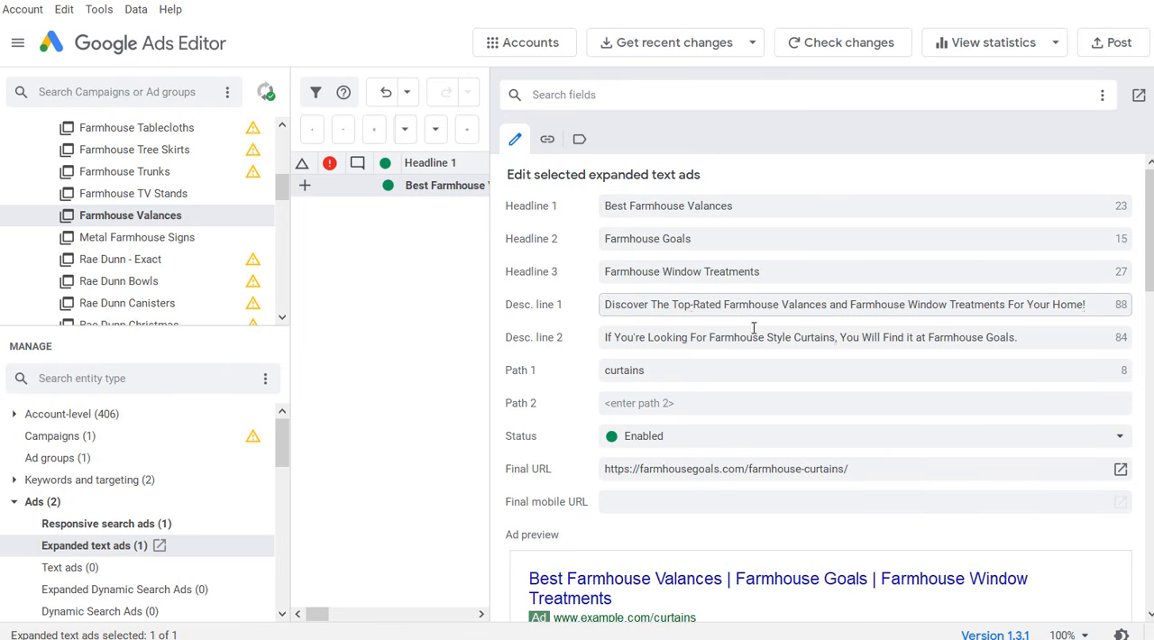
pyautogui.doubleClick(810, 337)
pyautogui.write('Valances')
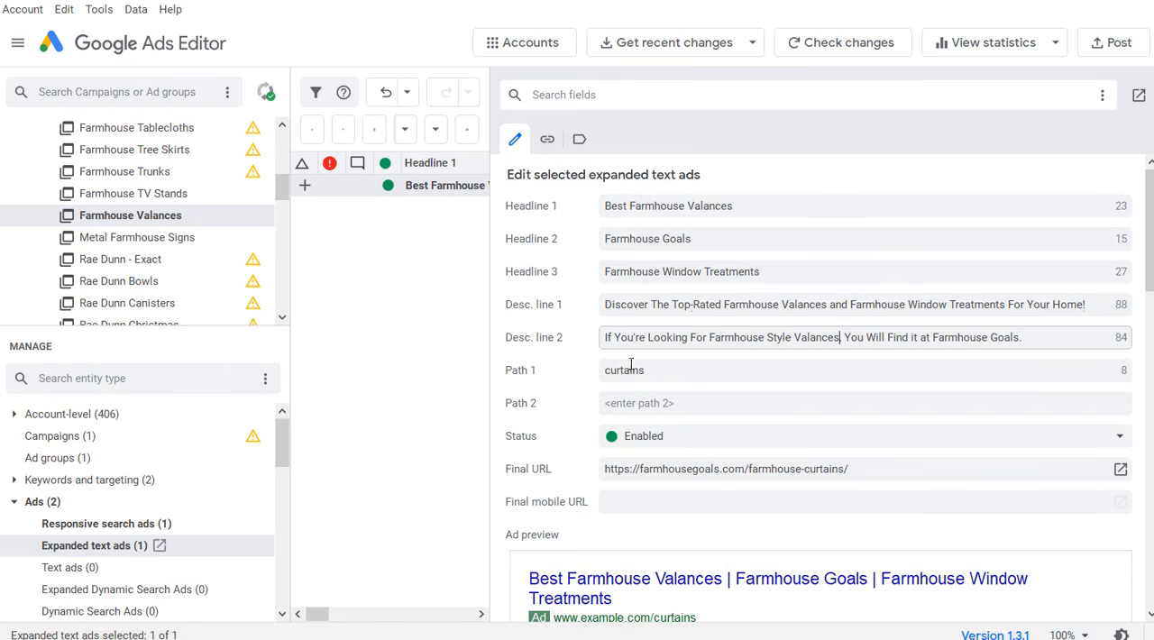
pyautogui.doubleClick(619, 377)
pyautogui.write('valance')
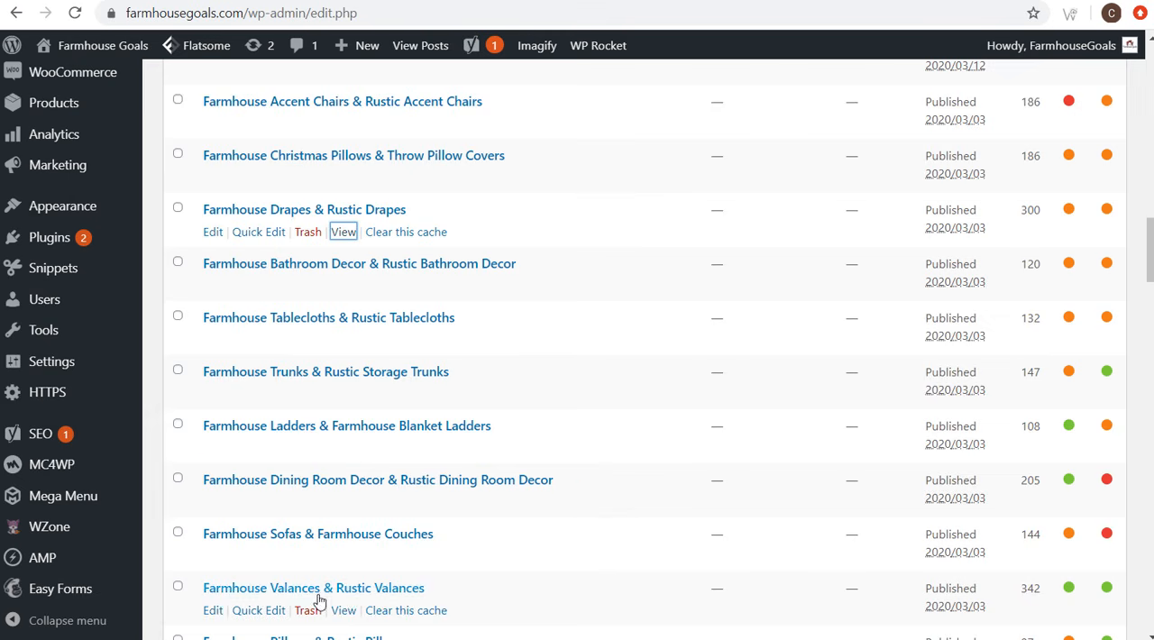
pyautogui.rightClick(343, 610)
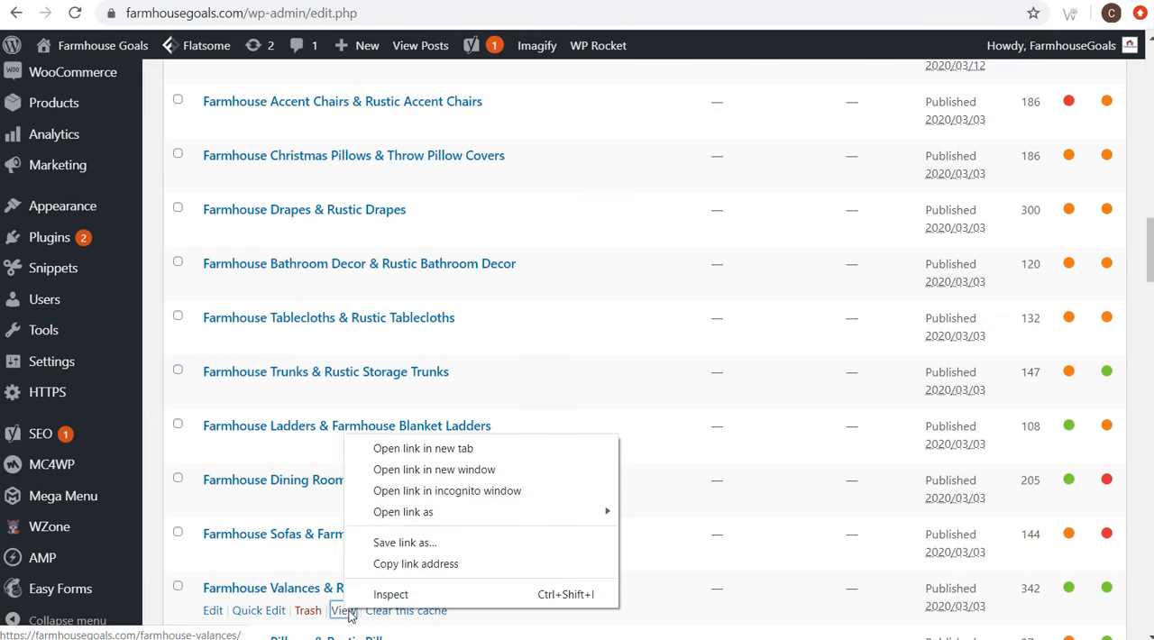
pyautogui.click(406, 563)
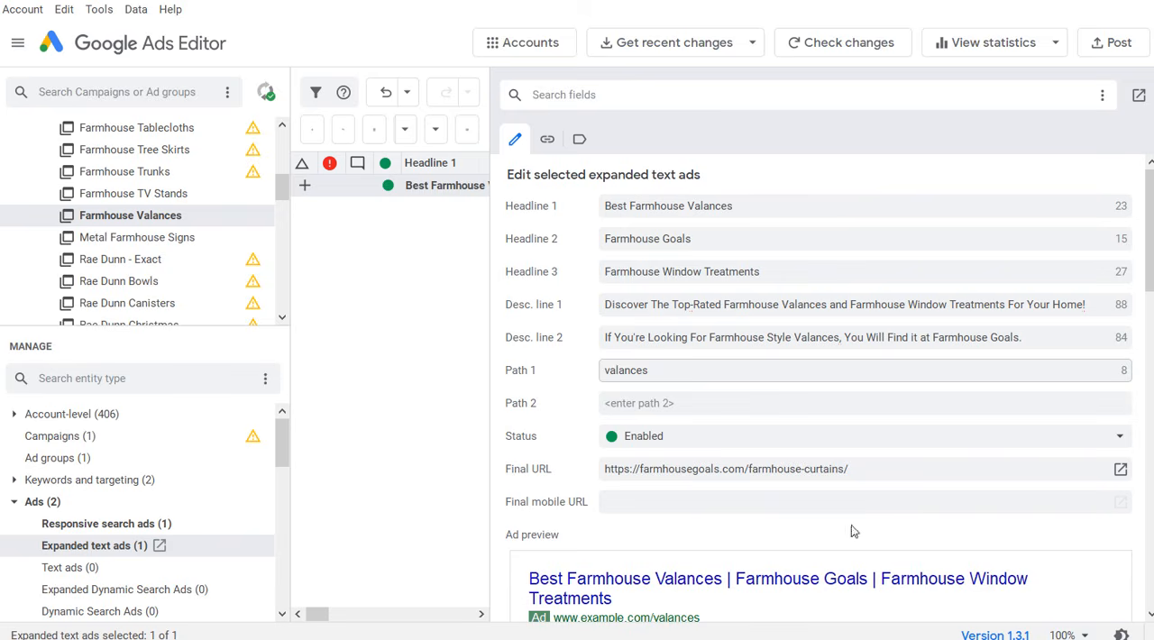
pyautogui.click(817, 469)
pyautogui.tripleClick(817, 469)
pyautogui.hotkey('ctrl', 'v')
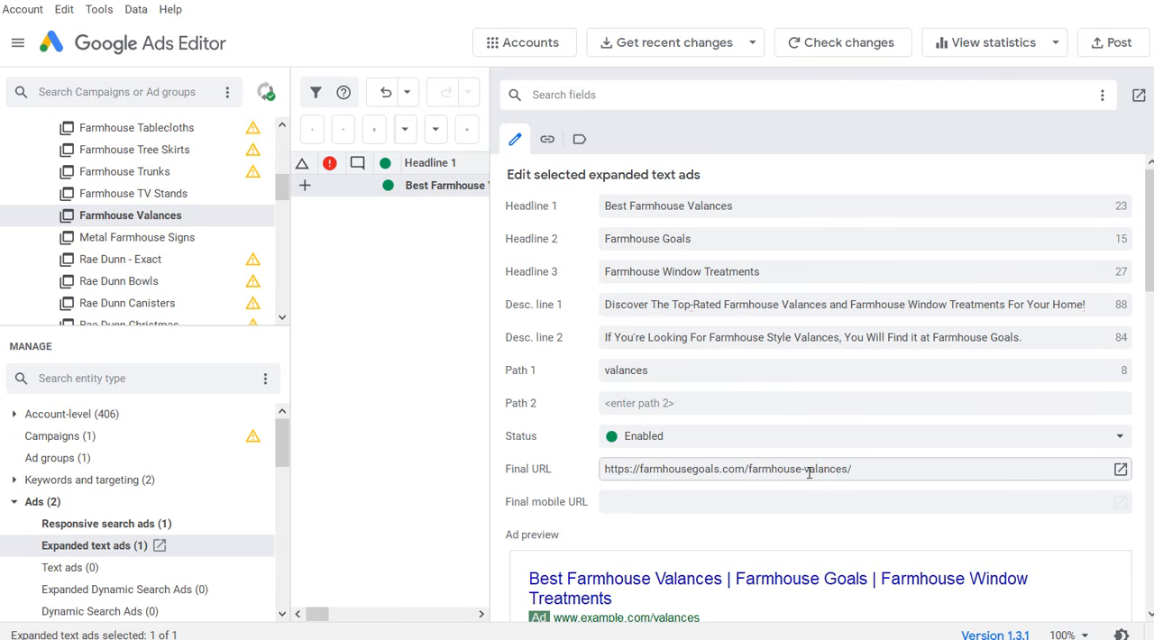
pyautogui.click(125, 525)
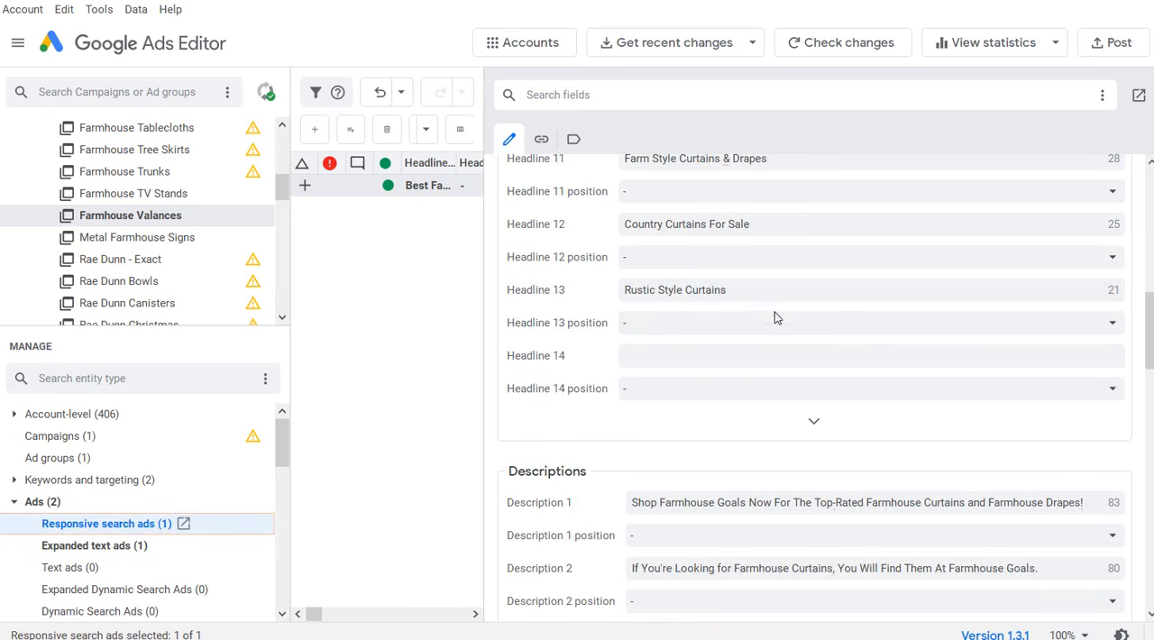
pyautogui.scroll(8, 774, 317)
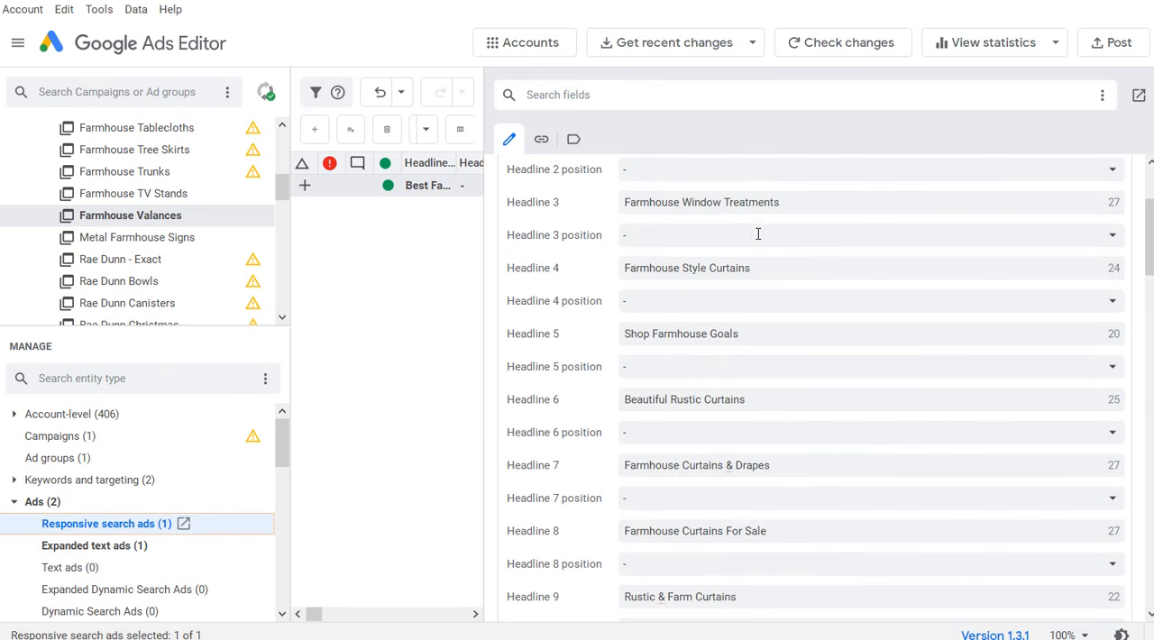
pyautogui.scroll(3, 757, 233)
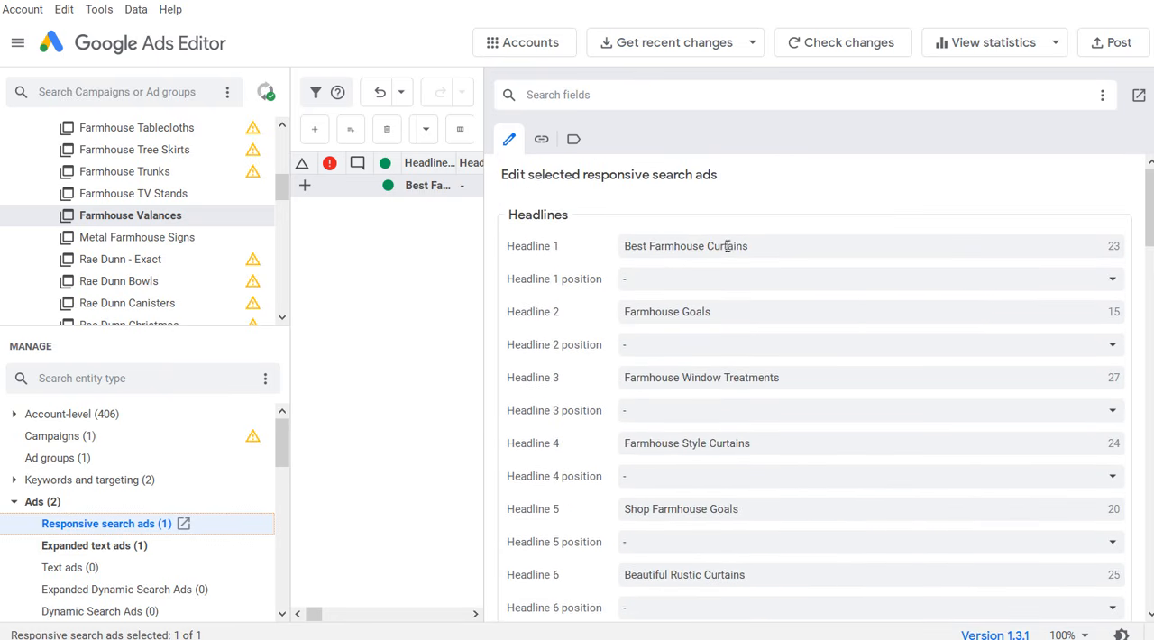
pyautogui.doubleClick(726, 246)
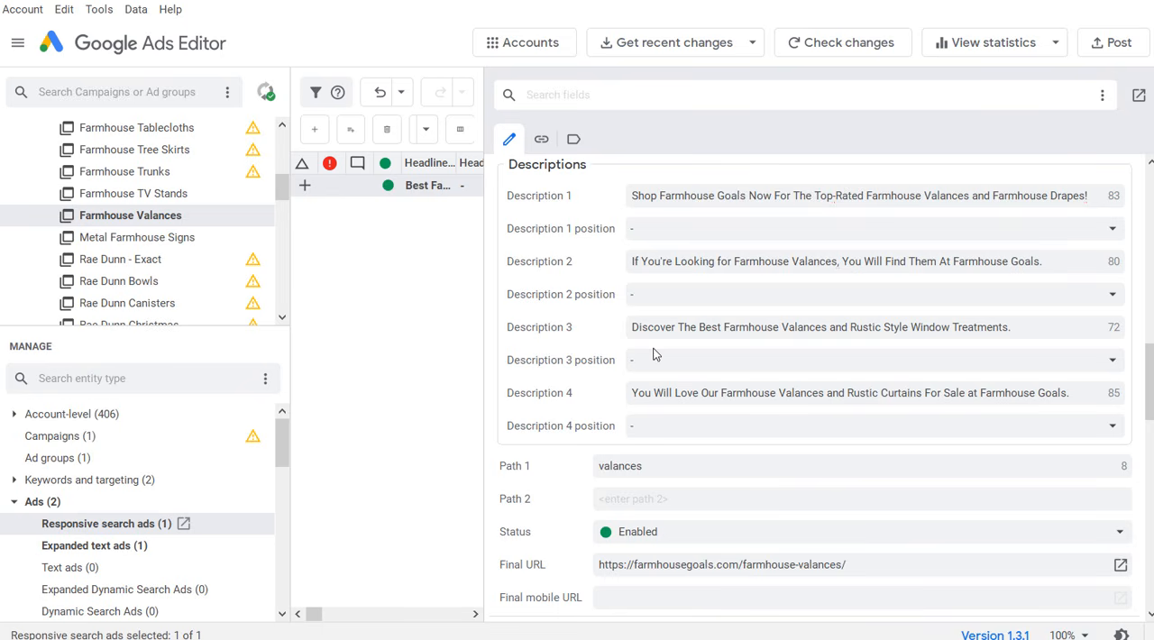
pyautogui.scroll(5, 248, 200)
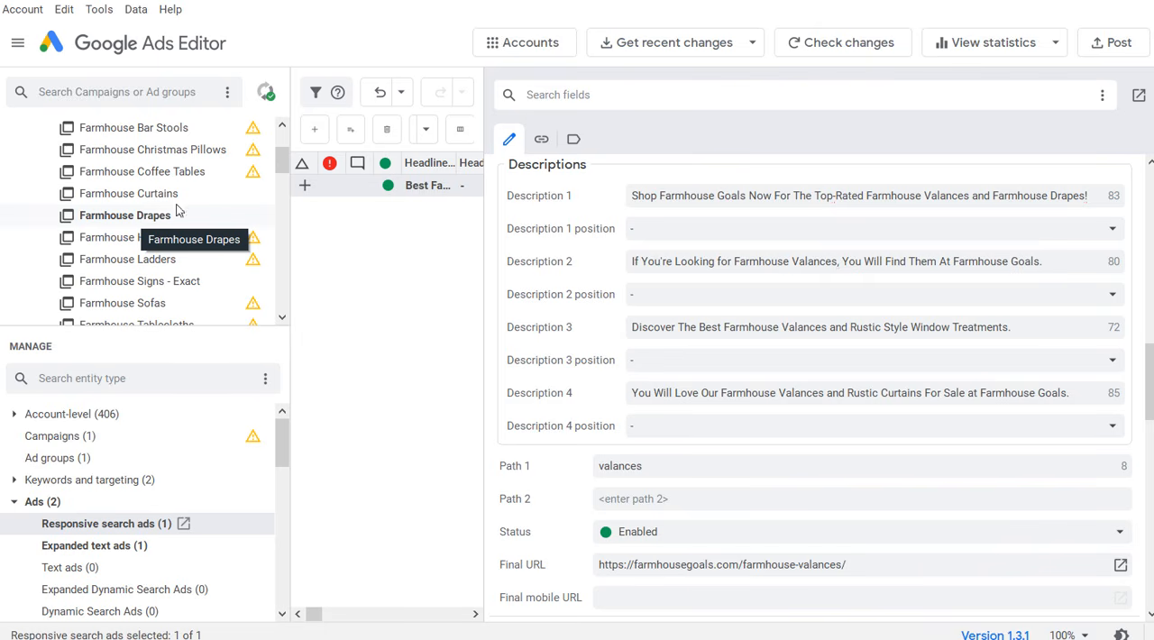
# Step: Post the changes in all campaigns to Google Ads and close the posting summary
pyautogui.click(1112, 43)
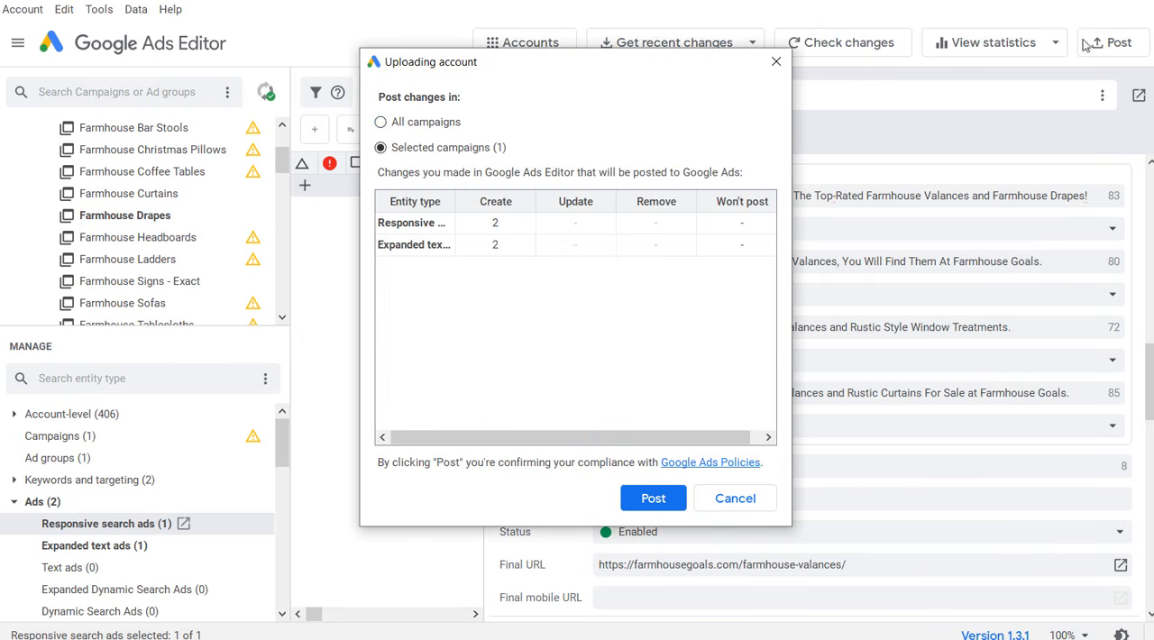
pyautogui.click(381, 122)
pyautogui.click(649, 498)
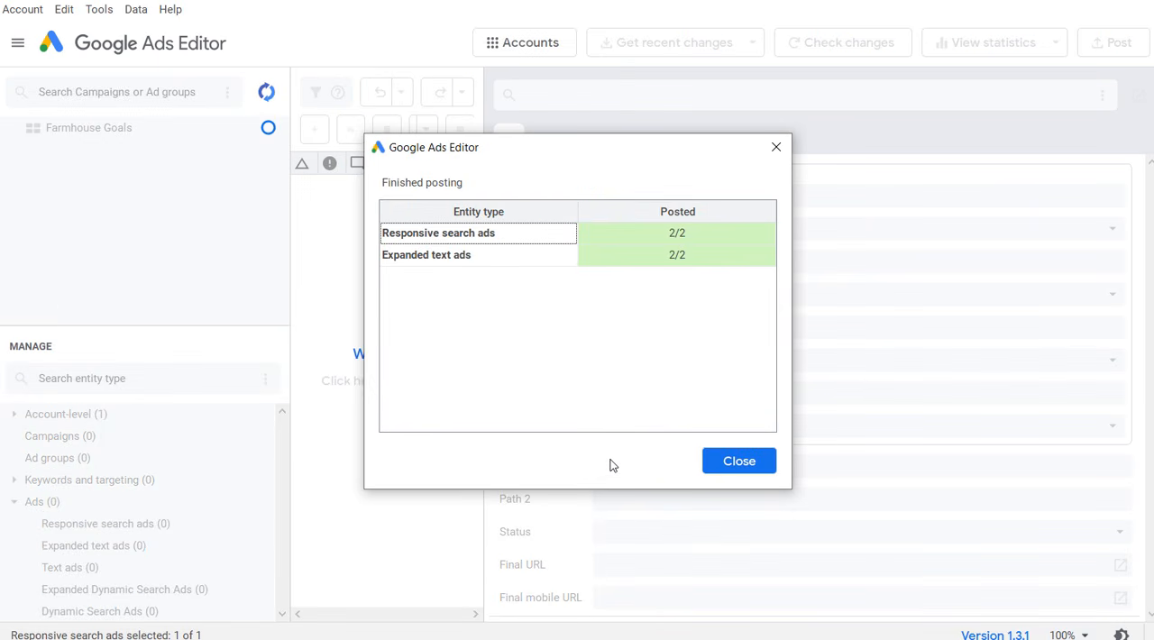
pyautogui.click(753, 460)
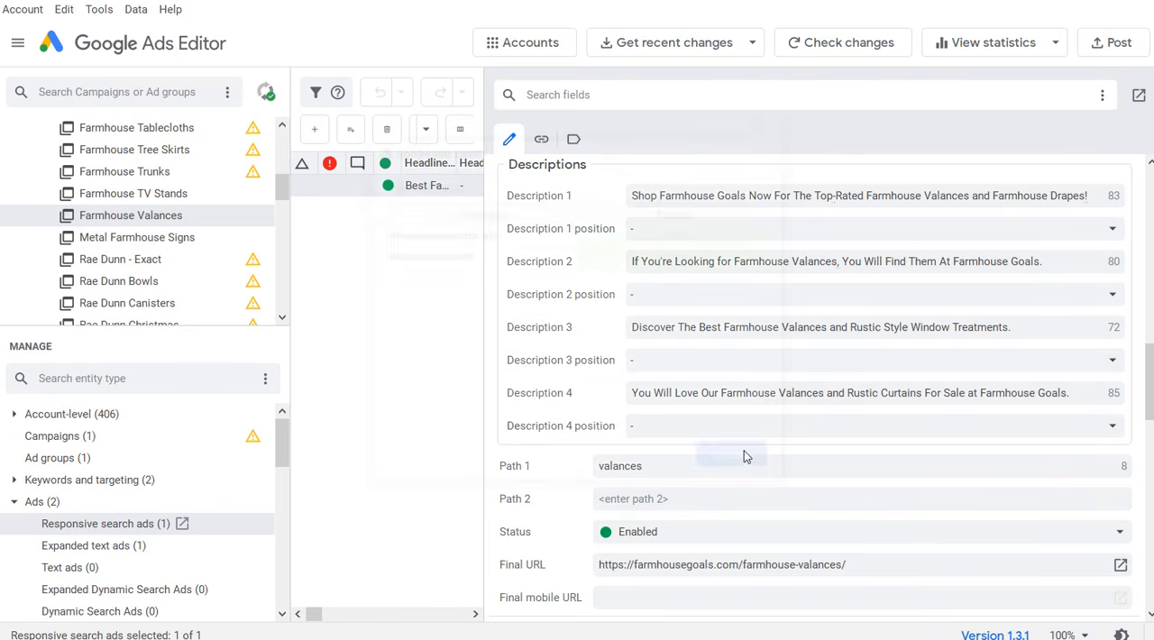
# Step: Switch to Google Ads in the browser and check the ads of the Farmhouse Valances ad group
pyautogui.moveTo(478, 193); pyautogui.dragTo(820, 193)
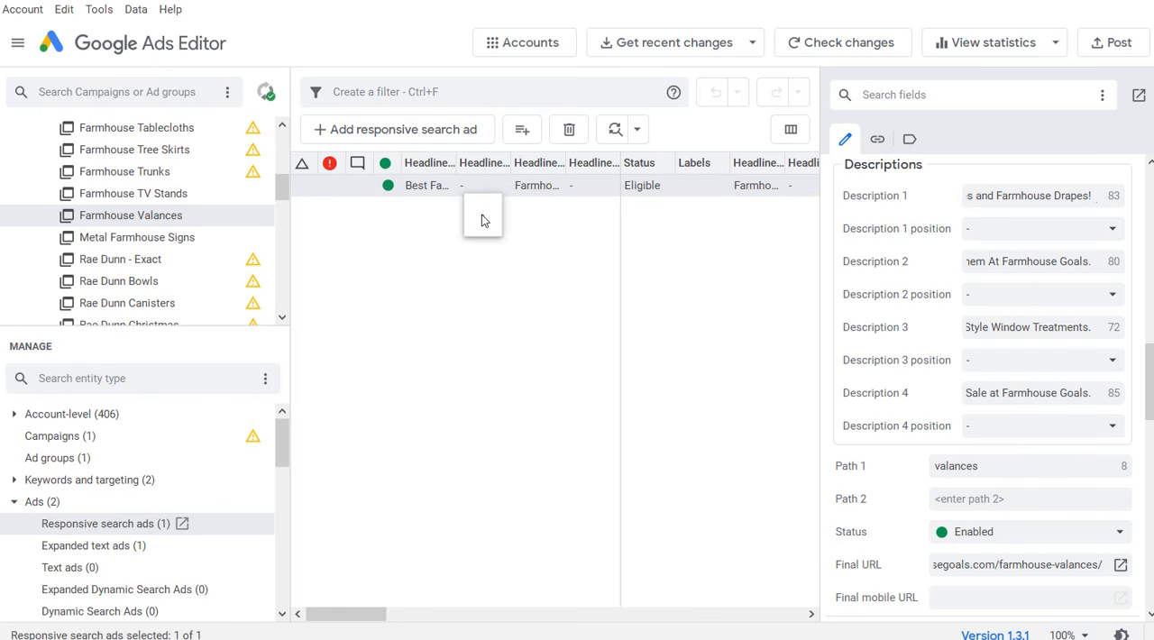
pyautogui.click(434, 263)
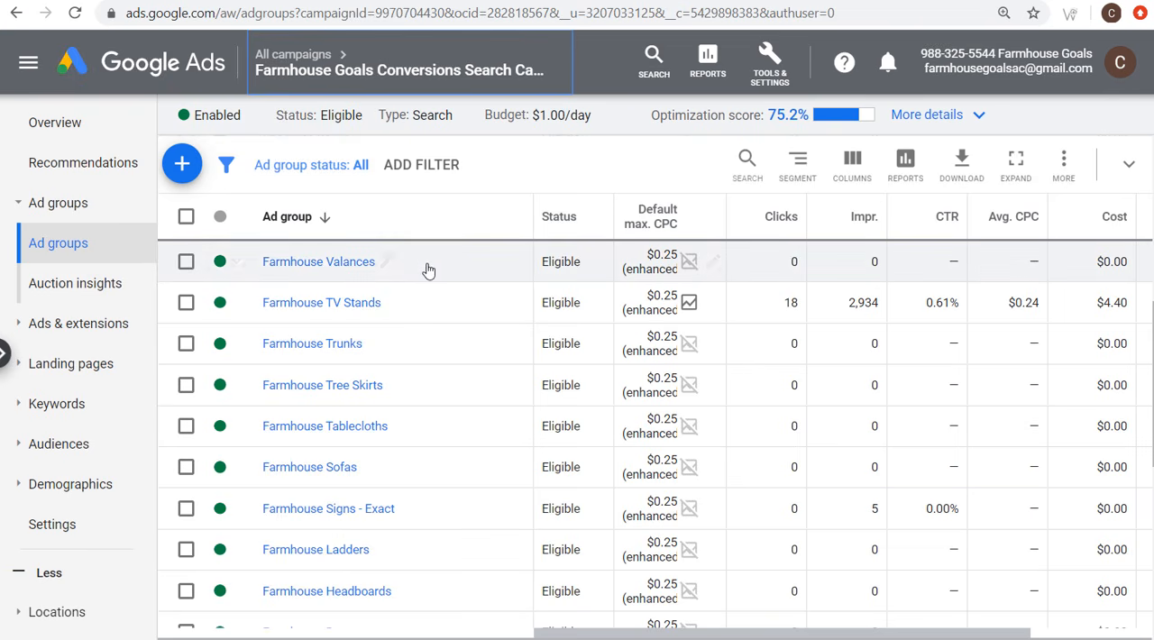
pyautogui.click(317, 262)
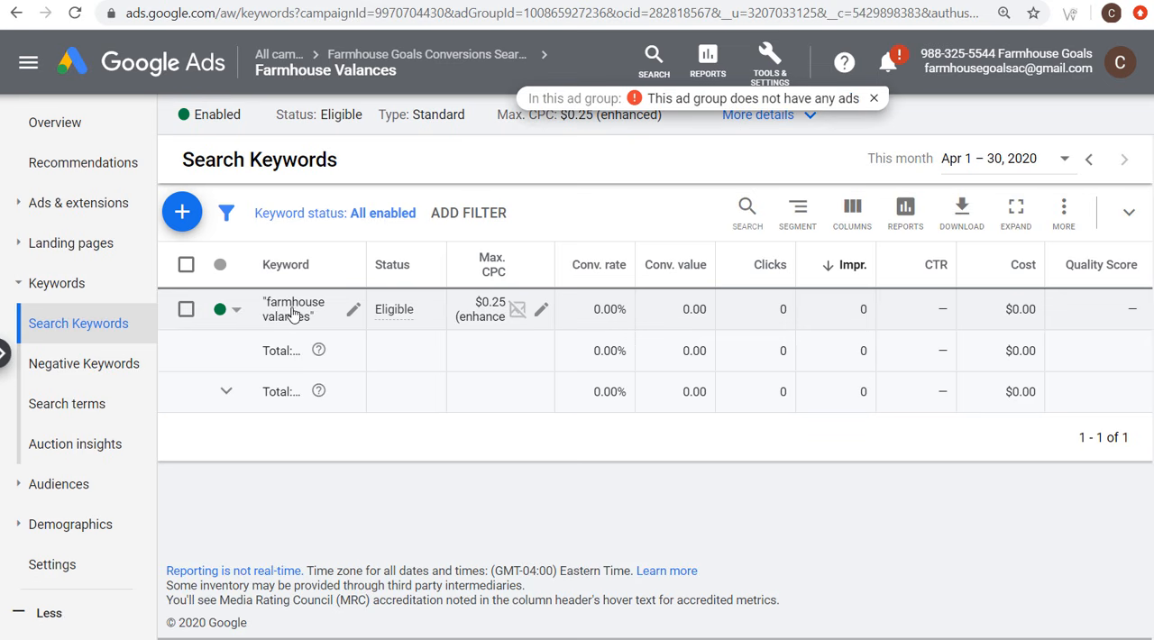
pyautogui.click(44, 202)
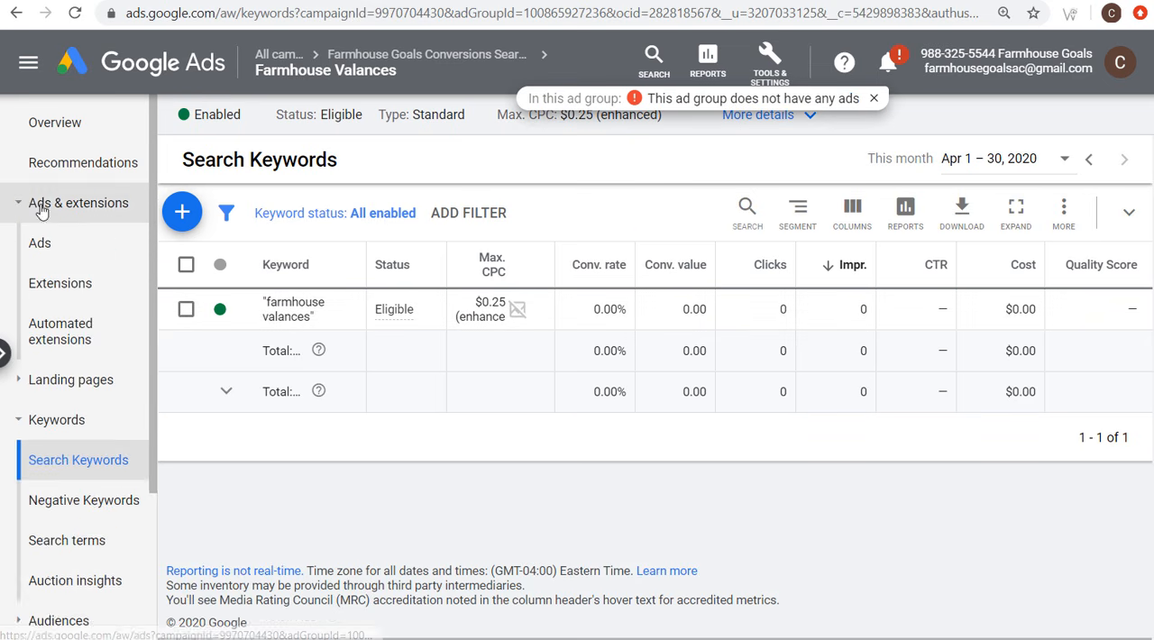
pyautogui.click(41, 244)
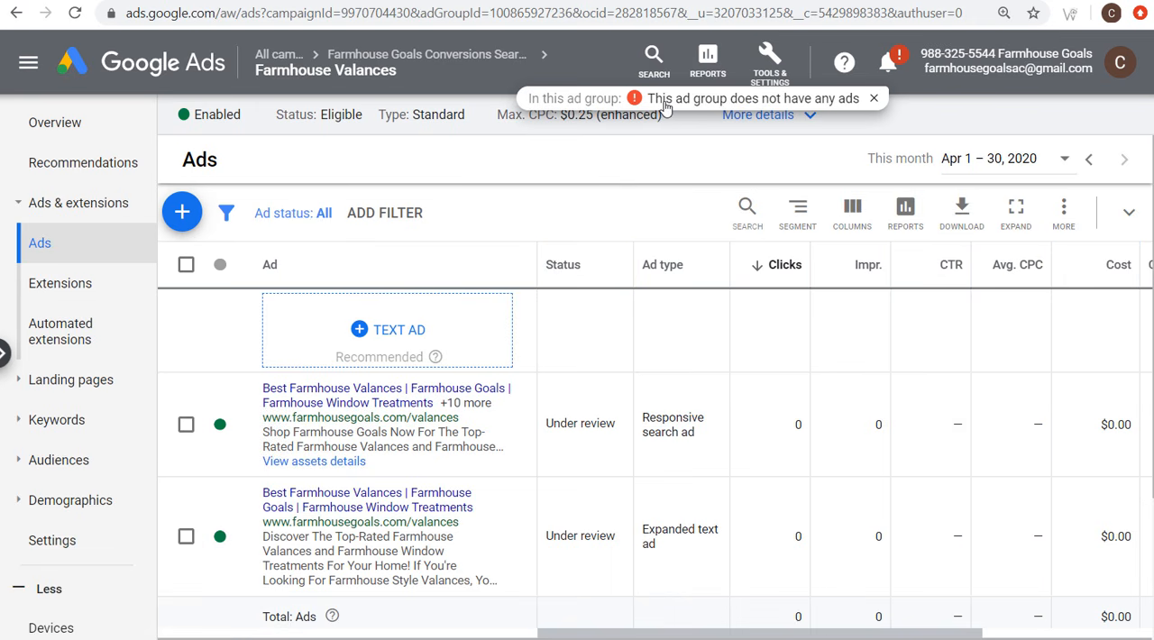
# Step: Dismiss the notification about missing ads in the Farmhouse Valances ad group and close the notifications
pyautogui.click(886, 61)
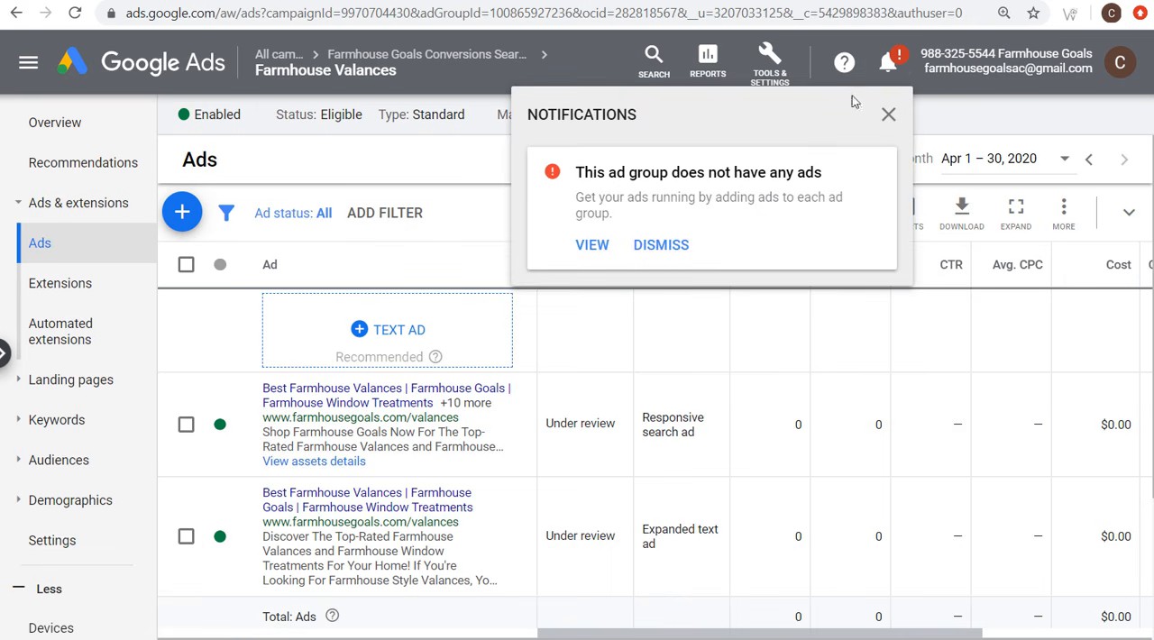
pyautogui.click(677, 244)
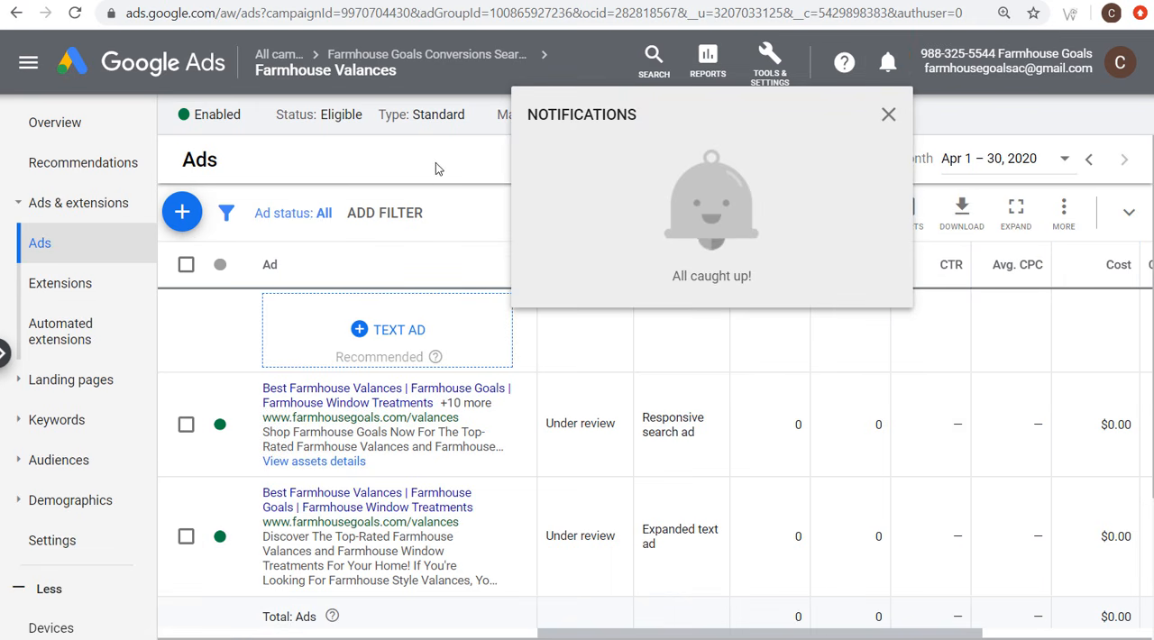
pyautogui.click(439, 160)
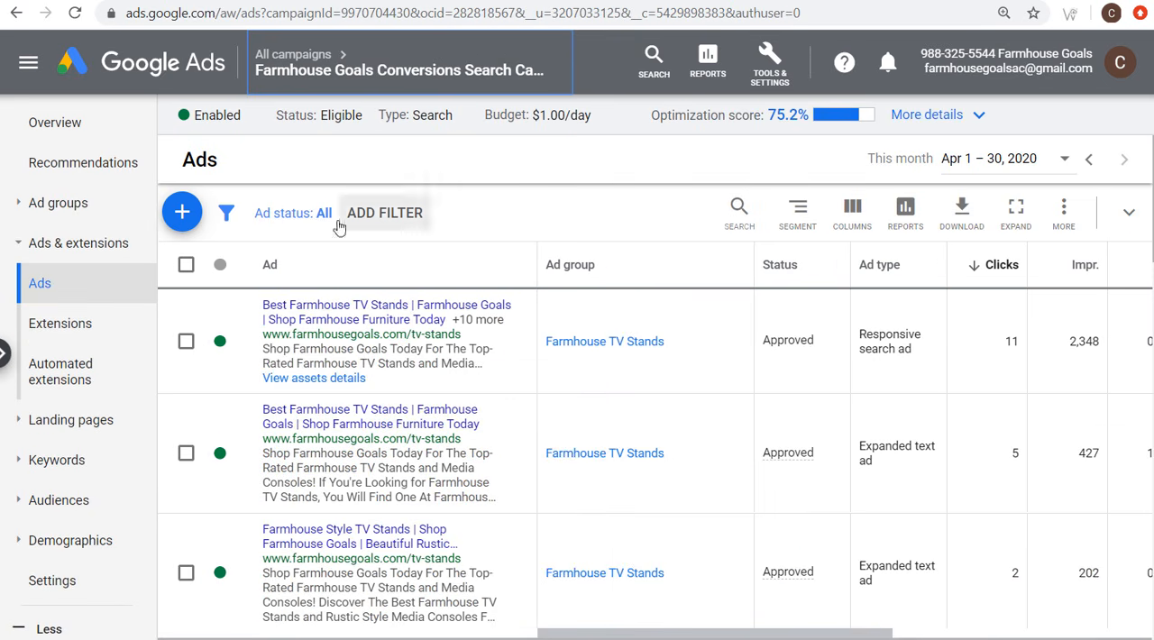
# Step: Check in the campaign's audience editor at which levels audiences can be added
pyautogui.click(74, 500)
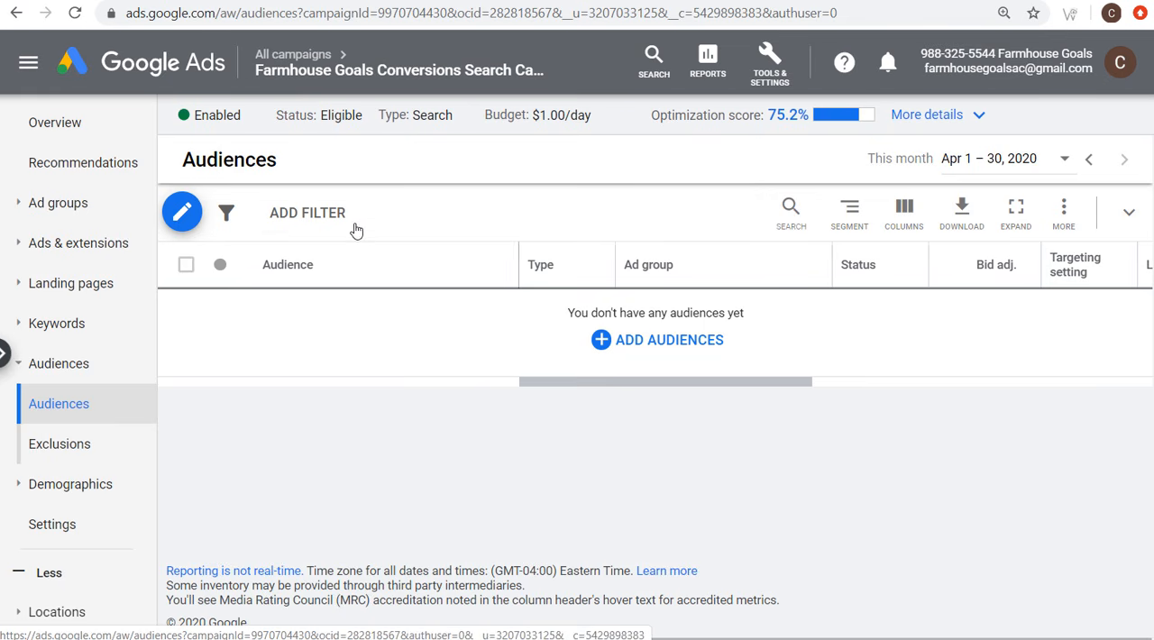
pyautogui.click(669, 342)
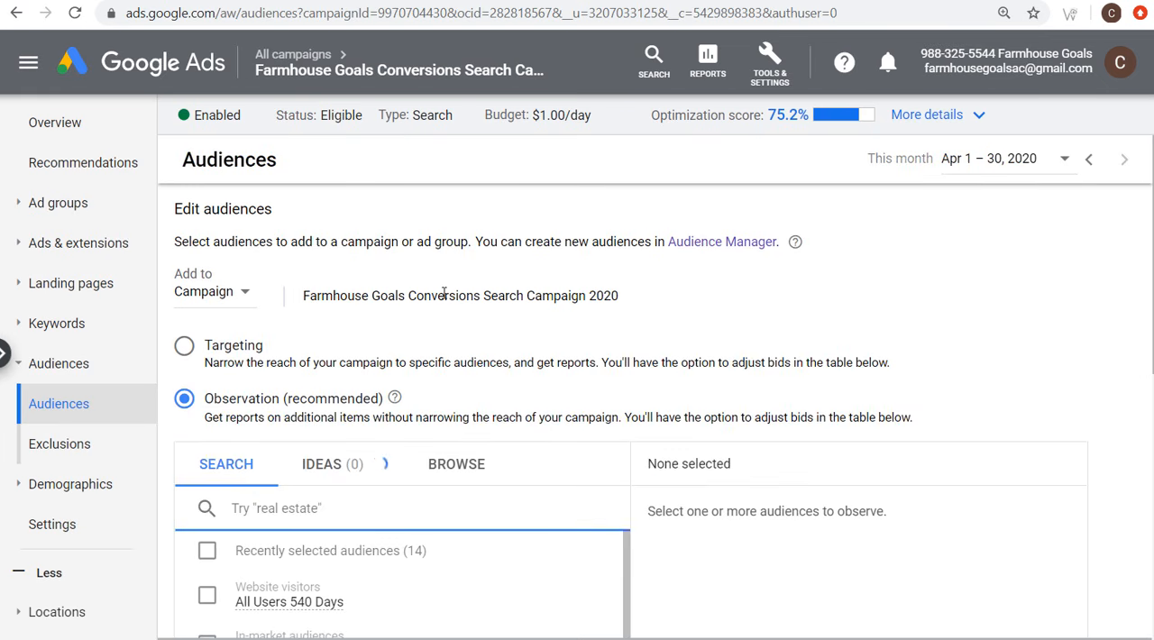
pyautogui.click(211, 304)
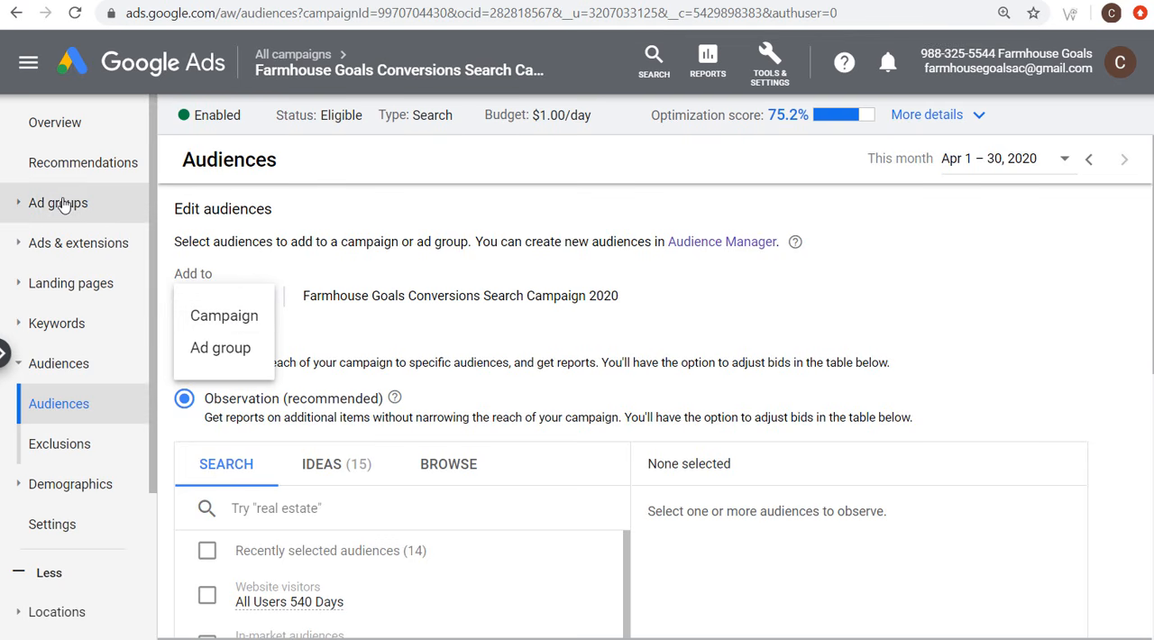
# Step: Add the in-market audience Curtains & Window Treatments to the Farmhouse Curtains ad group and save it
pyautogui.click(95, 204)
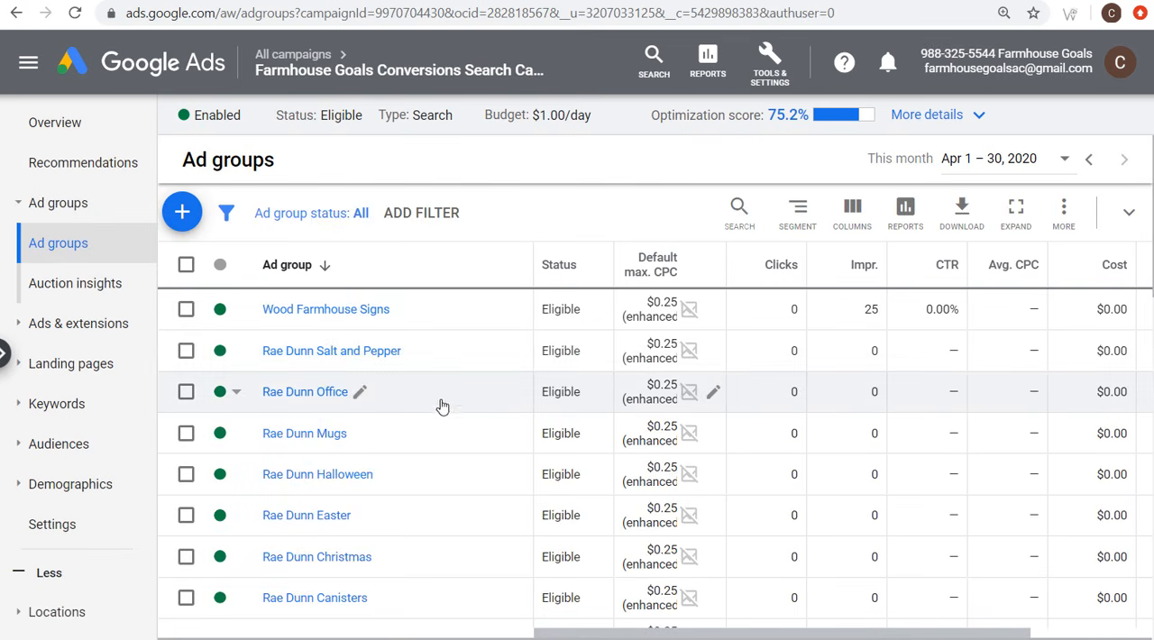
pyautogui.scroll(-4, 441, 403)
pyautogui.scroll(-3, 469, 383)
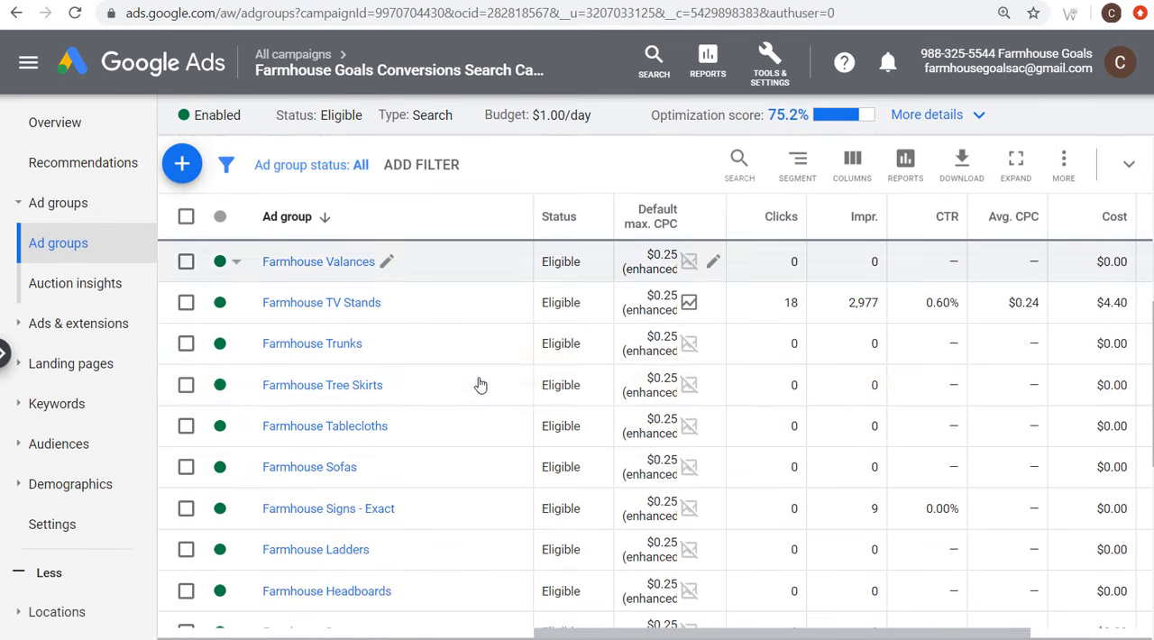
pyautogui.click(310, 548)
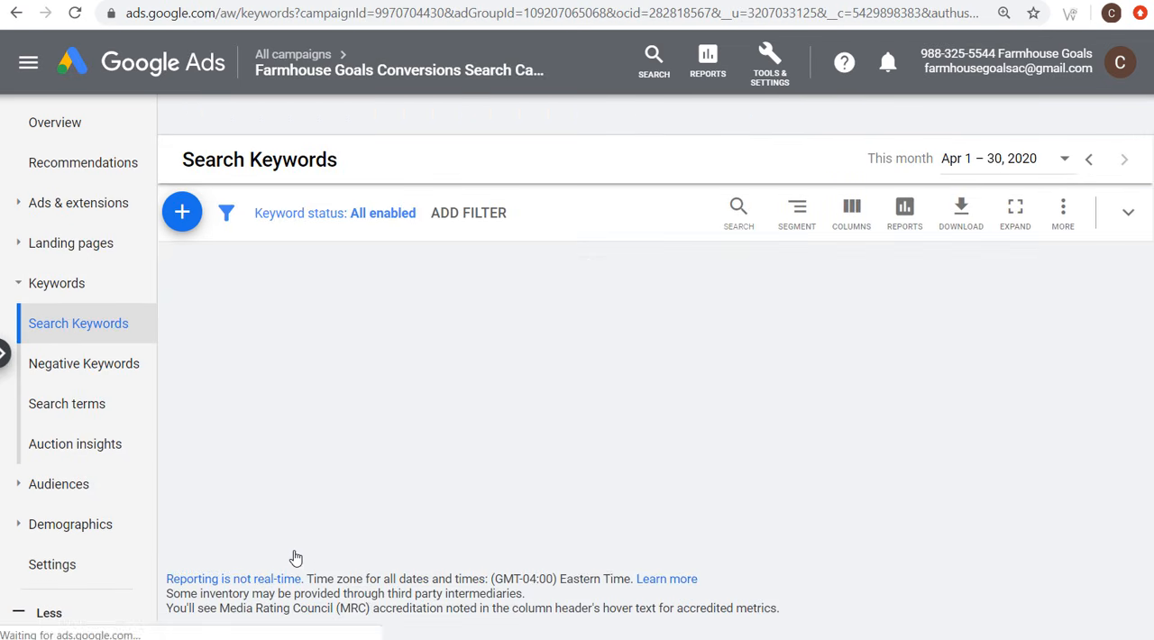
pyautogui.click(64, 484)
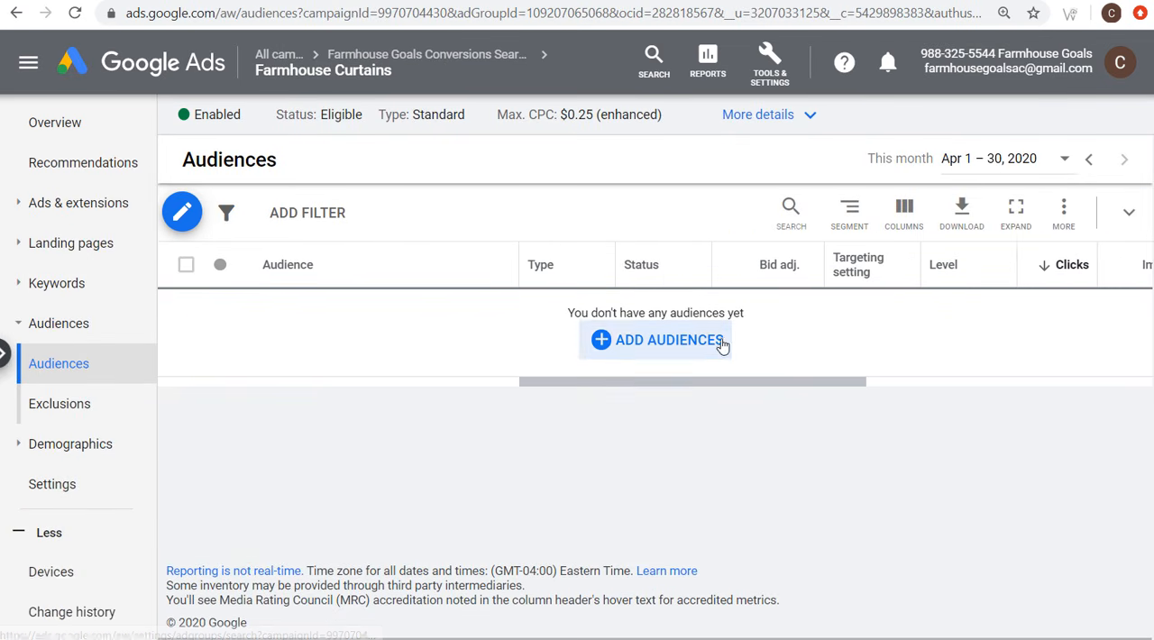
pyautogui.click(717, 271)
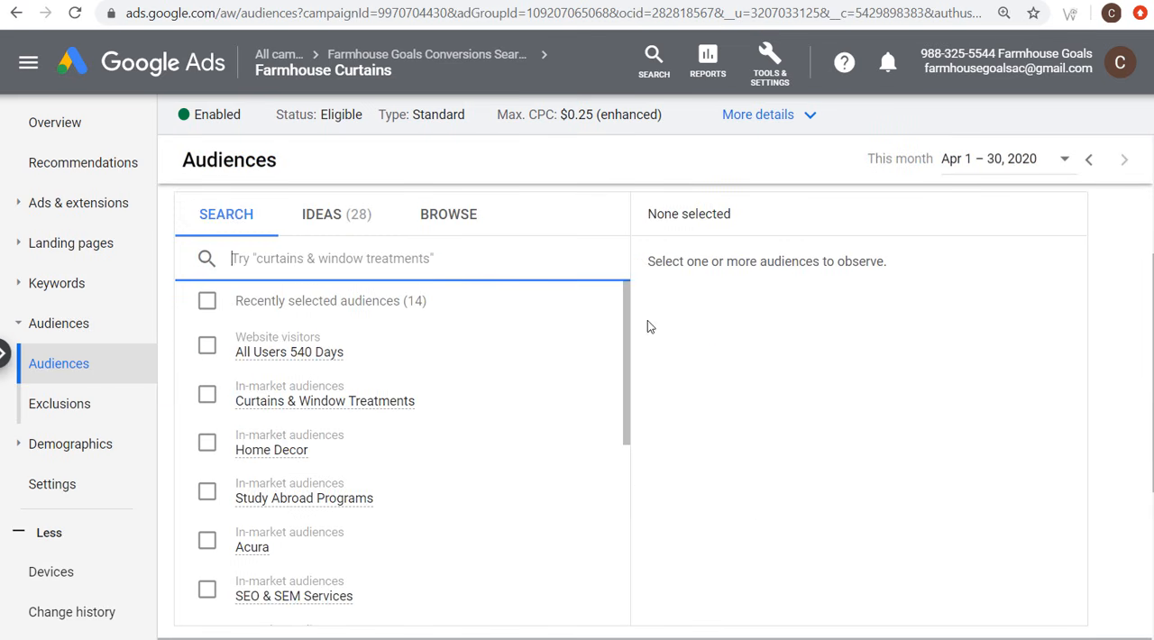
pyautogui.write('curtains')
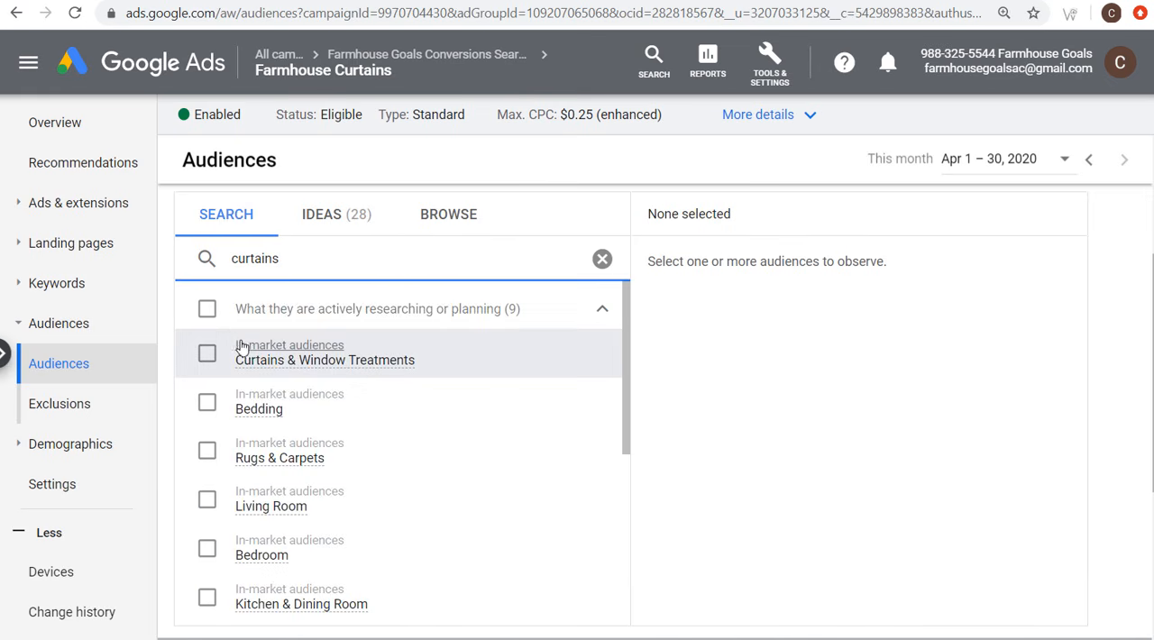
pyautogui.moveTo(311, 364)
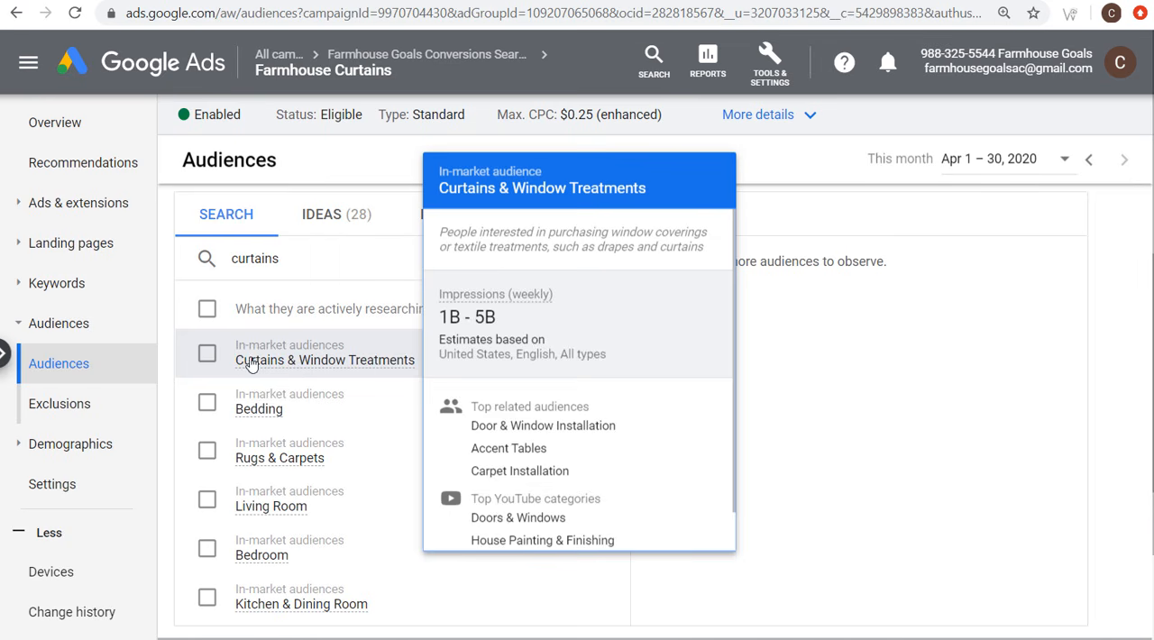
pyautogui.click(207, 356)
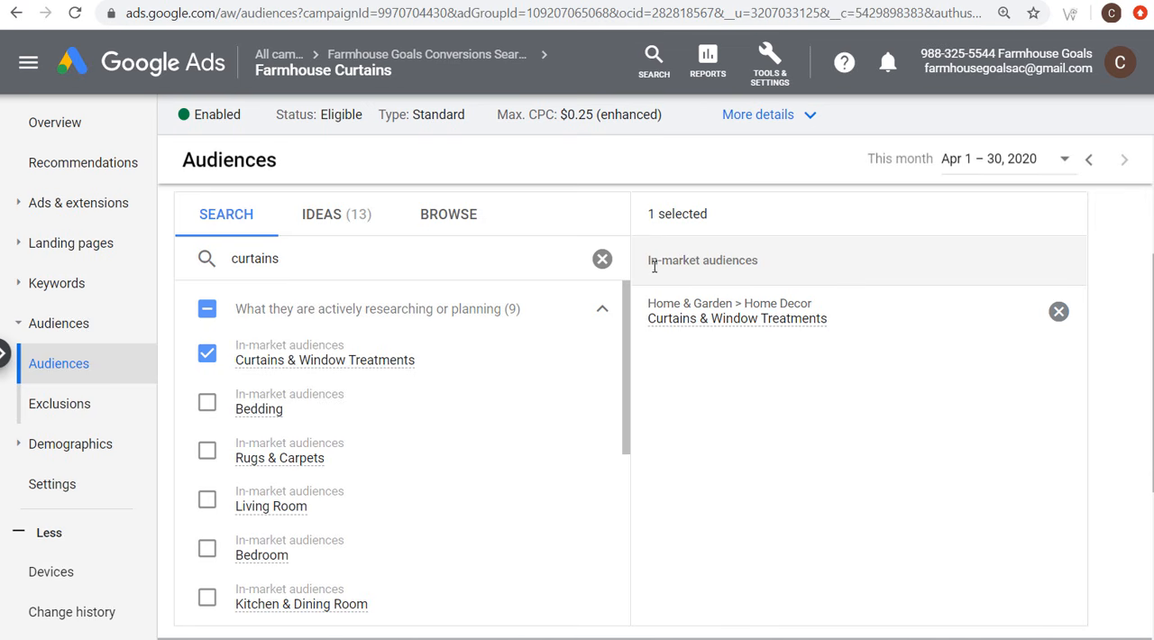
pyautogui.scroll(-3, 814, 400)
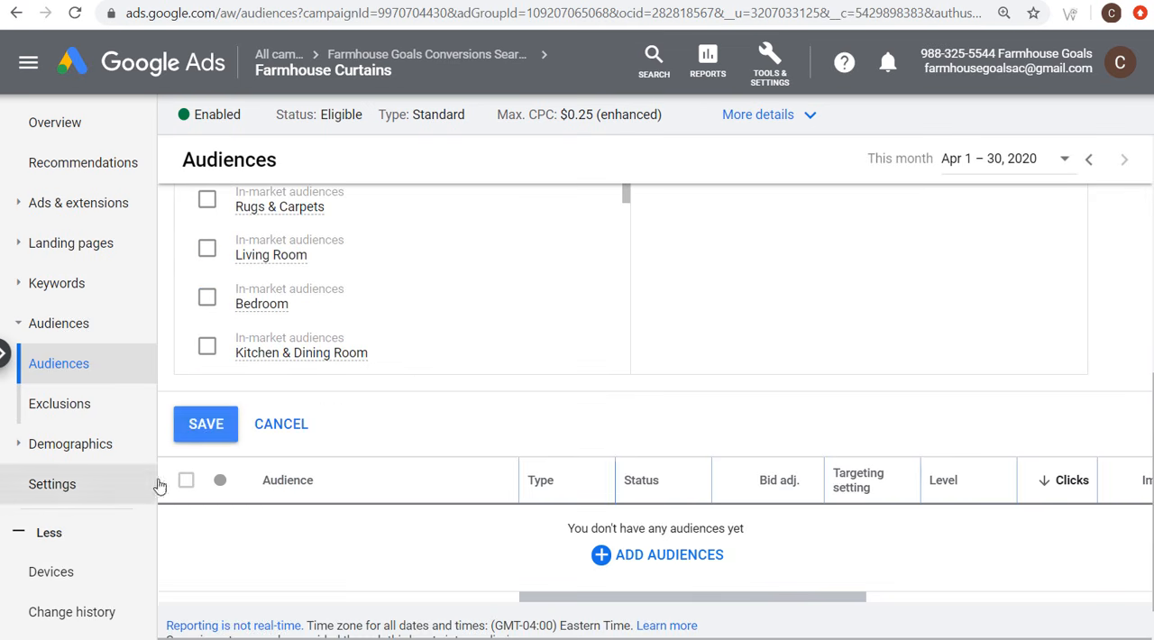
pyautogui.click(198, 421)
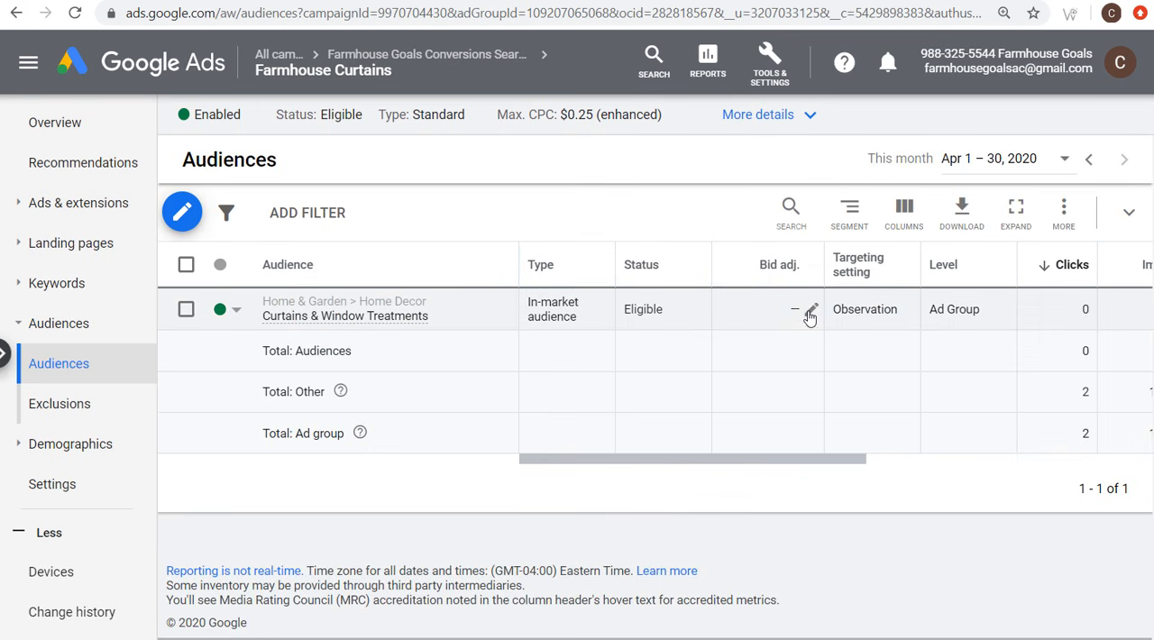
# Step: Try a 100% bid increase for the ad group's Curtains & Window Treatments audience and save the bid adjustment as a 10% increase
pyautogui.click(810, 309)
pyautogui.write('10')
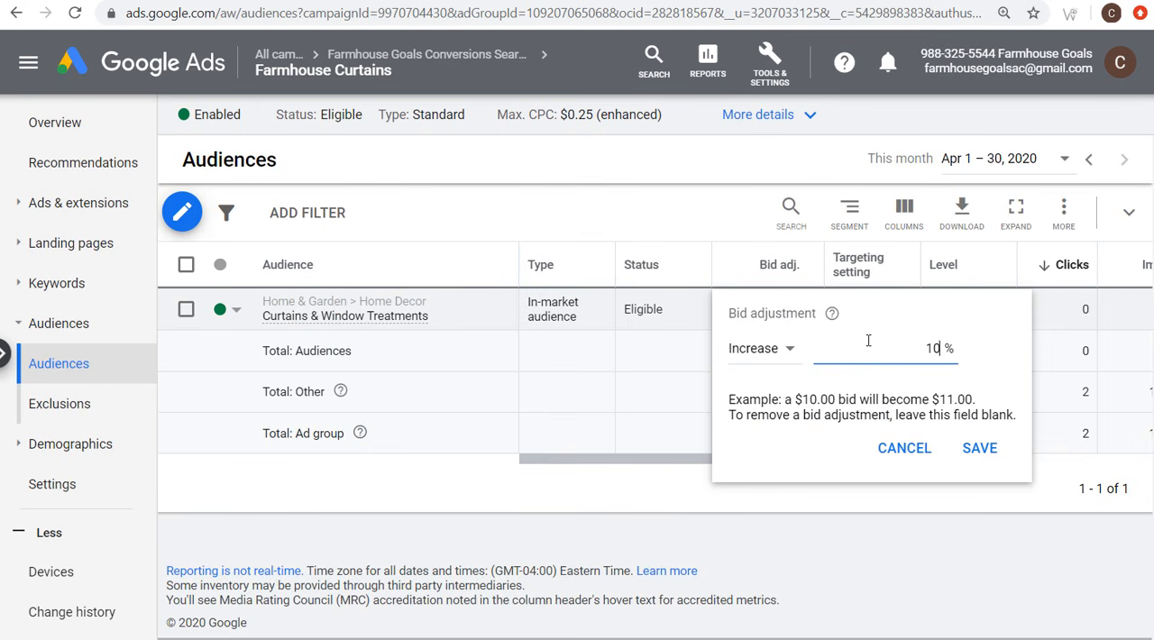
pyautogui.moveTo(804, 398); pyautogui.dragTo(839, 401)
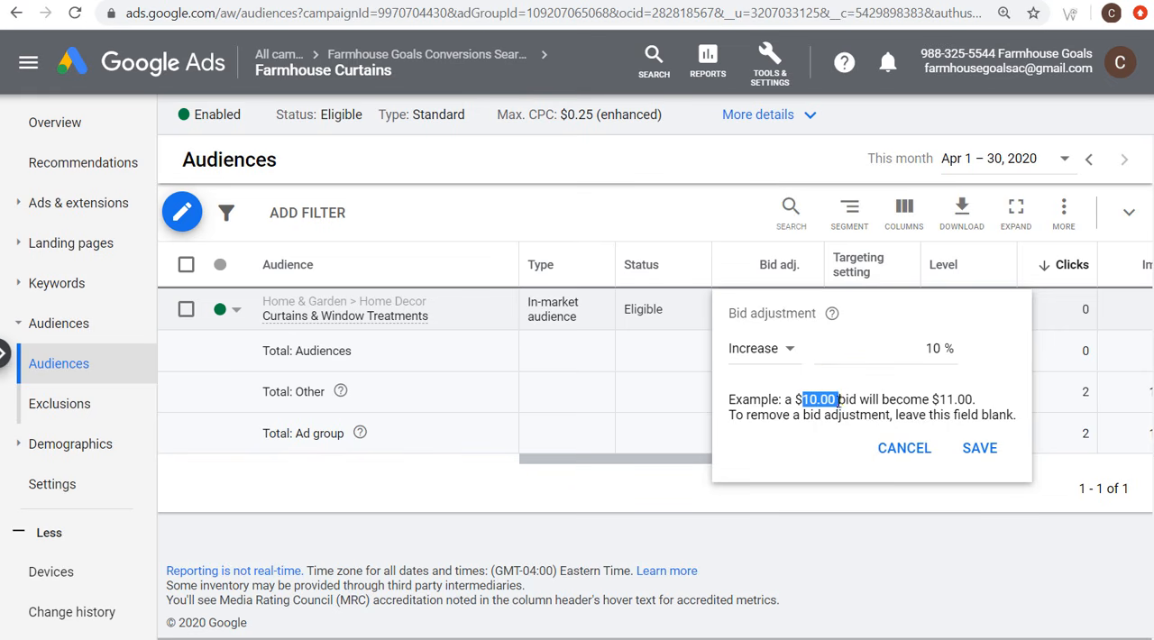
pyautogui.click(942, 398)
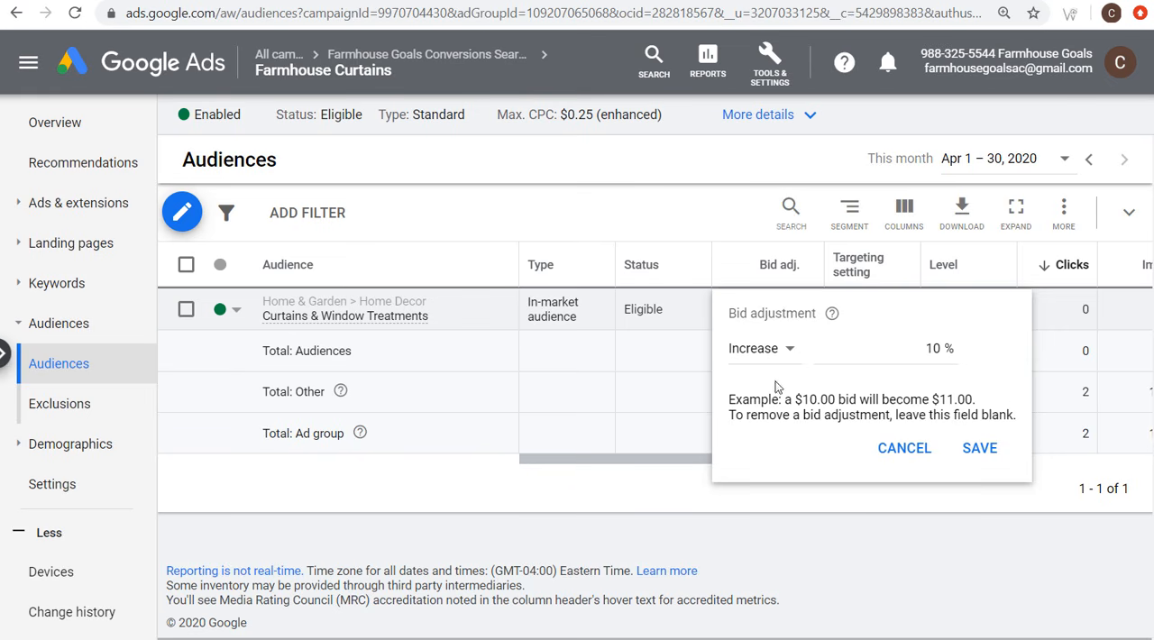
pyautogui.doubleClick(928, 348)
pyautogui.write('100')
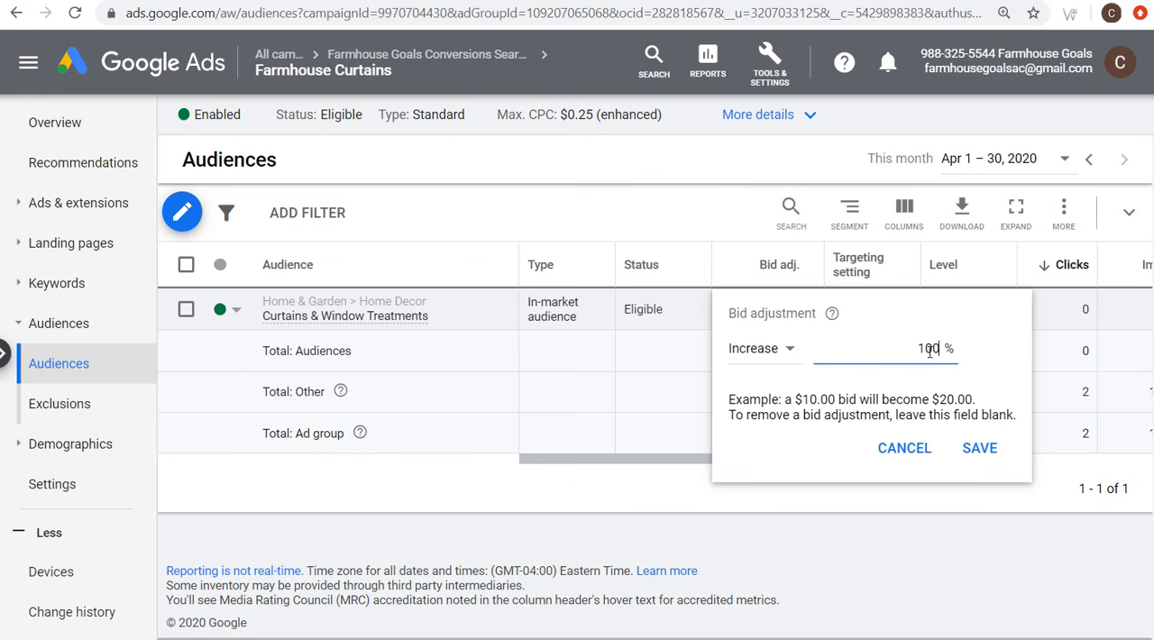
pyautogui.press('BackSpace')
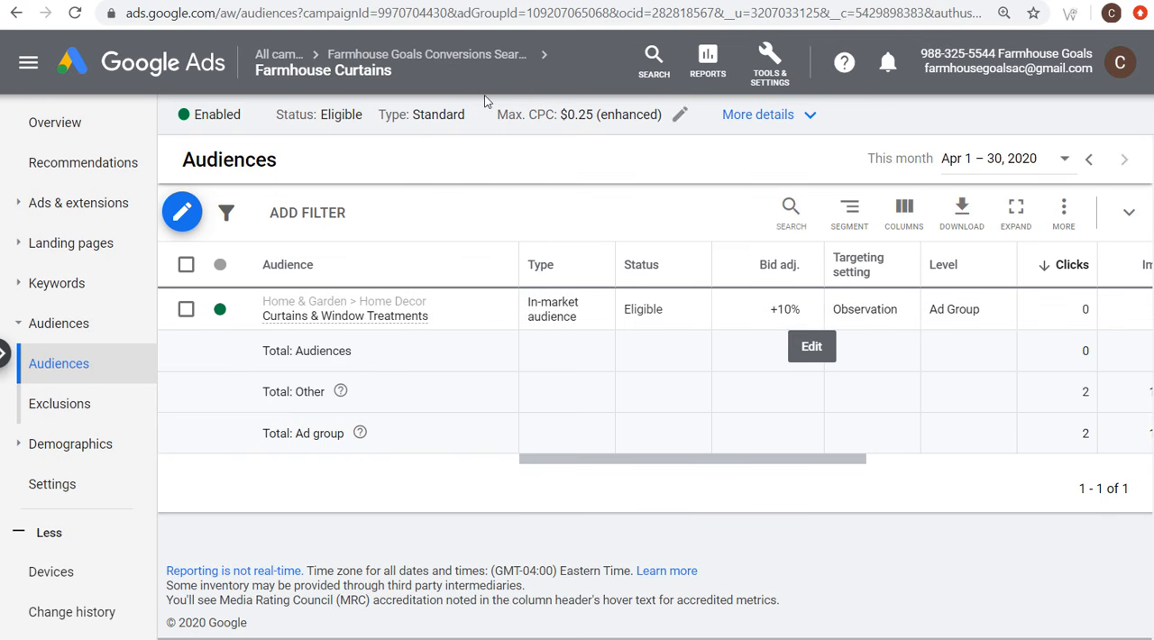
# Step: Check in the audience editor of Farmhouse Goals Conversions Search Campaign 2020 whether campaign-level audiences can be added, and leave it without saving
pyautogui.moveTo(462, 60)
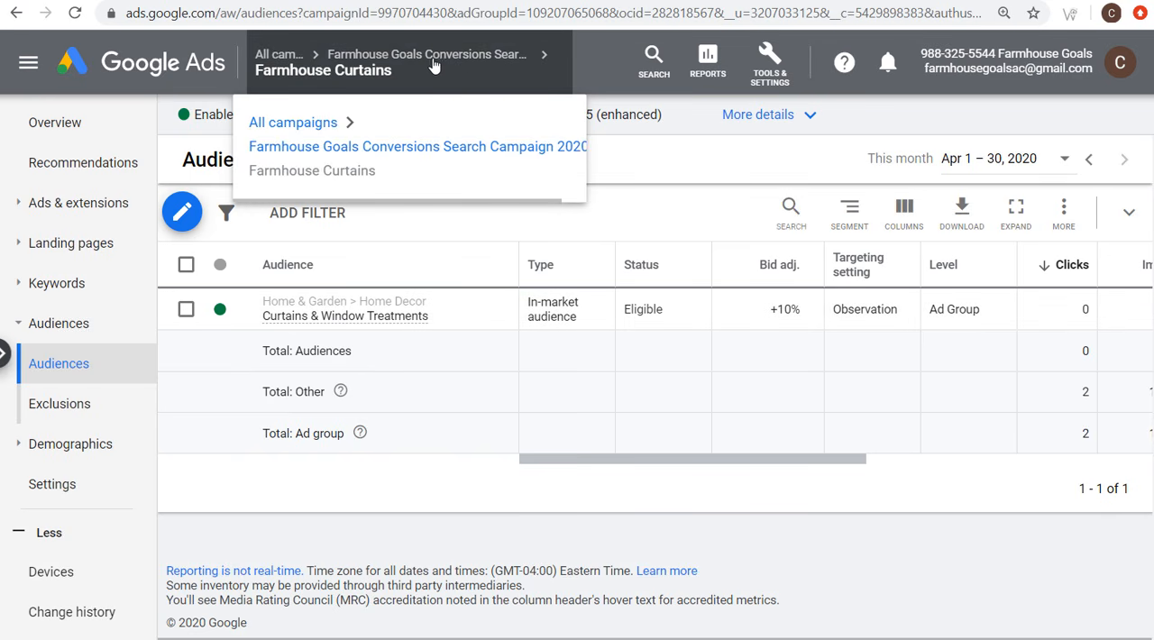
pyautogui.click(438, 56)
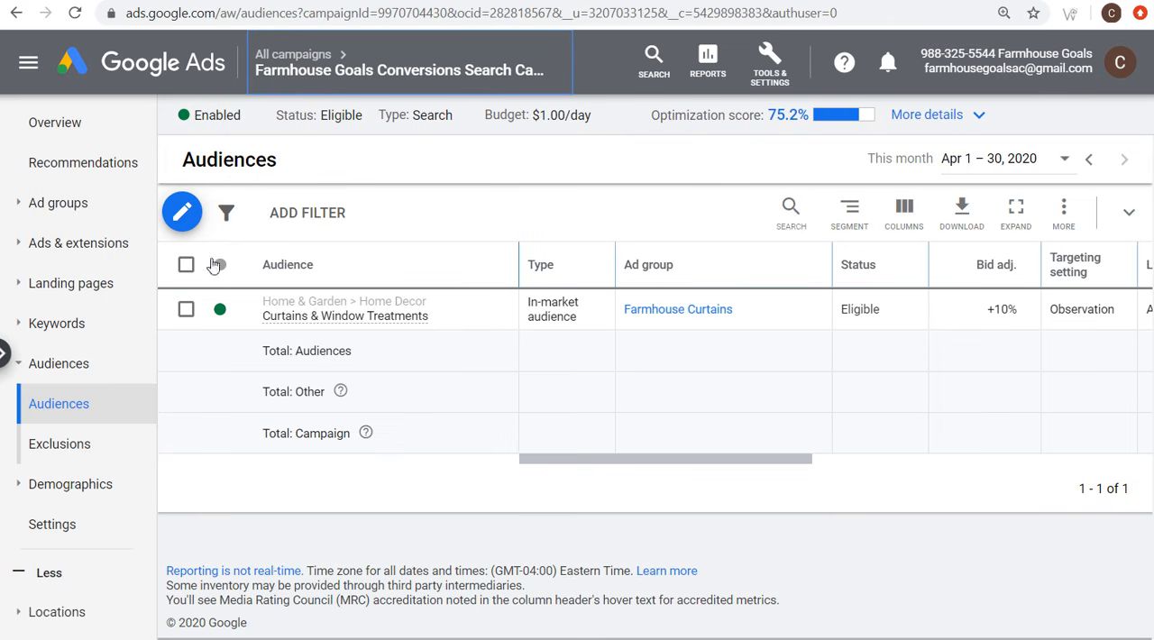
pyautogui.click(182, 214)
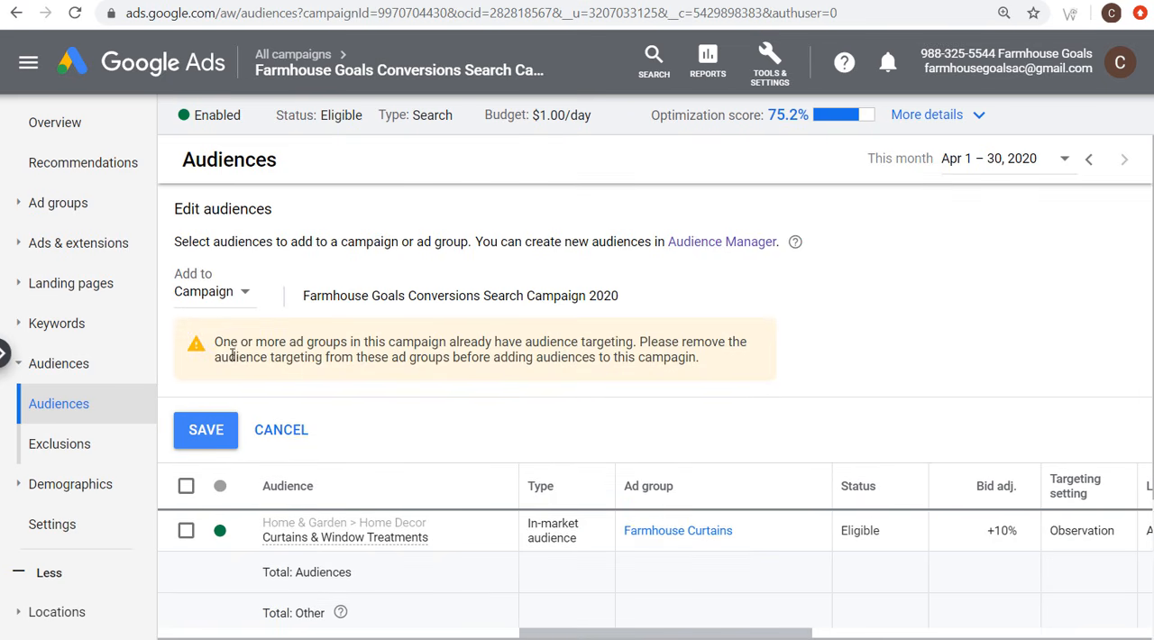
pyautogui.moveTo(216, 346); pyautogui.dragTo(457, 359)
pyautogui.click(494, 362)
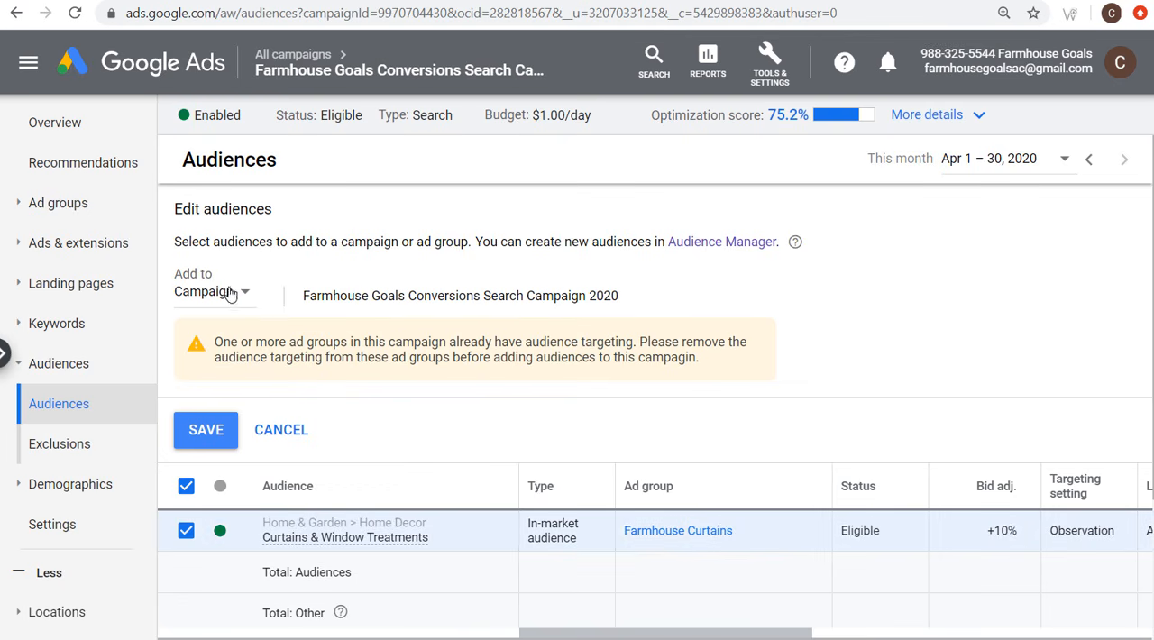
pyautogui.click(273, 431)
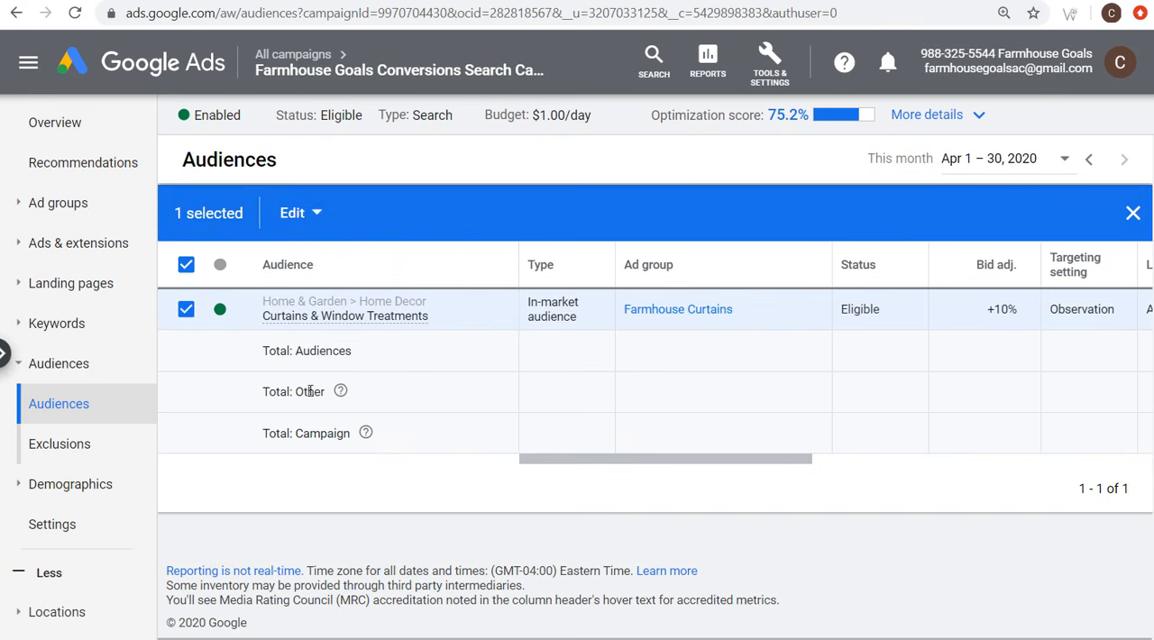
# Step: Permanently remove the Curtains & Window Treatments audience from the Farmhouse Curtains ad group
pyautogui.click(300, 215)
pyautogui.click(291, 371)
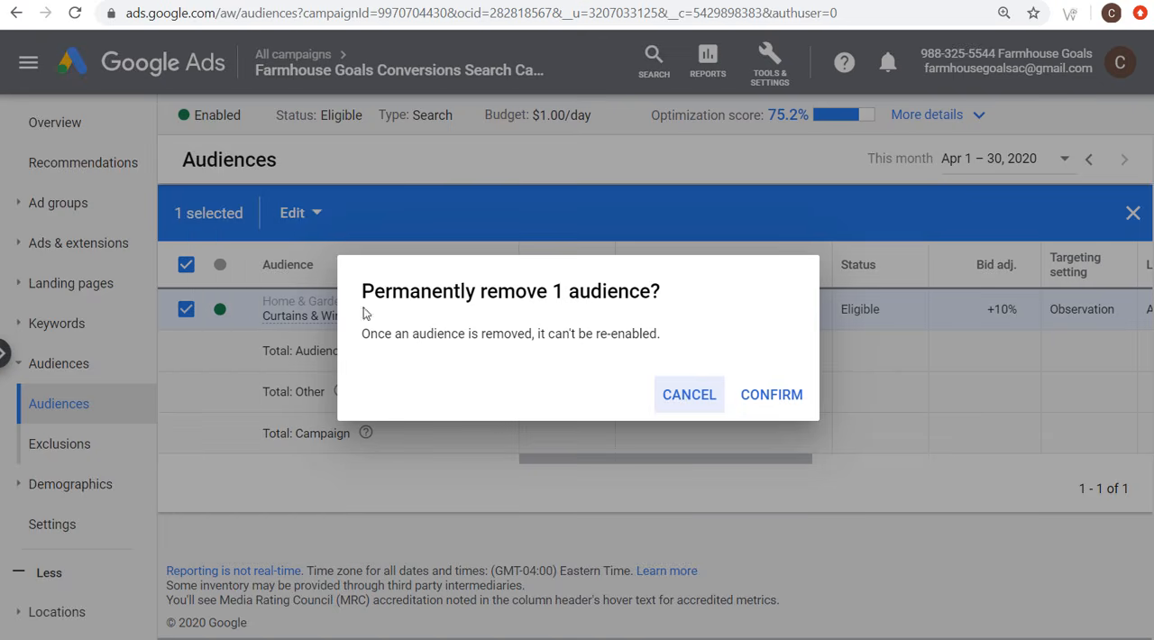
pyautogui.click(771, 394)
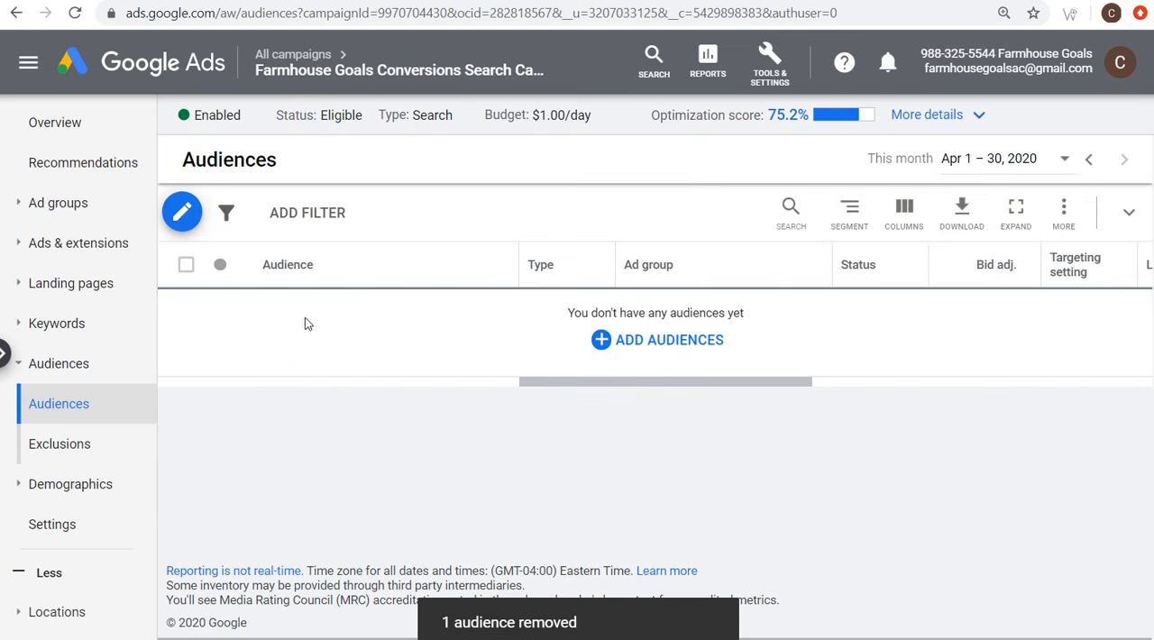
# Step: Add the website visitors audience All Users 540 Days and the in-market audience Home Decor to the campaign for observation
pyautogui.click(672, 334)
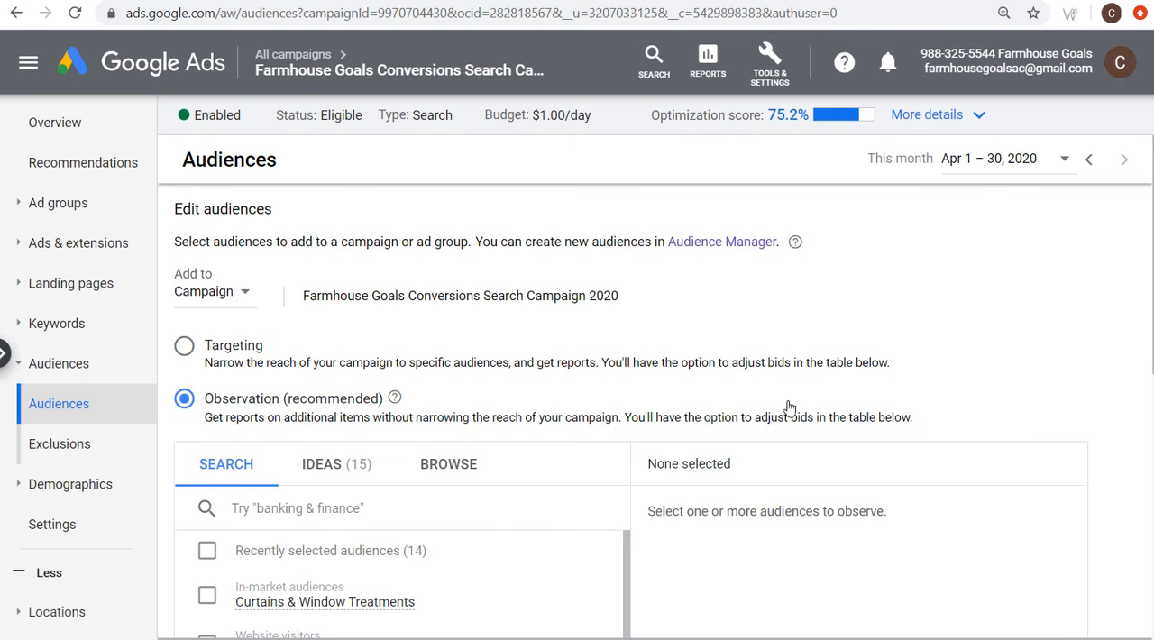
pyautogui.scroll(-3, 690, 365)
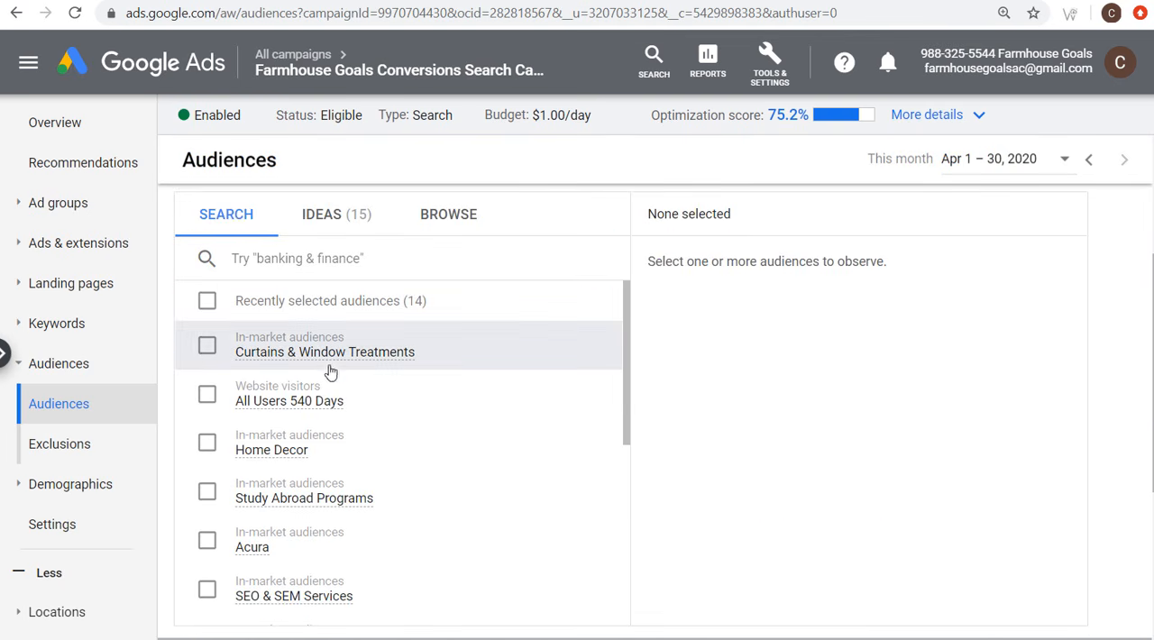
pyautogui.click(209, 400)
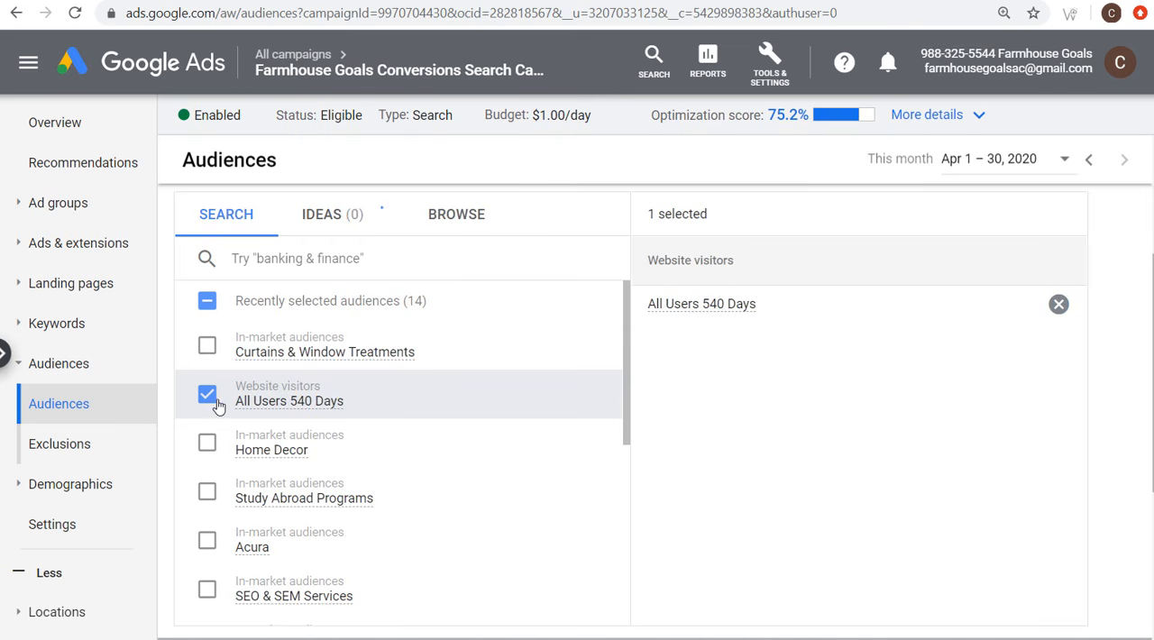
pyautogui.click(207, 443)
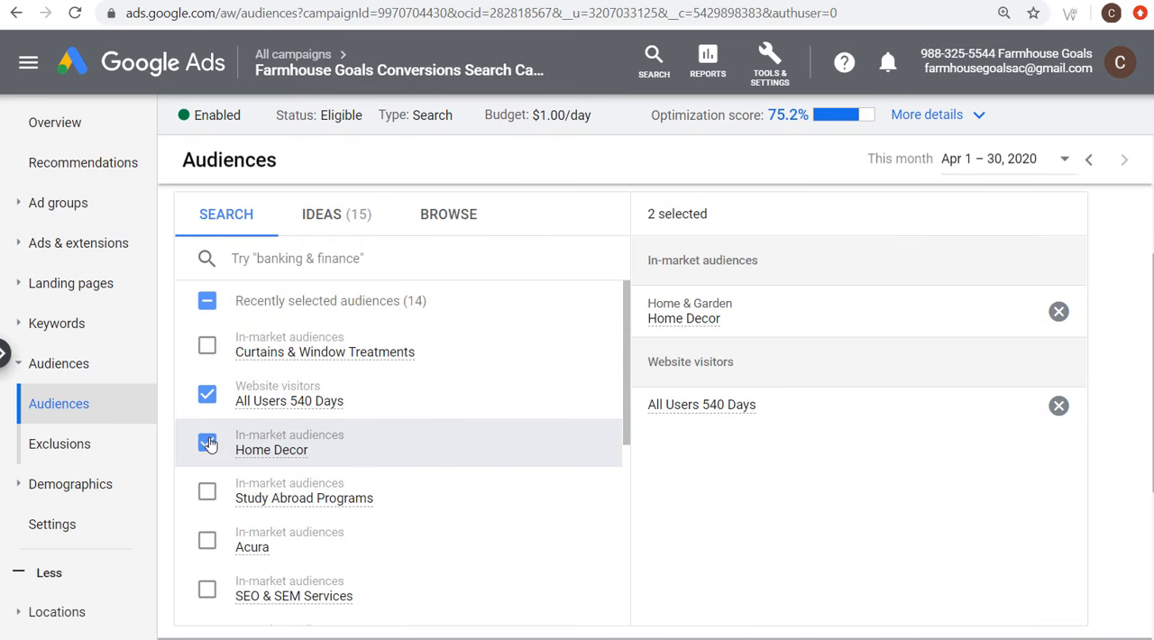
pyautogui.scroll(-3, 775, 339)
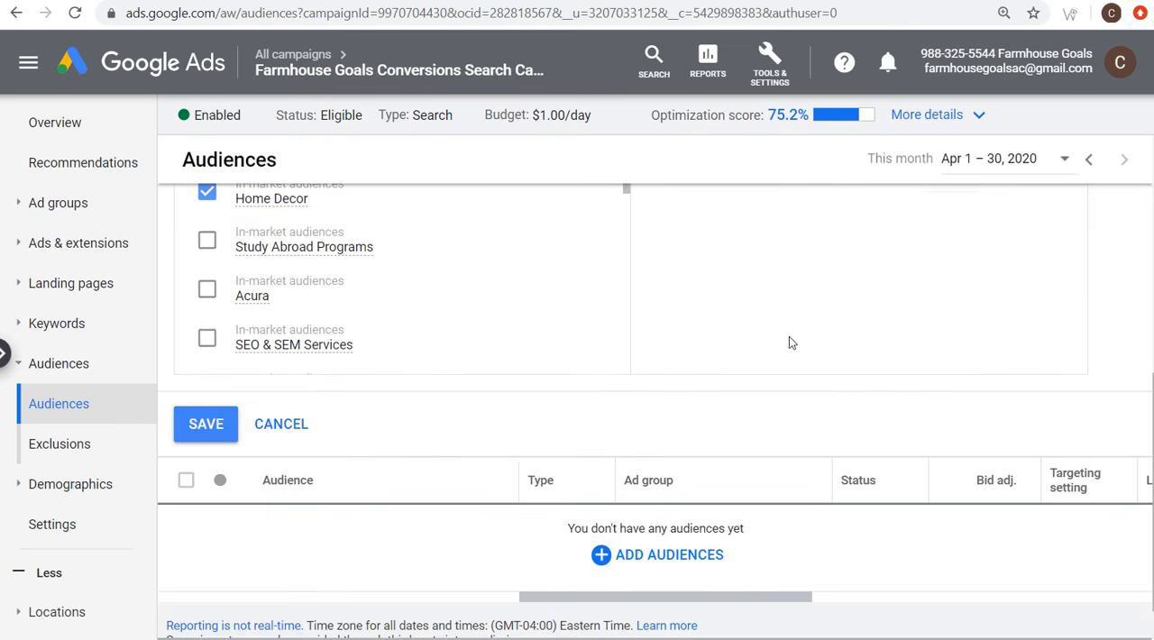
pyautogui.click(211, 441)
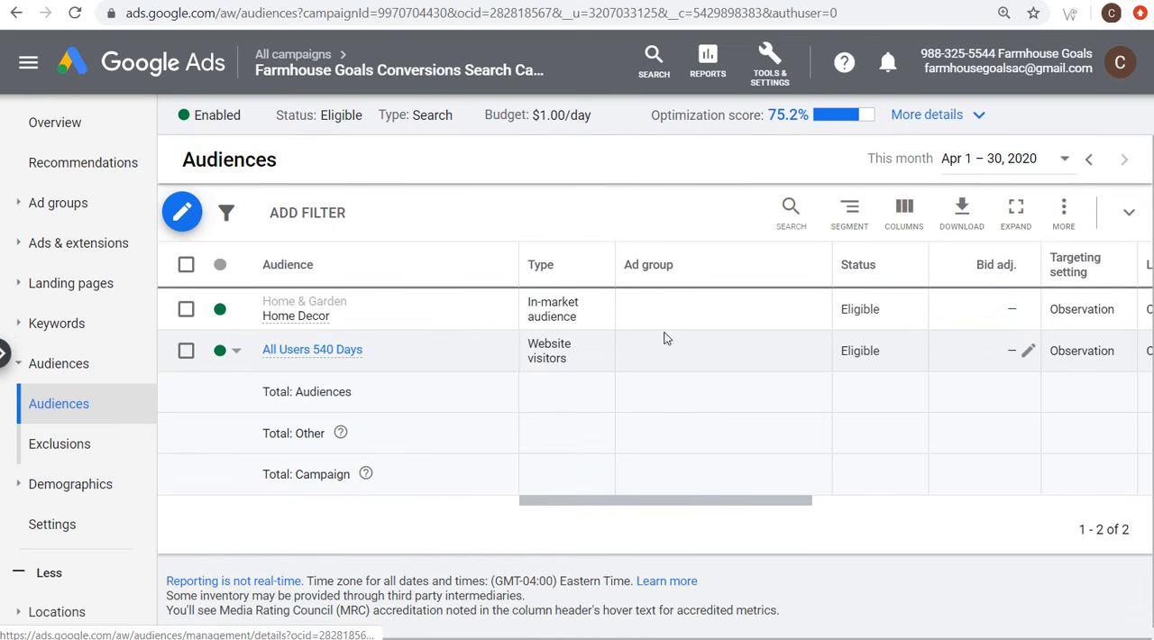
# Step: Set the campaign's bid adjustments to a 100% increase for All Users 540 Days and a 25% increase for Home Decor
pyautogui.click(1027, 351)
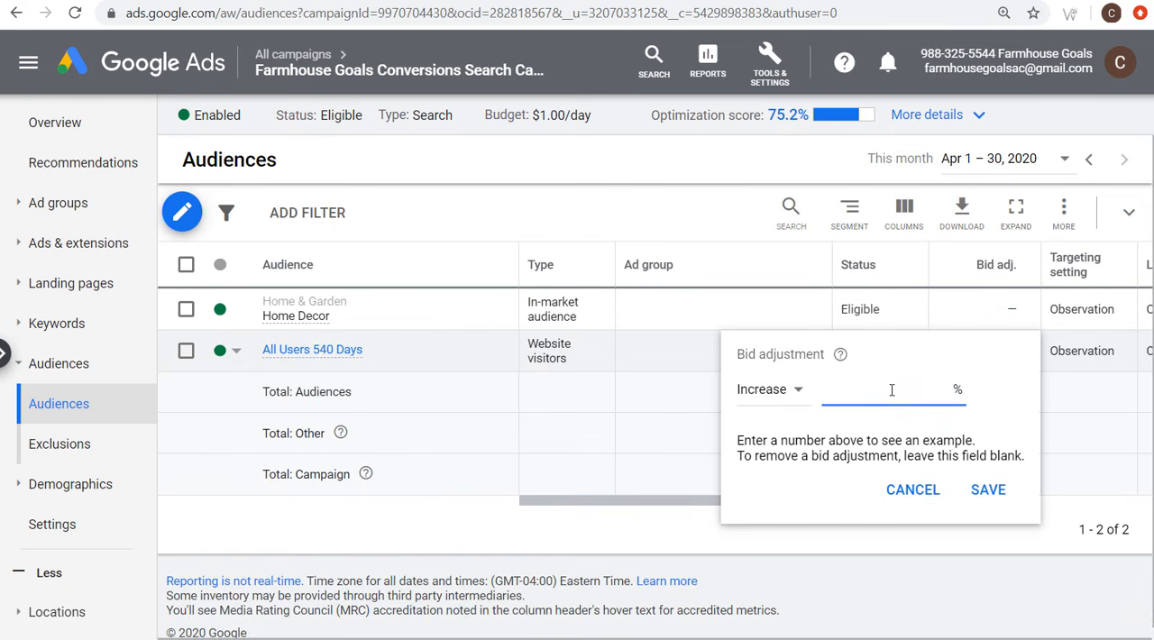
pyautogui.write('100')
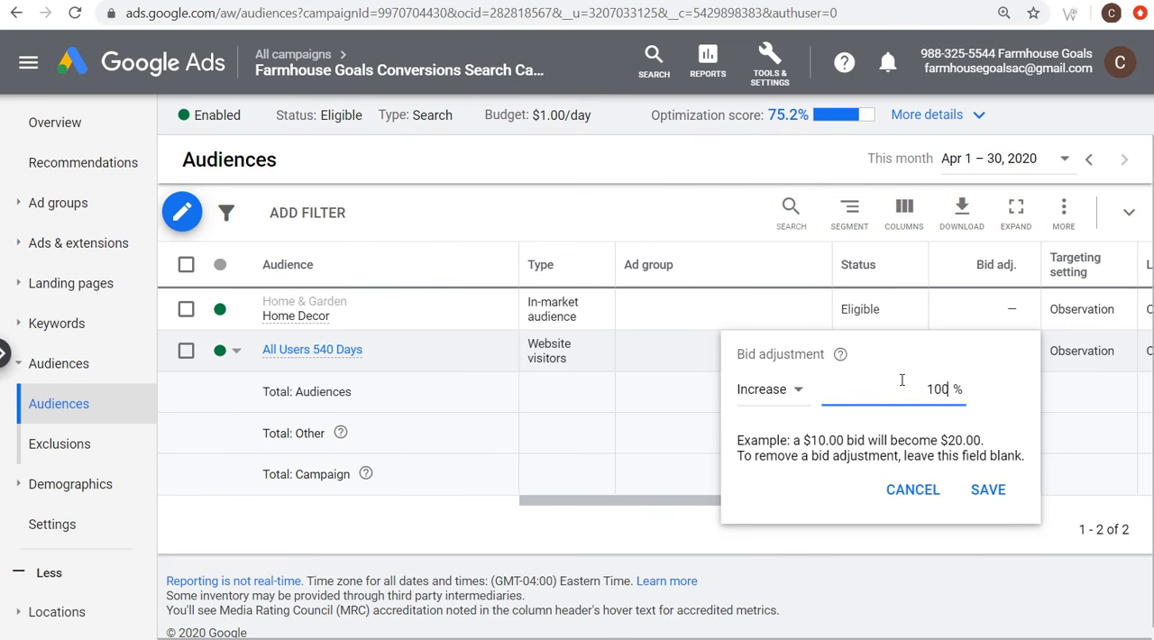
pyautogui.click(989, 487)
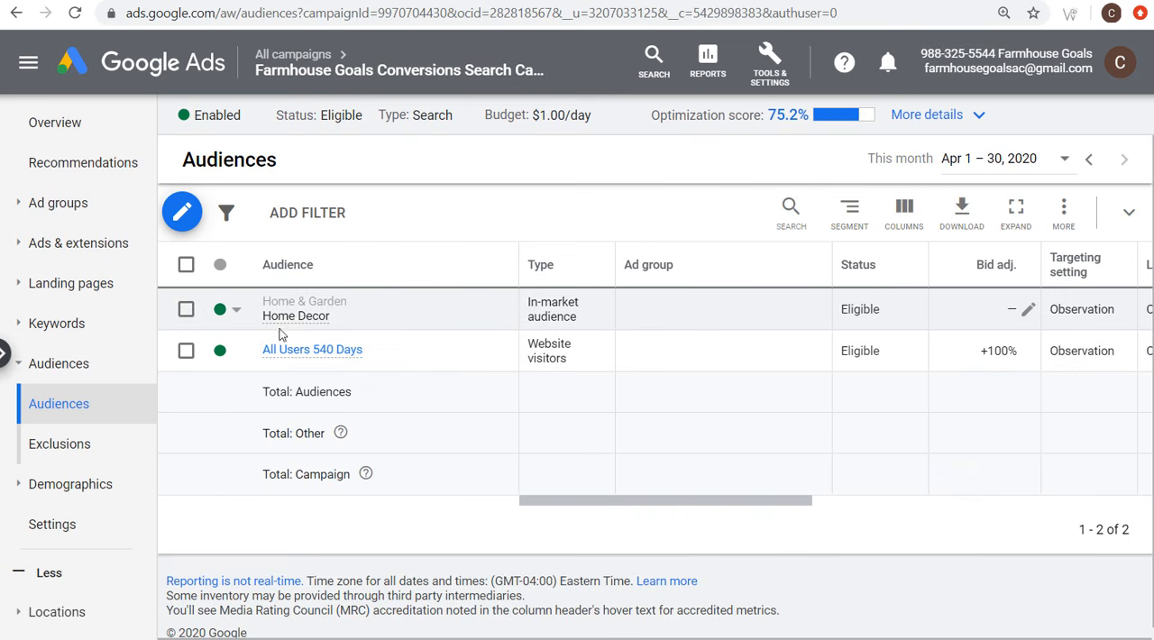
pyautogui.click(1027, 309)
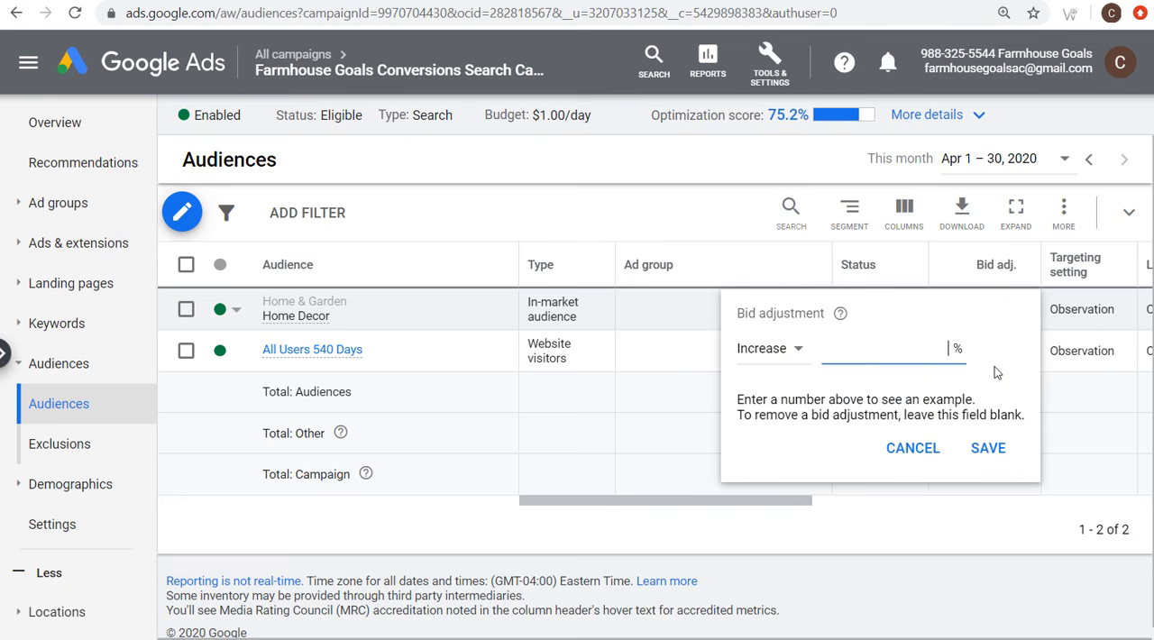
pyautogui.write('25')
pyautogui.click(988, 448)
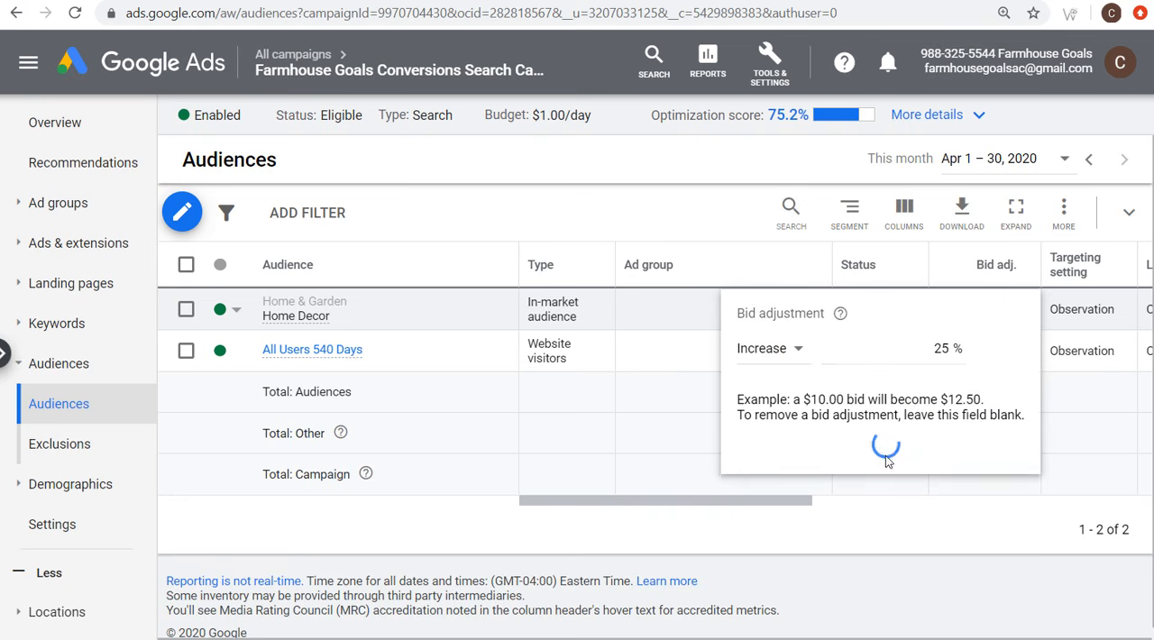
# Step: Examine the performance columns of the campaign's audiences and open the campaign's age demographics
pyautogui.moveTo(686, 498); pyautogui.dragTo(1009, 501)
pyautogui.moveTo(631, 309); pyautogui.dragTo(1027, 309)
pyautogui.click(1038, 354)
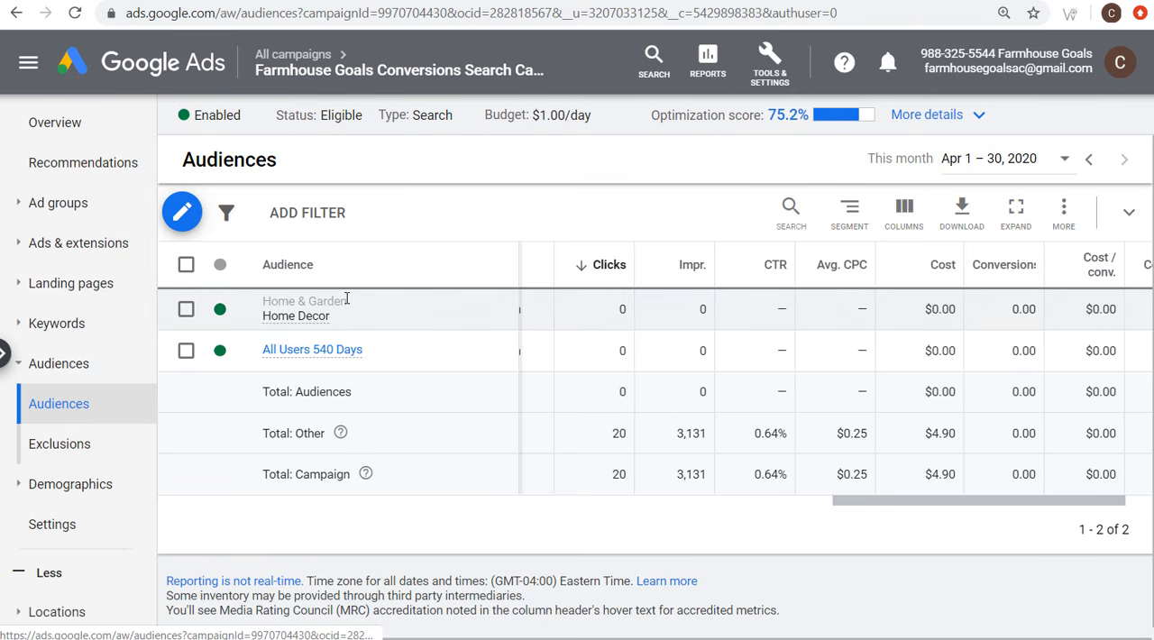
pyautogui.moveTo(888, 501); pyautogui.dragTo(577, 510)
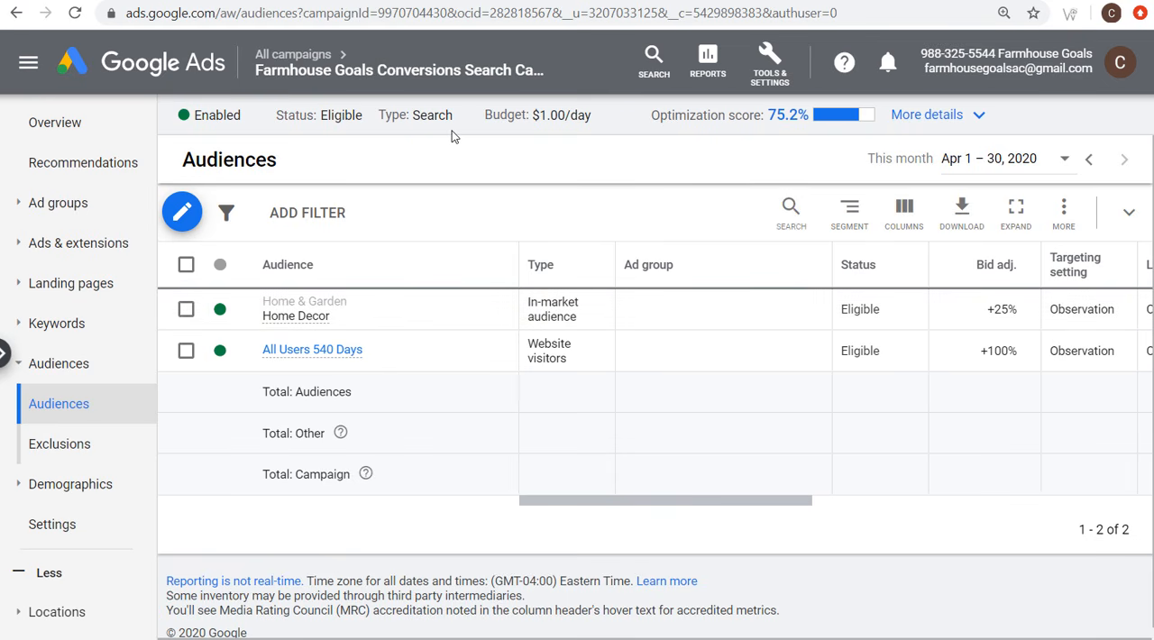
pyautogui.click(63, 487)
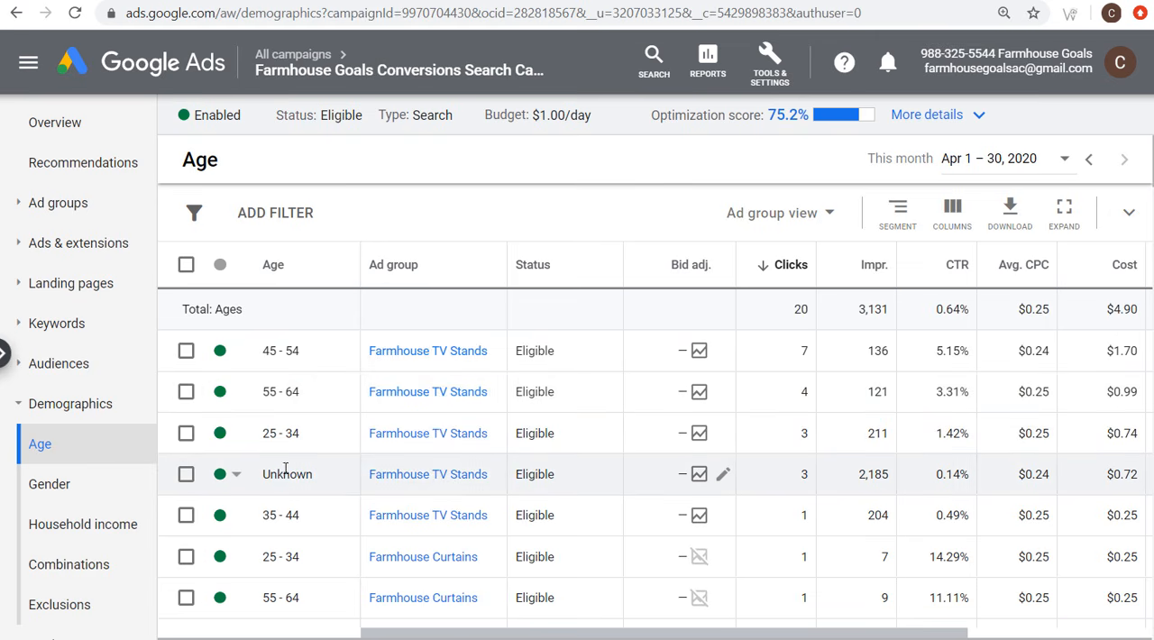
# Step: Look through the age ranges per ad group and check the exclusion option for ages 18 - 24 in Wood Farmhouse Signs
pyautogui.scroll(-4, 285, 468)
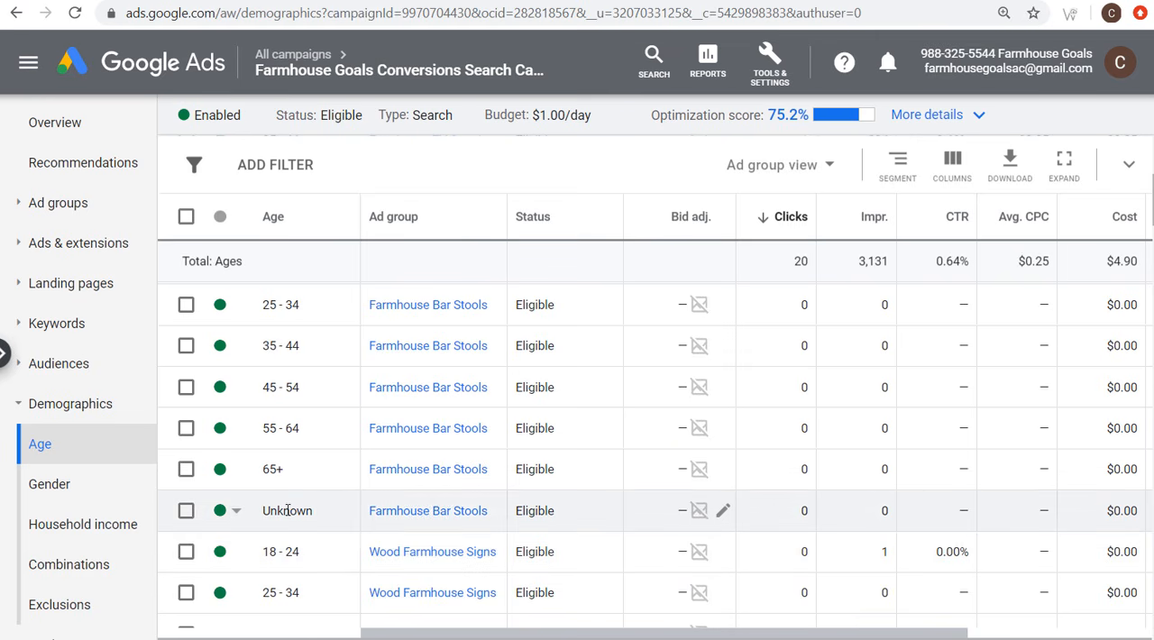
pyautogui.click(221, 553)
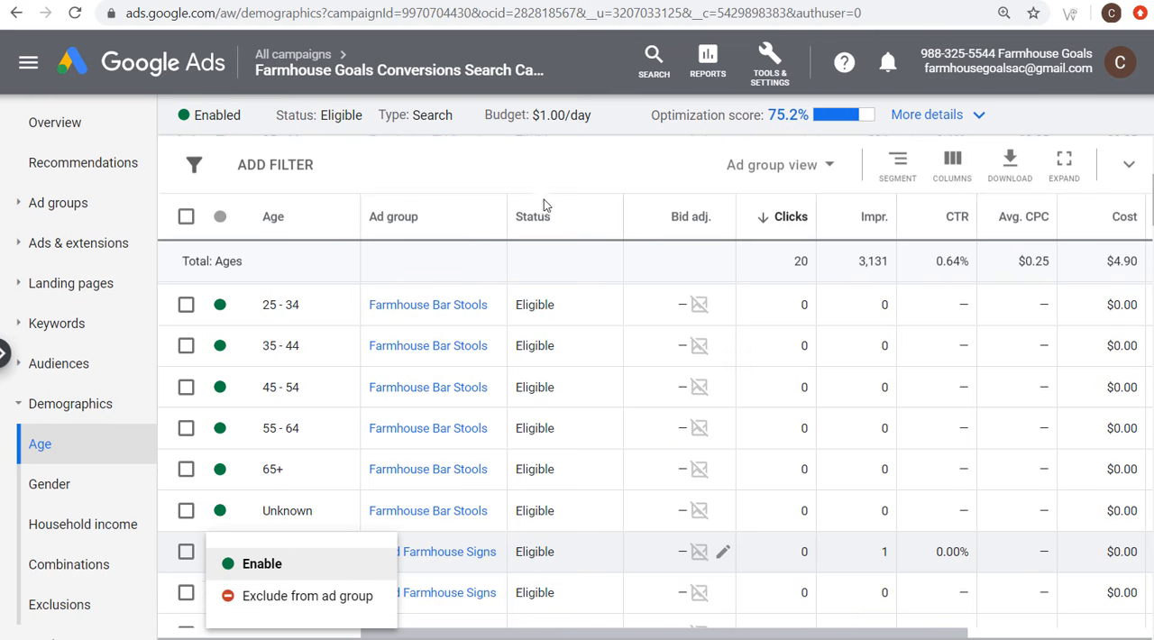
pyautogui.click(496, 197)
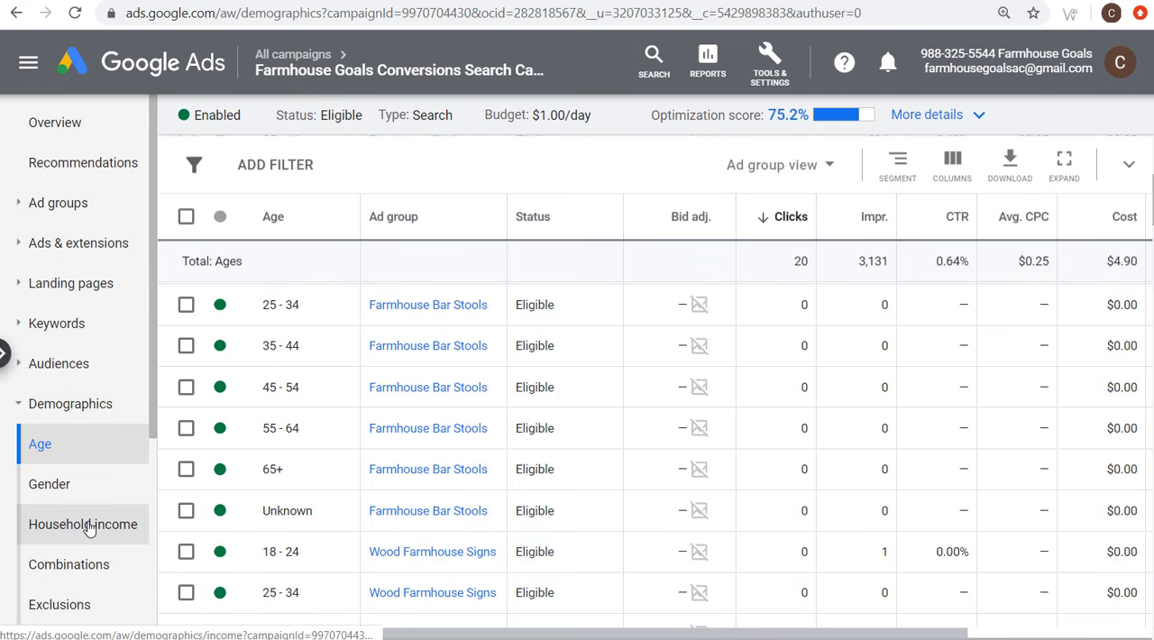
pyautogui.scroll(-1, 131, 520)
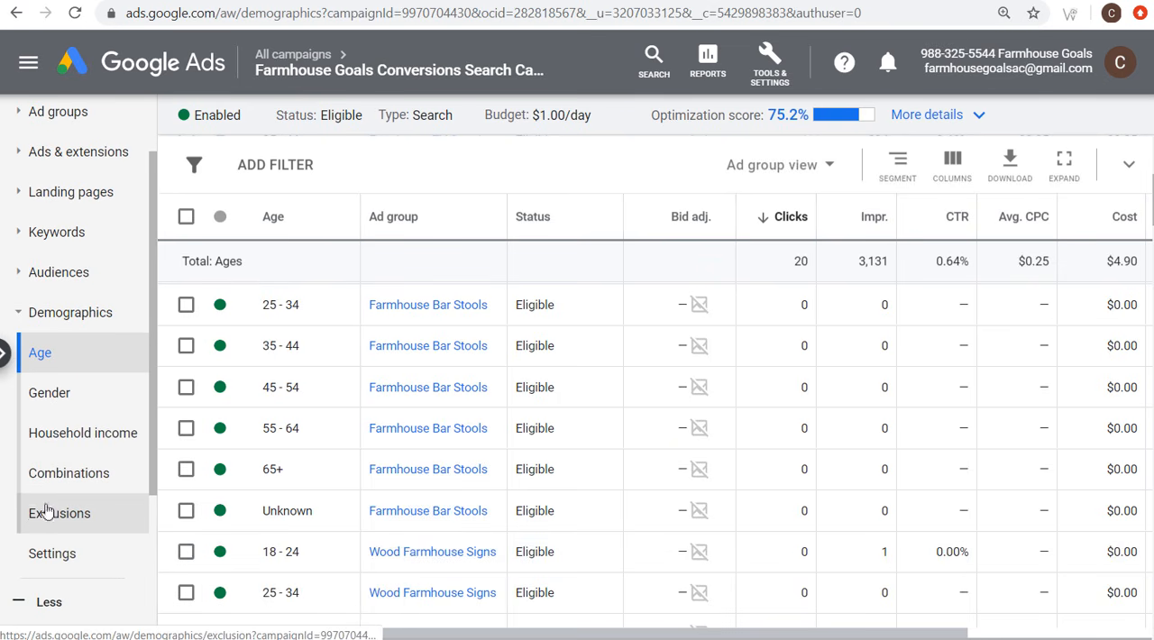
pyautogui.click(25, 323)
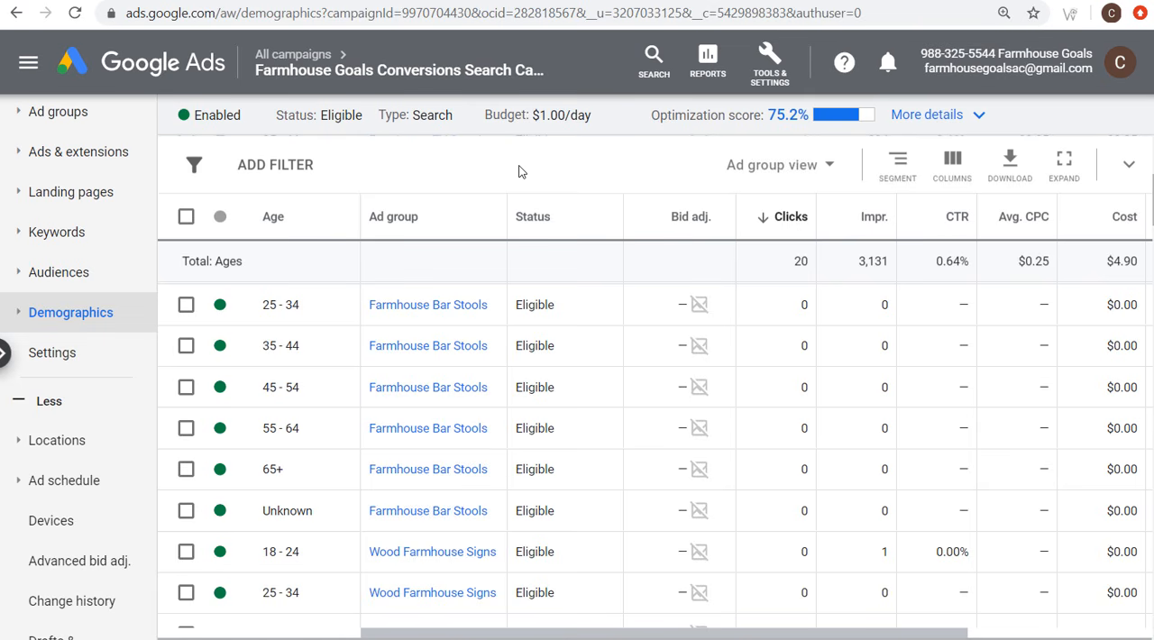
# Step: Open the campaign's settings and save its networks with Google search partners included and the Display Network excluded
pyautogui.click(63, 354)
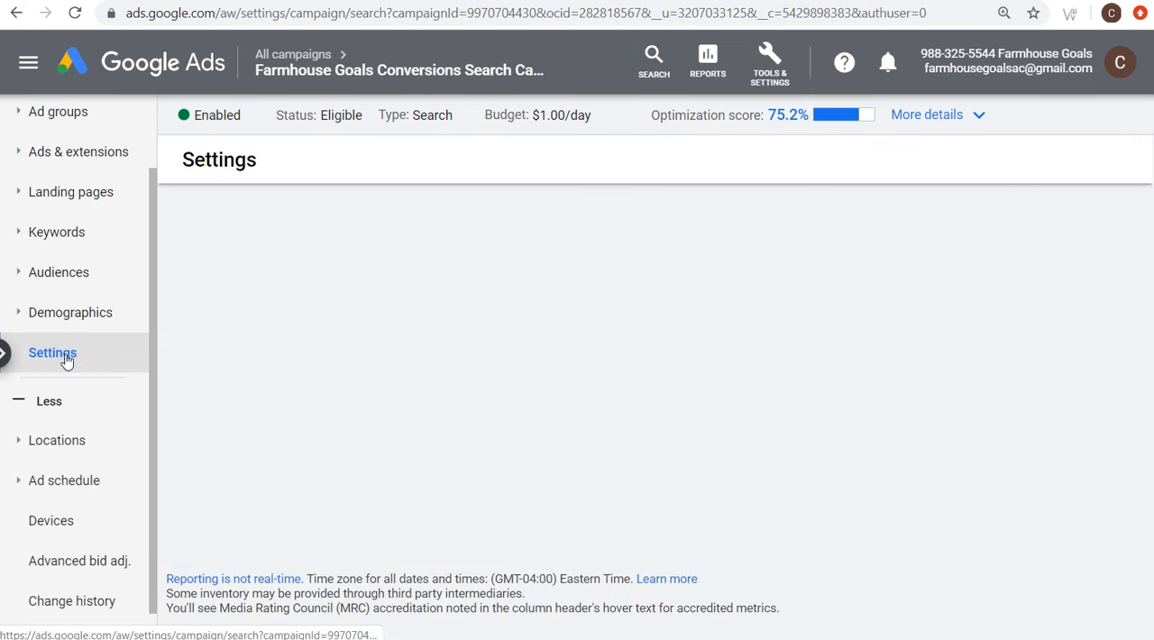
pyautogui.scroll(-2, 240, 216)
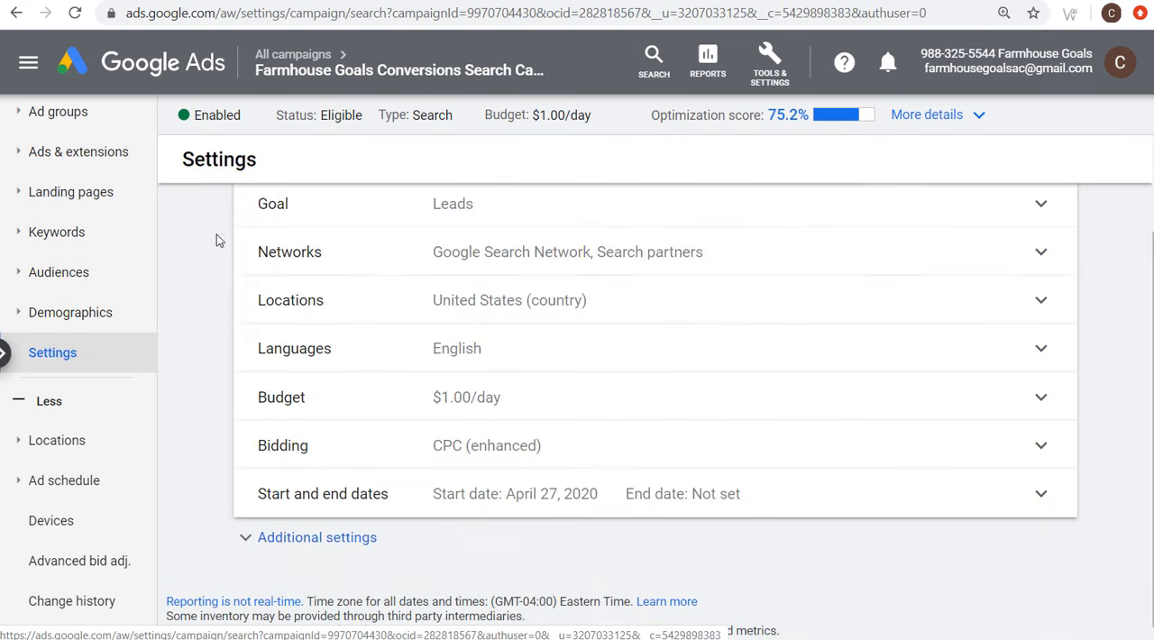
pyautogui.click(332, 253)
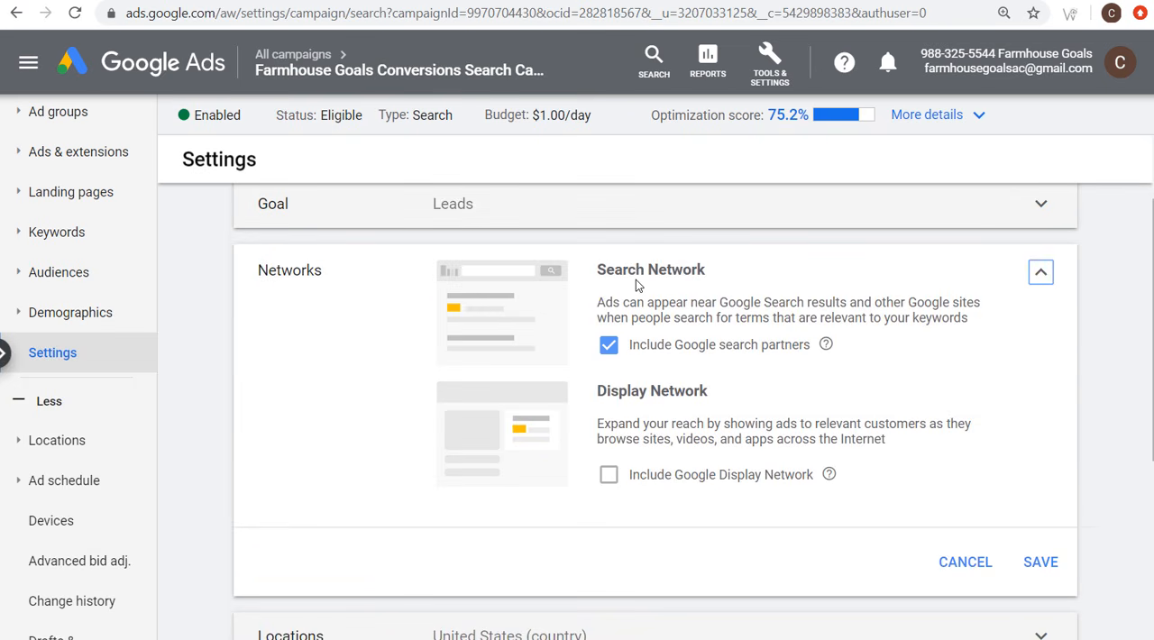
pyautogui.click(609, 347)
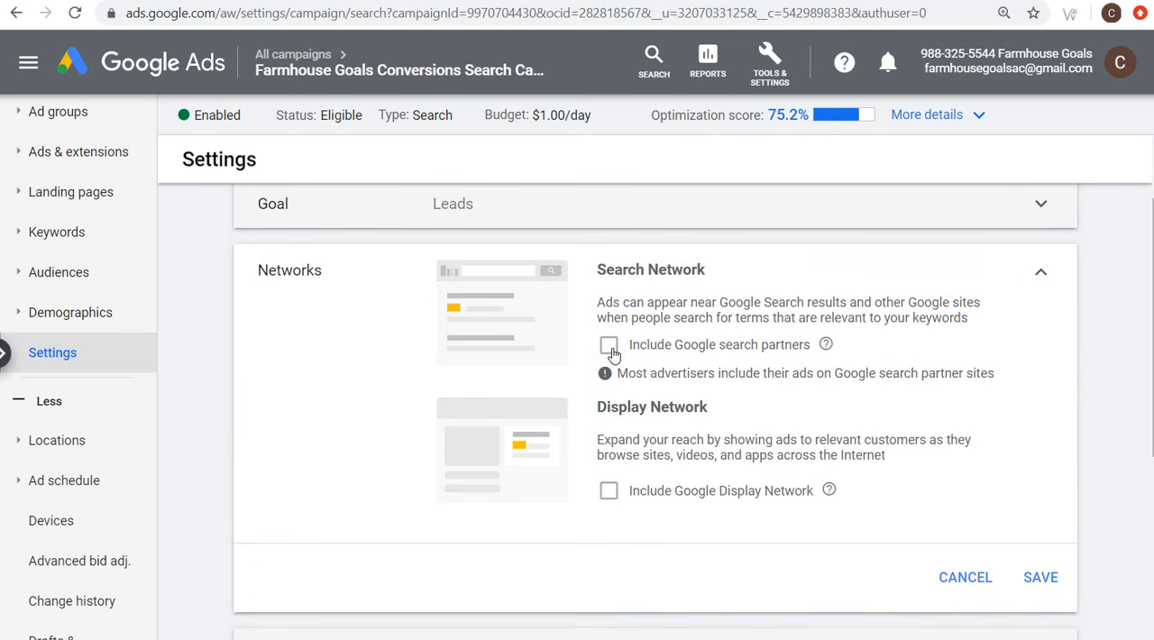
pyautogui.click(742, 351)
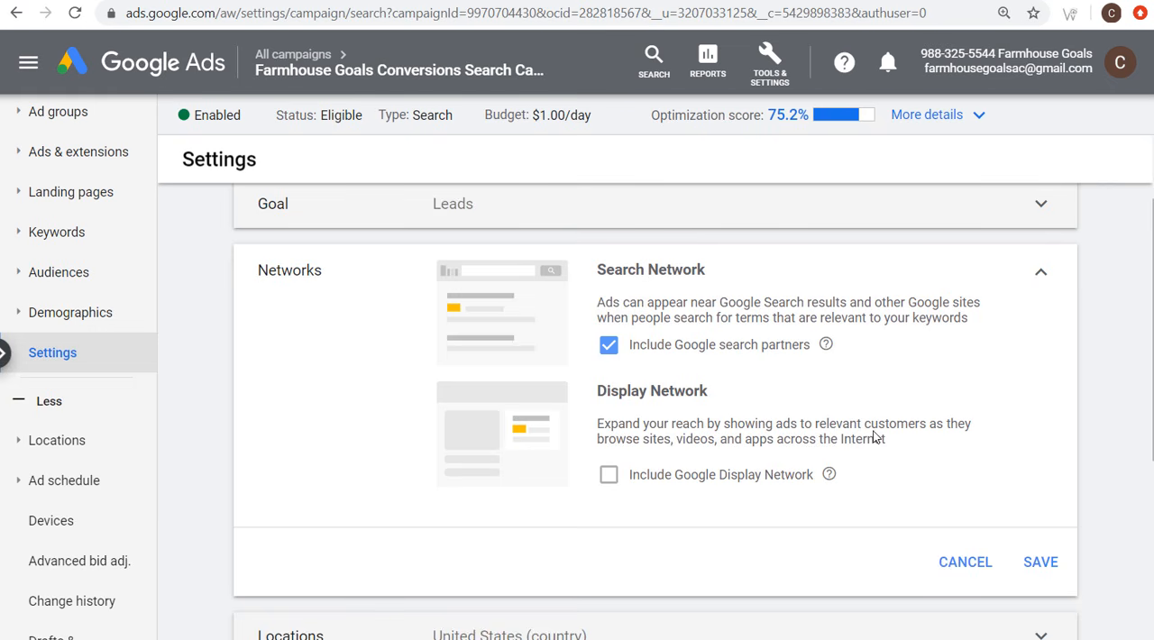
pyautogui.click(1043, 563)
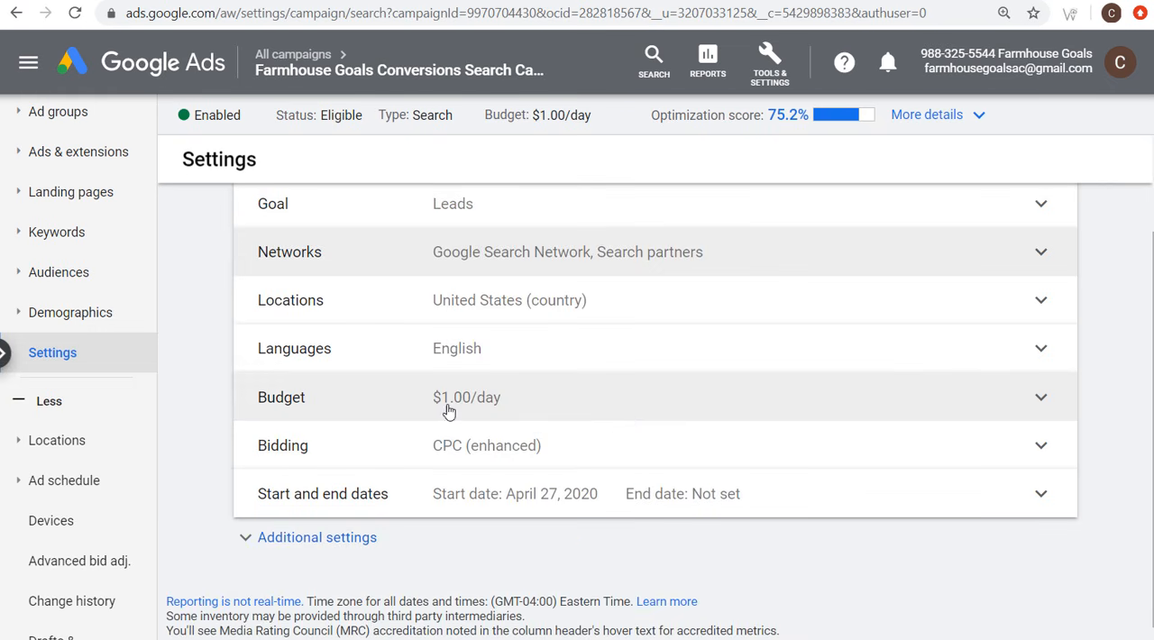
# Step: Review the campaign's bidding options and additional settings, including conversions and ad rotation, without saving any edits
pyautogui.click(303, 536)
pyautogui.click(548, 444)
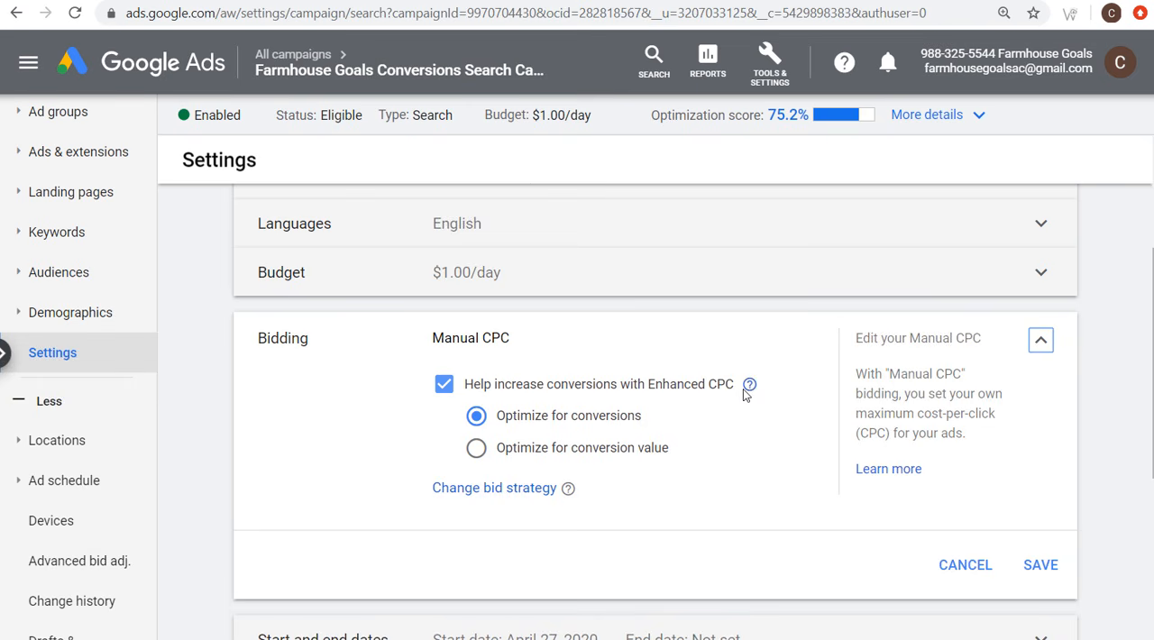
pyautogui.click(961, 564)
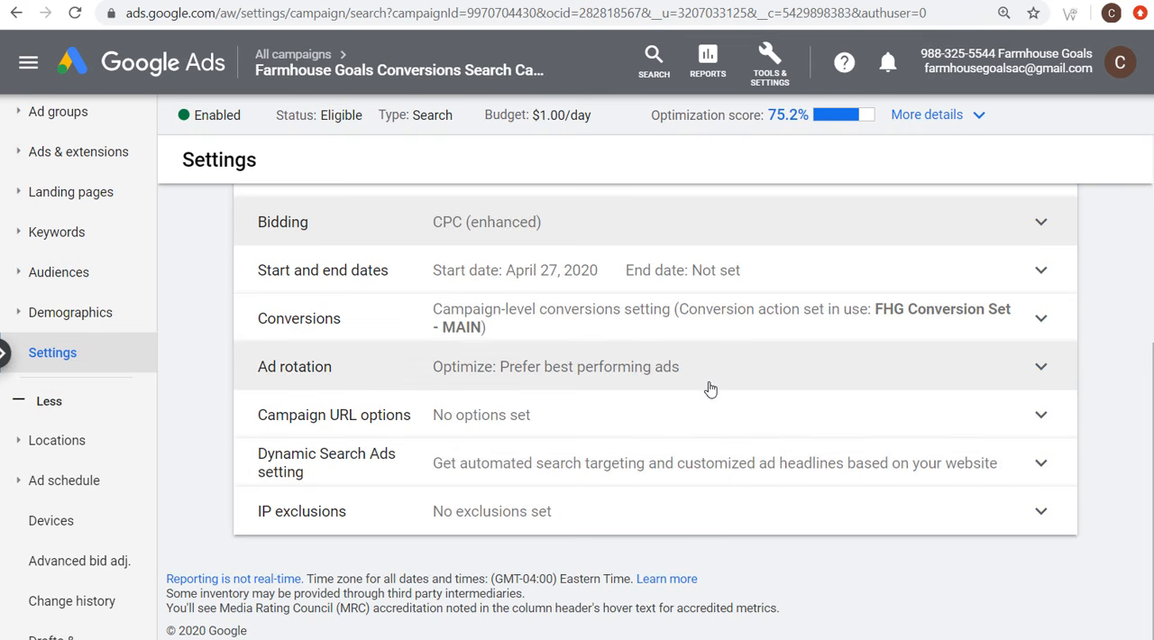
pyautogui.scroll(3, 682, 396)
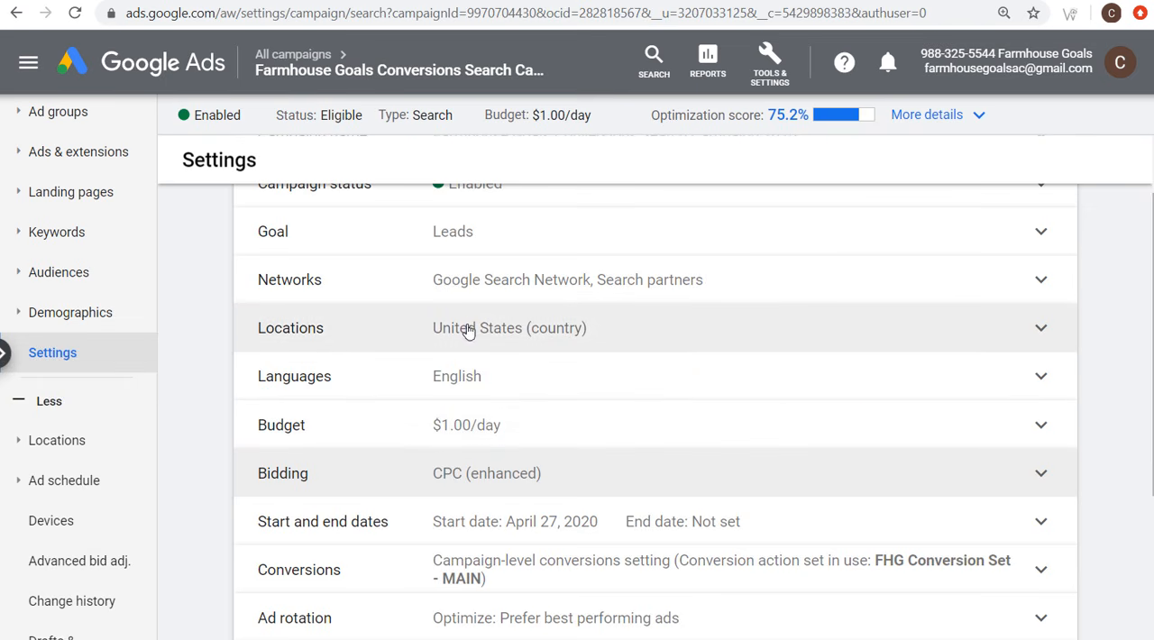
pyautogui.scroll(1, 448, 374)
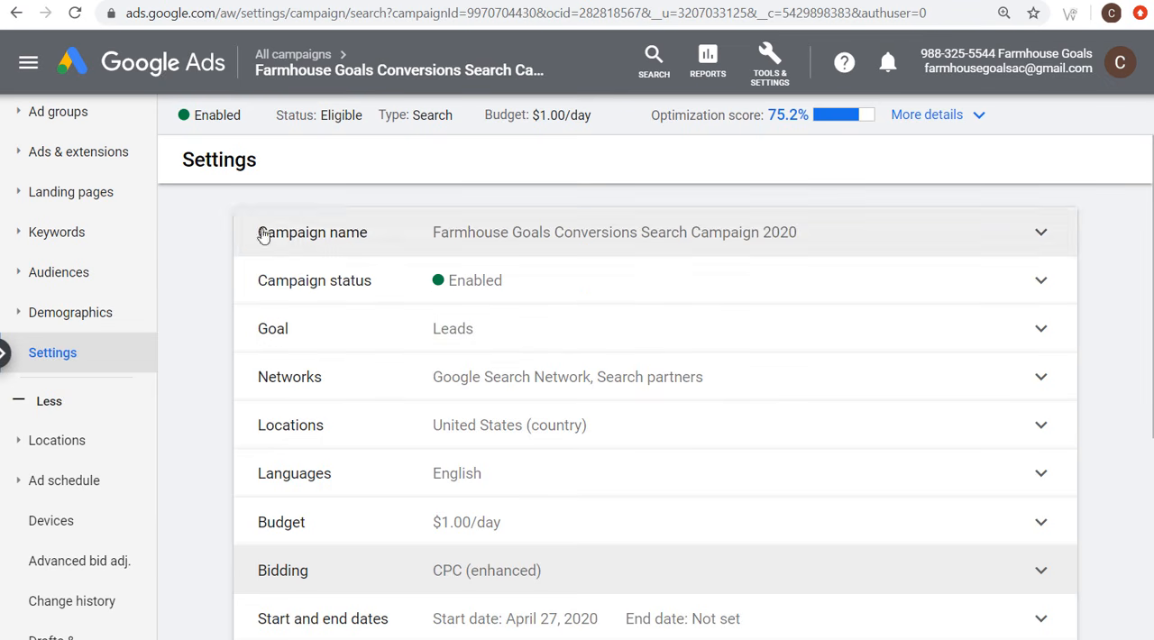
pyautogui.scroll(2, 57, 190)
# Step: Open the Wood Farmhouse Signs ad group from the campaign's ad groups, check its search keywords and show its ads
pyautogui.click(54, 202)
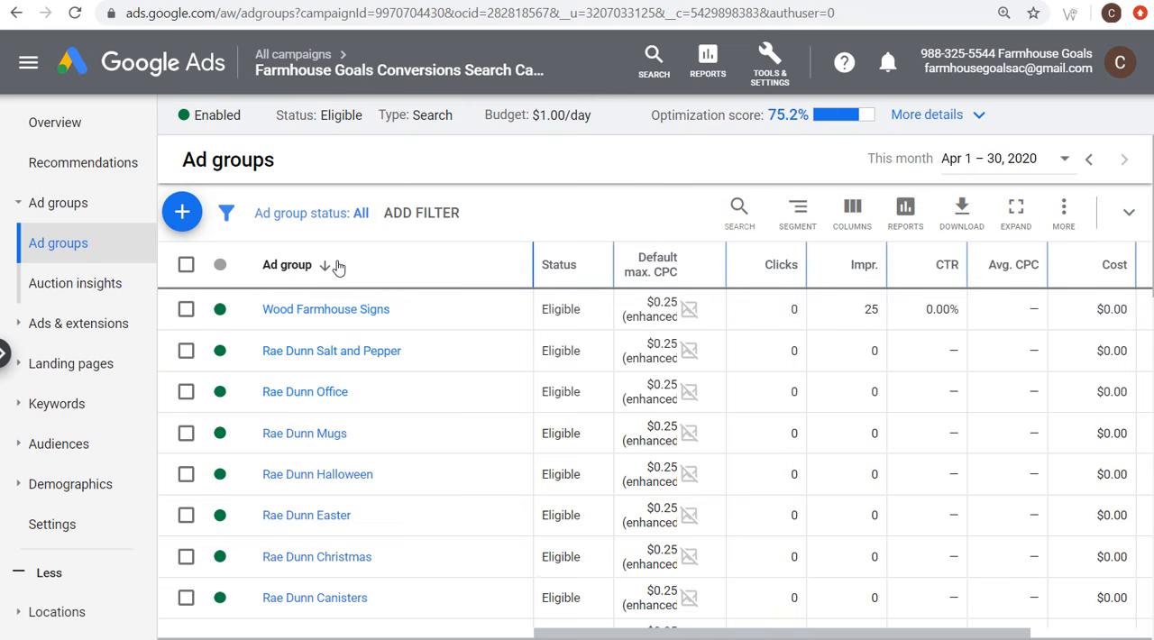
pyautogui.click(318, 319)
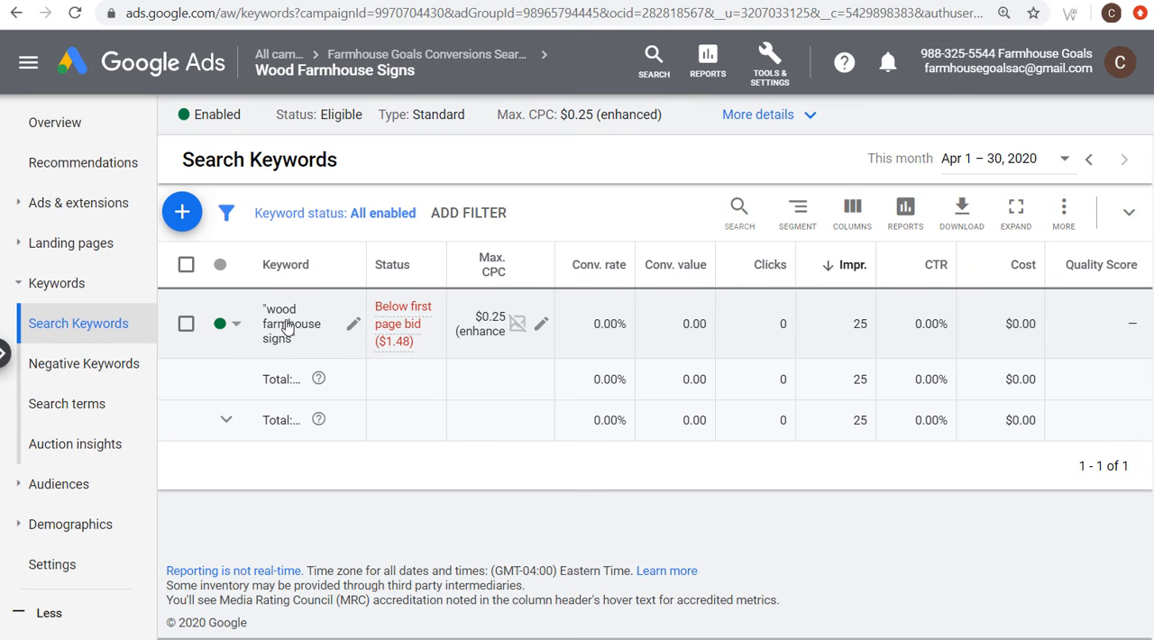
pyautogui.click(78, 202)
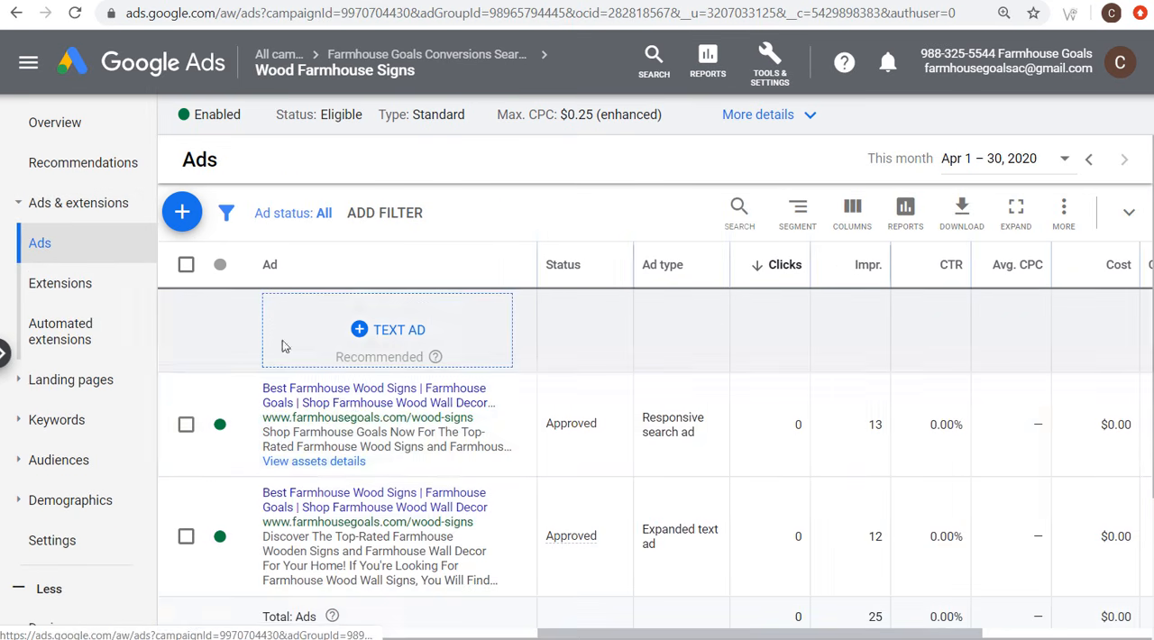
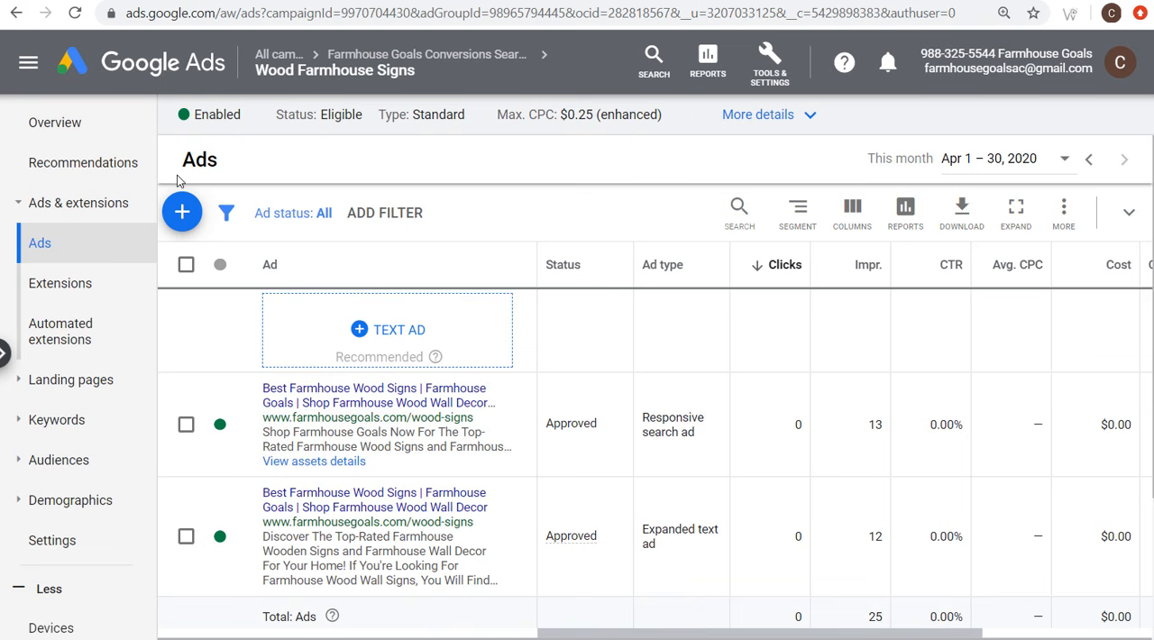
# Step: Review the recommendations for the Wood Farmhouse Signs ad group, including the sitelink, callout and structured snippet suggestions
pyautogui.click(78, 180)
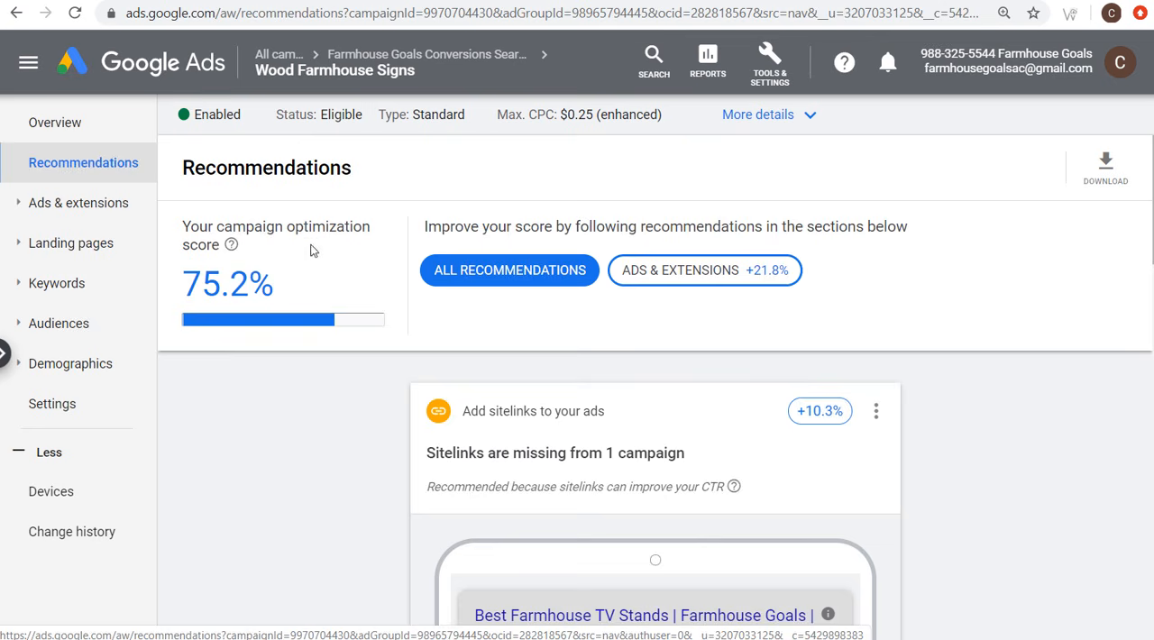
pyautogui.scroll(-2, 313, 243)
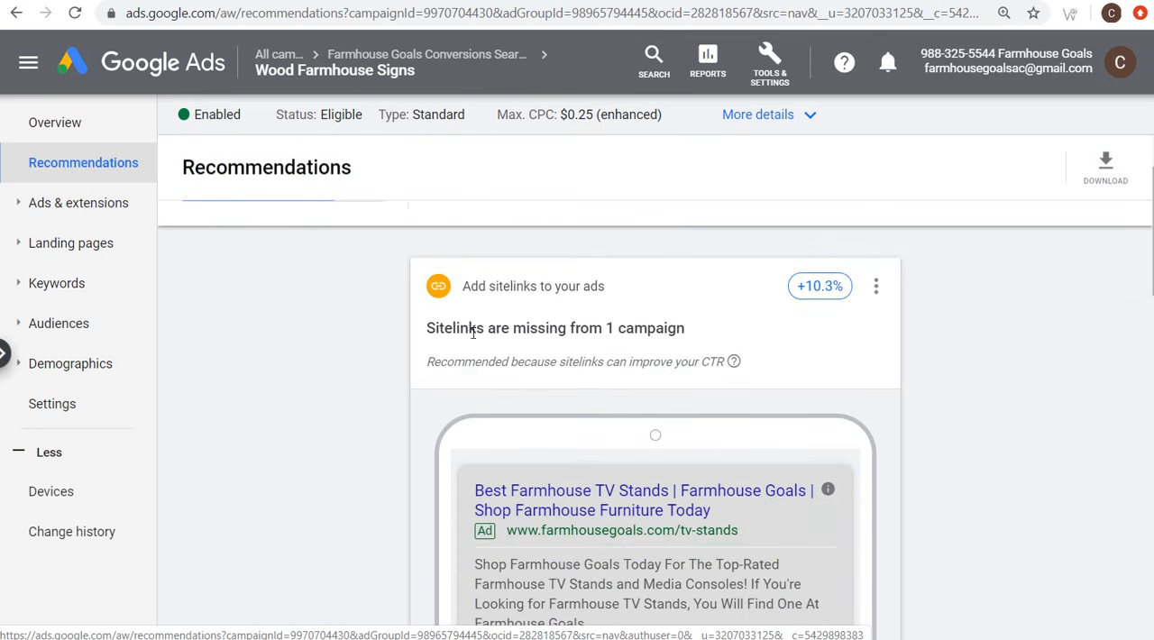
pyautogui.moveTo(472, 328); pyautogui.dragTo(692, 332)
pyautogui.scroll(-5, 334, 386)
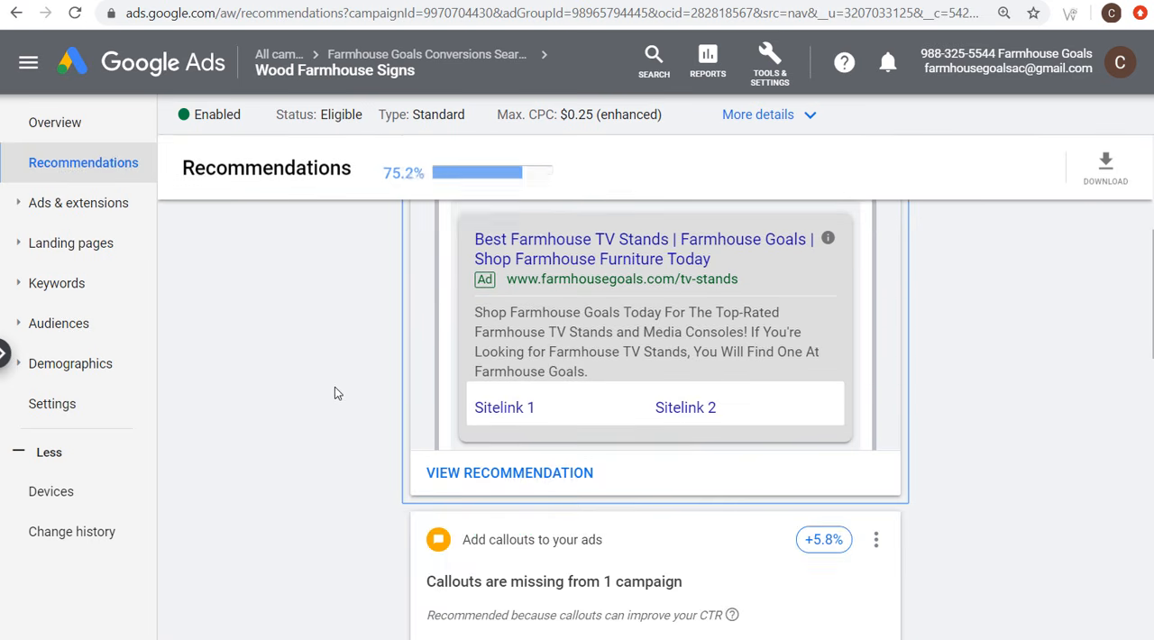
pyautogui.moveTo(465, 331); pyautogui.dragTo(671, 332)
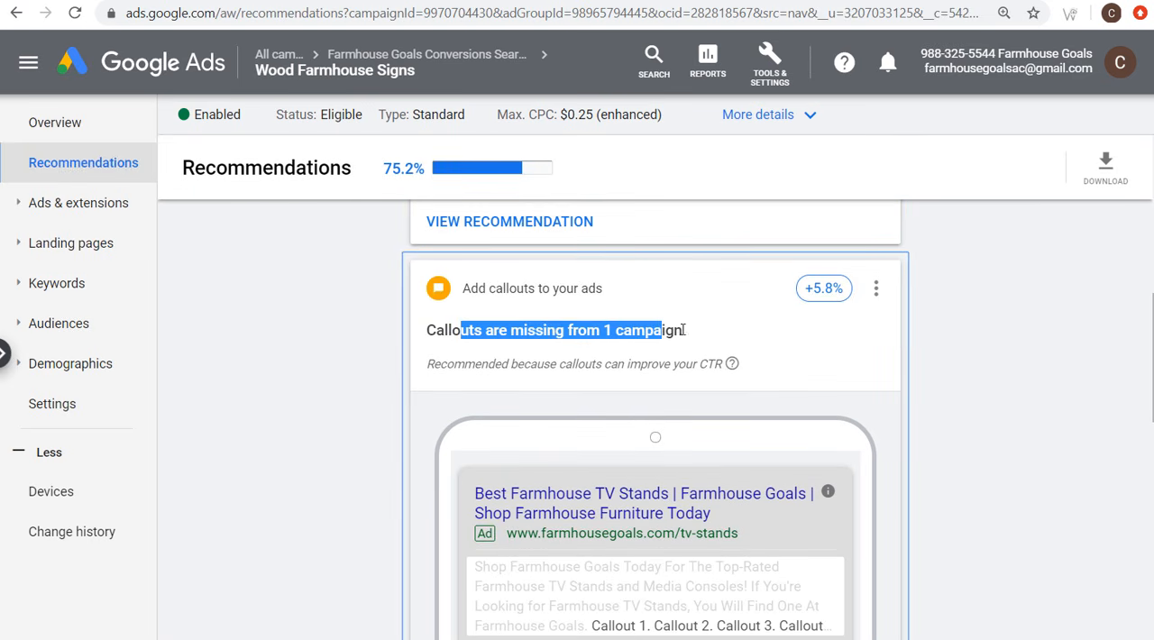
pyautogui.scroll(-3, 561, 333)
pyautogui.scroll(-2, 309, 382)
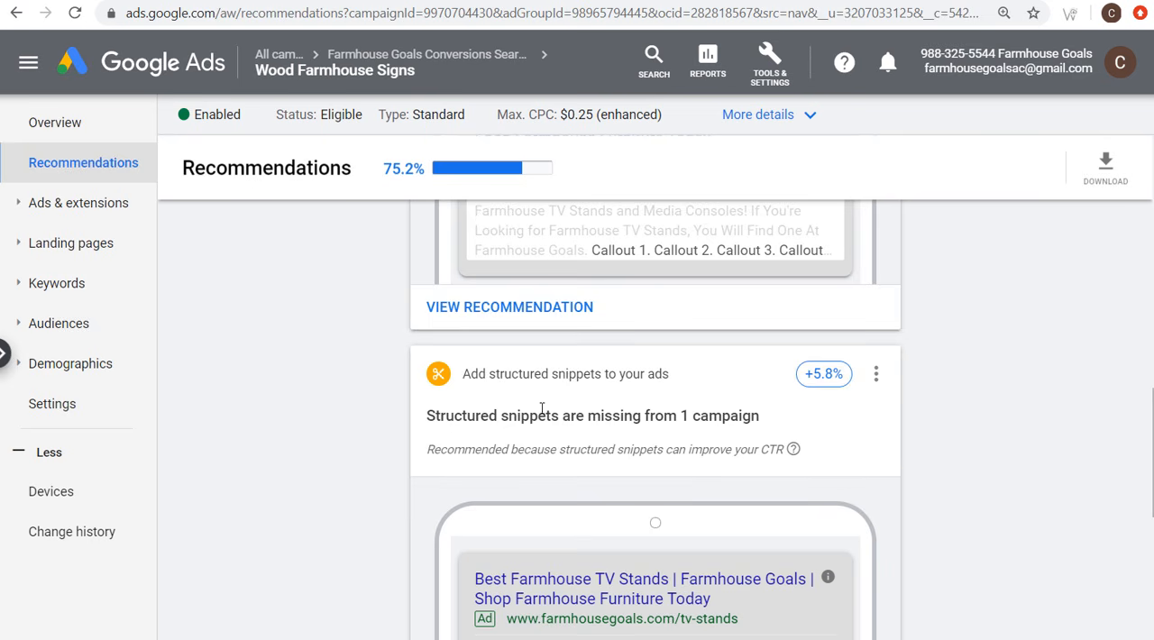
pyautogui.scroll(-6, 504, 425)
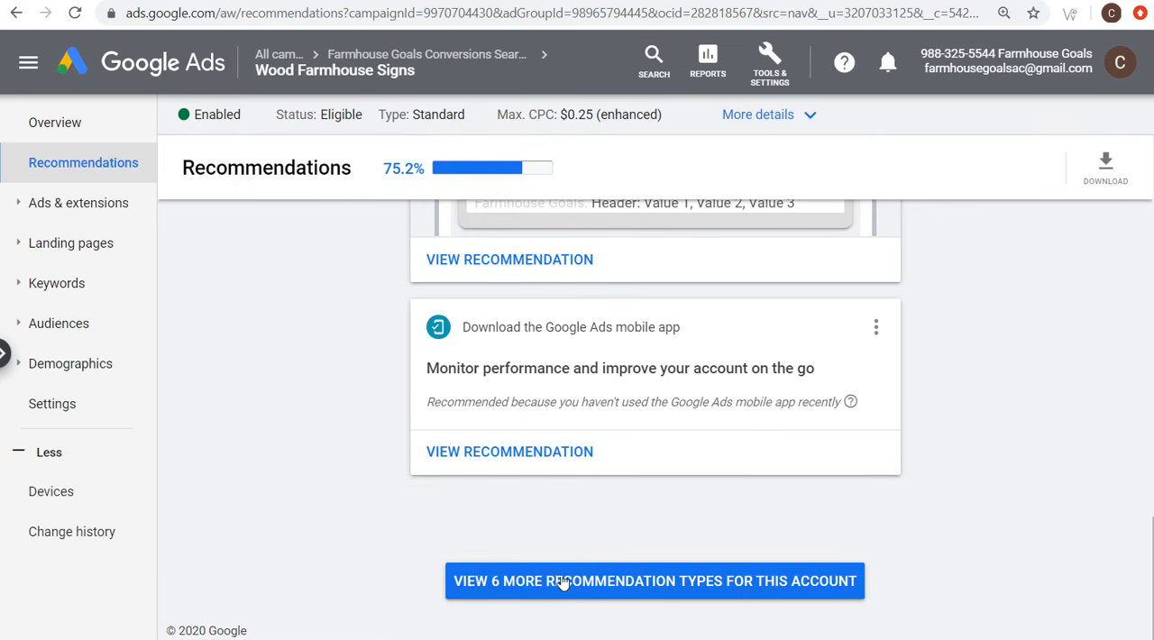
# Step: Show the remaining recommendation types for the whole account, look through the cards and dismiss the table view notice
pyautogui.click(622, 586)
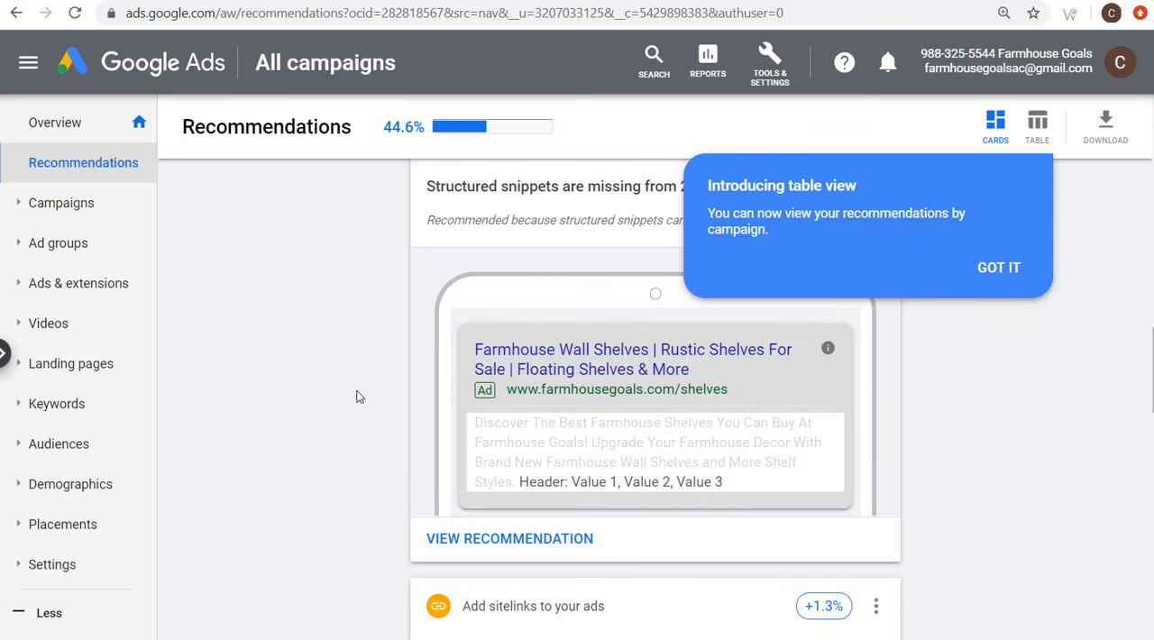
pyautogui.scroll(9, 342, 397)
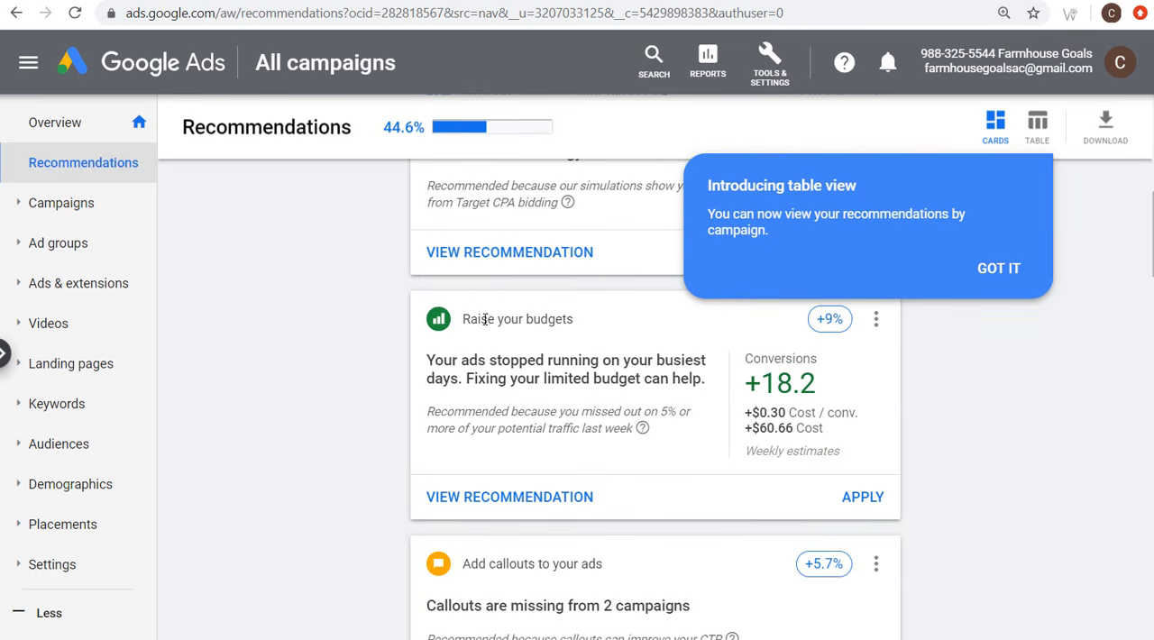
pyautogui.scroll(4, 383, 360)
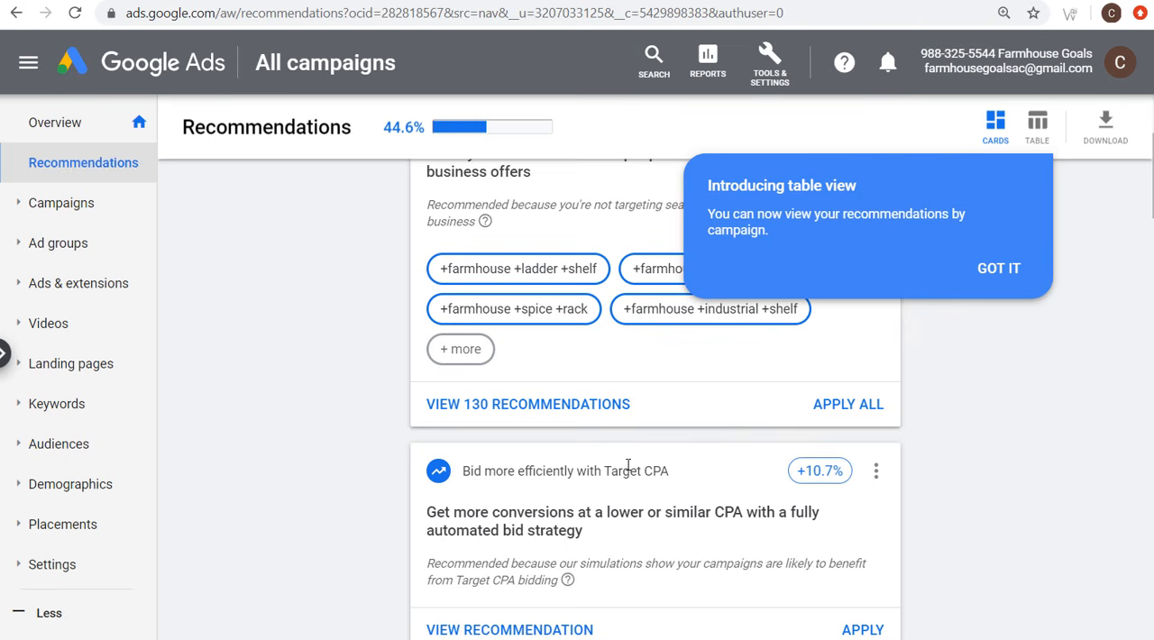
pyautogui.scroll(1, 980, 330)
pyautogui.click(999, 268)
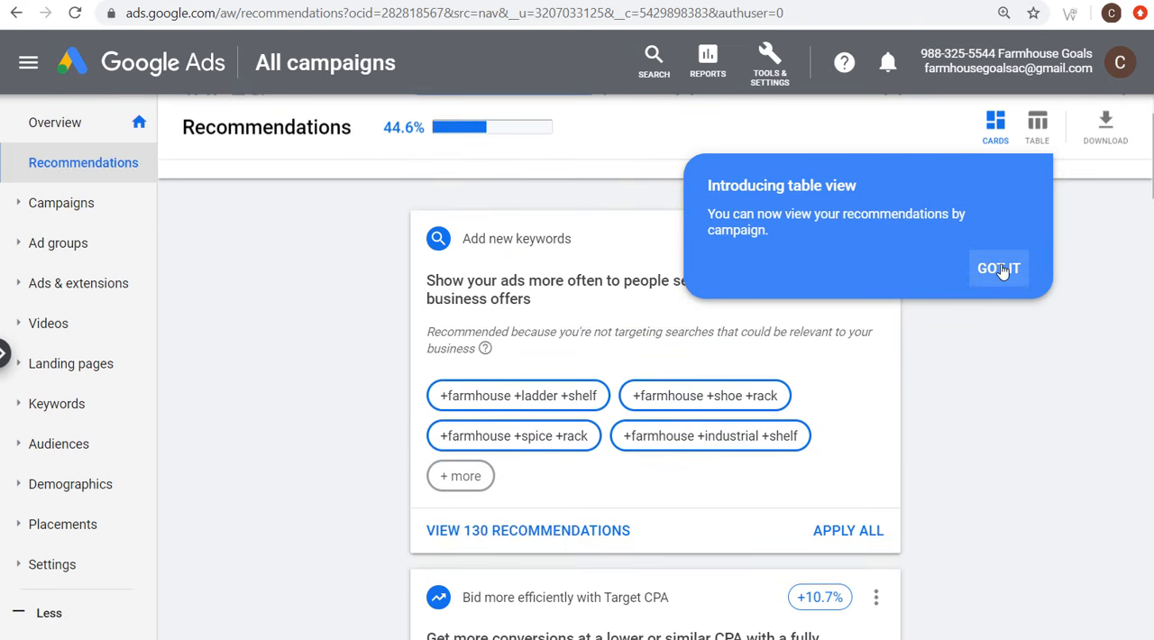
pyautogui.scroll(1, 332, 253)
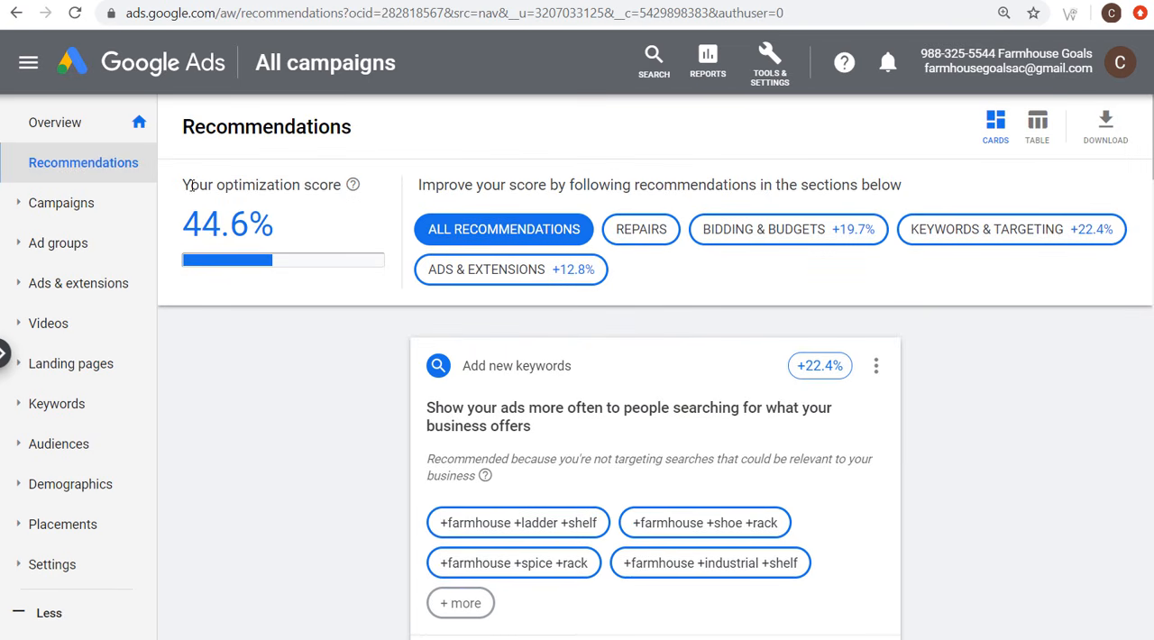
# Step: Examine the account's optimization score and its recommendations for new keywords, Target CPA bidding, budgets and callouts
pyautogui.moveTo(194, 184); pyautogui.dragTo(315, 185)
pyautogui.click(332, 185)
pyautogui.scroll(-1, 288, 367)
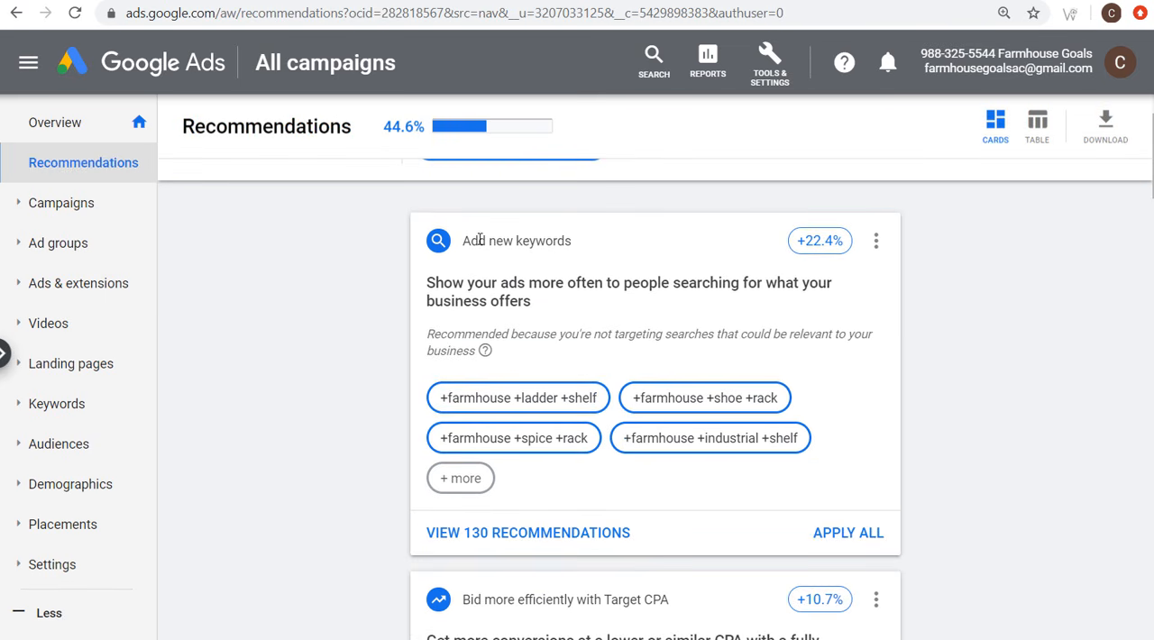
pyautogui.moveTo(468, 241); pyautogui.dragTo(560, 240)
pyautogui.click(438, 330)
pyautogui.scroll(-2, 378, 335)
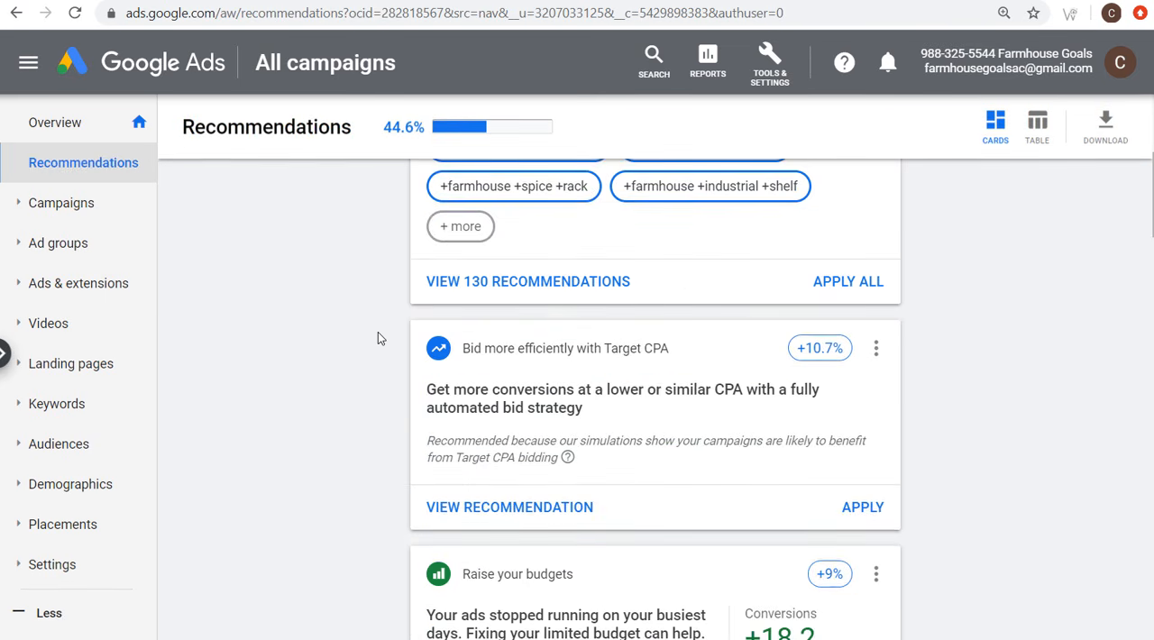
pyautogui.scroll(-4, 324, 376)
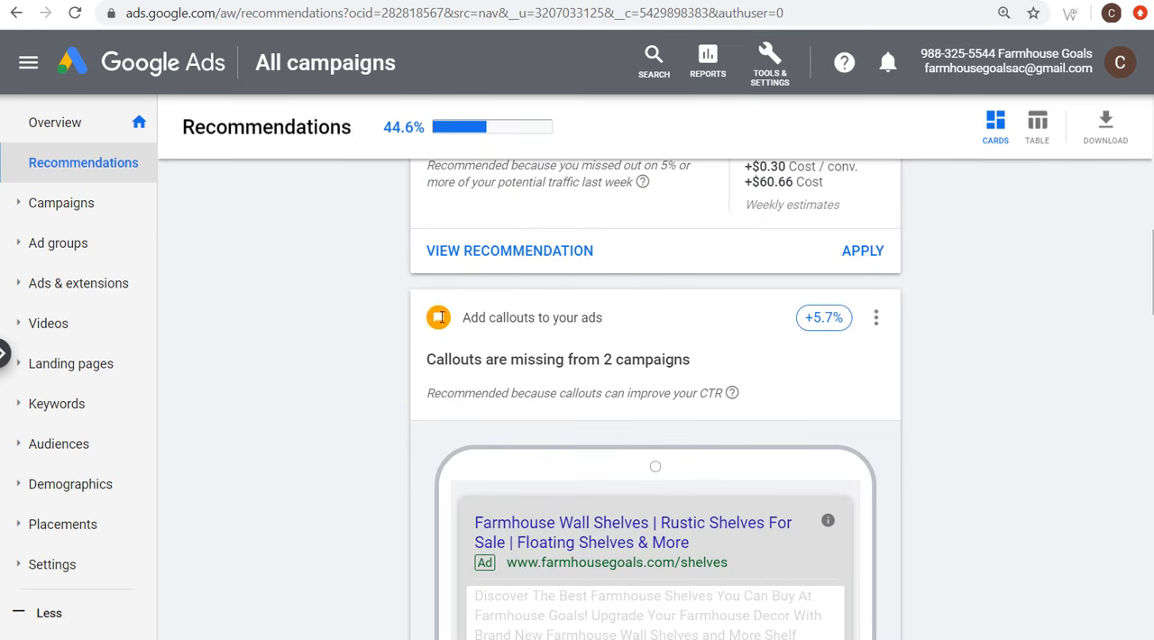
pyautogui.scroll(6, 335, 324)
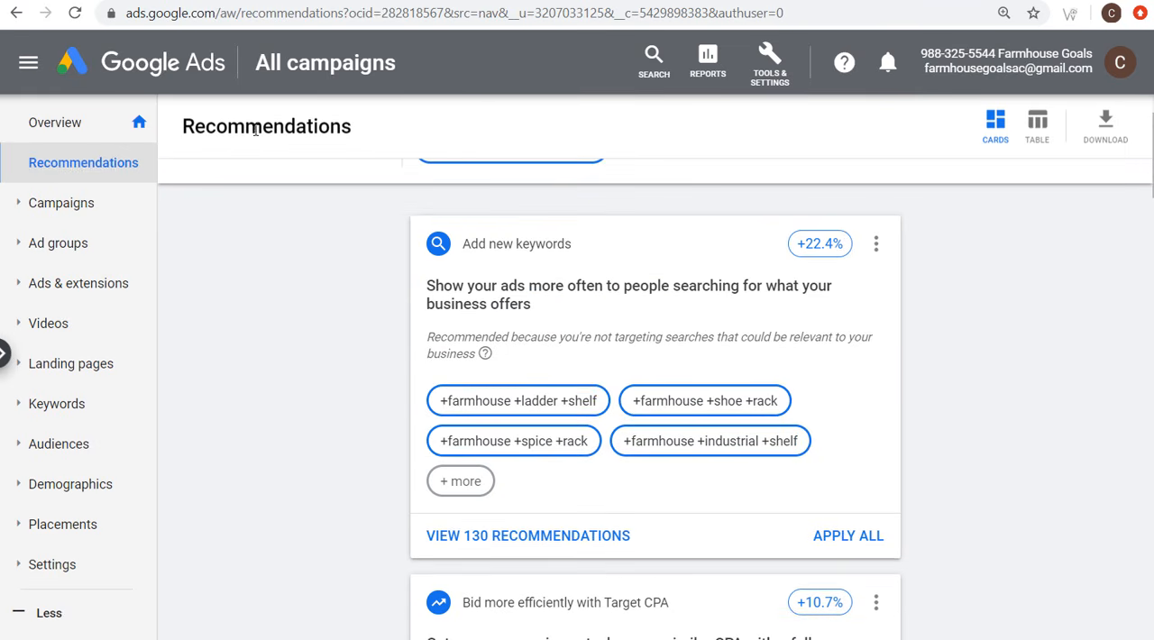
pyautogui.scroll(1, 442, 431)
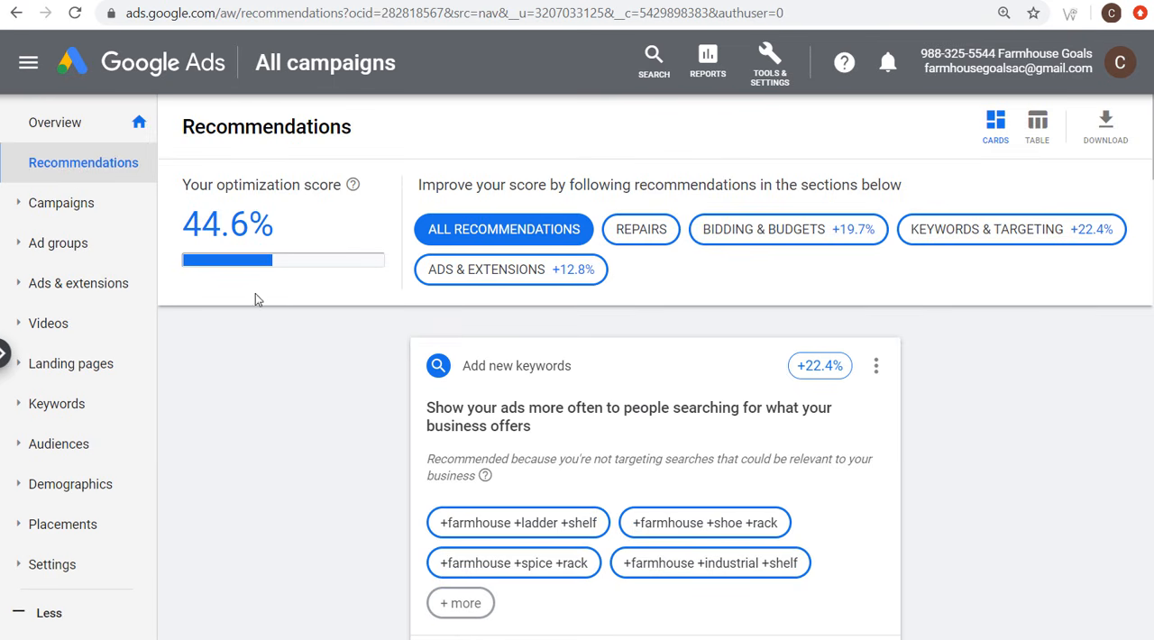
# Step: Open the account's campaigns list and check the search campaign's cost, conversions and interaction rate
pyautogui.click(65, 204)
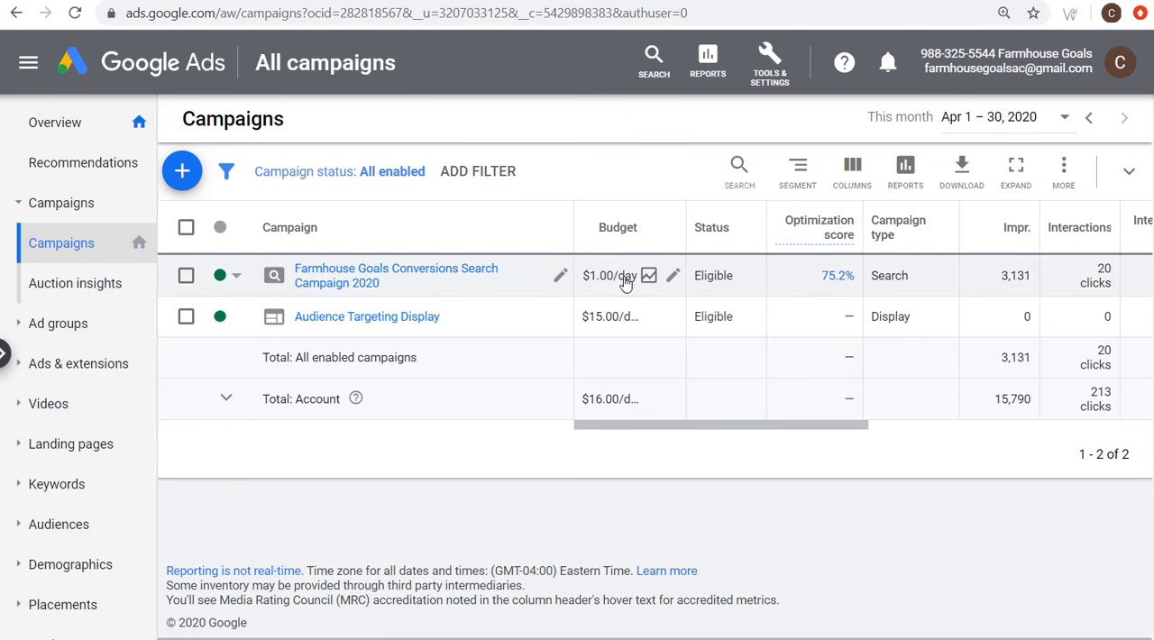
pyautogui.moveTo(792, 429); pyautogui.dragTo(967, 432)
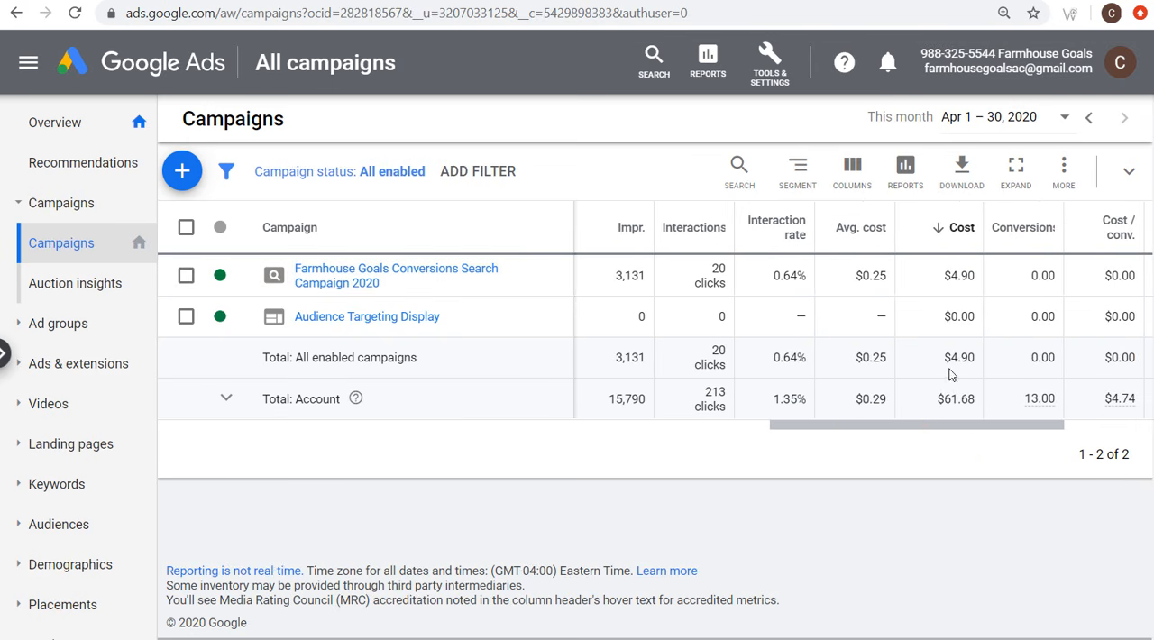
pyautogui.moveTo(952, 361); pyautogui.dragTo(983, 365)
pyautogui.moveTo(1030, 281); pyautogui.dragTo(1073, 282)
pyautogui.click(1072, 282)
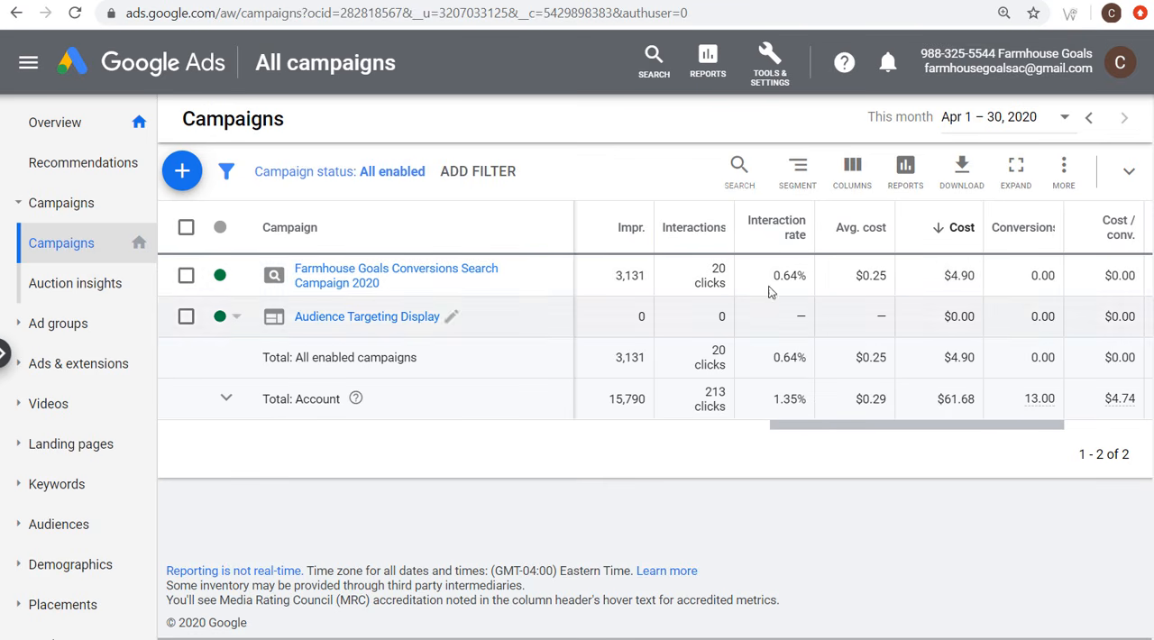
pyautogui.moveTo(777, 277)
pyautogui.mouseDown()
pyautogui.moveTo(803, 279)
pyautogui.moveTo(774, 278)
pyautogui.mouseUp()
pyautogui.click(806, 281)
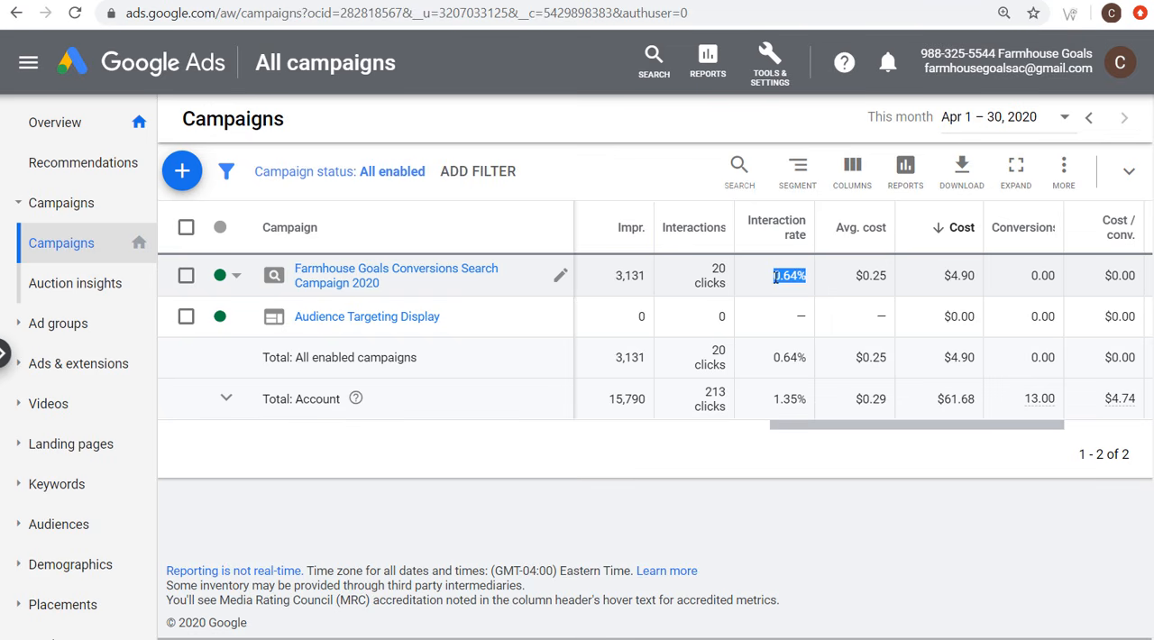
pyautogui.click(775, 278)
# Step: Segment the campaigns table by Network (with search partners) and check the search partners' impressions, interactions and interaction rate
pyautogui.click(798, 171)
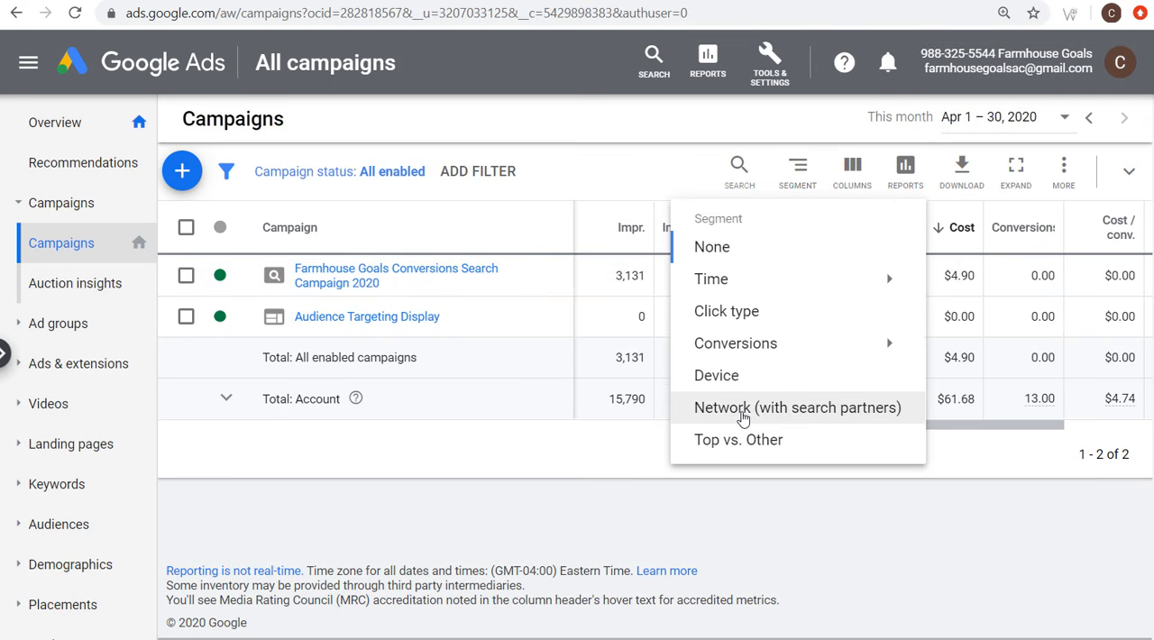
pyautogui.click(745, 415)
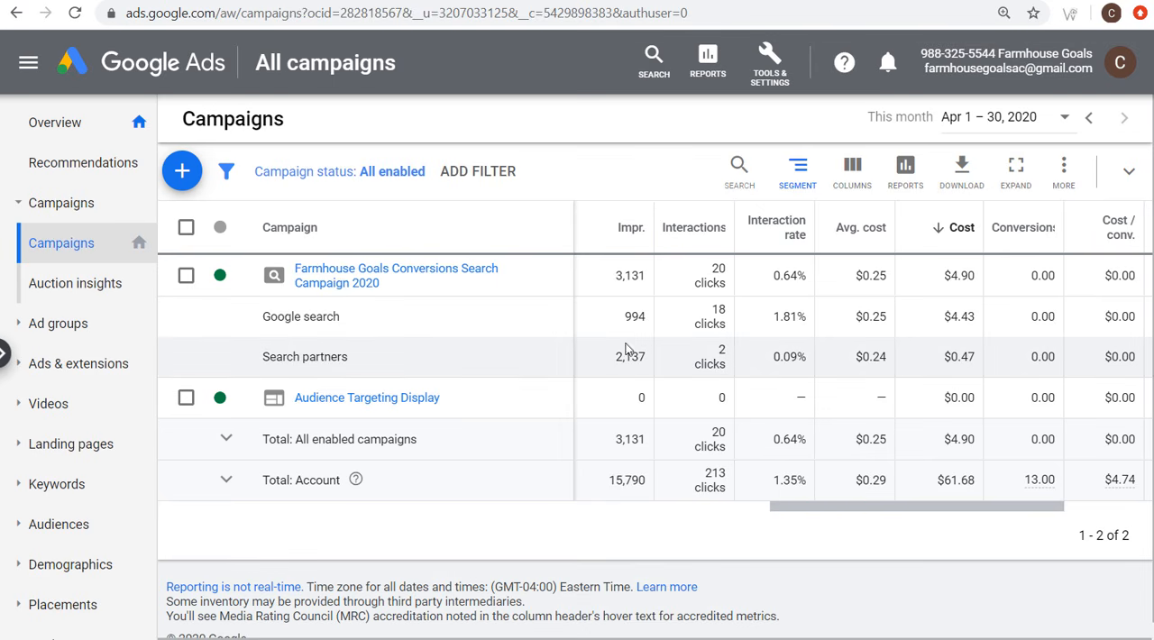
pyautogui.moveTo(615, 359); pyautogui.dragTo(654, 361)
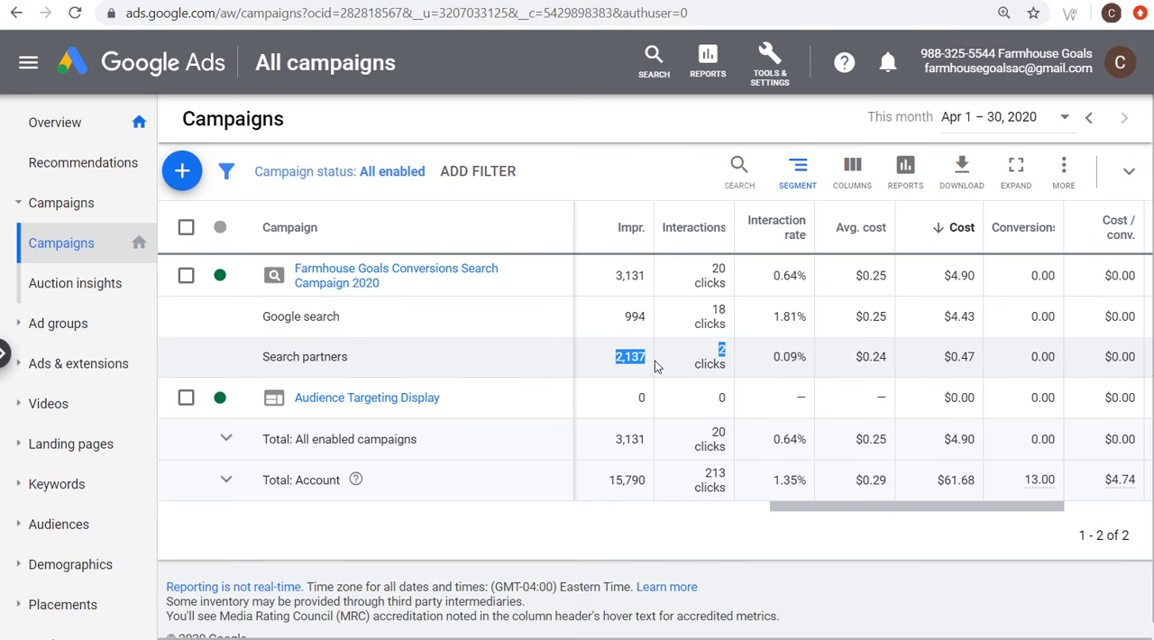
pyautogui.click(717, 357)
pyautogui.moveTo(771, 359); pyautogui.dragTo(804, 354)
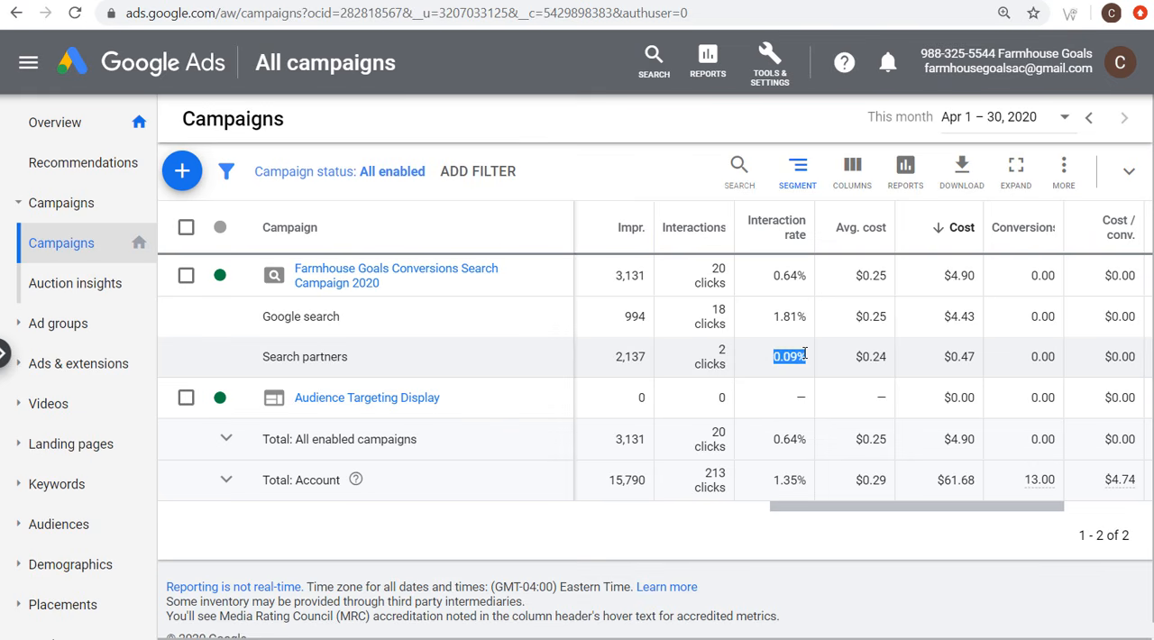
pyautogui.moveTo(423, 360); pyautogui.dragTo(262, 368)
pyautogui.click(298, 325)
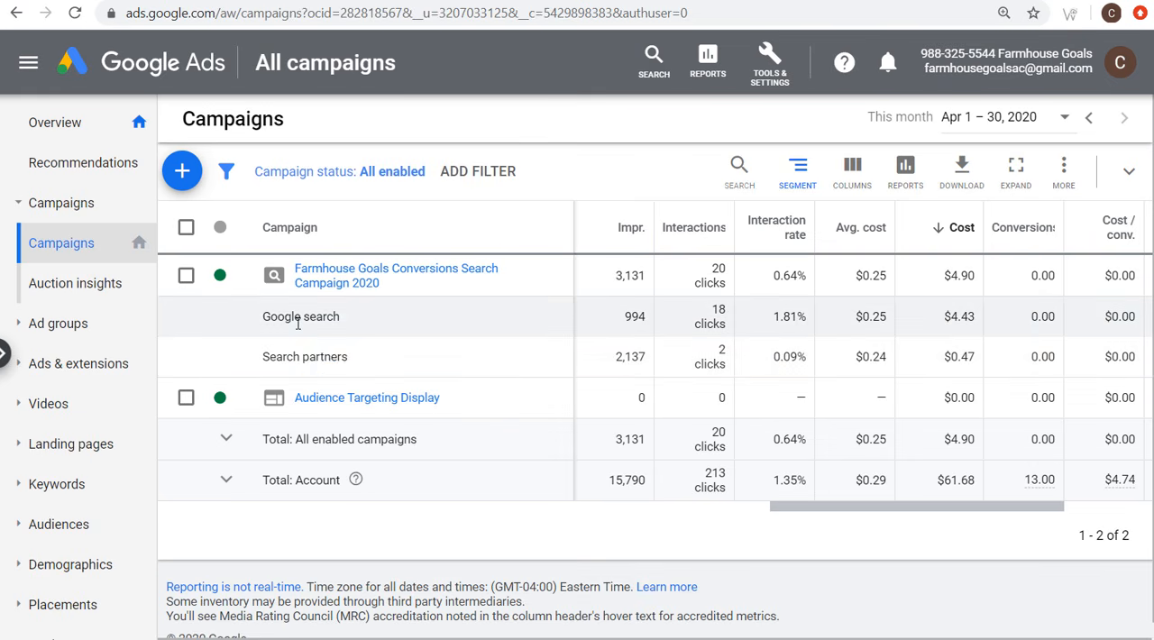
# Step: Examine the interaction rate of the Google search segment in the Farmhouse Goals Conversions Search Campaign 2020
pyautogui.moveTo(815, 321); pyautogui.dragTo(777, 320)
pyautogui.click(787, 320)
pyautogui.moveTo(772, 319); pyautogui.dragTo(803, 321)
pyautogui.click(807, 321)
pyautogui.moveTo(773, 318); pyautogui.dragTo(804, 322)
pyautogui.click(804, 321)
pyautogui.moveTo(776, 314); pyautogui.dragTo(808, 322)
pyautogui.click(808, 320)
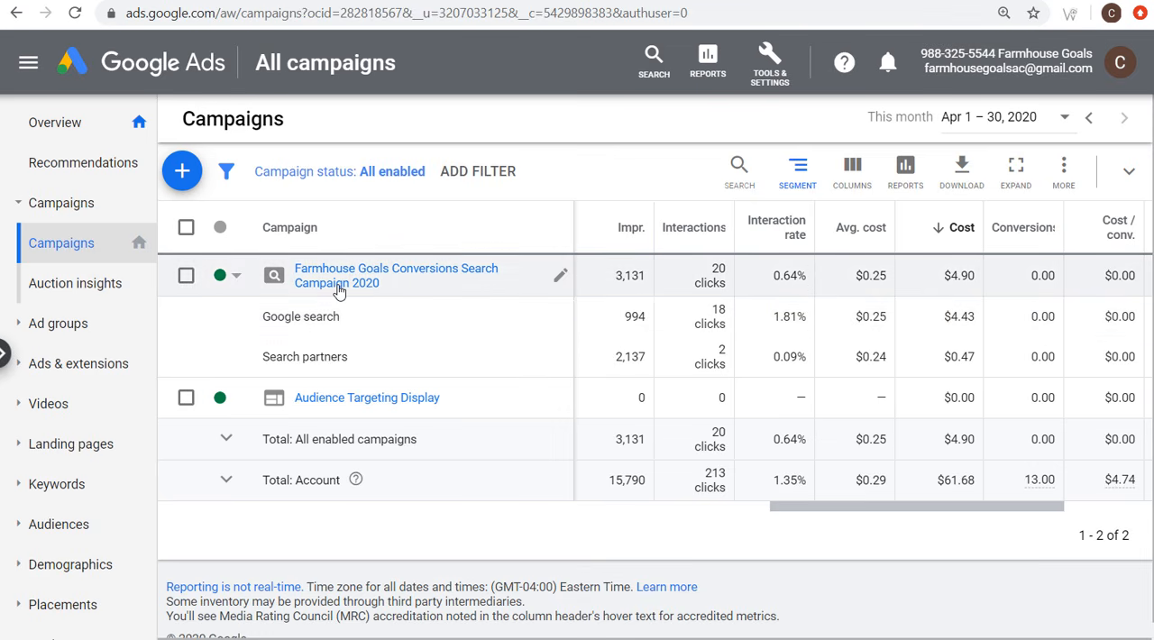
# Step: Open the search keywords of Farmhouse Goals Conversions Search Campaign 2020 and check the CTR and Quality Score of "farmhouse tv stands"
pyautogui.click(339, 288)
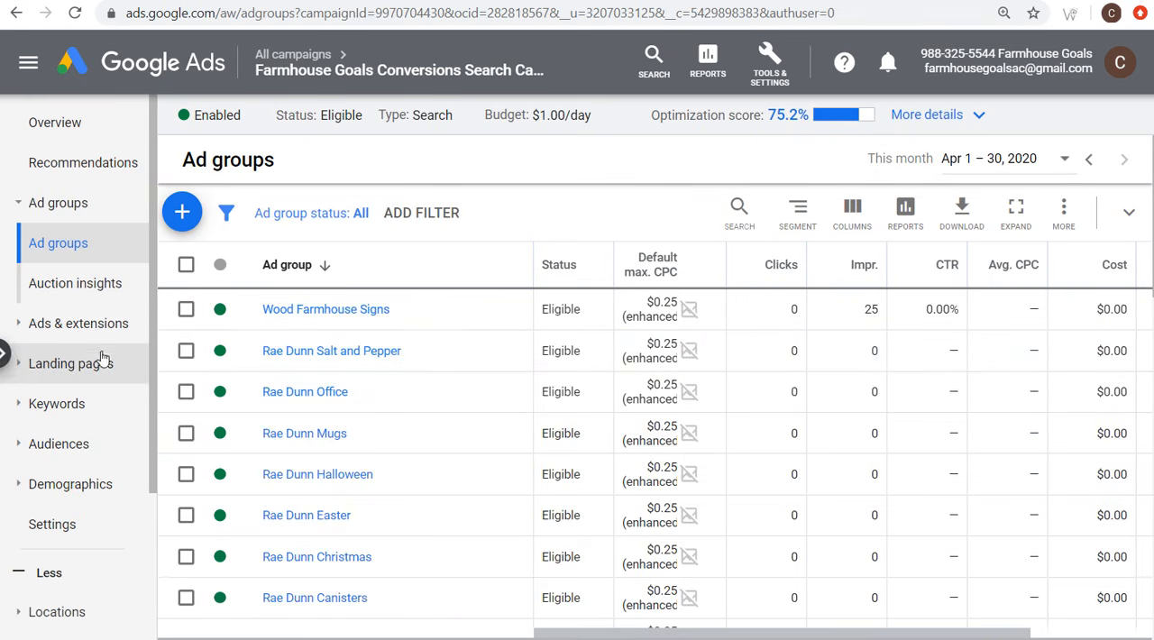
pyautogui.click(41, 407)
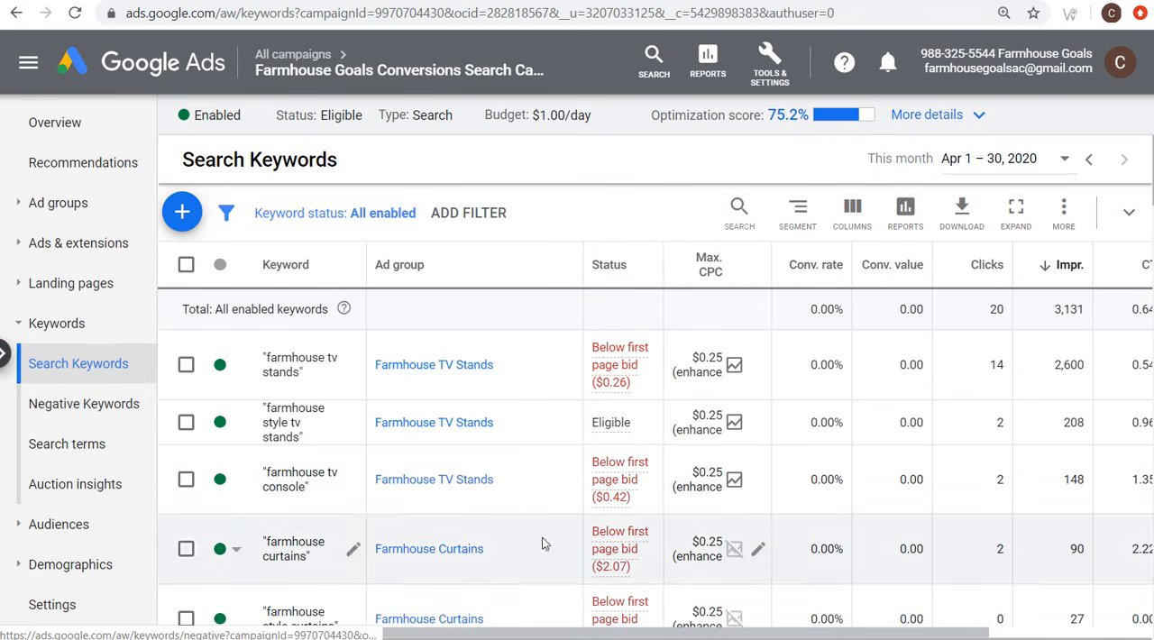
pyautogui.moveTo(696, 636); pyautogui.dragTo(863, 636)
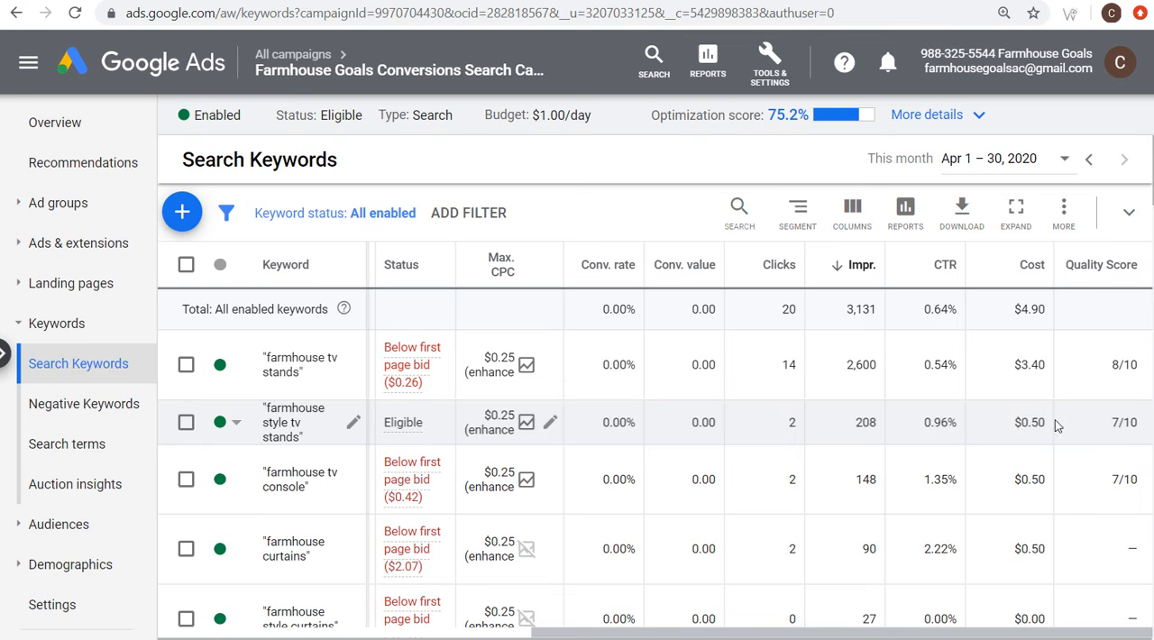
pyautogui.moveTo(919, 369); pyautogui.dragTo(965, 368)
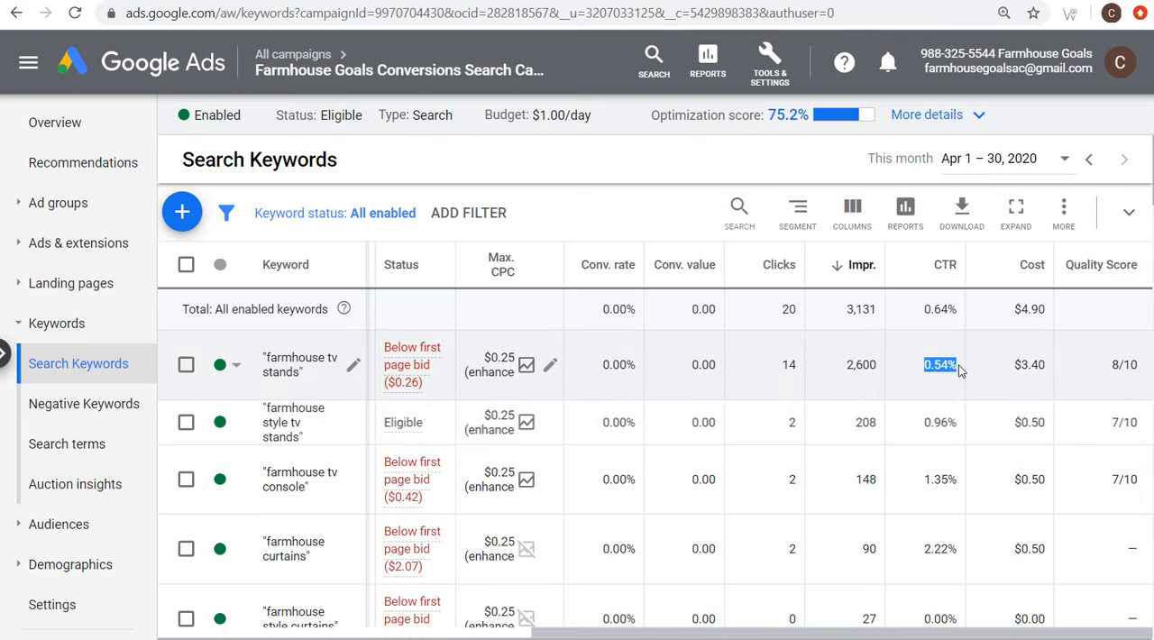
pyautogui.click(953, 365)
pyautogui.moveTo(1109, 365); pyautogui.dragTo(1140, 369)
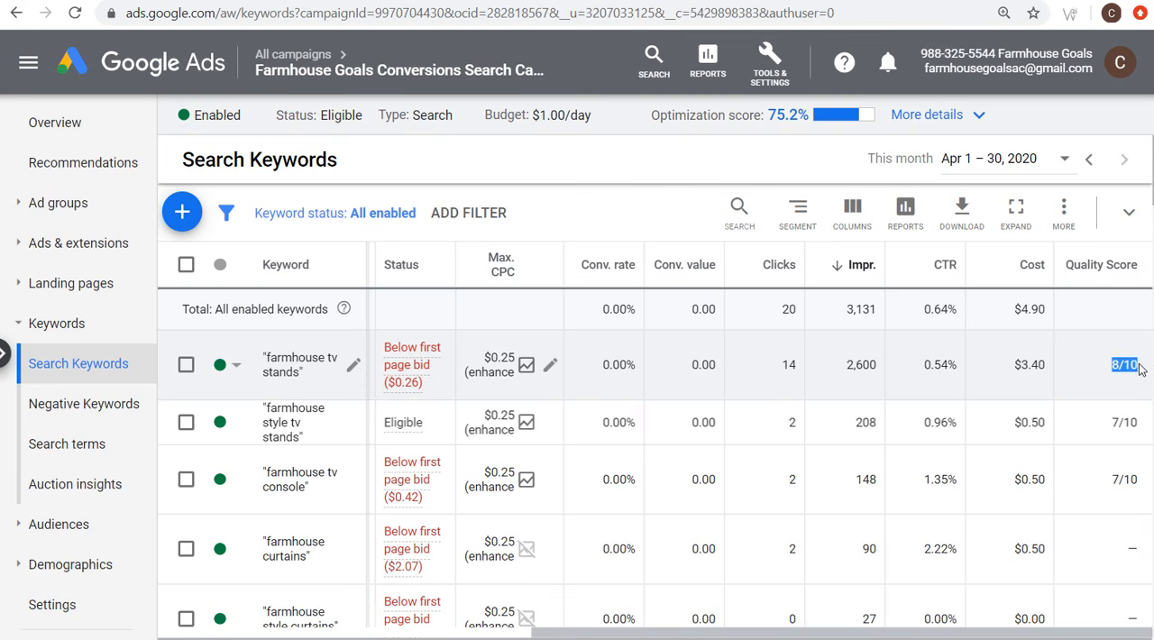
pyautogui.click(920, 372)
pyautogui.moveTo(919, 368); pyautogui.dragTo(957, 364)
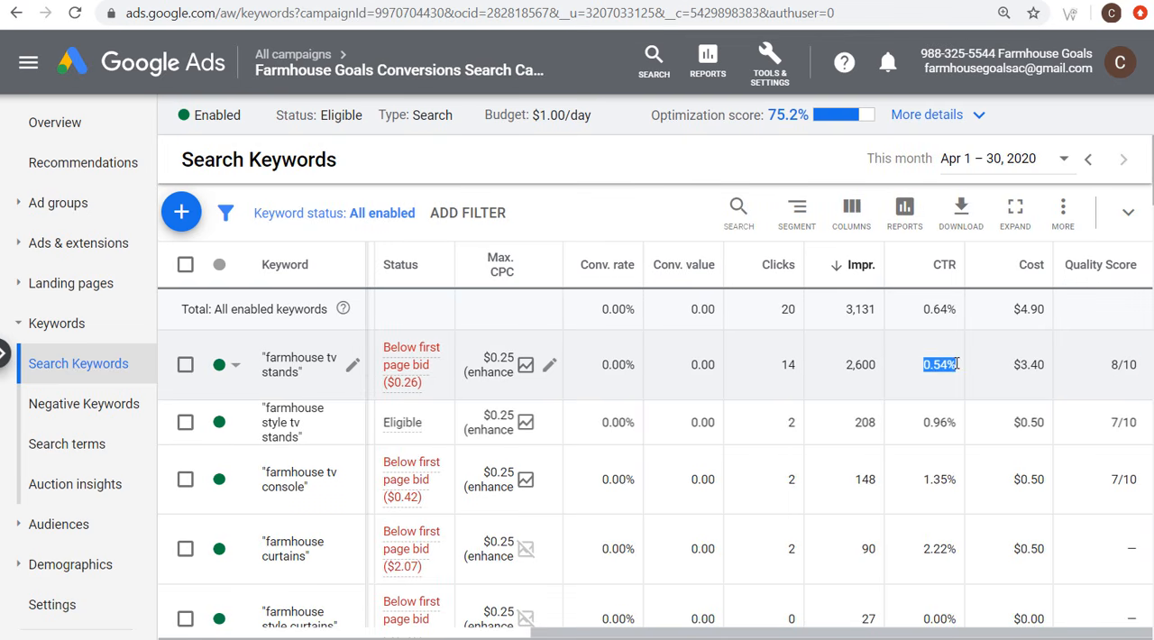
# Step: Compare the Quality Scores of the keywords "farmhouse tv stands" and "farmhouse style tv stands"
pyautogui.click(1115, 364)
pyautogui.moveTo(1115, 364); pyautogui.dragTo(1140, 364)
pyautogui.click(1147, 368)
pyautogui.moveTo(1108, 365); pyautogui.dragTo(1140, 371)
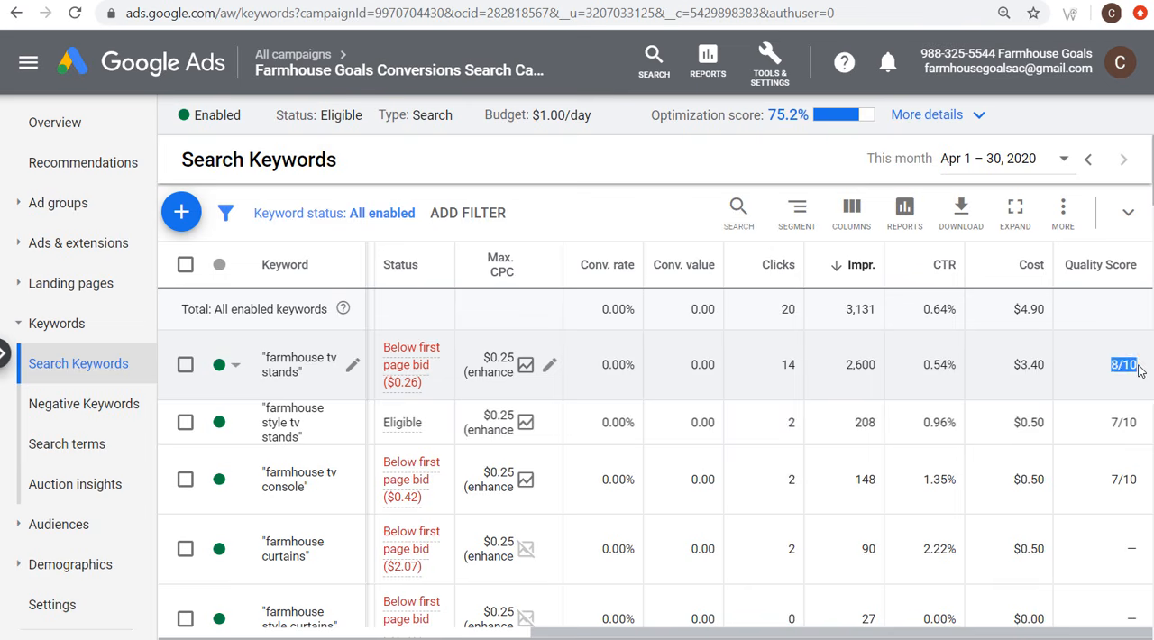
pyautogui.moveTo(1110, 422); pyautogui.dragTo(1138, 424)
pyautogui.click(1135, 424)
# Step: Open the campaign's search terms report, sort it by impressions in descending order and look through the terms
pyautogui.click(51, 448)
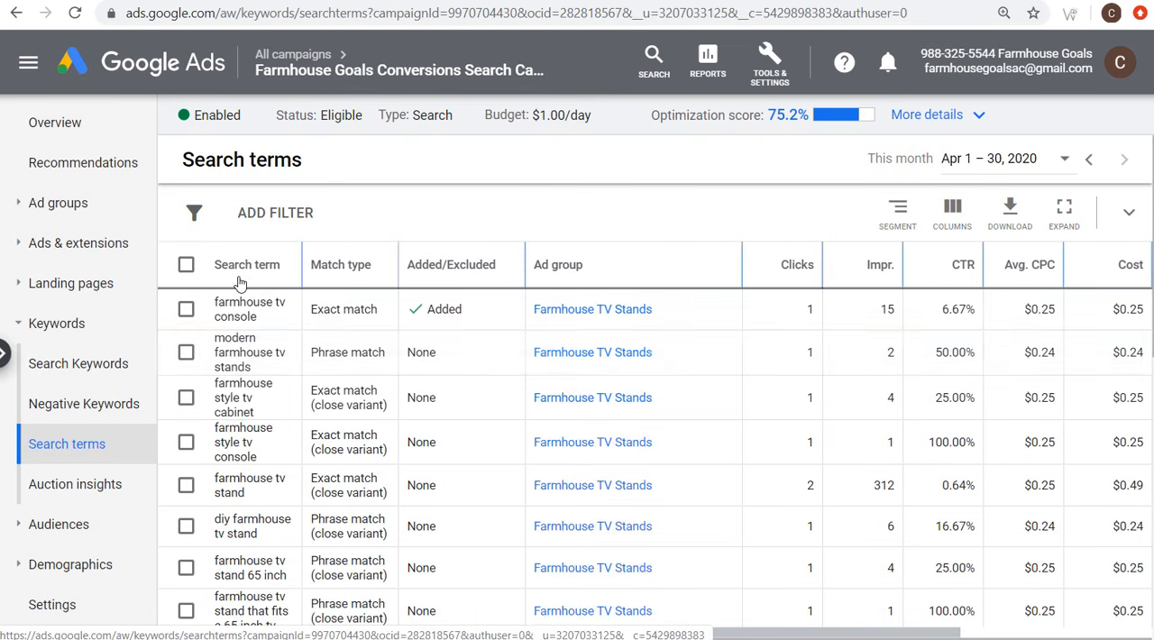
pyautogui.click(876, 266)
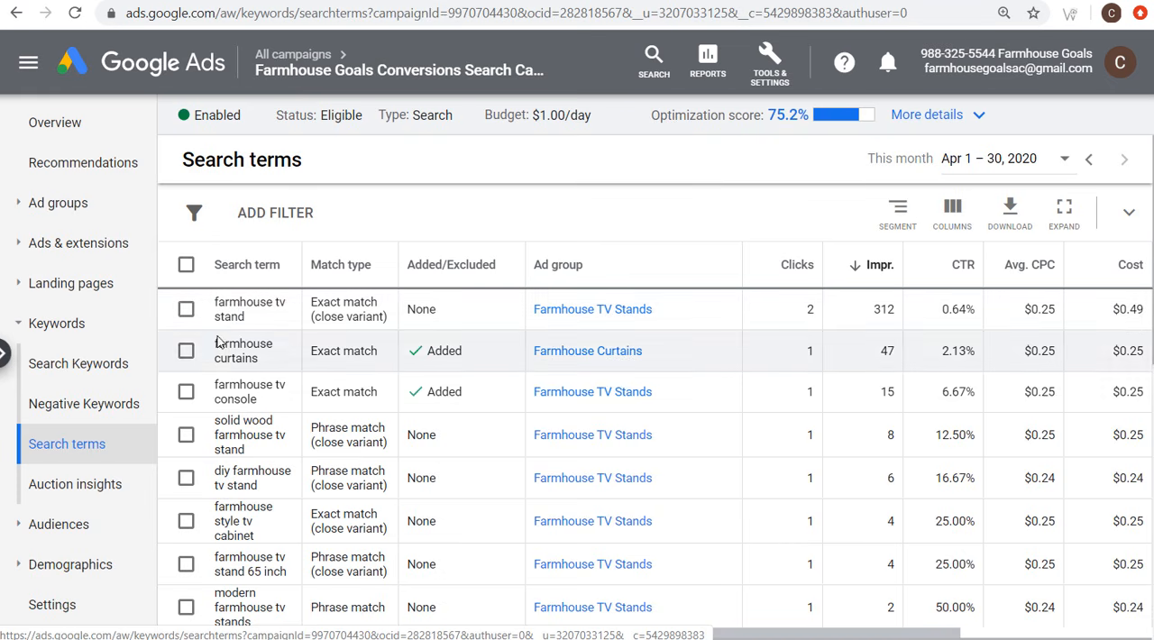
pyautogui.scroll(-2, 256, 393)
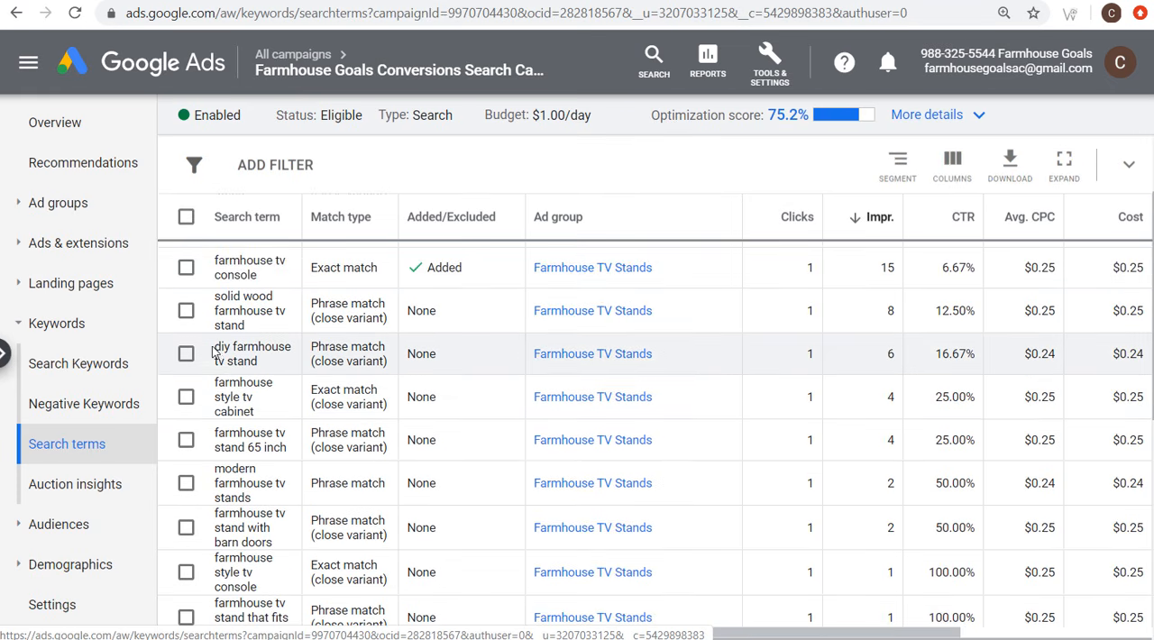
# Step: Add "diy" as a campaign-level negative keyword from the search term "diy farmhouse tv stand" and save it
pyautogui.moveTo(214, 347); pyautogui.dragTo(231, 348)
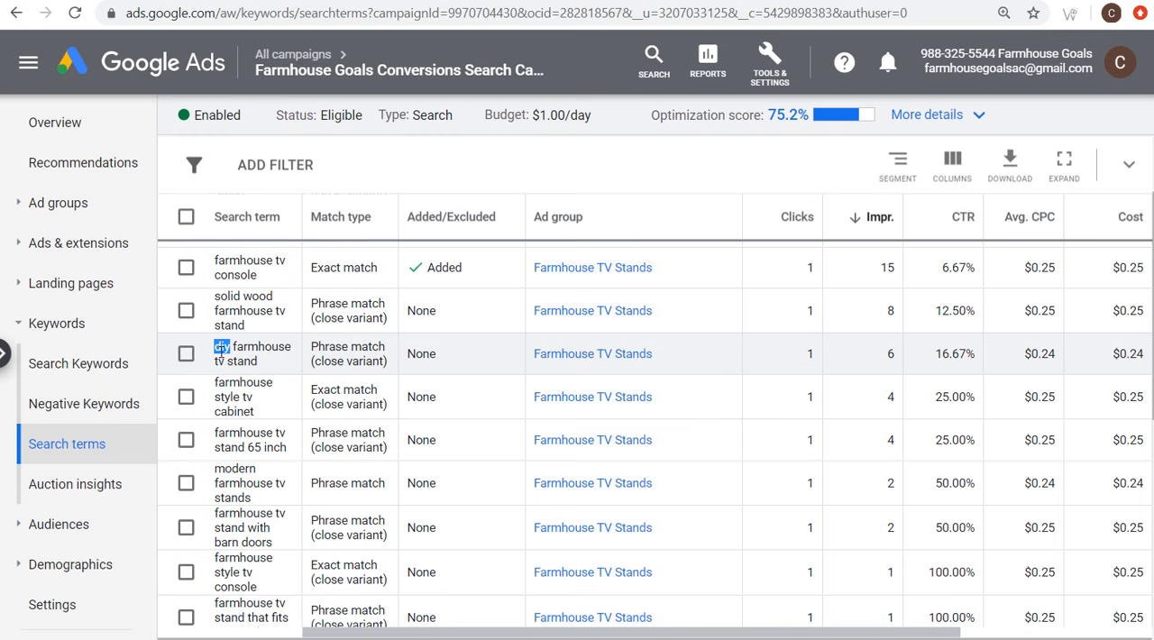
pyautogui.click(187, 357)
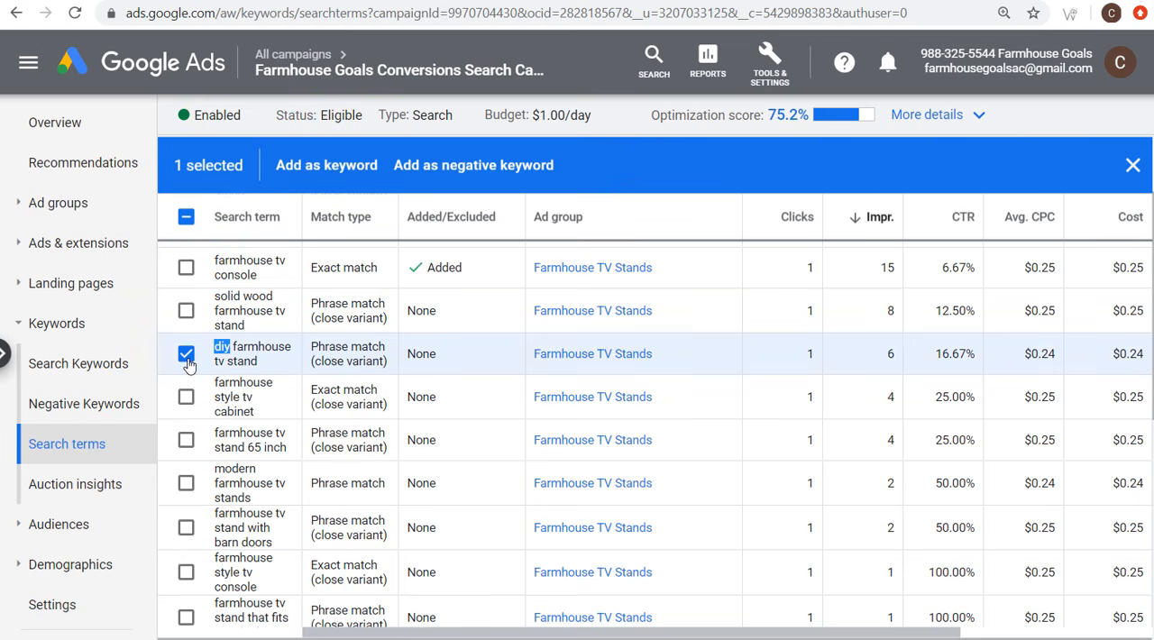
pyautogui.click(450, 167)
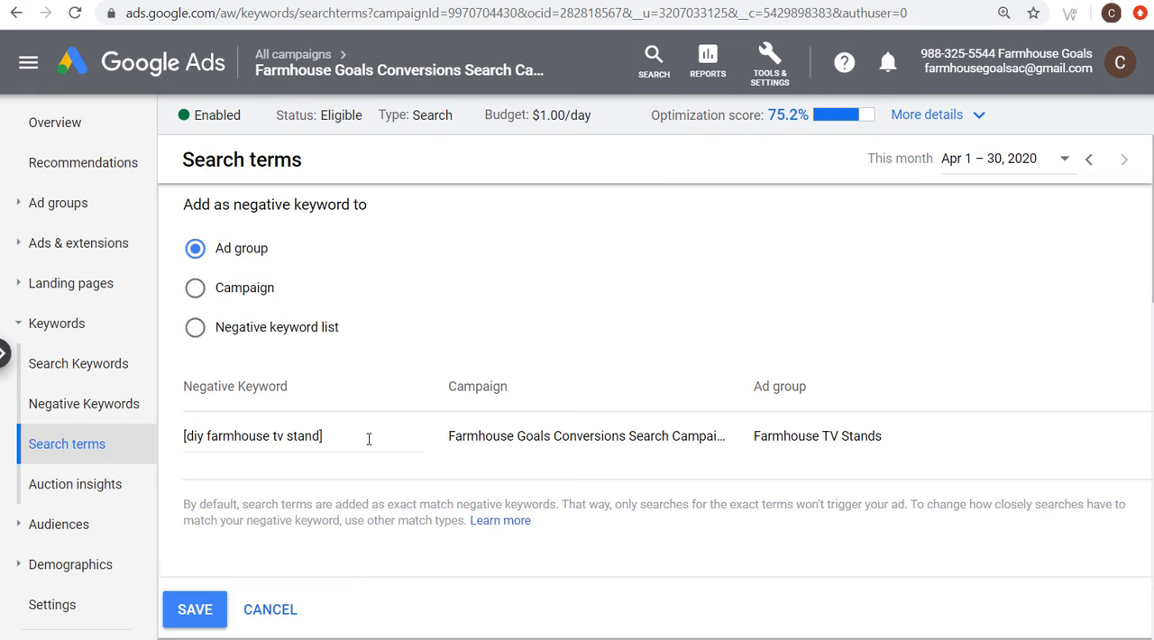
pyautogui.moveTo(368, 439); pyautogui.dragTo(131, 442)
pyautogui.write('diy')
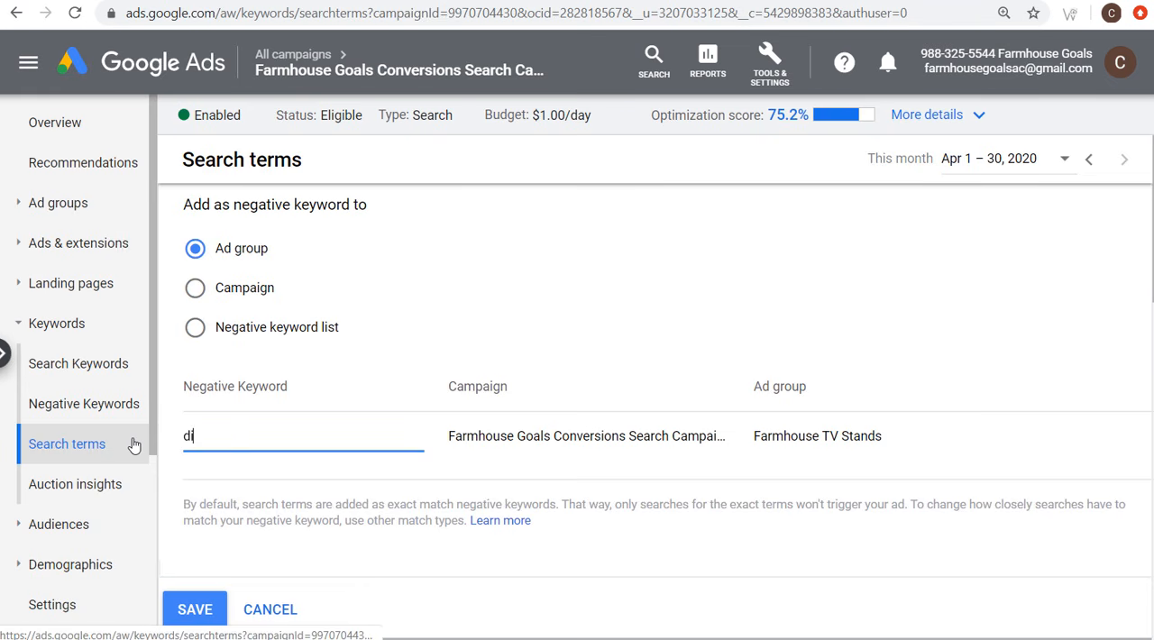
pyautogui.click(195, 288)
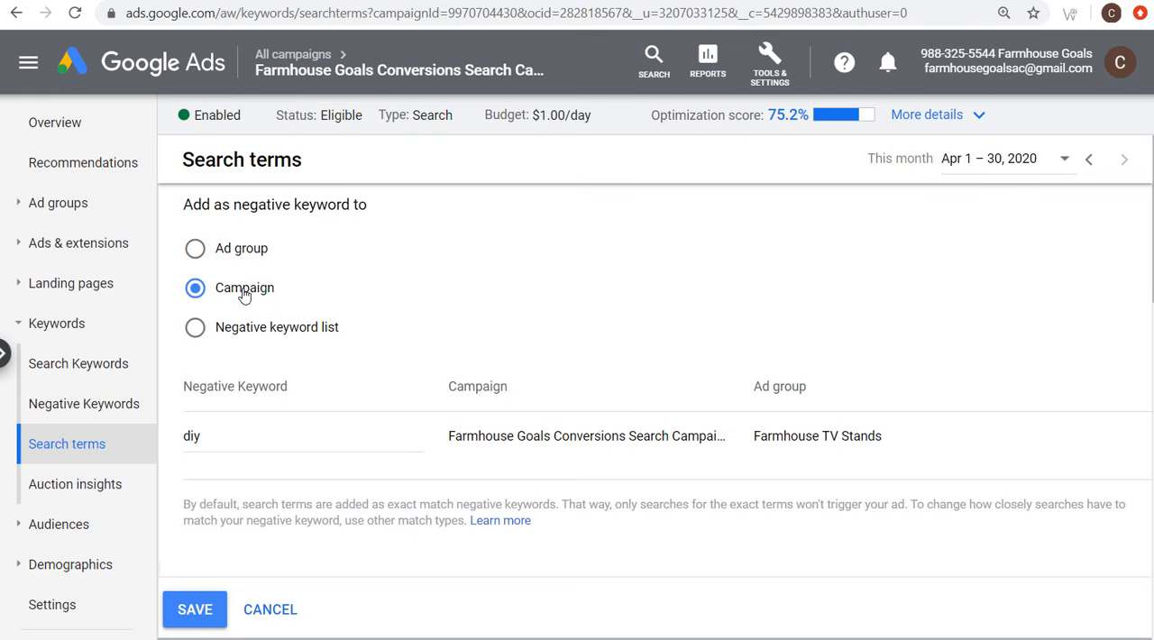
pyautogui.click(195, 609)
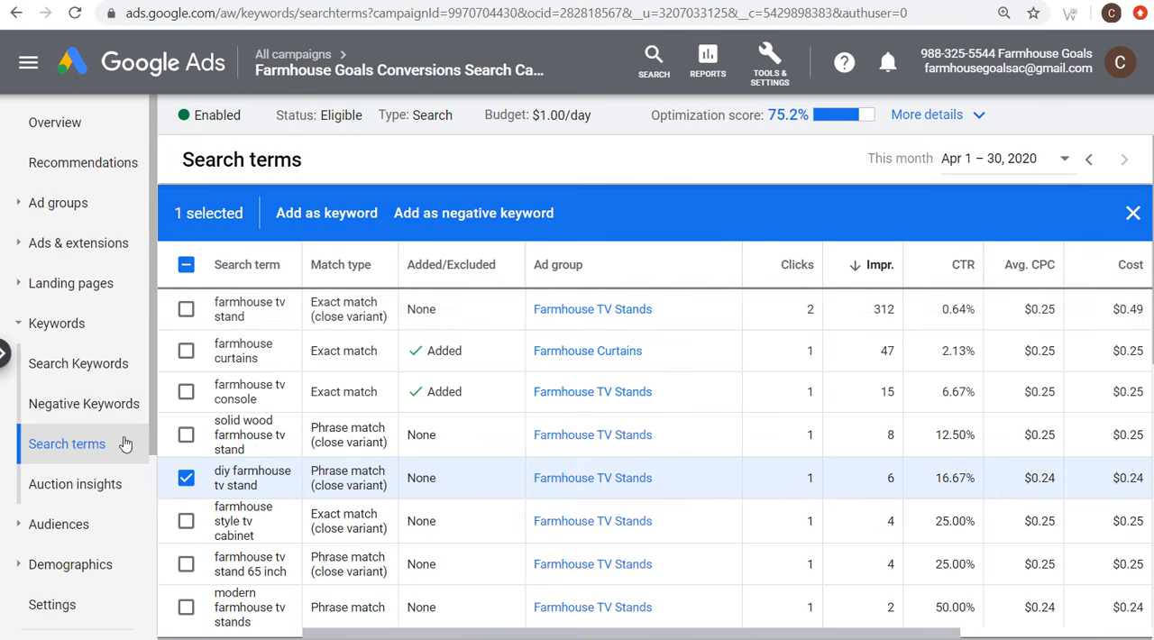
# Step: Open the campaign's negative keywords, switch to the surfsideppc.com negative keywords guide and find its "Negative Keyword List For New Campaigns"
pyautogui.click(97, 412)
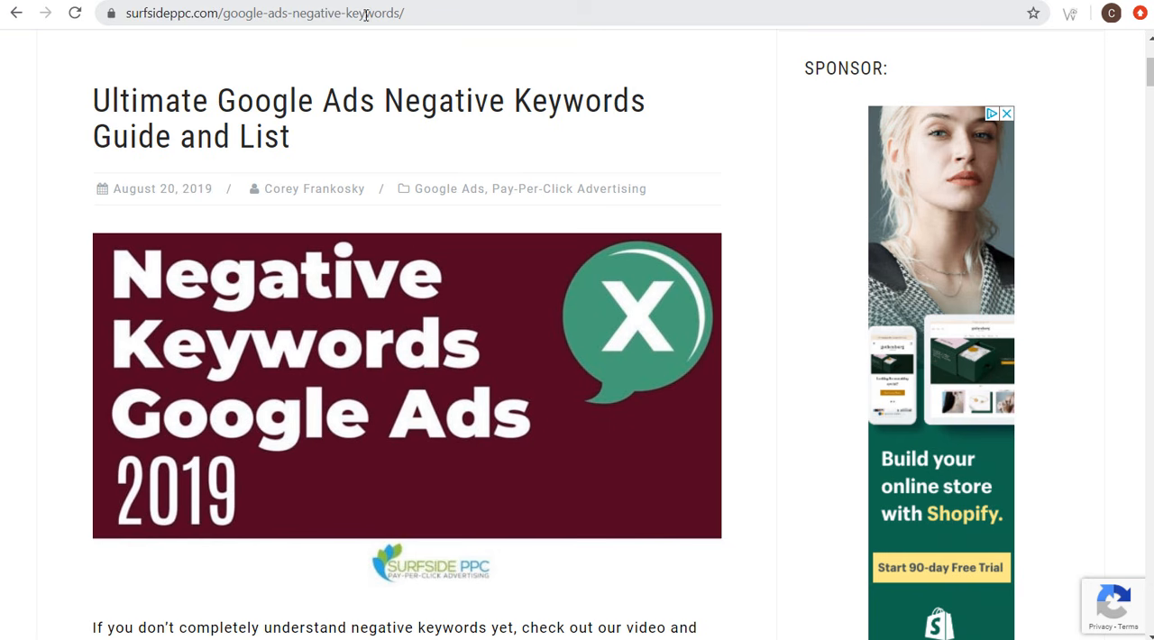
pyautogui.scroll(-9, 203, 167)
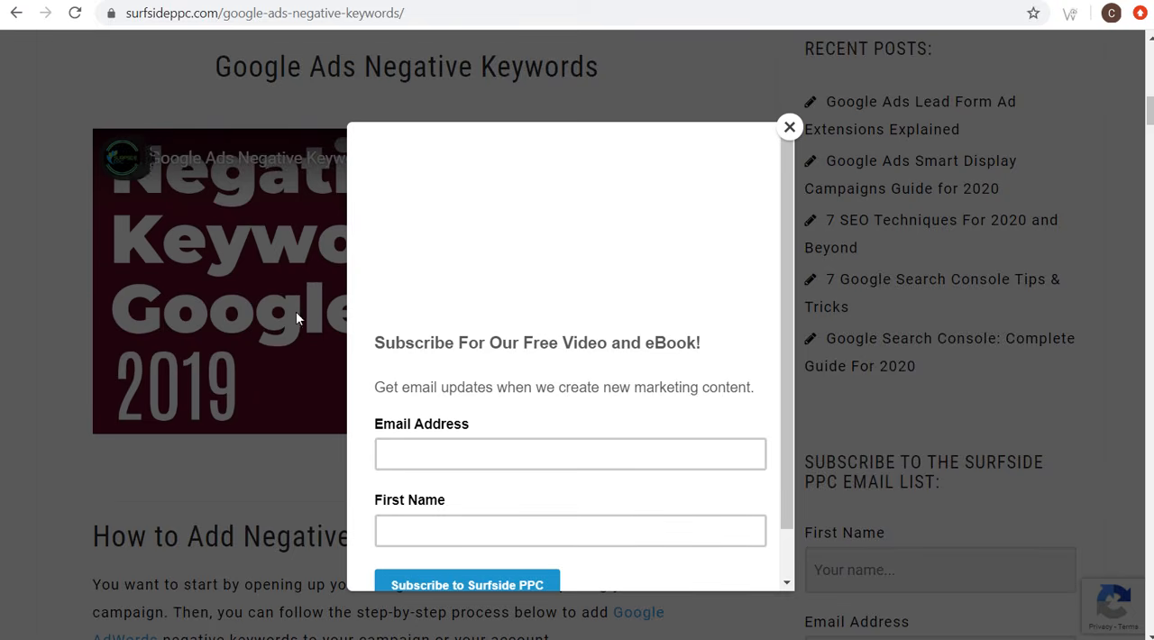
pyautogui.click(789, 125)
pyautogui.scroll(-13, 76, 265)
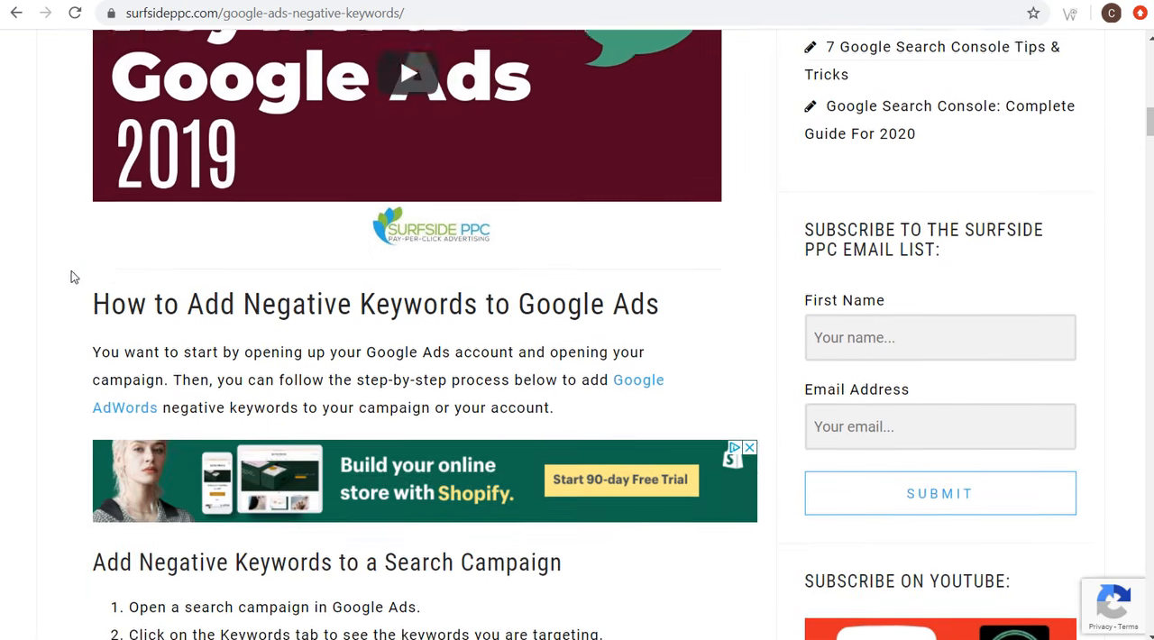
pyautogui.scroll(-15, 82, 233)
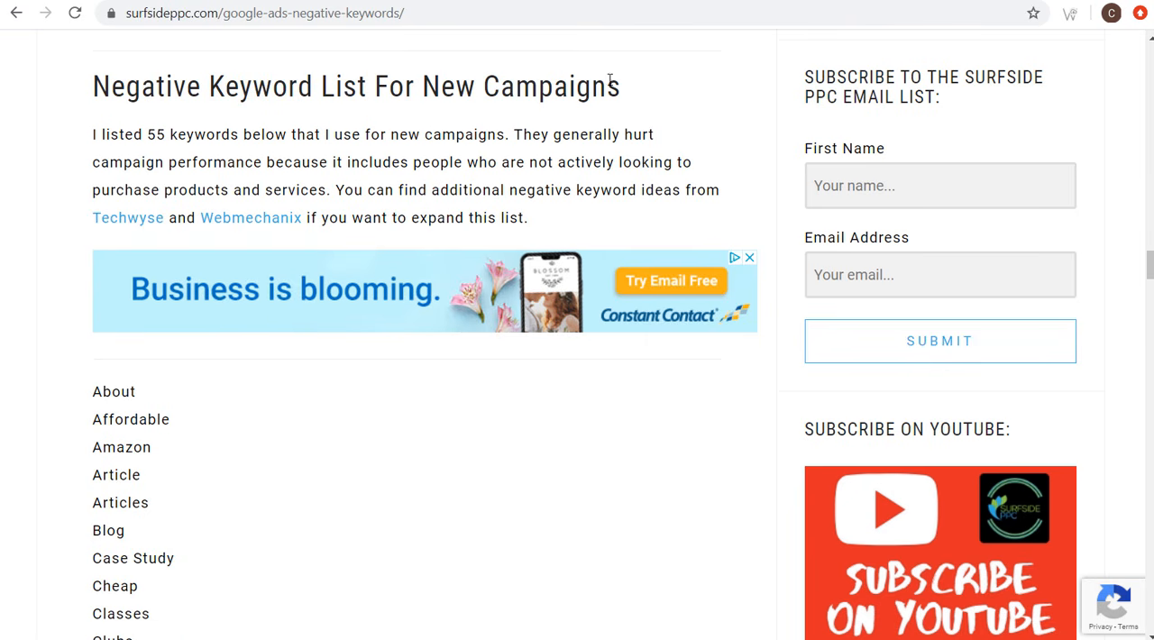
# Step: Copy the guide's whole negative keyword list from "About" to "Where Can" and look over its entries, such as "Templates"
pyautogui.scroll(-1, 150, 196)
pyautogui.moveTo(82, 306); pyautogui.dragTo(416, 438)
pyautogui.scroll(-6, 342, 400)
pyautogui.scroll(-9, 381, 406)
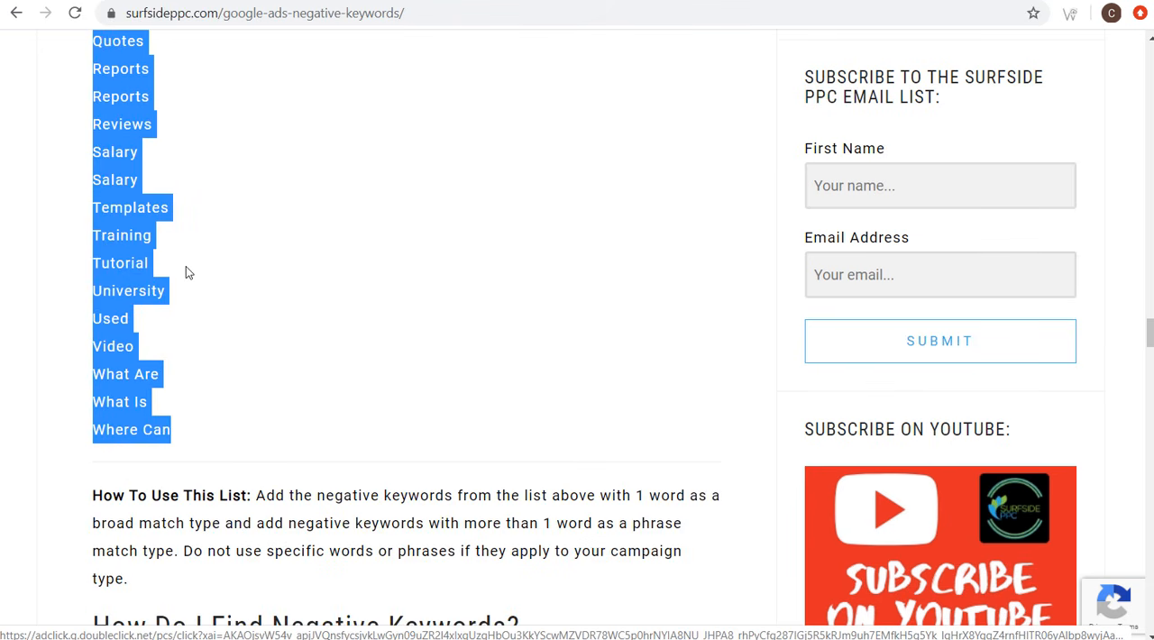
pyautogui.click(178, 237)
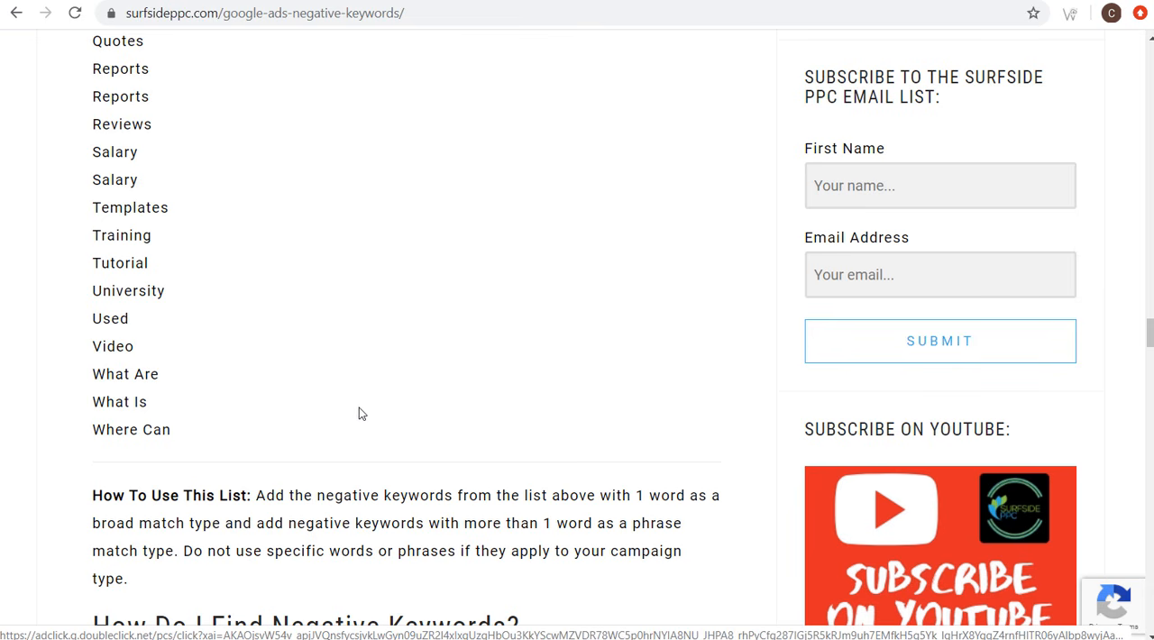
pyautogui.moveTo(90, 207); pyautogui.dragTo(174, 210)
pyautogui.click(202, 212)
pyautogui.scroll(1, 131, 151)
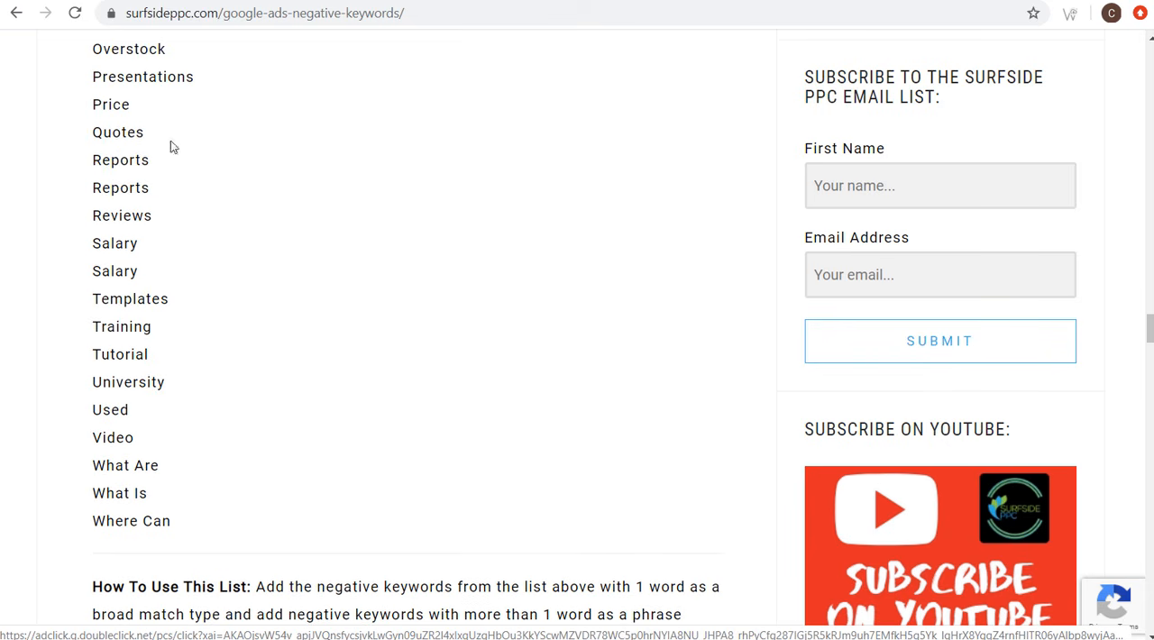
pyautogui.scroll(1, 189, 208)
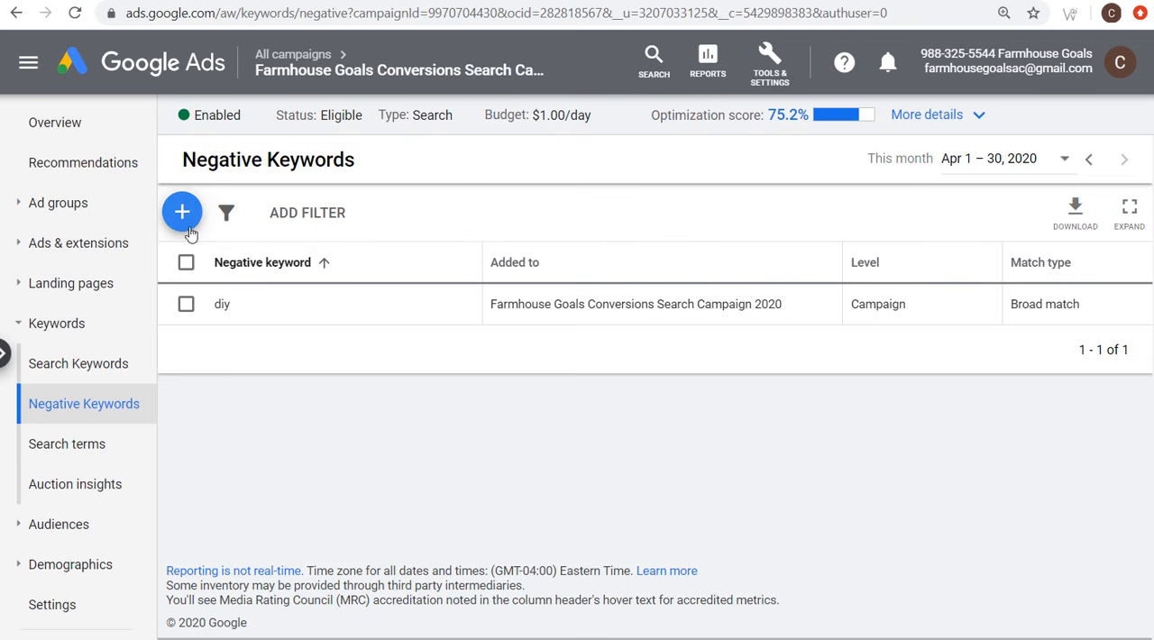
# Step: Start adding negative keywords to the campaign and check the option of applying the existing FHG Negative Keyword List, leaving it unselected
pyautogui.click(181, 215)
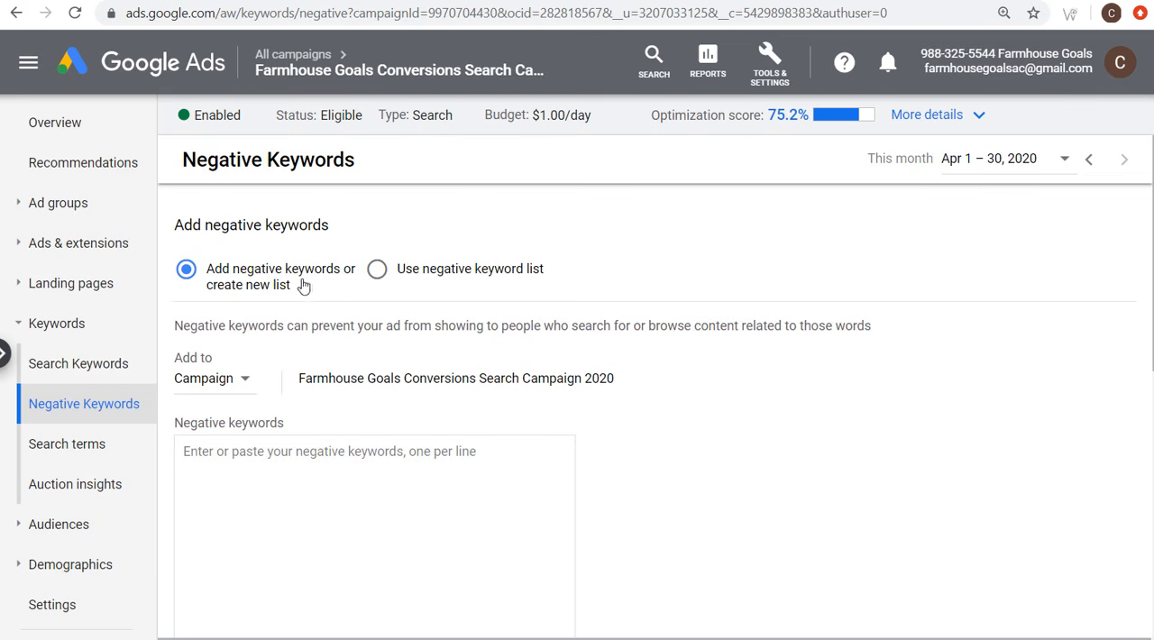
pyautogui.click(379, 272)
pyautogui.scroll(-2, 585, 352)
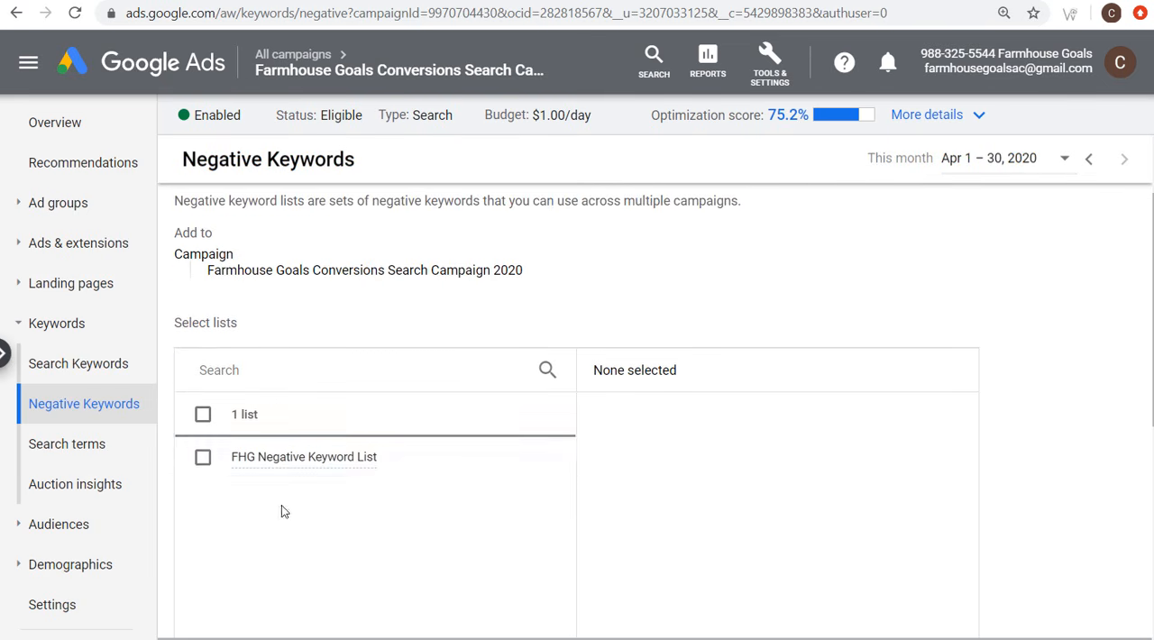
pyautogui.click(203, 458)
pyautogui.click(199, 463)
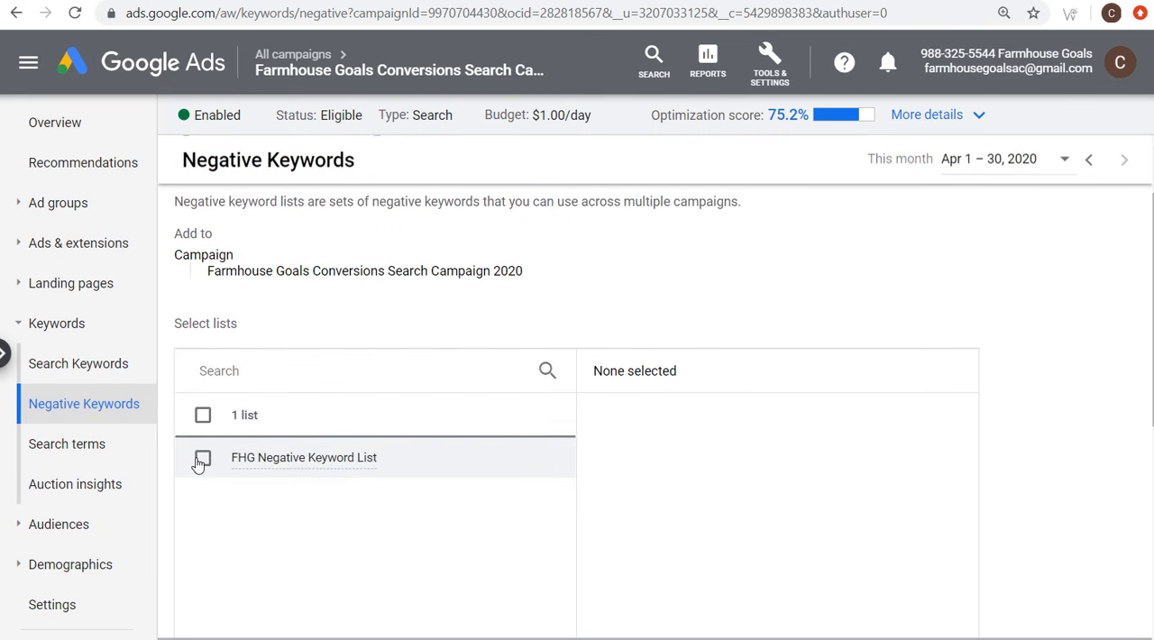
pyautogui.click(202, 463)
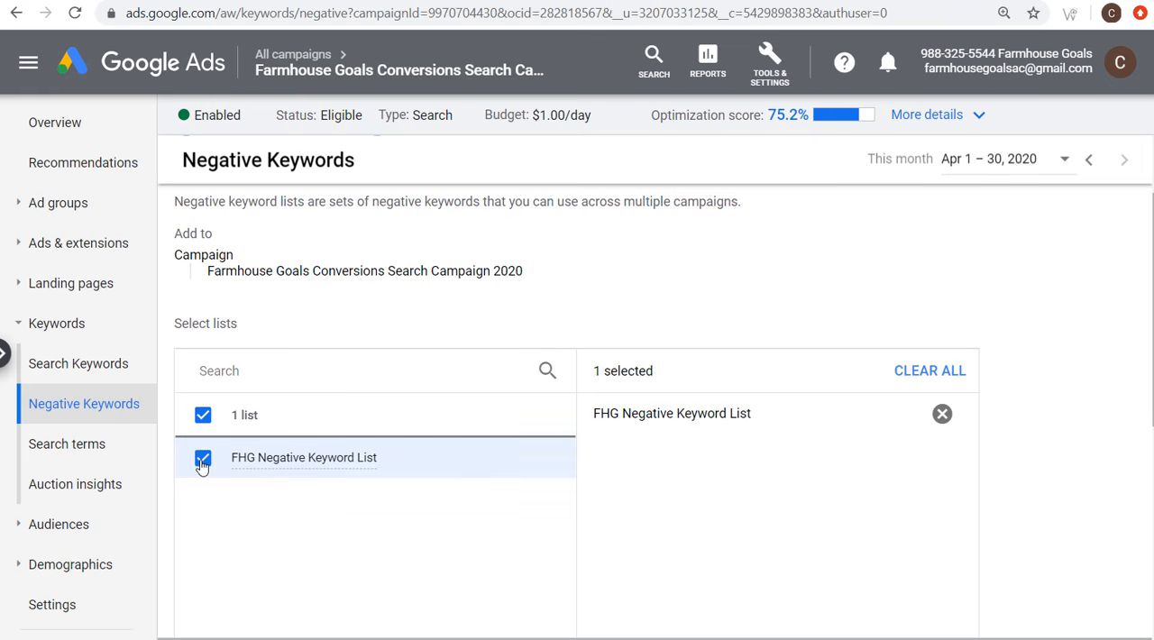
pyautogui.click(202, 461)
pyautogui.scroll(2, 243, 300)
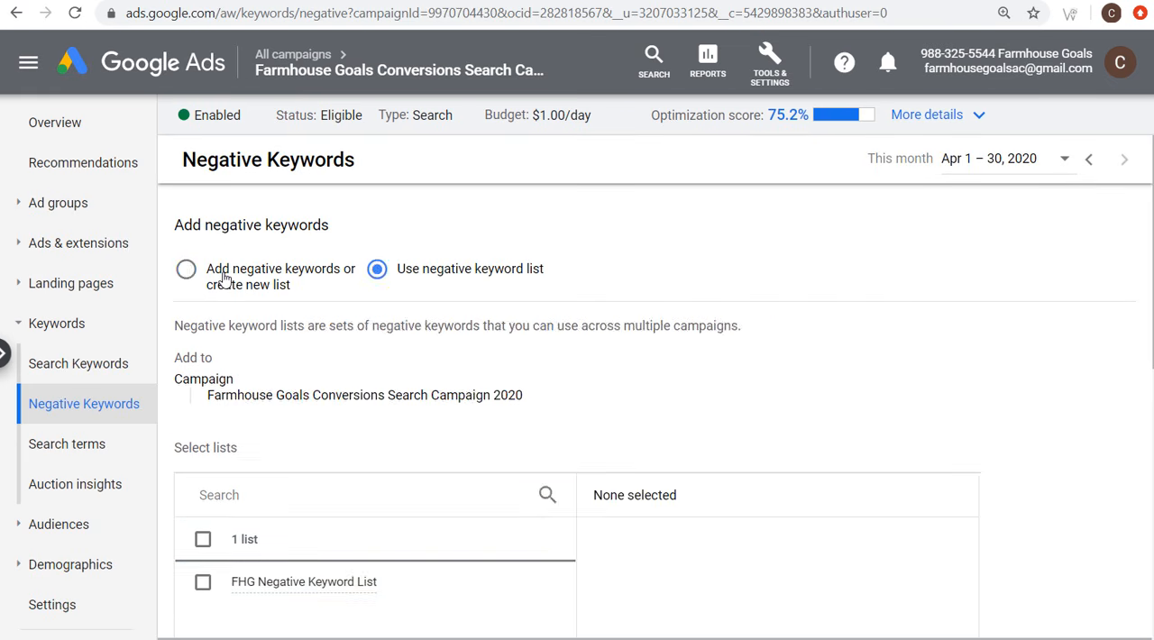
# Step: Choose to add new negative keywords at campaign level and paste in the copied keyword list
pyautogui.click(223, 279)
pyautogui.scroll(-2, 683, 378)
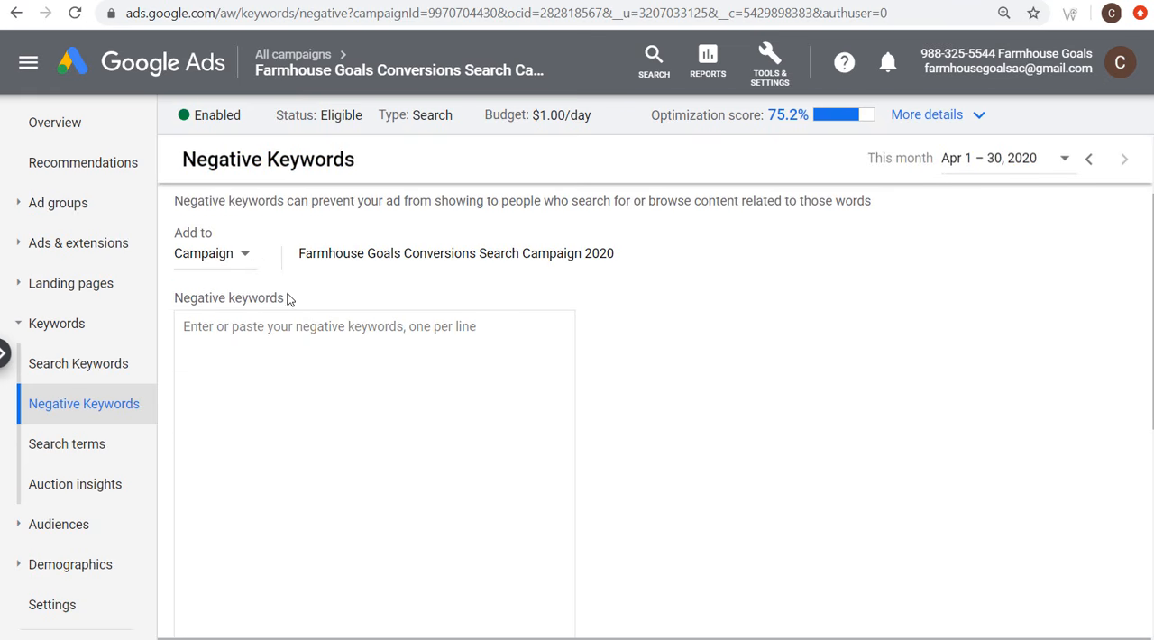
pyautogui.hotkey('ctrl', 'v')
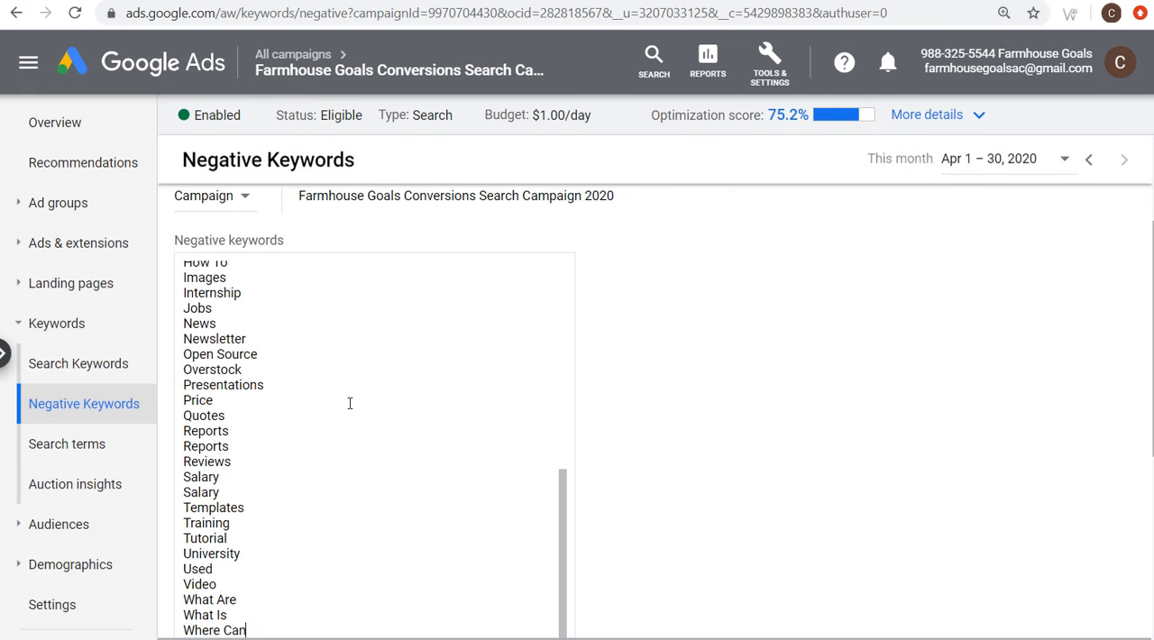
# Step: Look through the pasted negative keywords, checking whether entries such as DIY, Definition and Craigslist suit the campaign
pyautogui.scroll(-2, 637, 506)
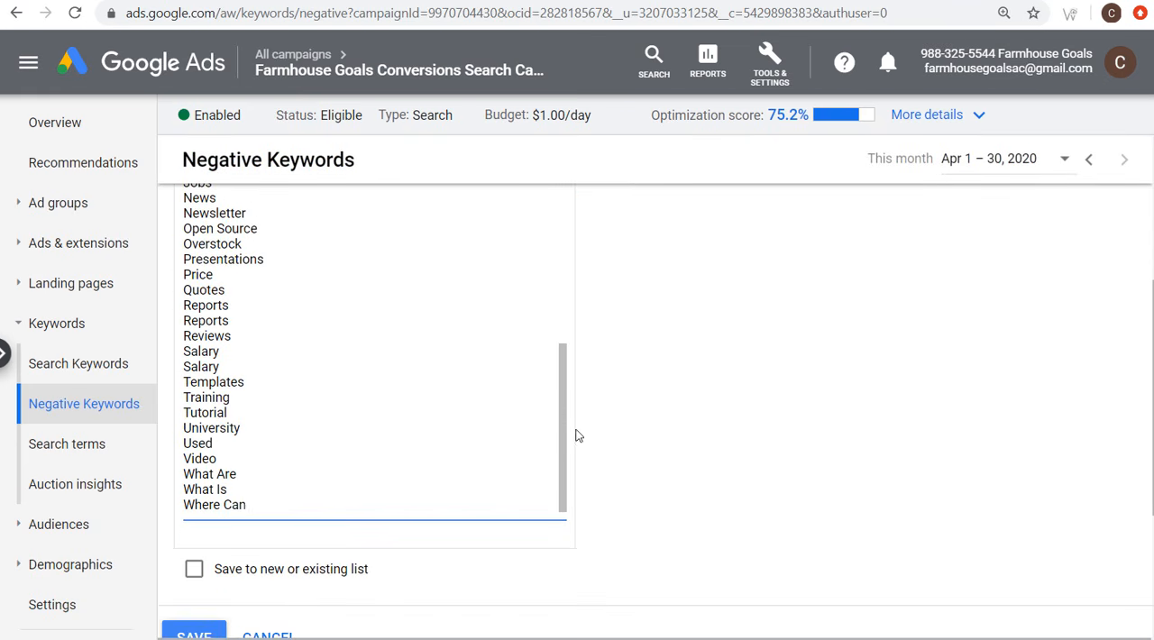
pyautogui.scroll(2, 604, 425)
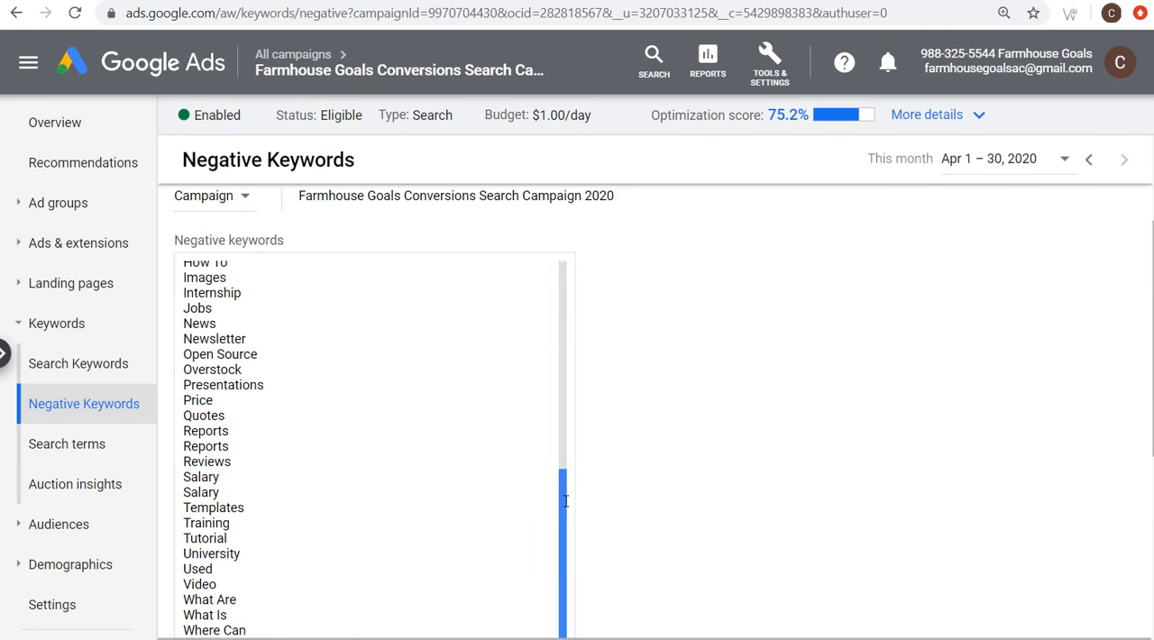
pyautogui.moveTo(557, 507); pyautogui.dragTo(548, 338)
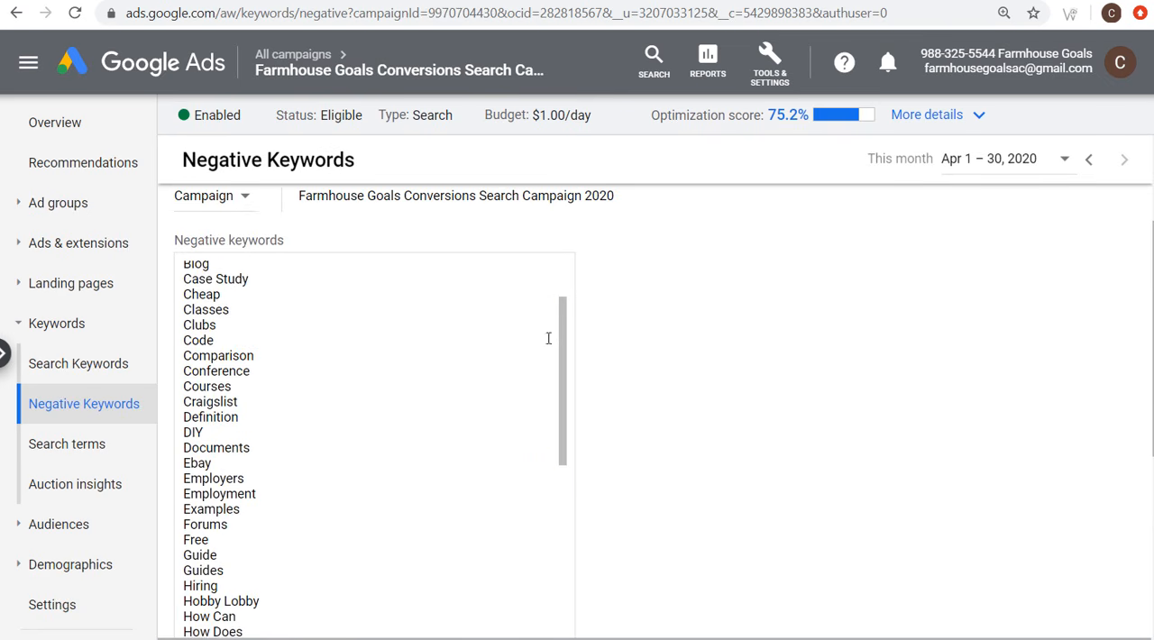
pyautogui.moveTo(221, 434); pyautogui.dragTo(167, 432)
pyautogui.moveTo(261, 415); pyautogui.dragTo(160, 421)
pyautogui.moveTo(264, 400); pyautogui.dragTo(150, 407)
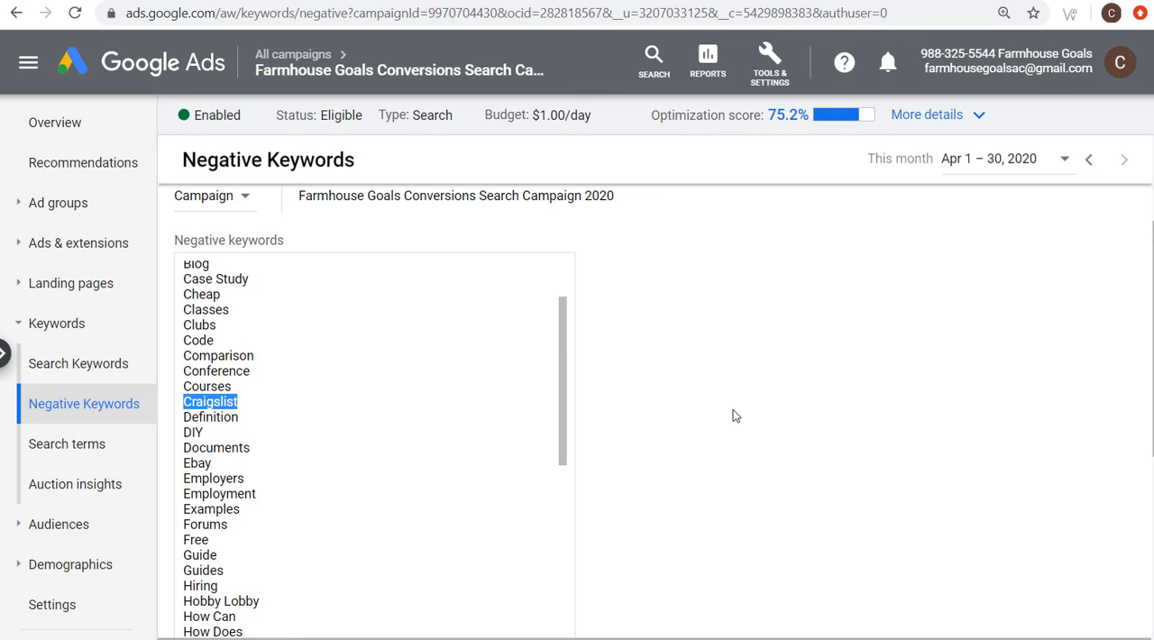
pyautogui.moveTo(556, 342); pyautogui.dragTo(561, 288)
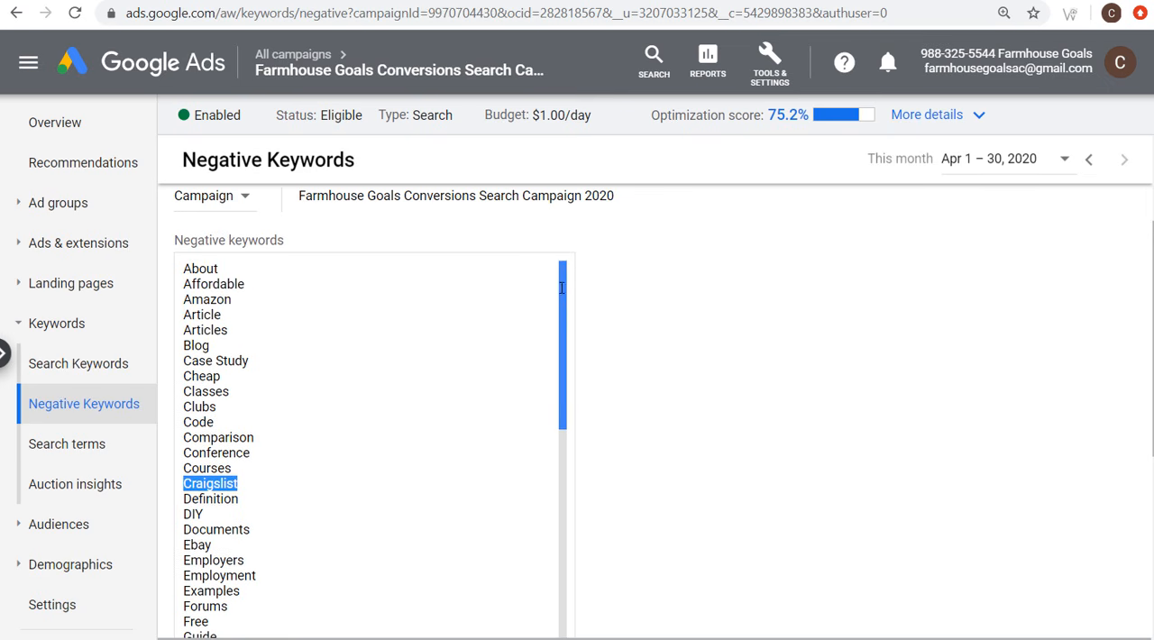
pyautogui.click(282, 355)
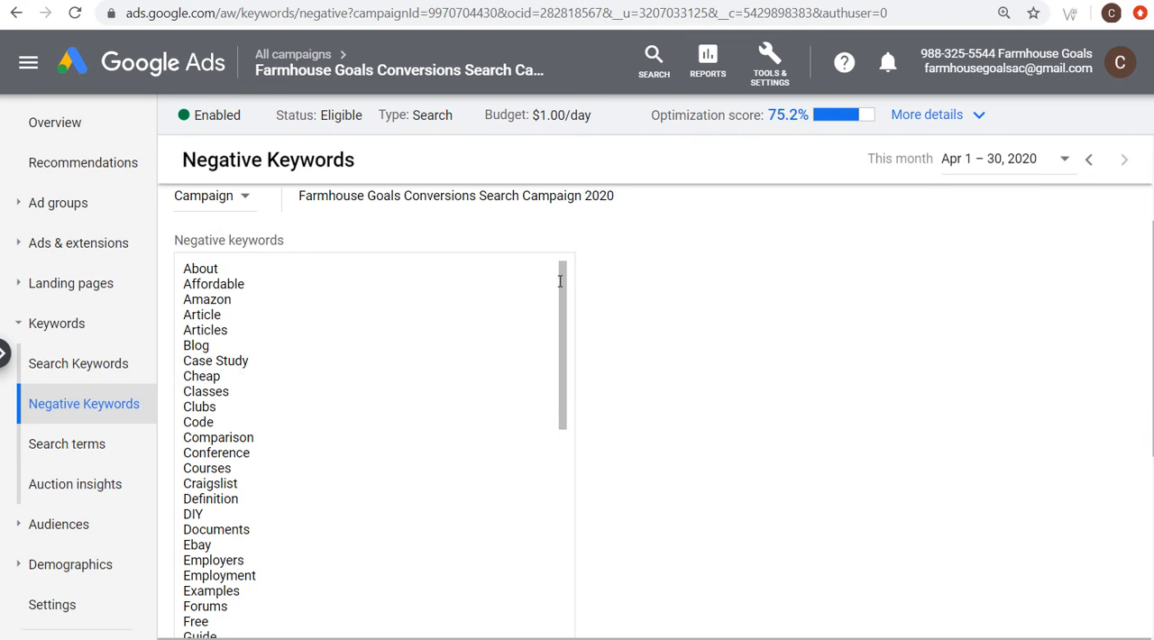
# Step: Save the pasted negative keywords to the campaign and look through the negative keywords table and its match types
pyautogui.moveTo(559, 282); pyautogui.dragTo(592, 512)
pyautogui.scroll(-4, 515, 357)
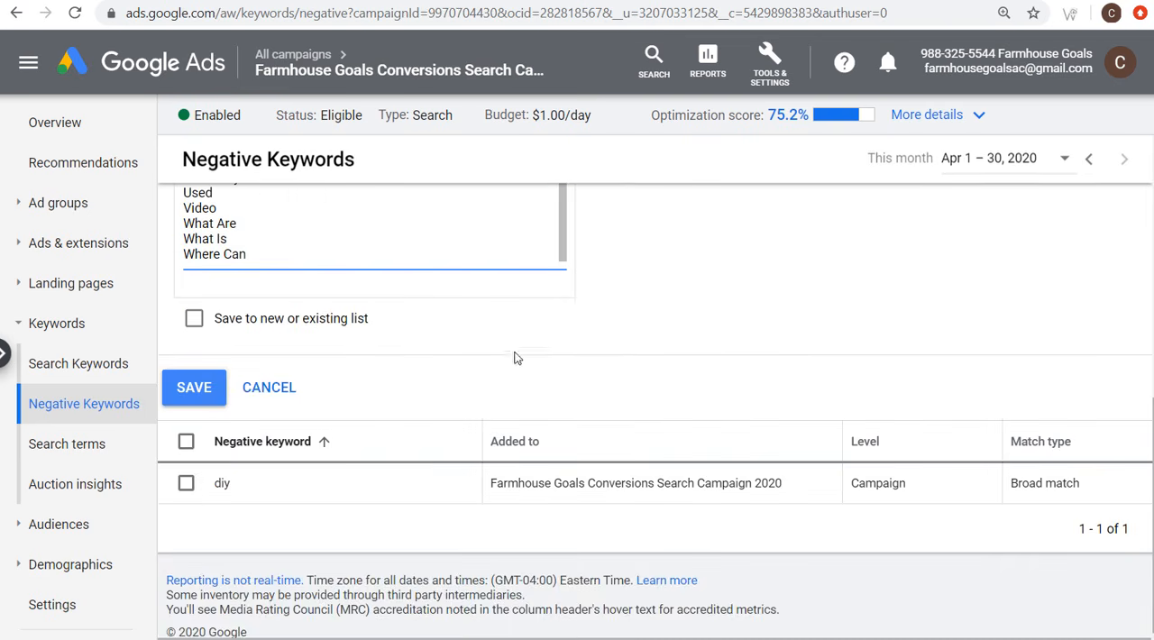
pyautogui.click(192, 395)
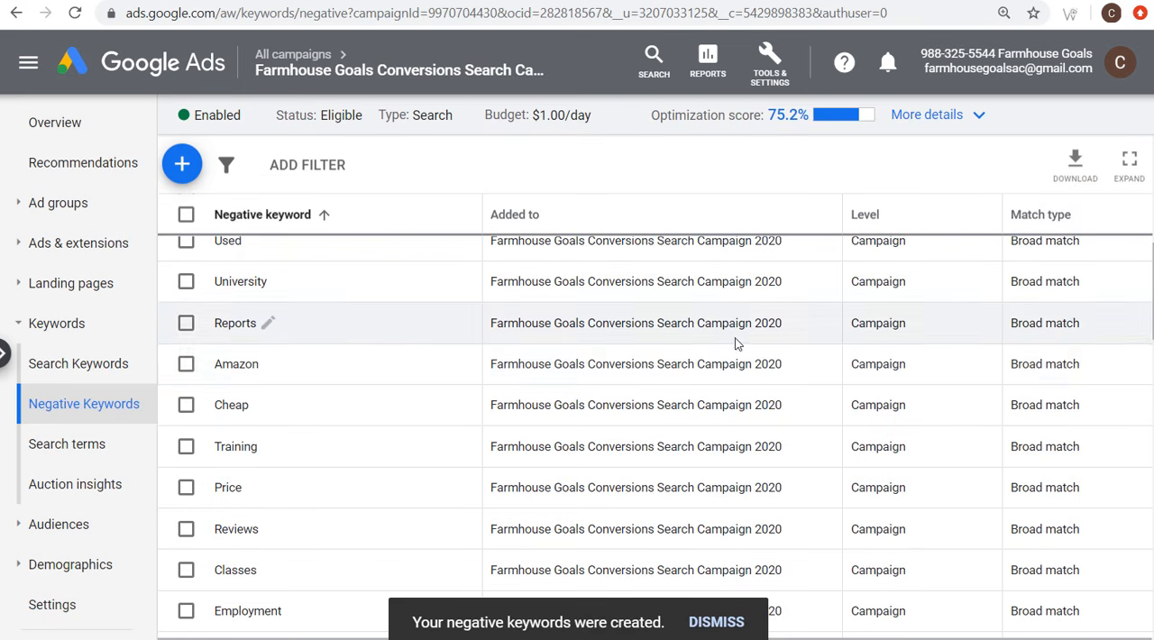
pyautogui.scroll(-6, 732, 352)
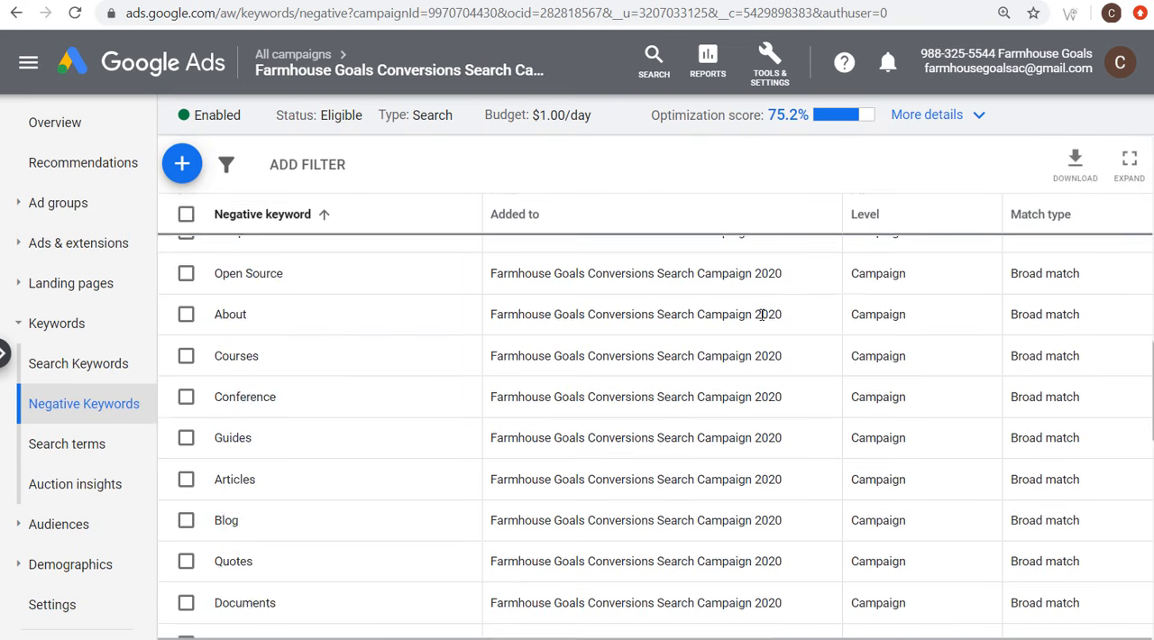
pyautogui.scroll(-10, 761, 314)
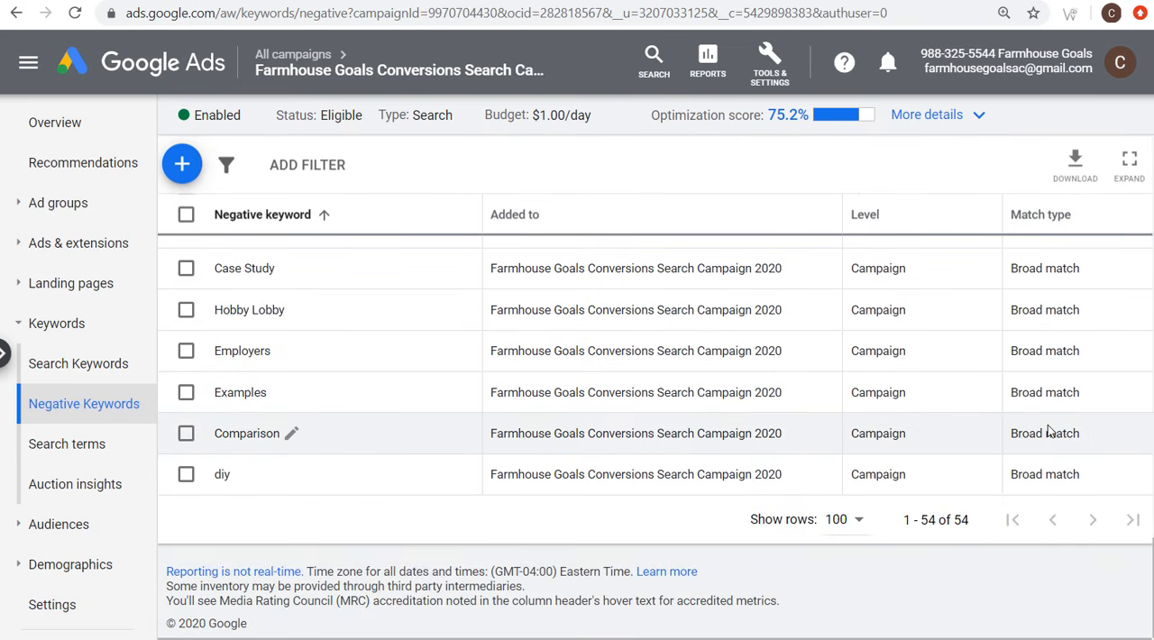
pyautogui.scroll(10, 1055, 423)
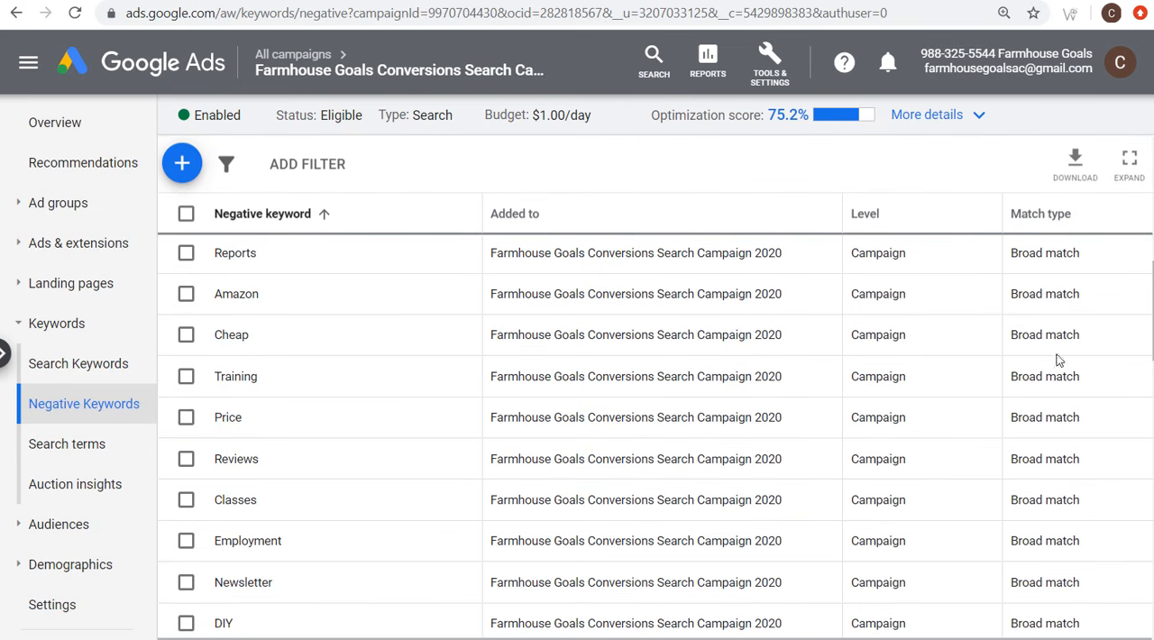
pyautogui.scroll(7, 1059, 358)
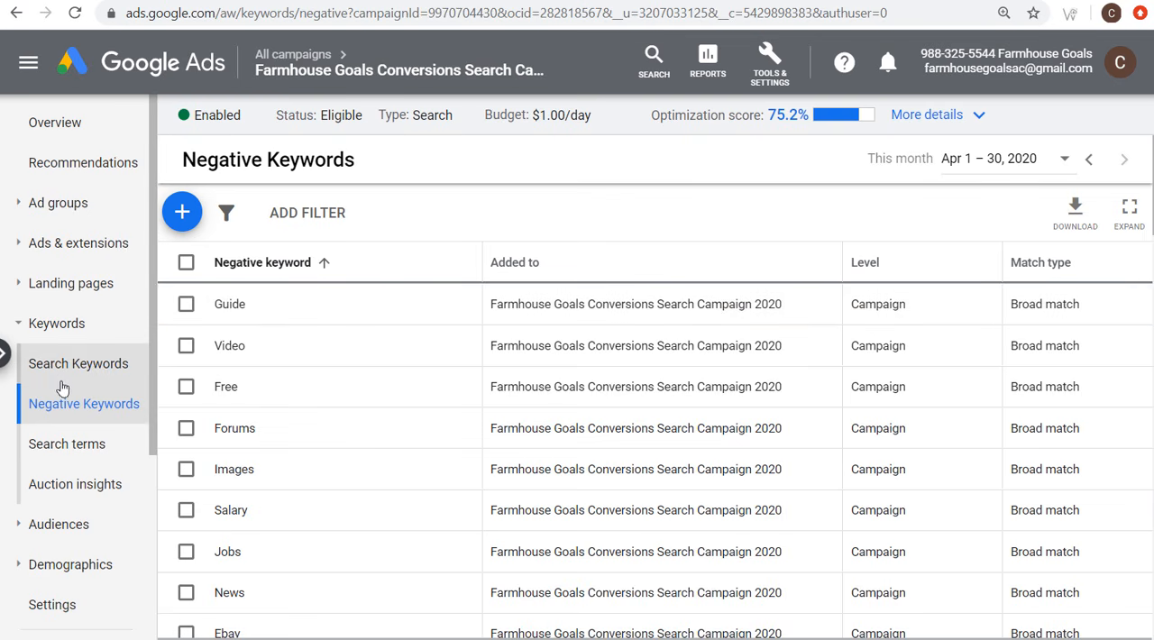
# Step: View the campaign's search keywords and open its list of ads
pyautogui.click(56, 379)
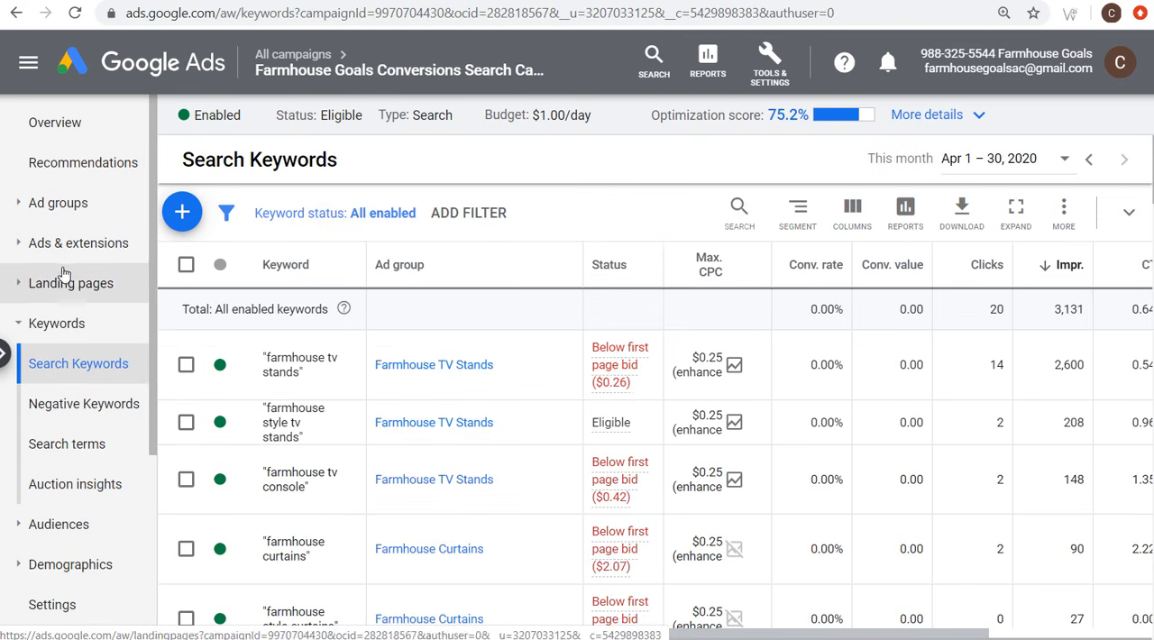
pyautogui.click(54, 255)
pyautogui.click(40, 284)
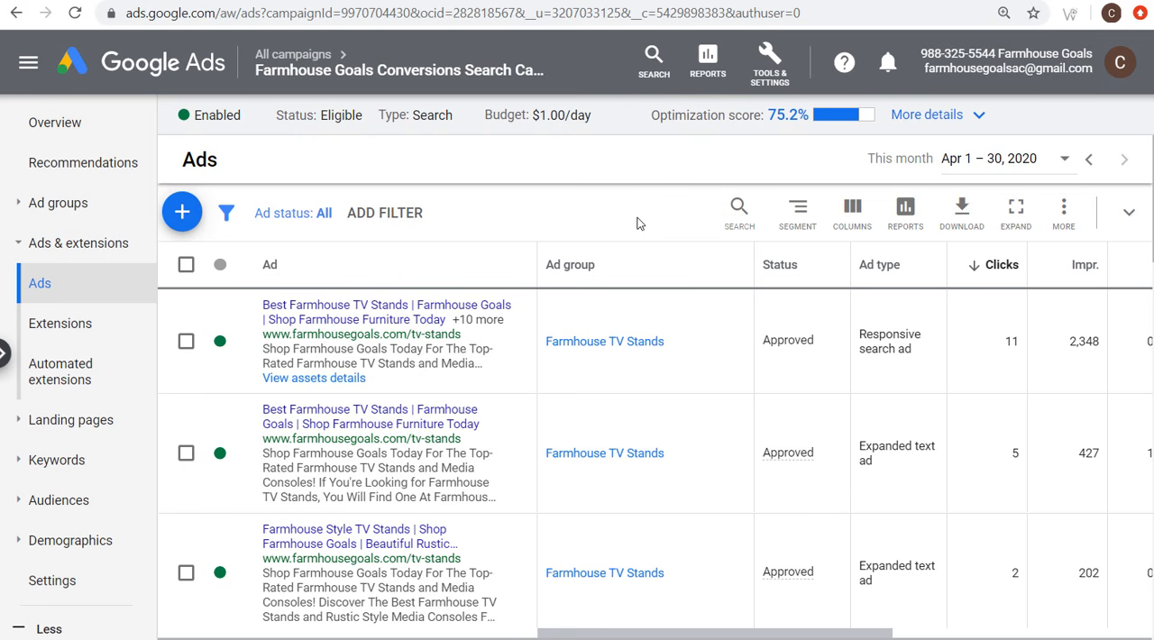
# Step: Look through the campaign's ad groups and their clicks, impressions and cost, and return to the overview of all campaigns
pyautogui.click(72, 178)
pyautogui.click(68, 198)
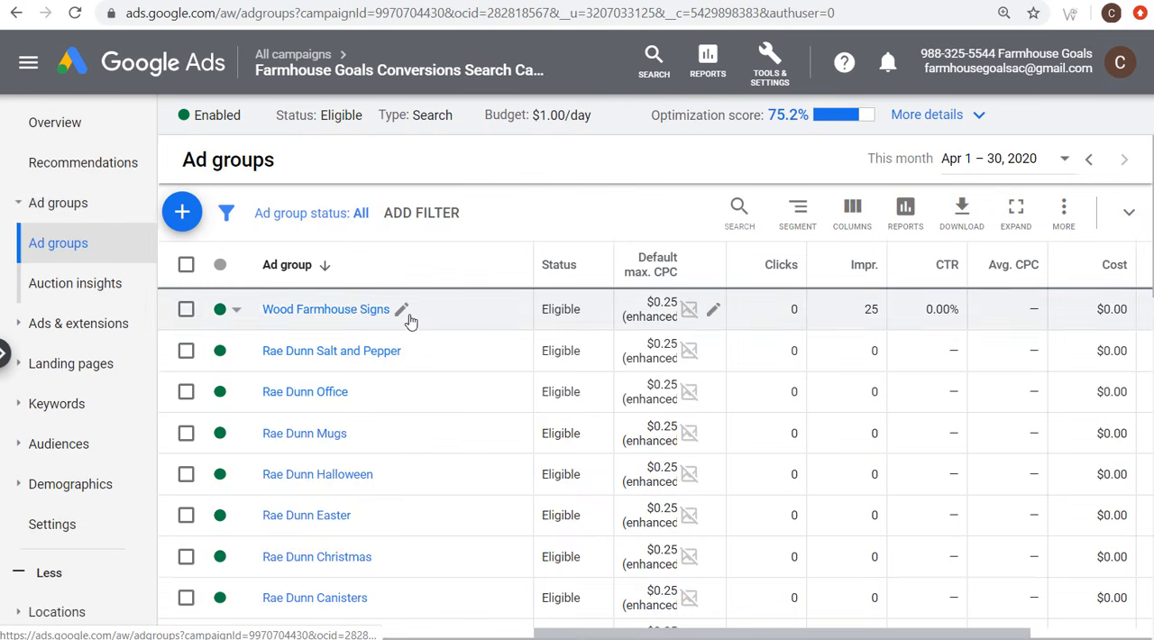
pyautogui.scroll(-3, 412, 319)
pyautogui.scroll(-2, 432, 286)
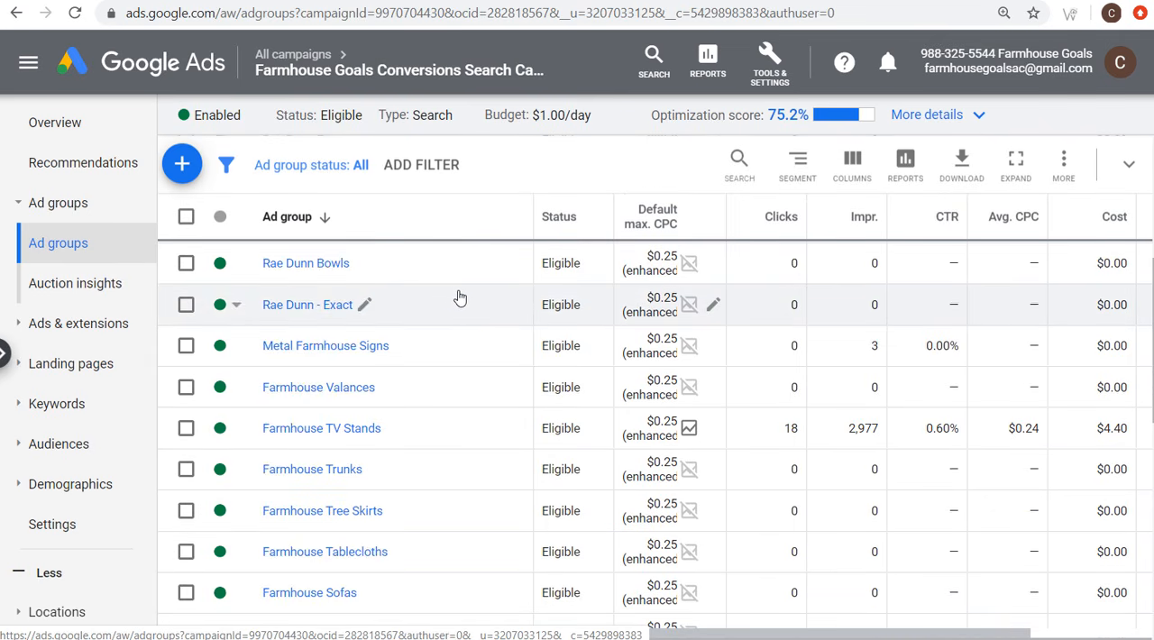
pyautogui.scroll(2, 931, 340)
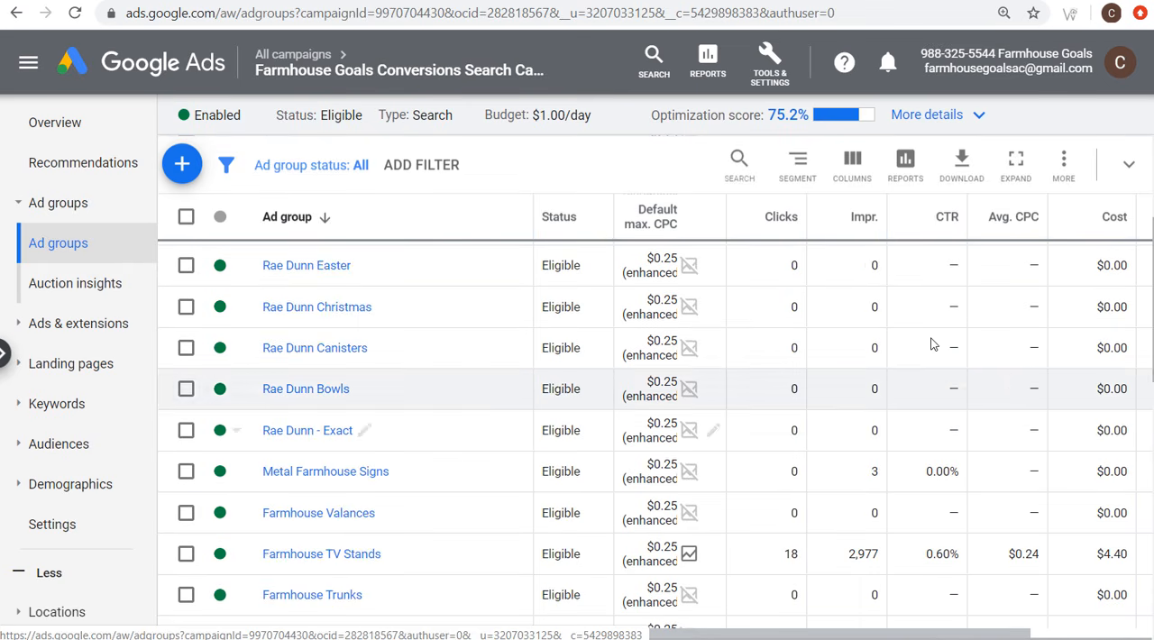
pyautogui.scroll(1, 863, 259)
pyautogui.scroll(3, 974, 322)
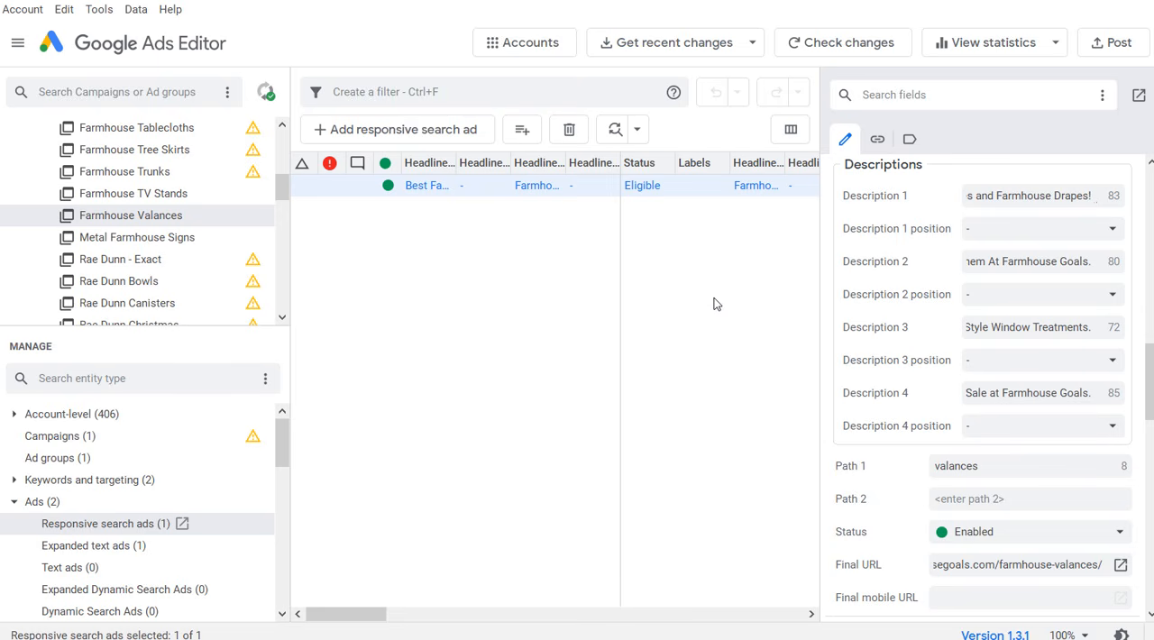
pyautogui.scroll(5, 226, 158)
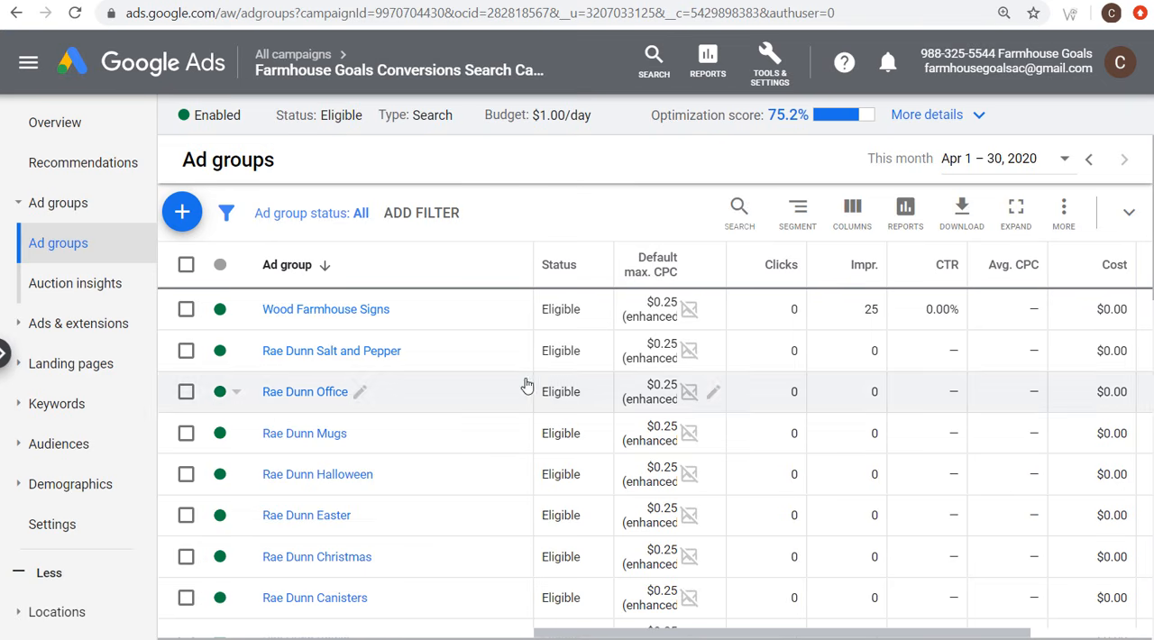
pyautogui.click(291, 54)
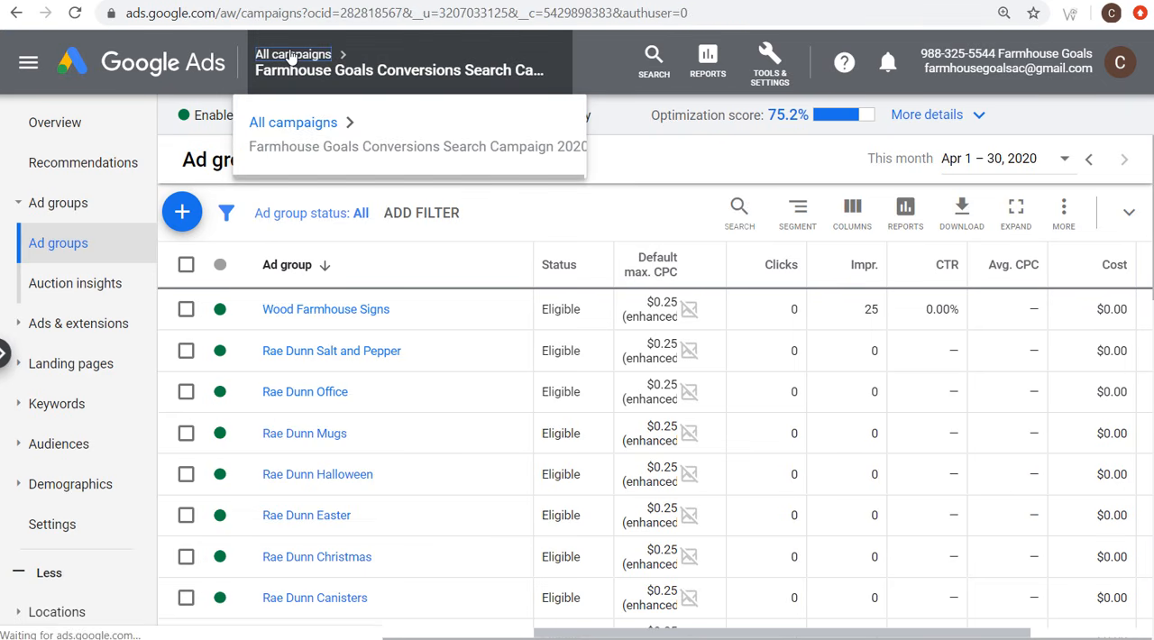